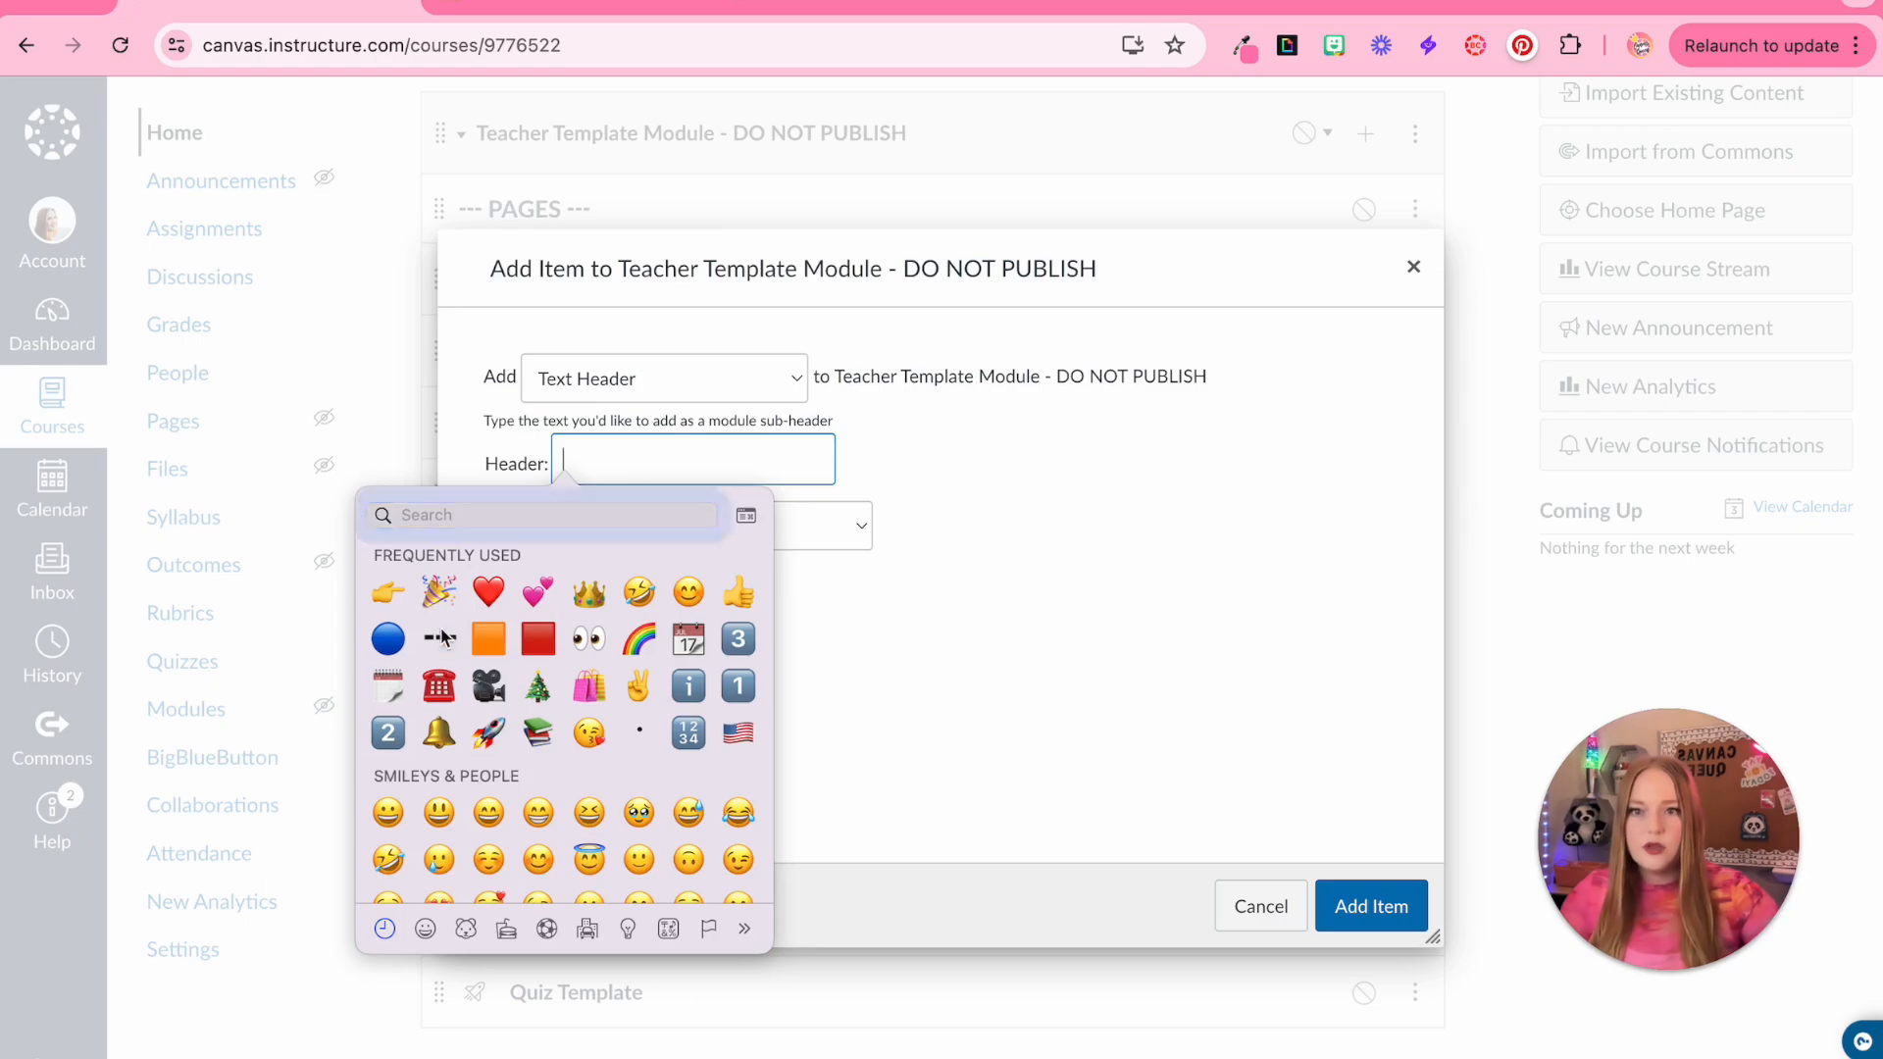
Add a text header "--- QUIZZES ---" to the Teacher Template Module
key("Escape")
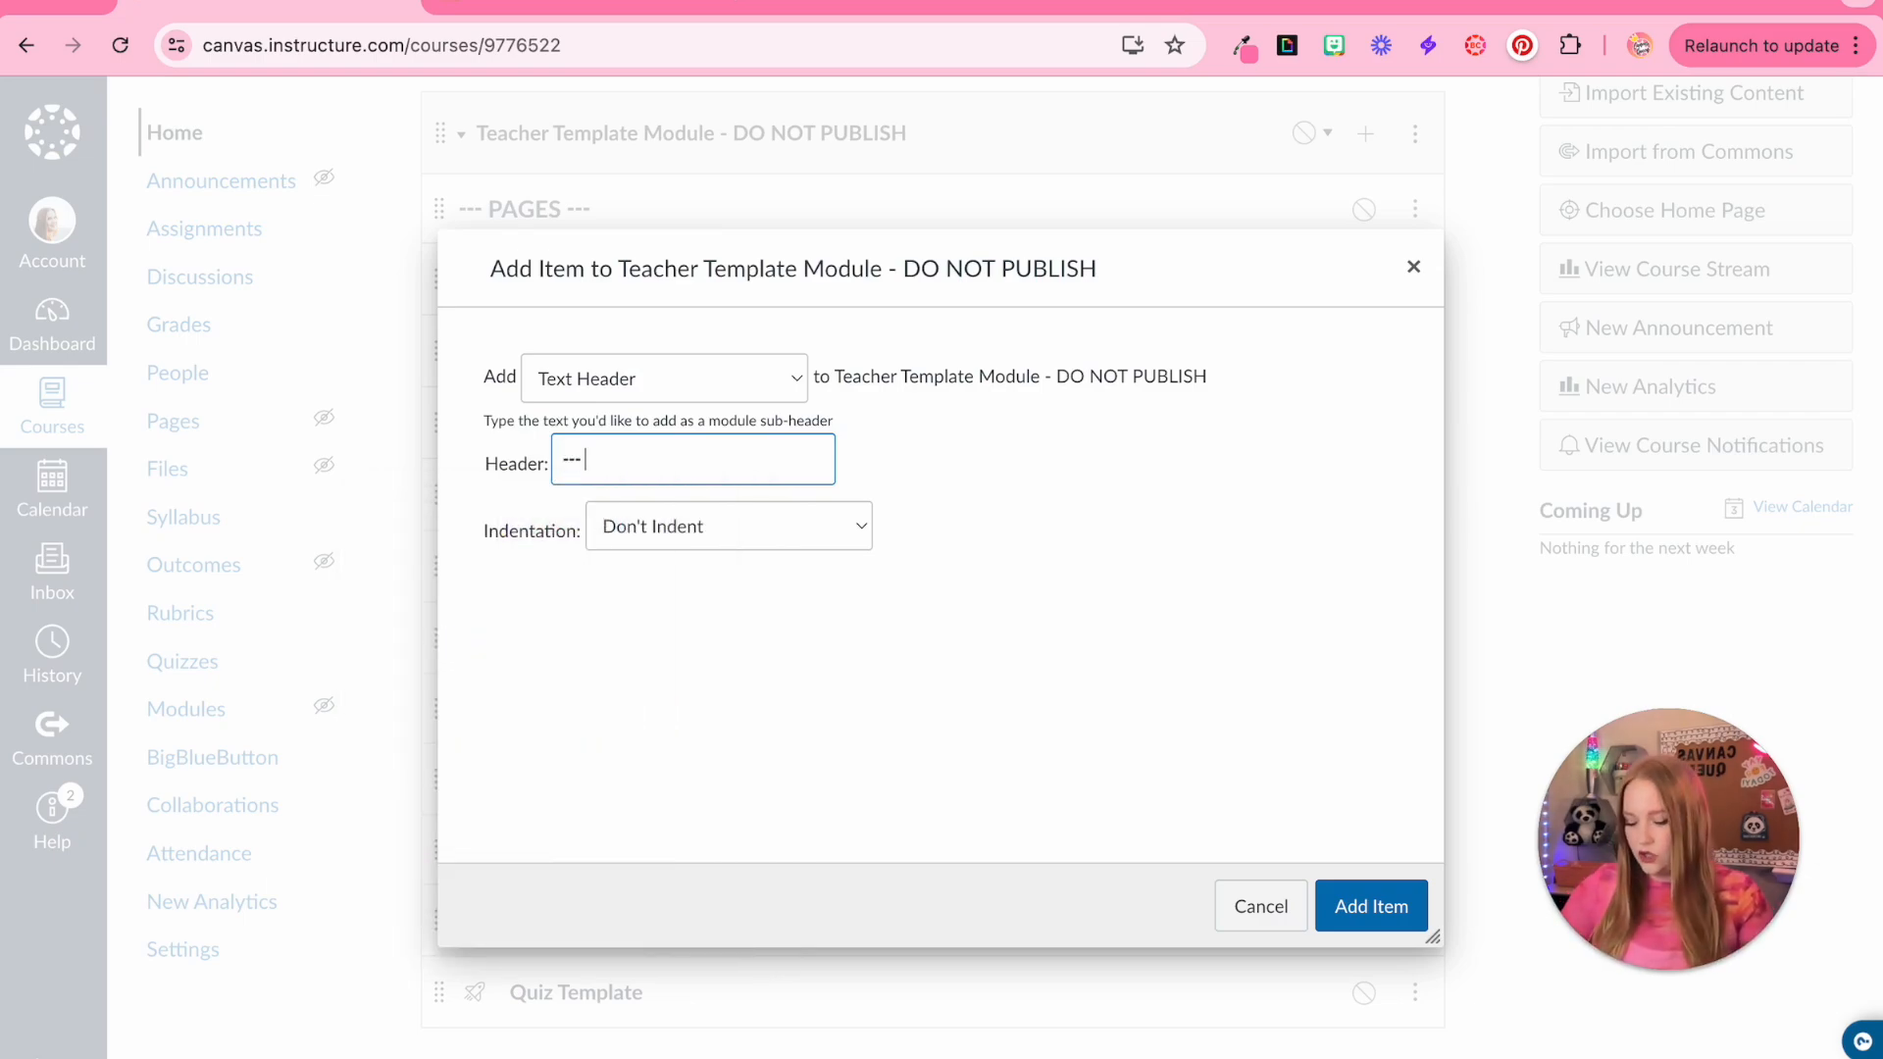
type("--- QUIZZES")
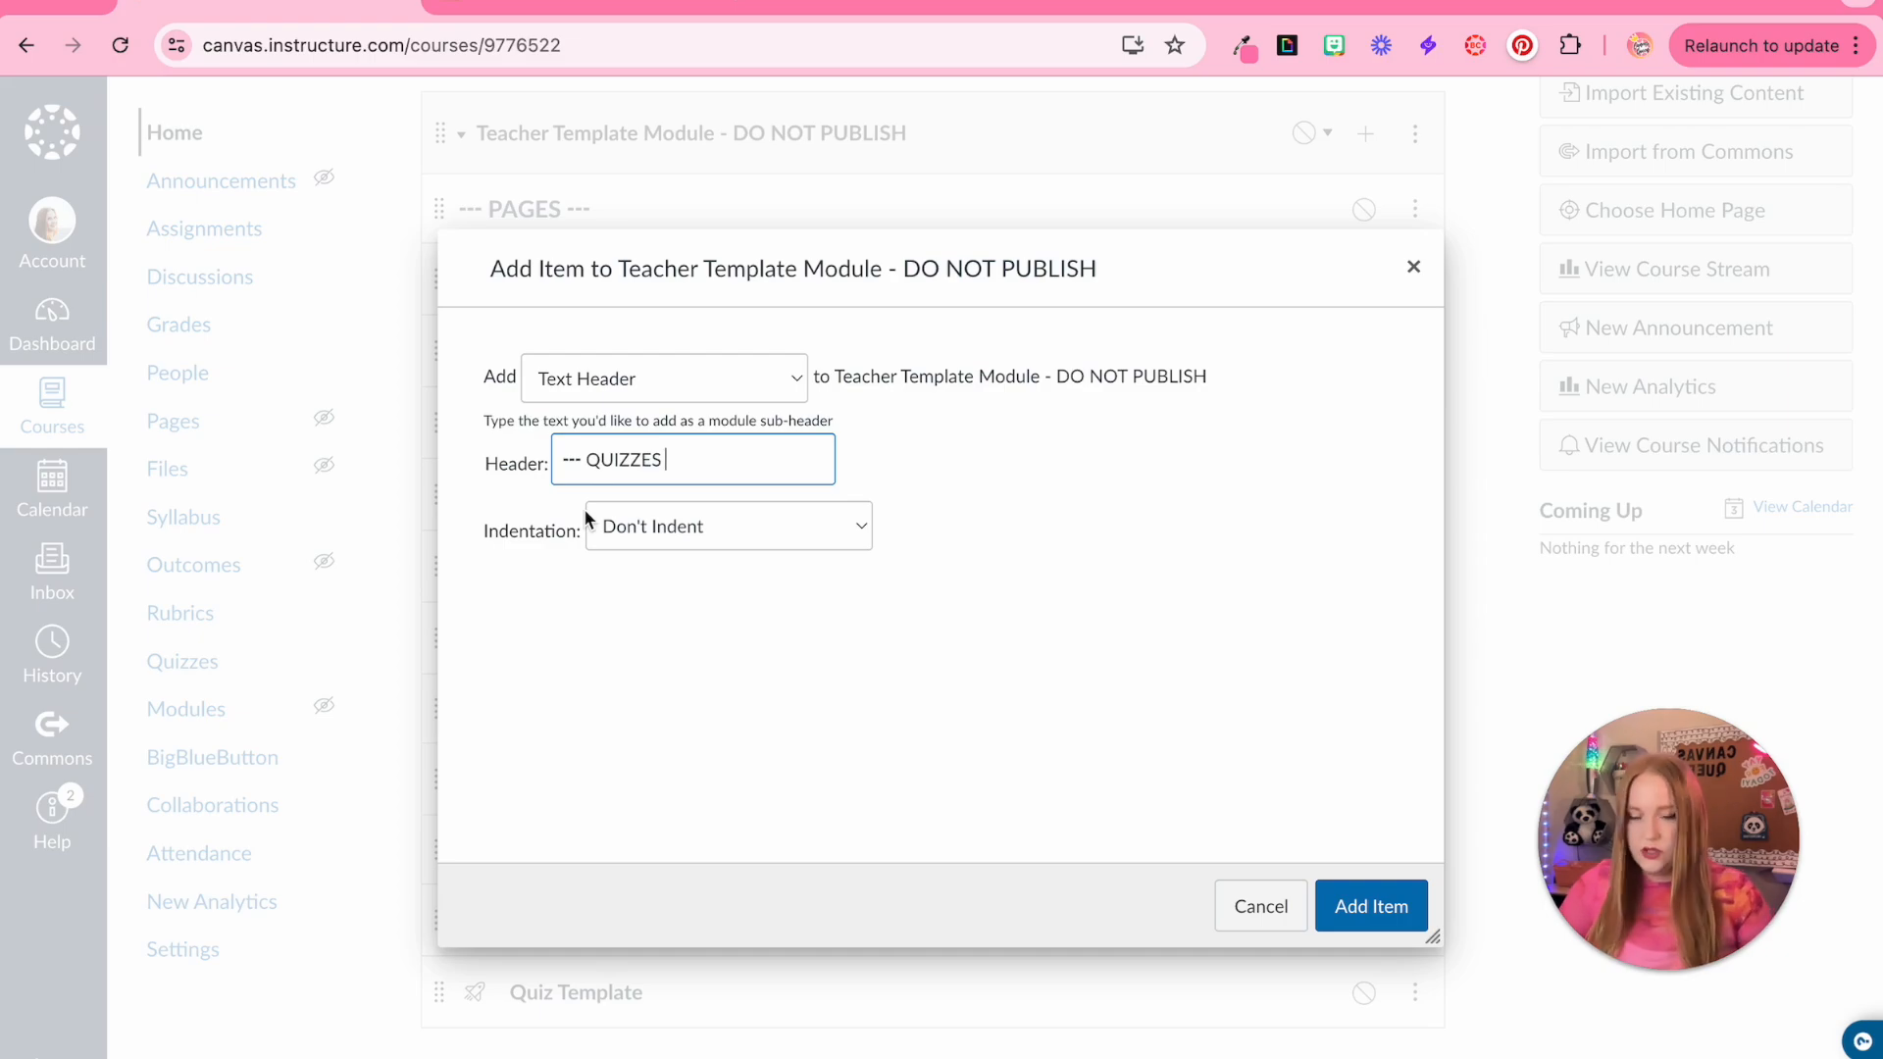
key("ctrl+super+space")
left_click(738, 608)
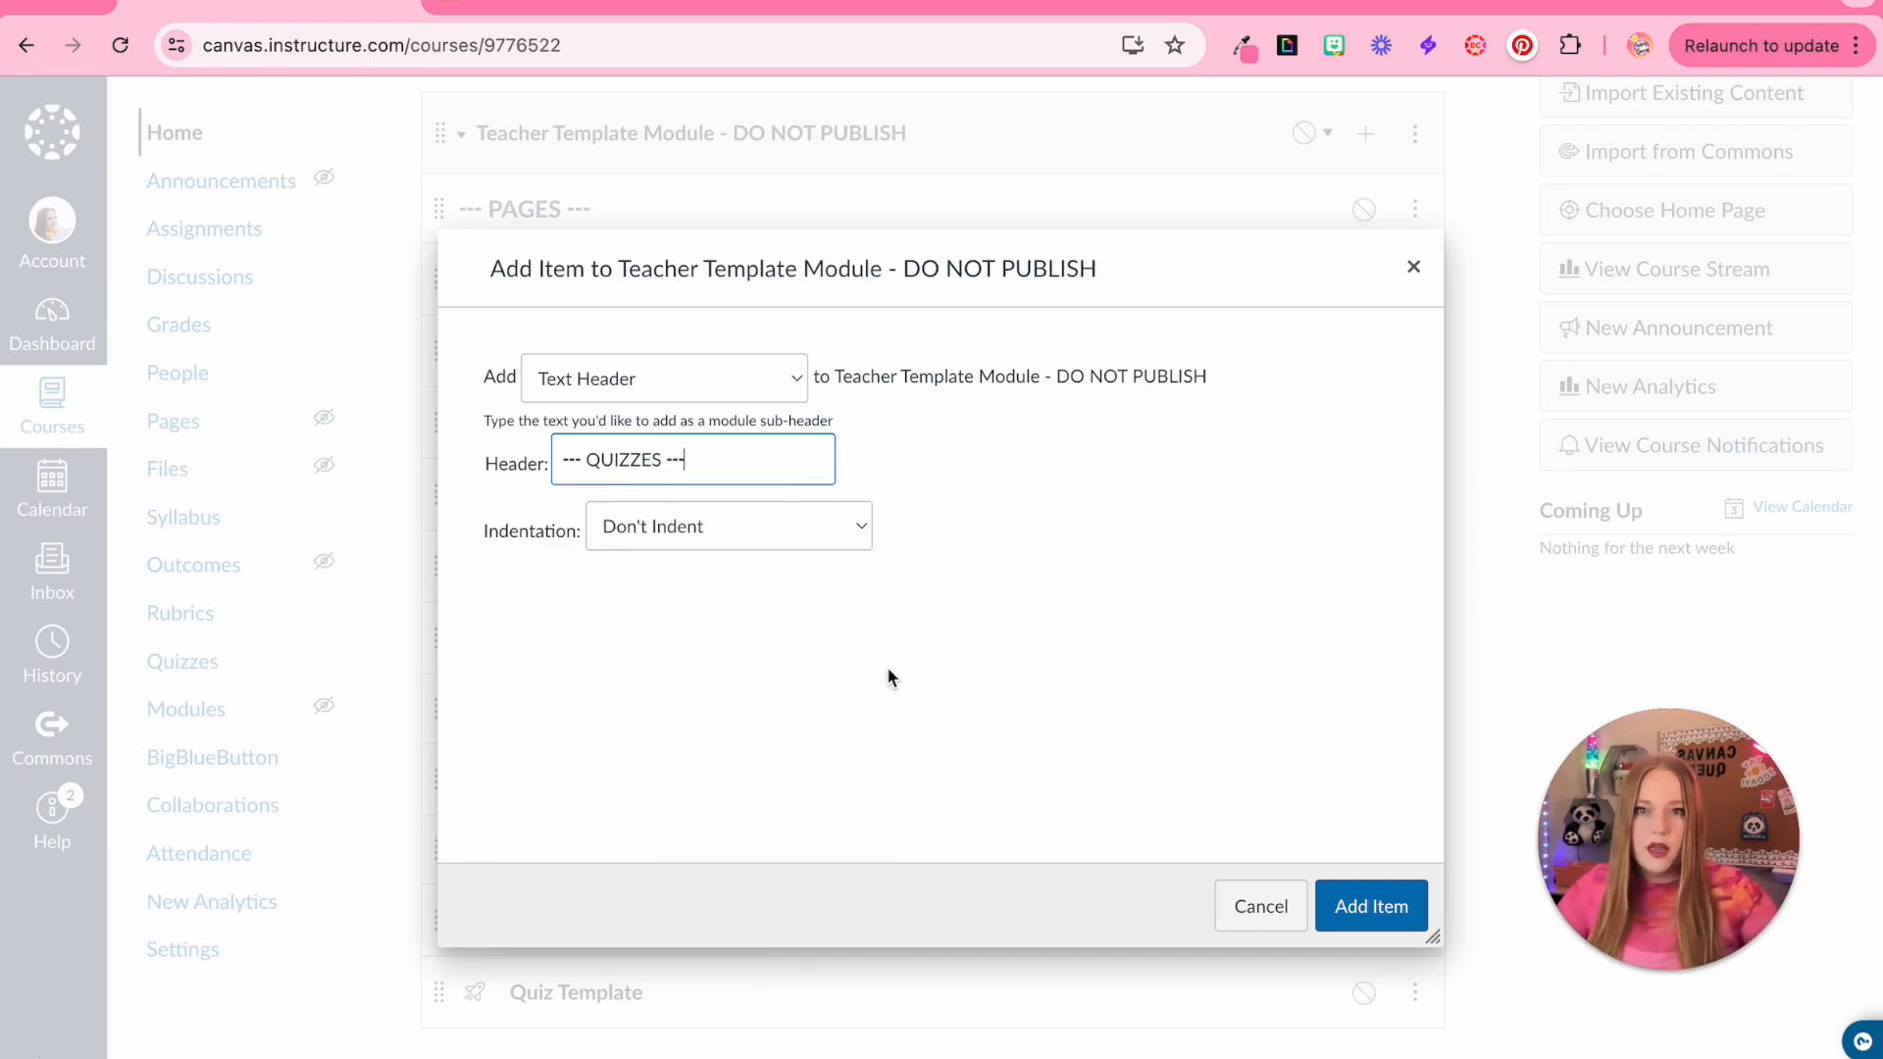
left_click(1365, 908)
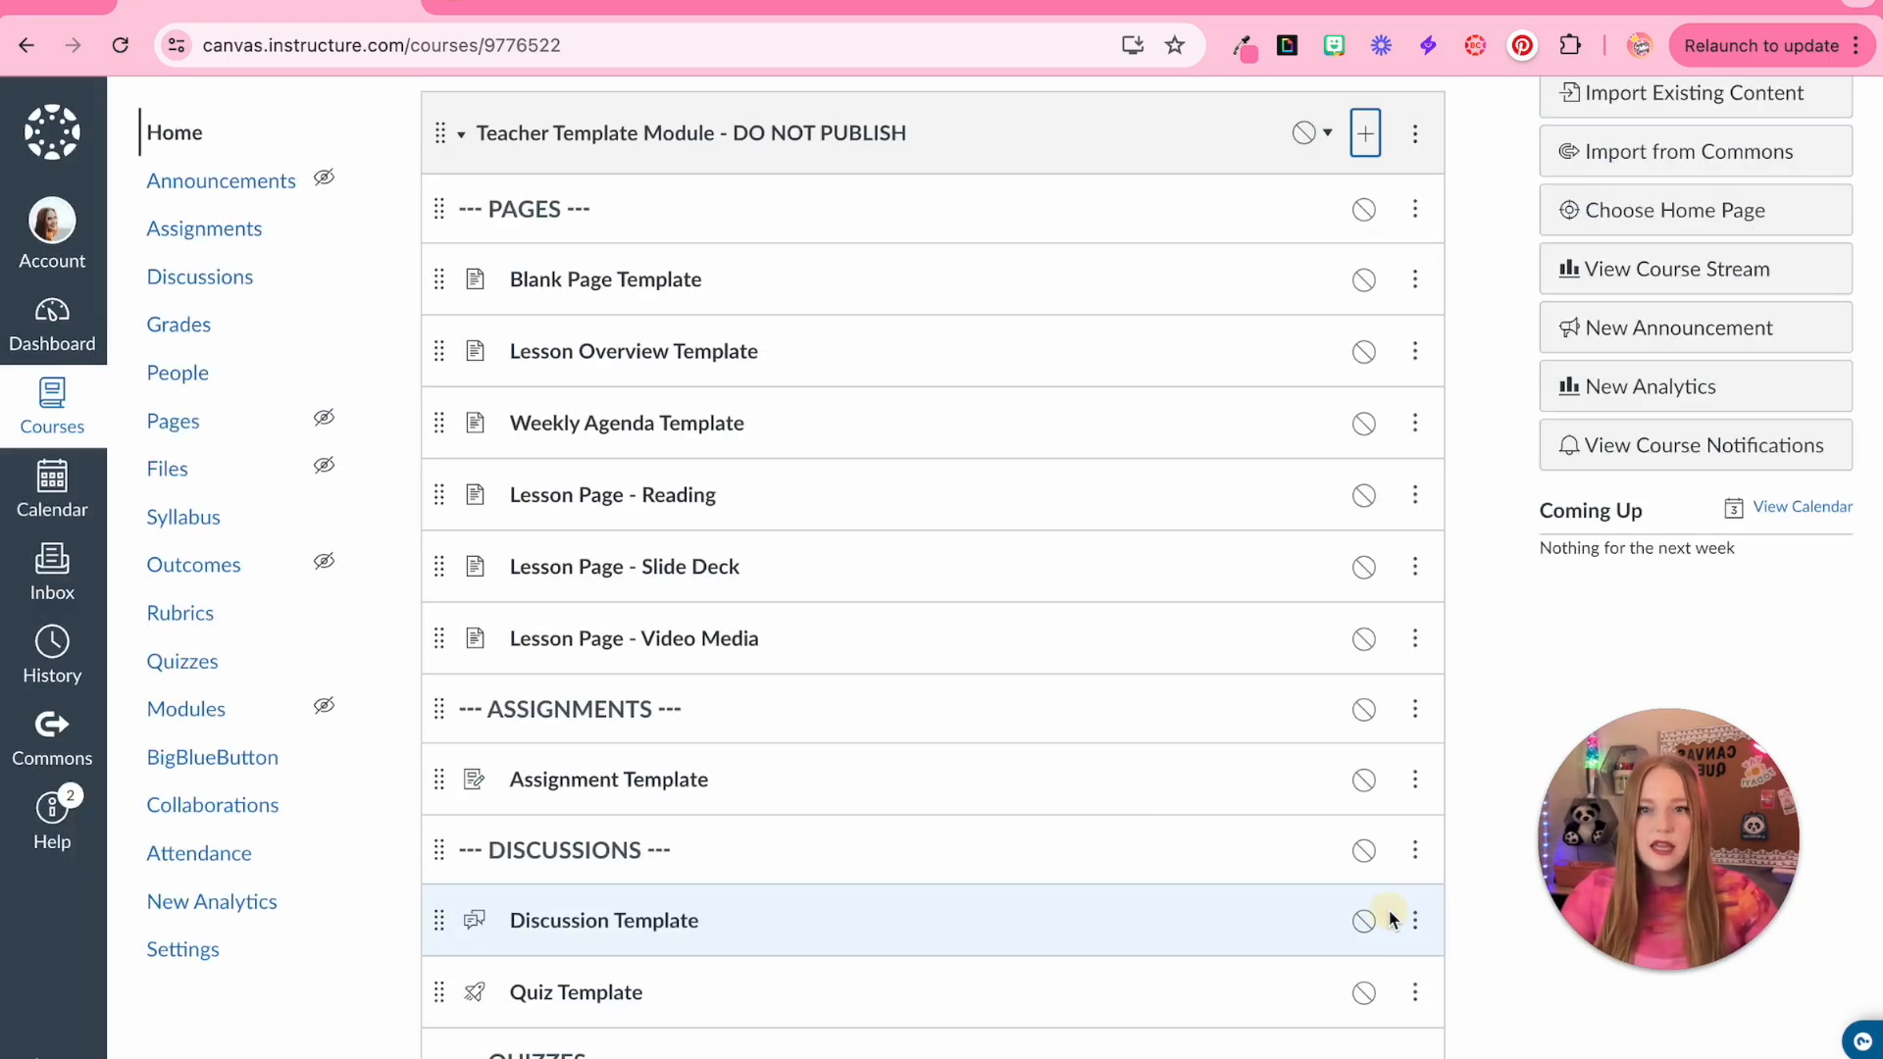
Move the QUIZZES header above the Quiz Template item in the module
left_click_drag(438, 974, 432, 858)
scroll(650, 351, "up", 1)
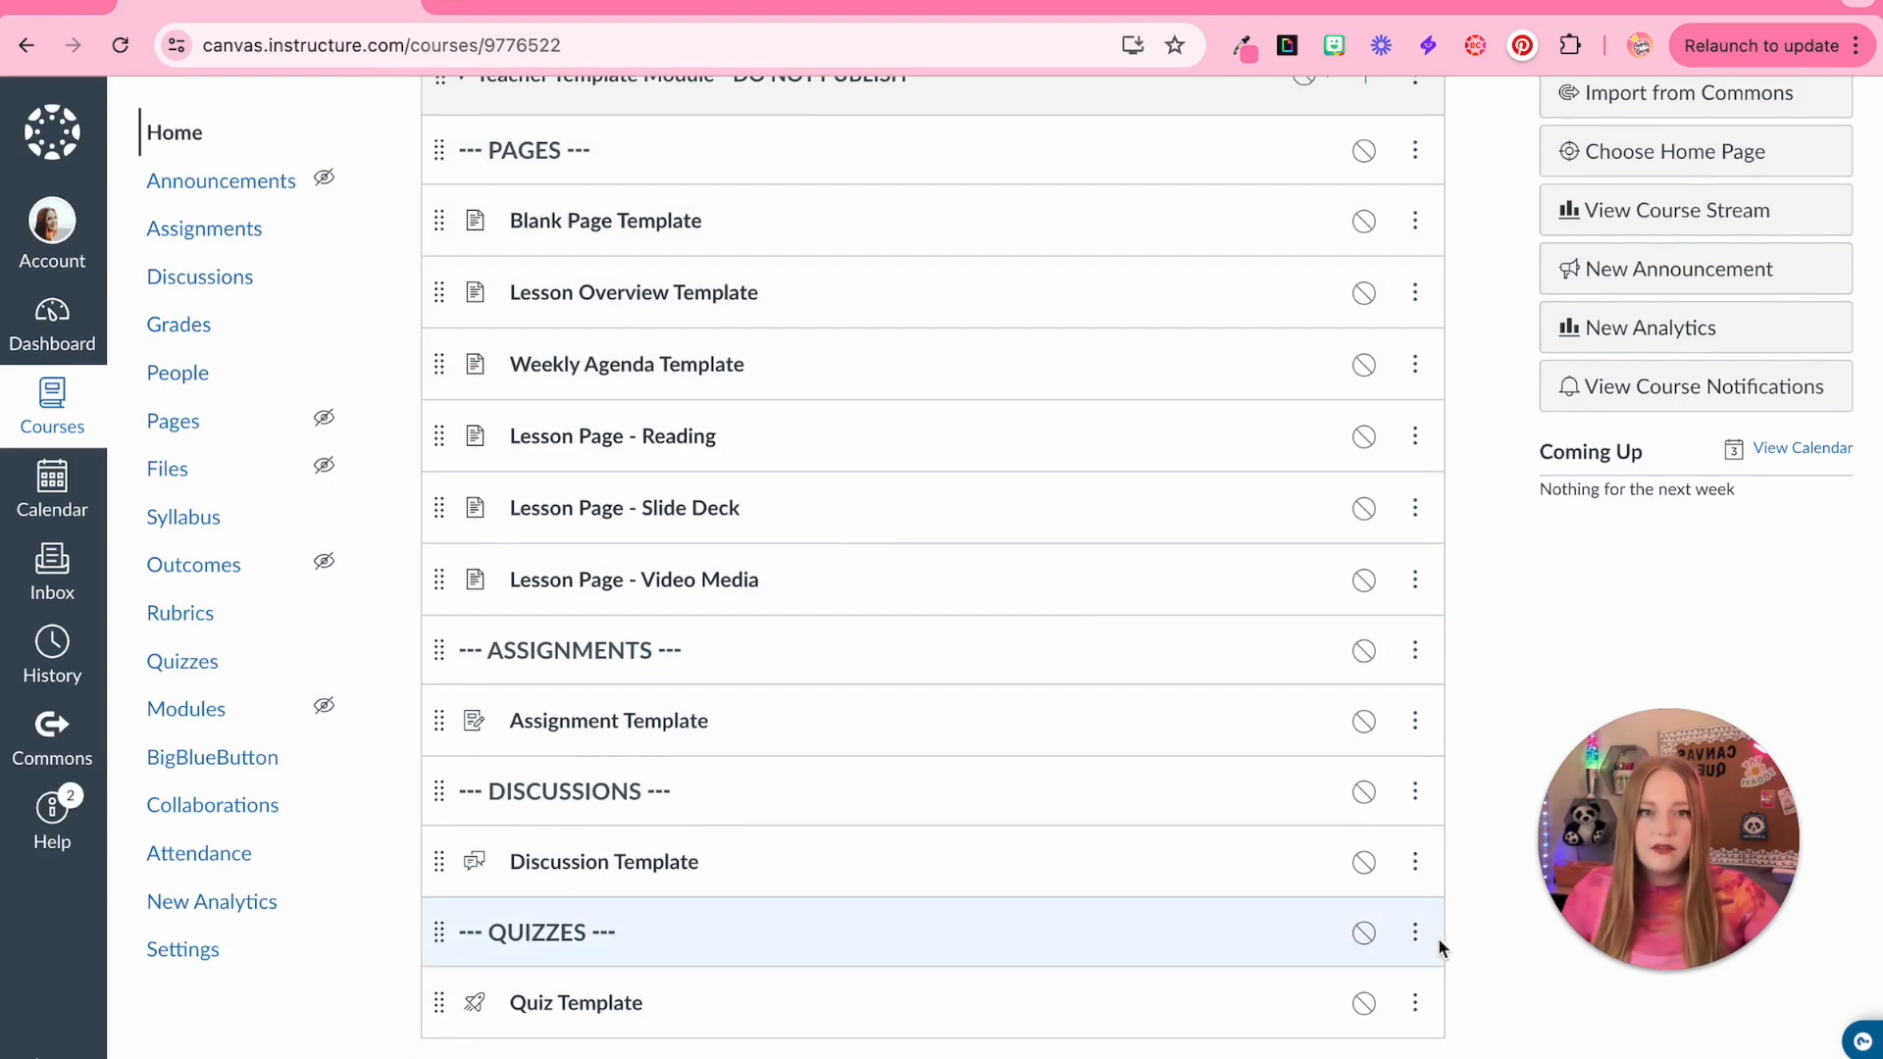
left_click(1410, 935)
left_click(1409, 1008)
key("ctrl+super+space")
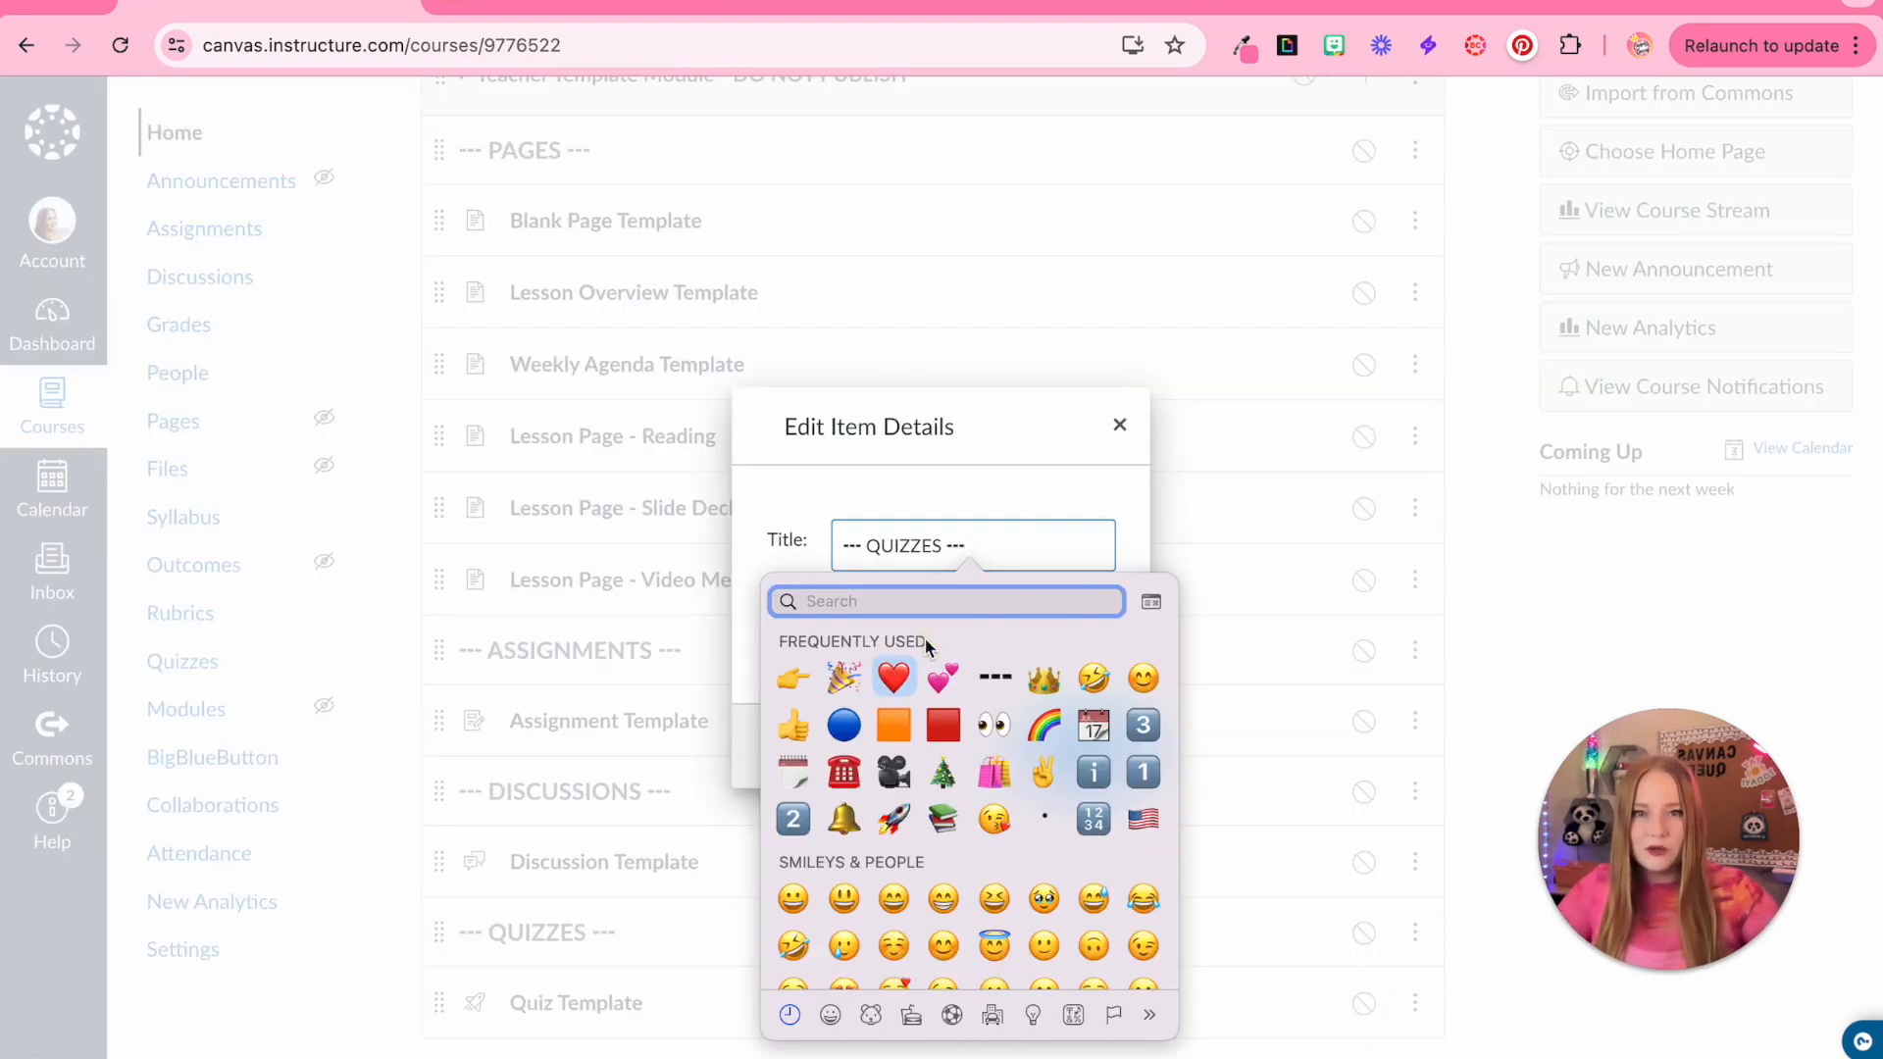
left_click(939, 437)
key("BackSpace")
key("BackSpace")
key("BackSpace")
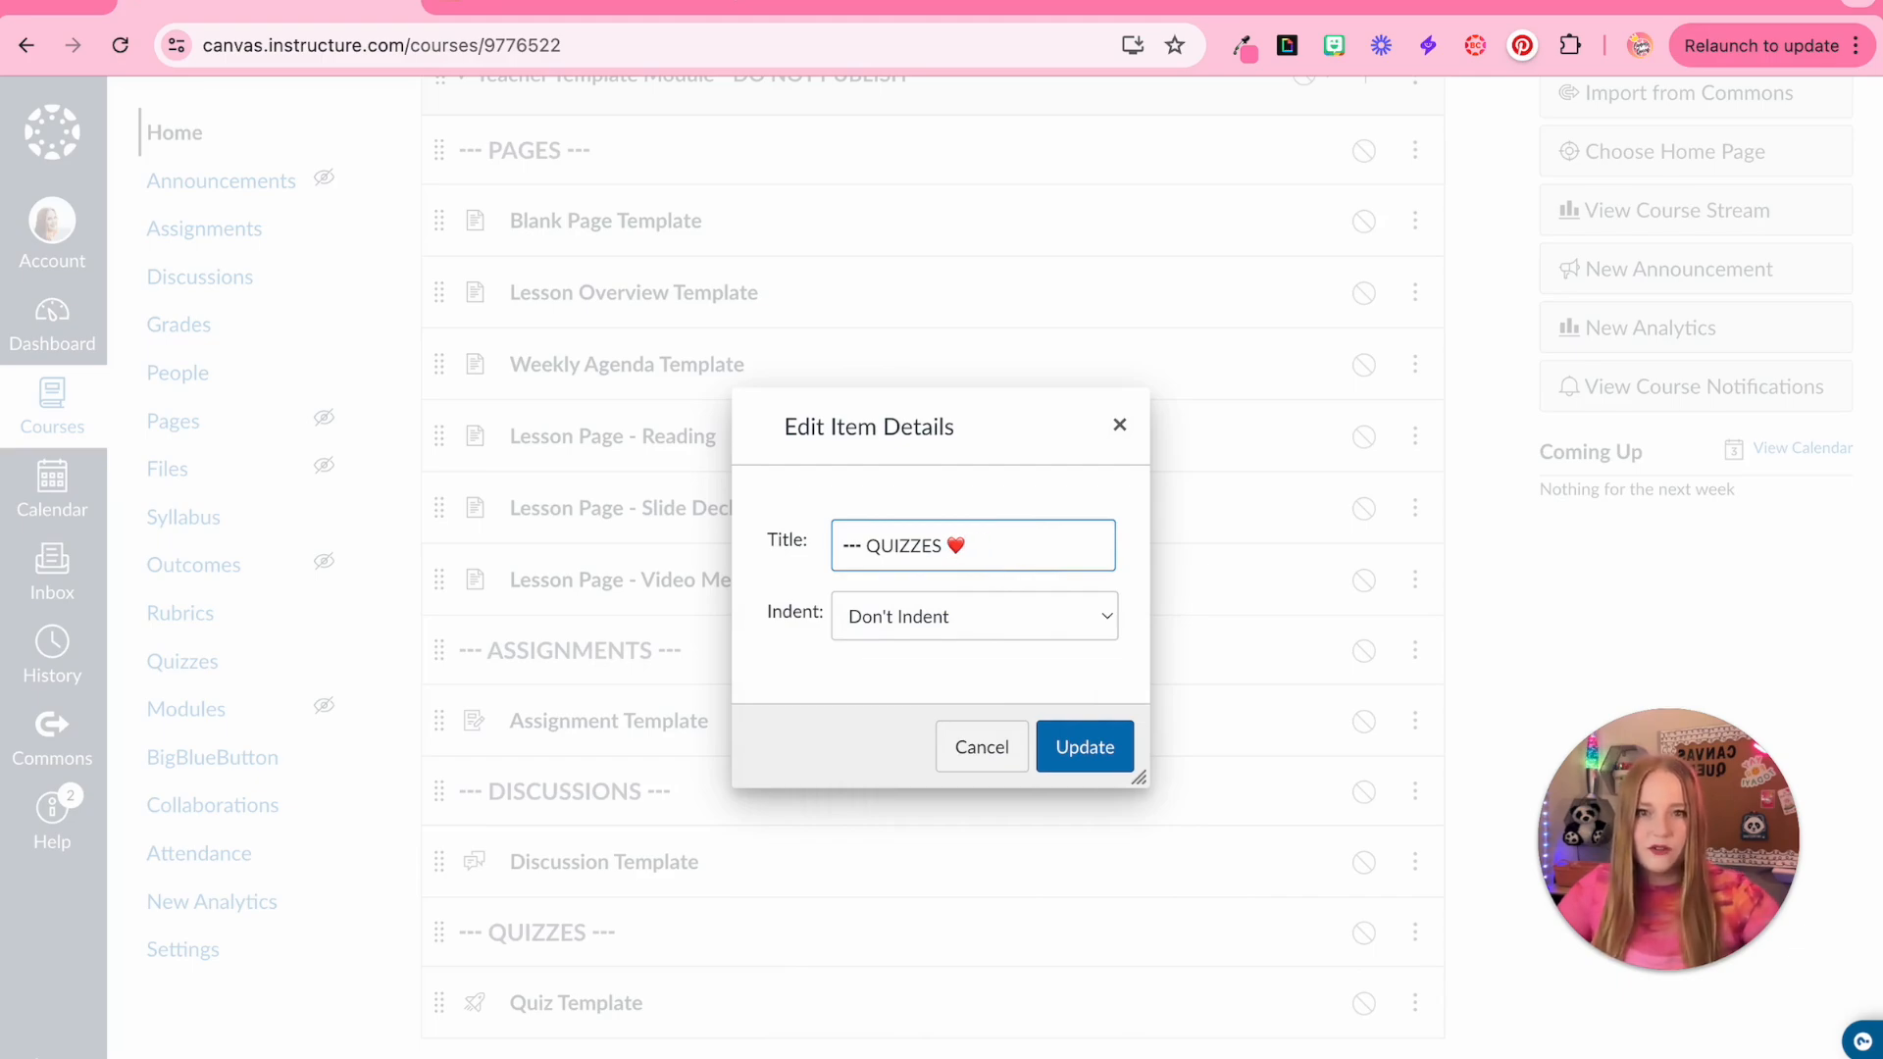
key("shift+Left")
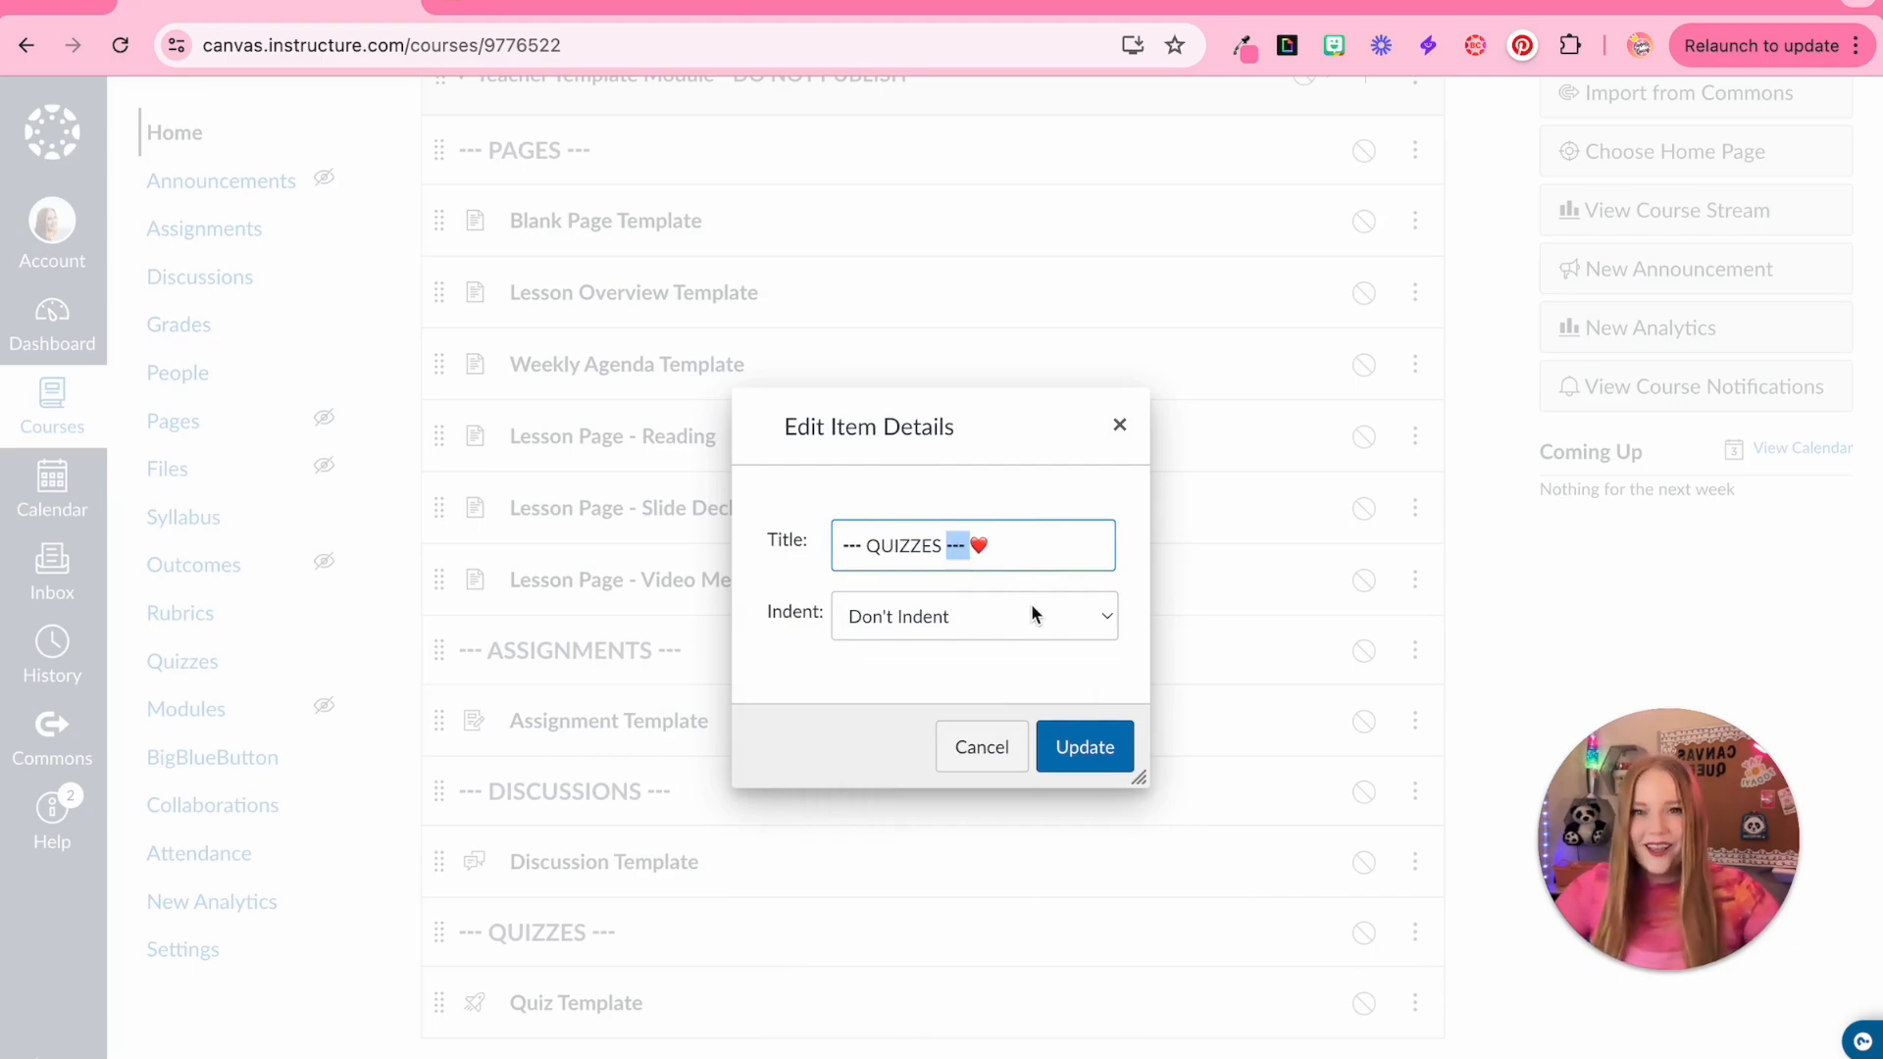
left_click(1006, 756)
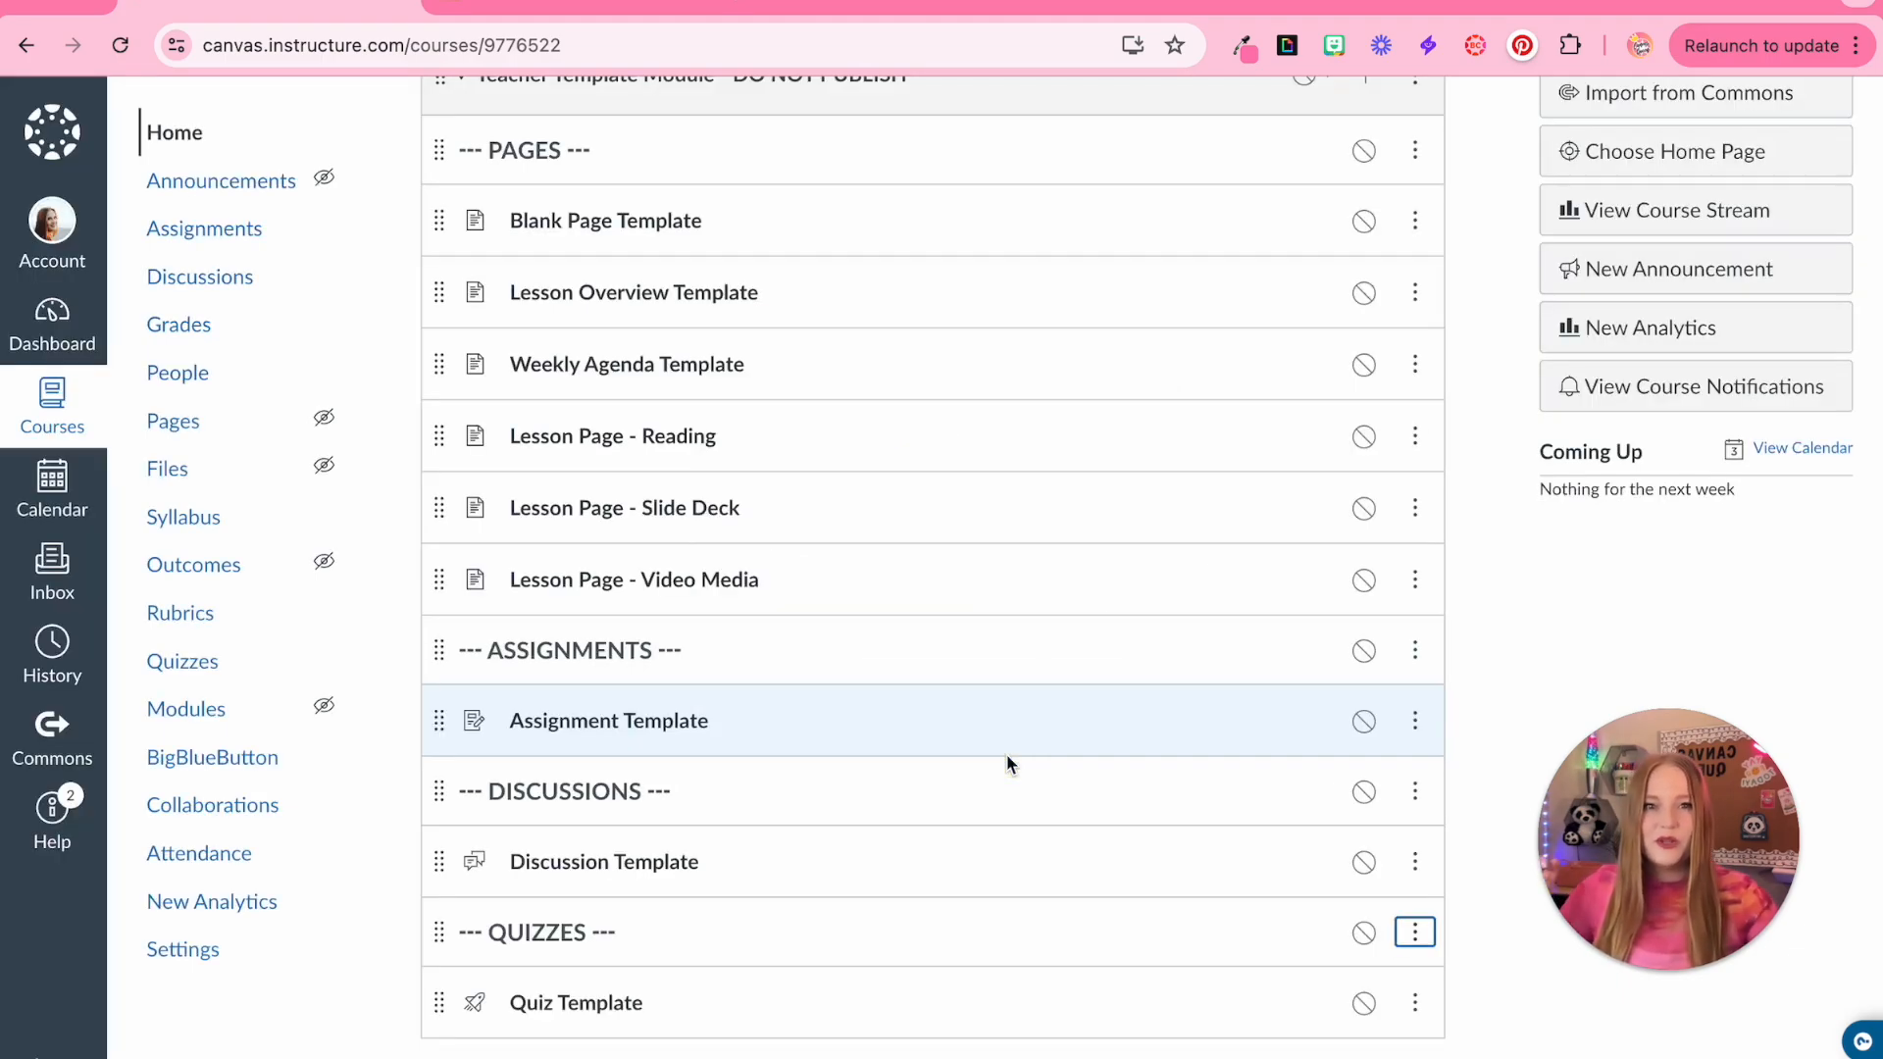
Open the Assignment Template for editing and place the cursor in its description body
scroll(951, 880, "down", 1)
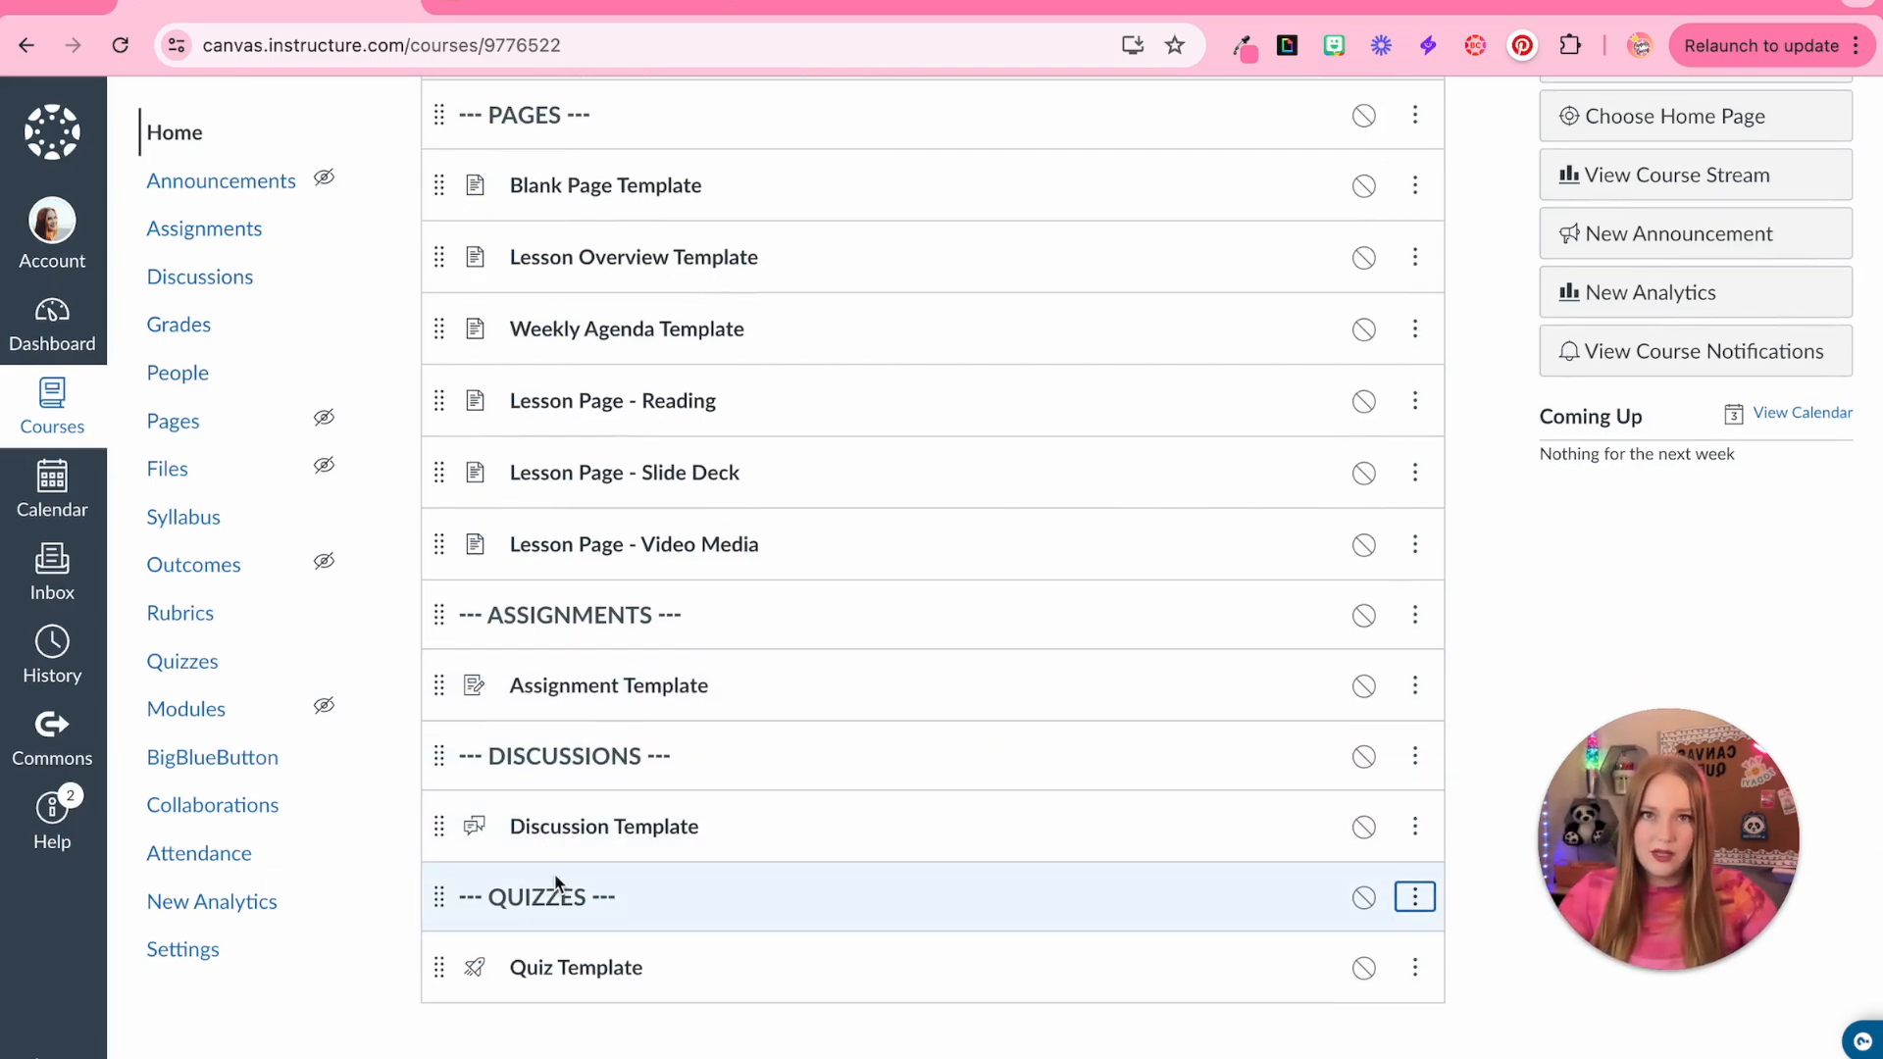
scroll(579, 942, "down", 1)
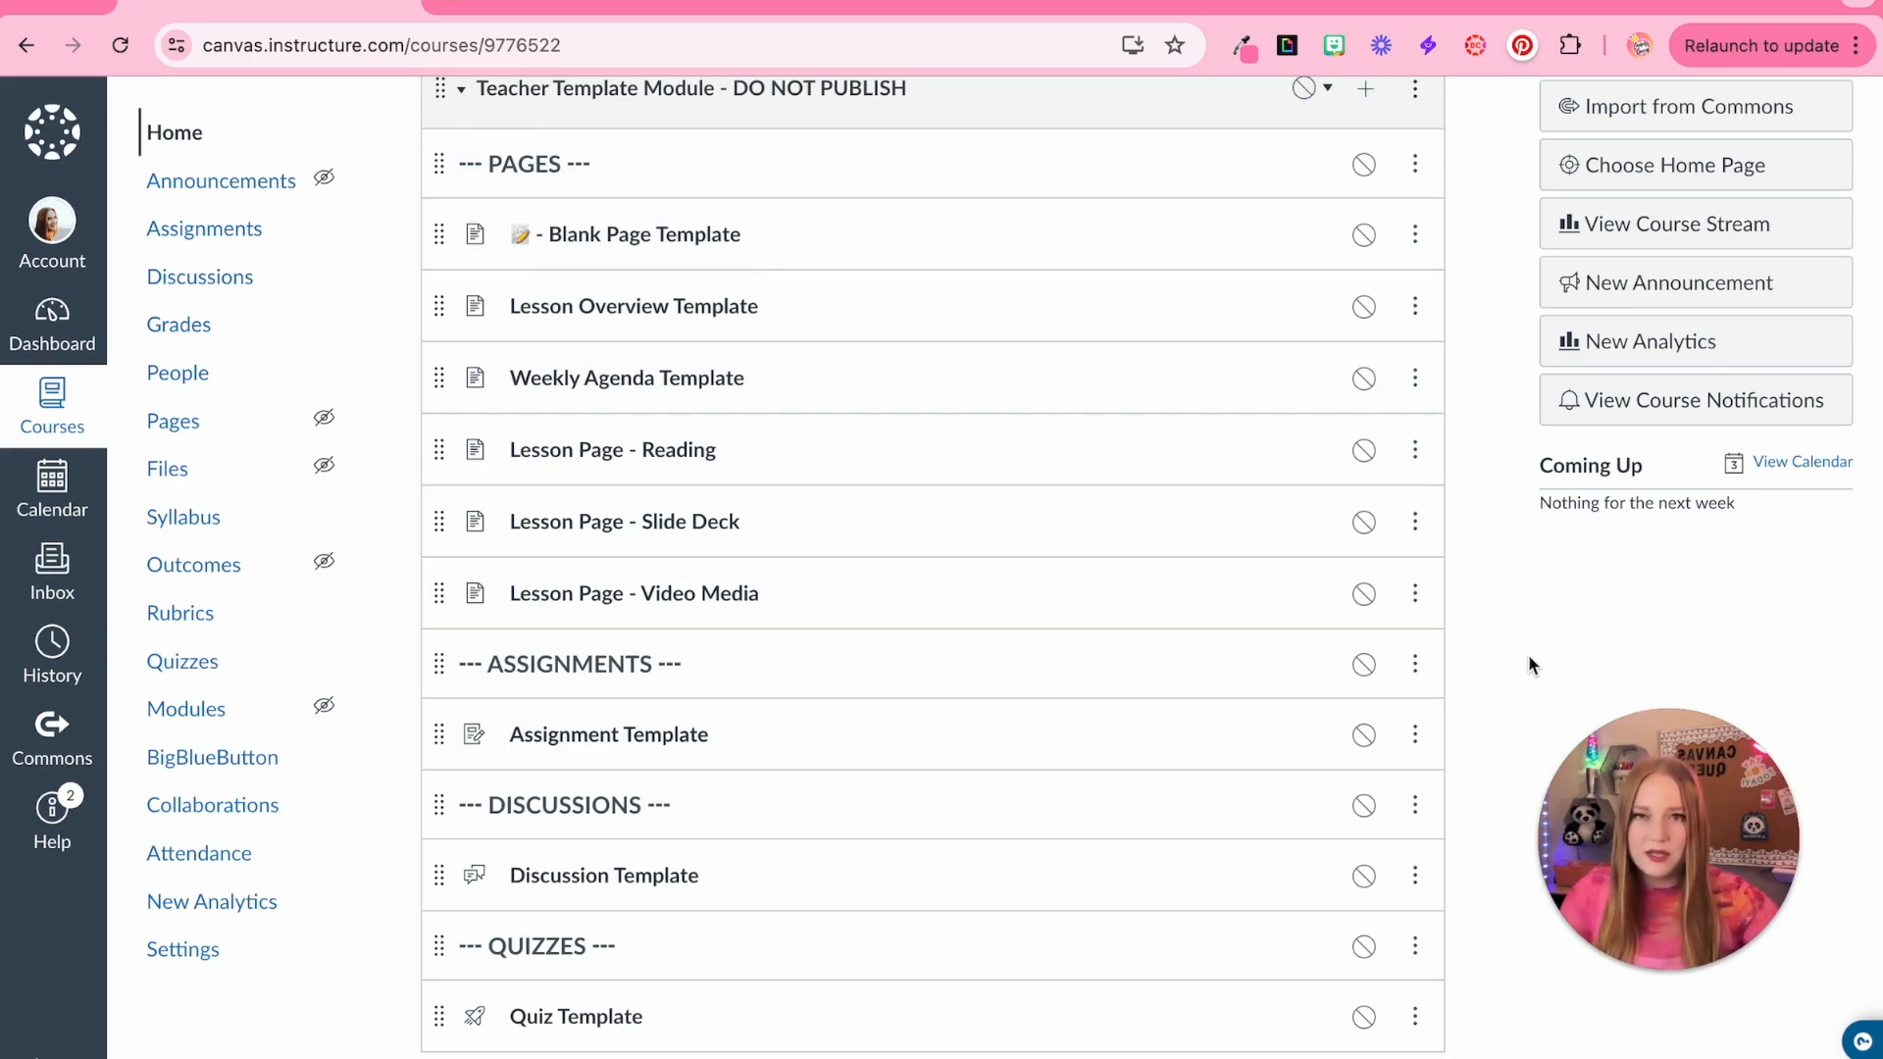
scroll(1534, 696, "down", 1)
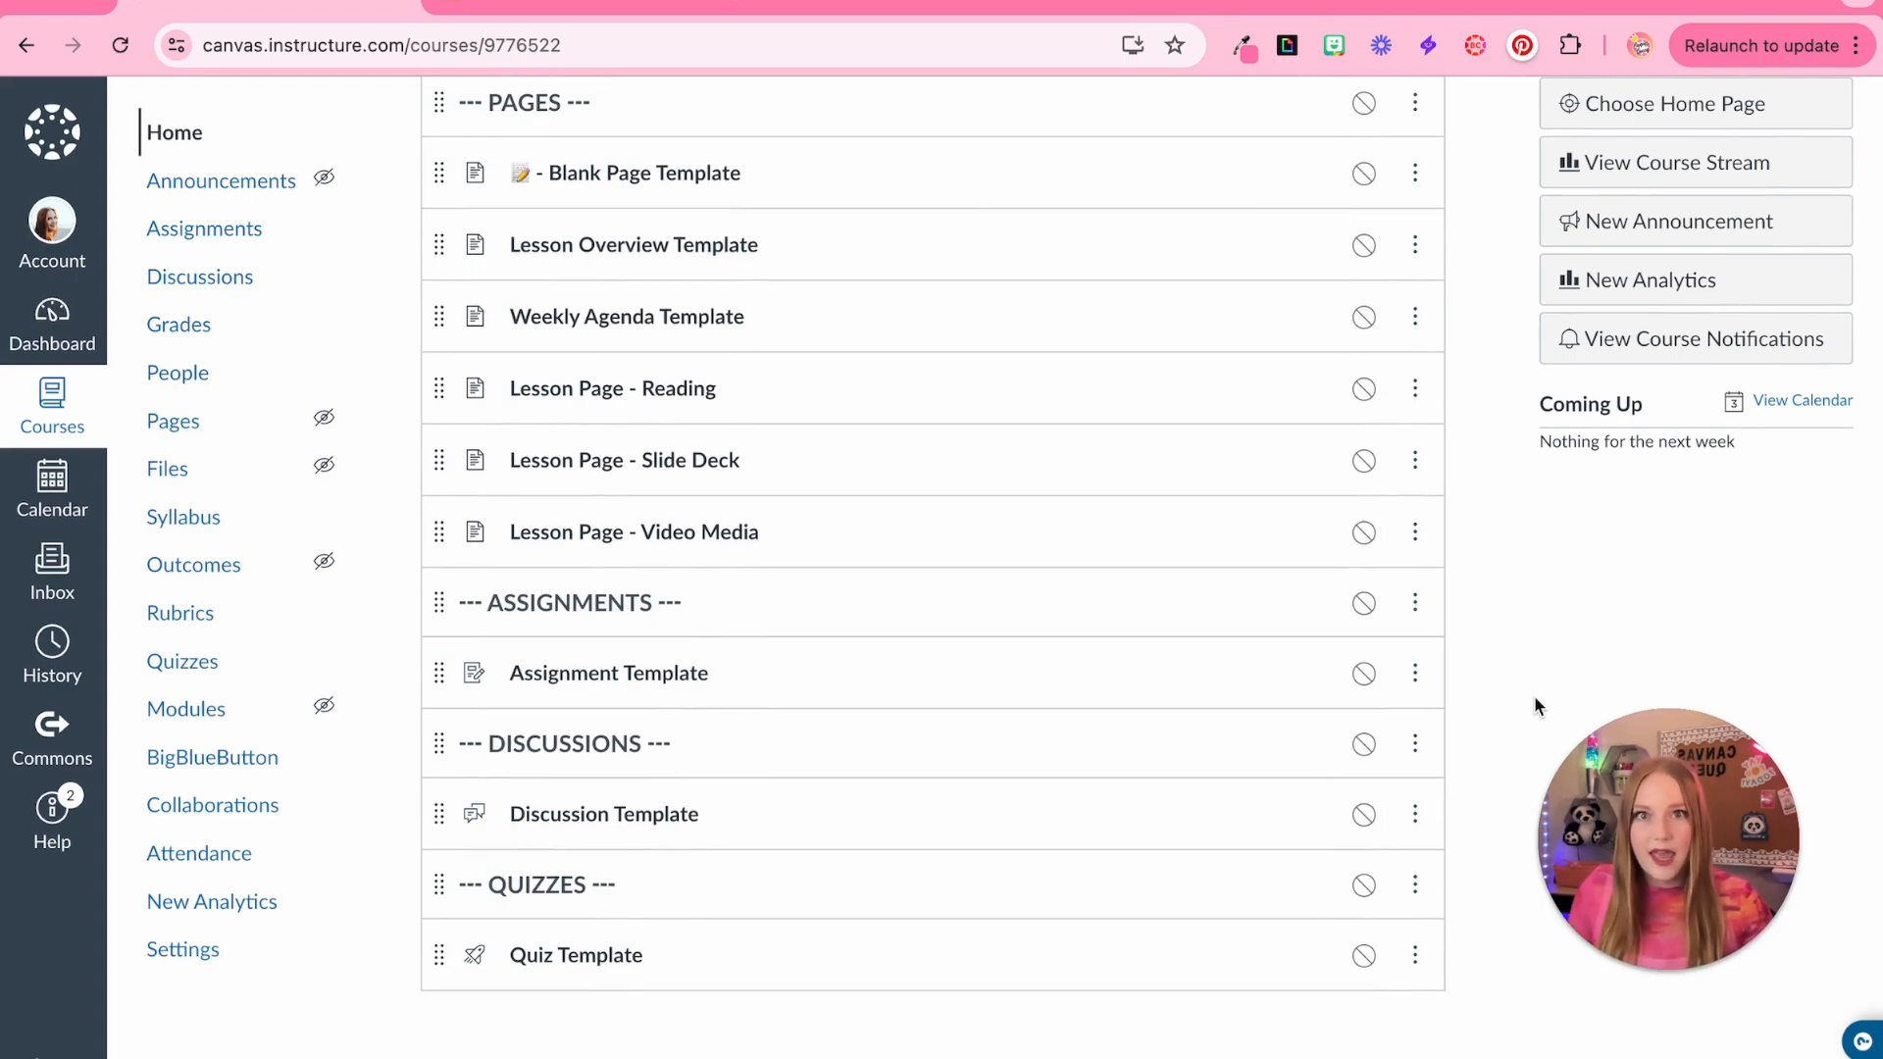
left_click(589, 679)
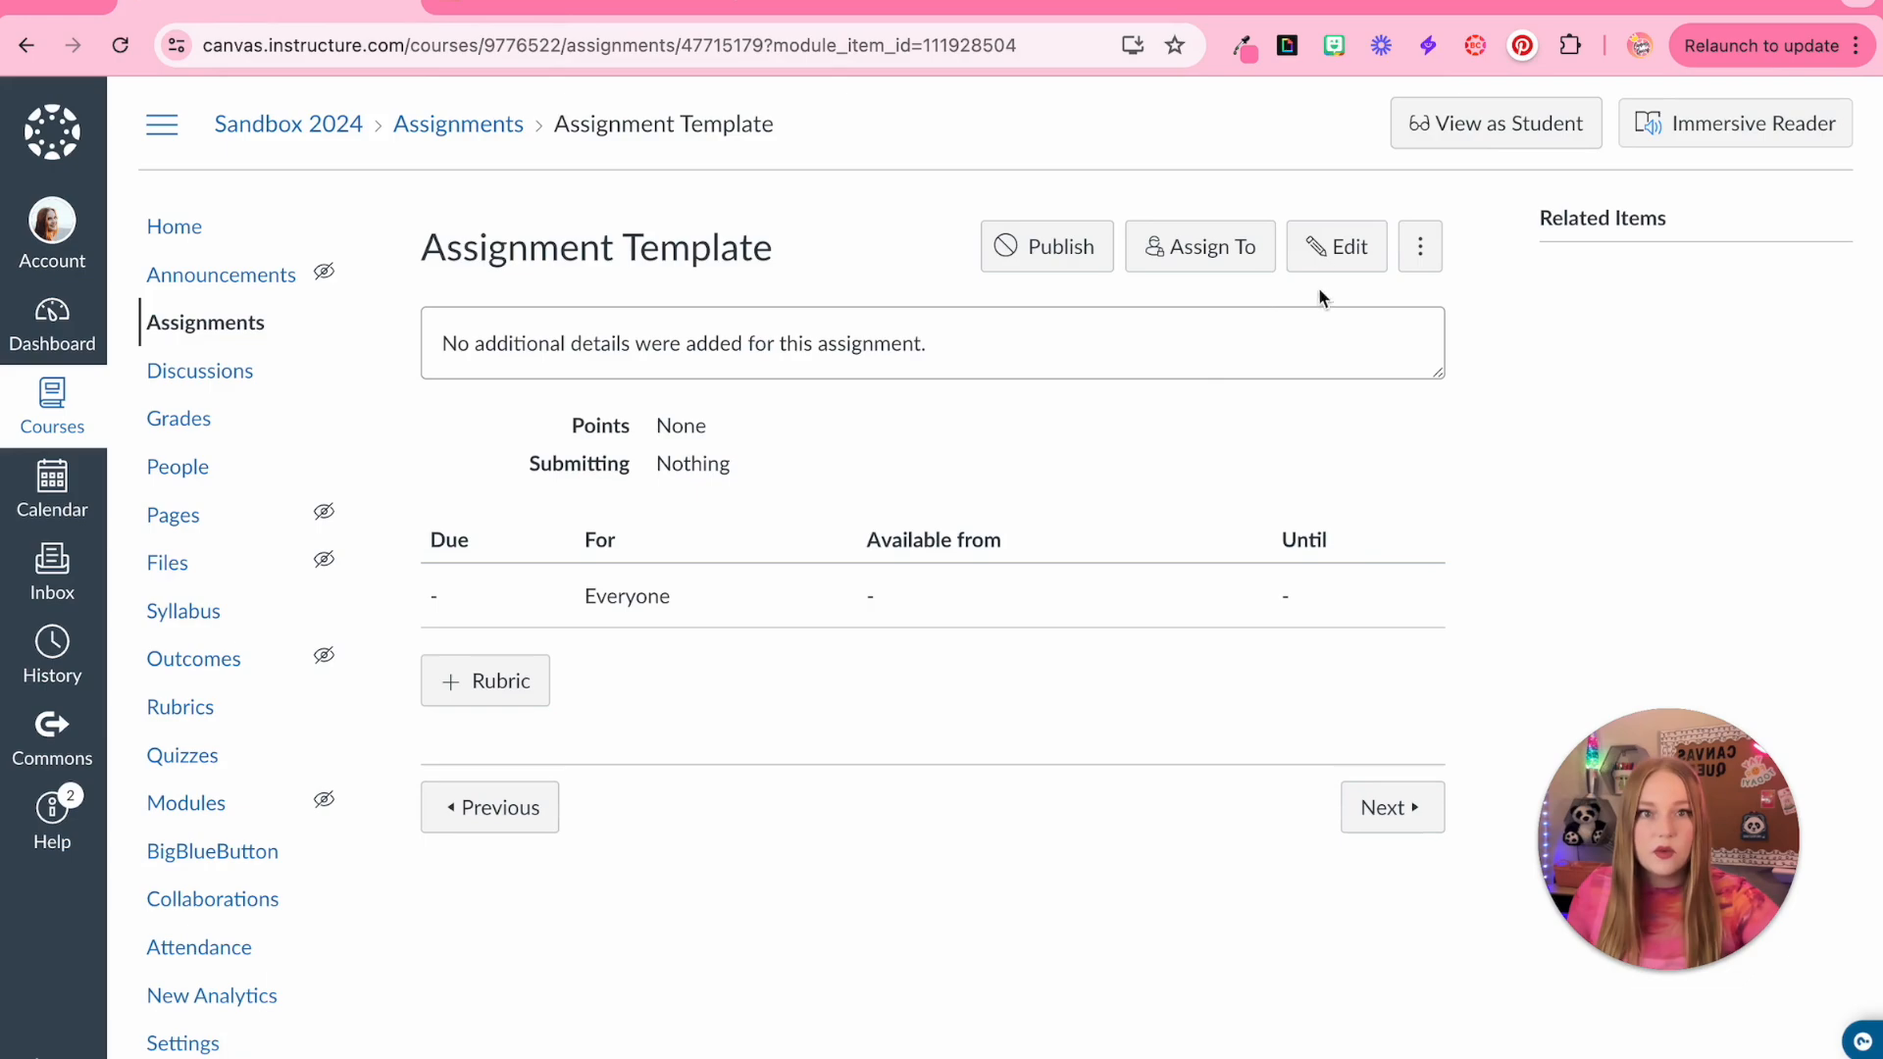
left_click(1319, 257)
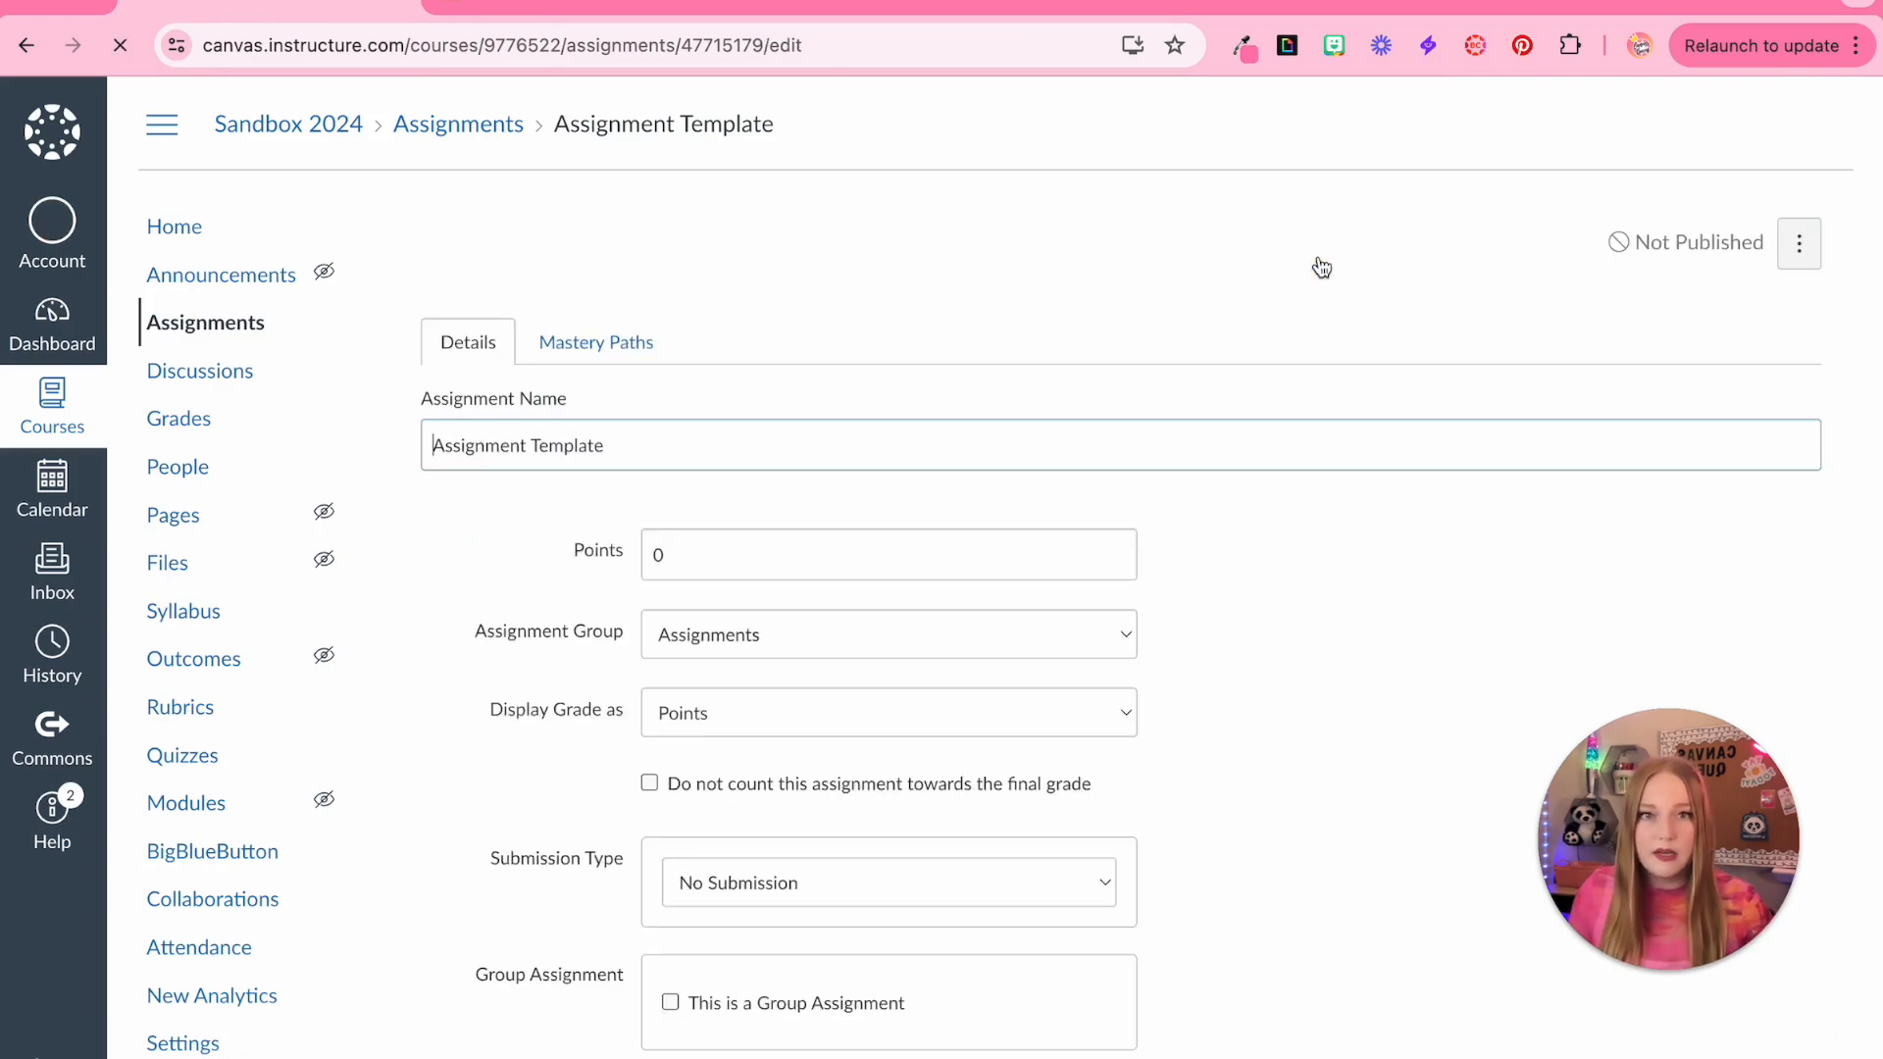
scroll(1101, 719, "down", 1)
left_click(1089, 657)
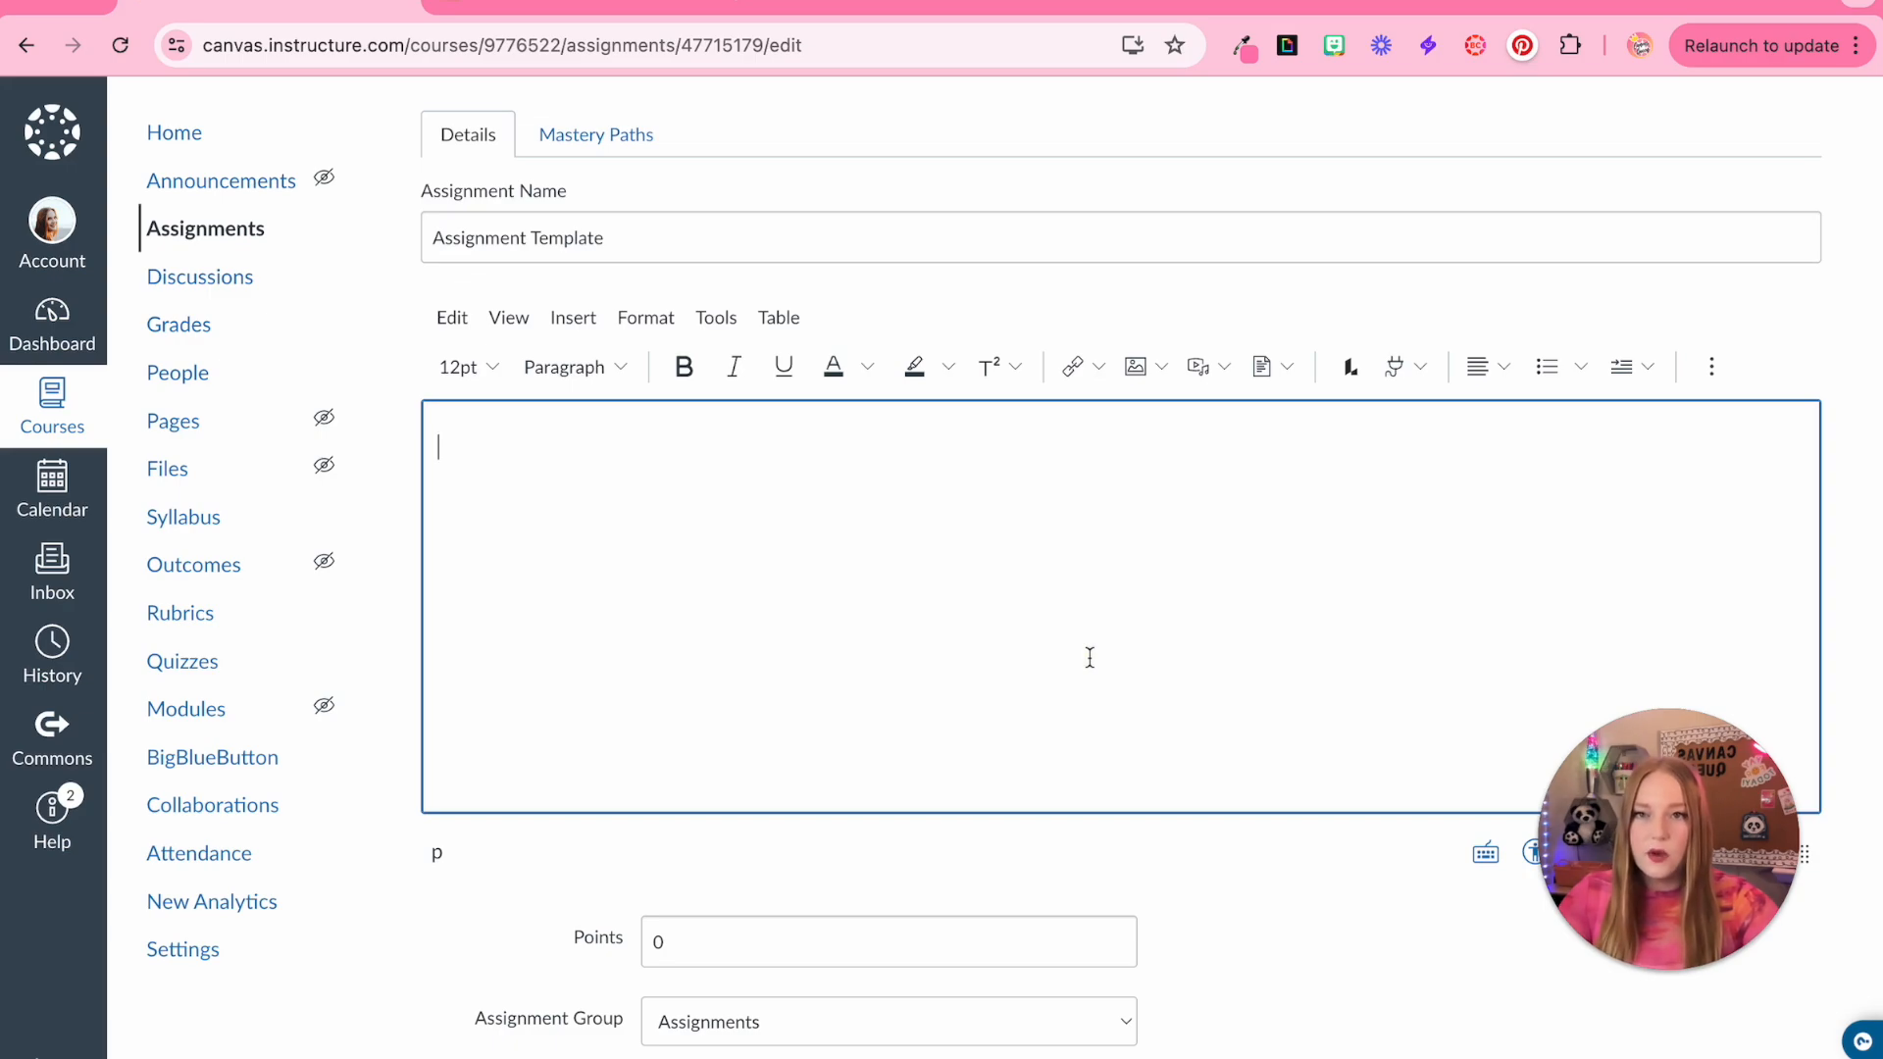
Open the course home in a new tab and start editing the Blank Page Template
right_click(175, 134)
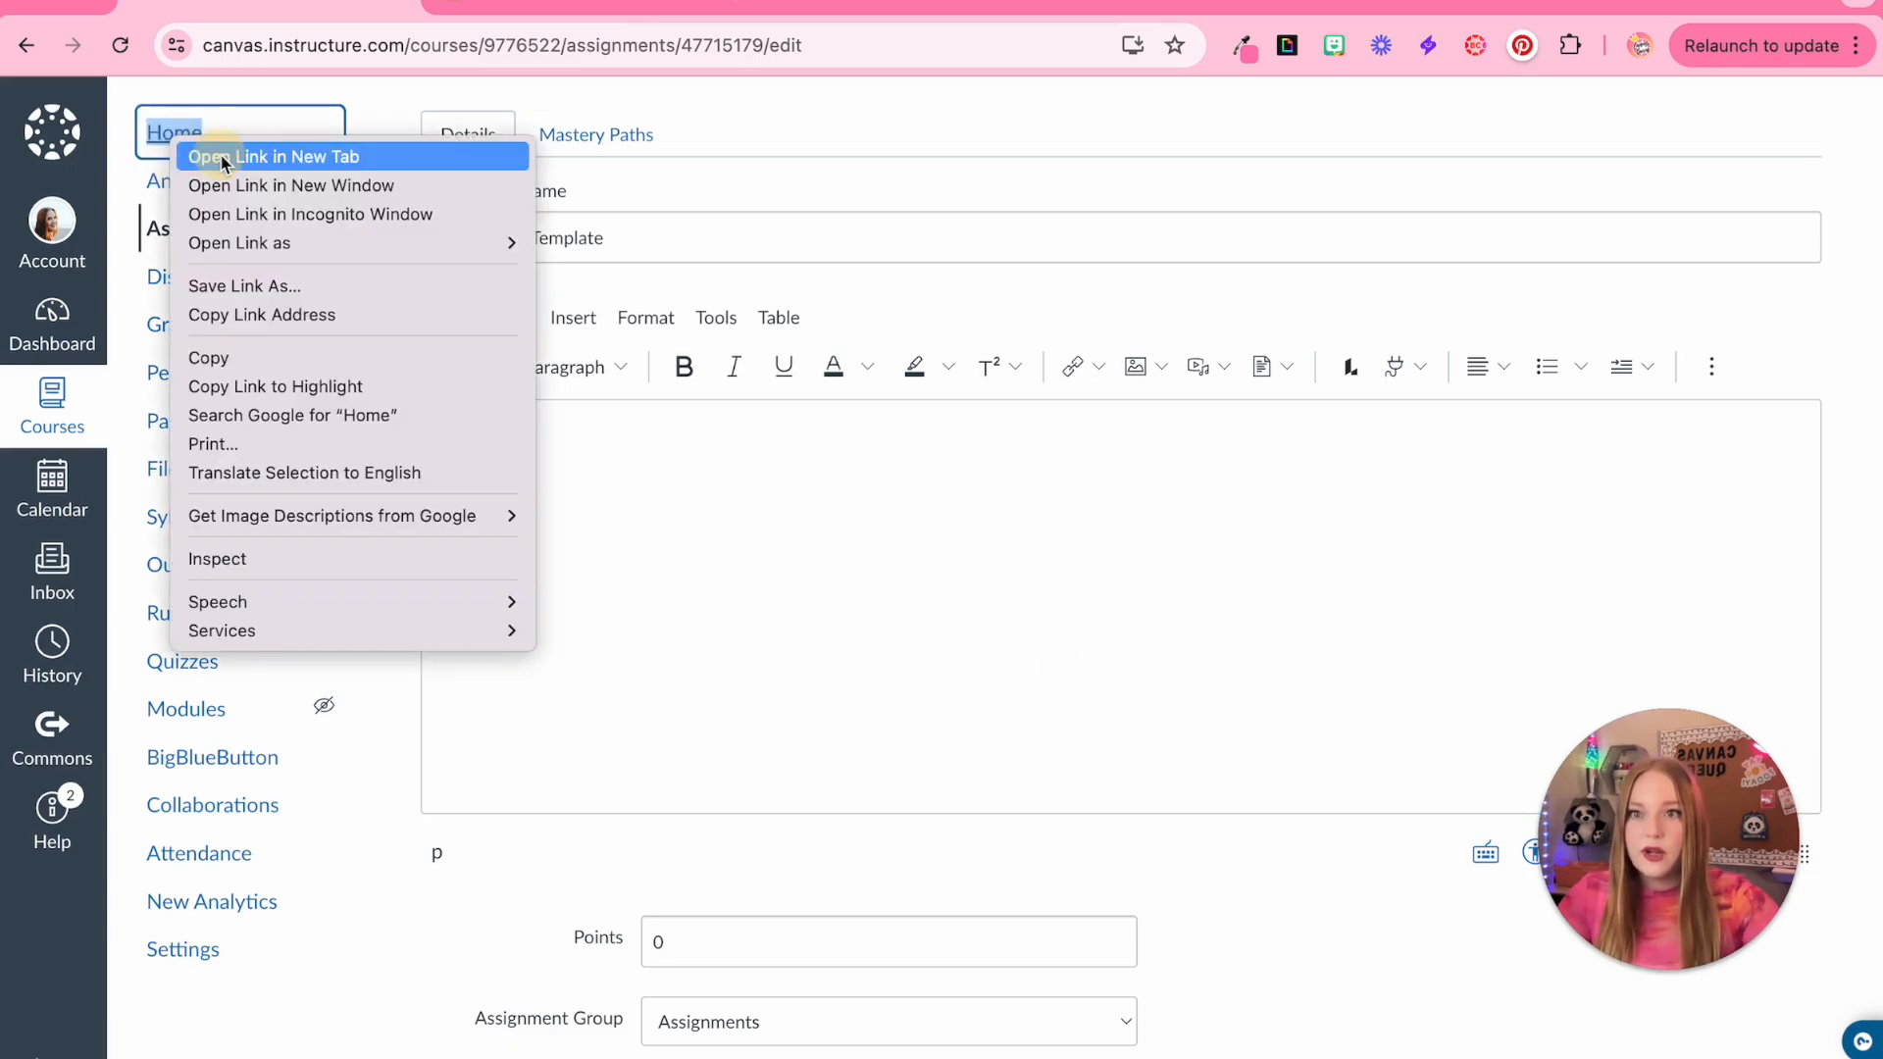
left_click(456, 3)
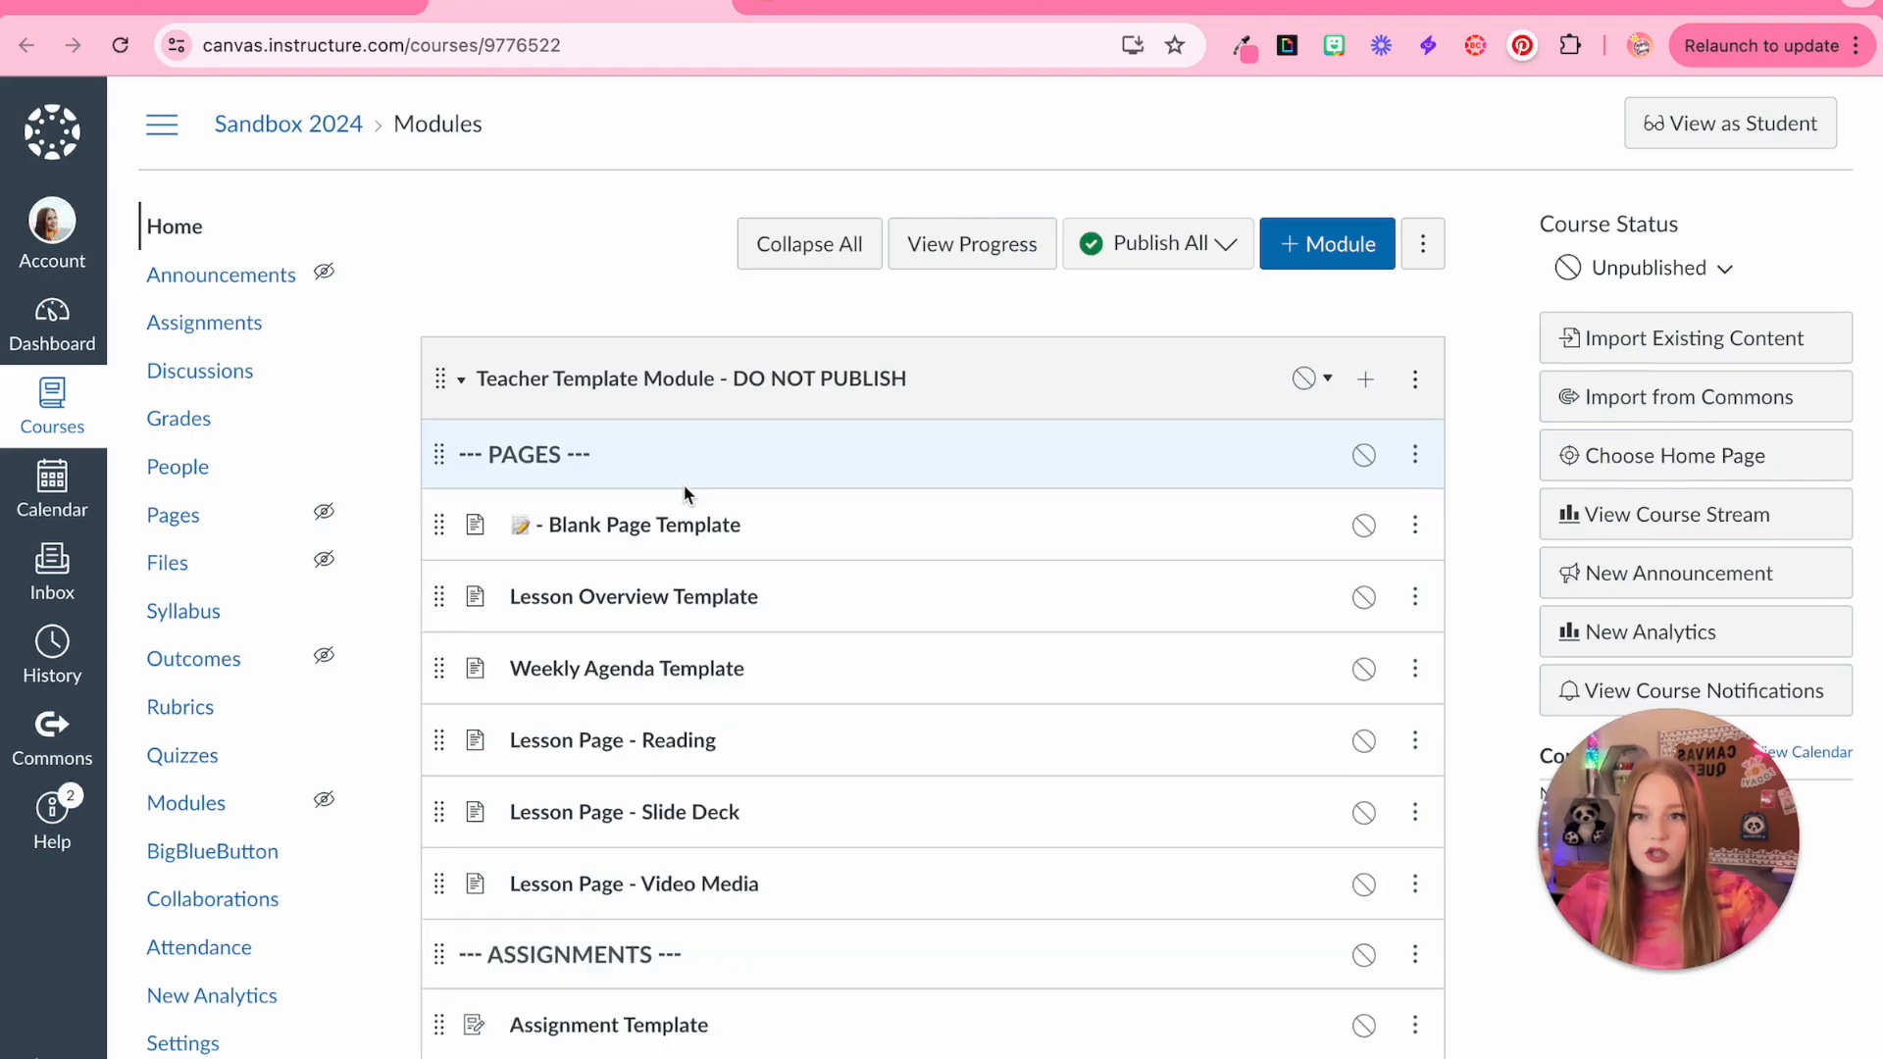
scroll(686, 490, "down", 1)
left_click(673, 498)
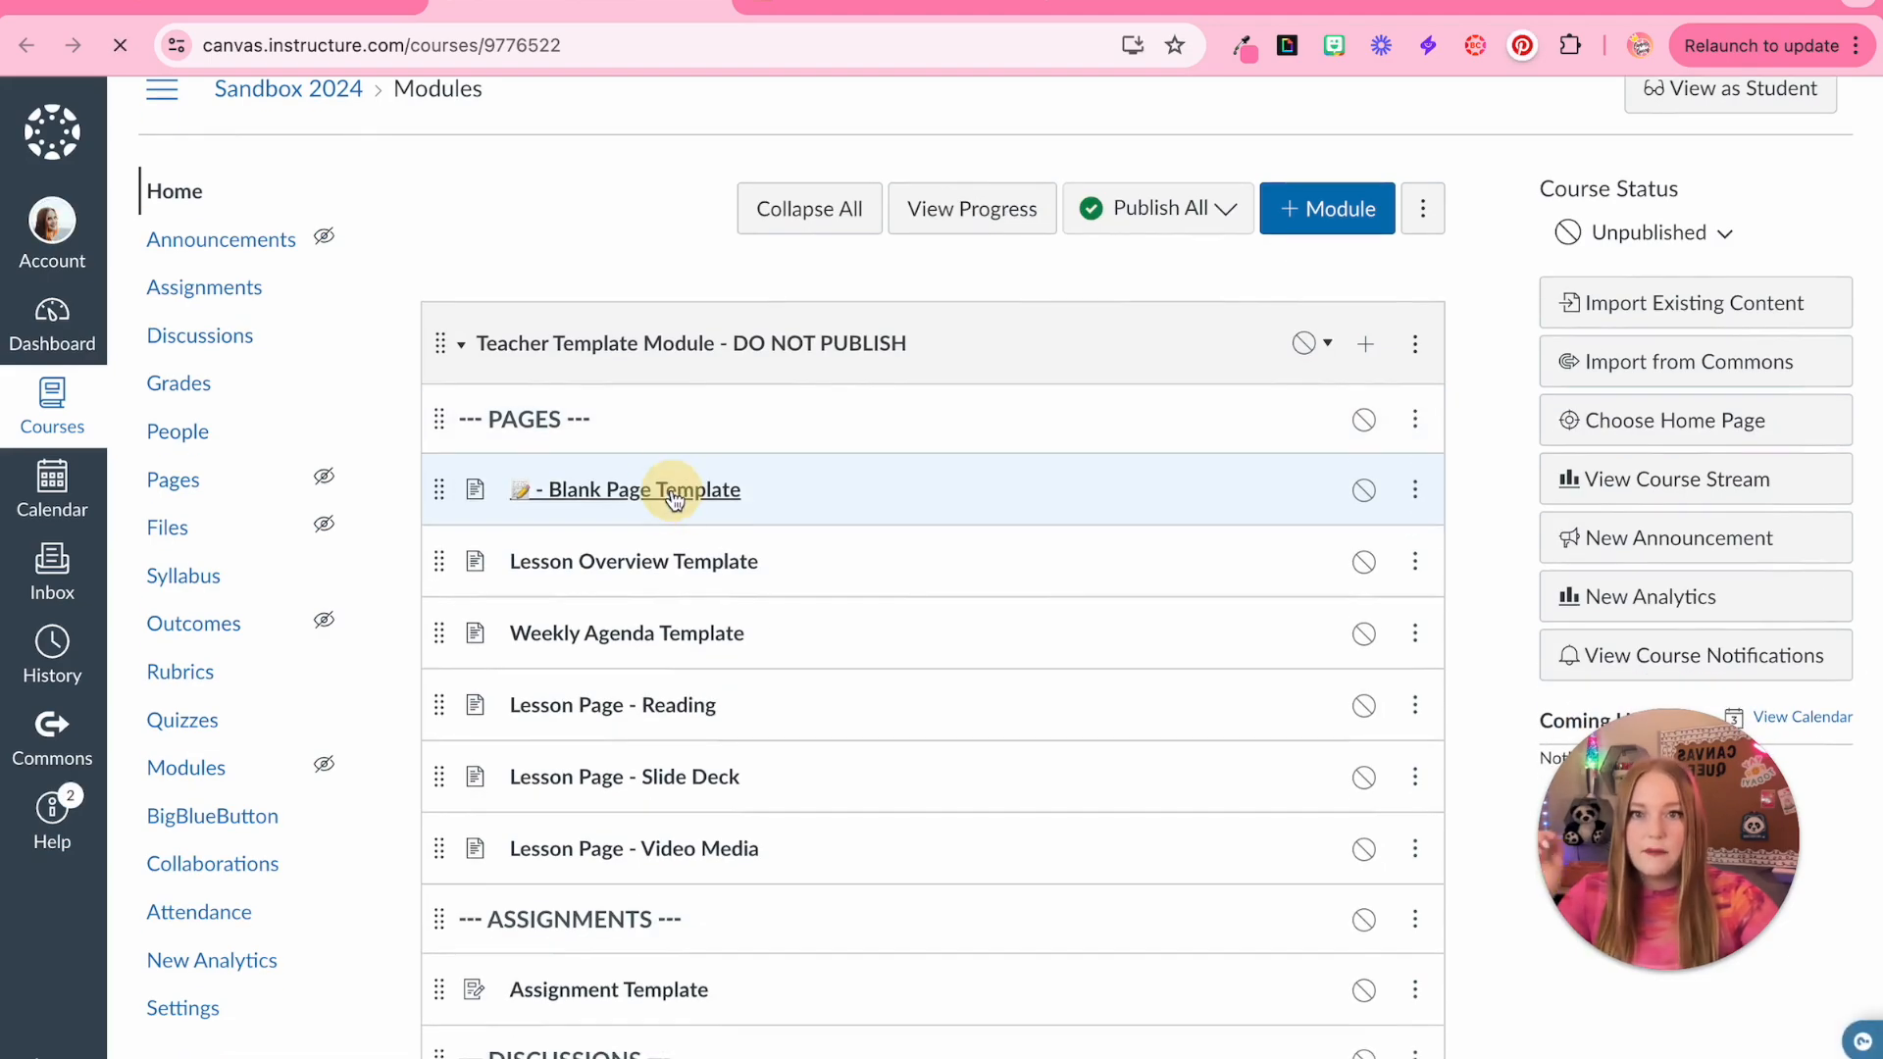
left_click(1704, 251)
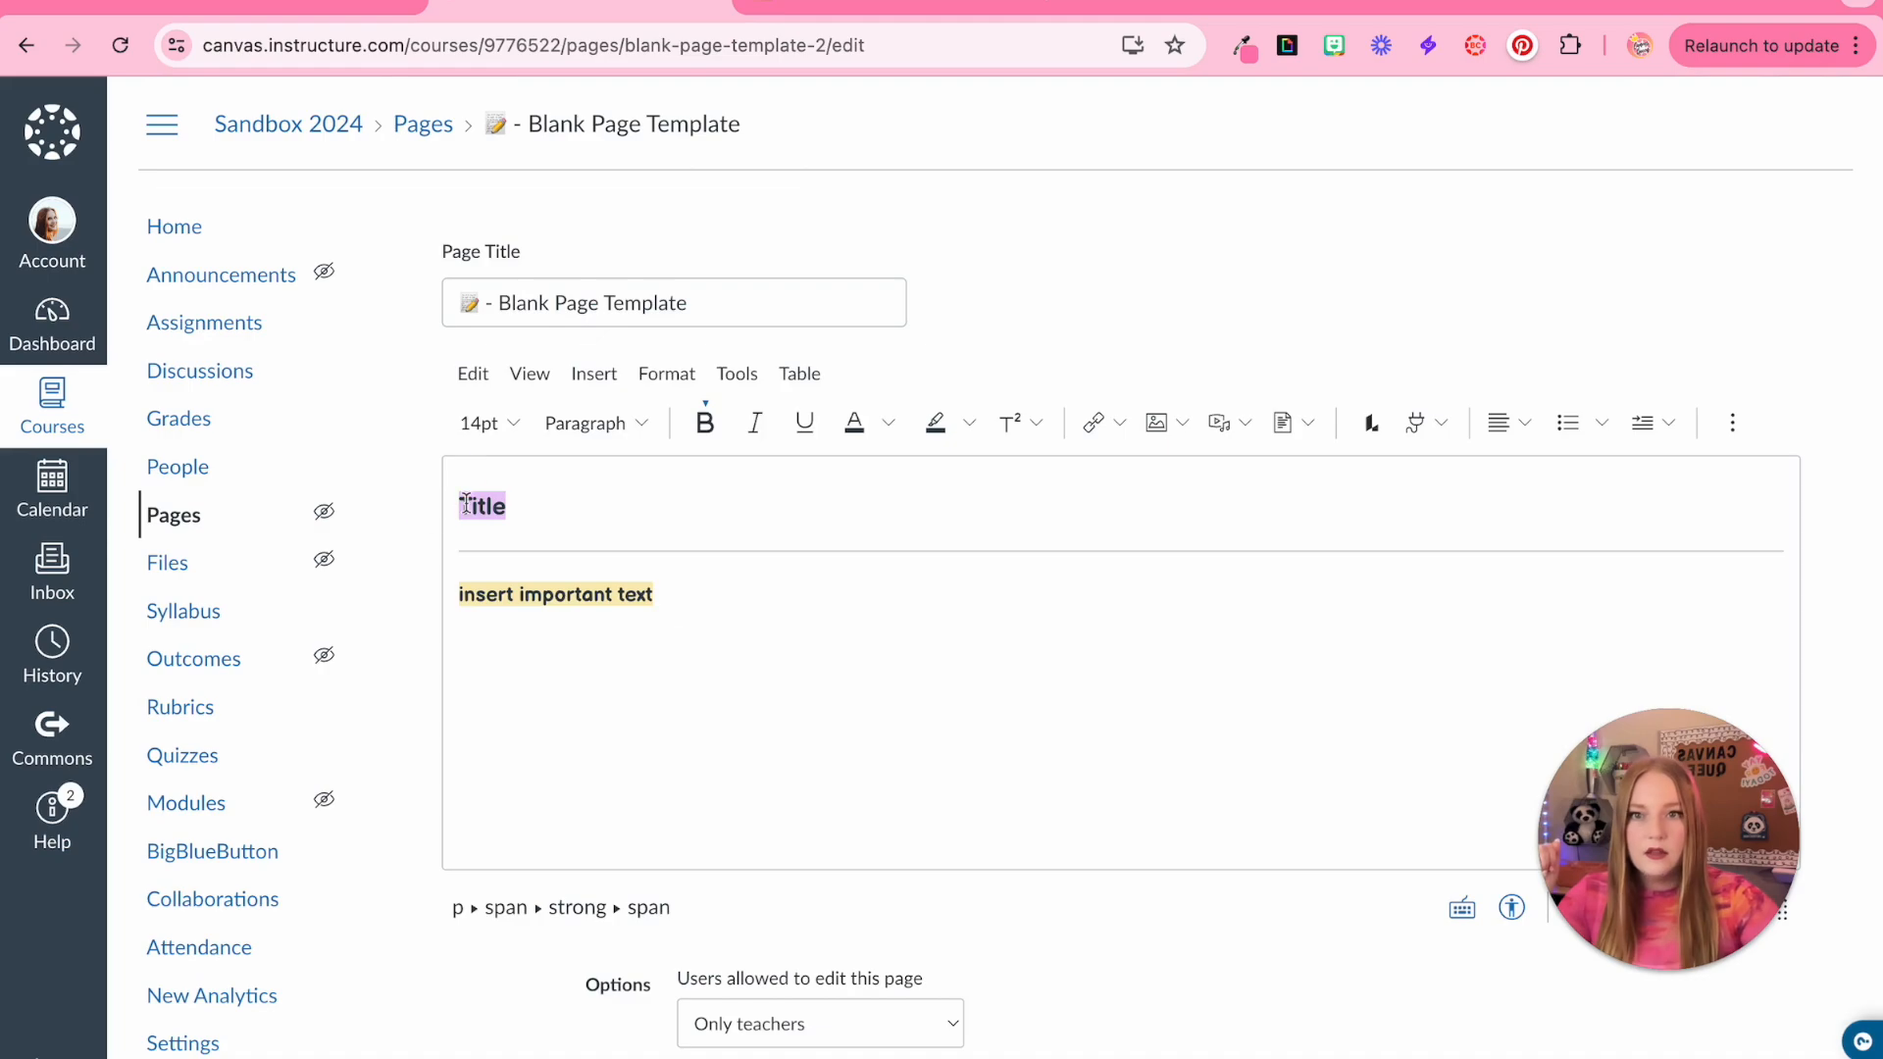
Copy the Title and highlighted text block from the page template into the assignment description
left_click_drag(459, 495, 748, 687)
key("super+c")
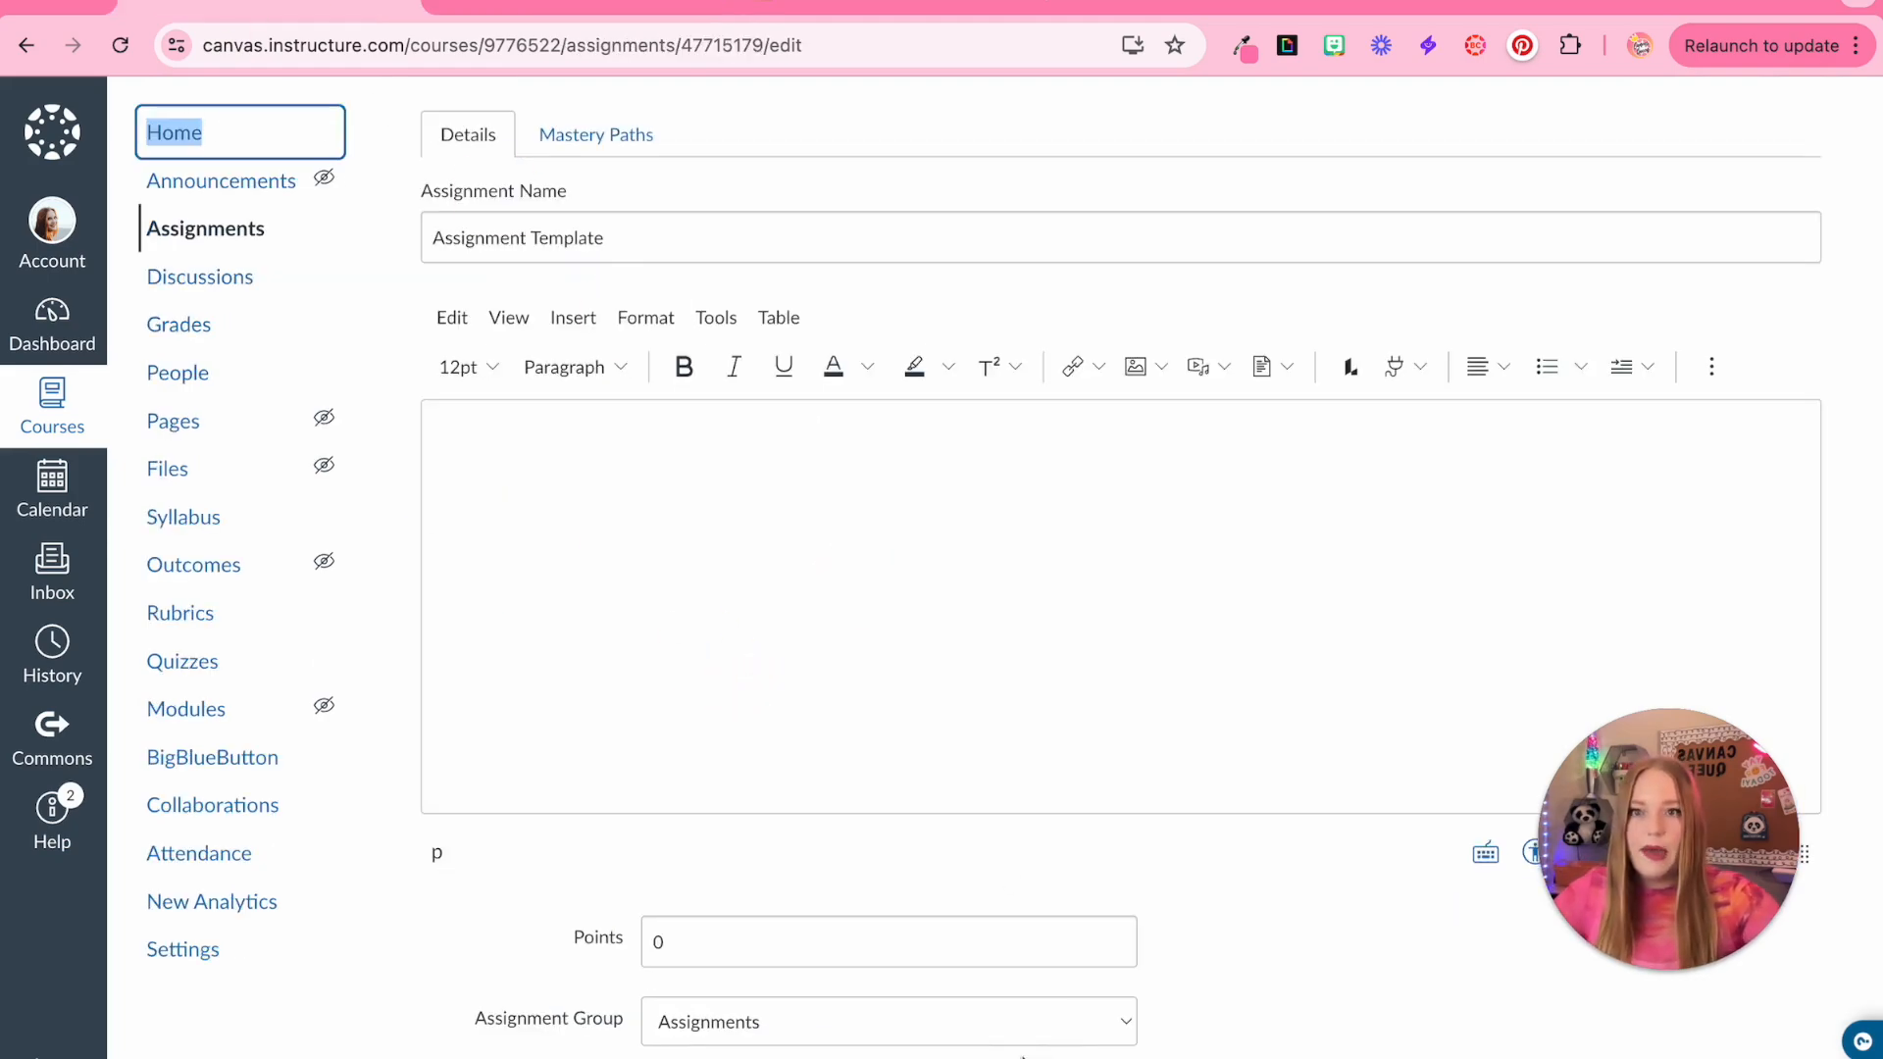
key("super+space")
key("Escape")
key("super+v")
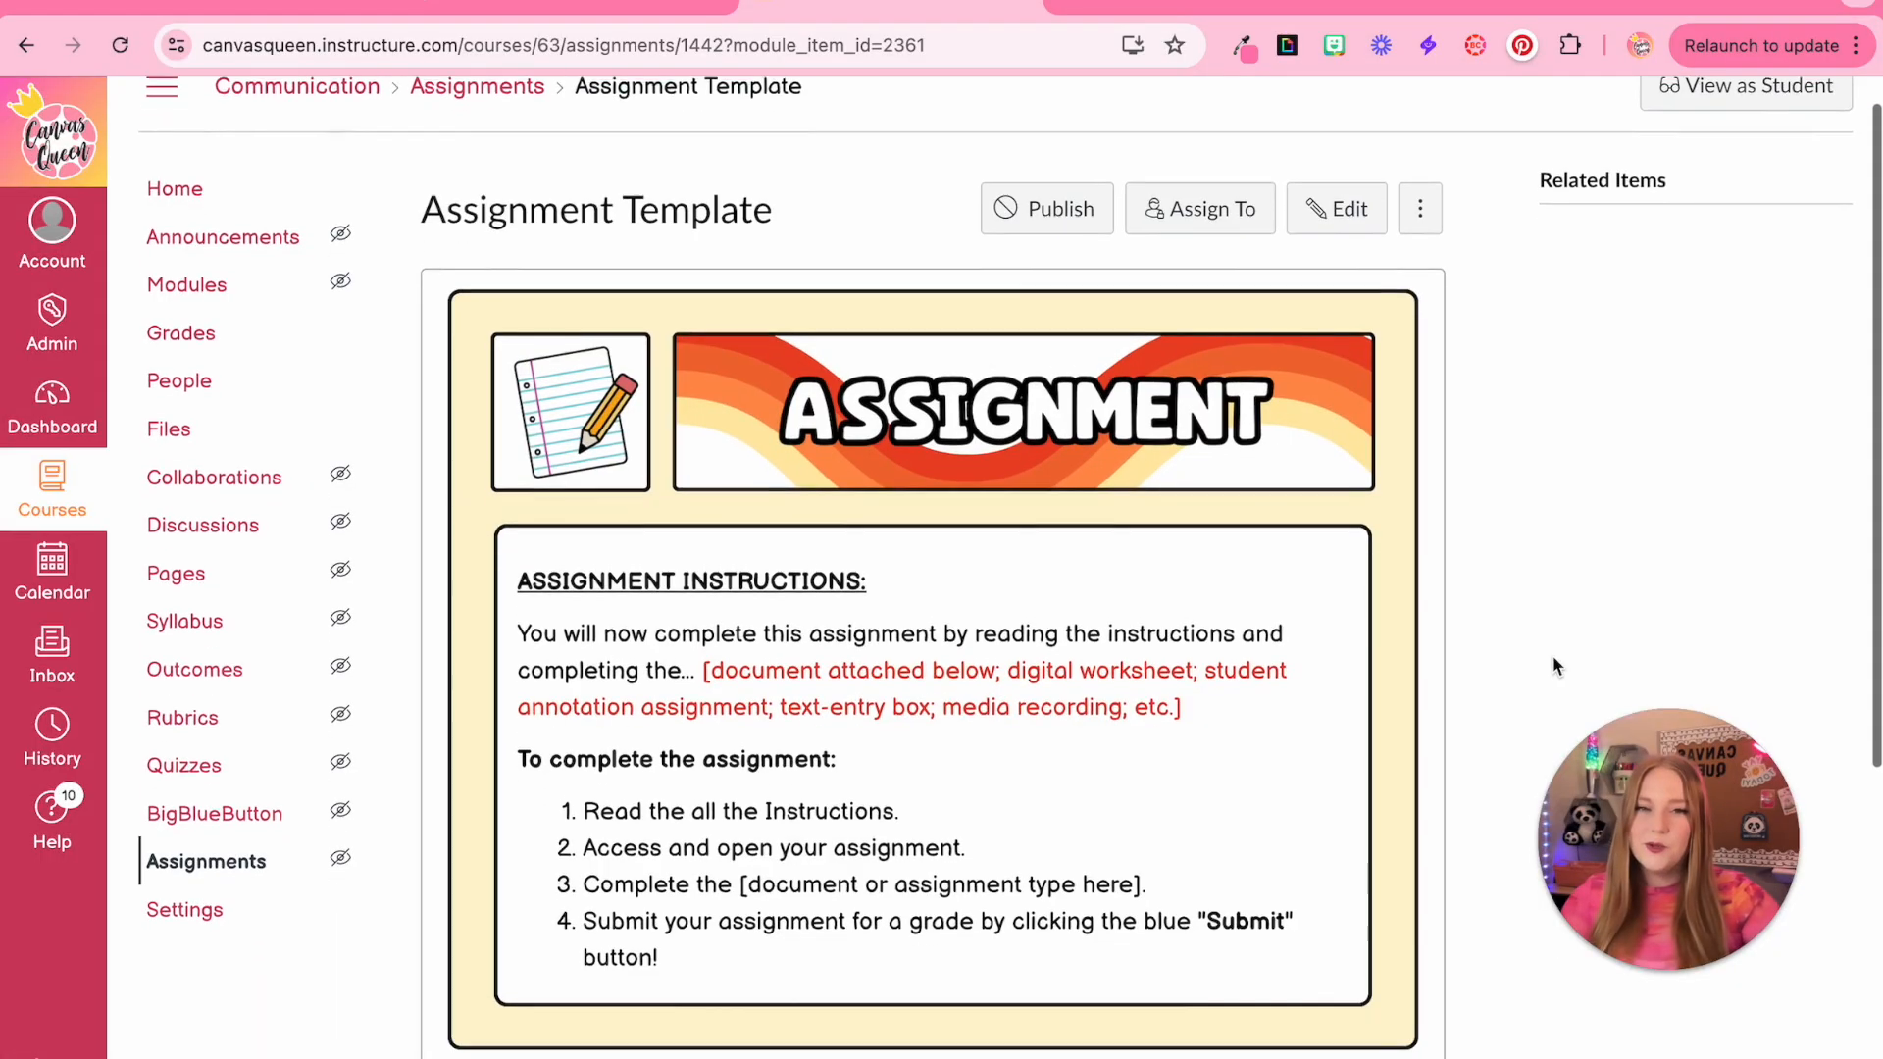
Copy the assignment instructions block from the other course's Assignment Template and paste it below the title block
scroll(1554, 665, "down", 1)
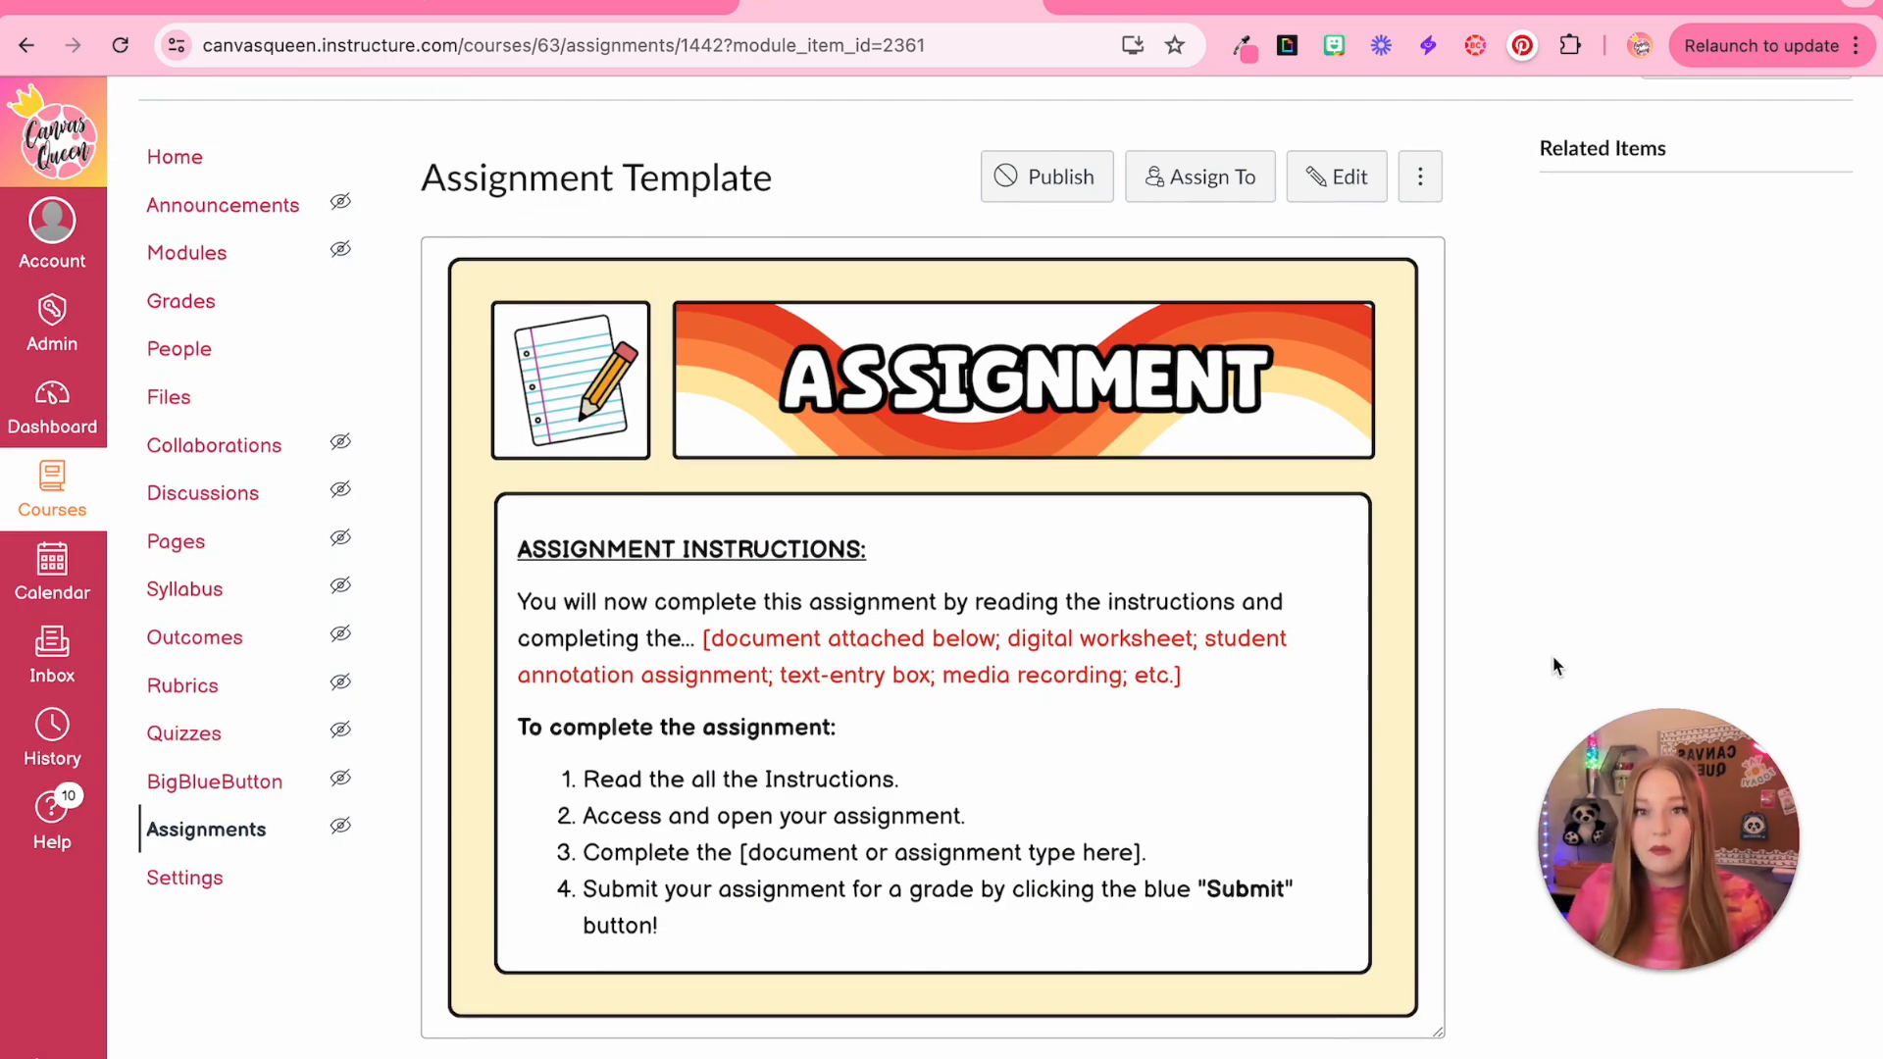
scroll(1397, 603, "down", 1)
scroll(1396, 612, "down", 1)
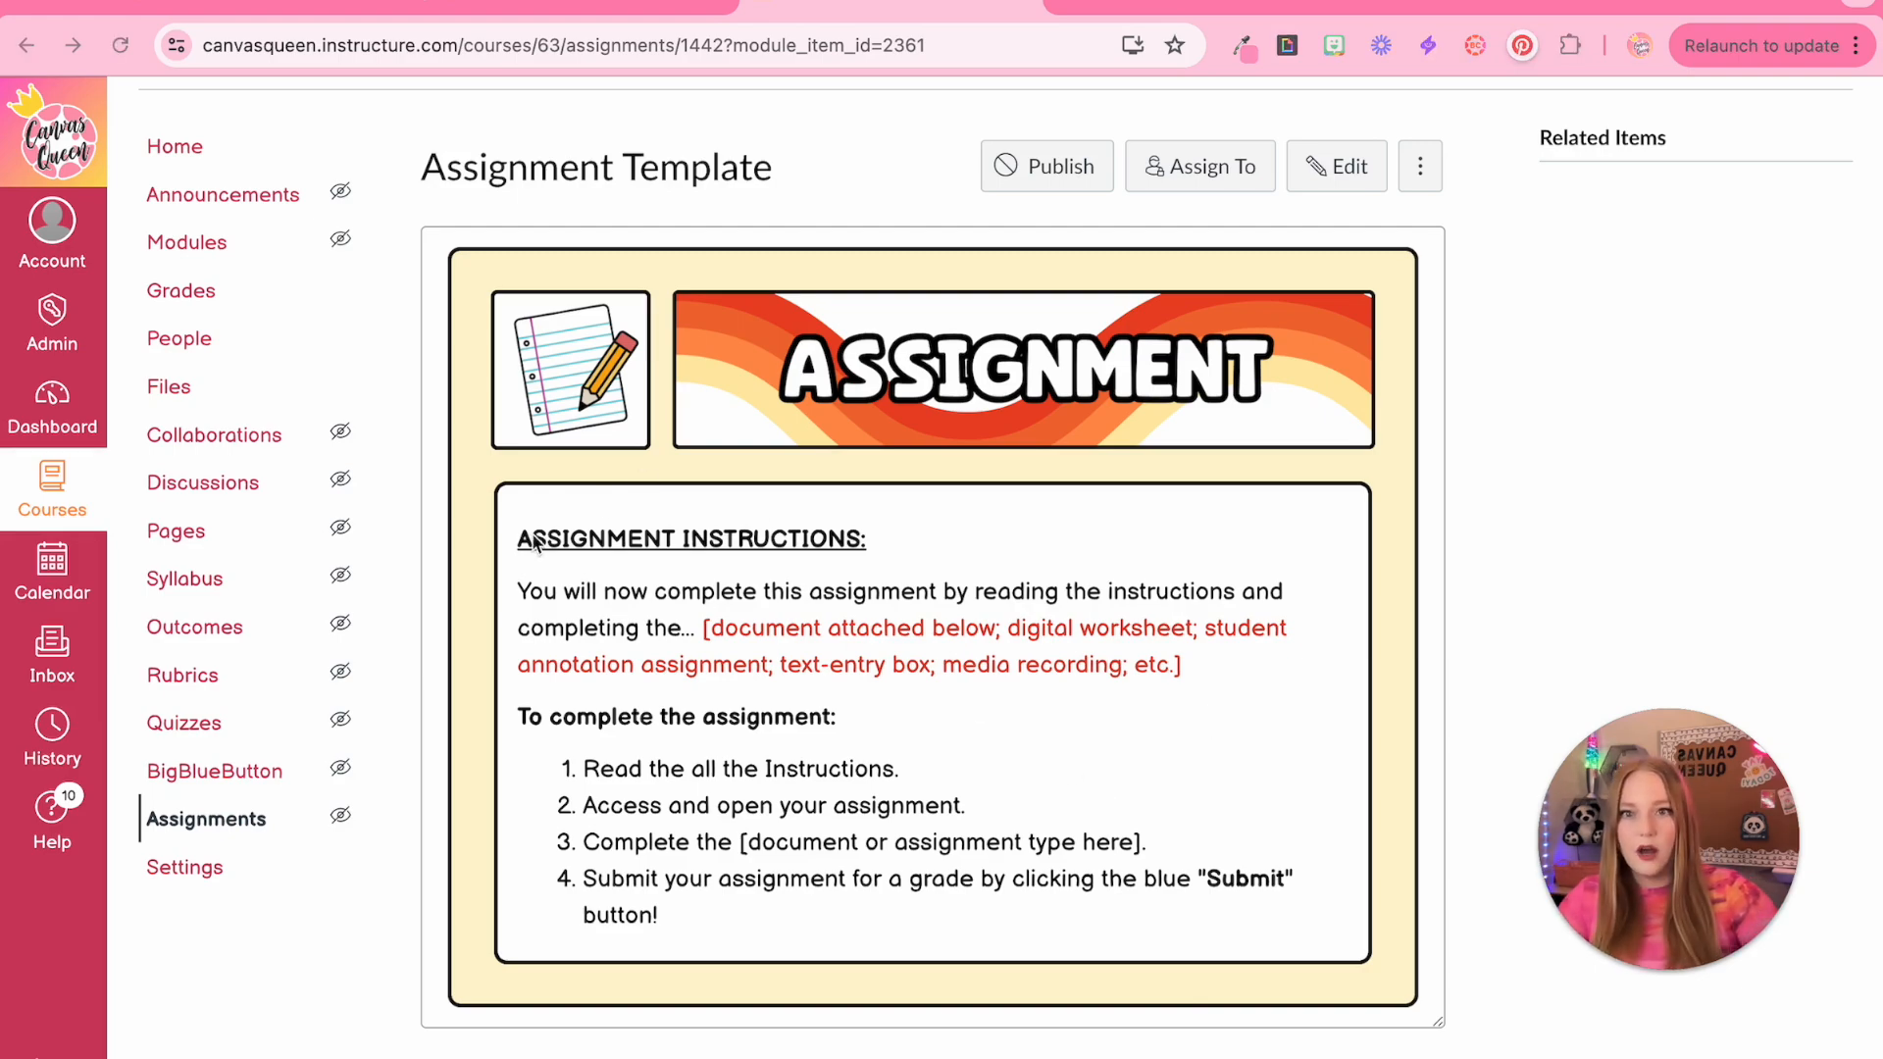
left_click_drag(519, 538, 769, 904)
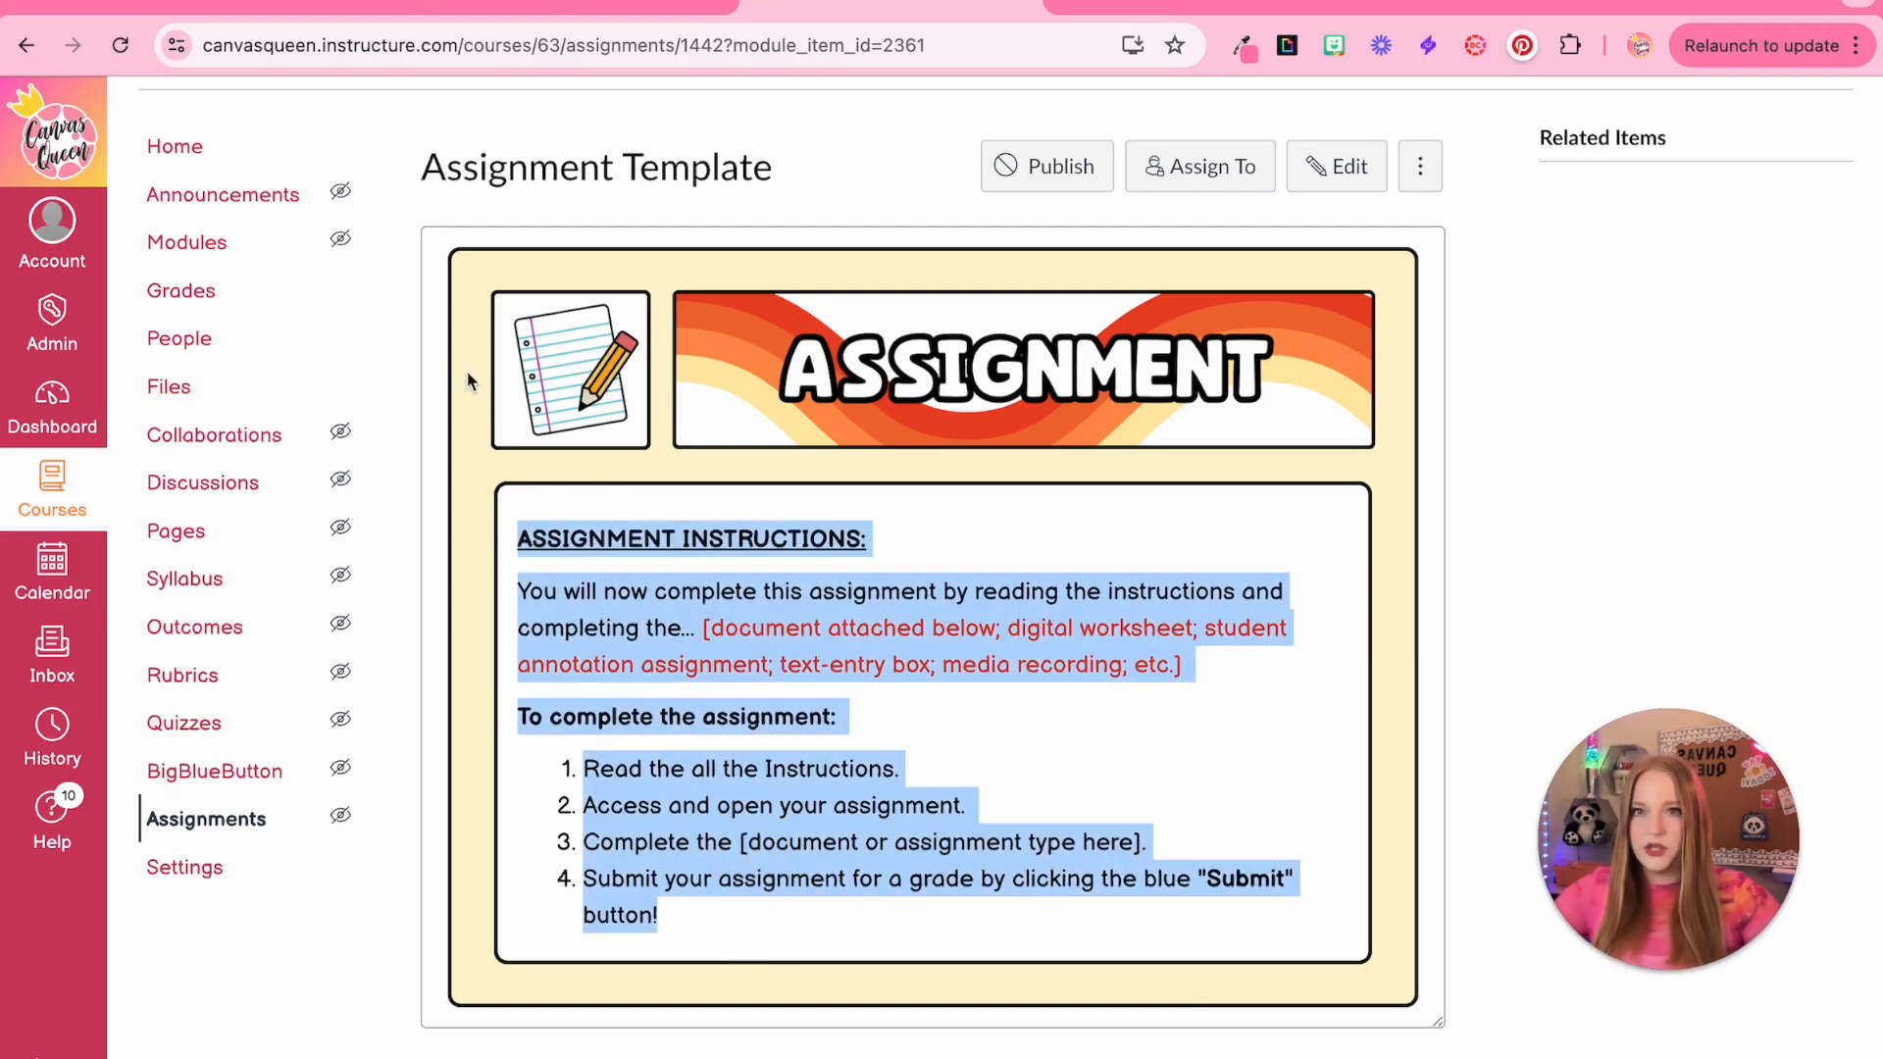
left_click(265, 2)
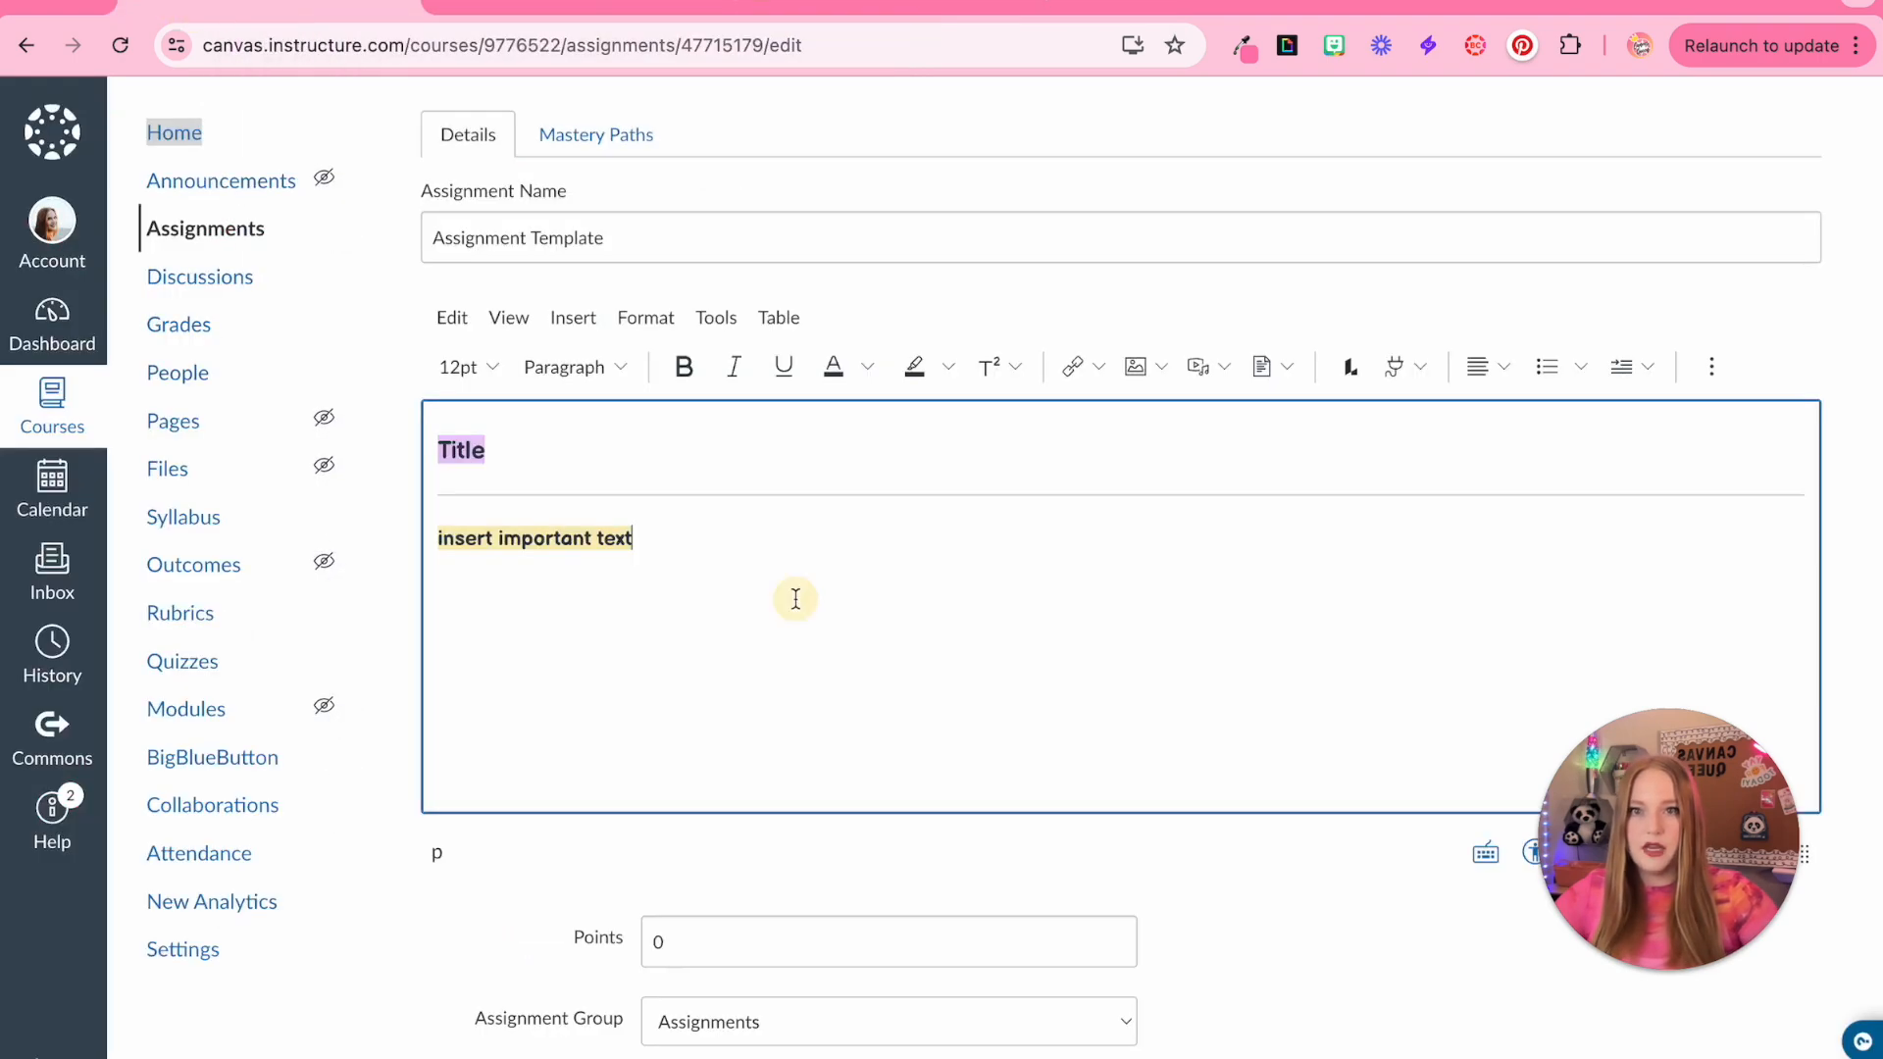
key("Return")
type("ASSIGNMENT INSTRUCTIONS: You will now complete this assignment by reading the instructions and completing the... [document attached below; digital worksheet; student annotation assignment; text-entry box; media recording; etc.] To complete the assignment: Read the all the Instructions. Access and open your assignment. Complete the [document or assignment type here]. Submit your assignment for a grade by clicking the blue \"Submit\" button!")
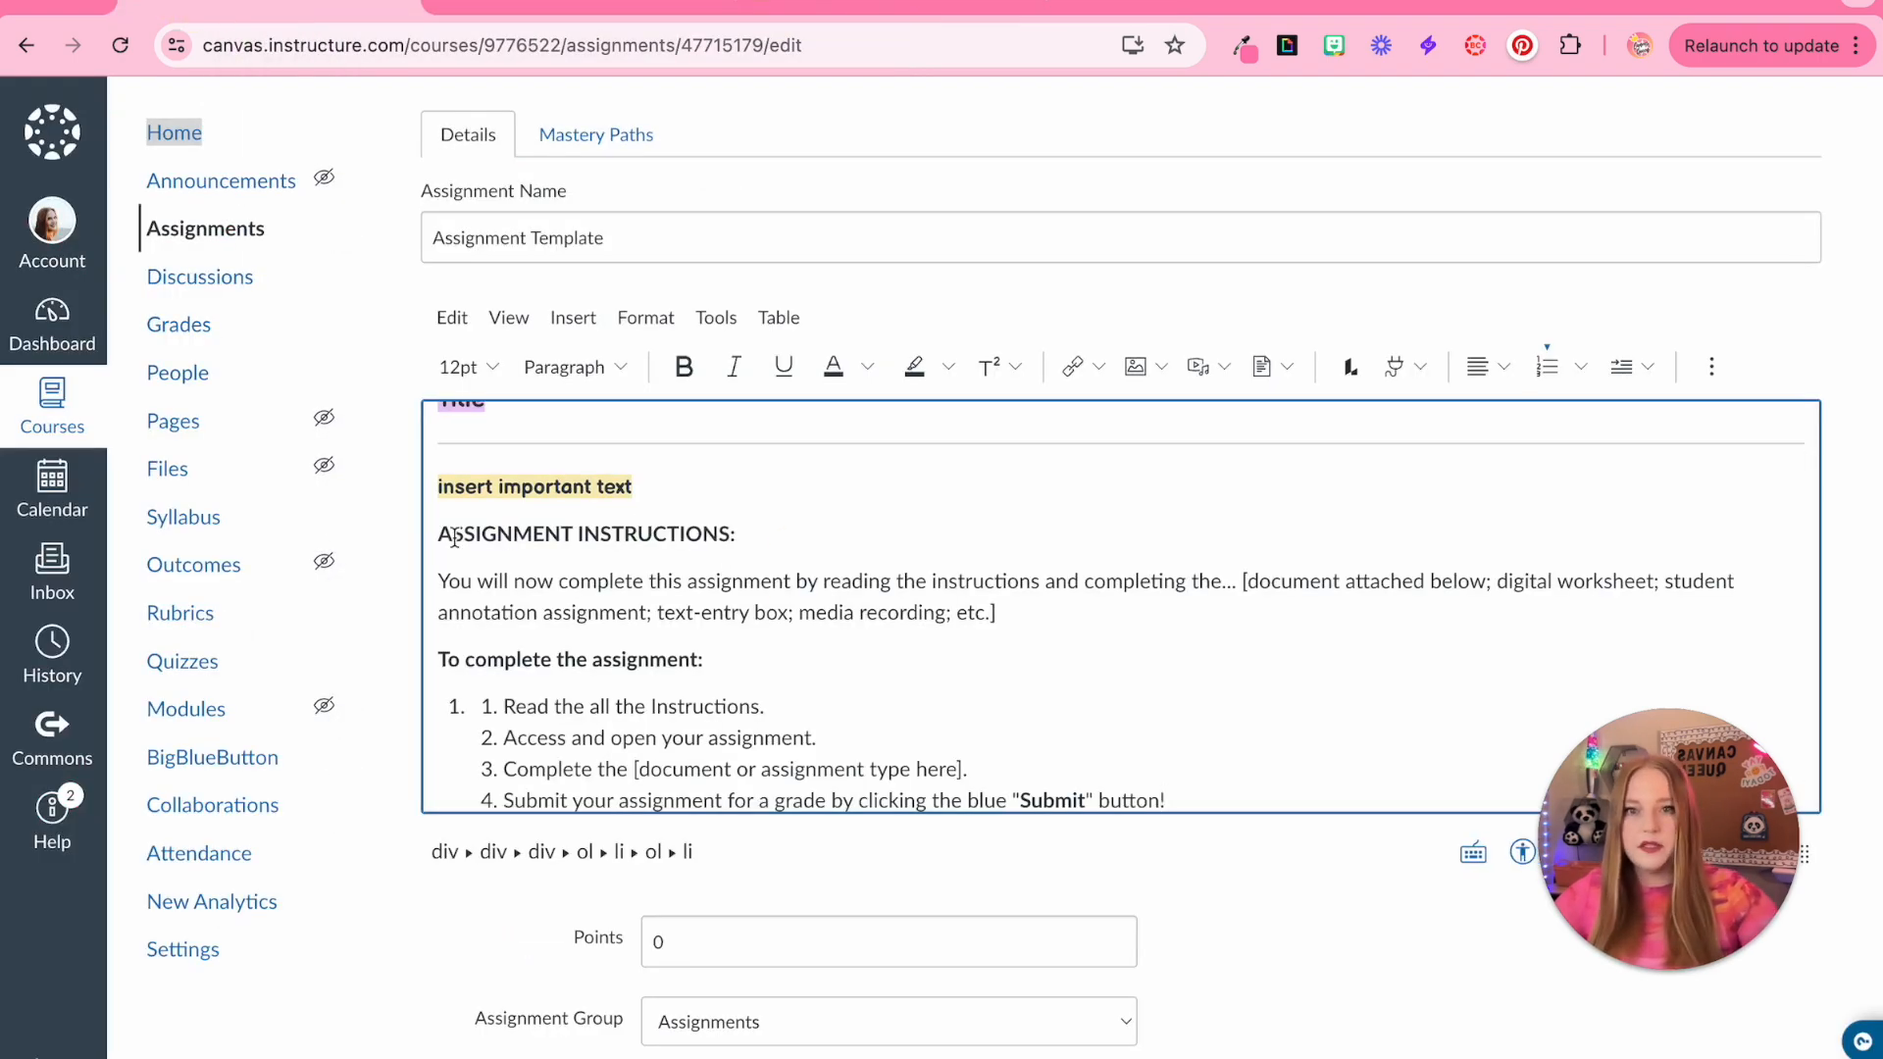
Change the font of the pasted instructions text
left_click_drag(441, 534, 1114, 778)
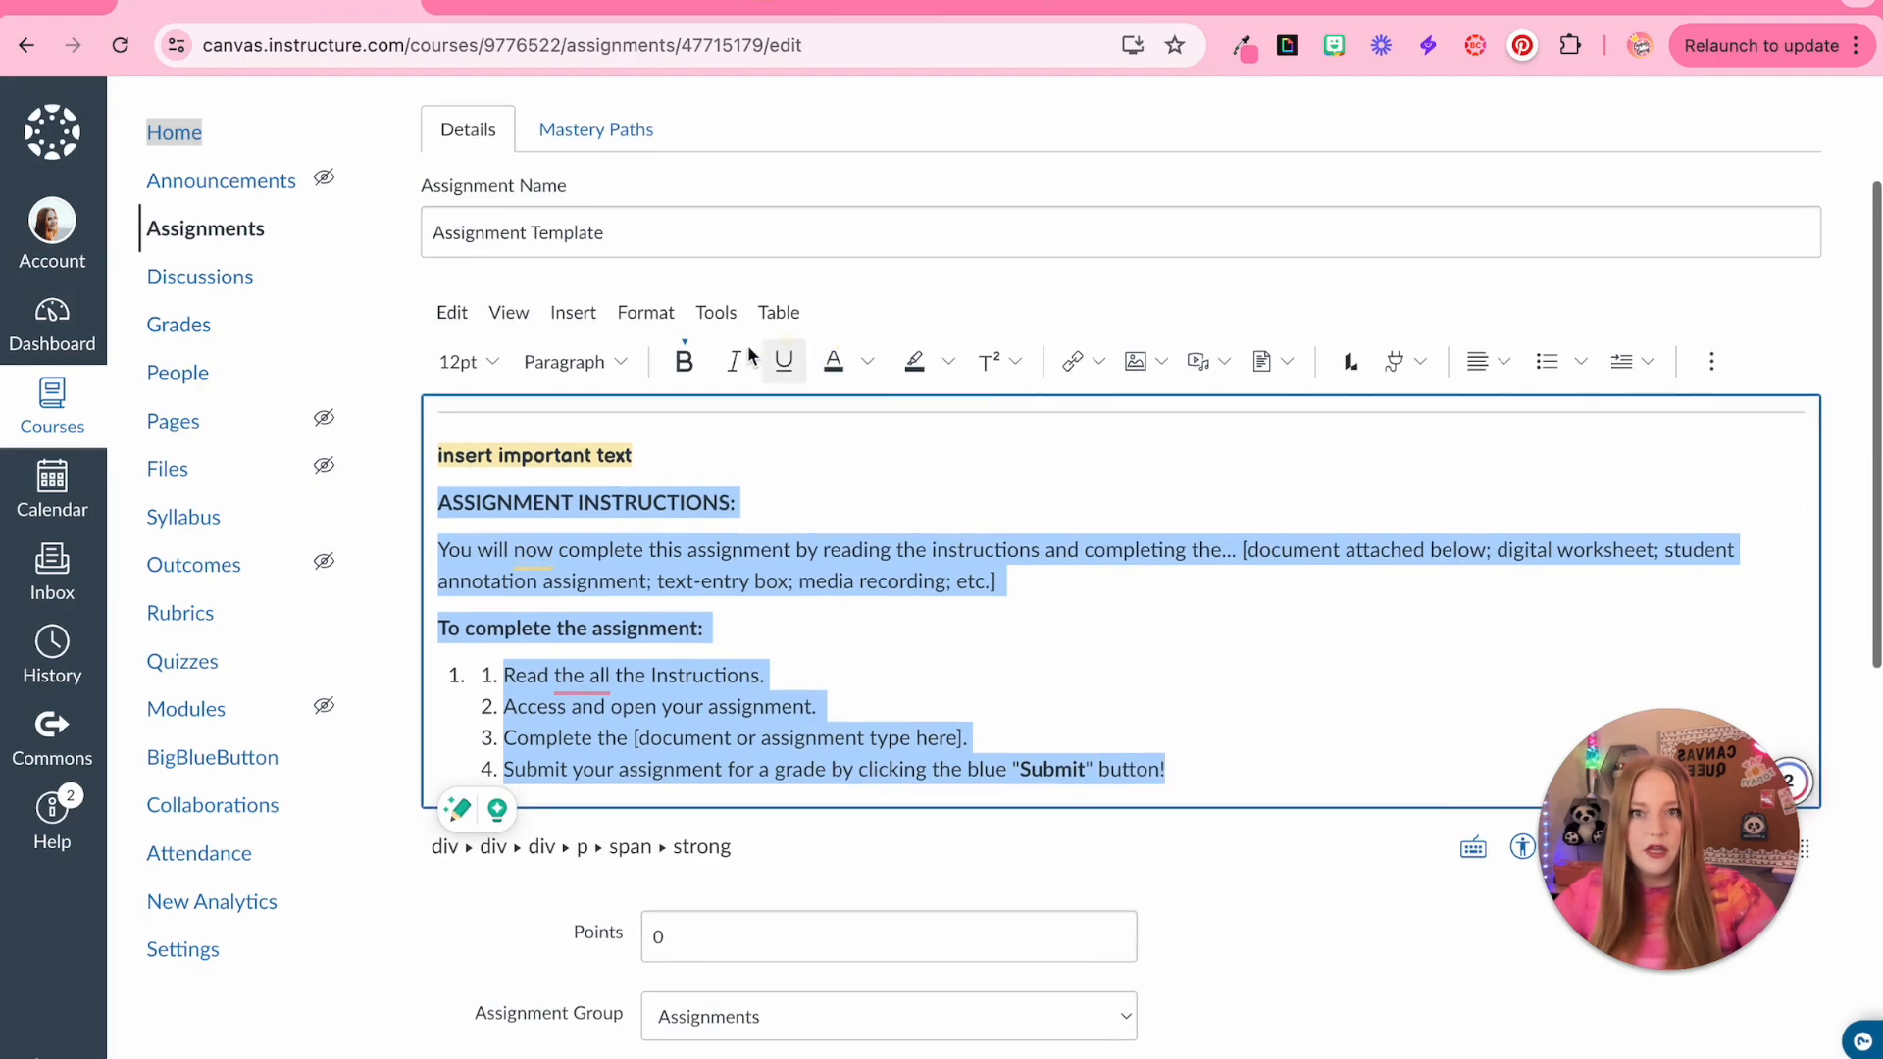
left_click(645, 317)
mouse_move(819, 743)
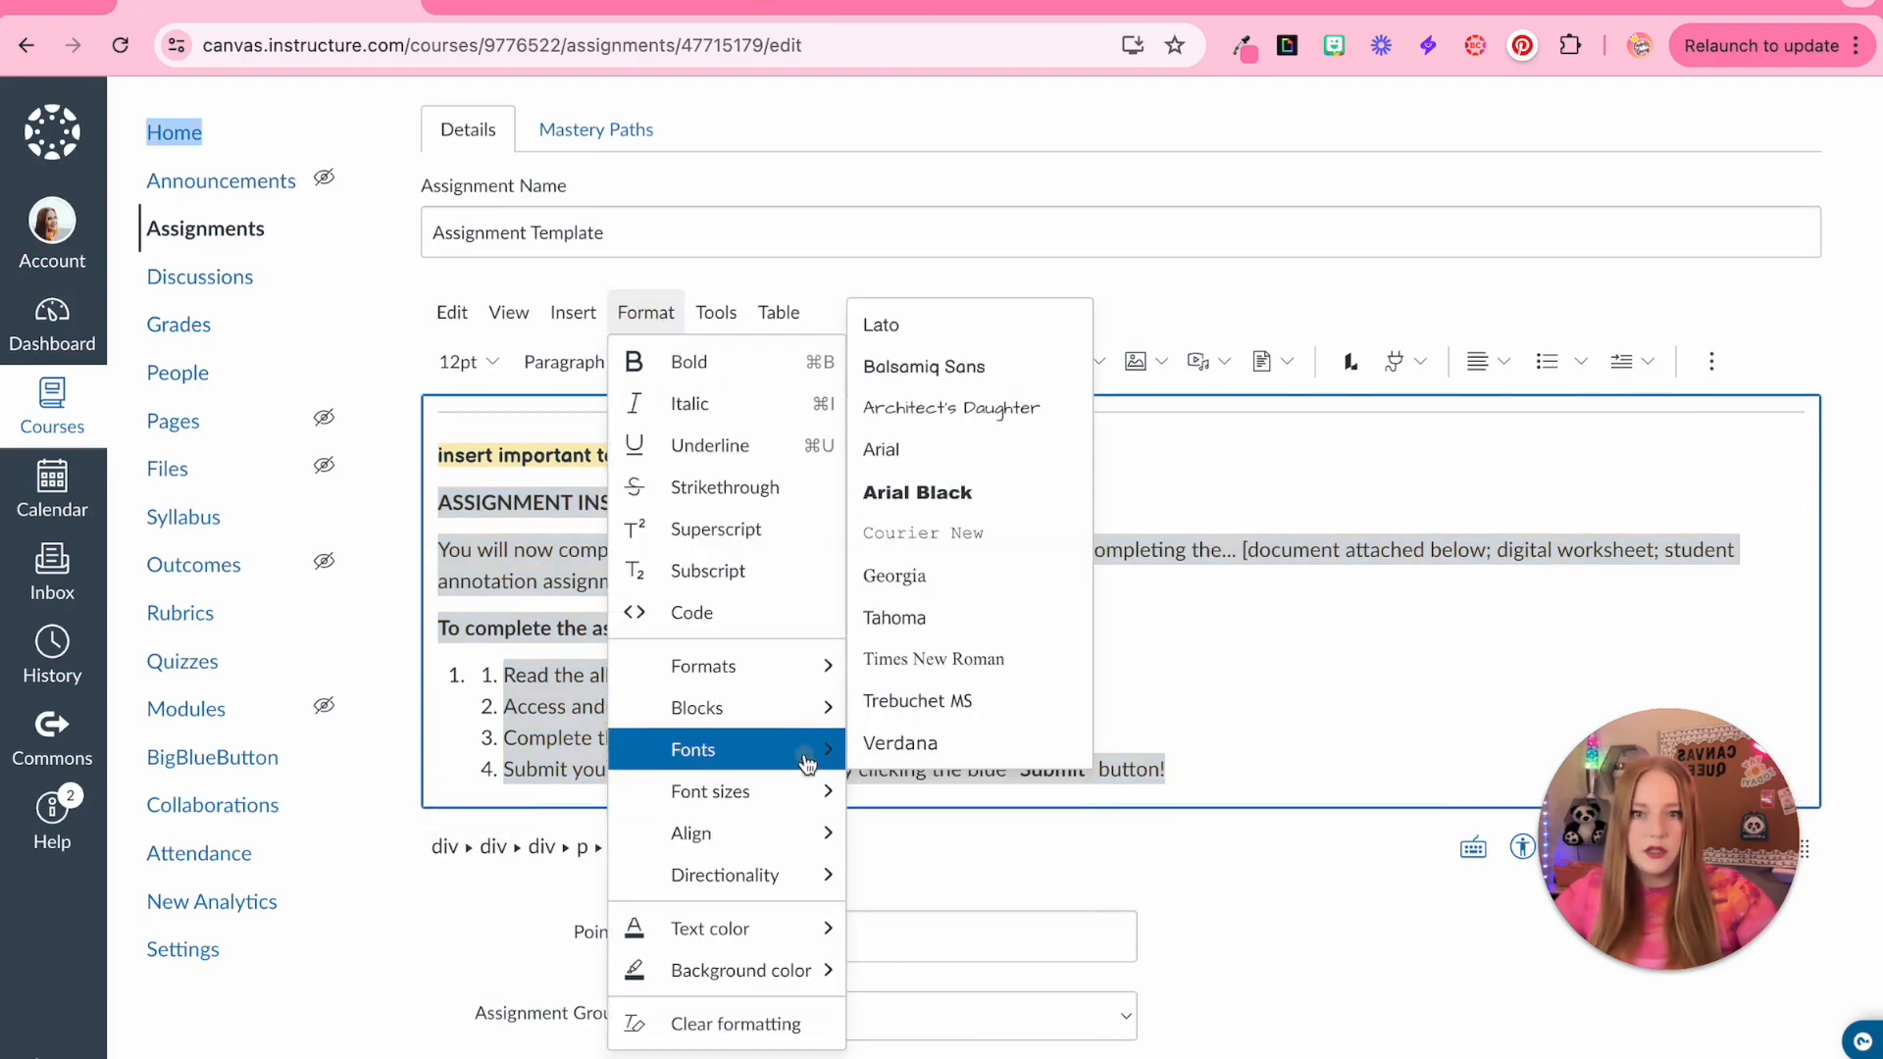
left_click(901, 743)
left_click(1004, 621)
Delete the "insert important text" placeholder and give the ASSIGNMENT INSTRUCTIONS heading a light green background
scroll(1004, 621, "up", 1)
left_click(439, 551)
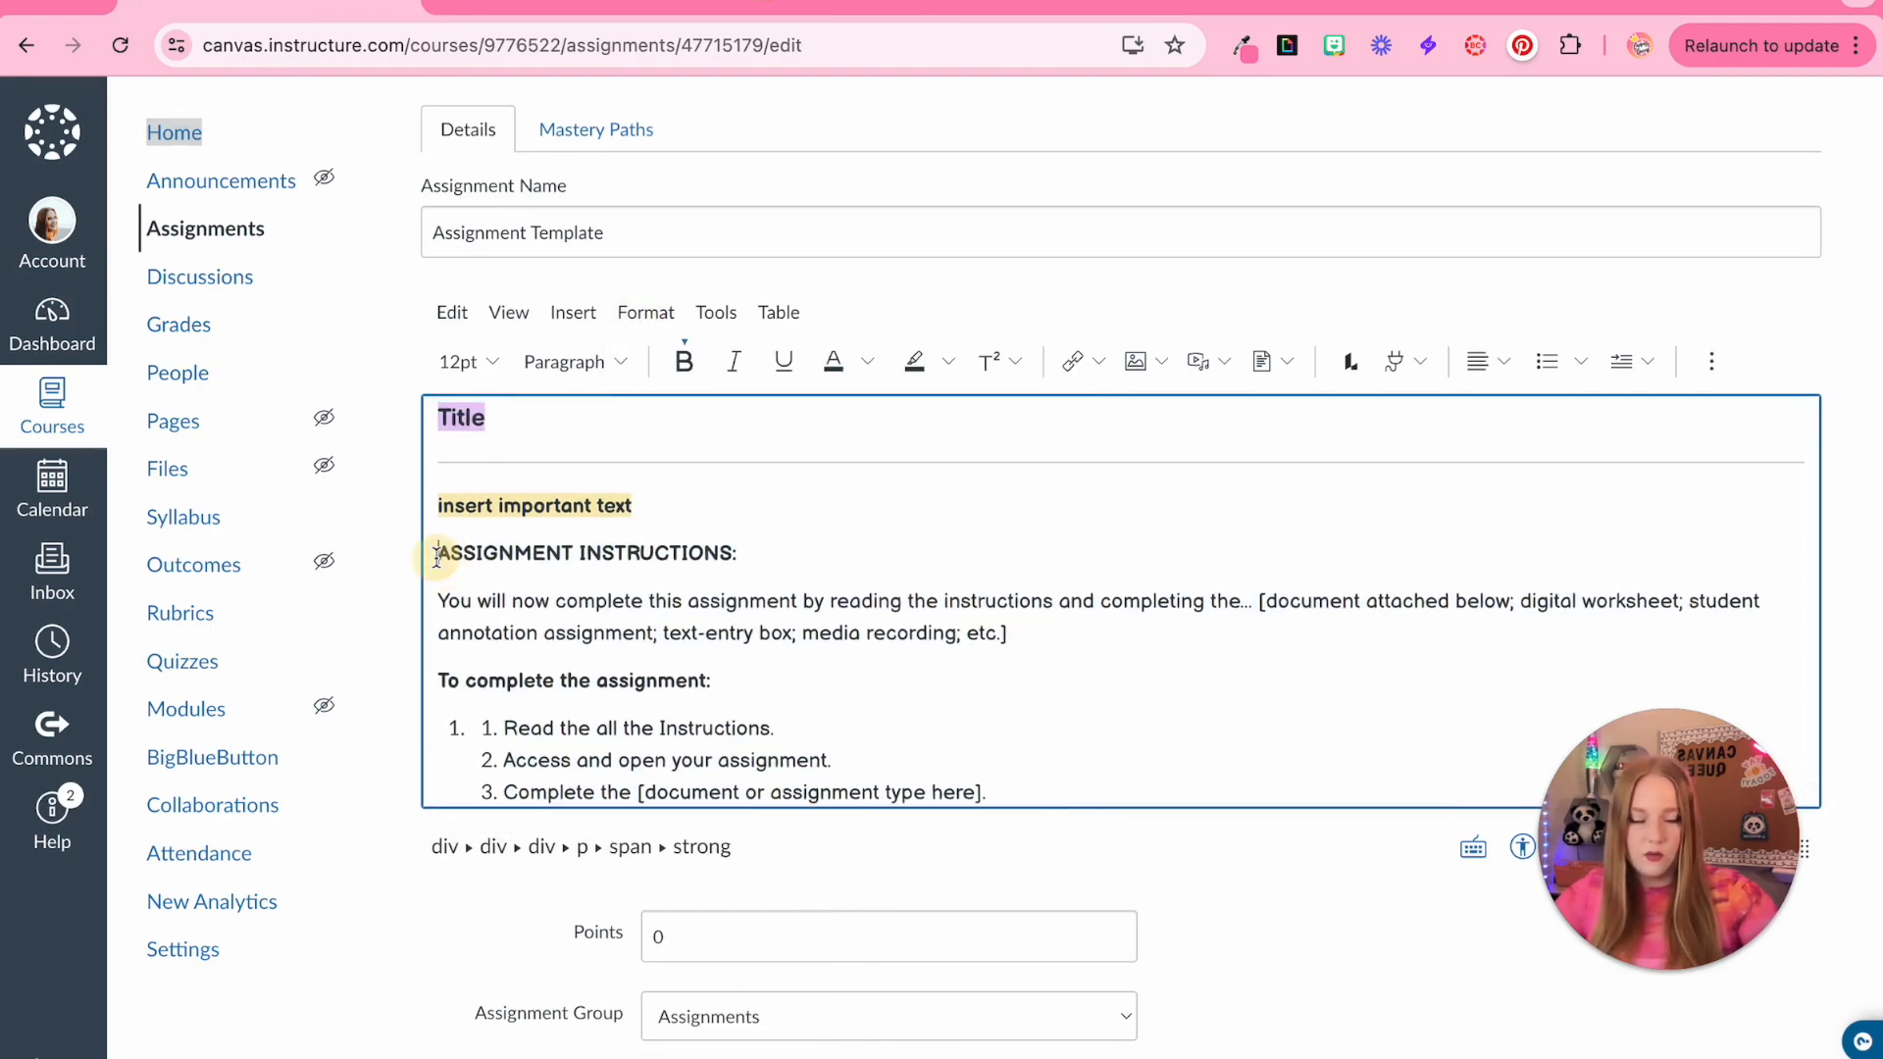
key("BackSpace")
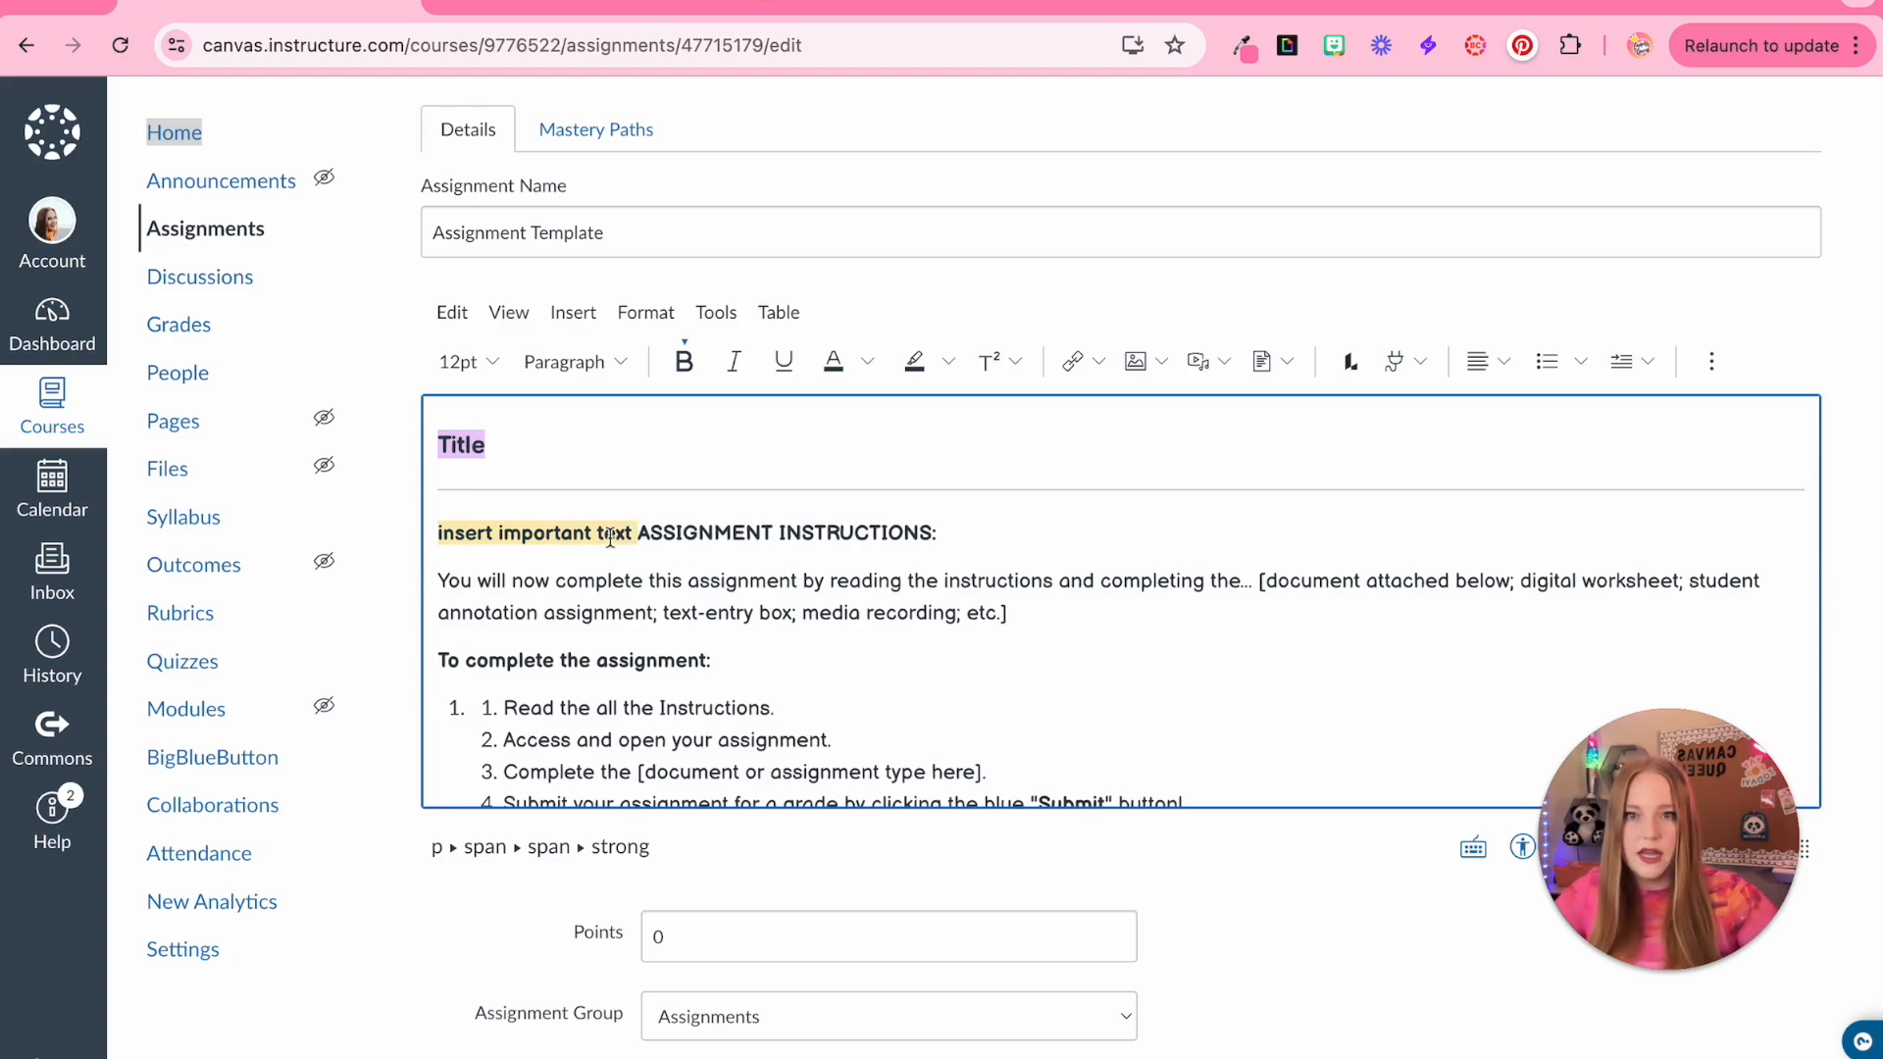
left_click_drag(640, 533, 1143, 468)
key("BackSpace")
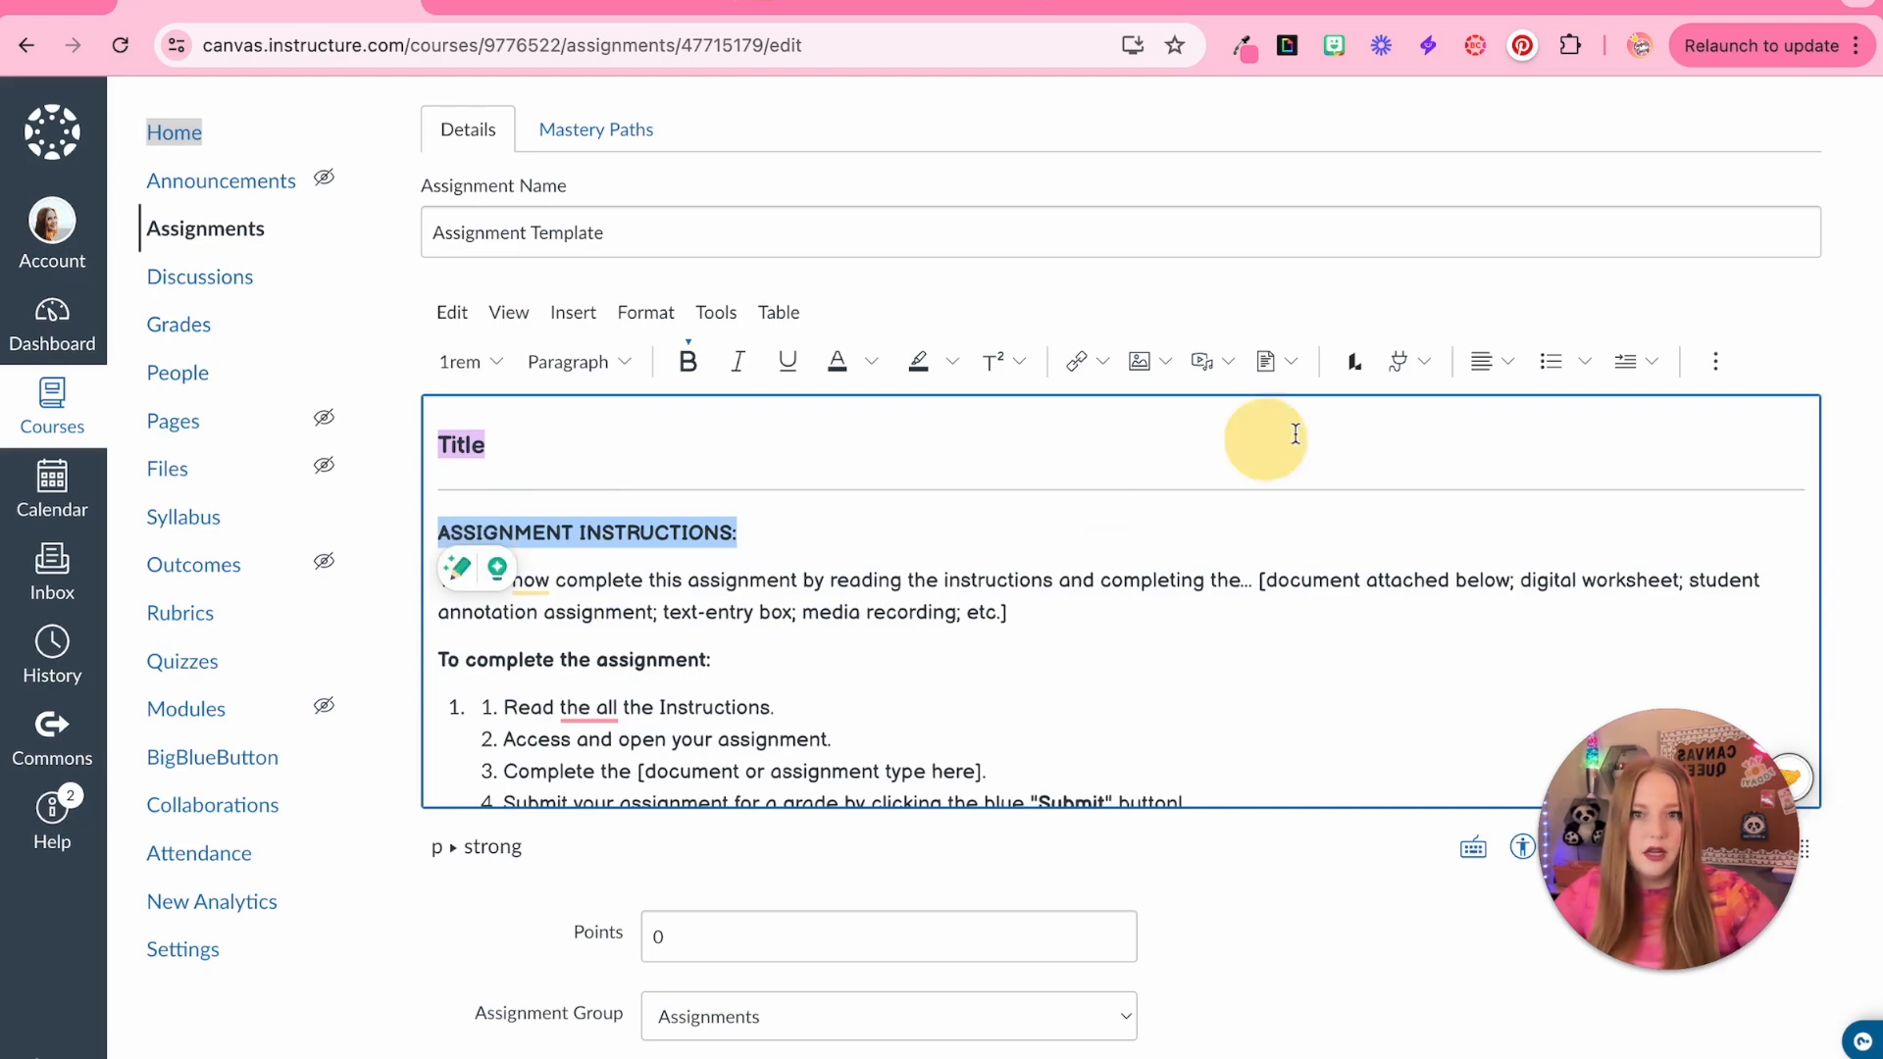
left_click(952, 362)
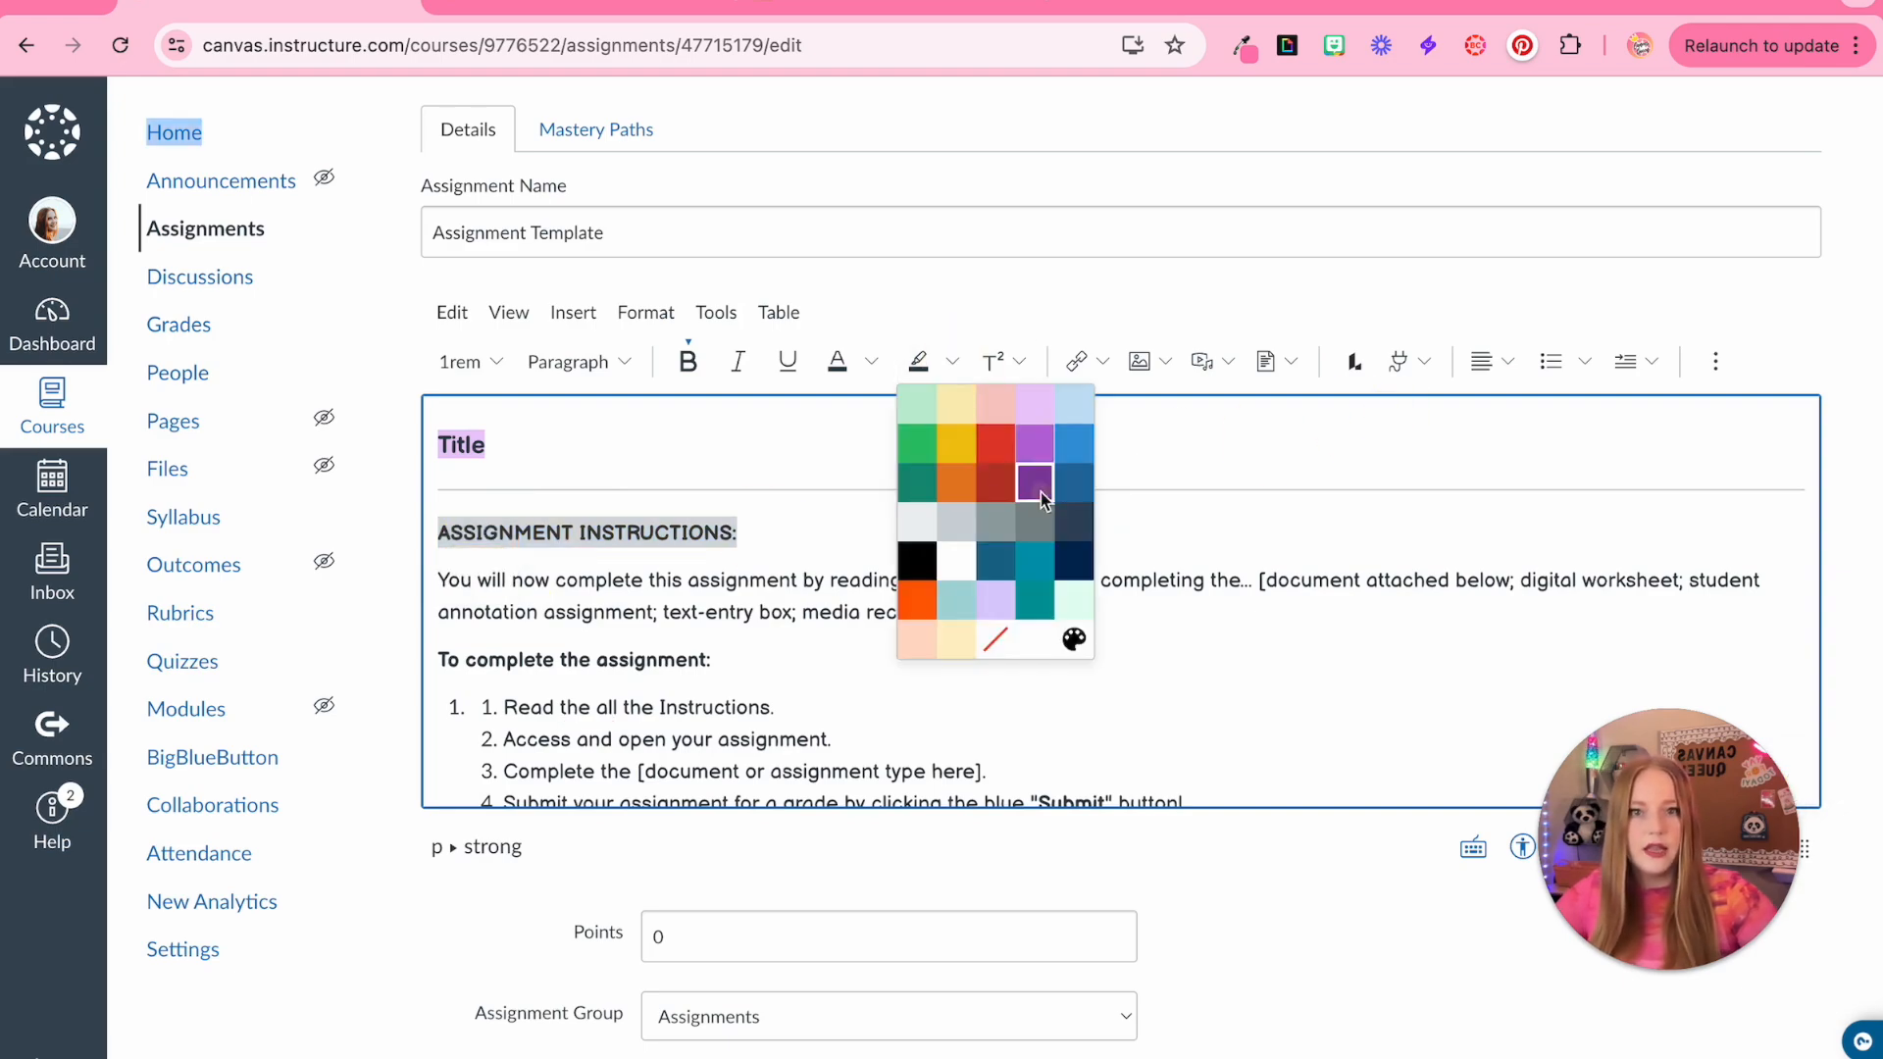
left_click(926, 424)
Replace the Title placeholder with "Activity 1 - {insert assignment name}"
left_click_drag(438, 444, 504, 442)
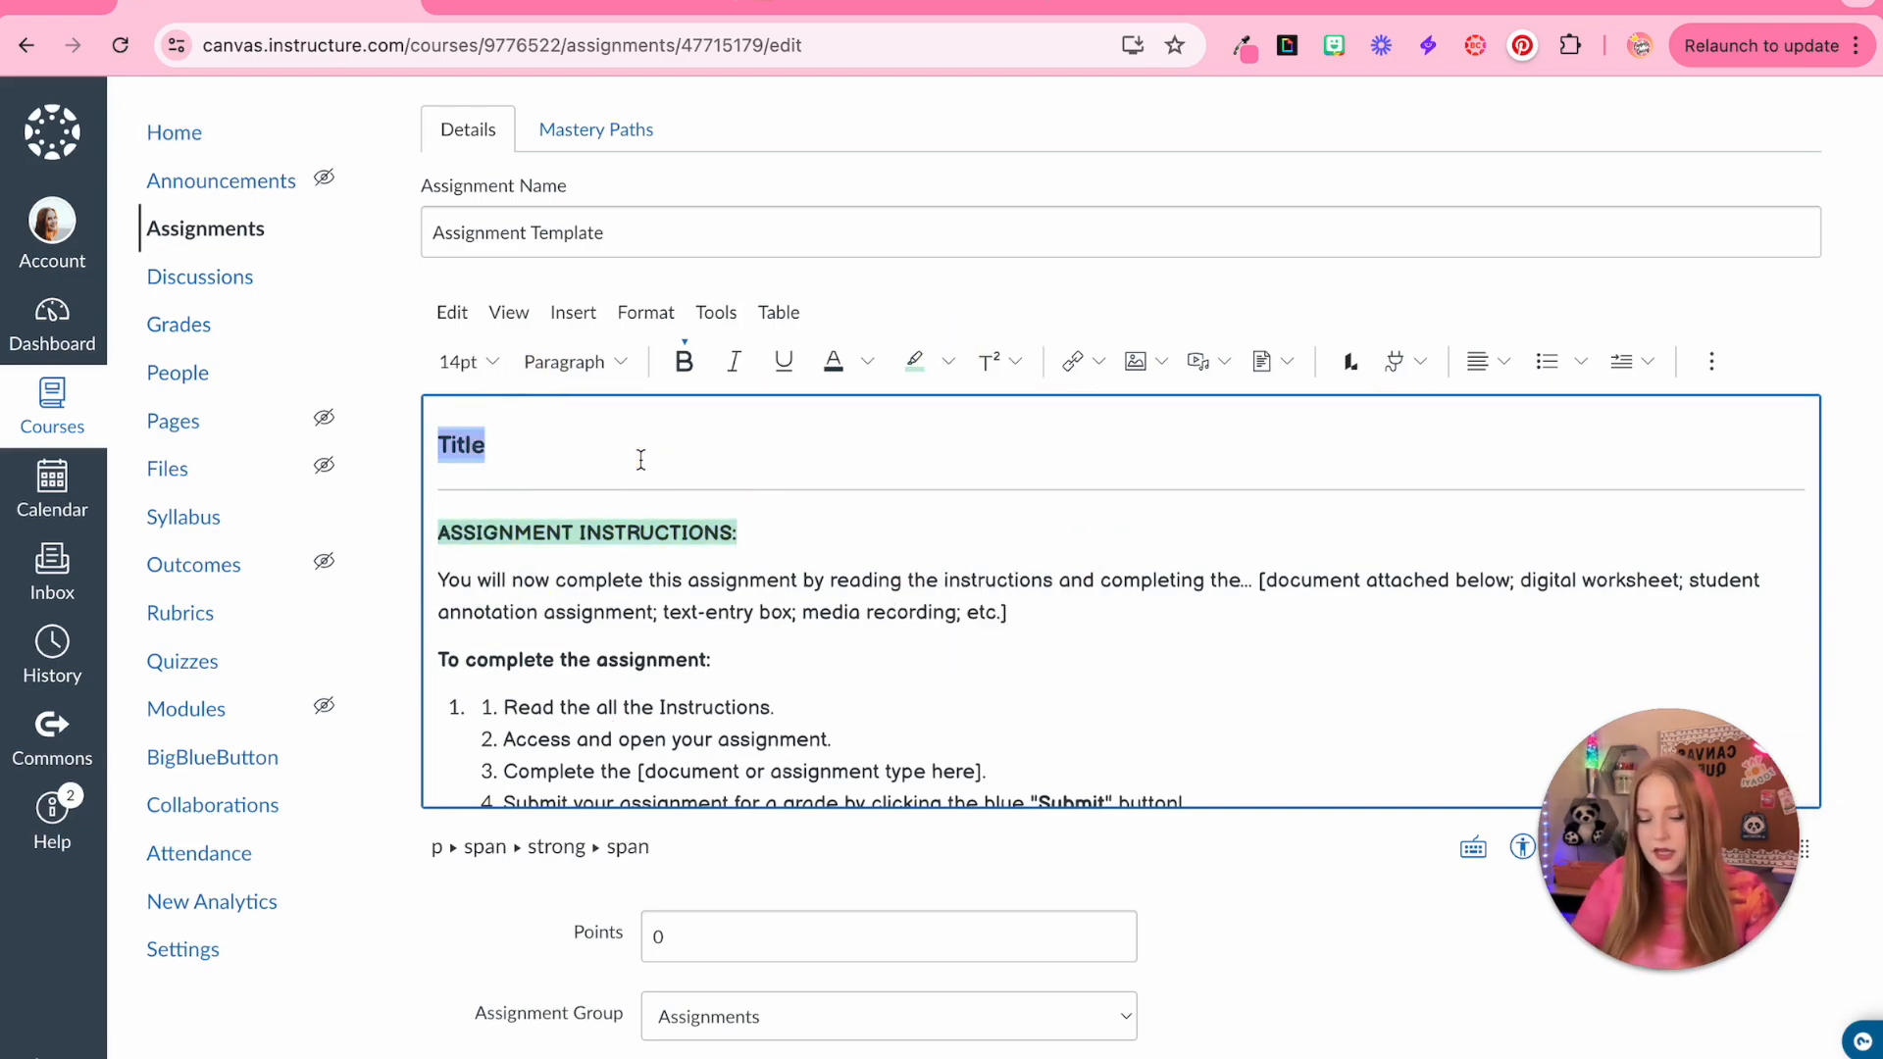
type("Act")
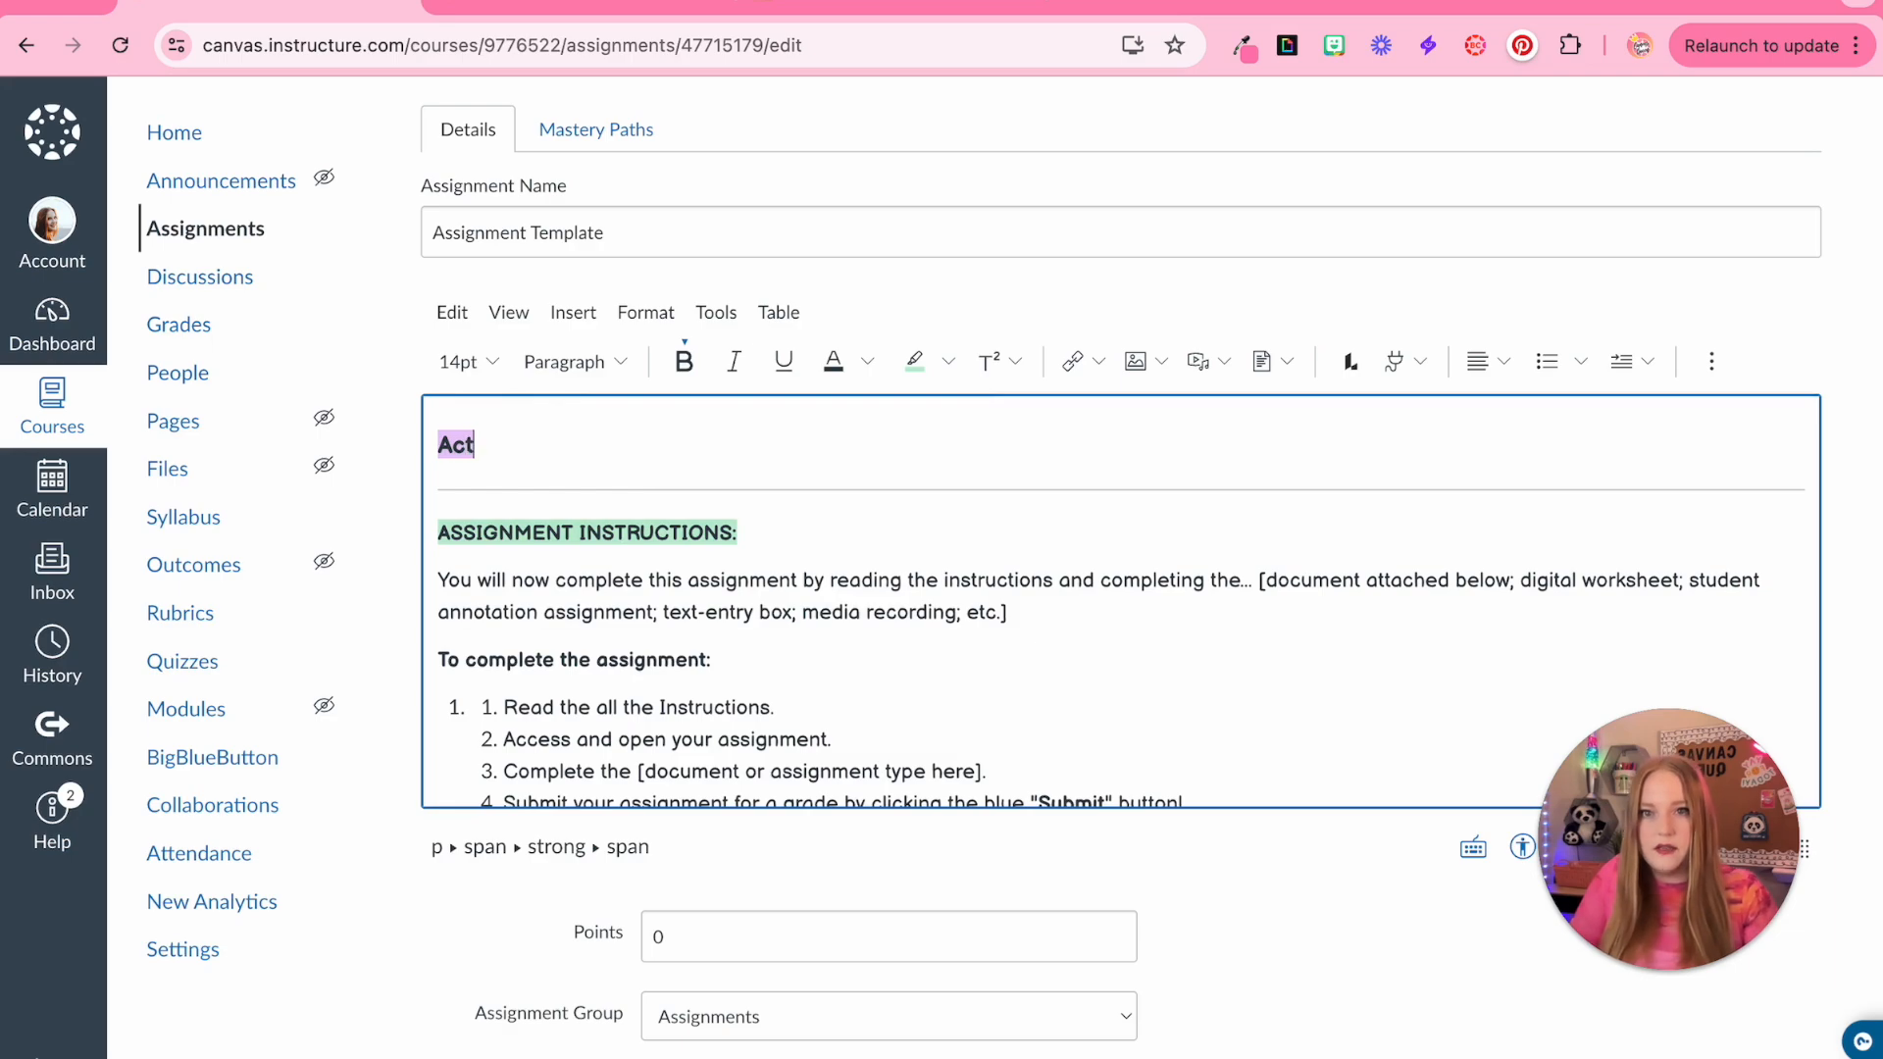
type("ivity 1 - {insert assignment name")
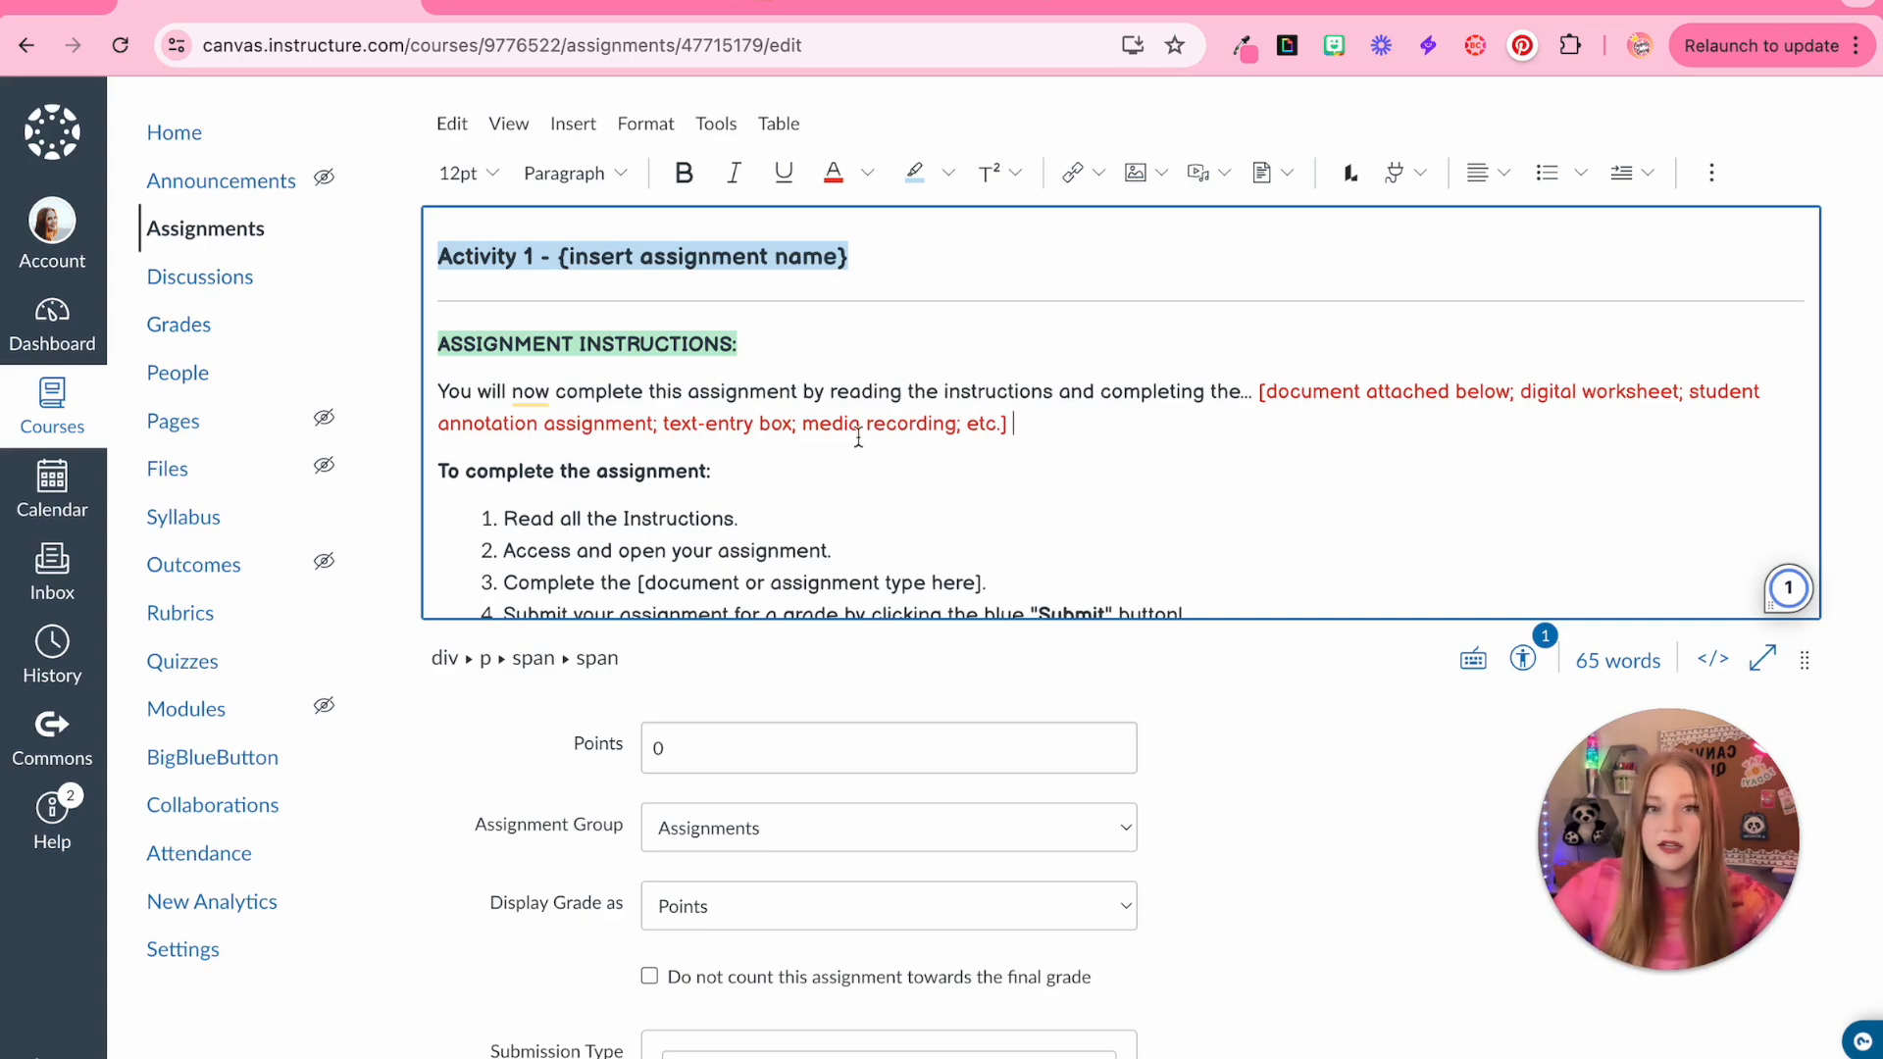
scroll(1122, 487, "down", 10)
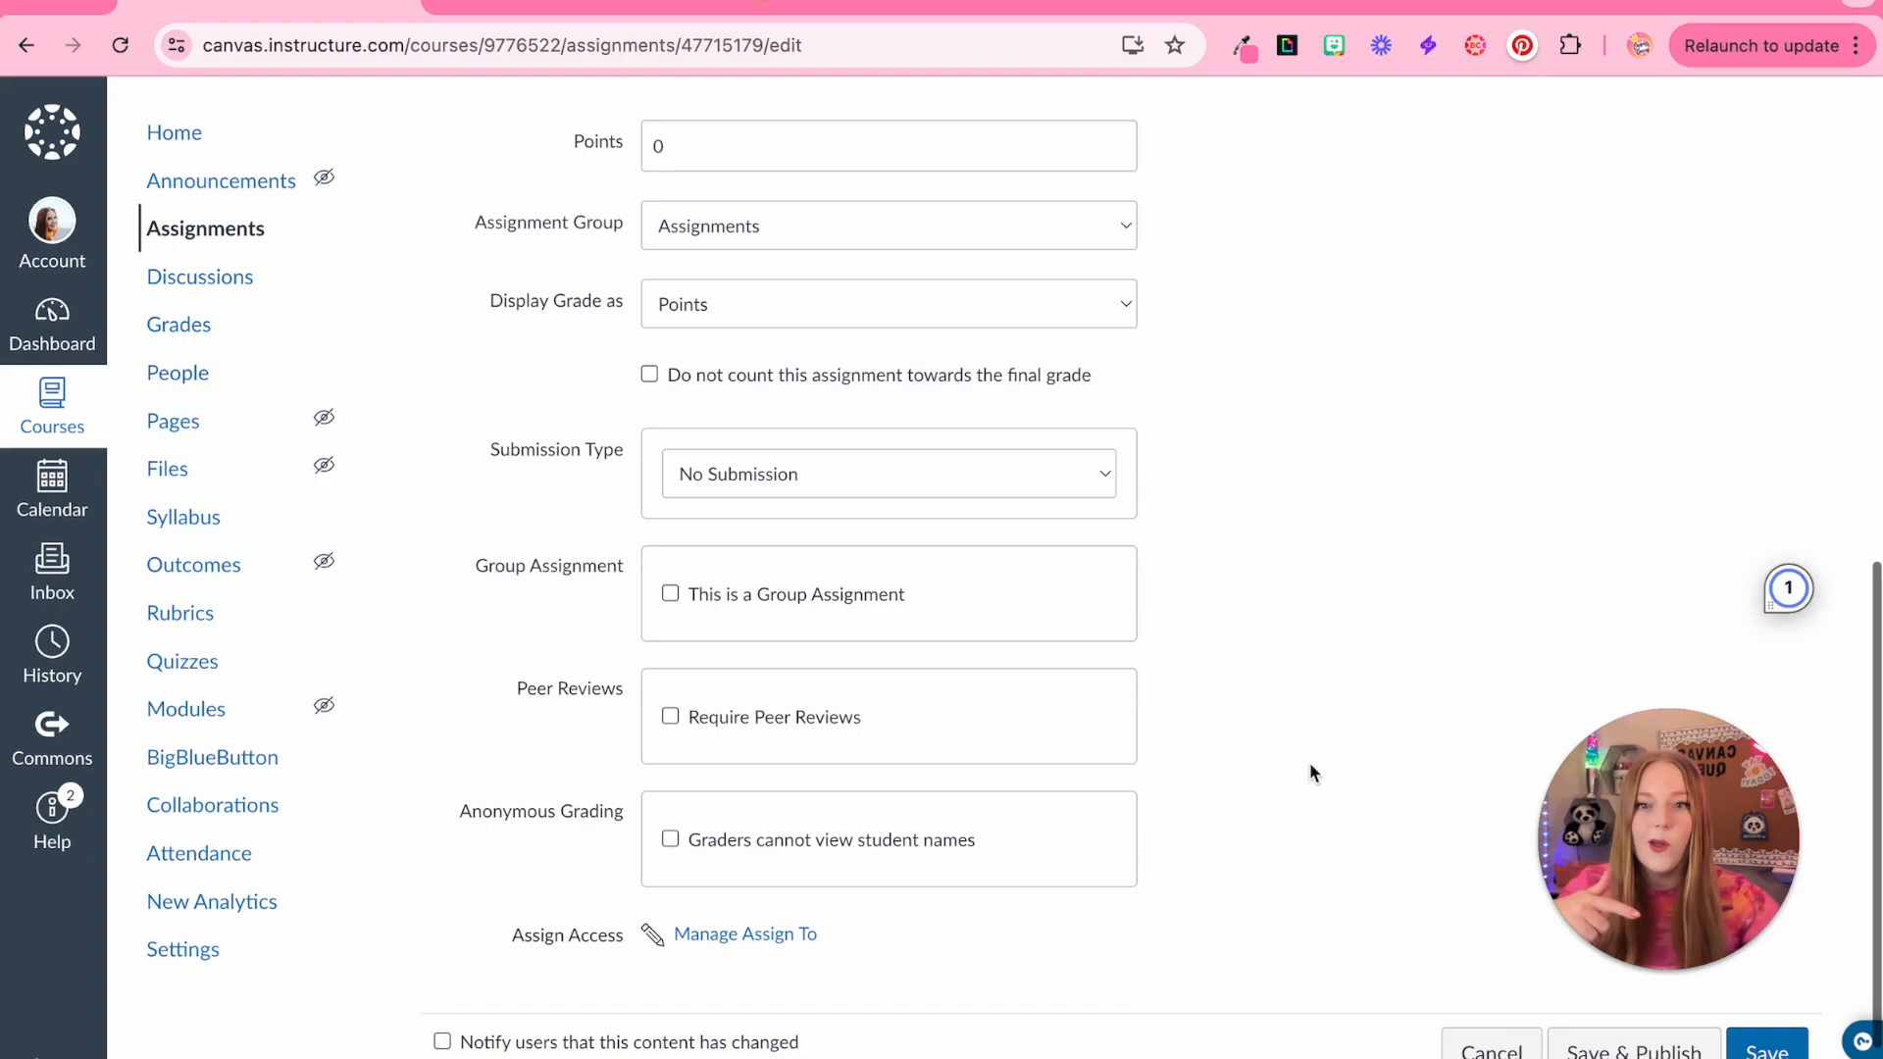
Try the Online, External Tool, On Paper and No Submission options for the assignment's submission type
left_click(769, 491)
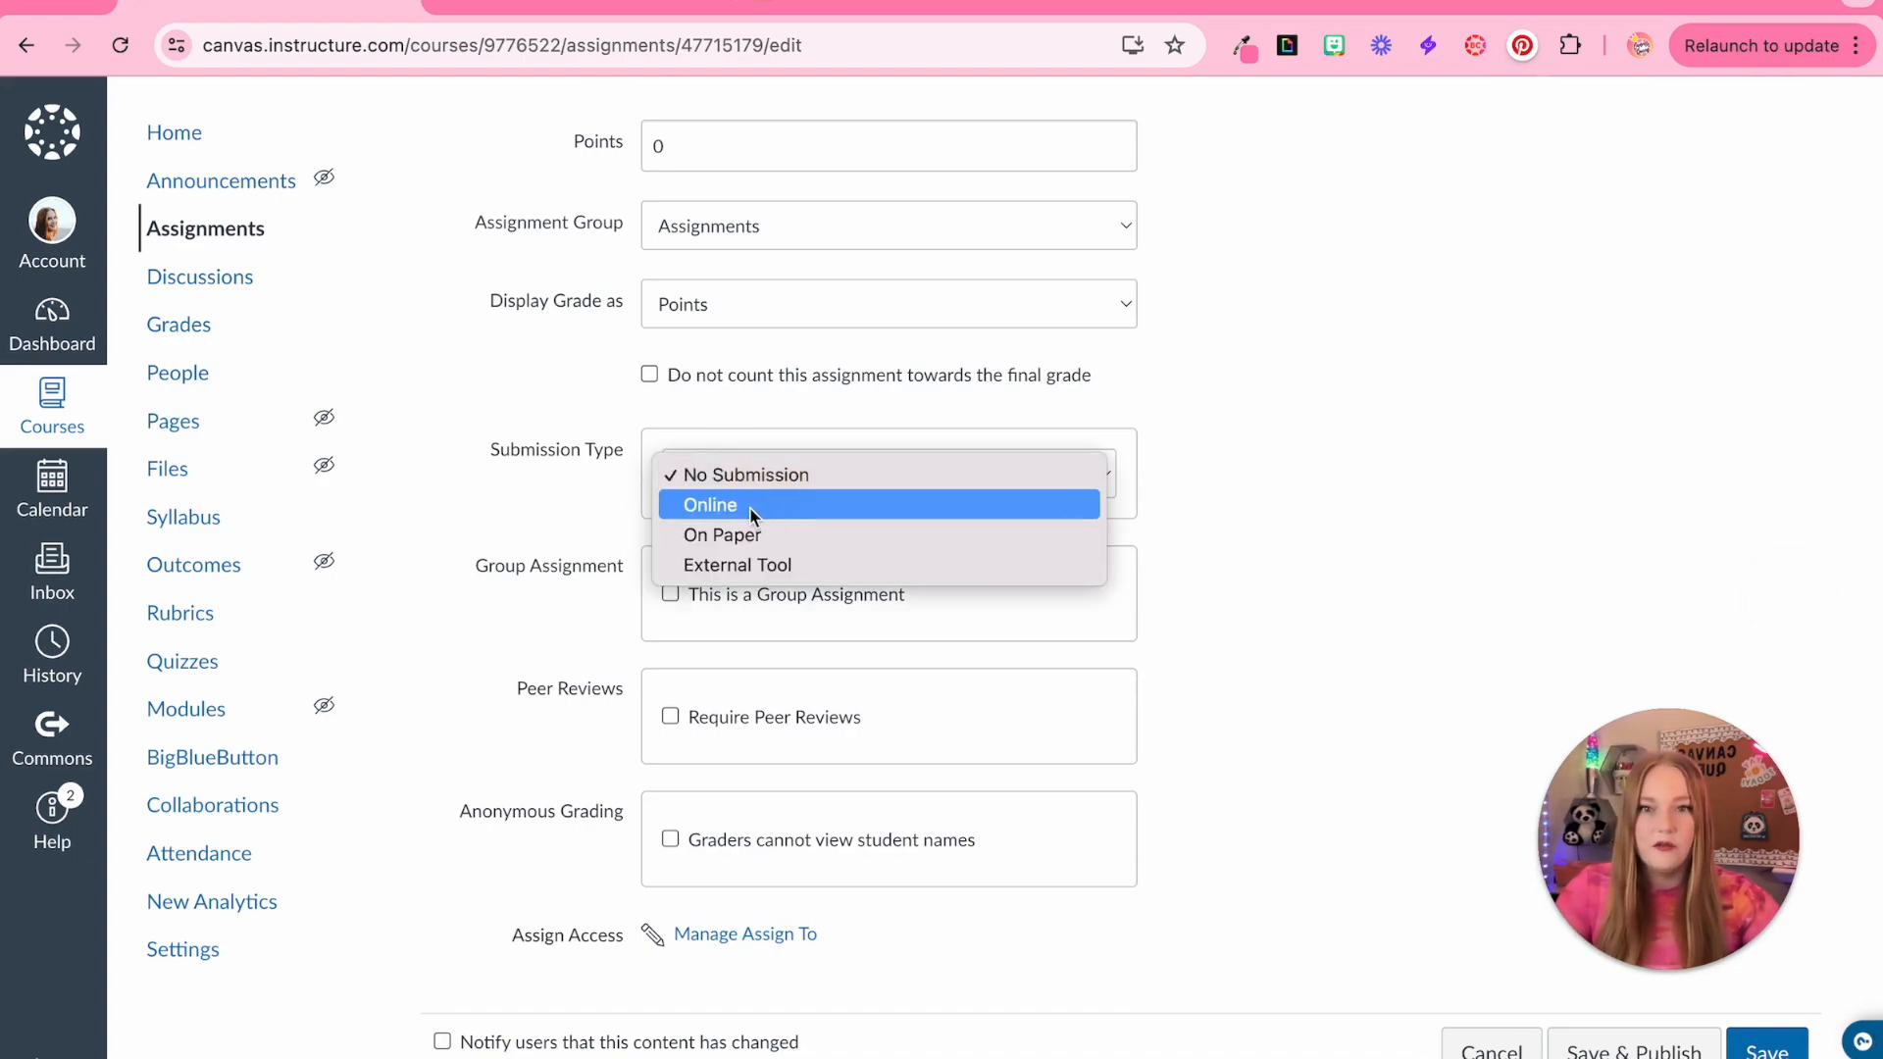
left_click(750, 508)
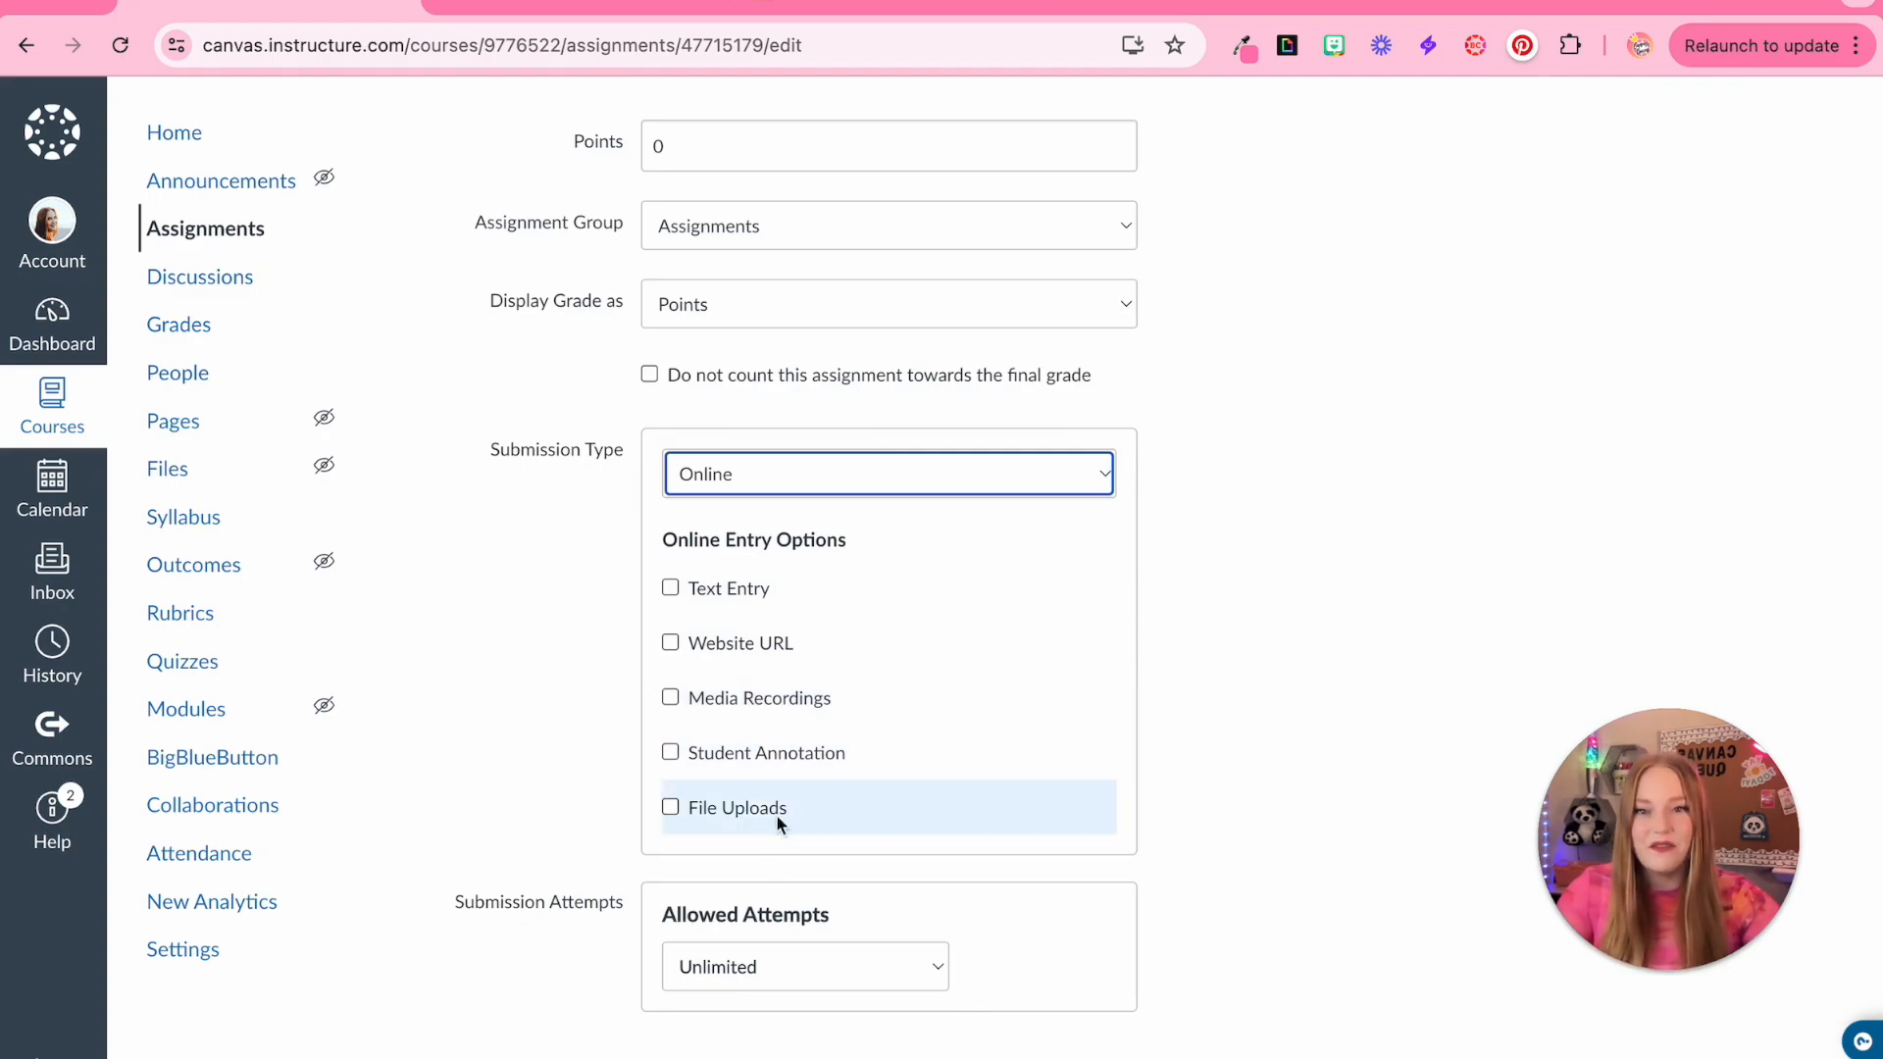
left_click(775, 485)
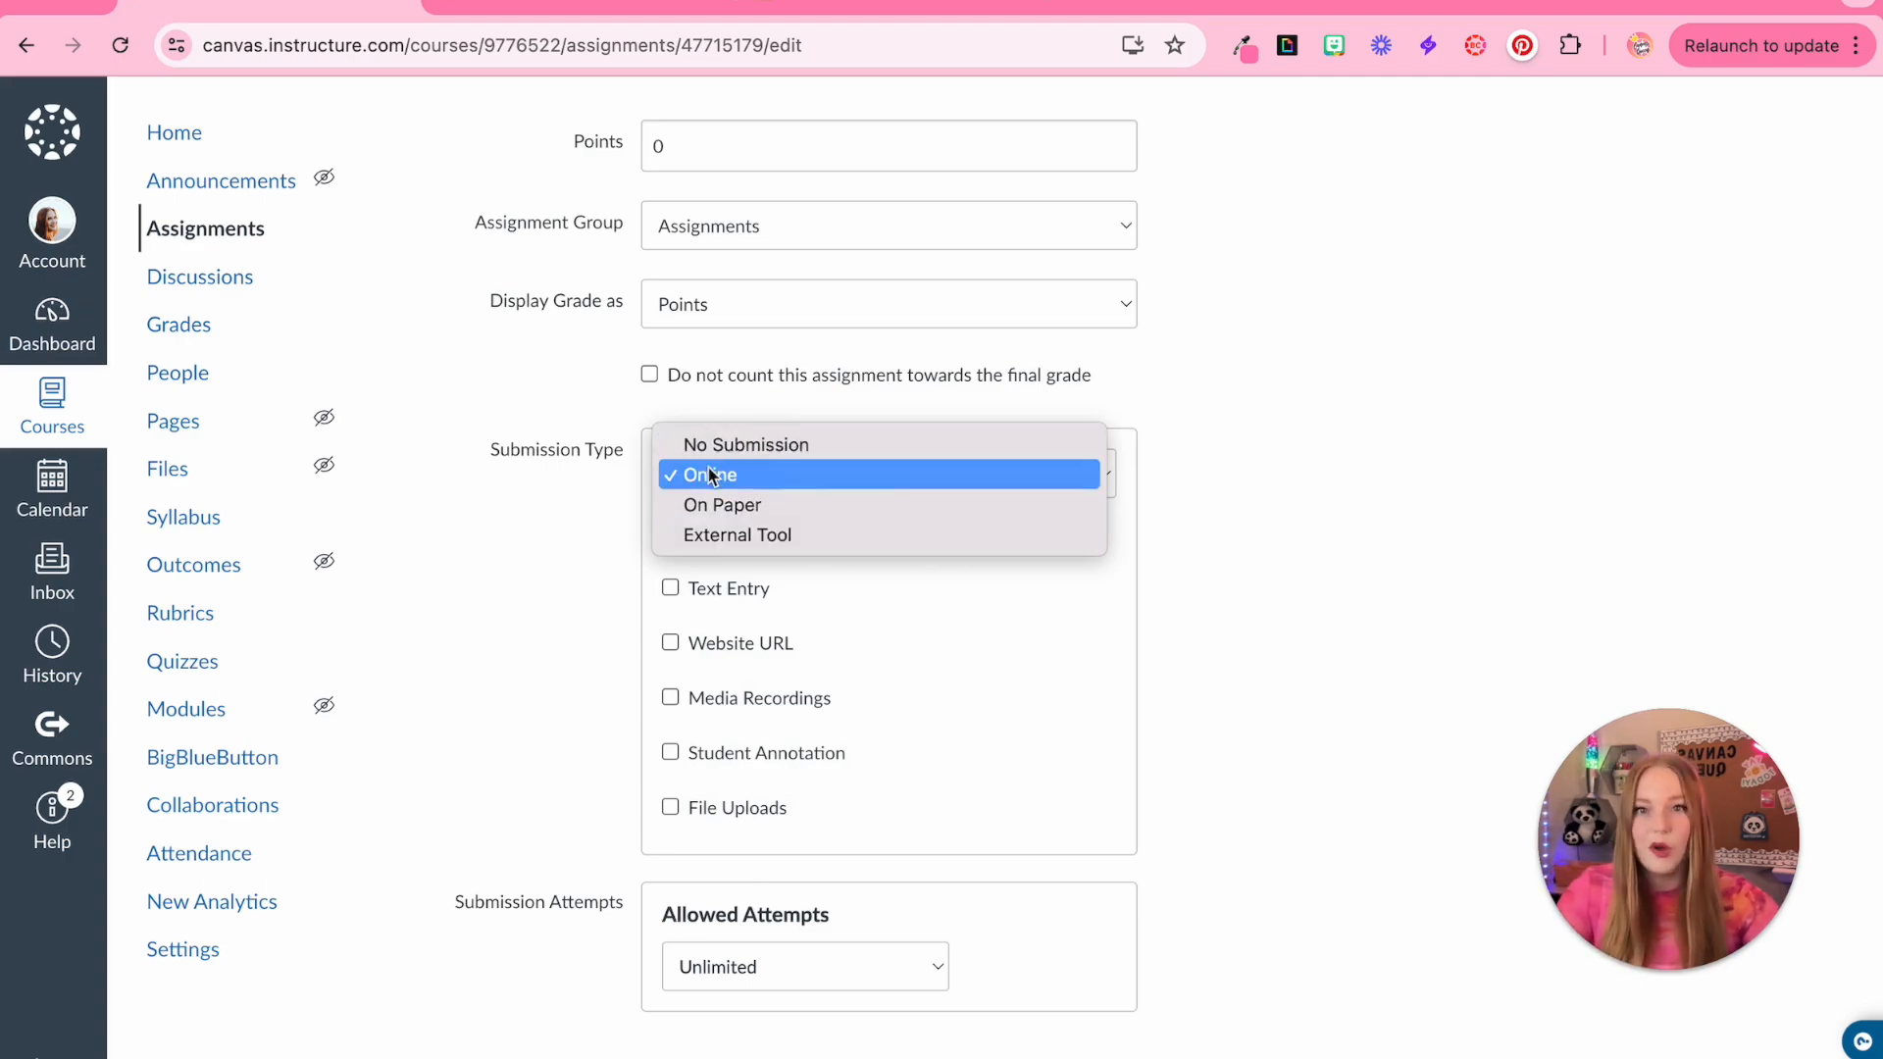
left_click(731, 535)
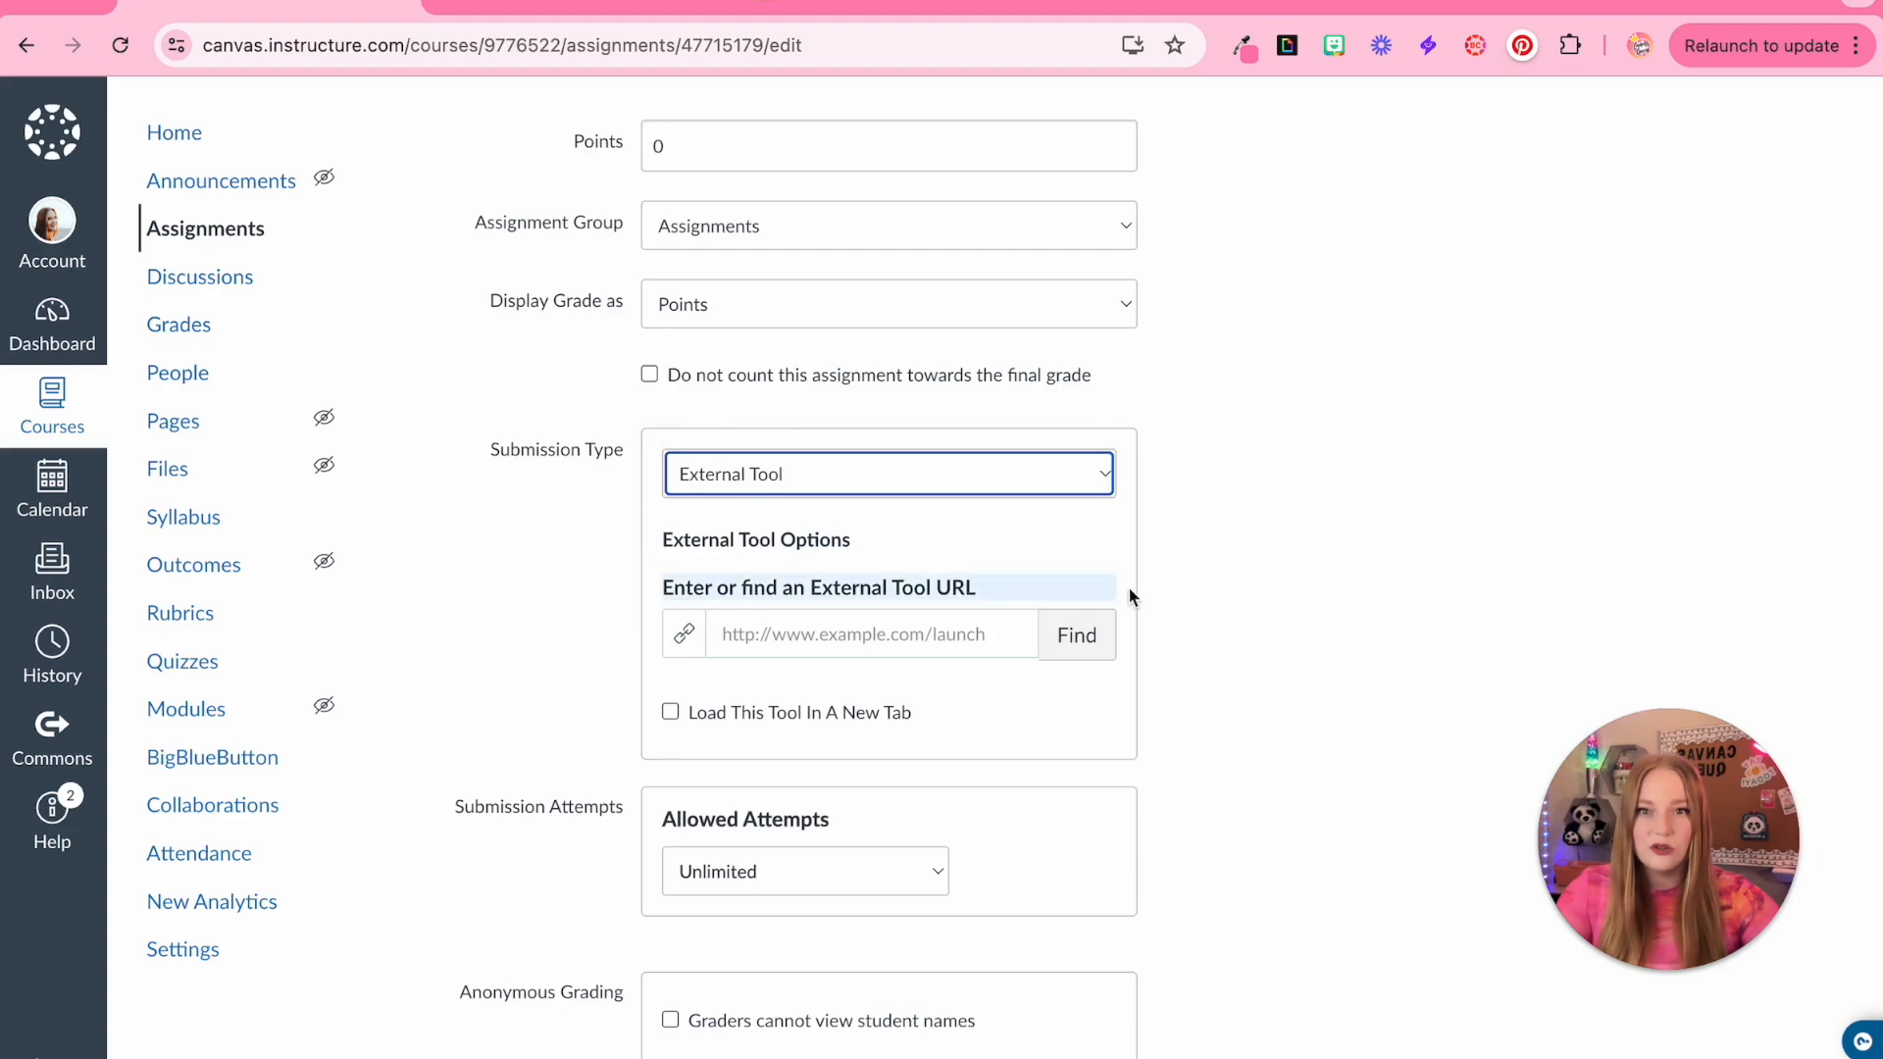
left_click(841, 474)
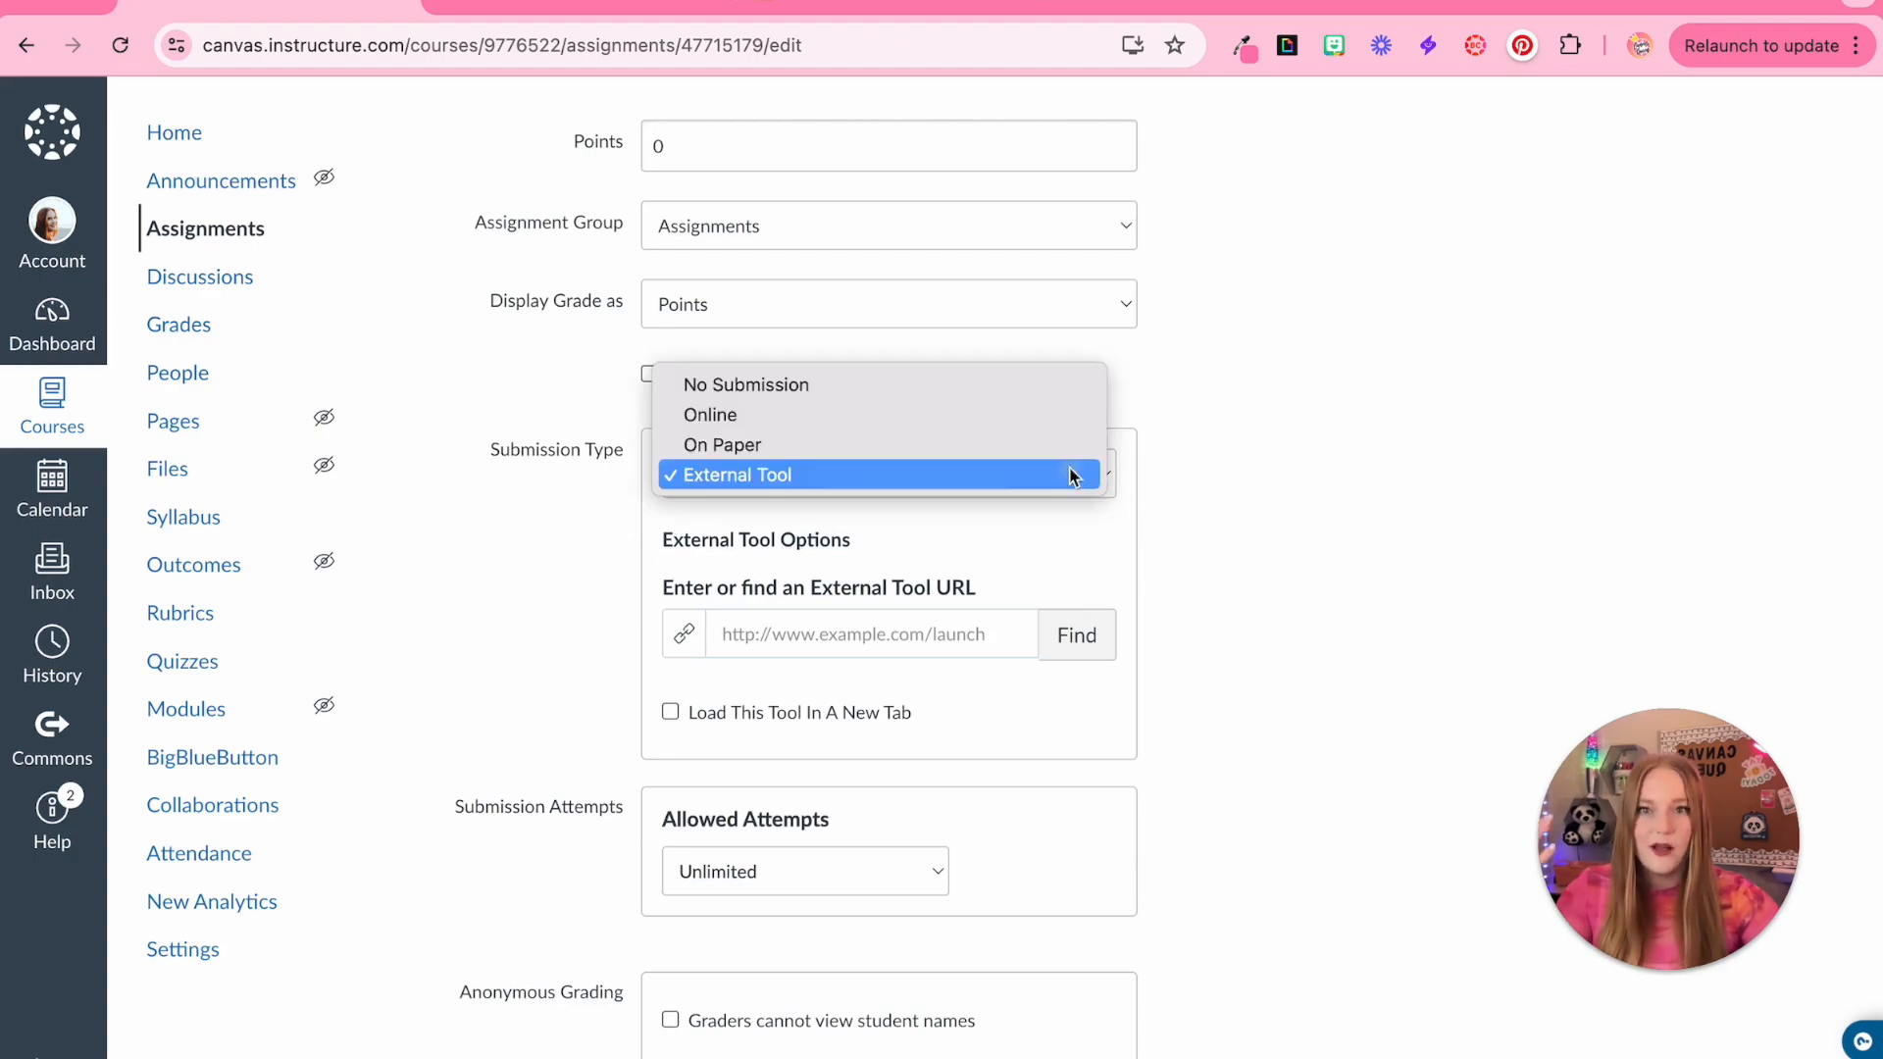
left_click(833, 447)
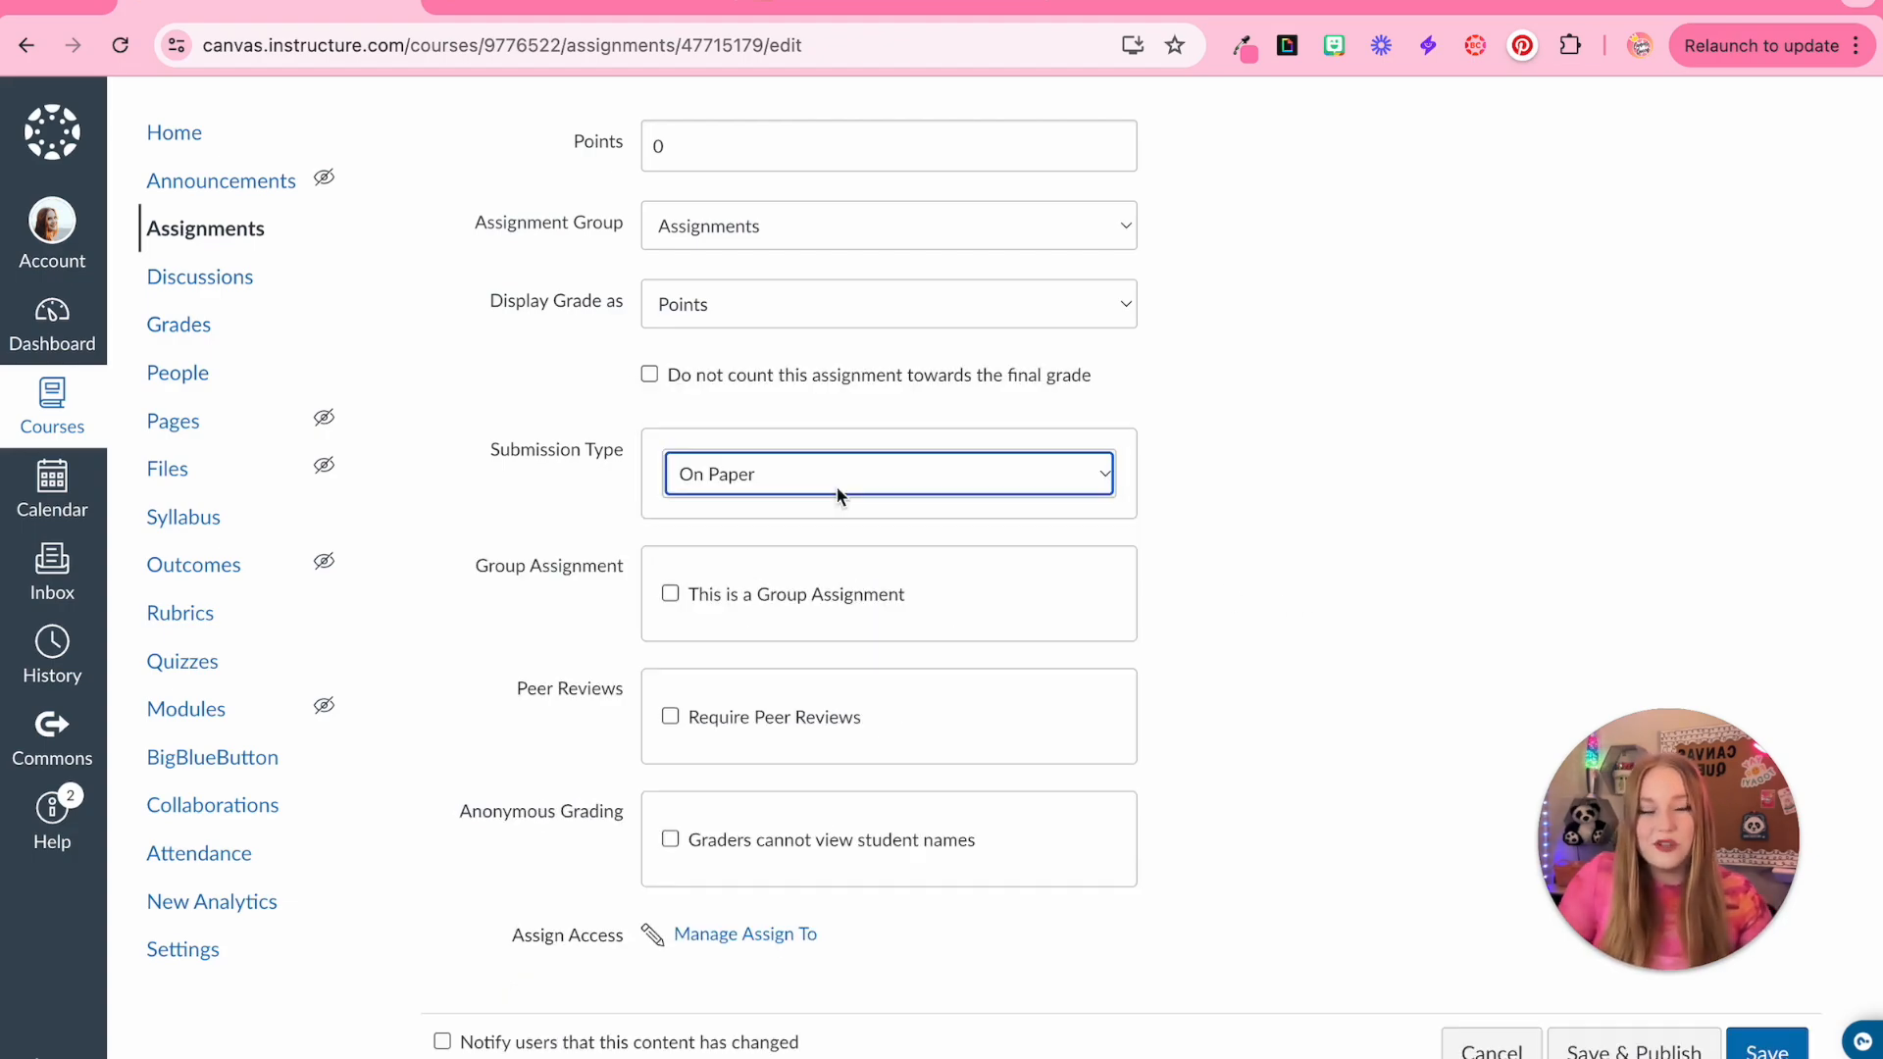
left_click(837, 486)
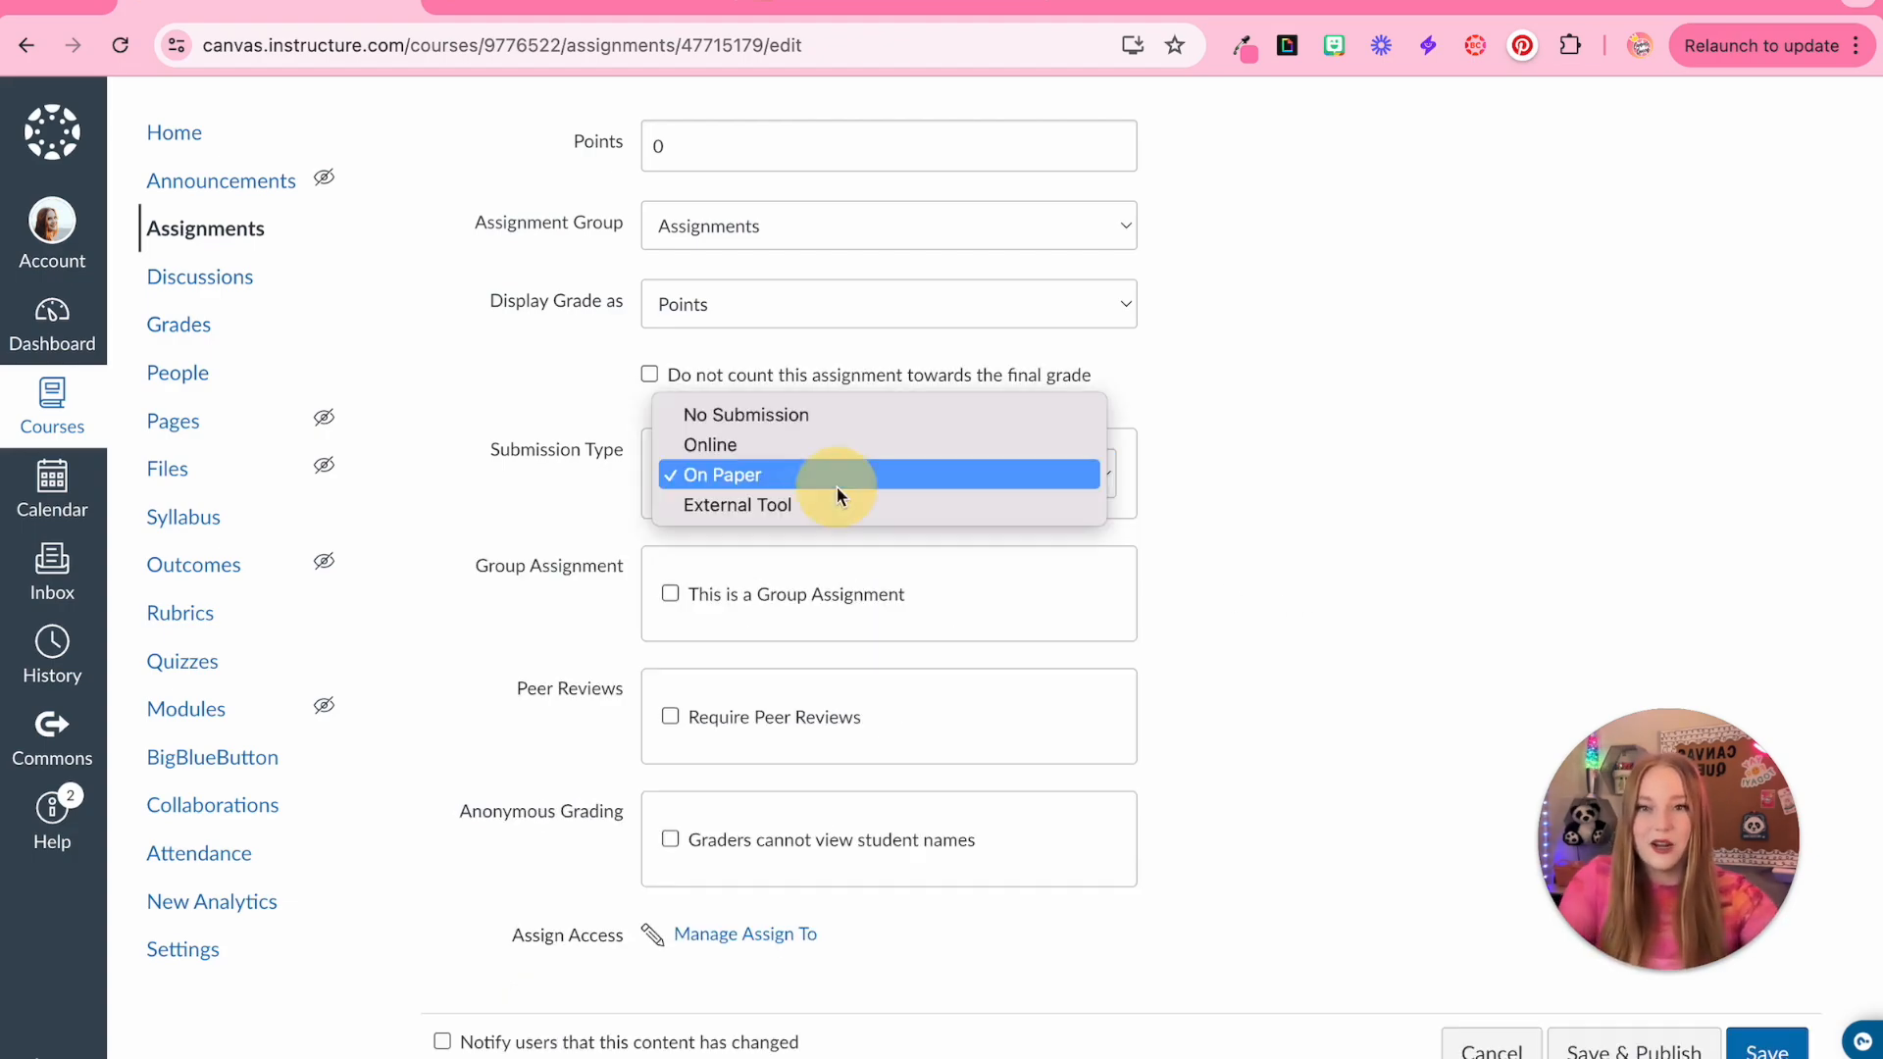
left_click(777, 414)
Set the submission type to External Tool and browse the list of available external tools without choosing one
left_click(775, 492)
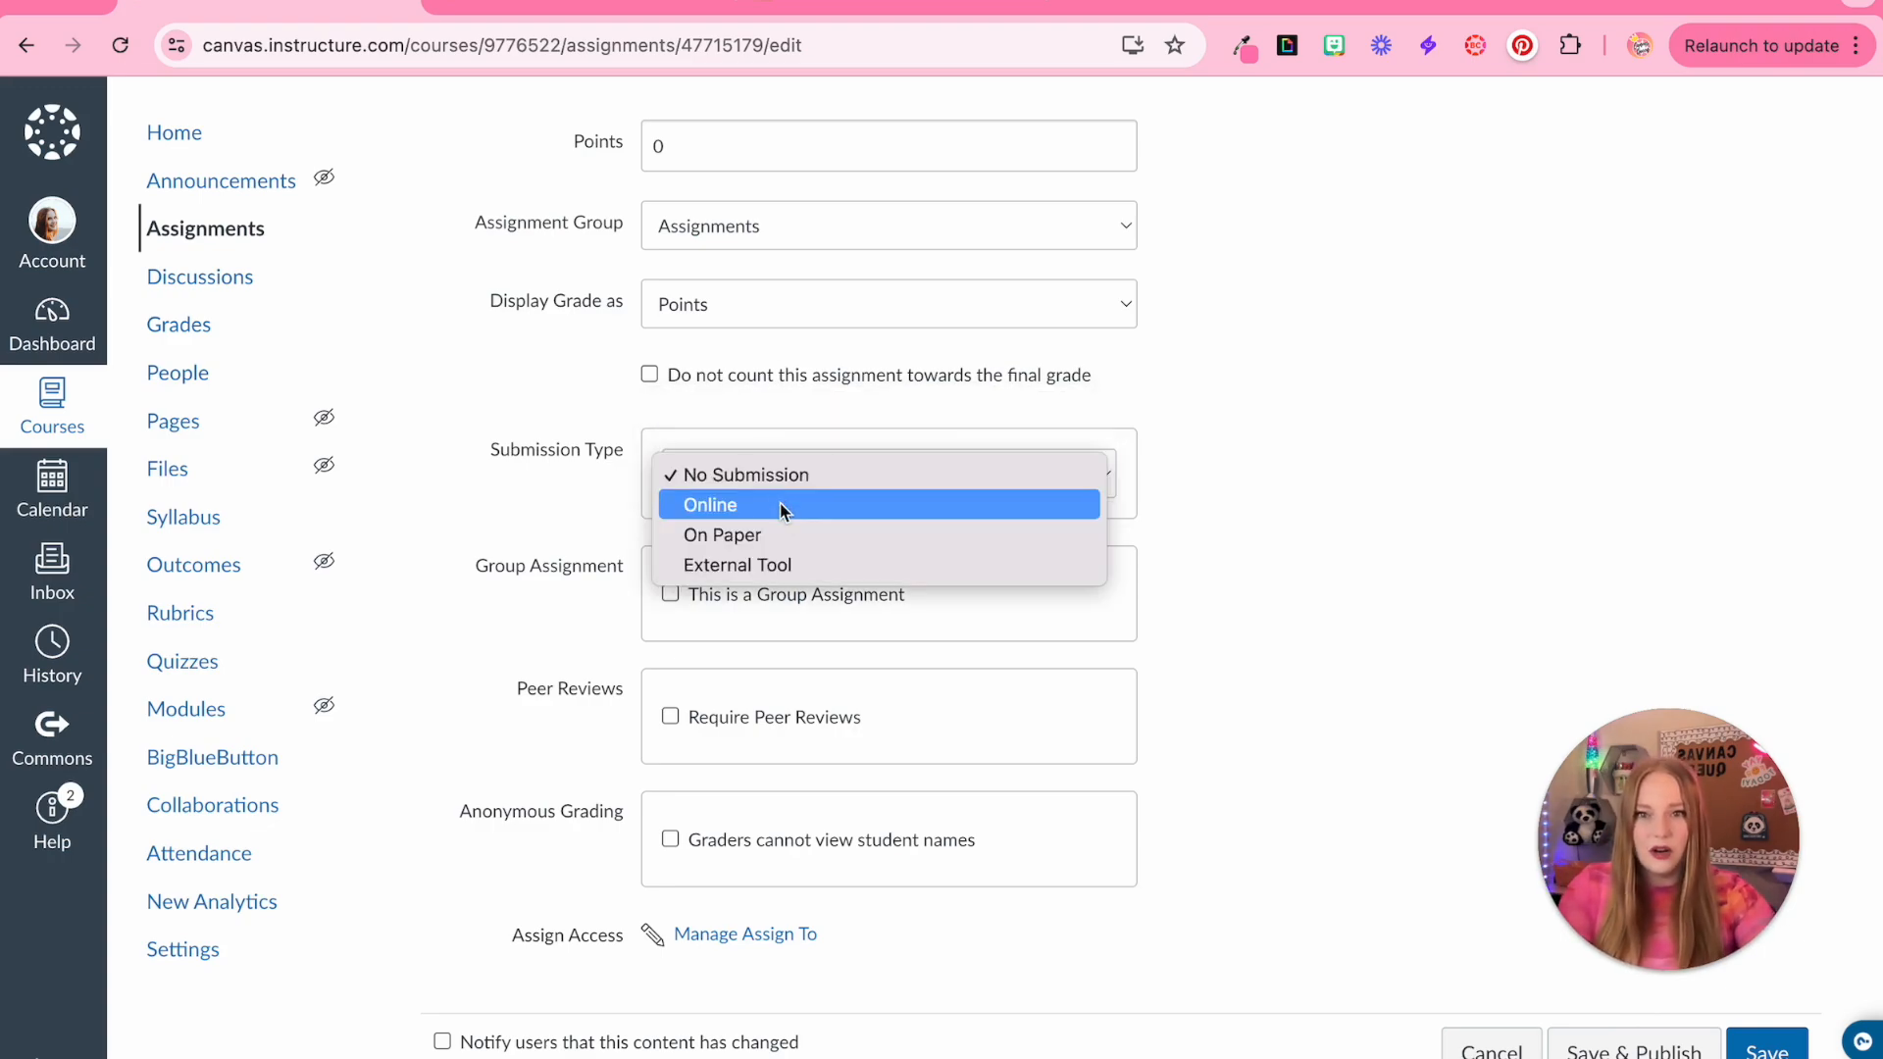
left_click(782, 507)
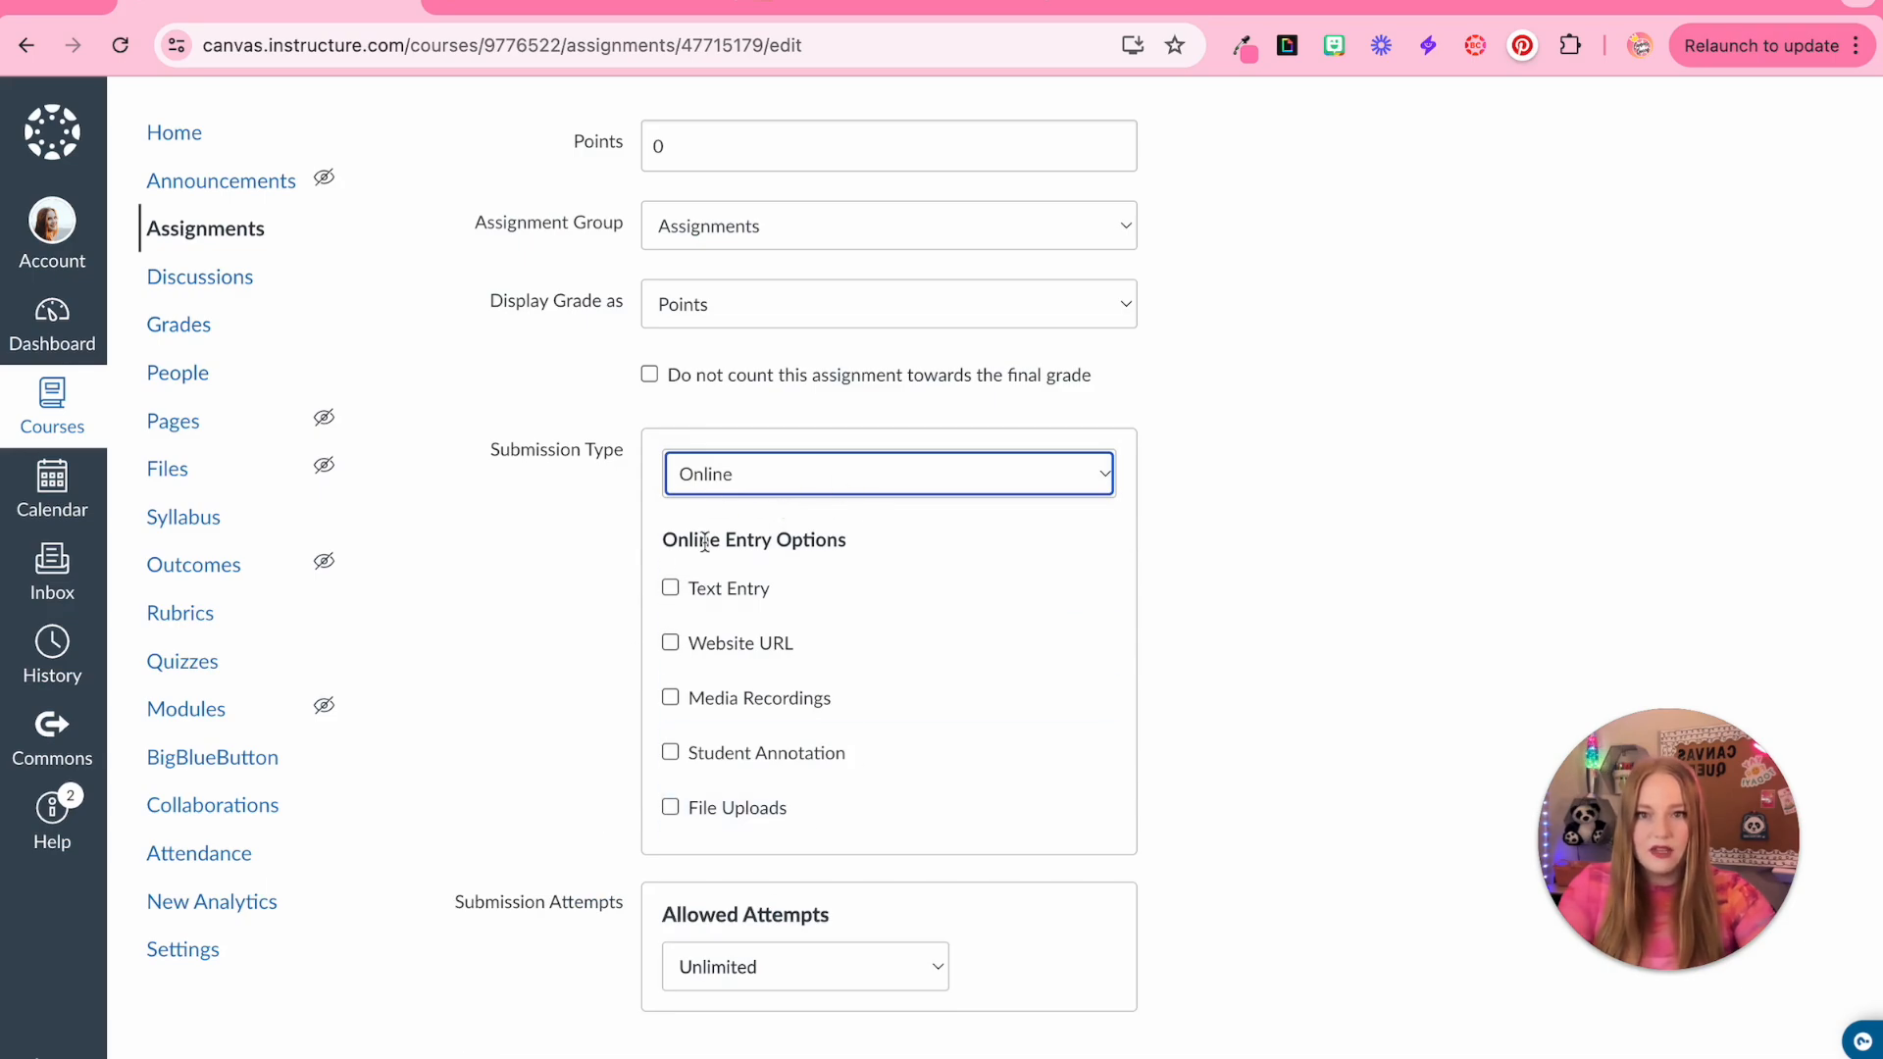
left_click(797, 479)
left_click(798, 537)
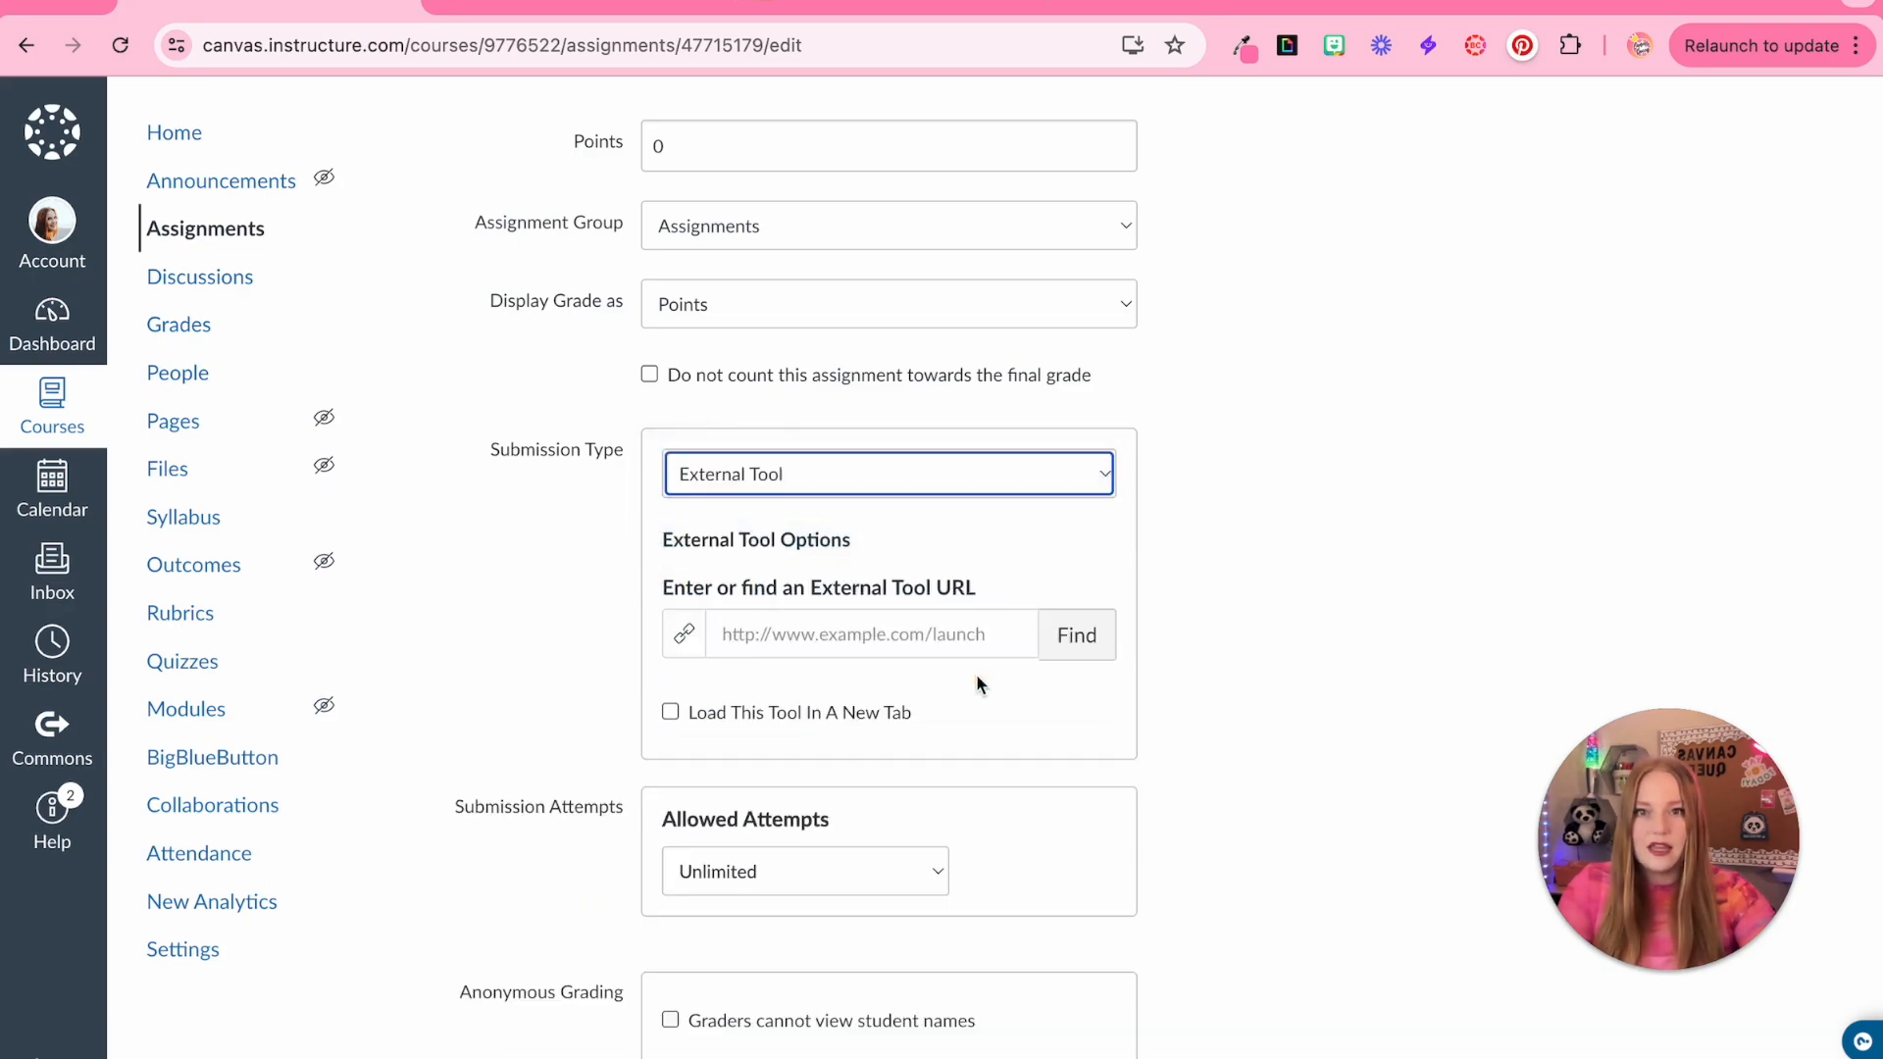
left_click(1104, 641)
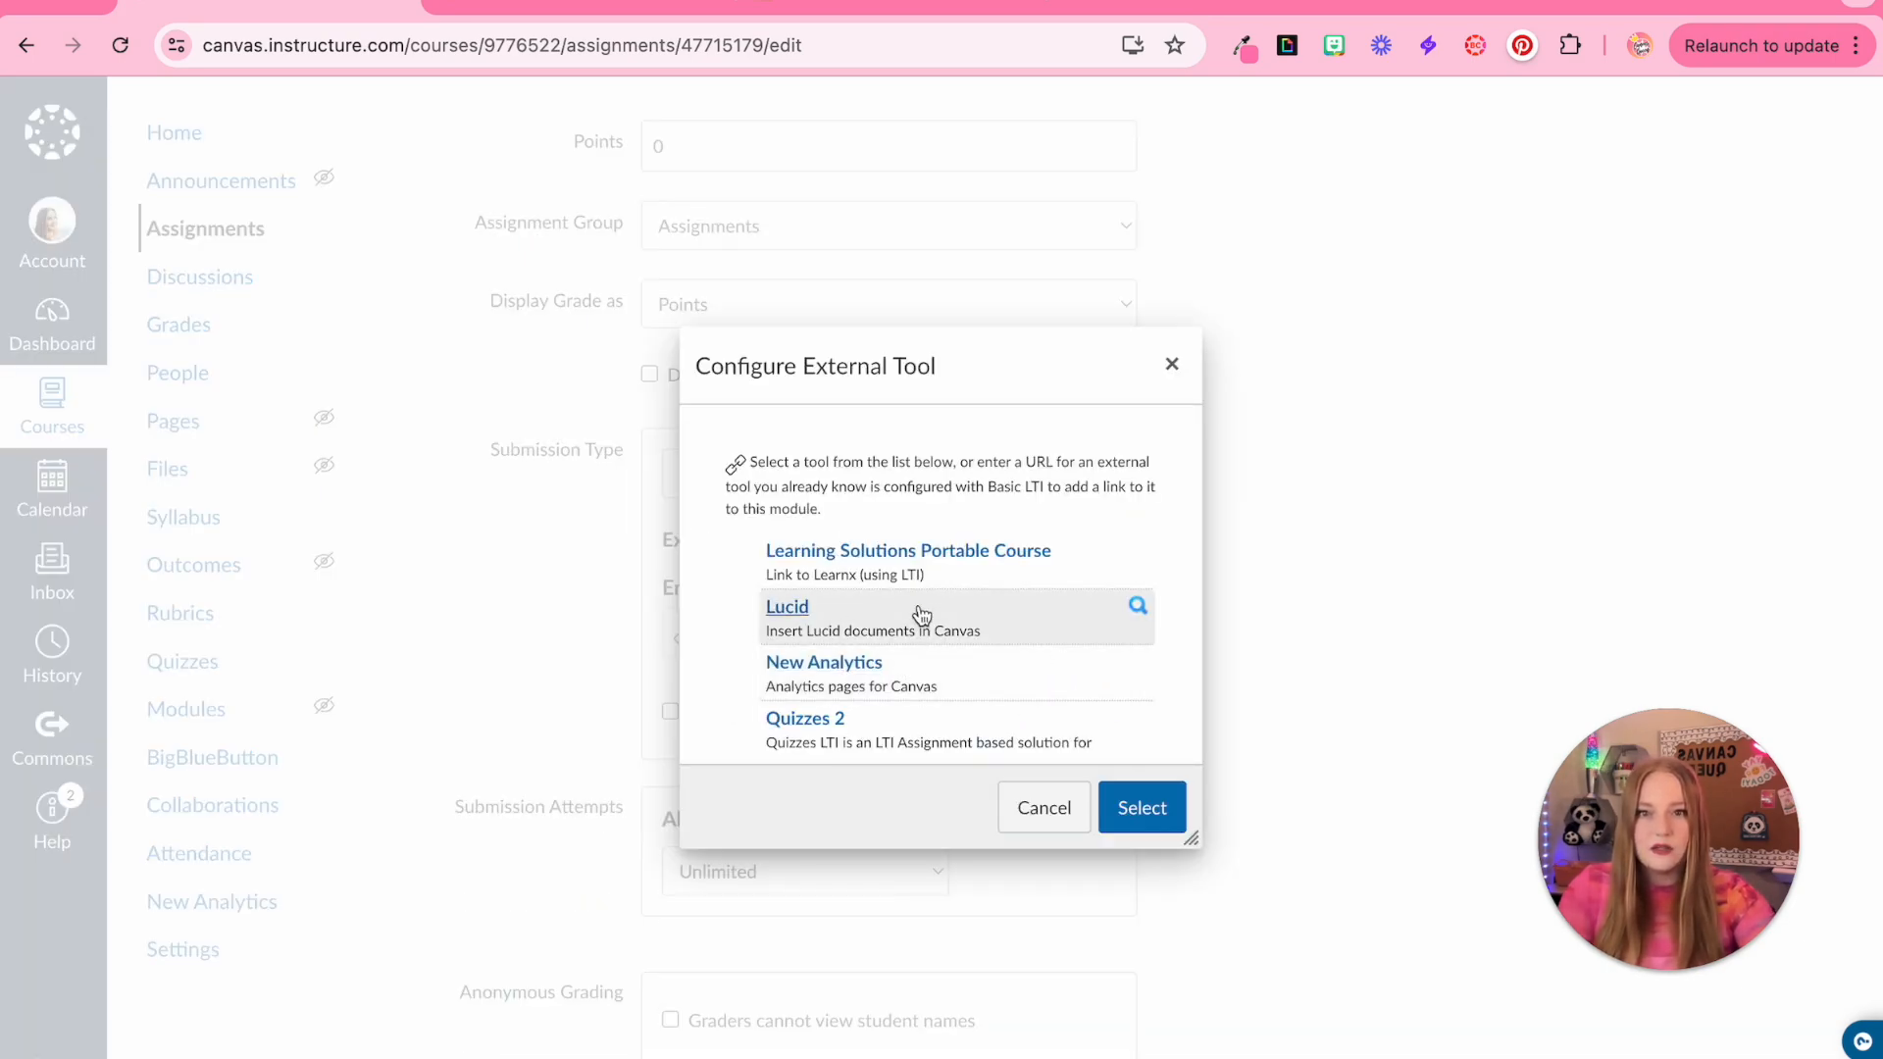
scroll(913, 595, "down", 4)
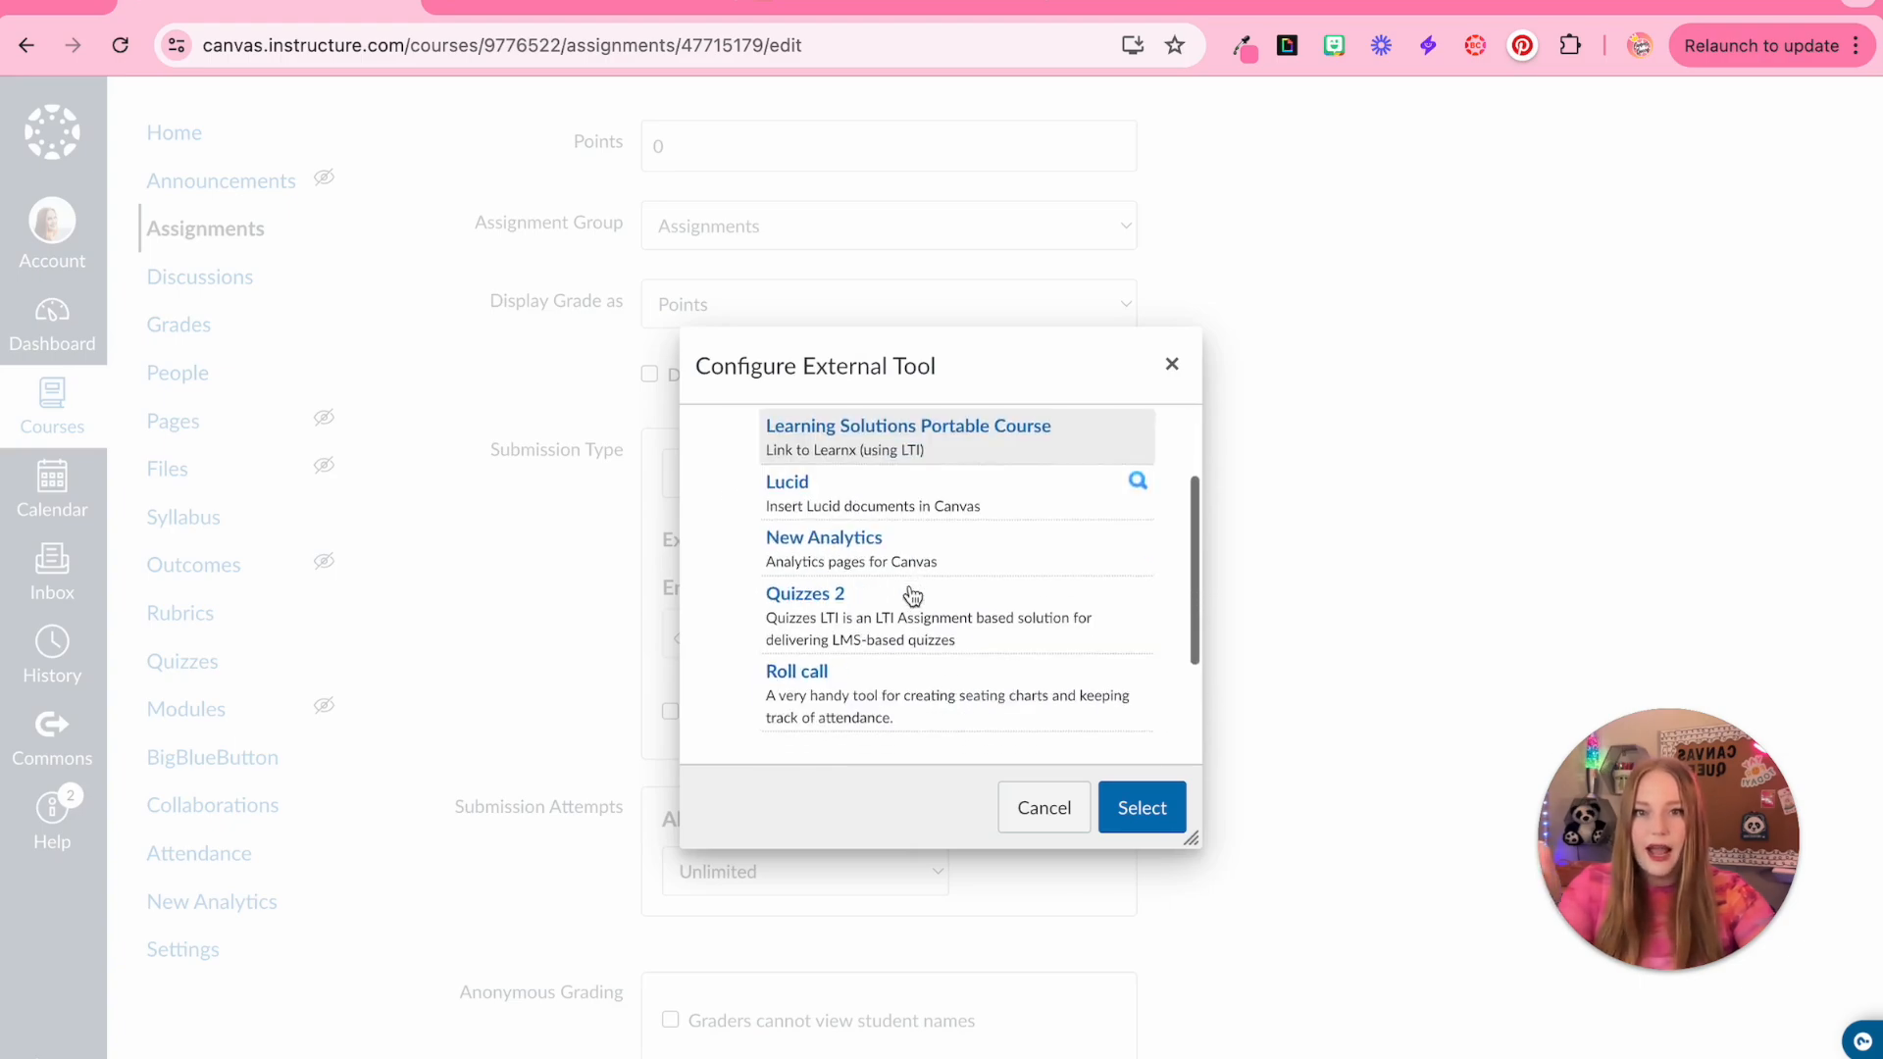
scroll(909, 593, "up", 4)
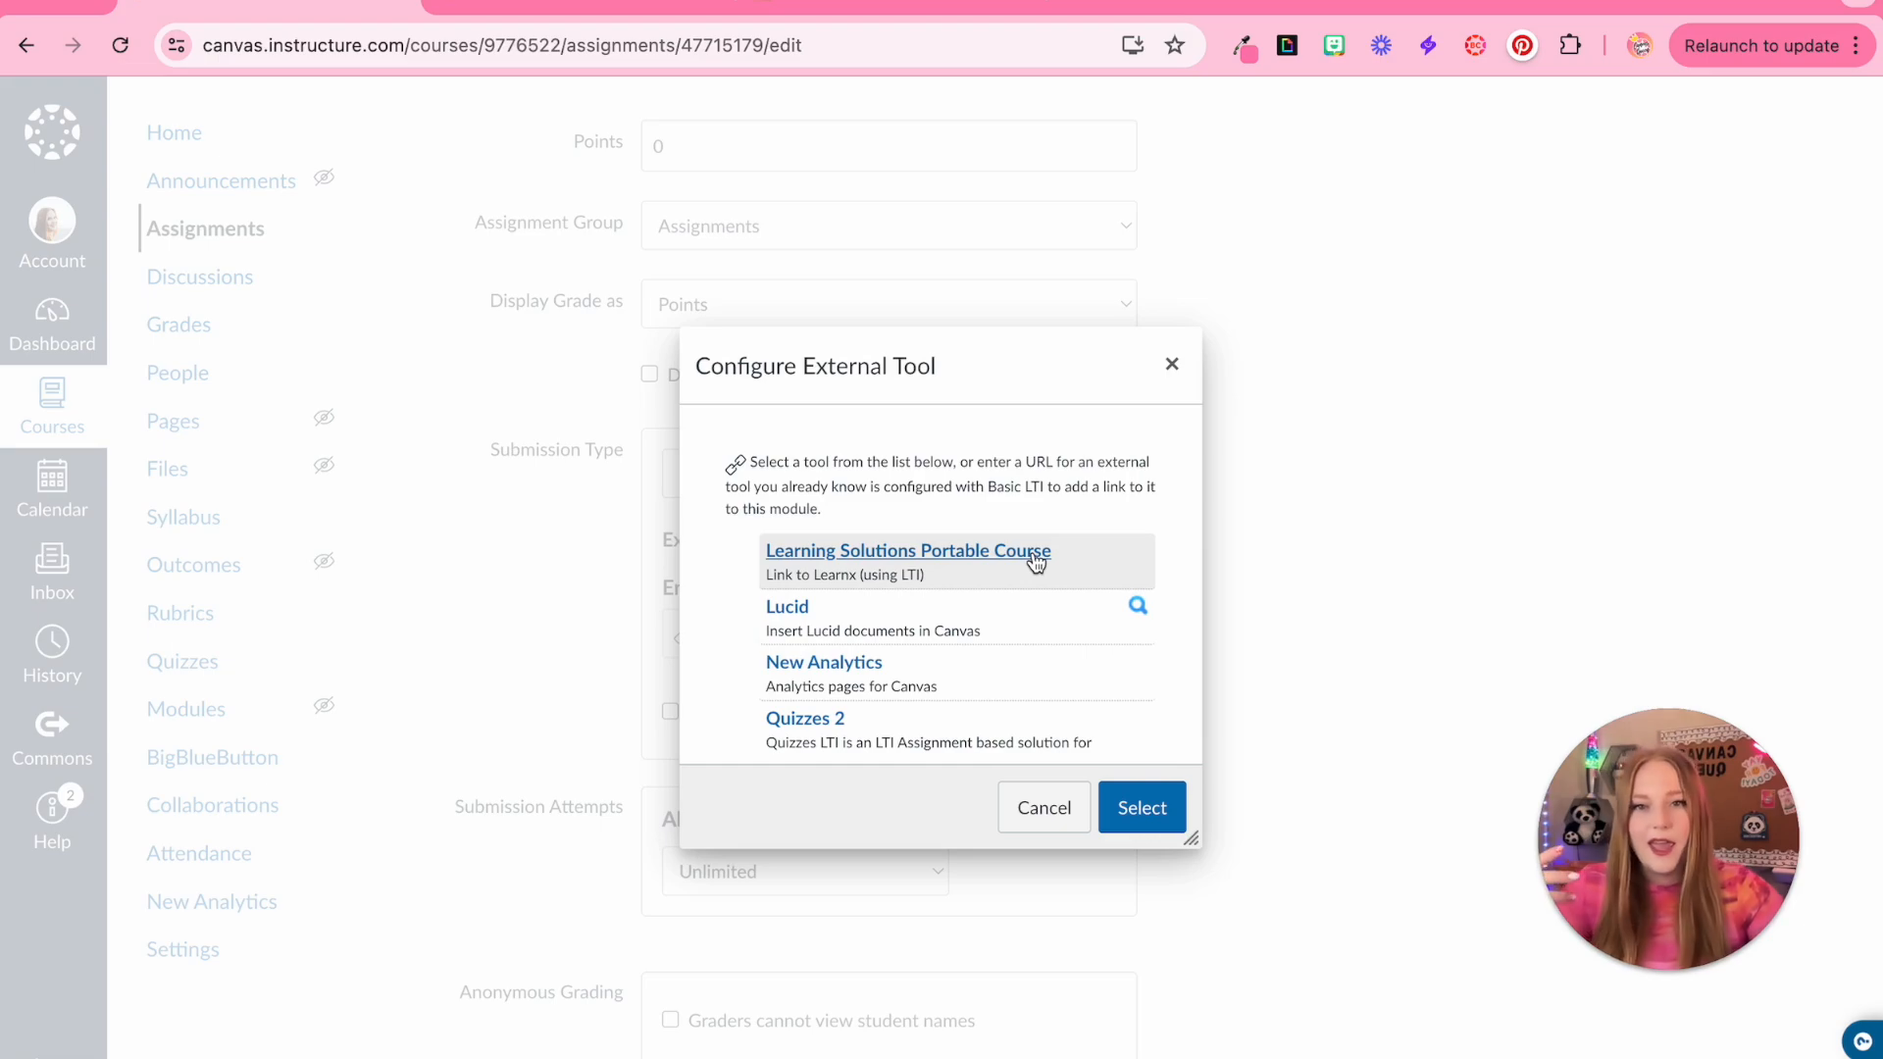
scroll(1041, 627, "down", 5)
scroll(1040, 622, "up", 3)
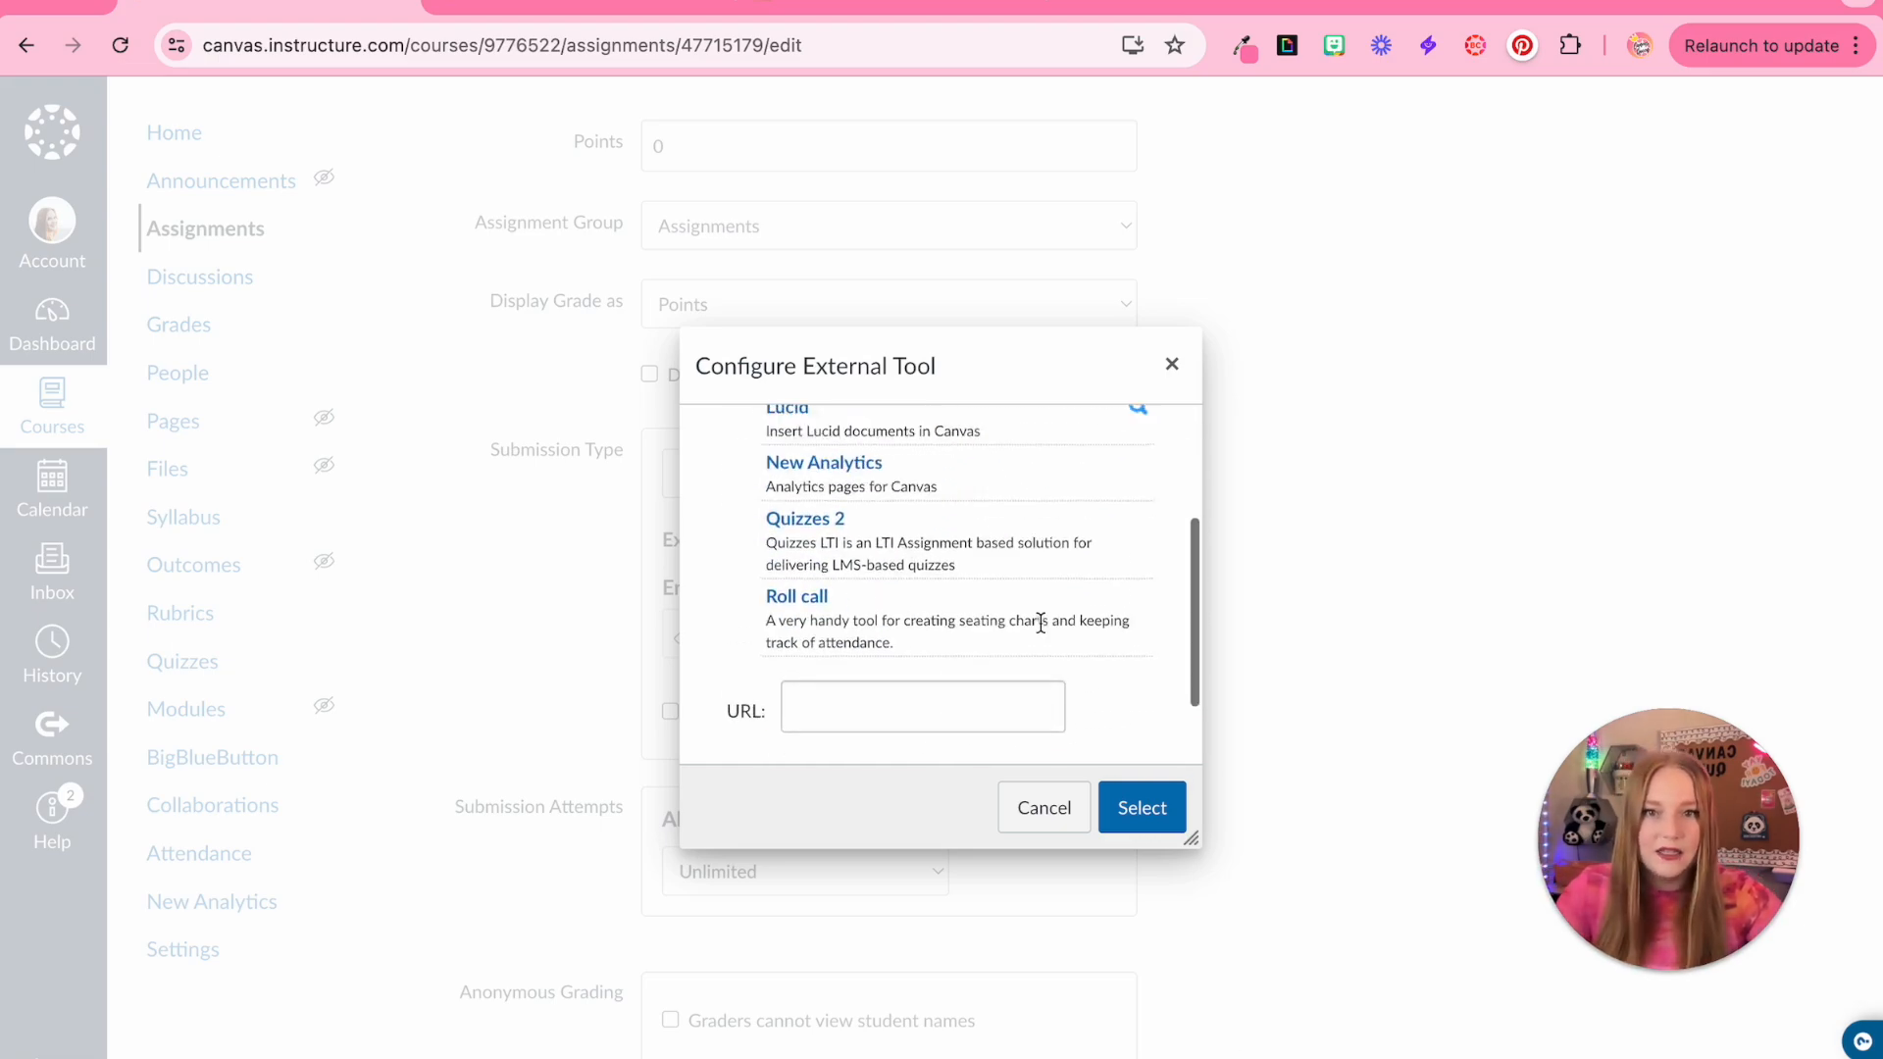
left_click(1043, 807)
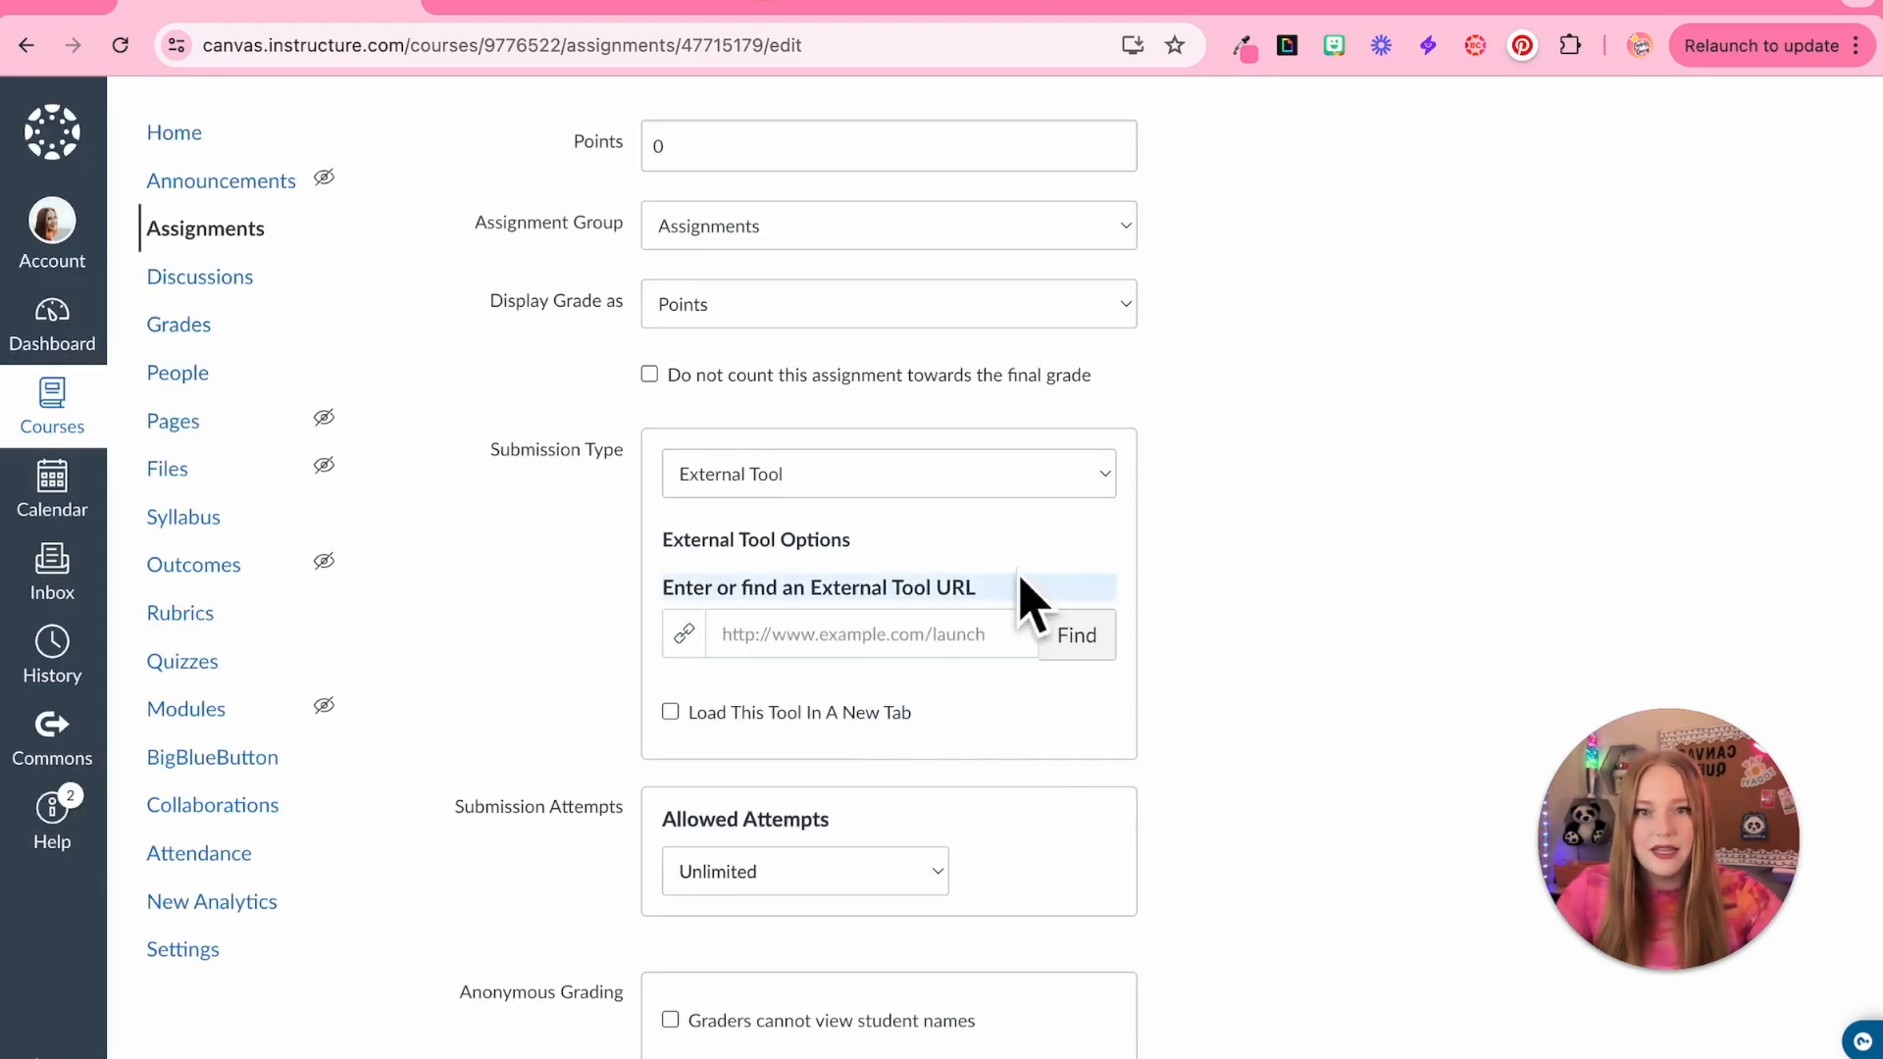
Set the assignment's submission type back to Online
left_click(785, 475)
left_click(745, 413)
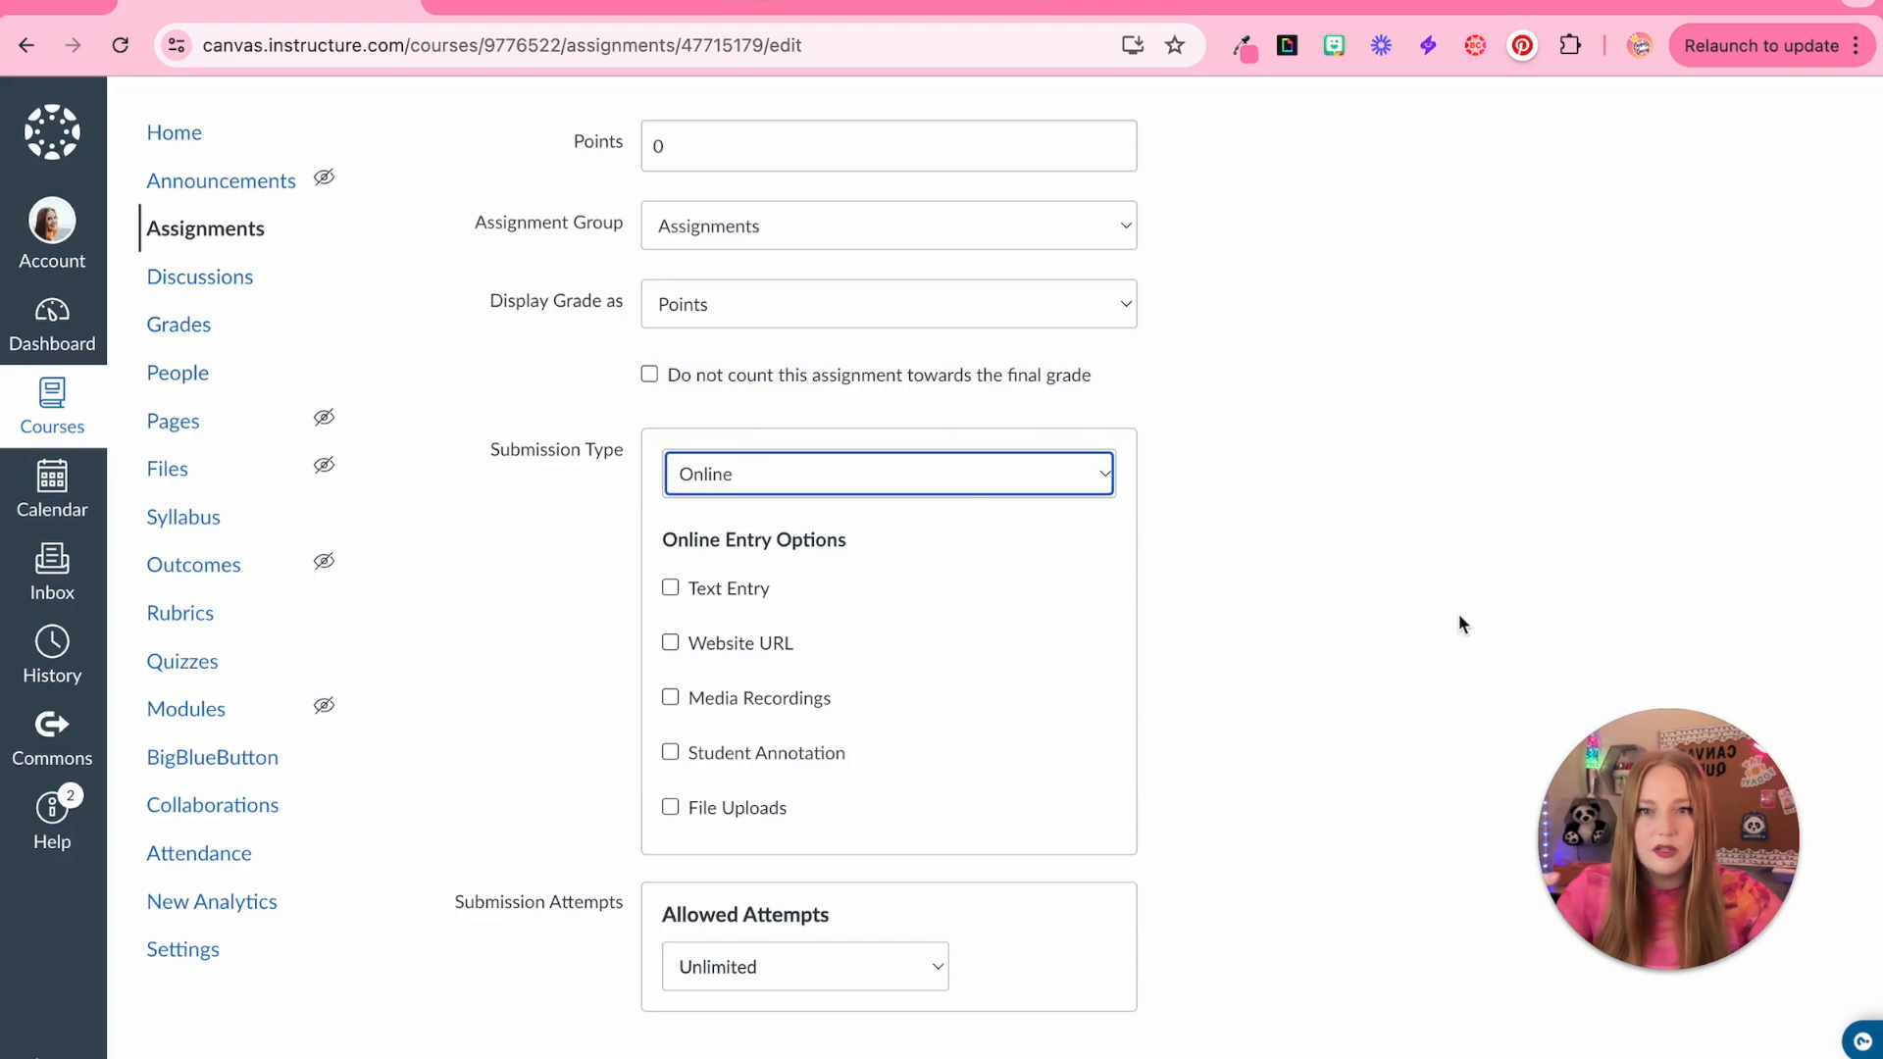
scroll(1315, 598, "up", 6)
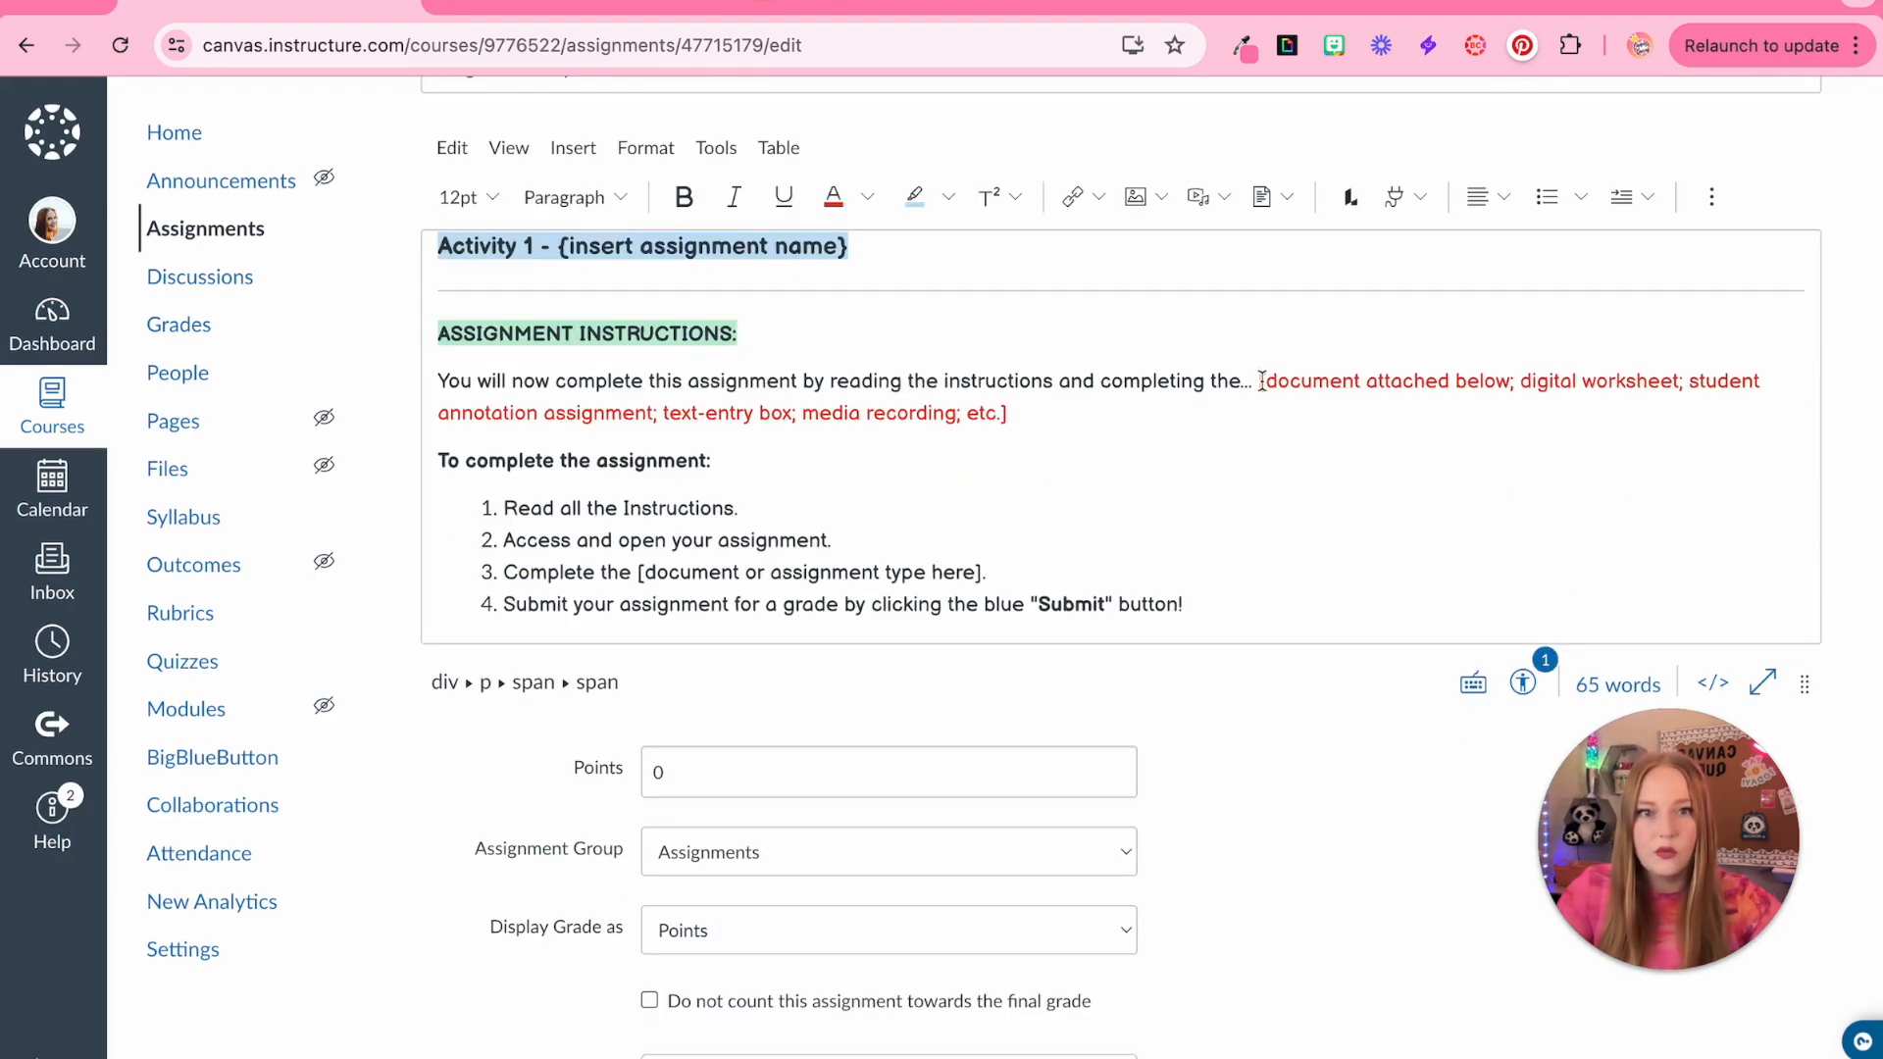
left_click_drag(1259, 382, 1276, 425)
left_click(1308, 497)
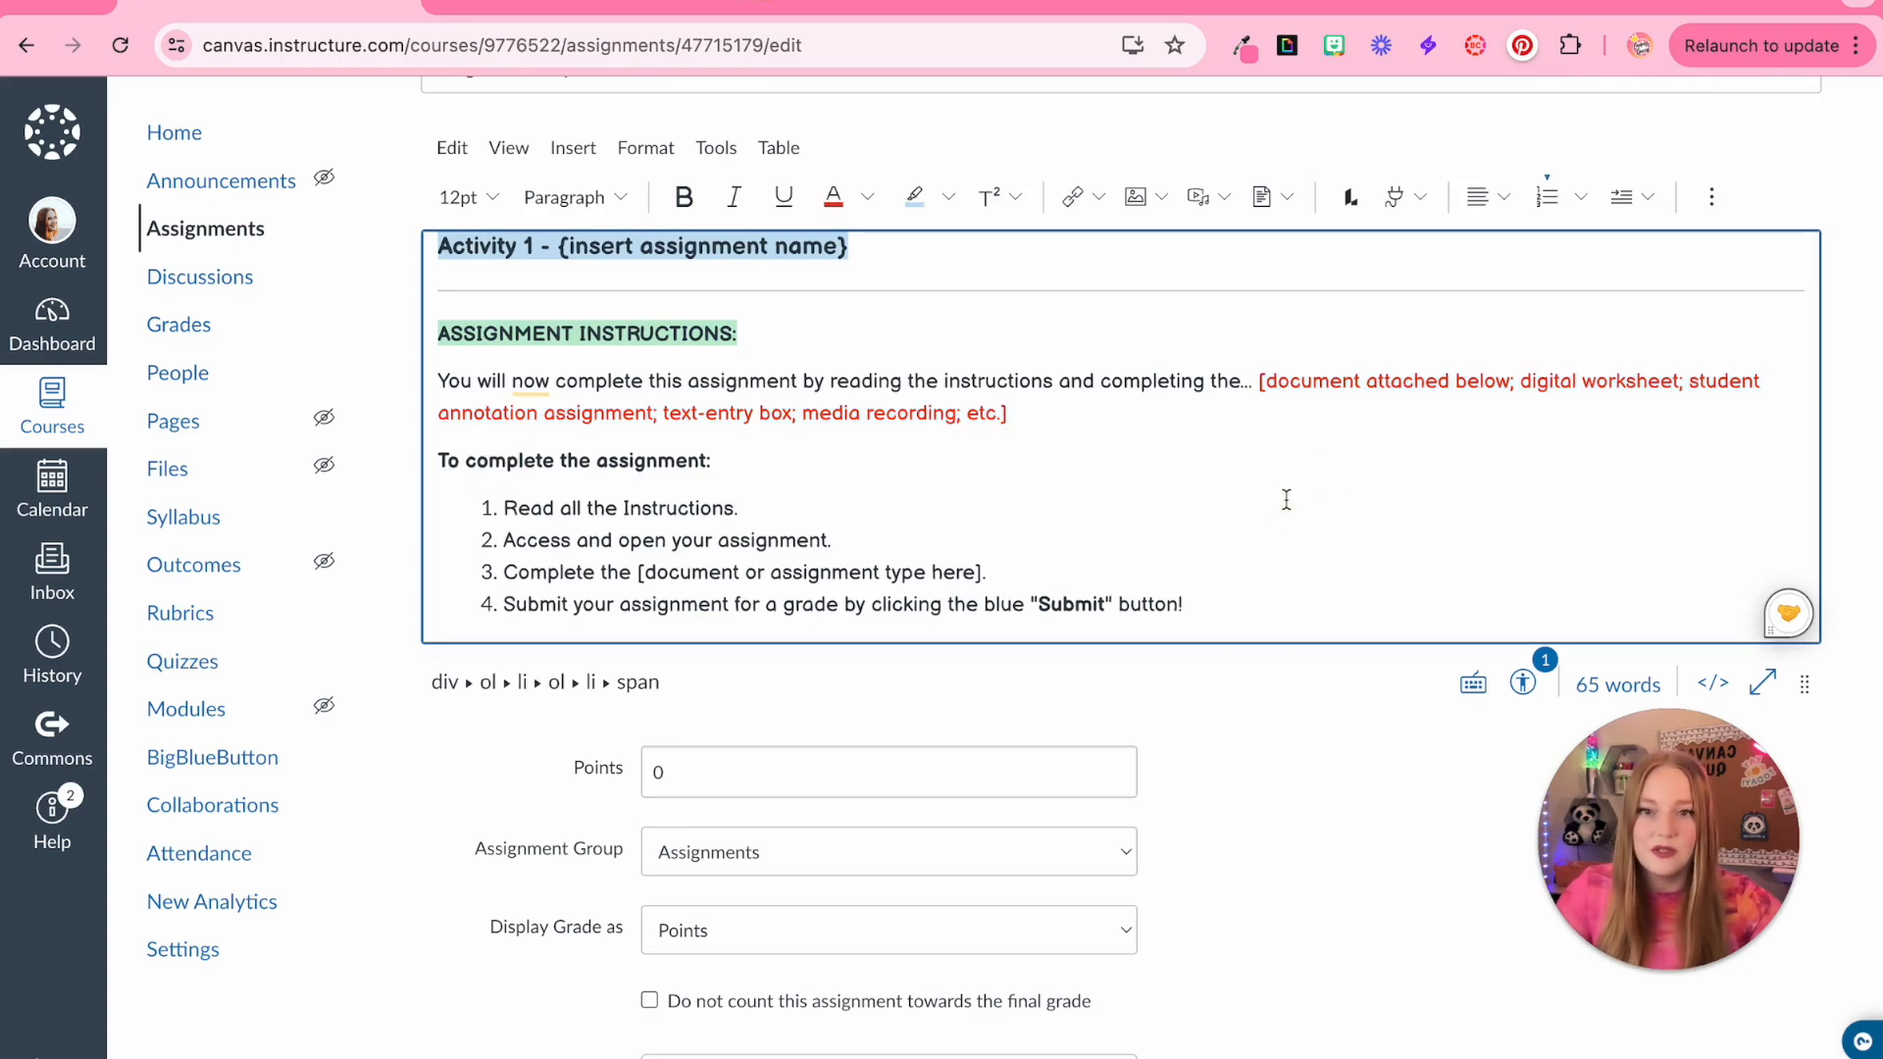
Create a new assignment group named Summative for the assignment
scroll(550, 476, "down", 1)
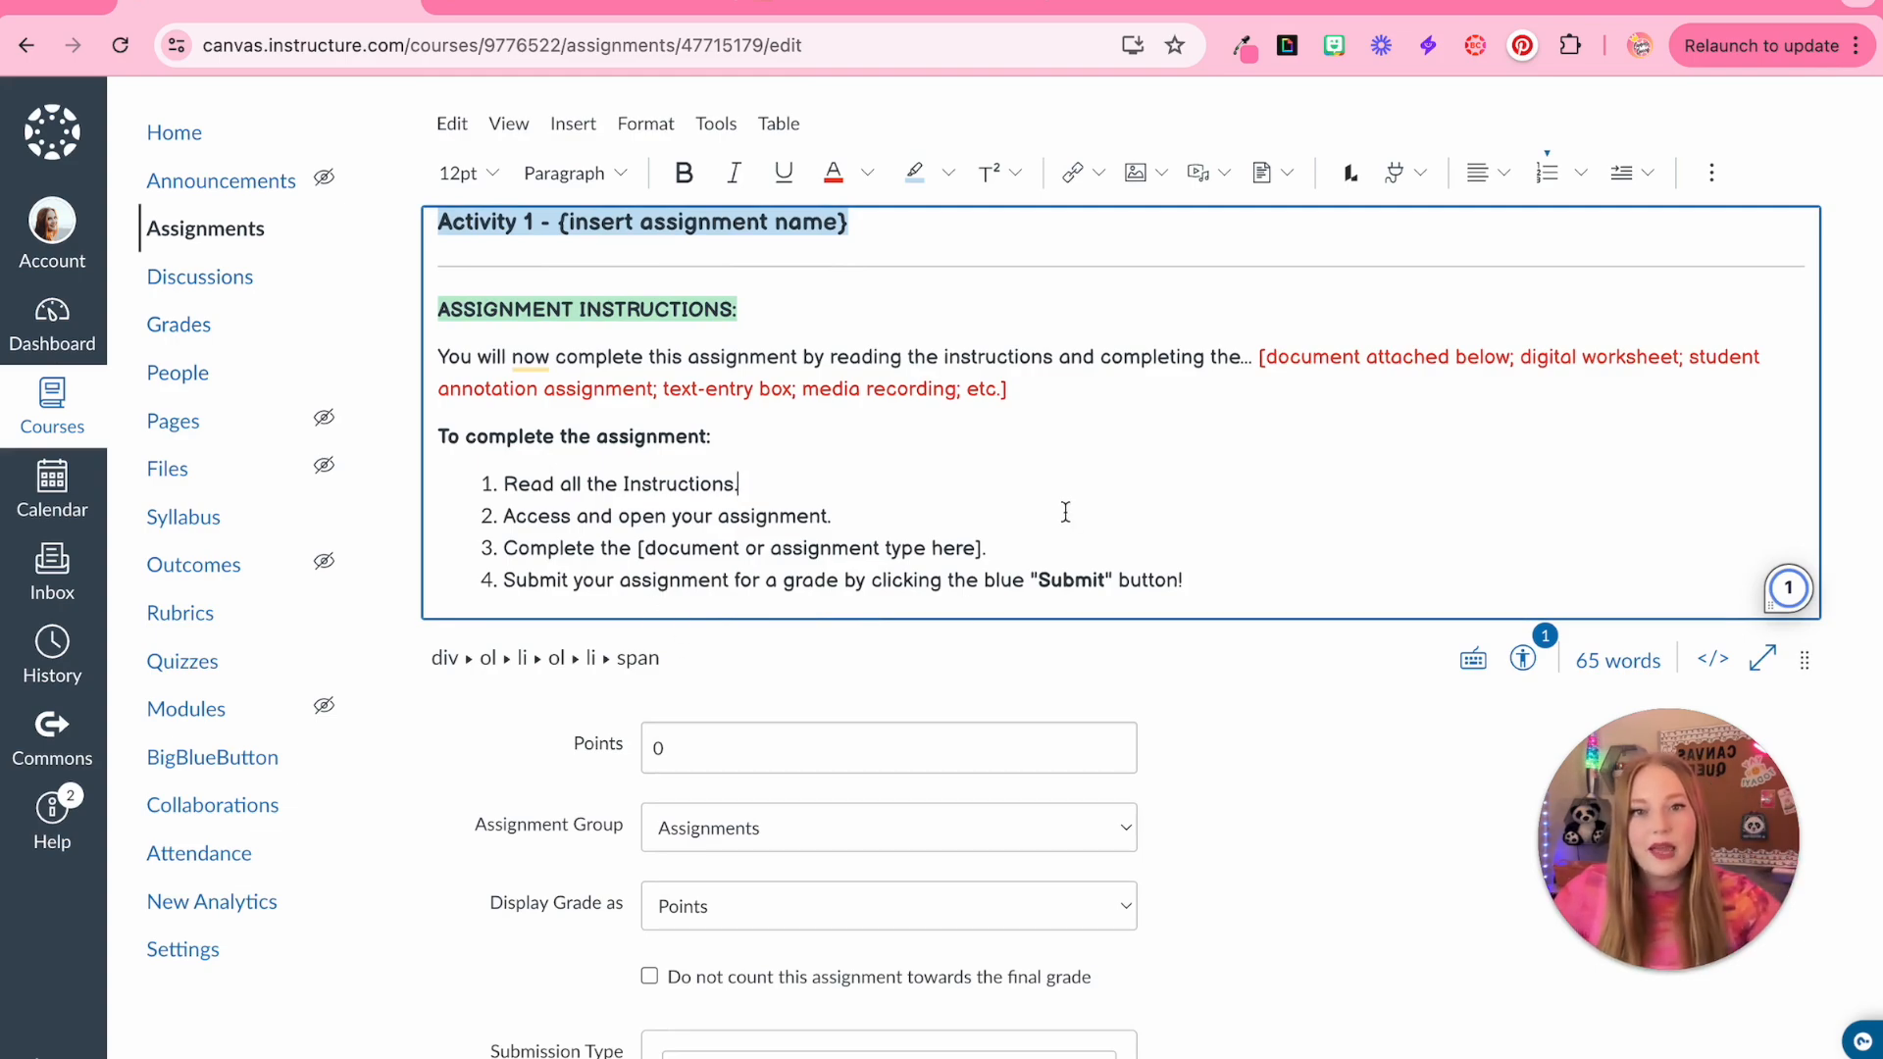
scroll(740, 504, "down", 3)
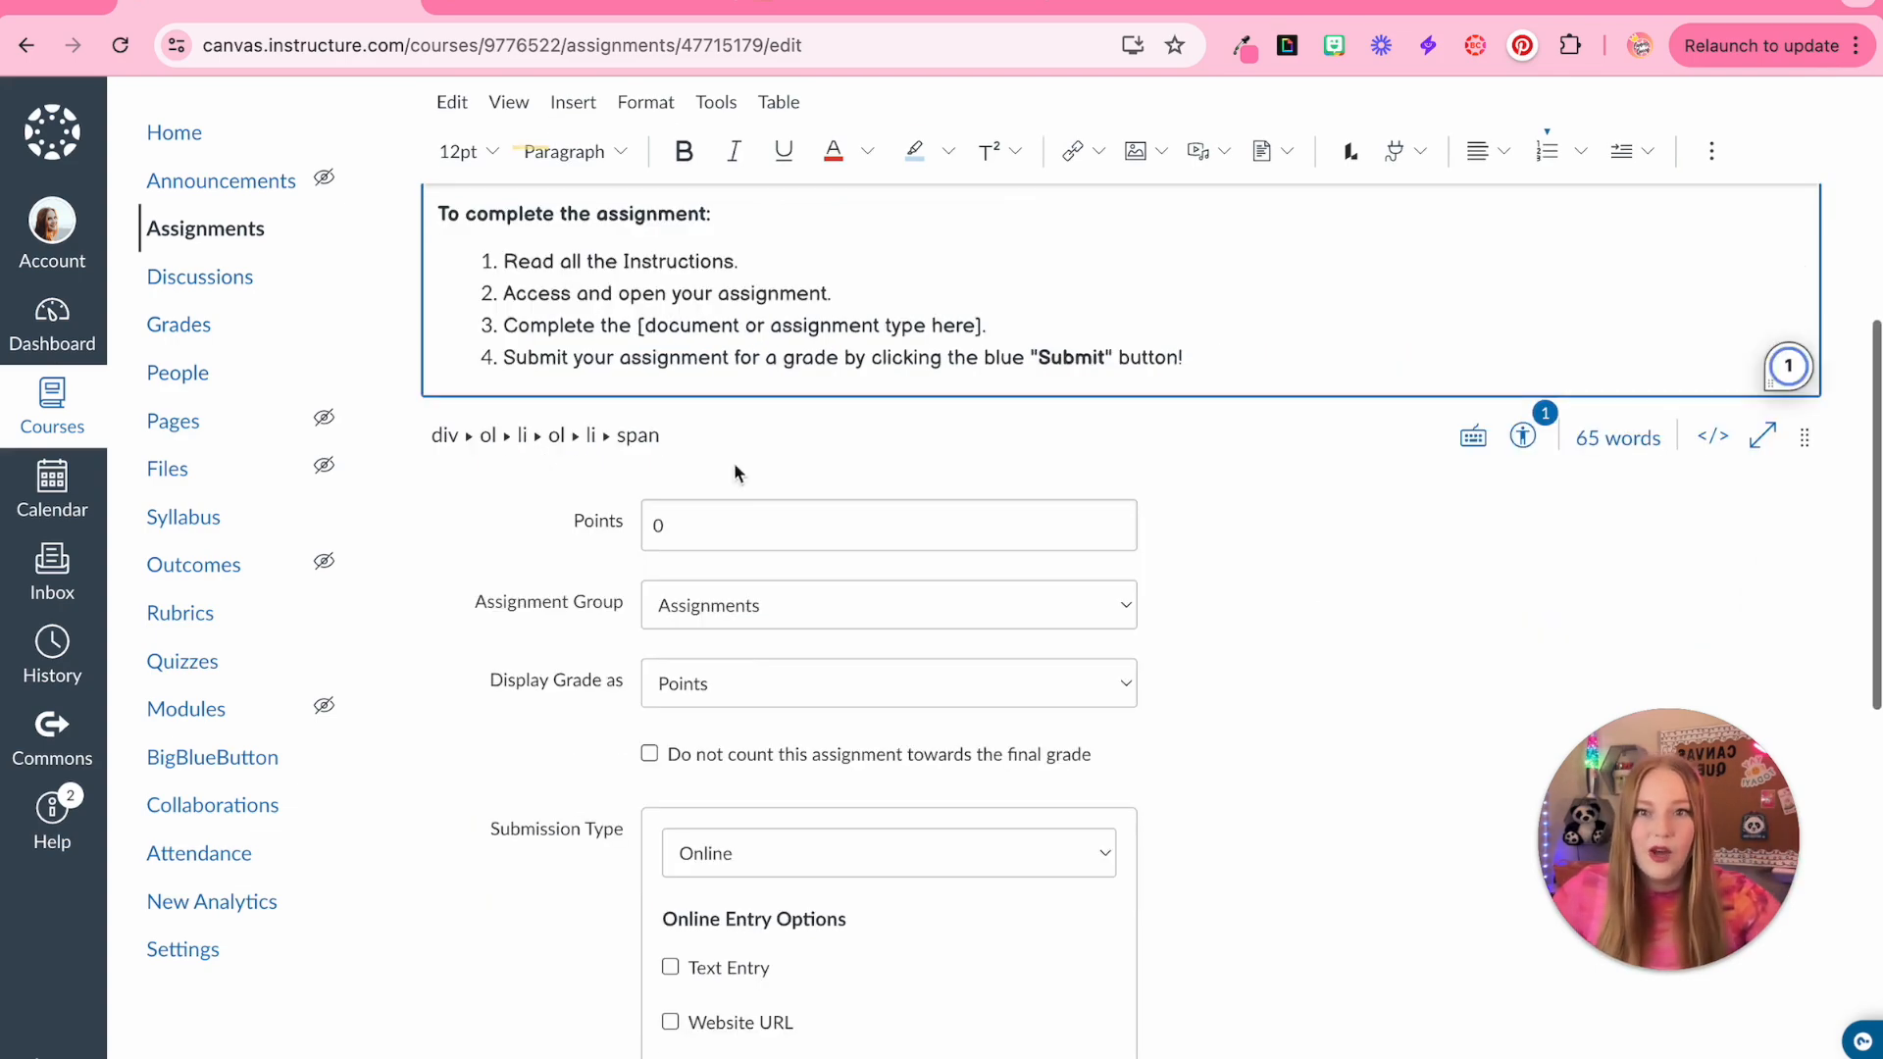
scroll(1349, 671, "down", 1)
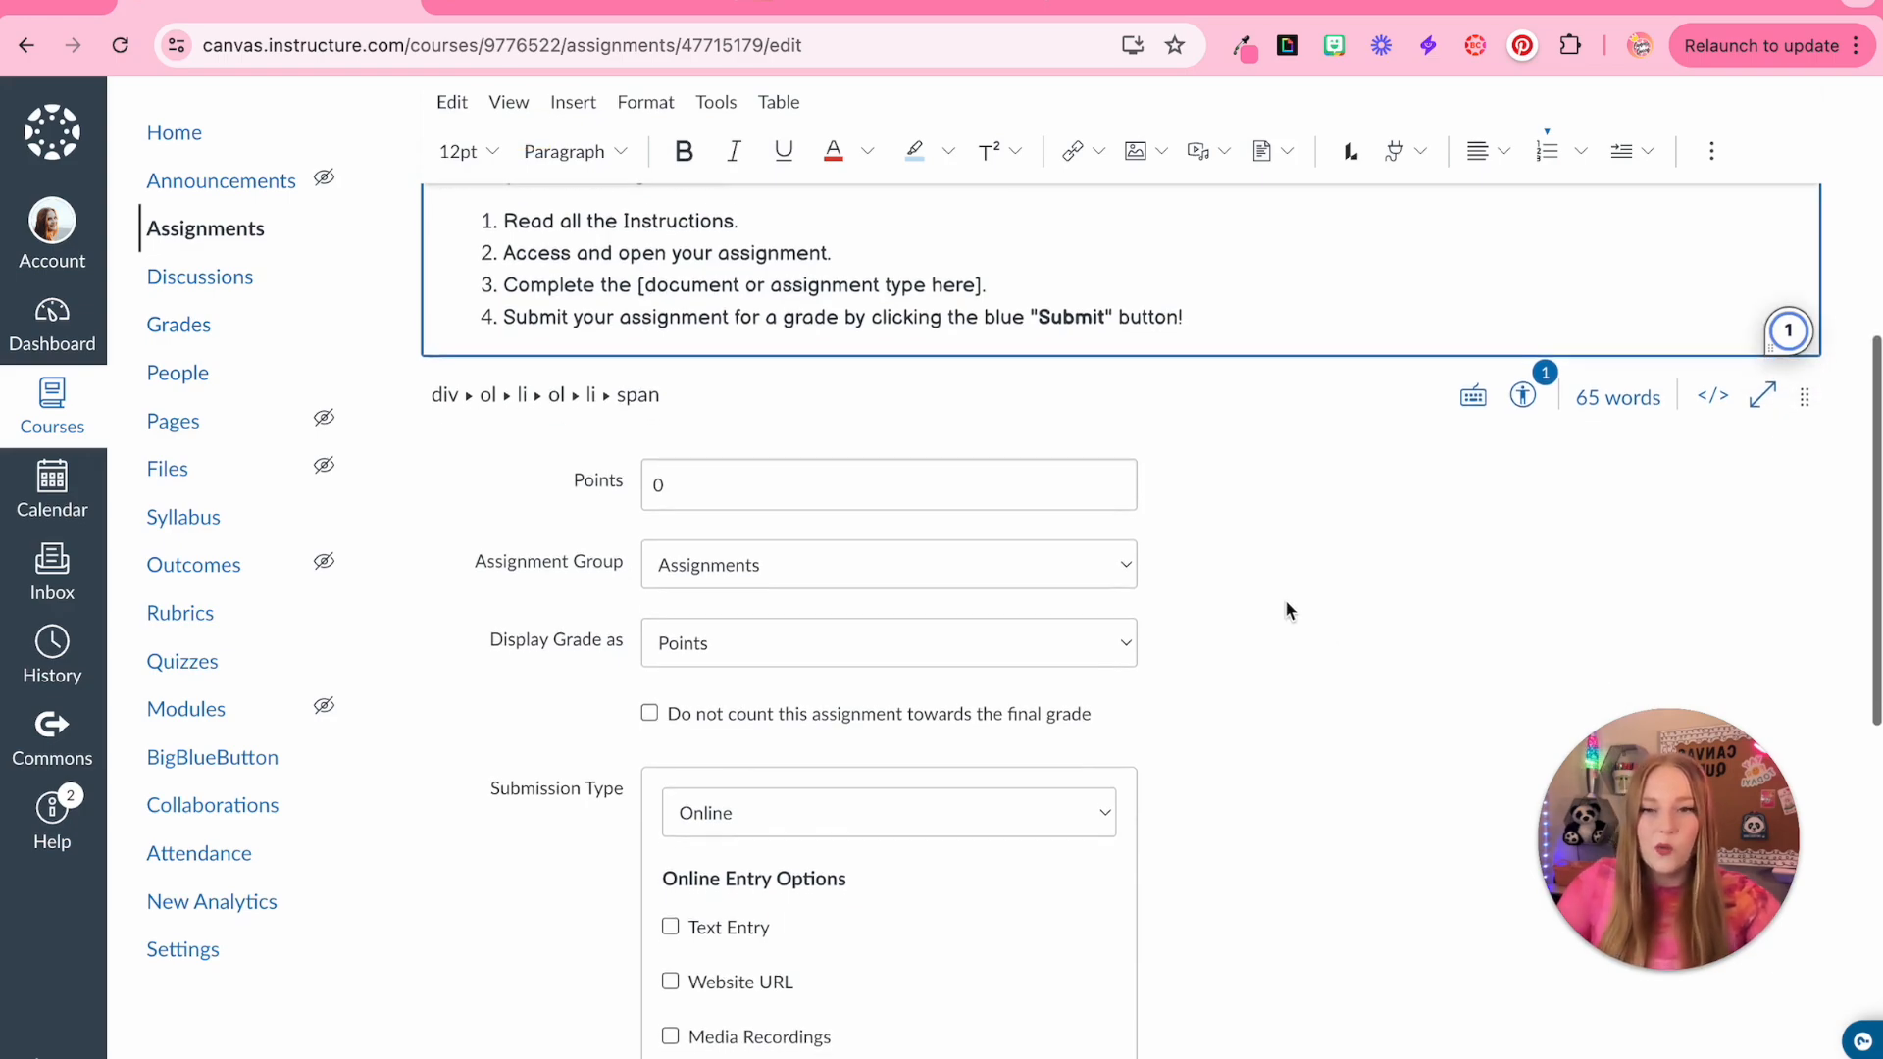
scroll(1287, 610, "down", 1)
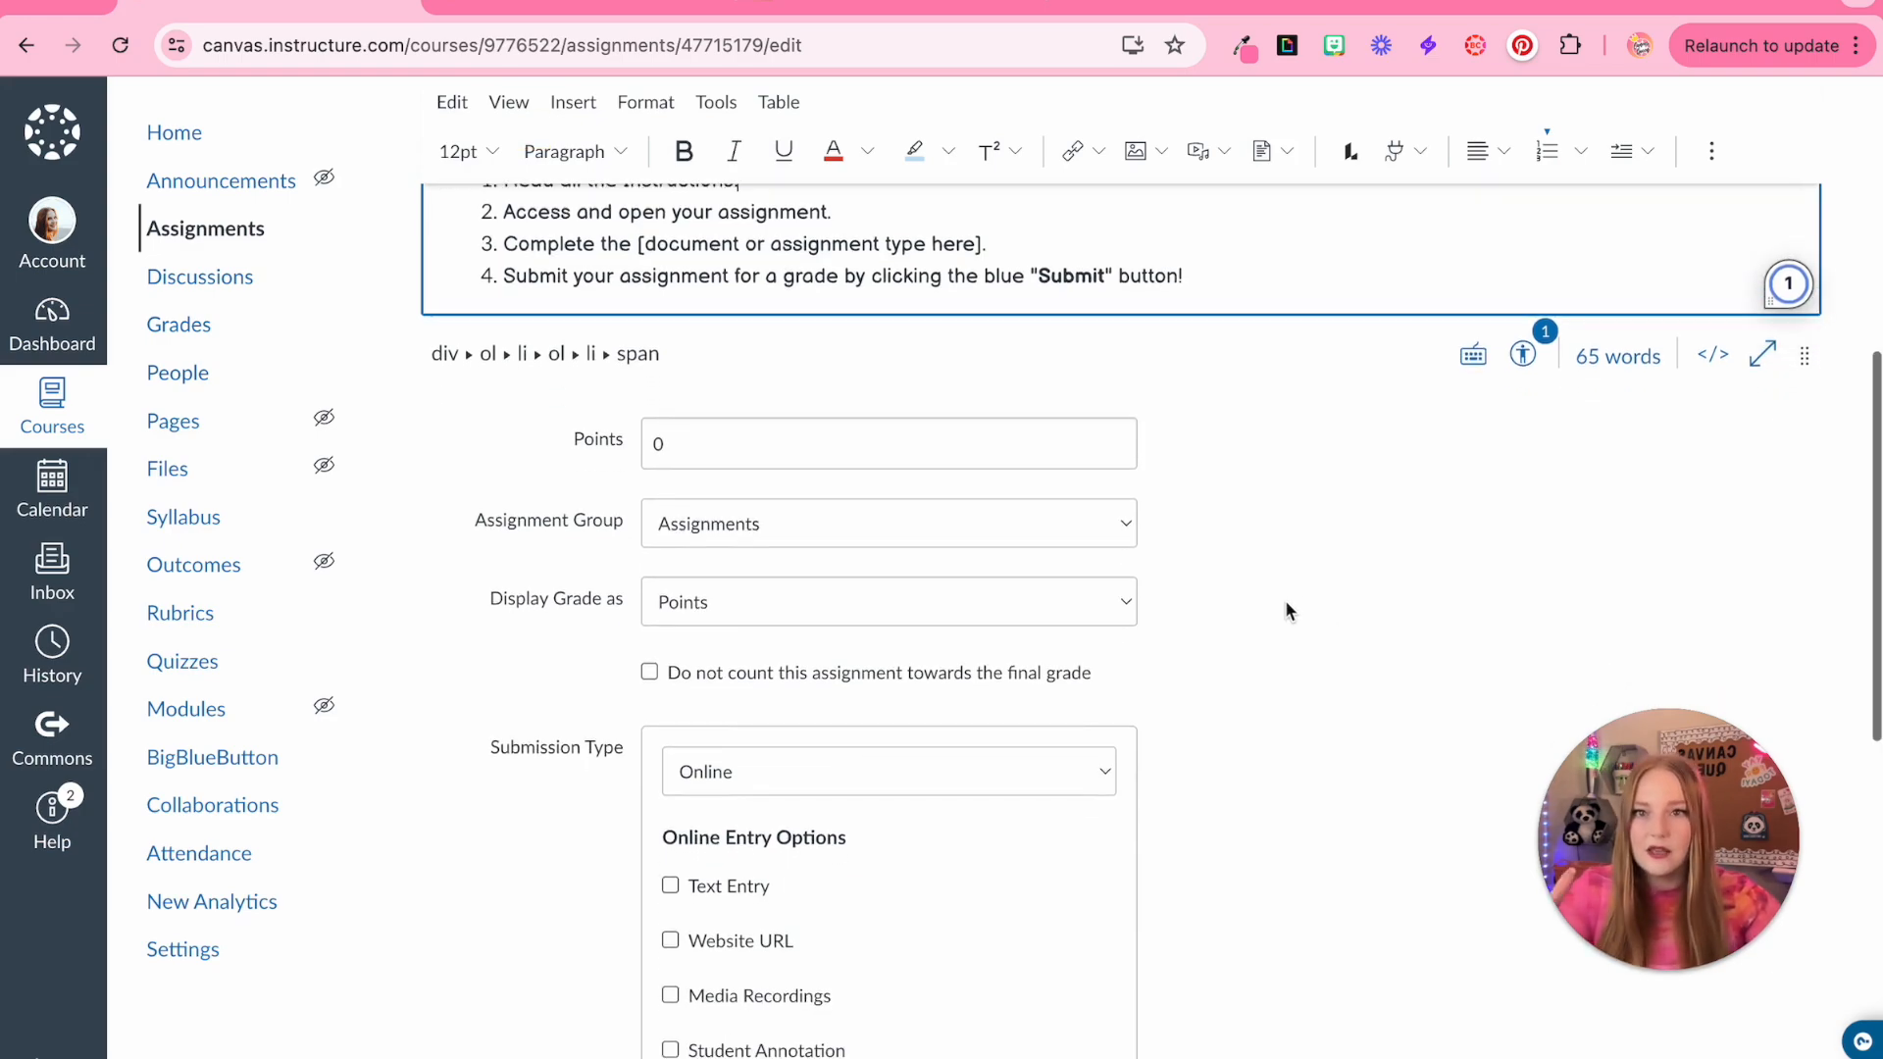
scroll(855, 475, "down", 1)
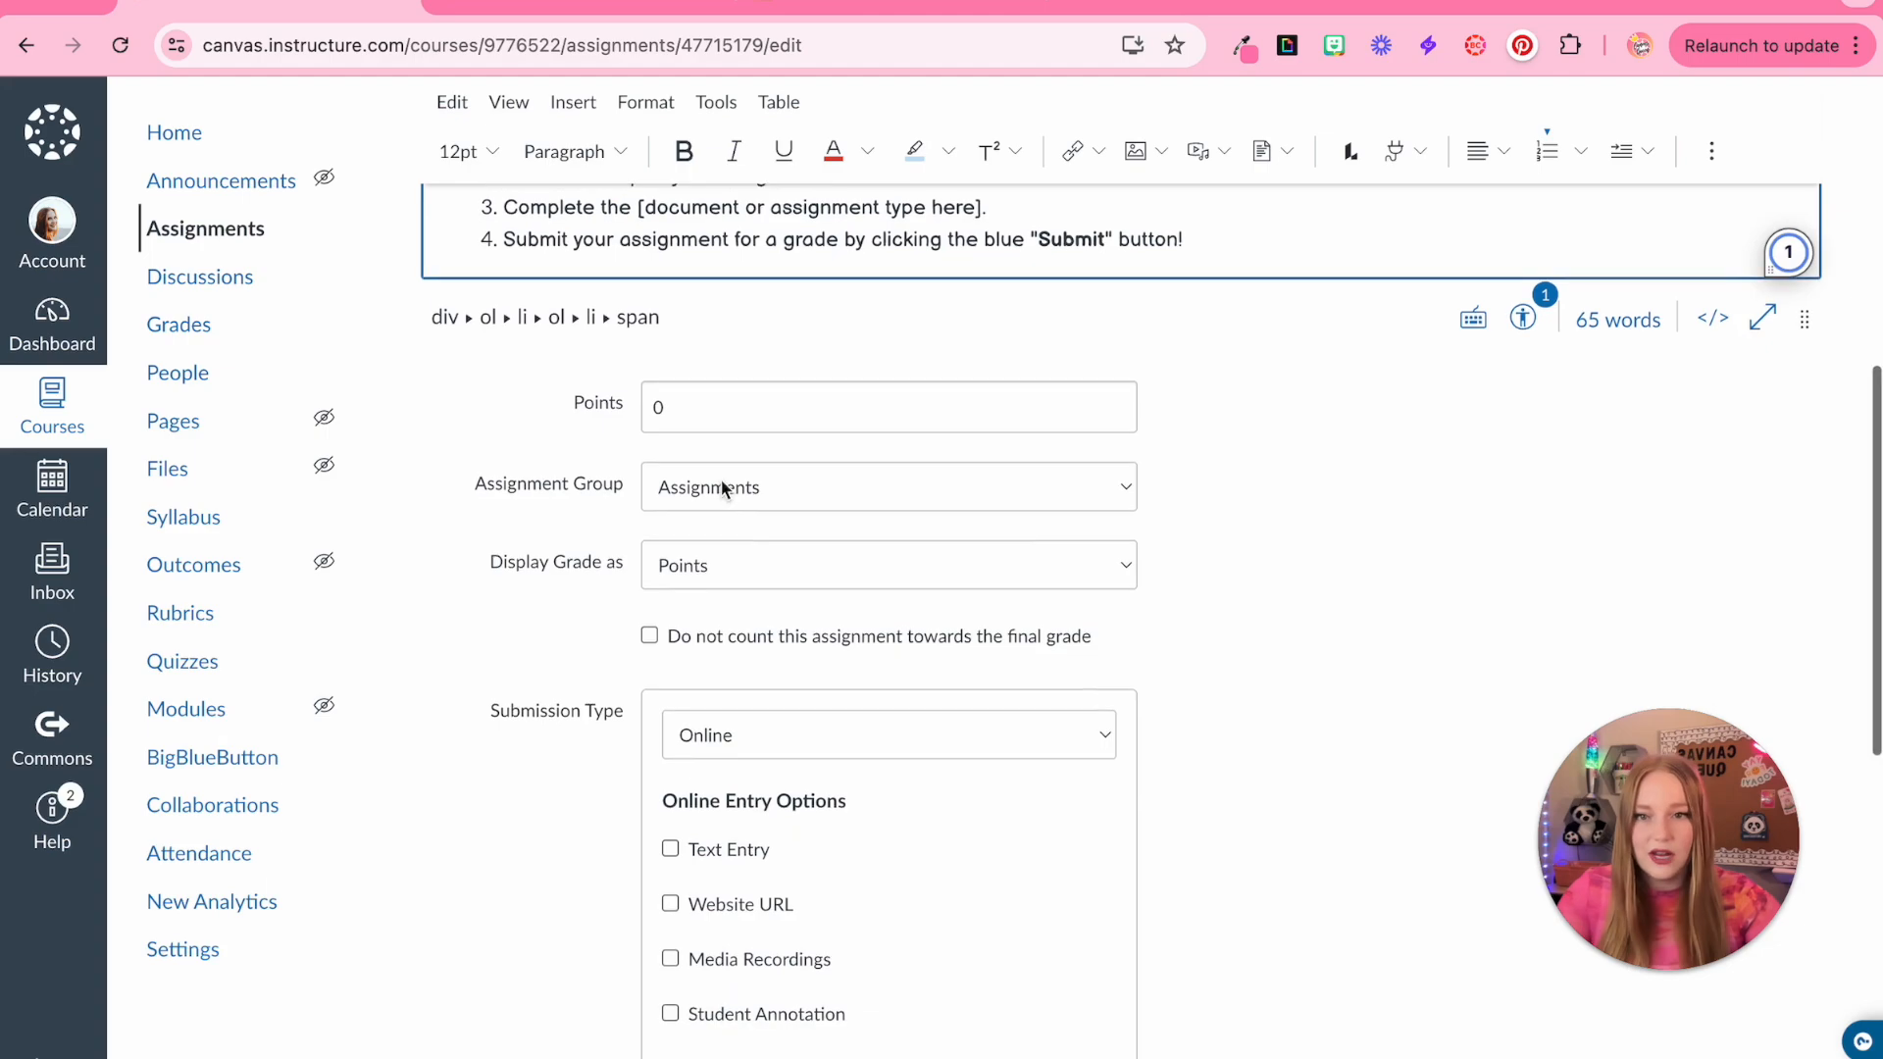
left_click(702, 376)
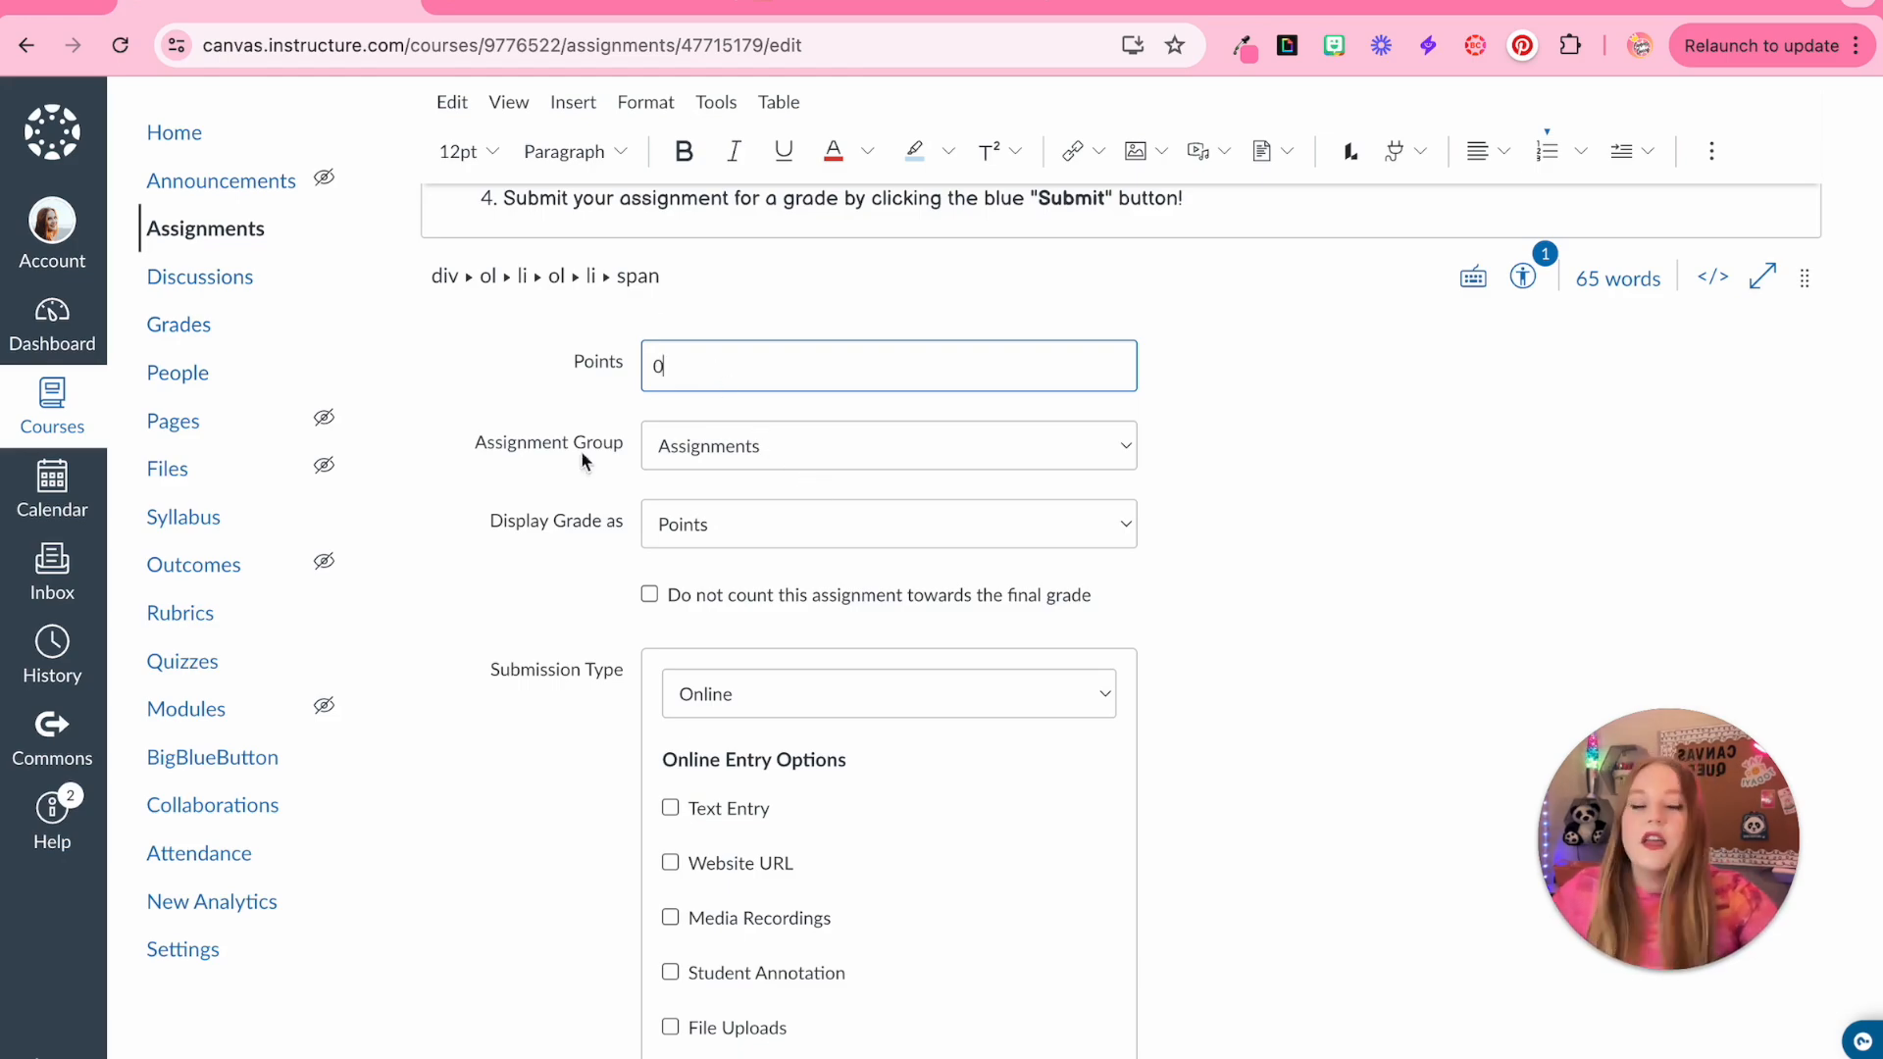
left_click(755, 450)
left_click(746, 480)
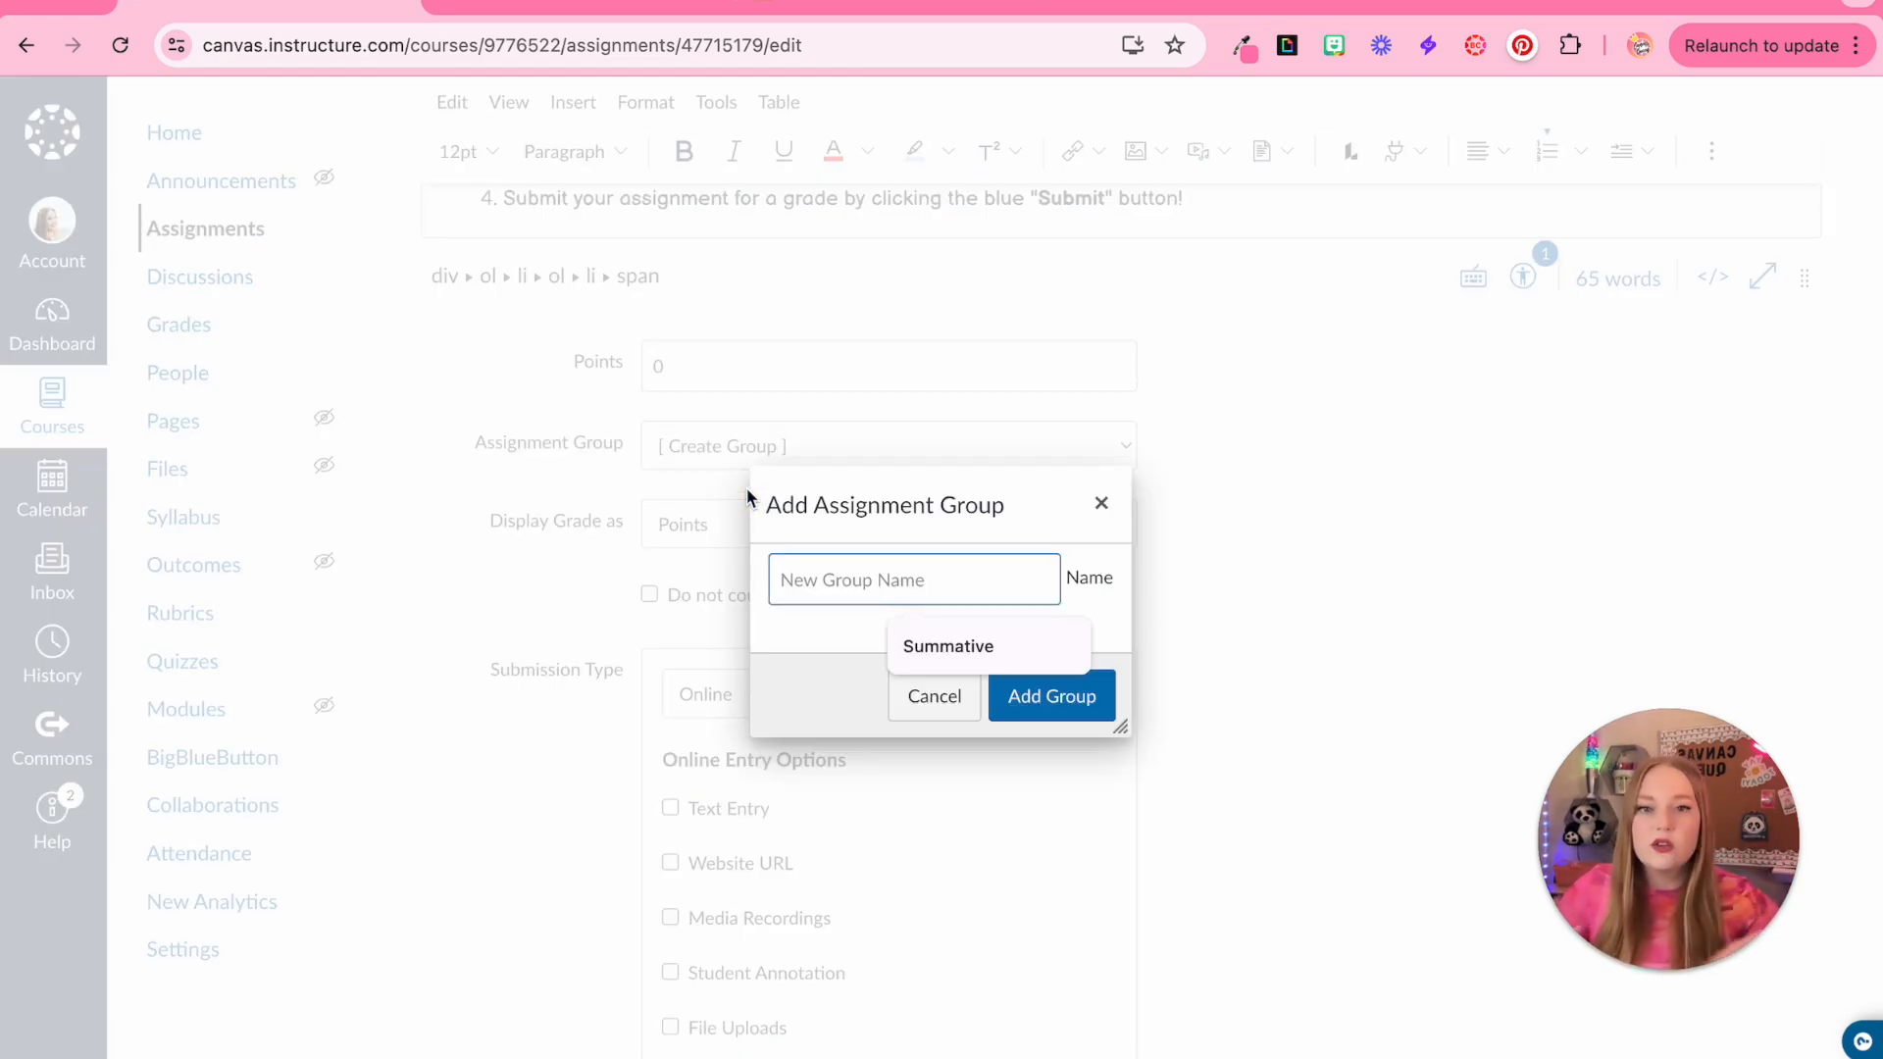
left_click(1007, 639)
left_click(1037, 711)
Create another assignment group named Formative and assign the assignment to it
left_click(738, 457)
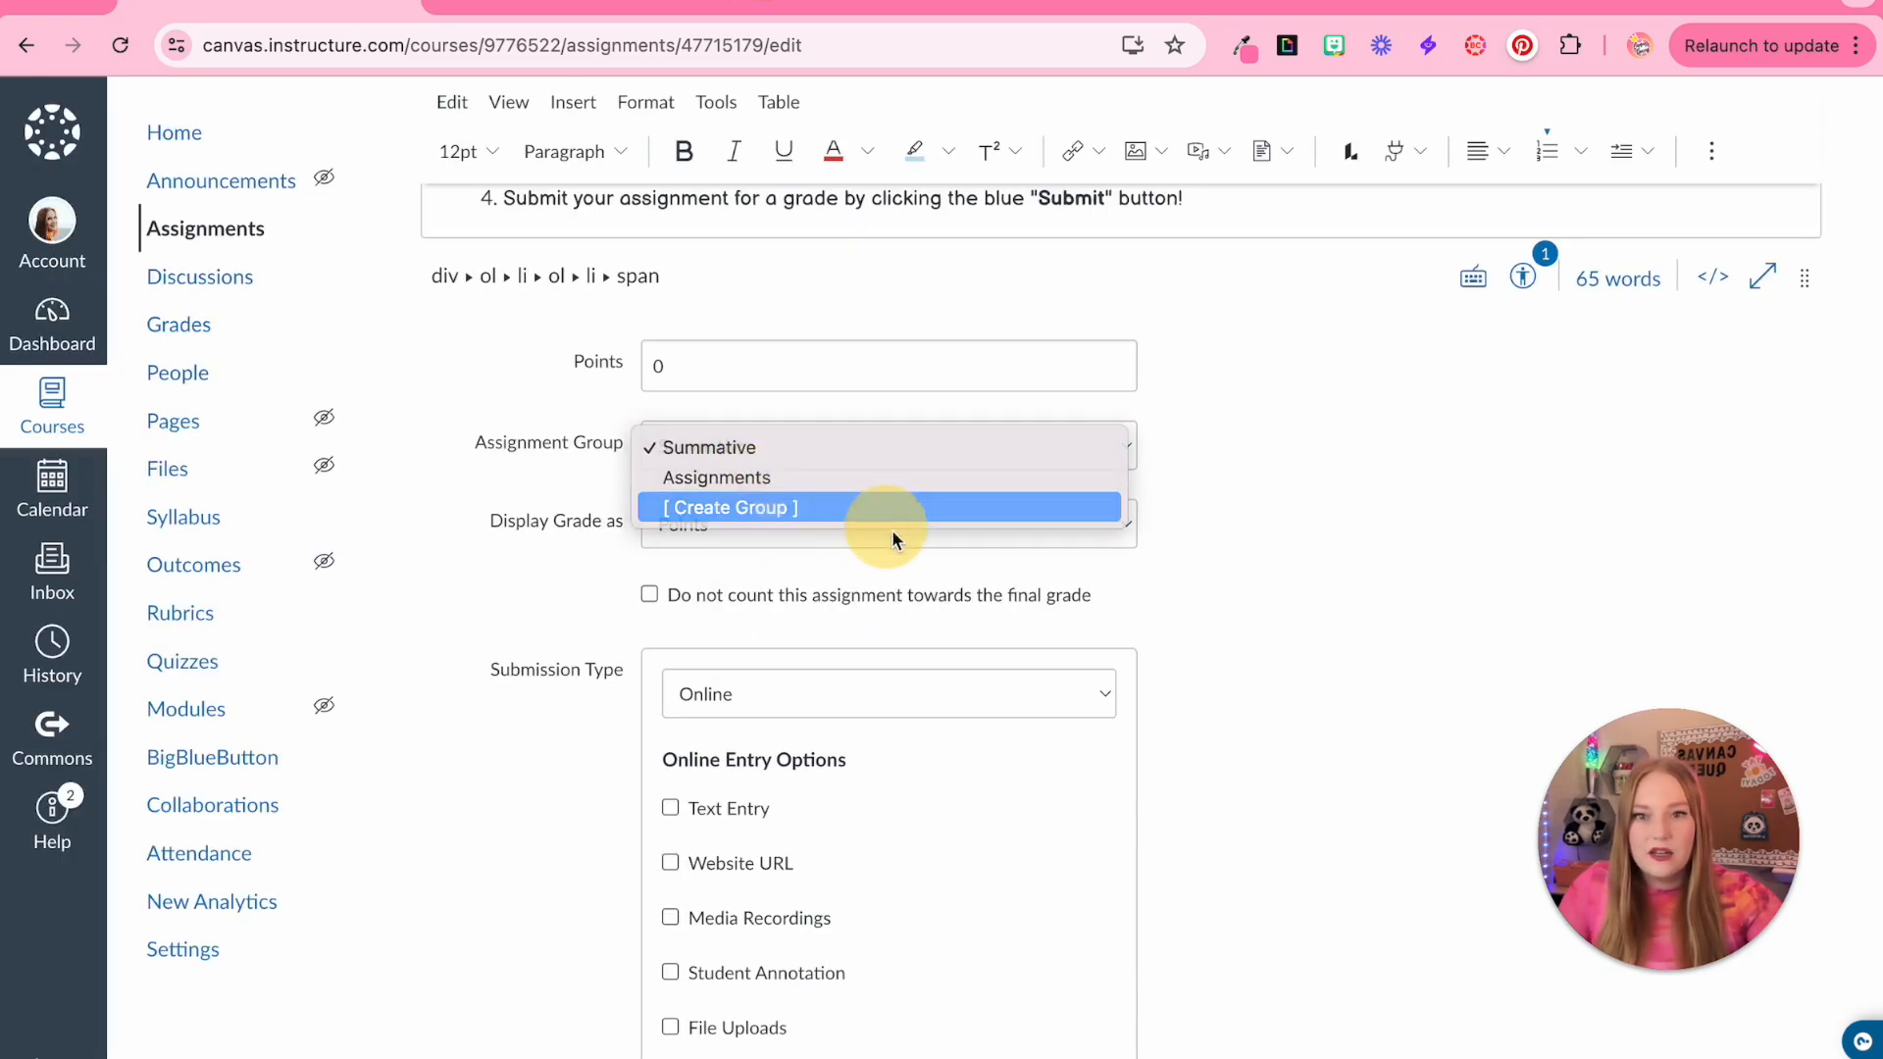
left_click(769, 508)
type("Formative")
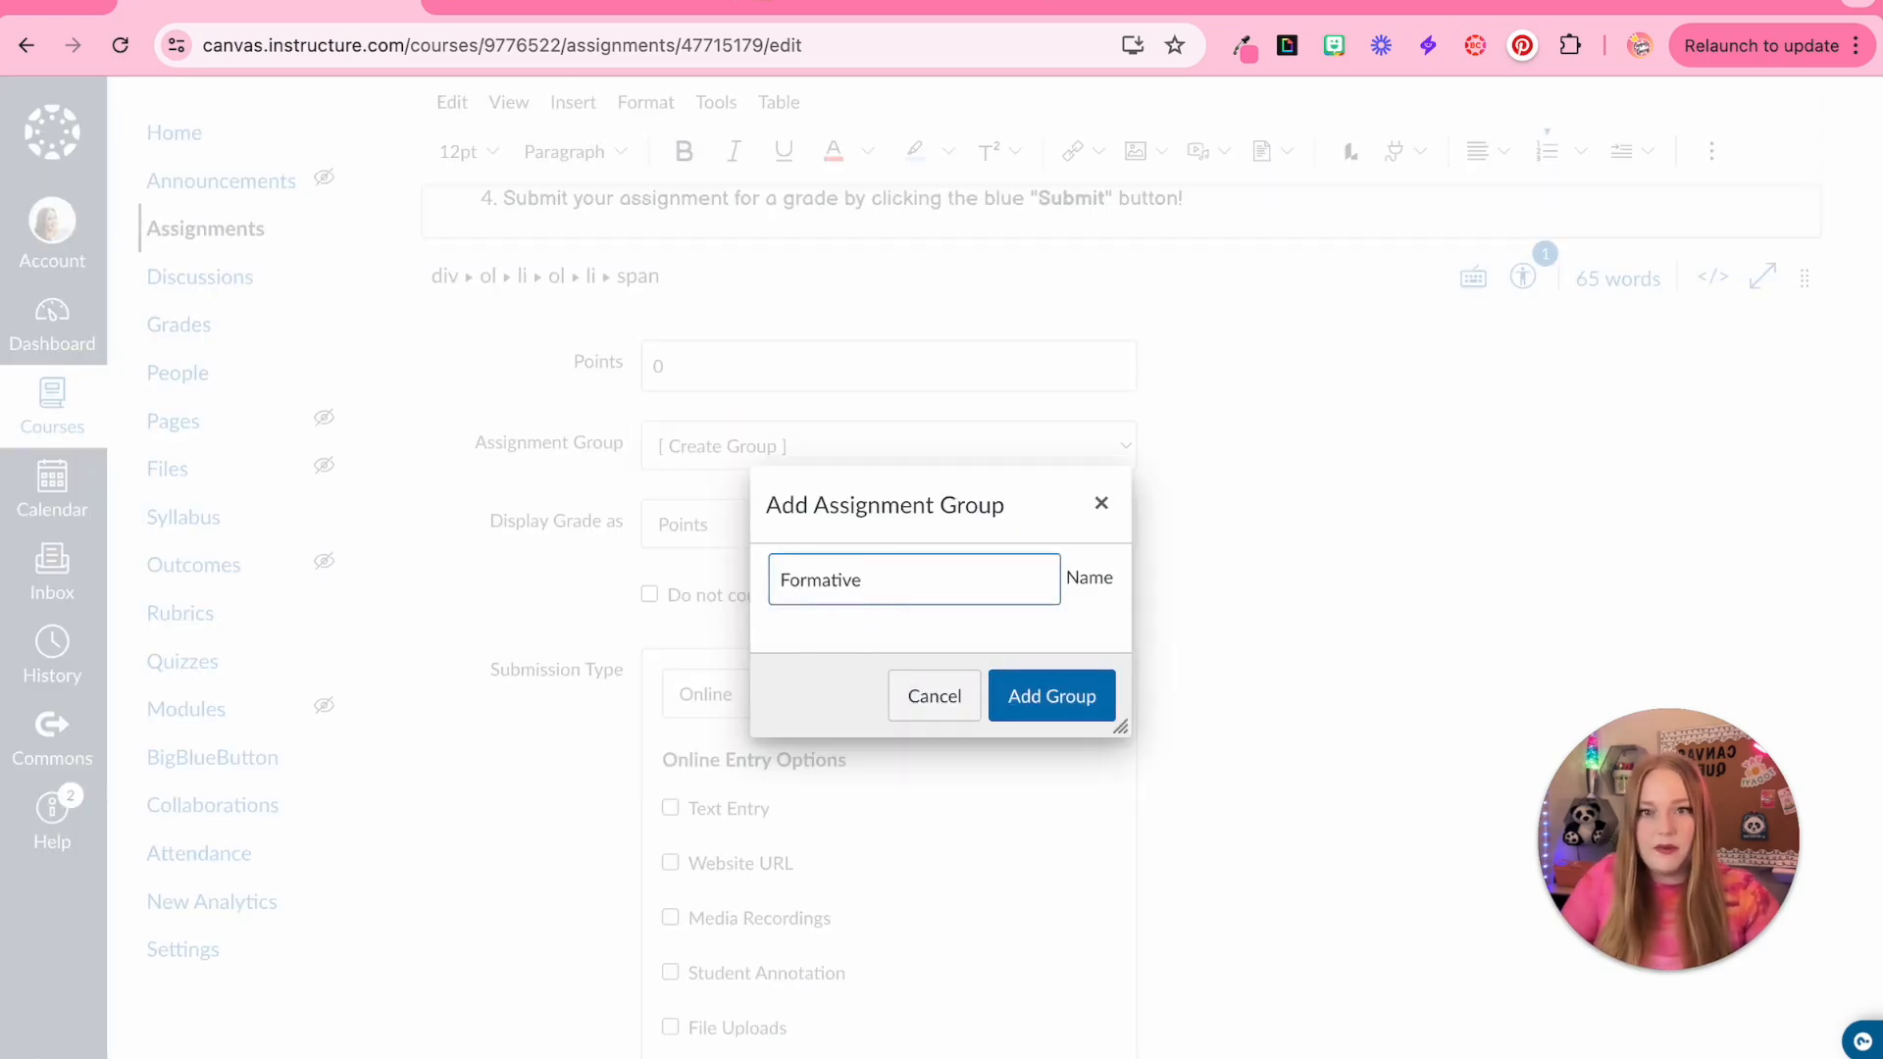
left_click(1062, 712)
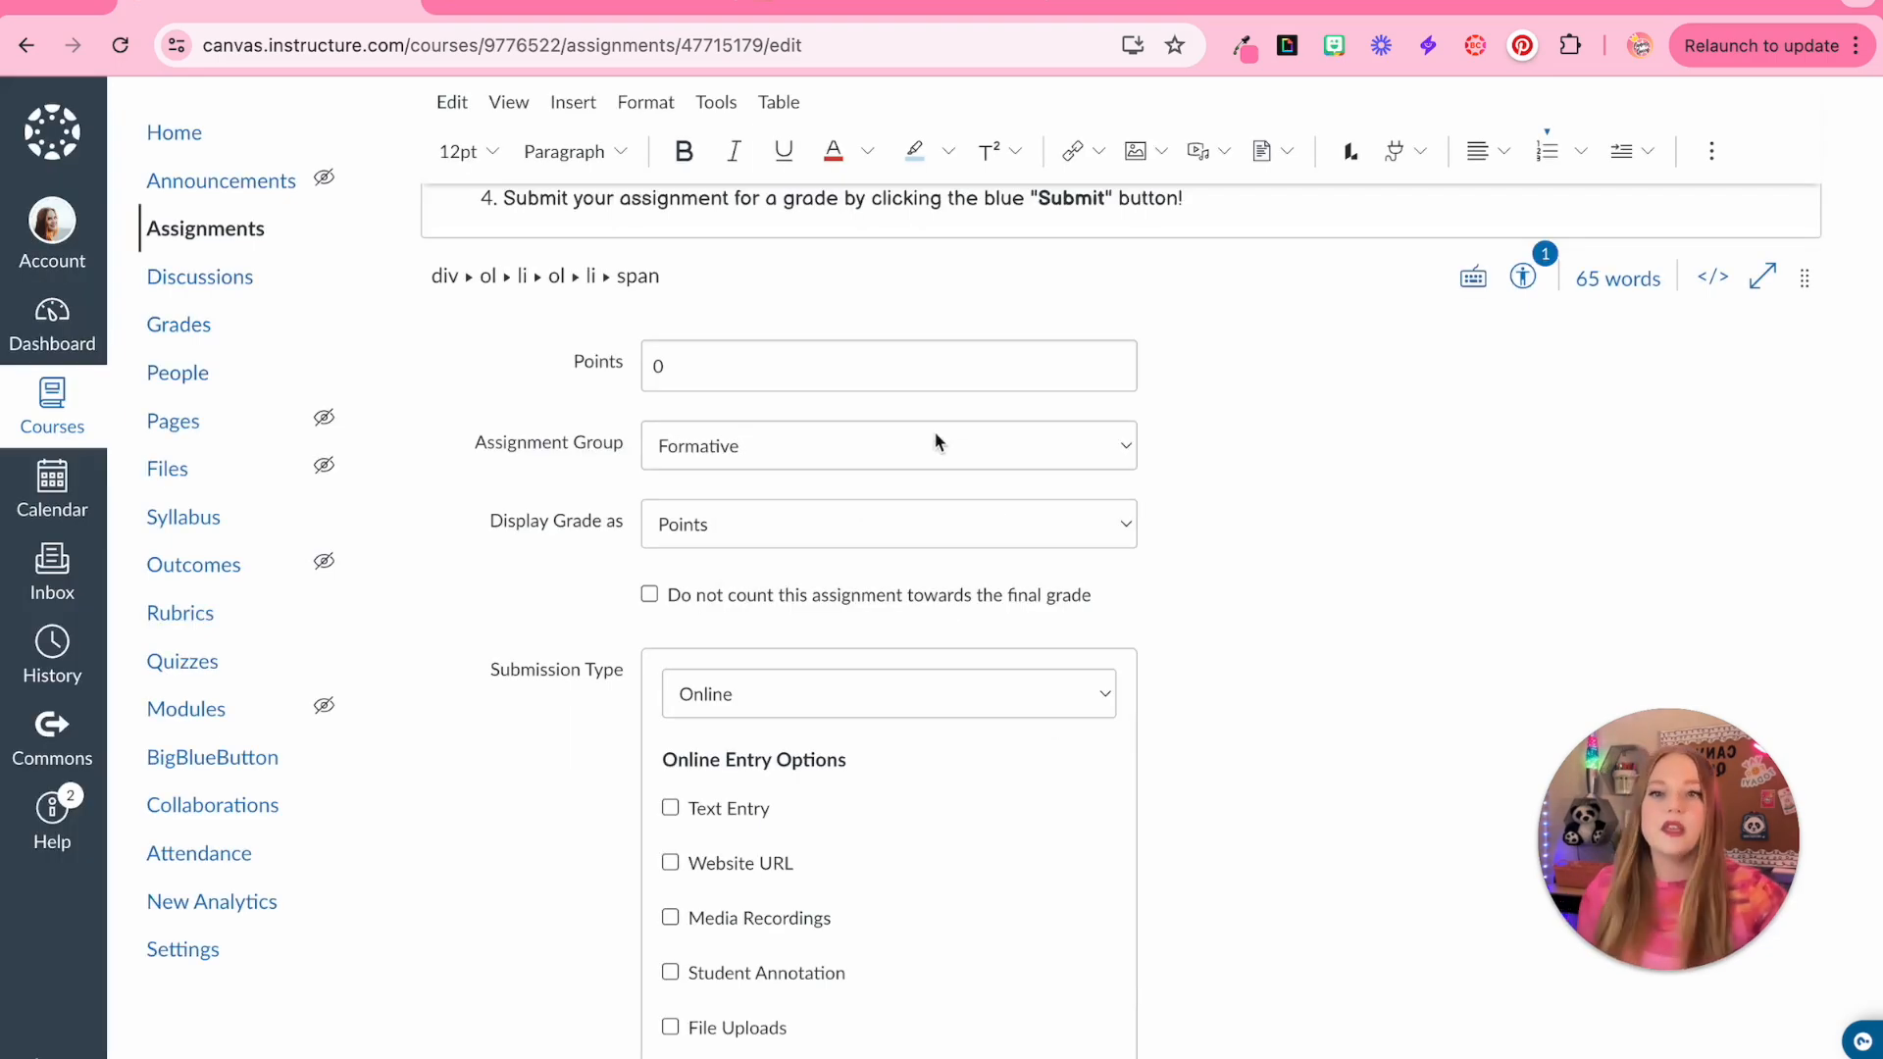
Review the Assignment Group and Display Grade as options without changing them
left_click(879, 444)
left_click(1223, 522)
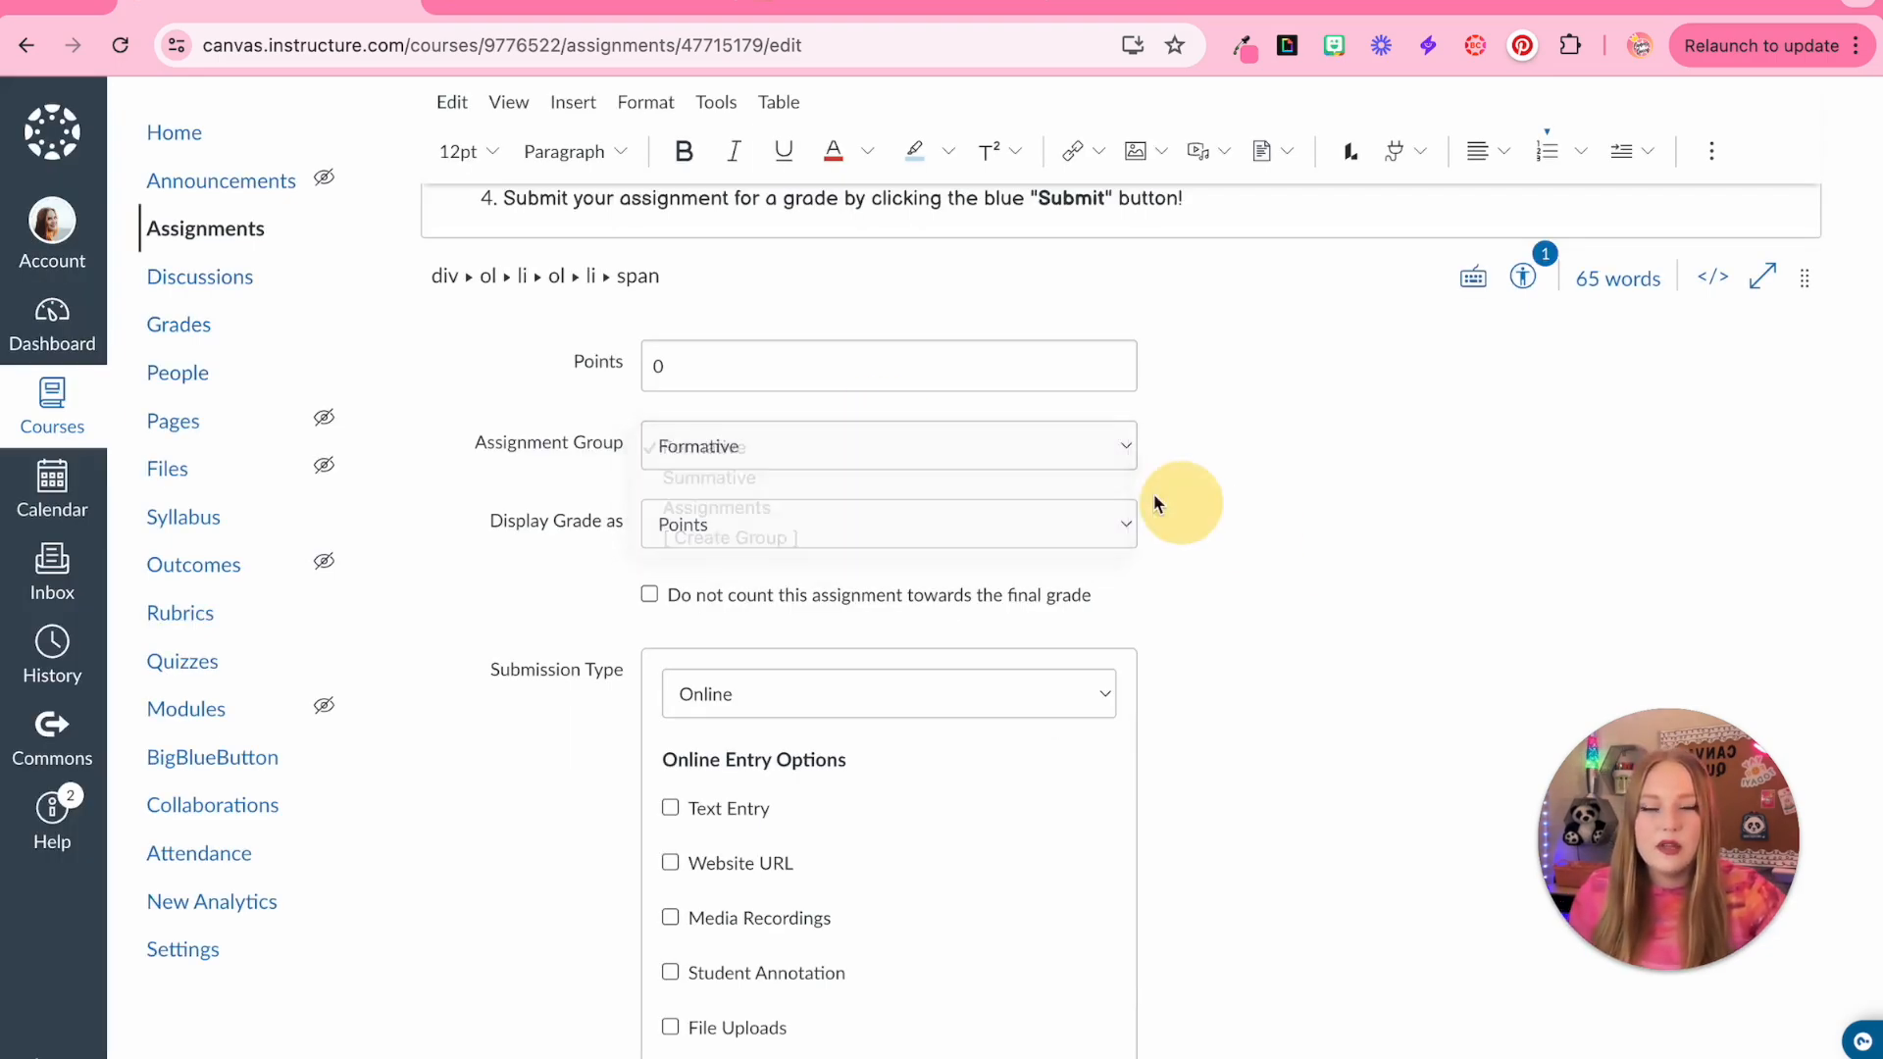
left_click(734, 529)
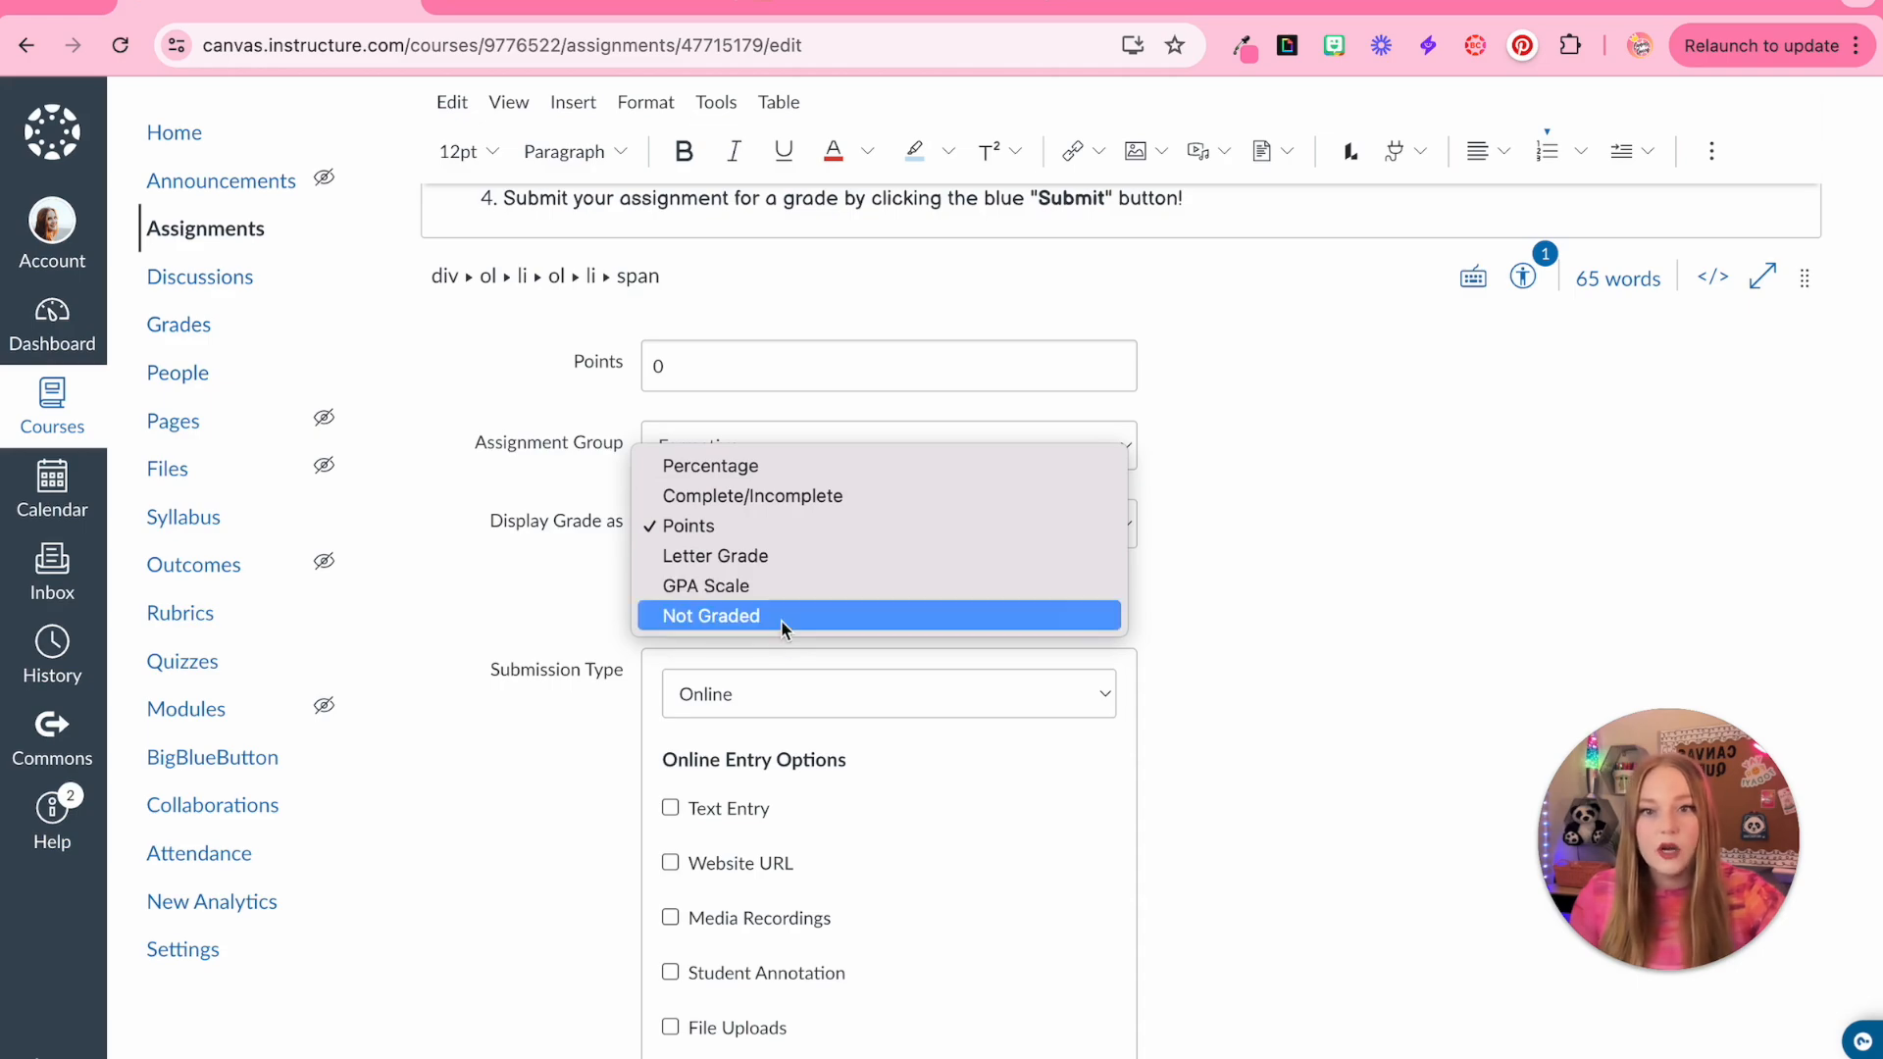
left_click(742, 535)
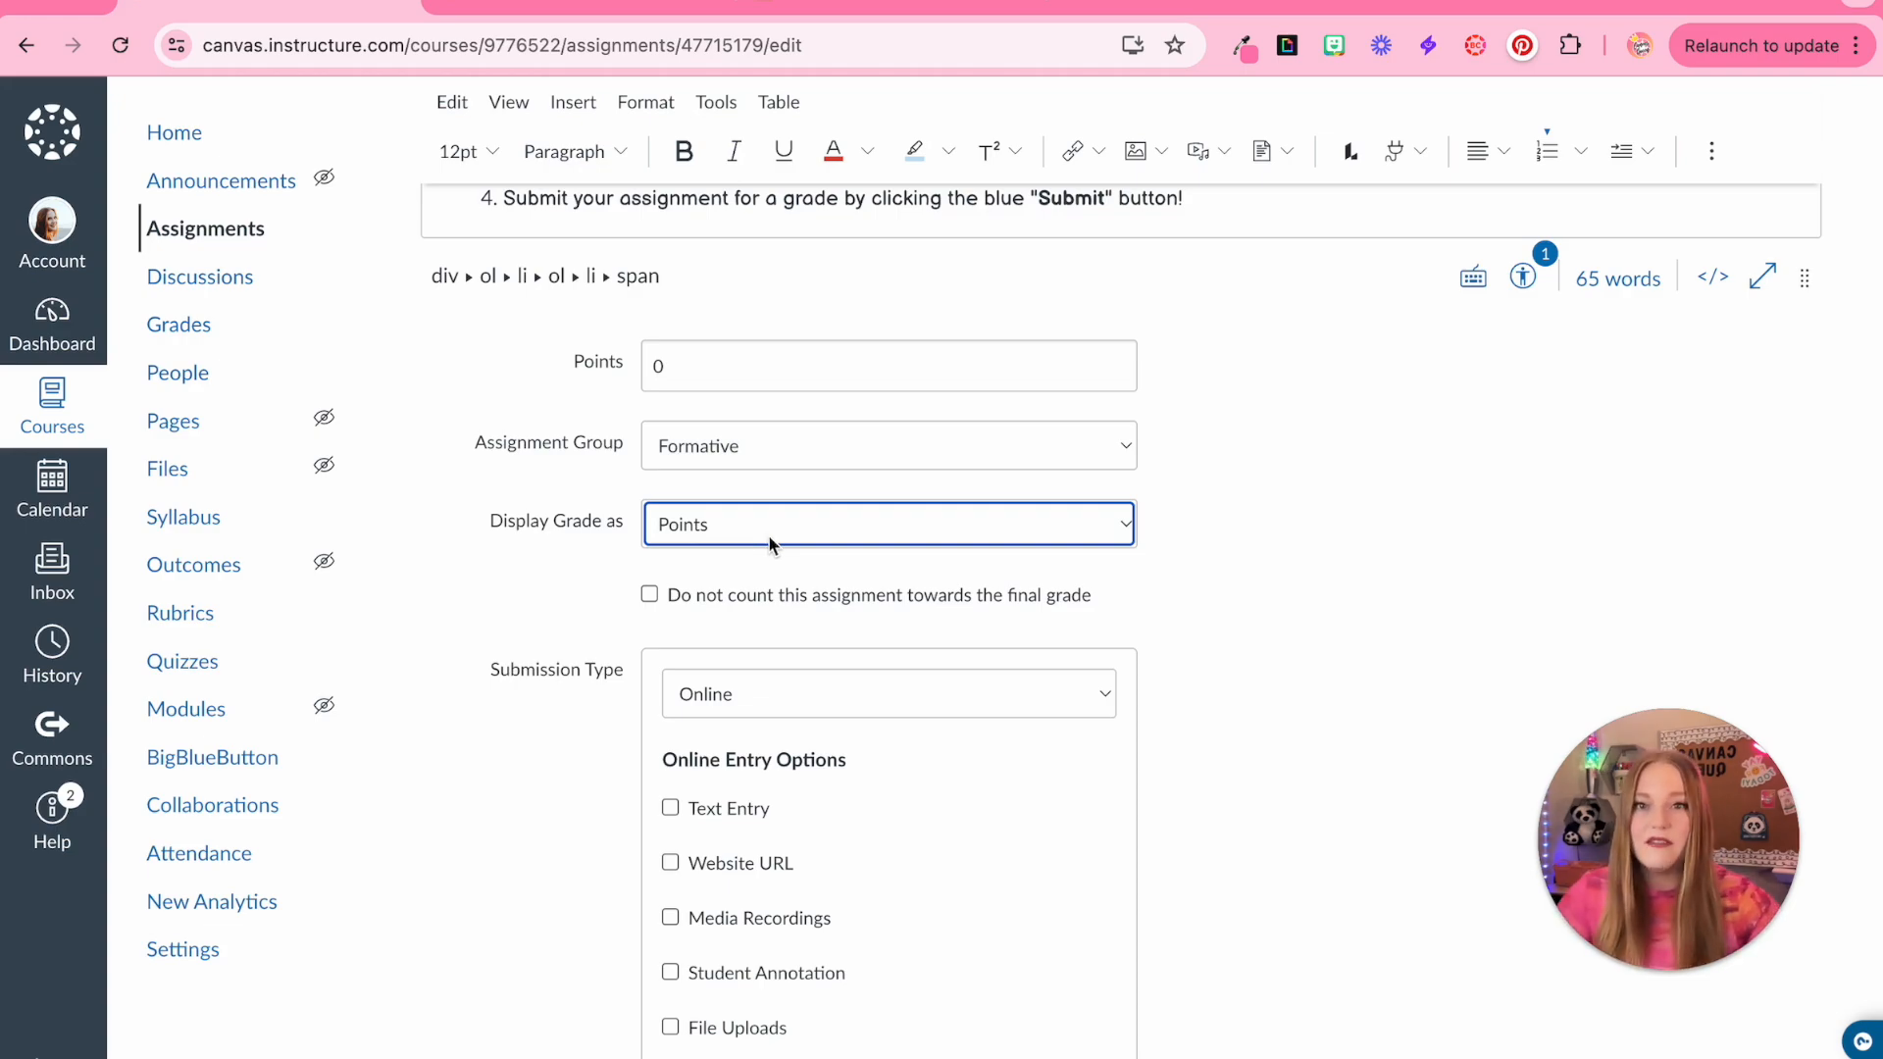
left_click(769, 538)
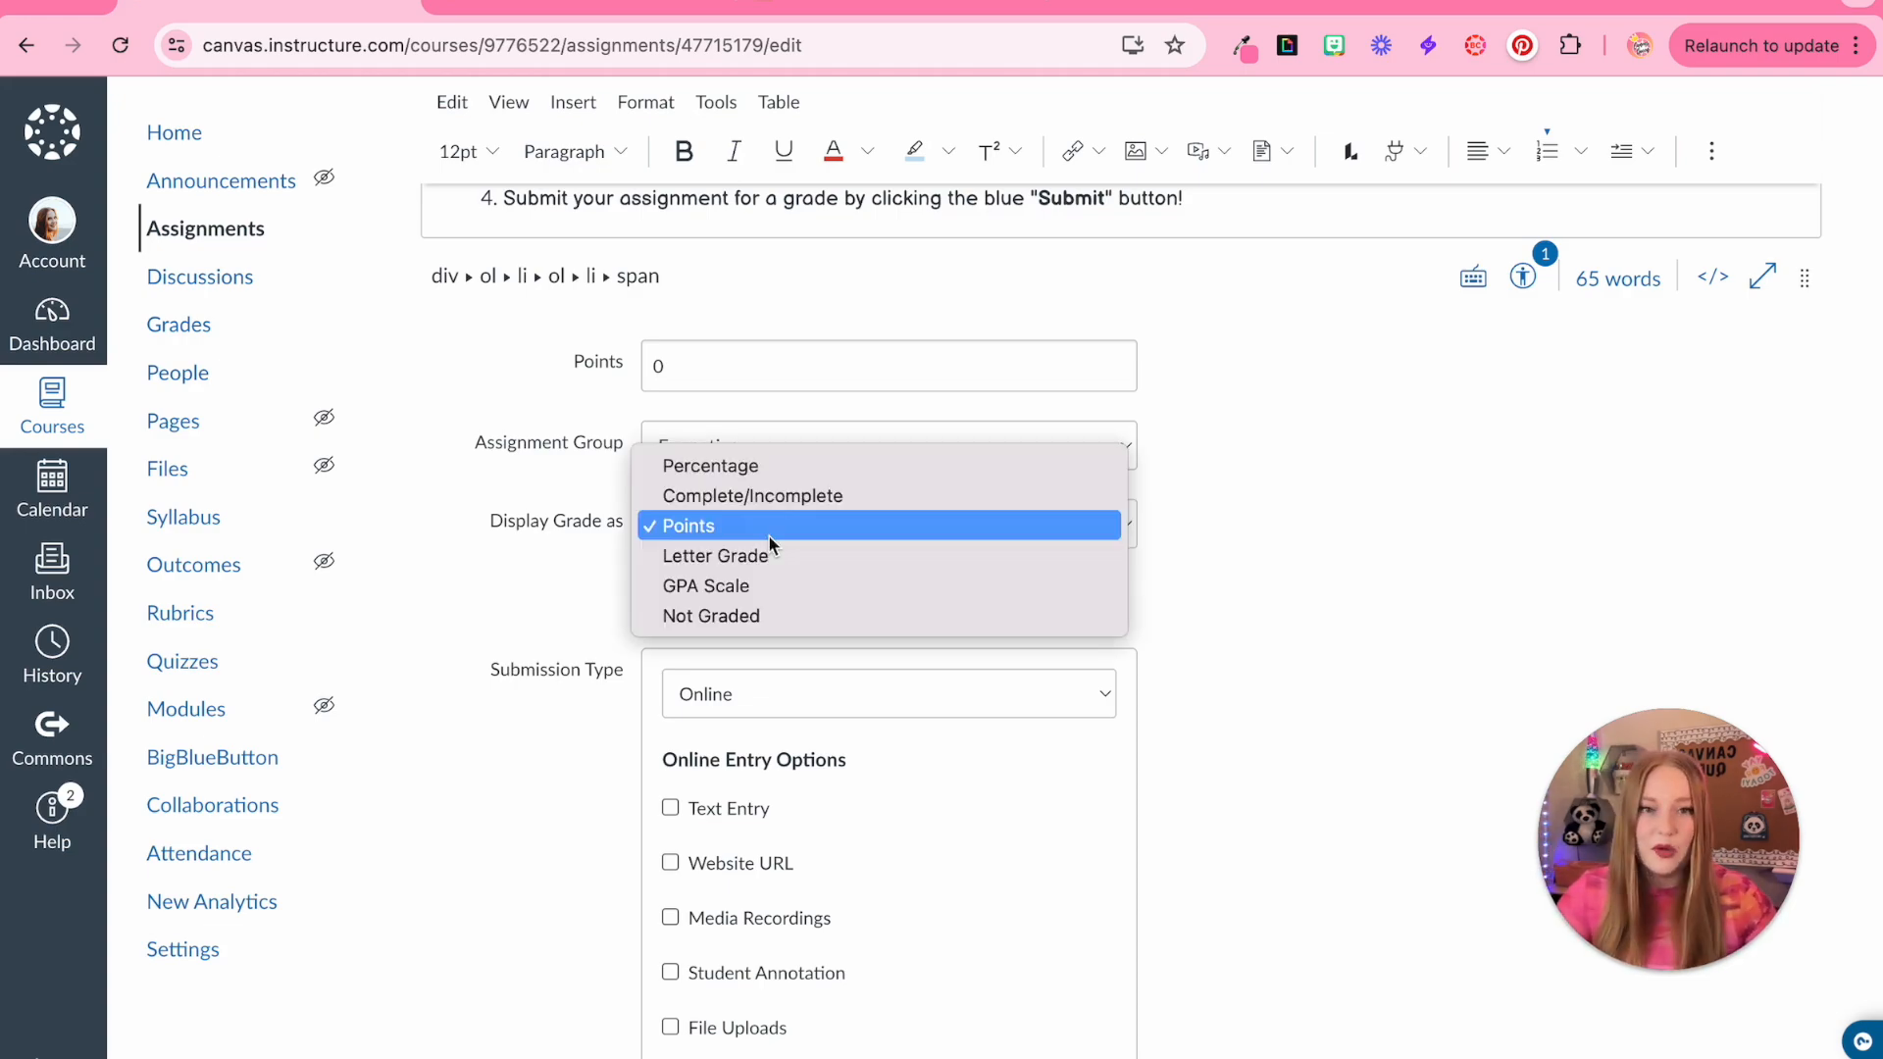
left_click(1368, 609)
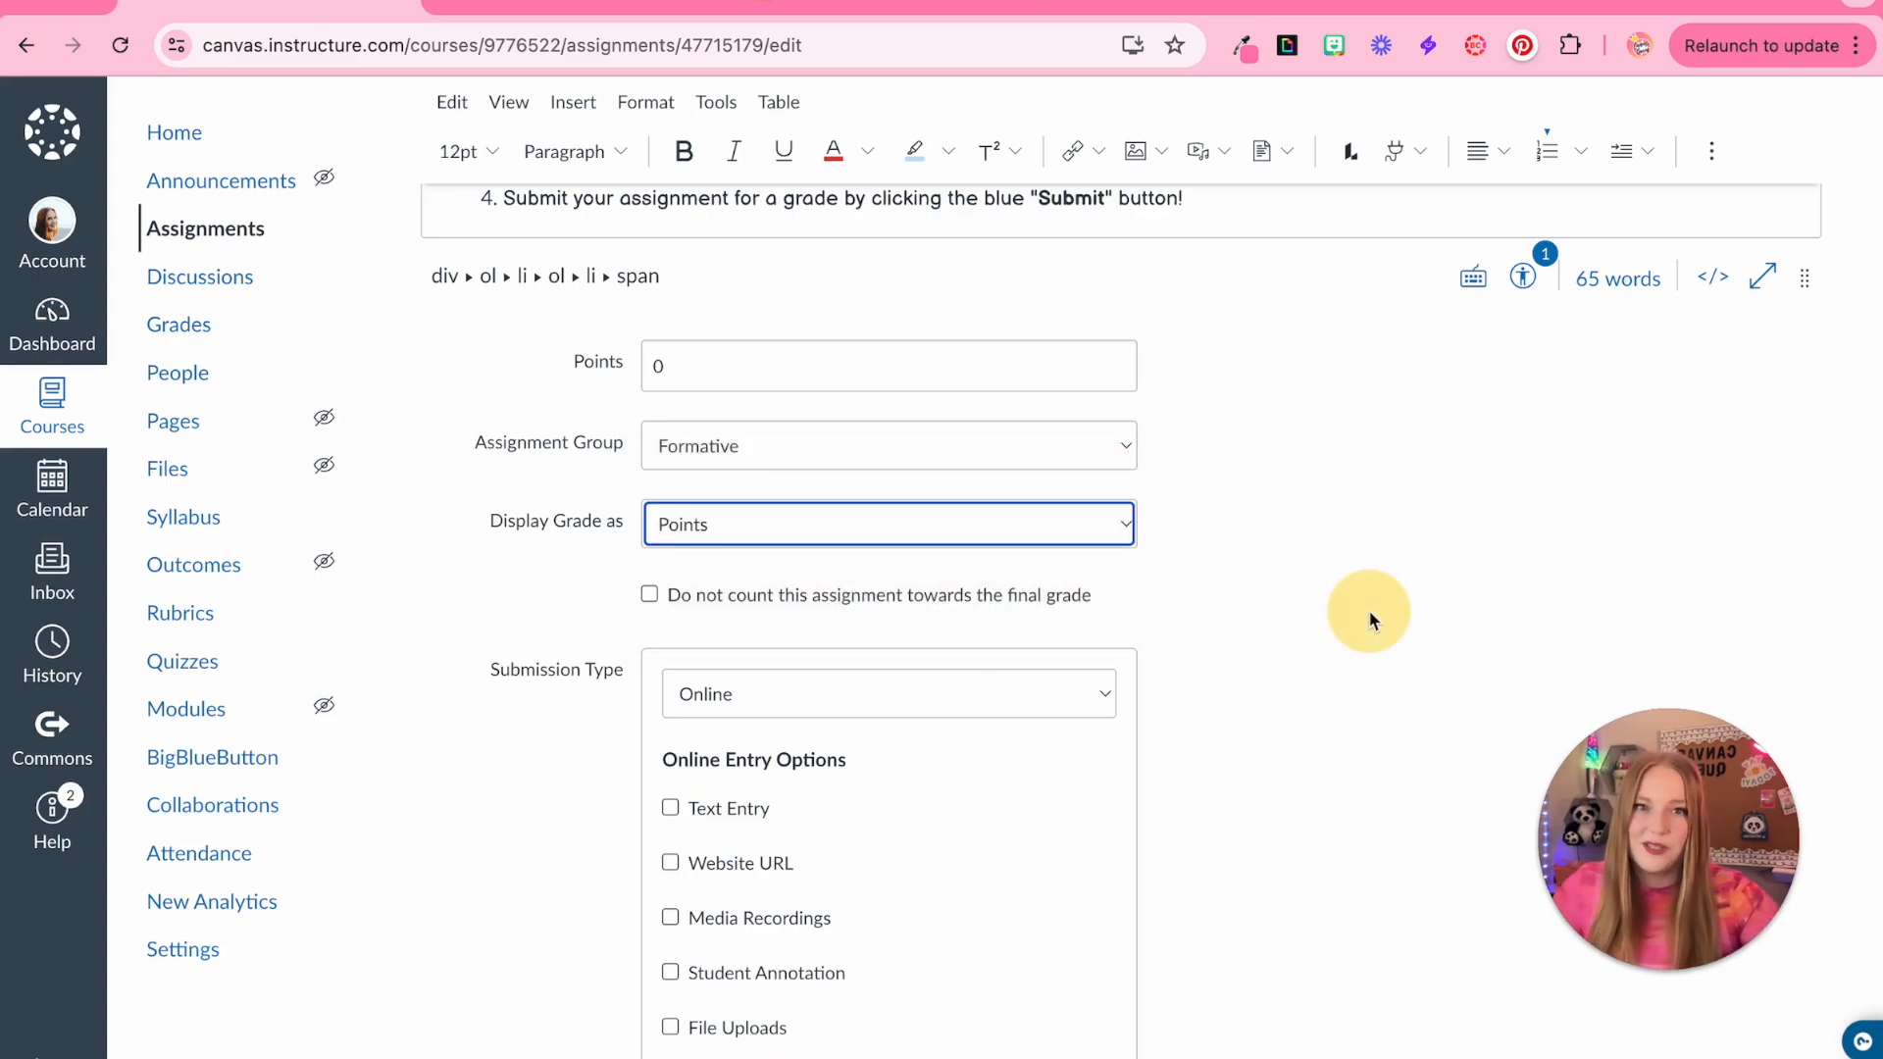
Toggle the option to not count this assignment towards the final grade on and back off
scroll(1369, 609, "down", 3)
left_click(730, 373)
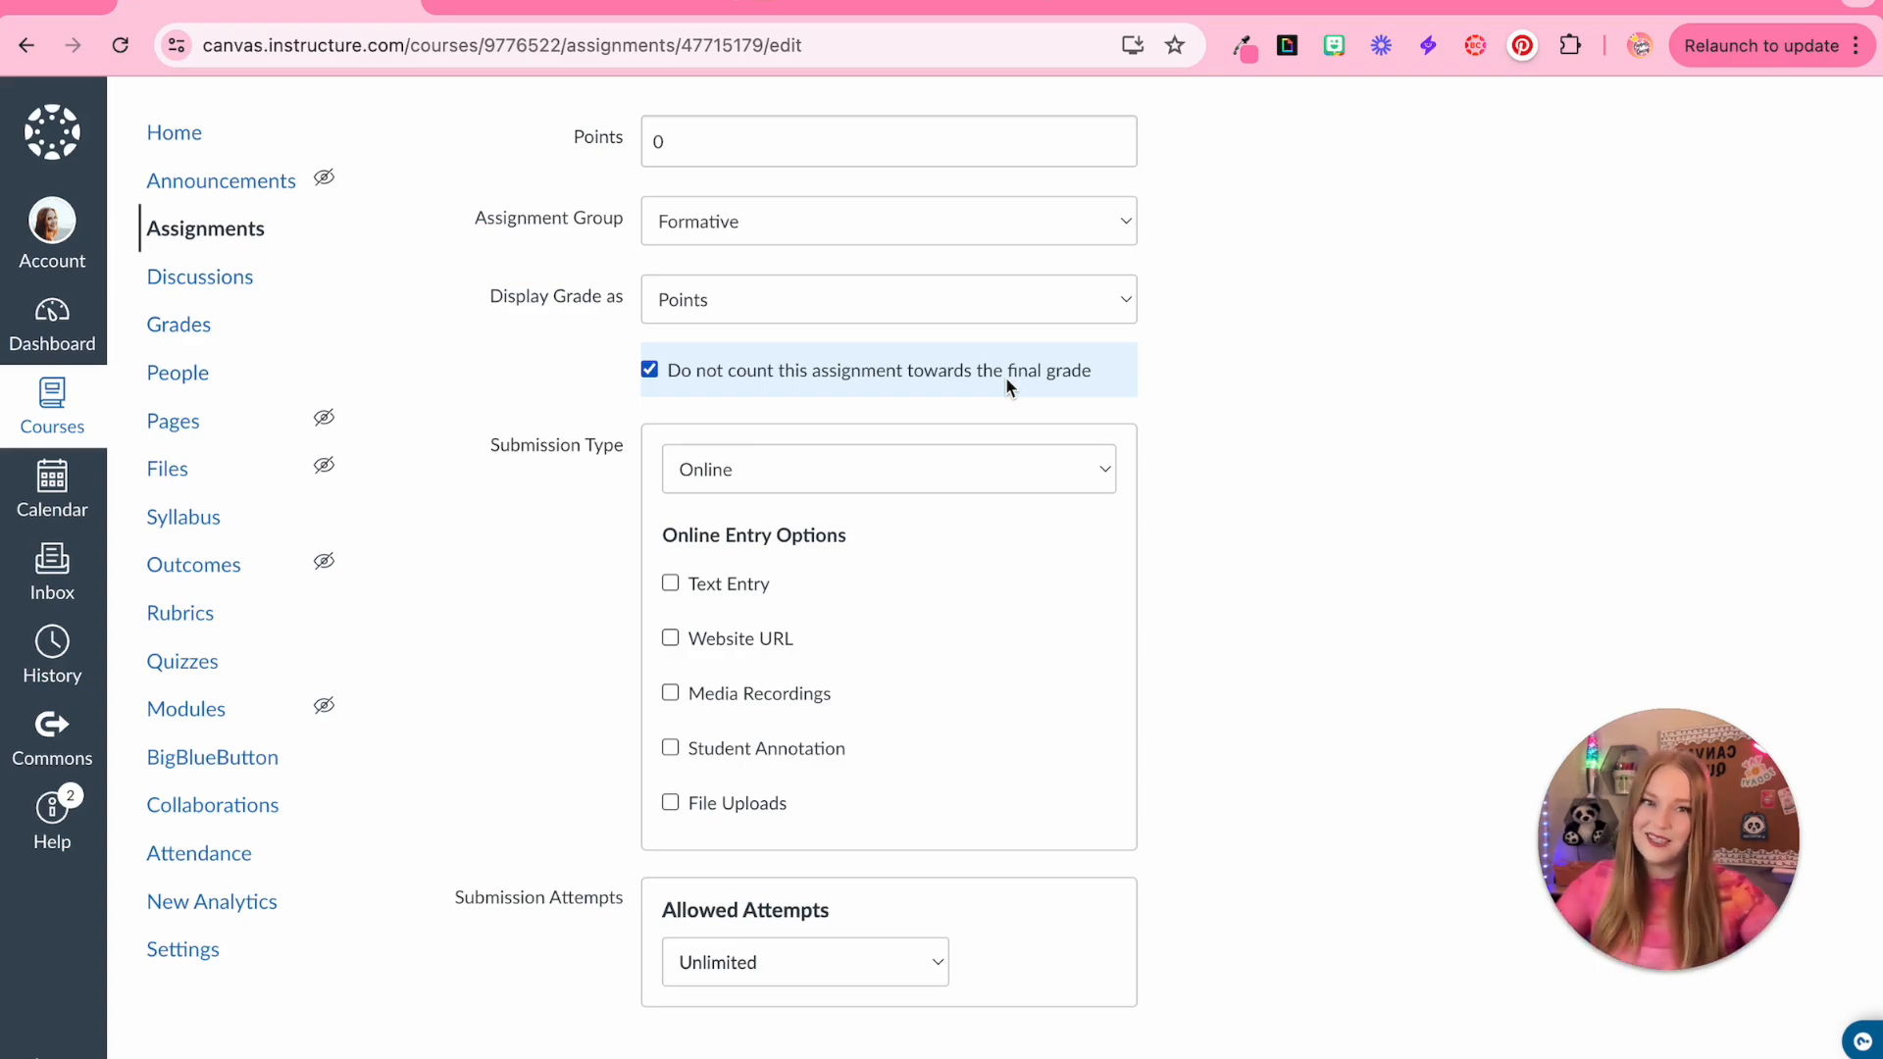
left_click(1097, 387)
scroll(1375, 502, "down", 3)
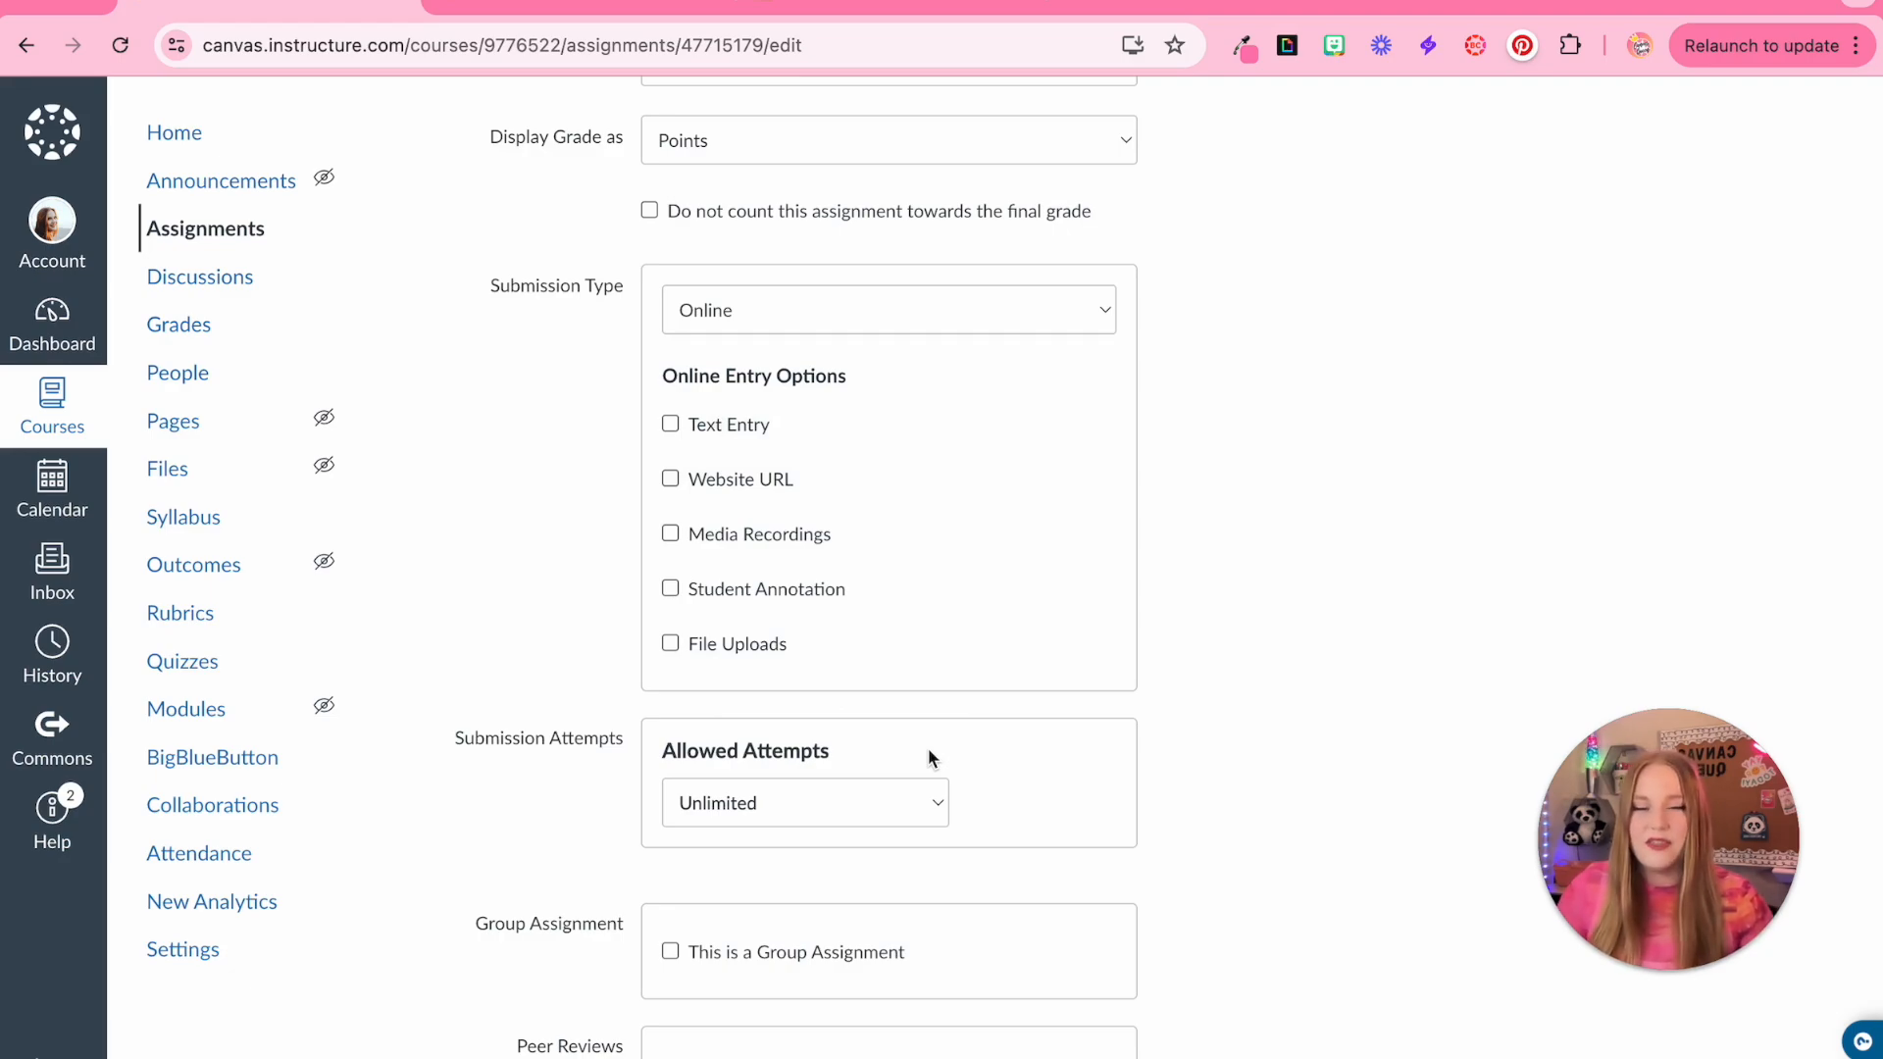
Enable Text Entry as the assignment's online entry option
left_click(793, 426)
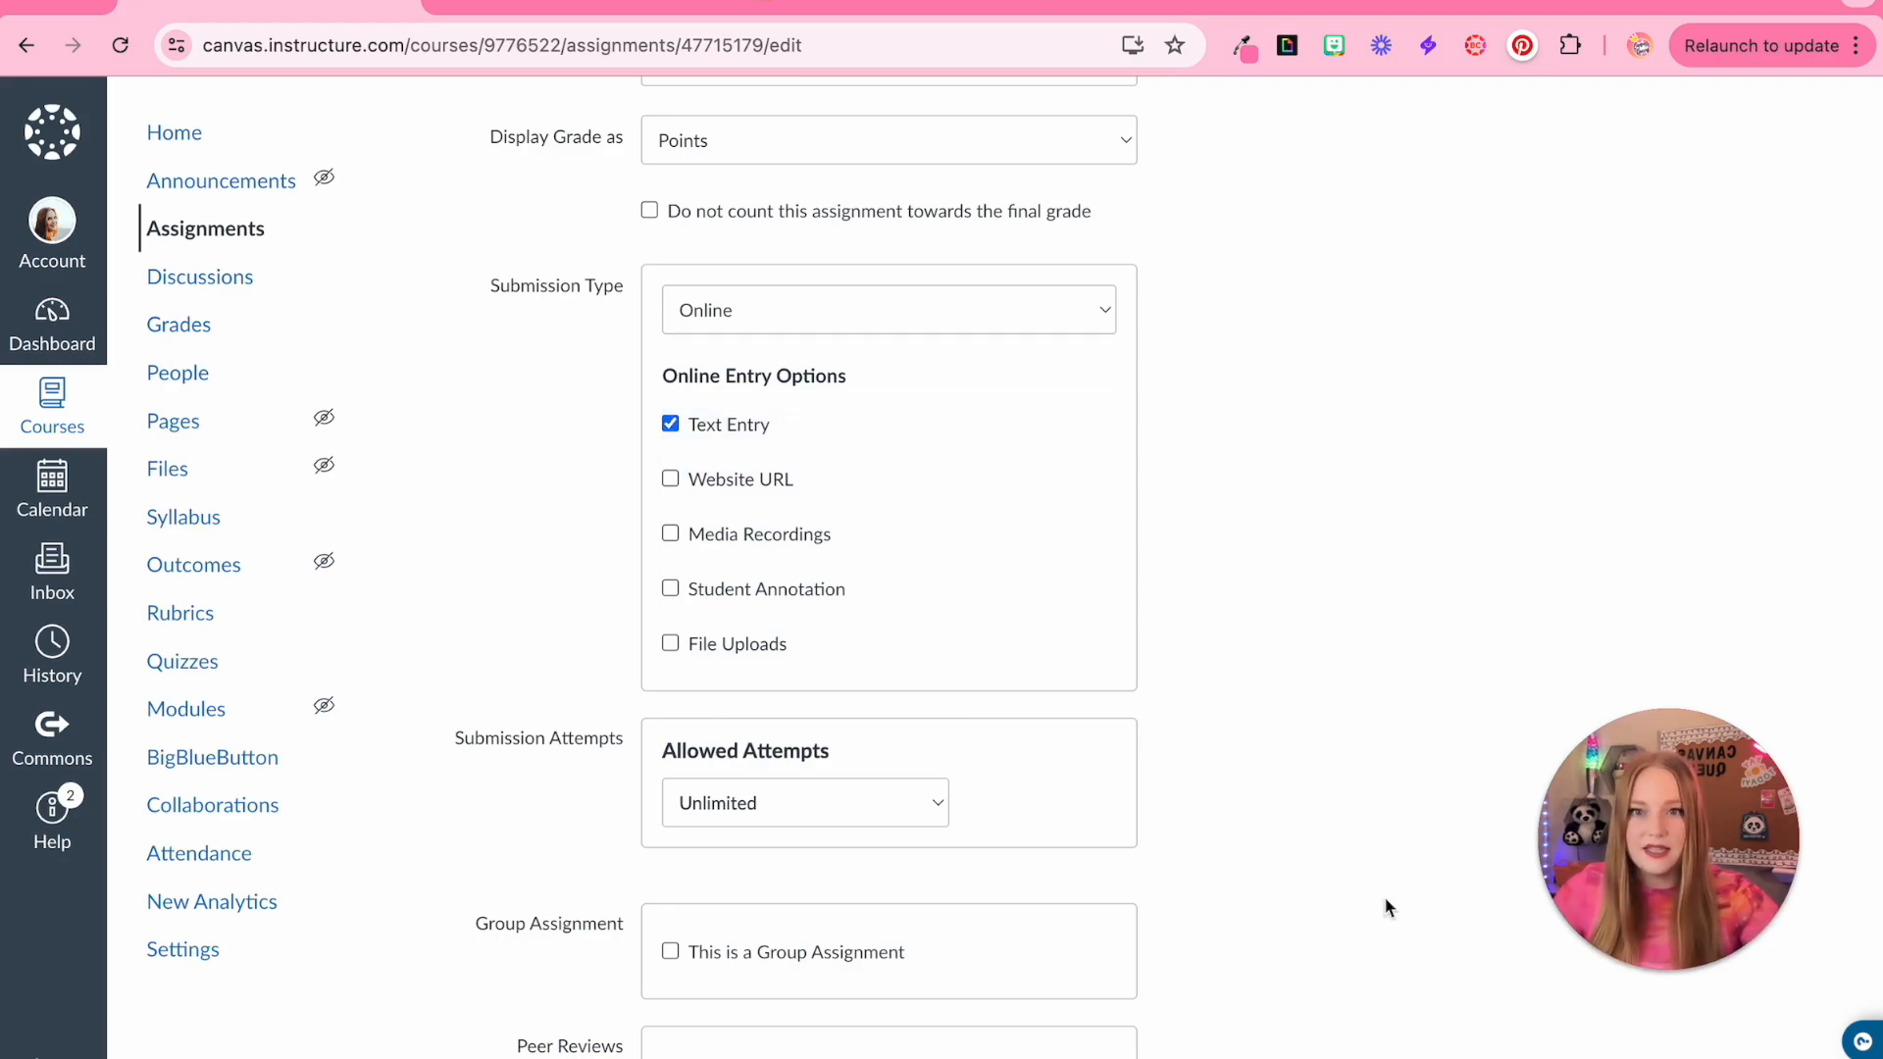
scroll(714, 554, "down", 3)
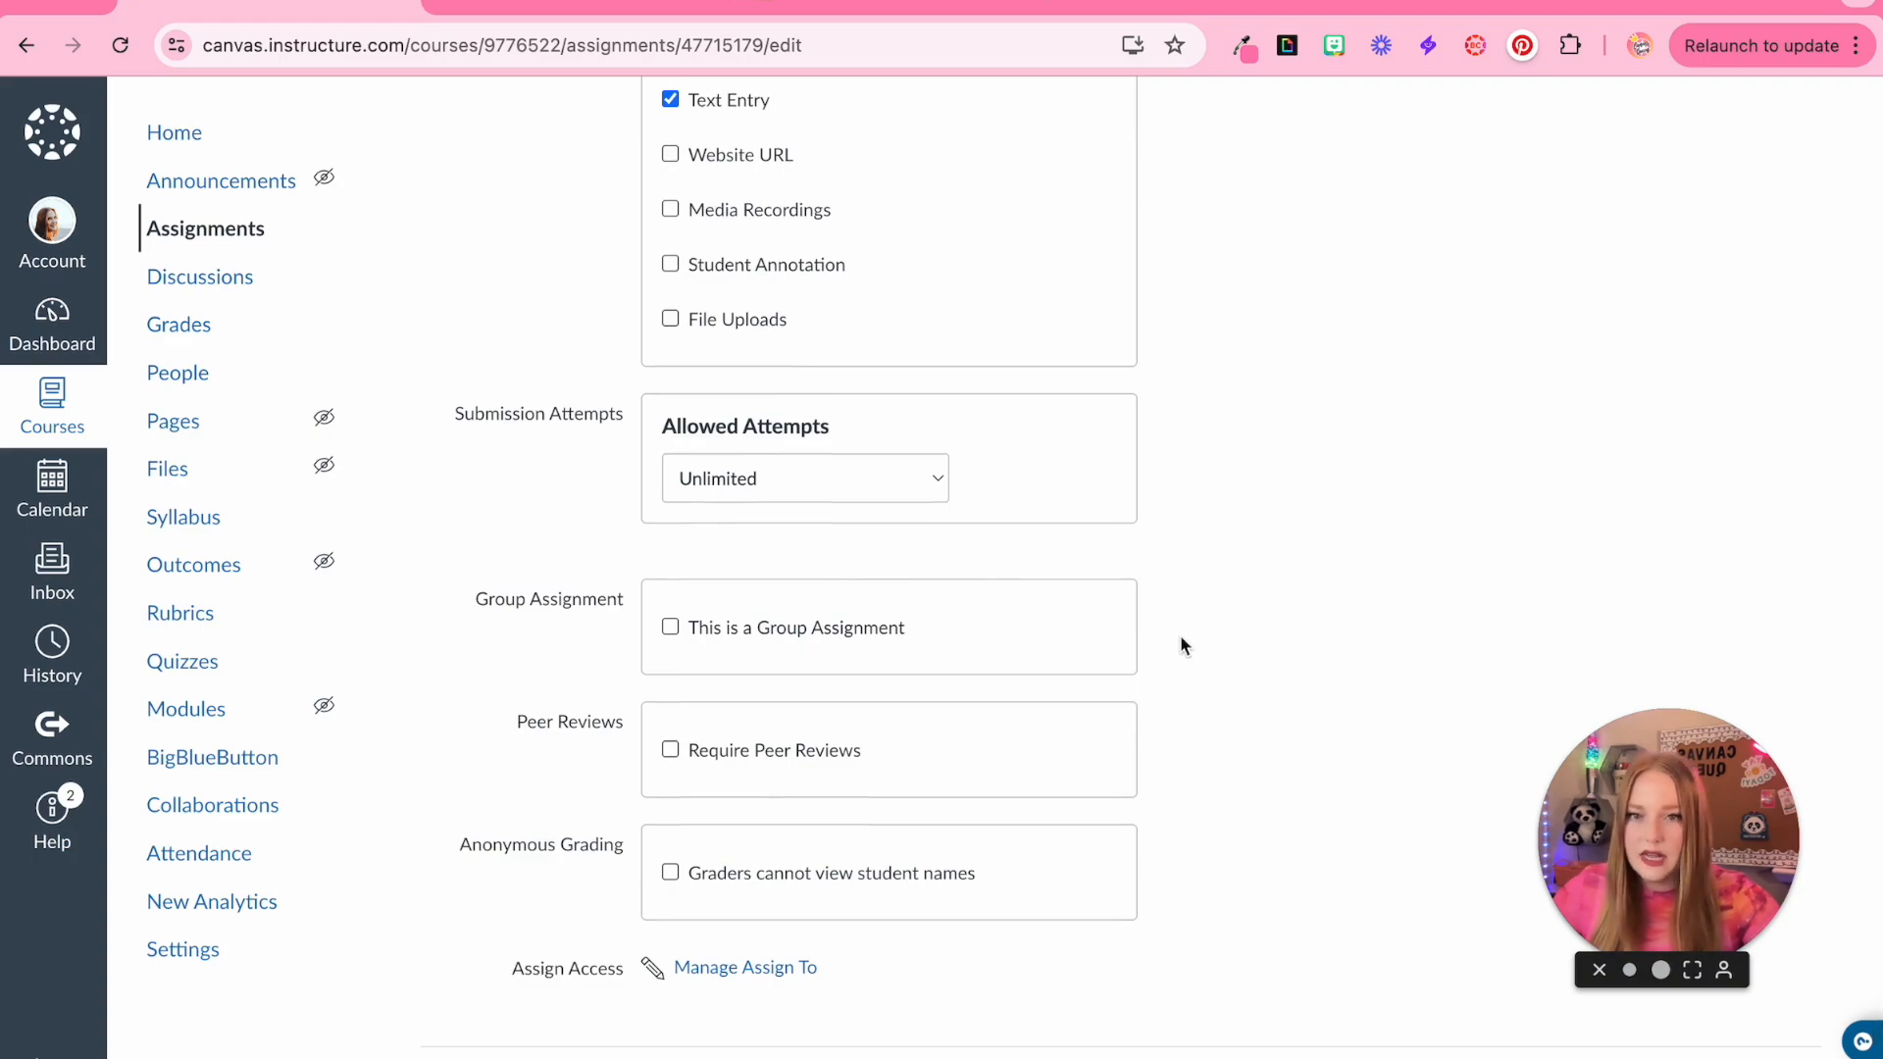
scroll(1184, 645, "down", 1)
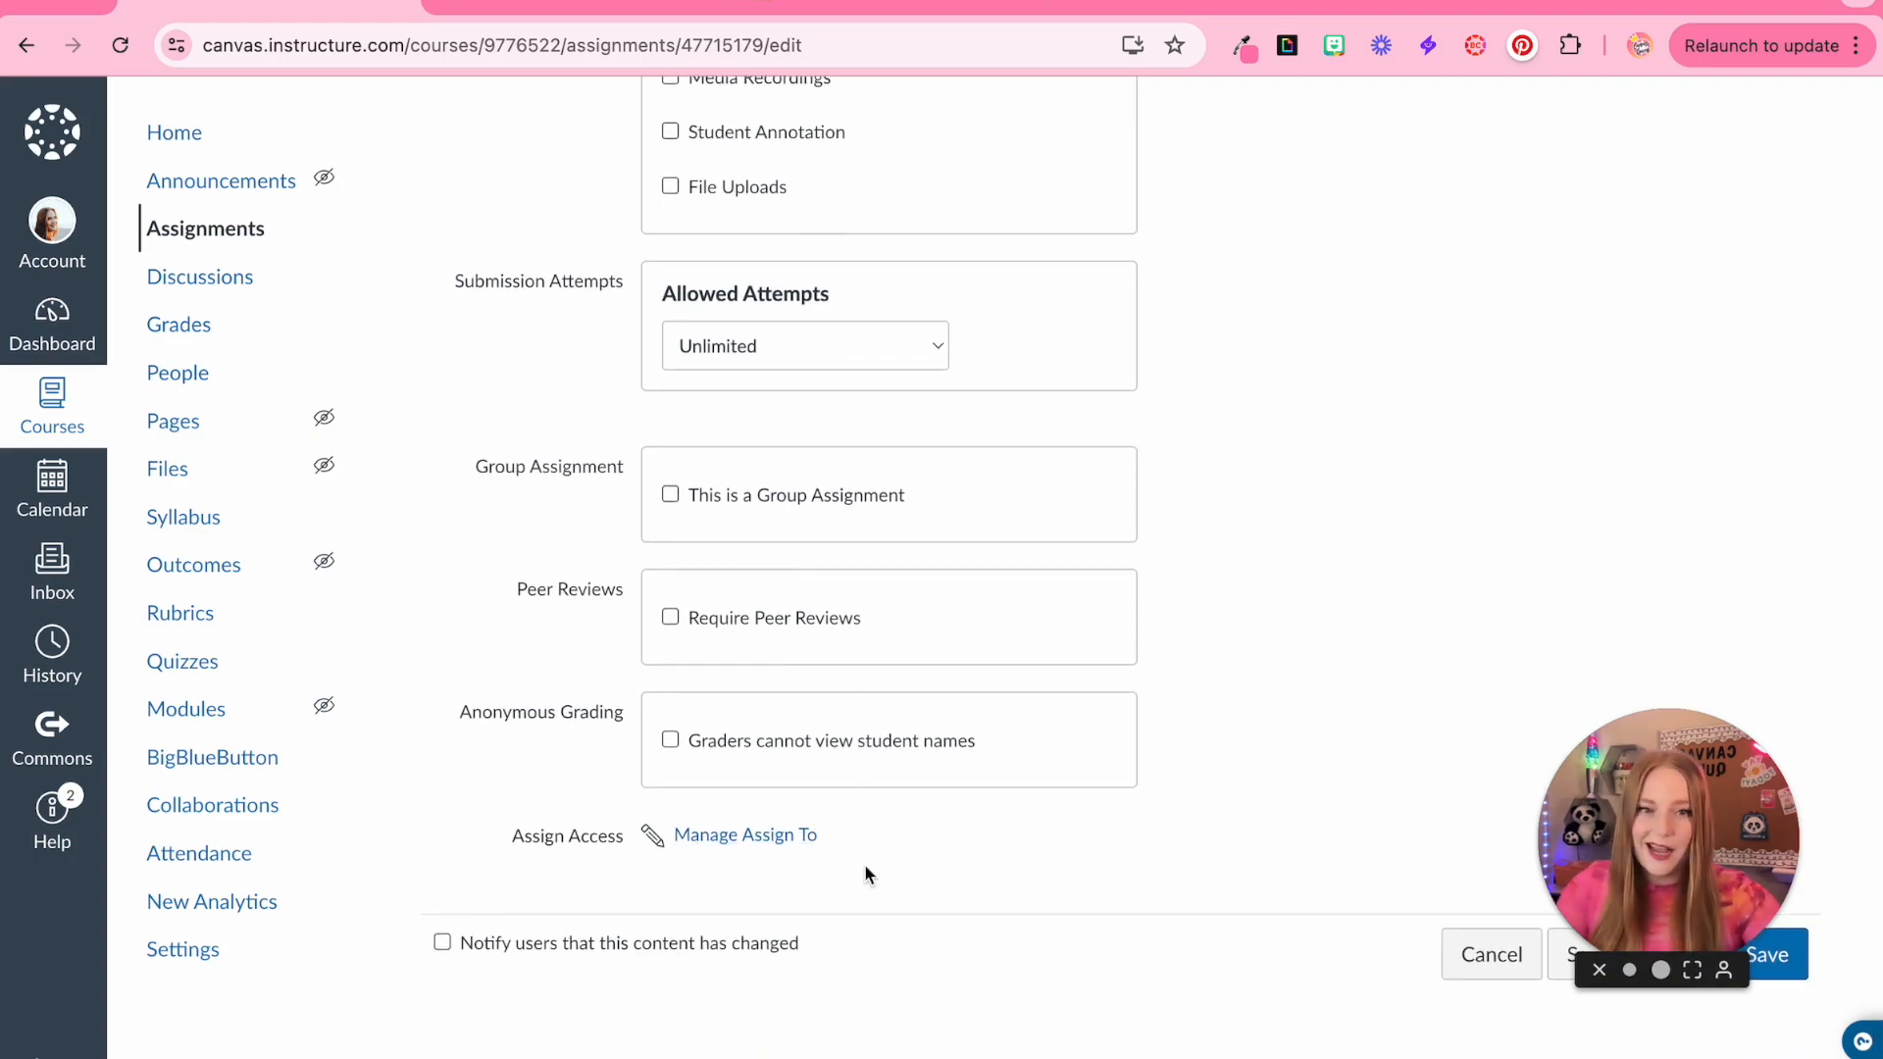
scroll(866, 873, "up", 5)
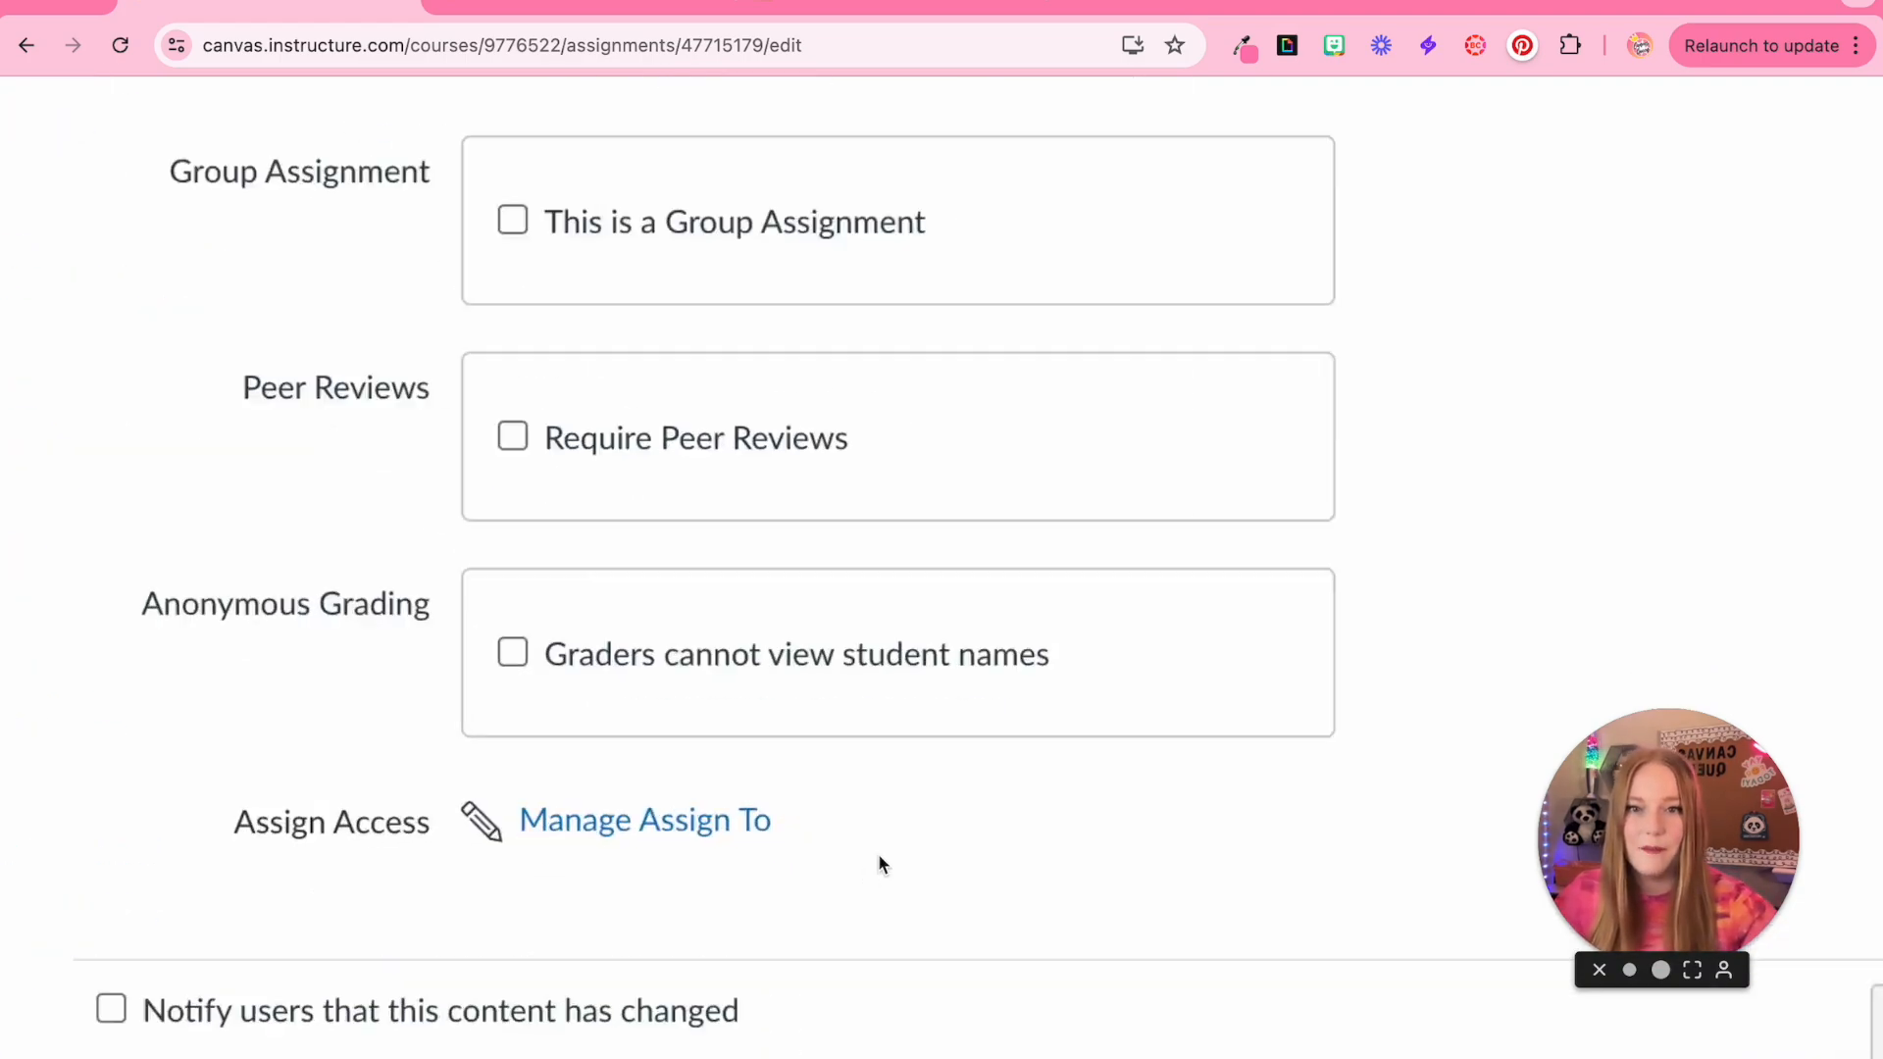
scroll(880, 861, "down", 5)
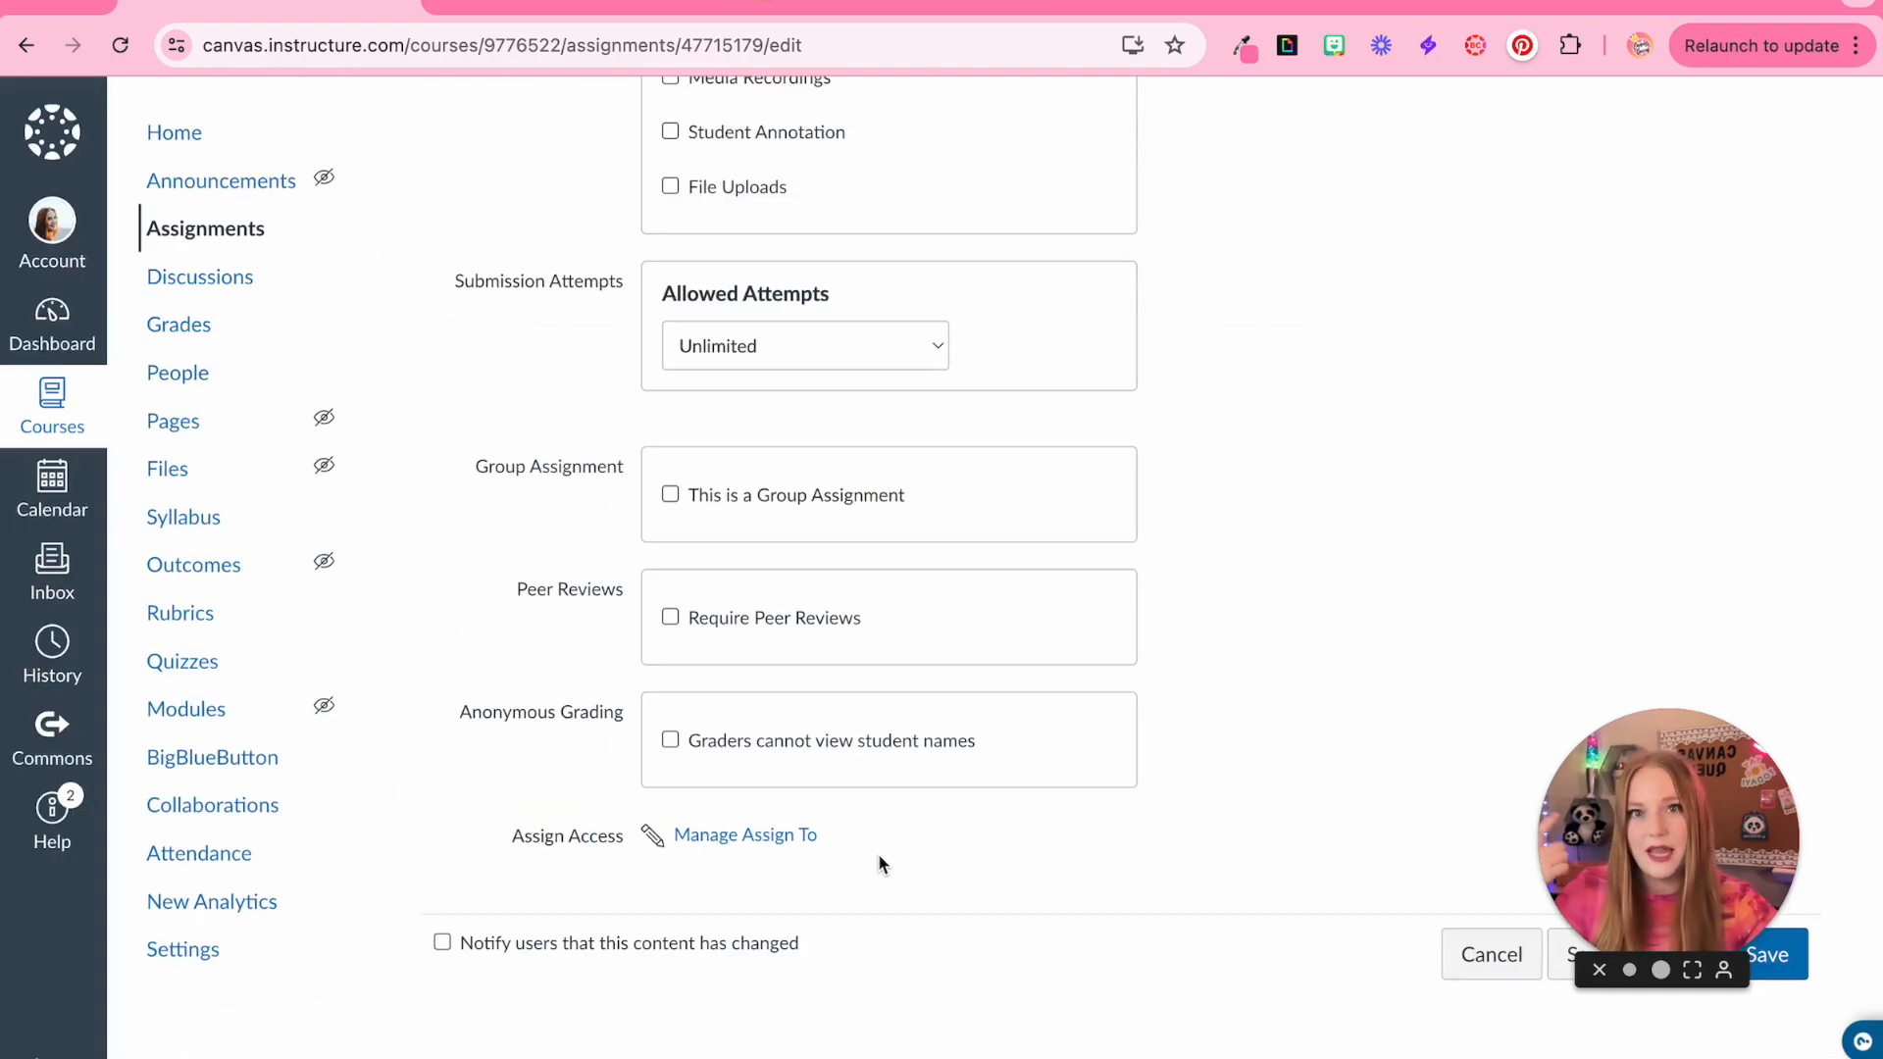
Try to assign the assignment to period 1 in the Manage Assign To settings
left_click(753, 839)
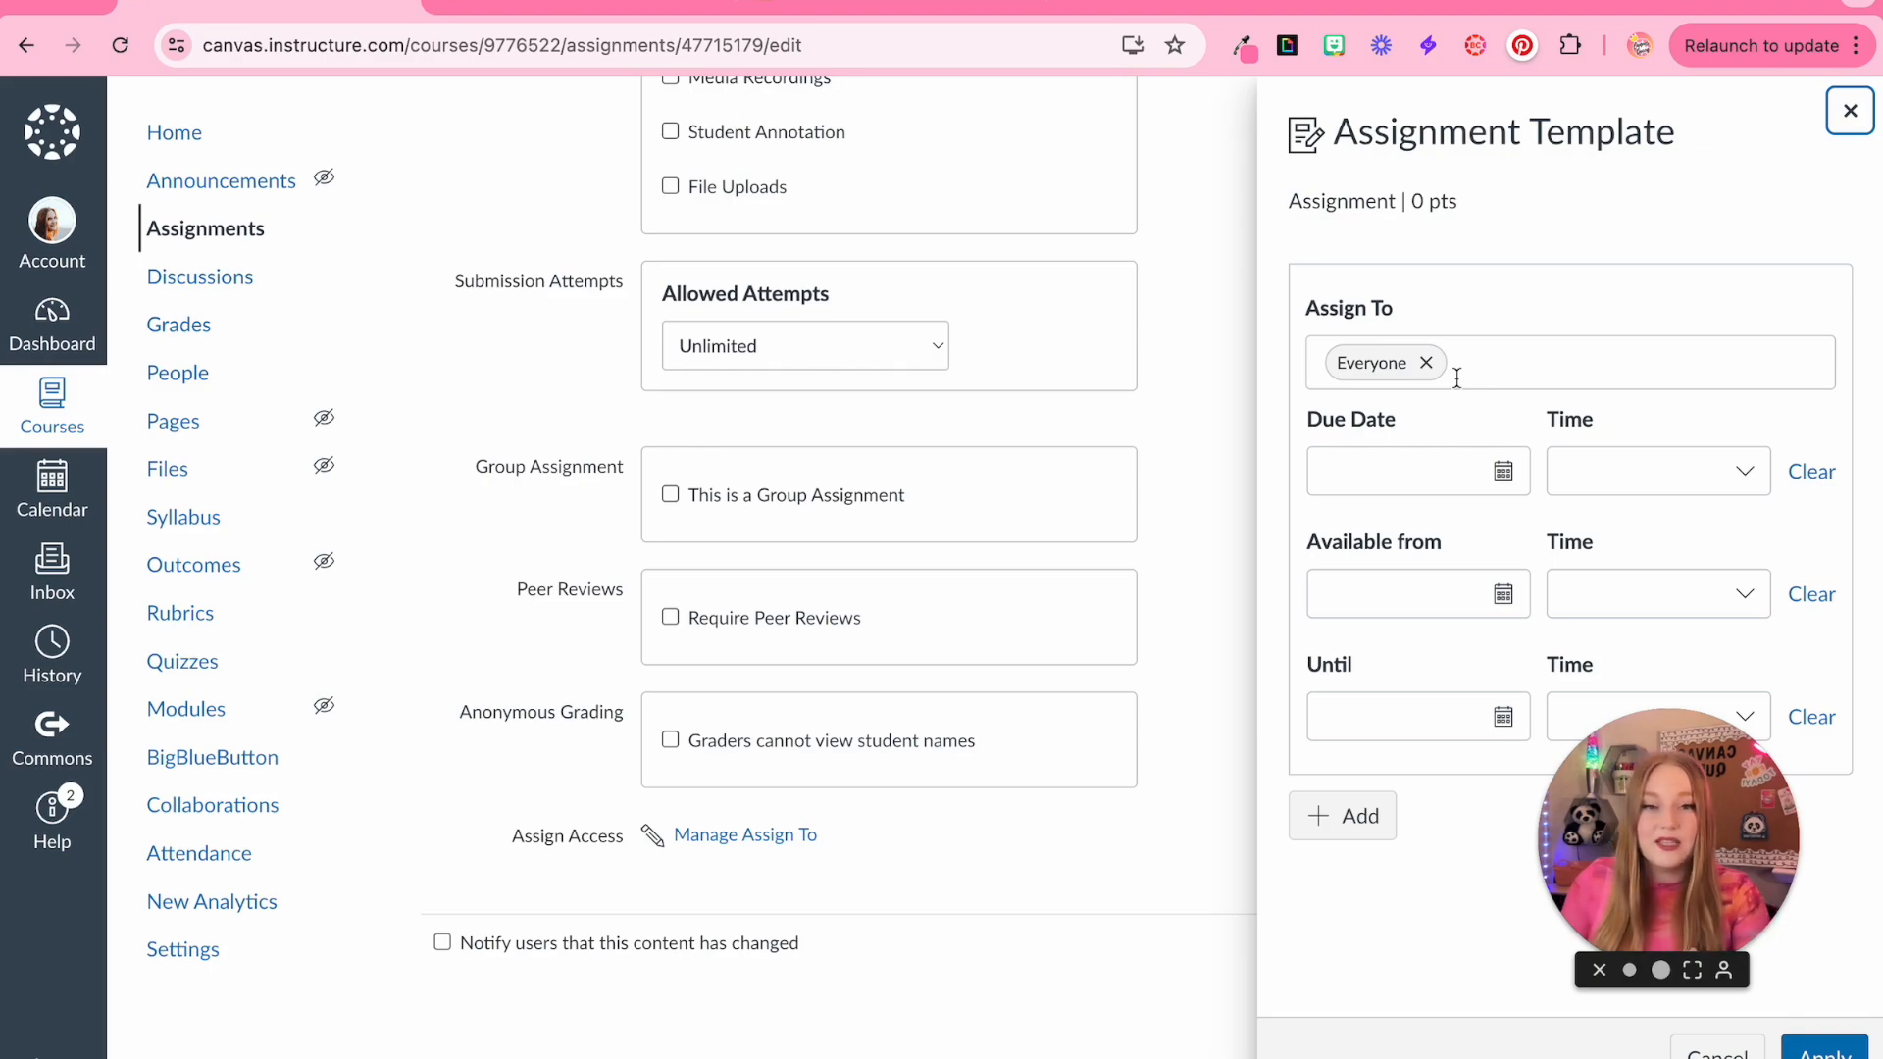
left_click(1687, 241)
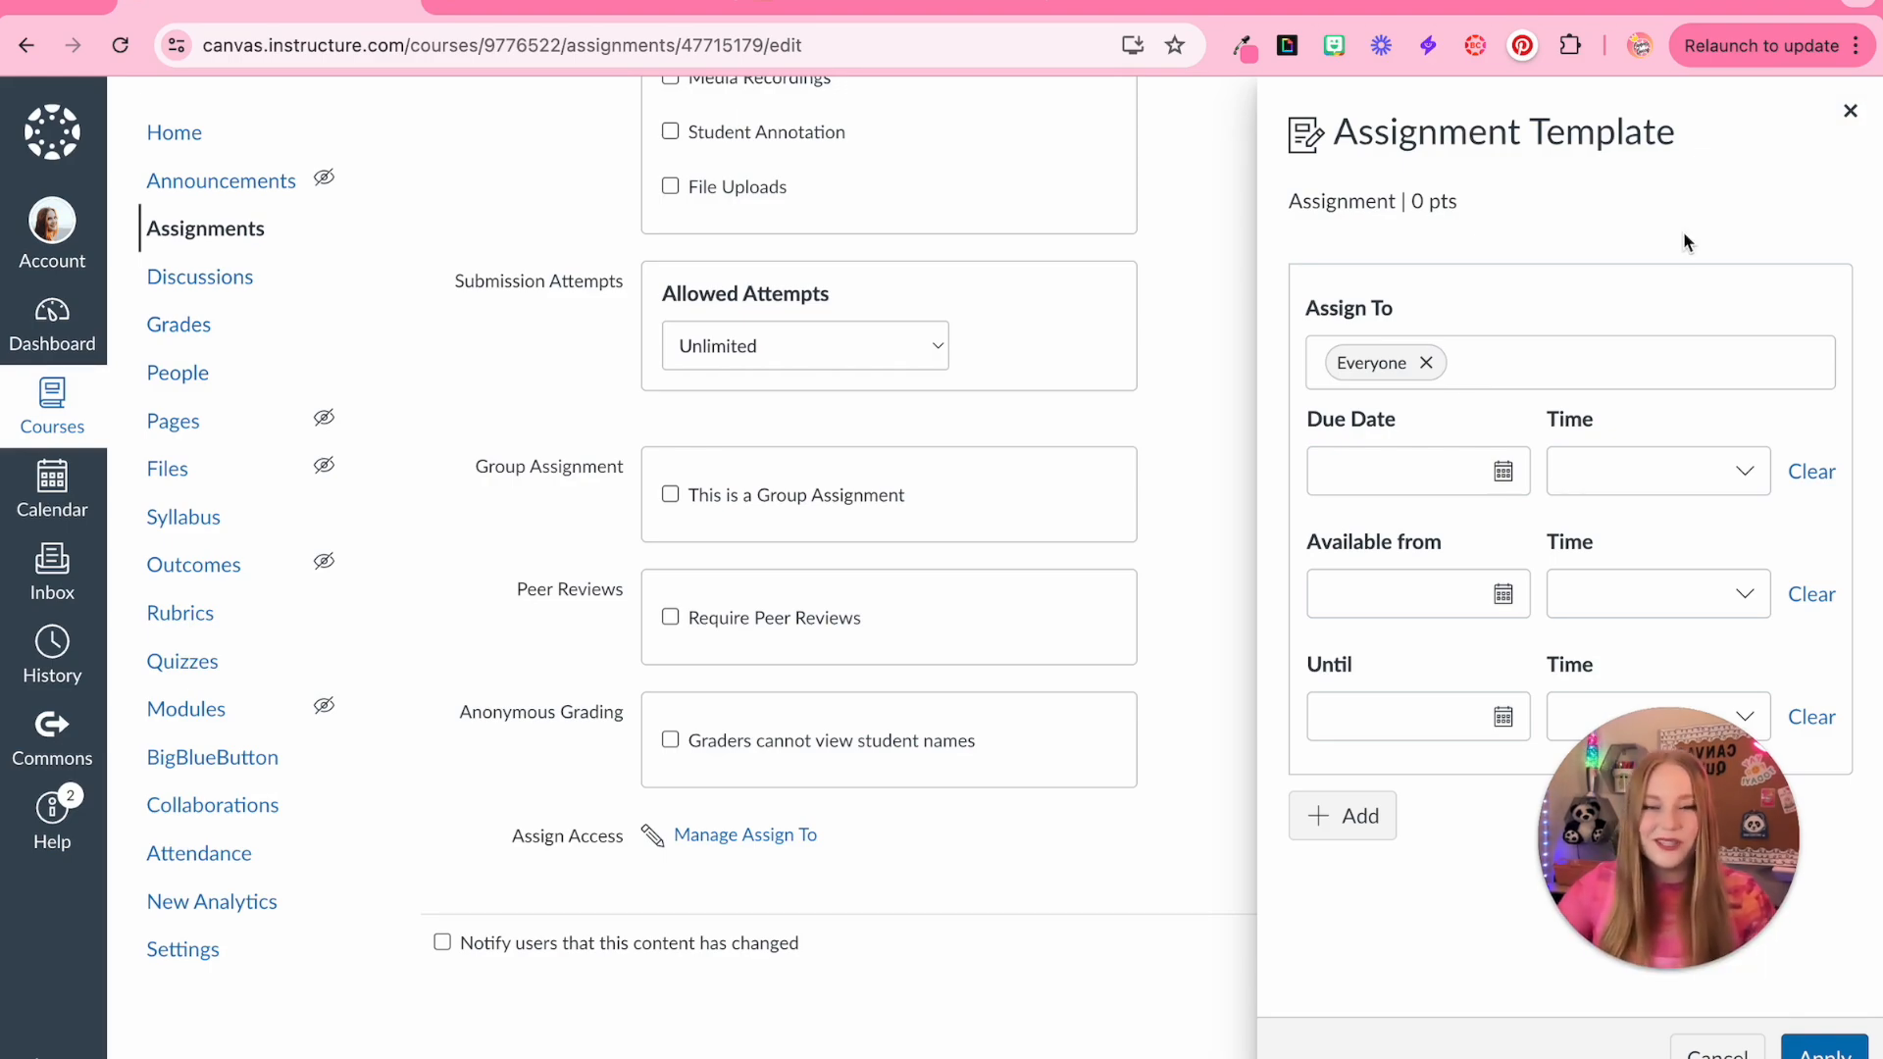
left_click(1658, 359)
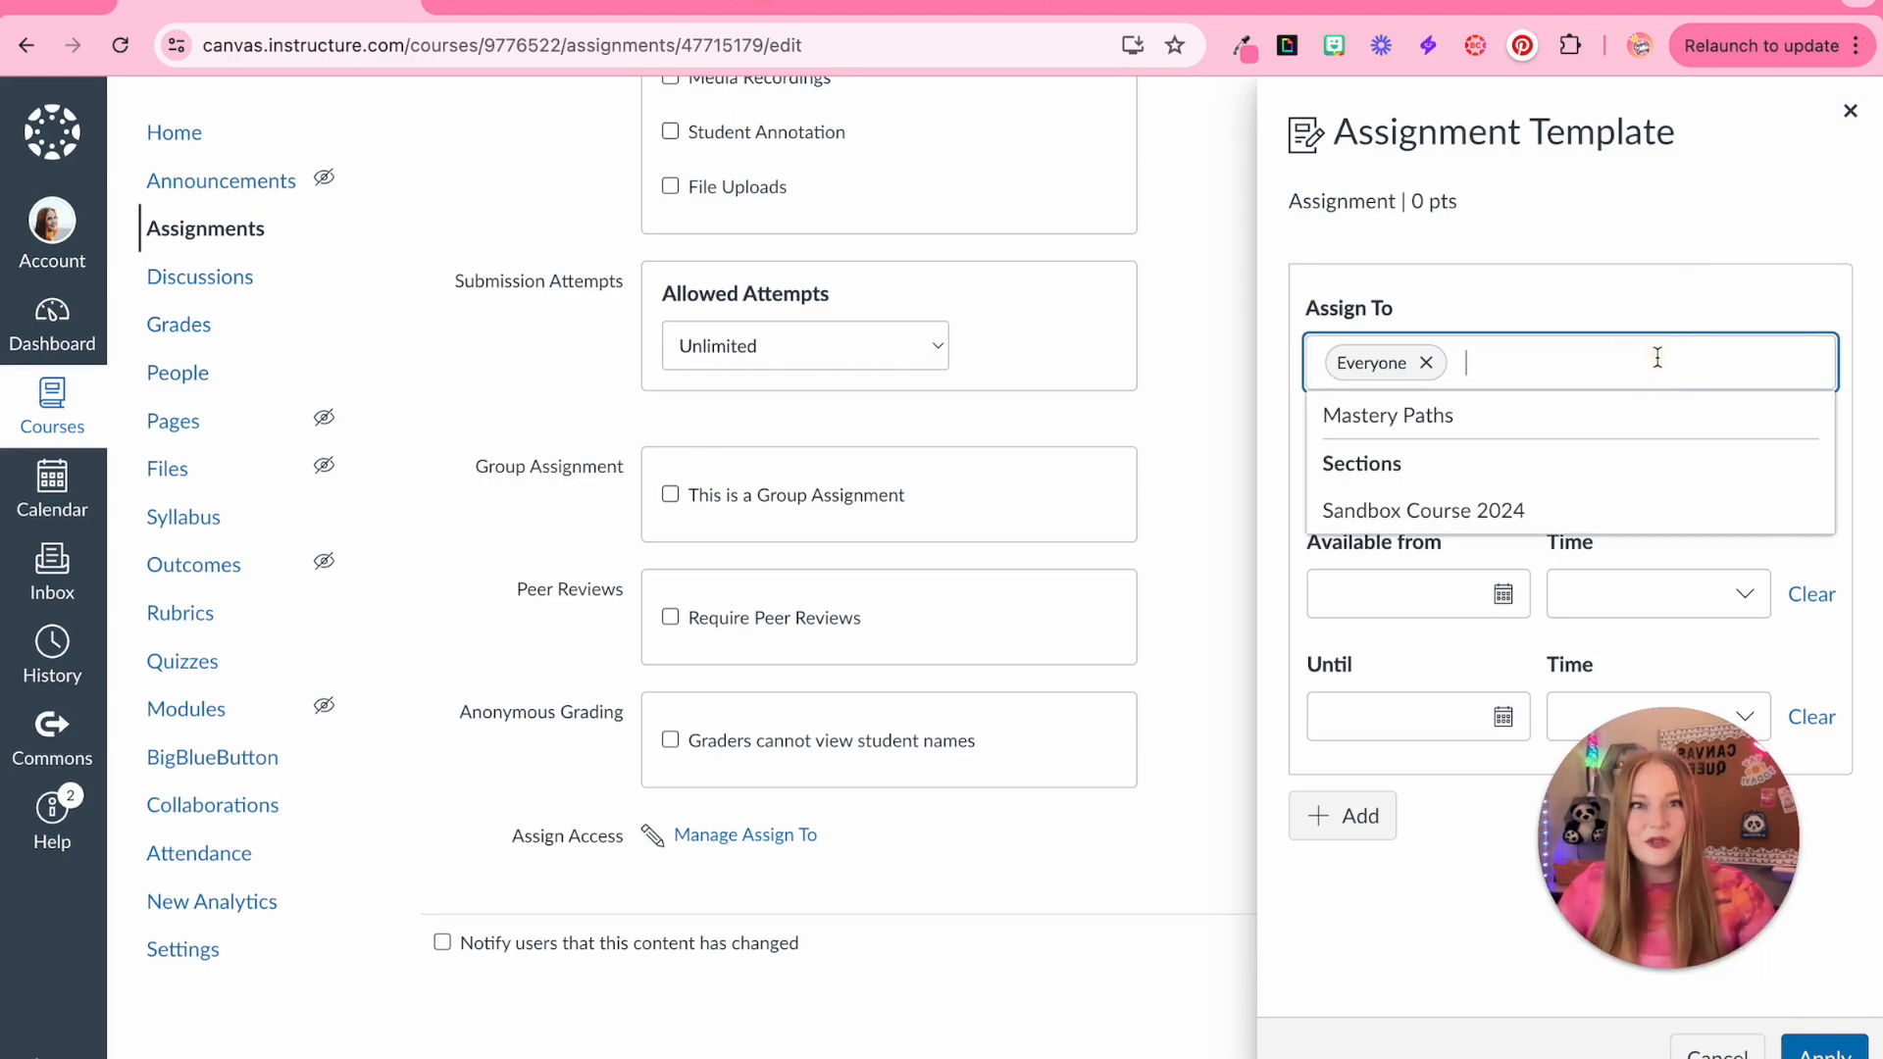
type("period ")
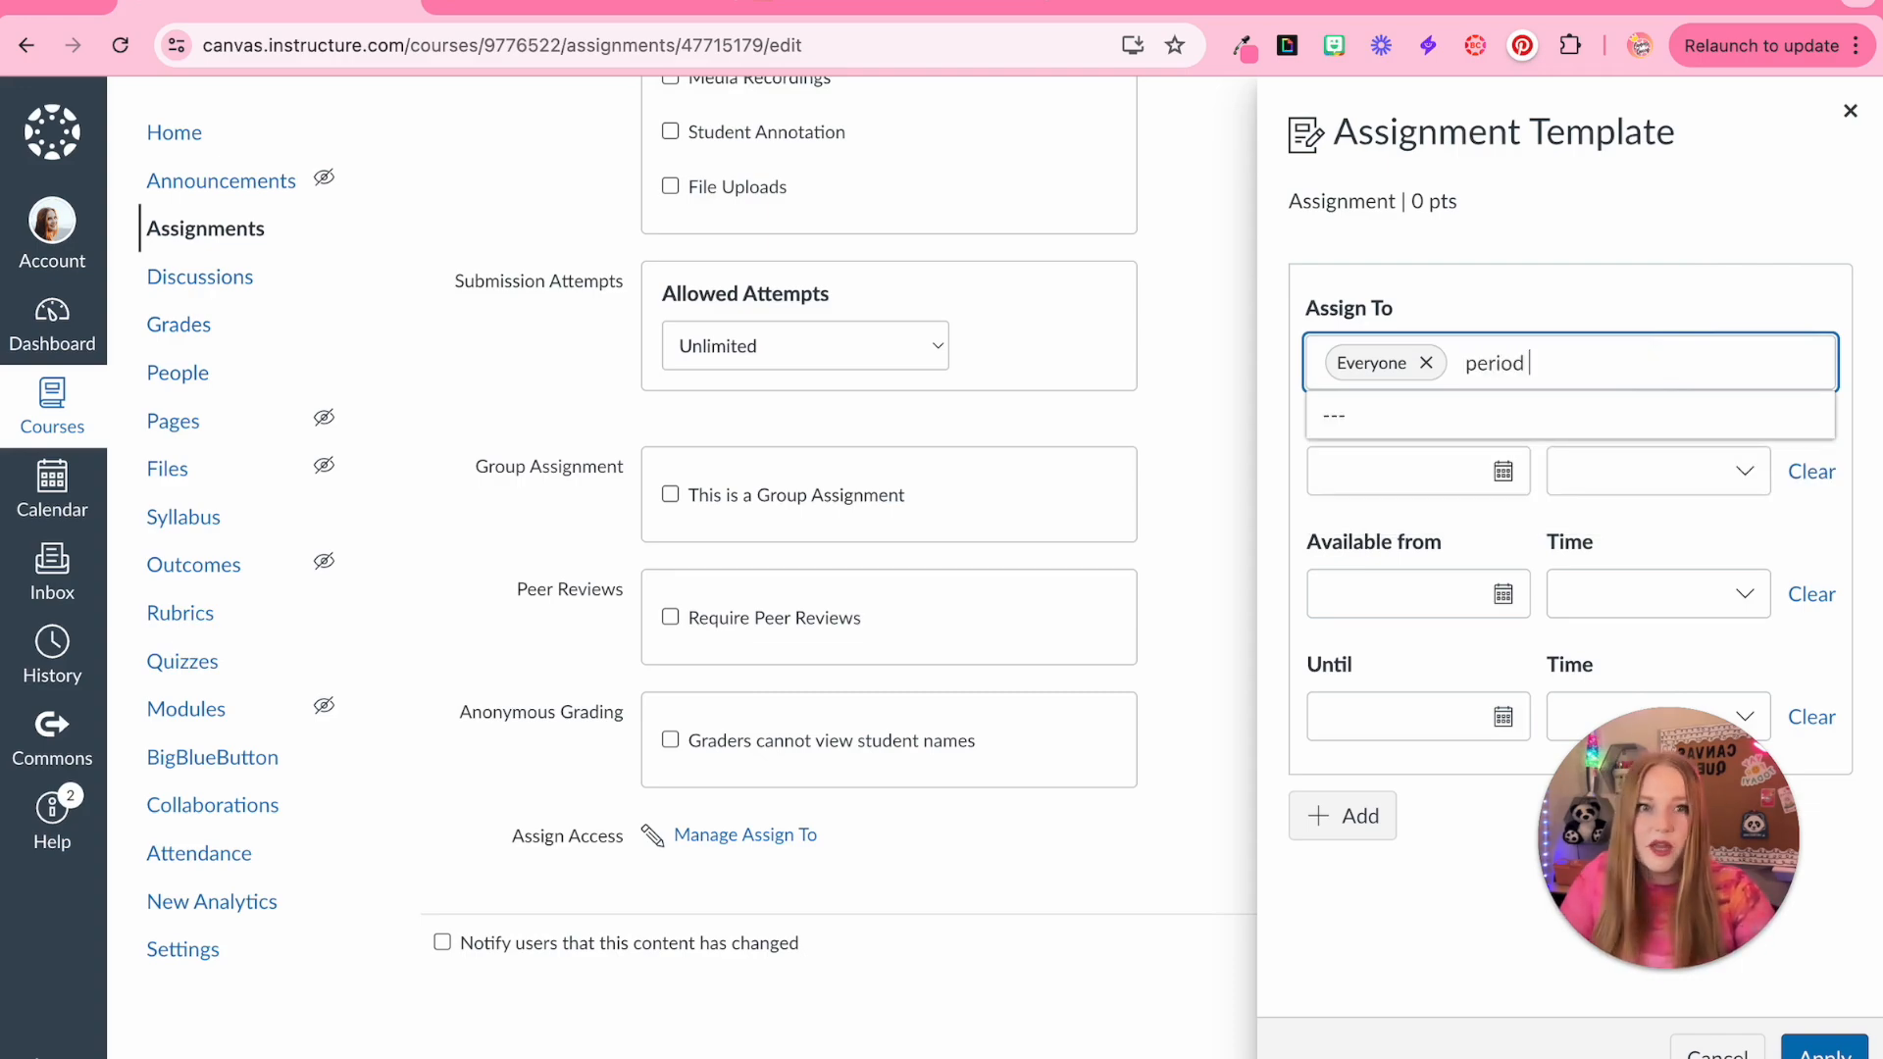
type("1")
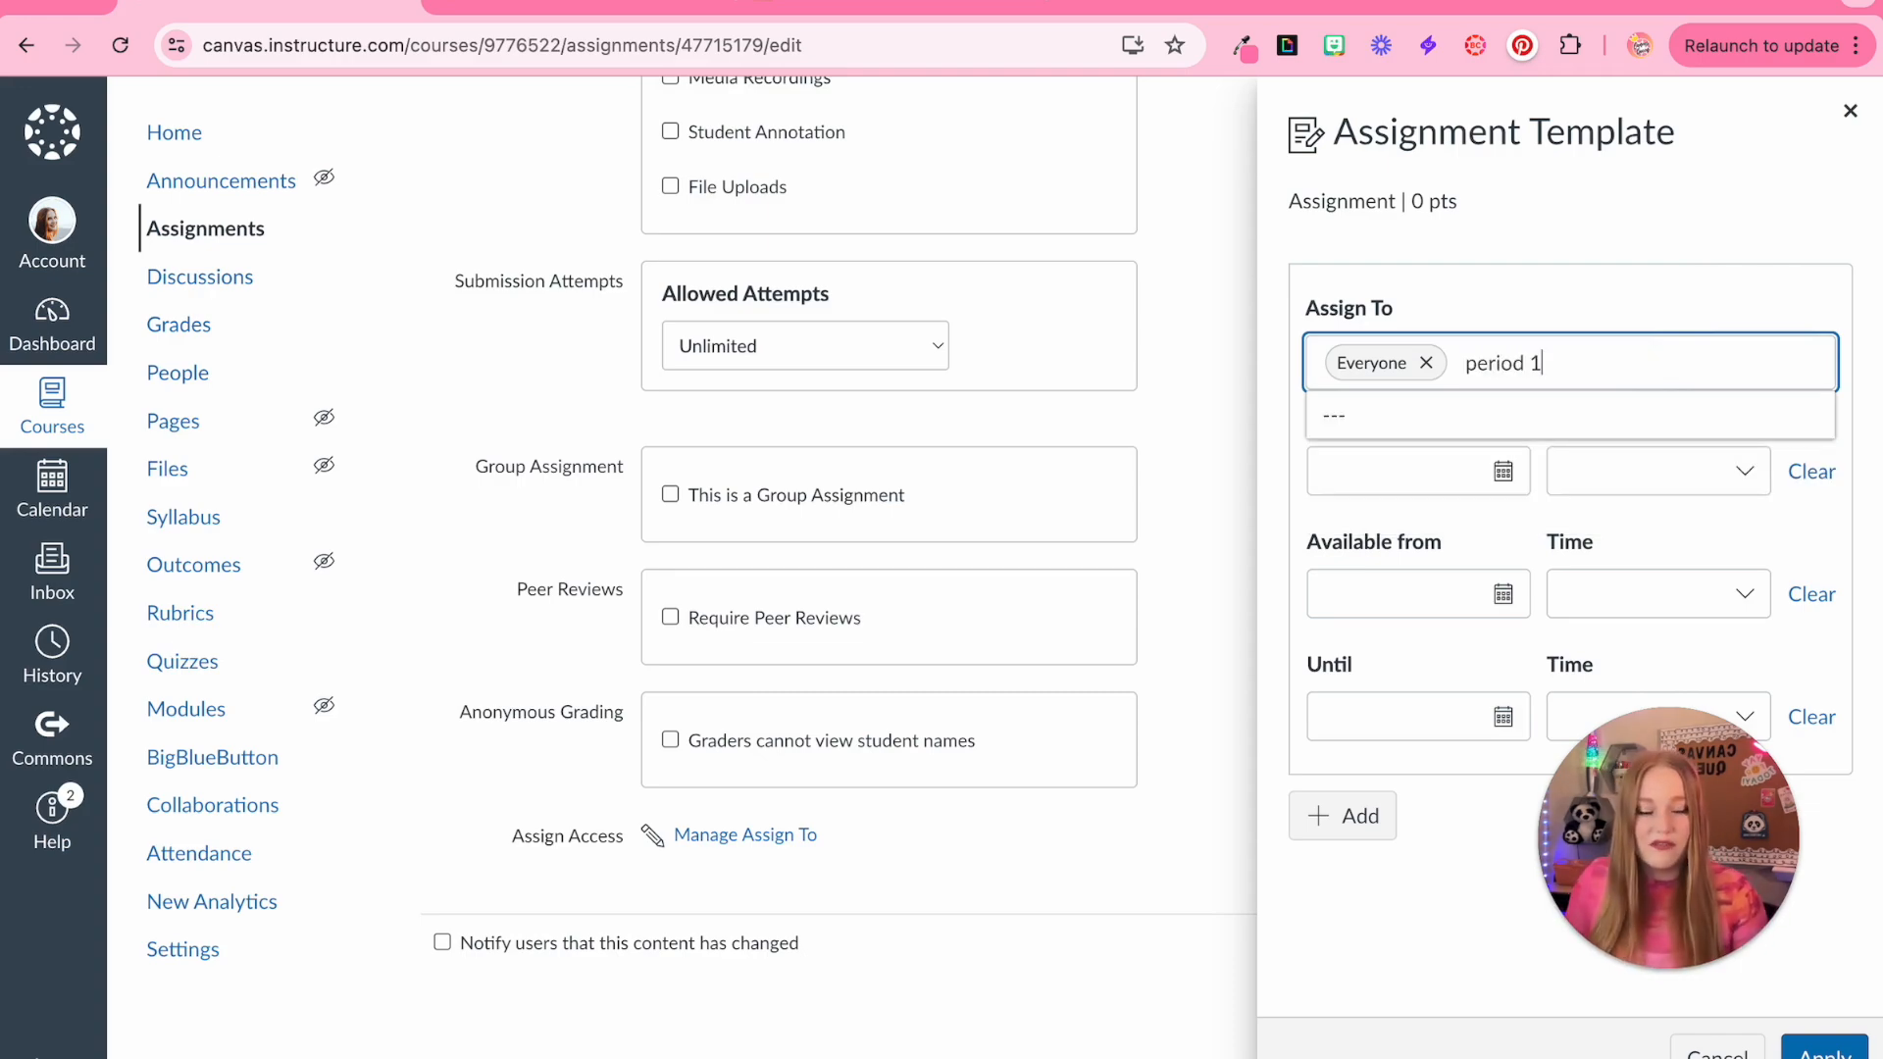
key("BackSpace")
key("BackSpace")
key("BackSpace")
key("BackSpace")
key("BackSpace")
key("BackSpace")
key("BackSpace")
key("BackSpace")
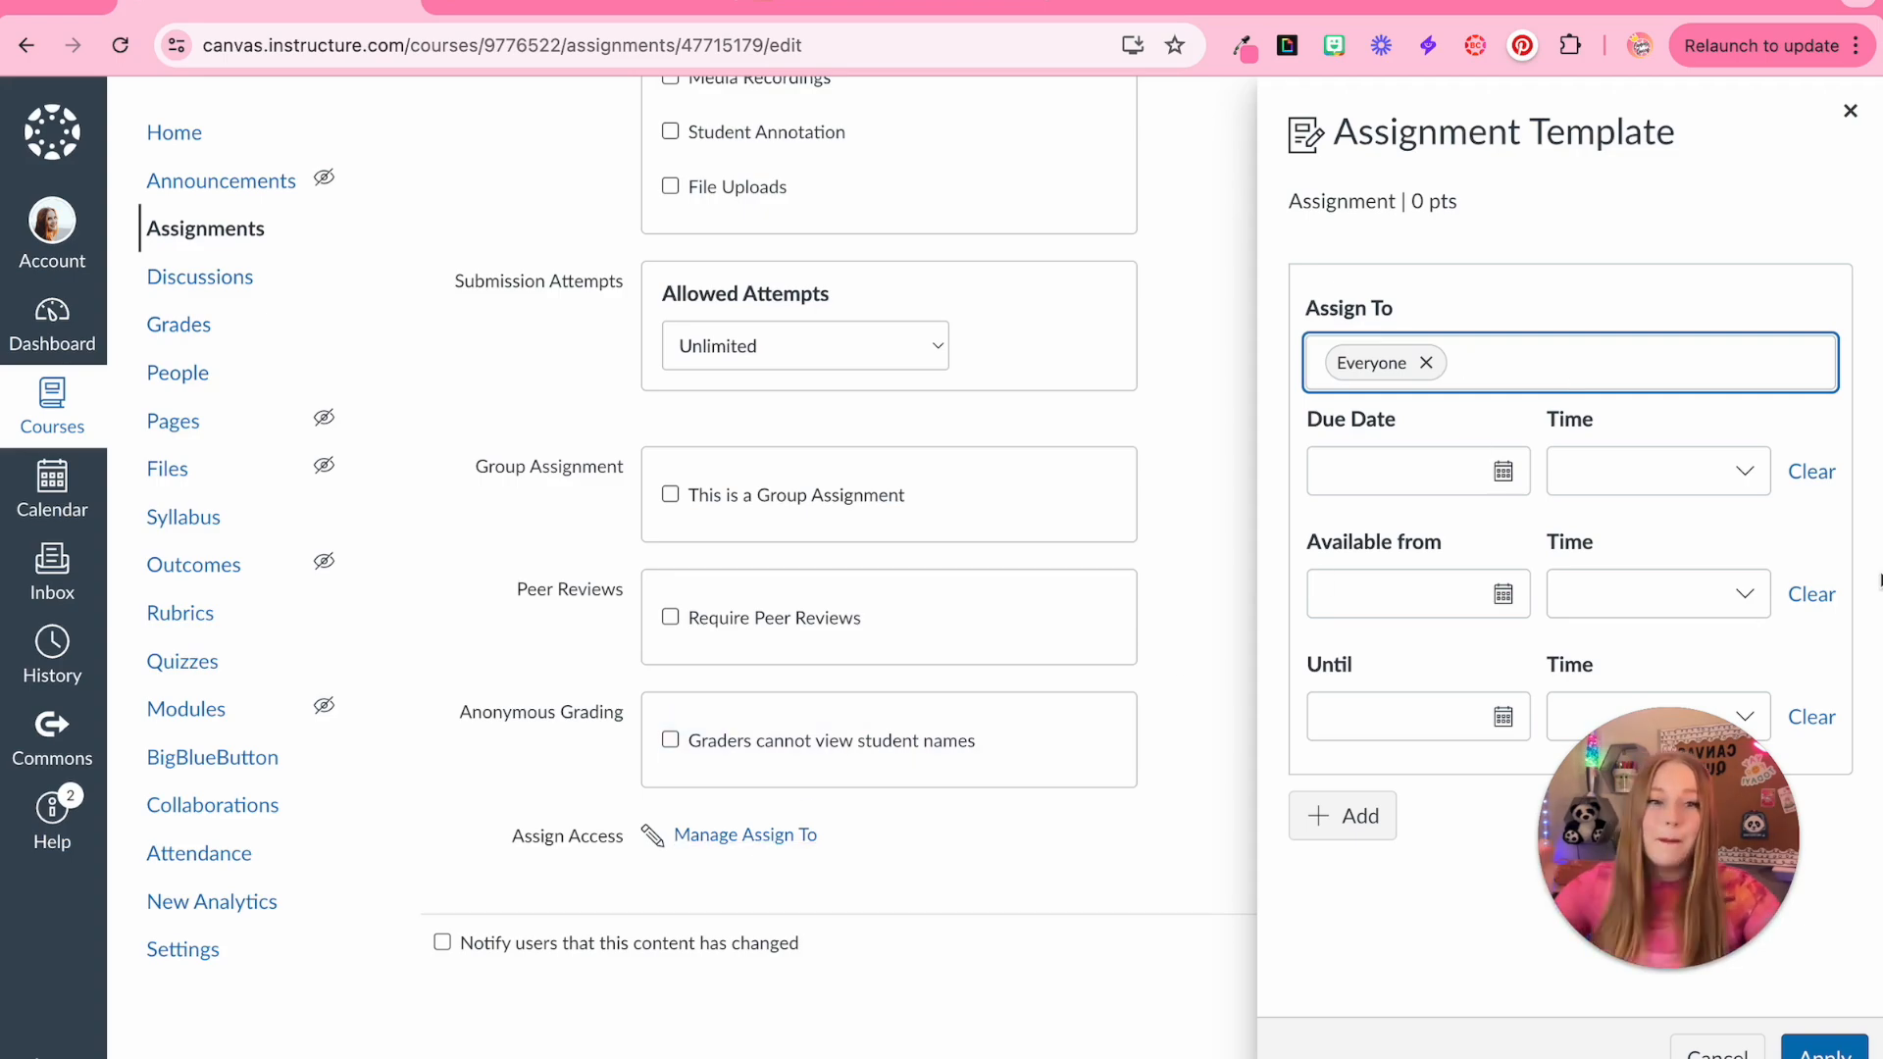
key("BackSpace")
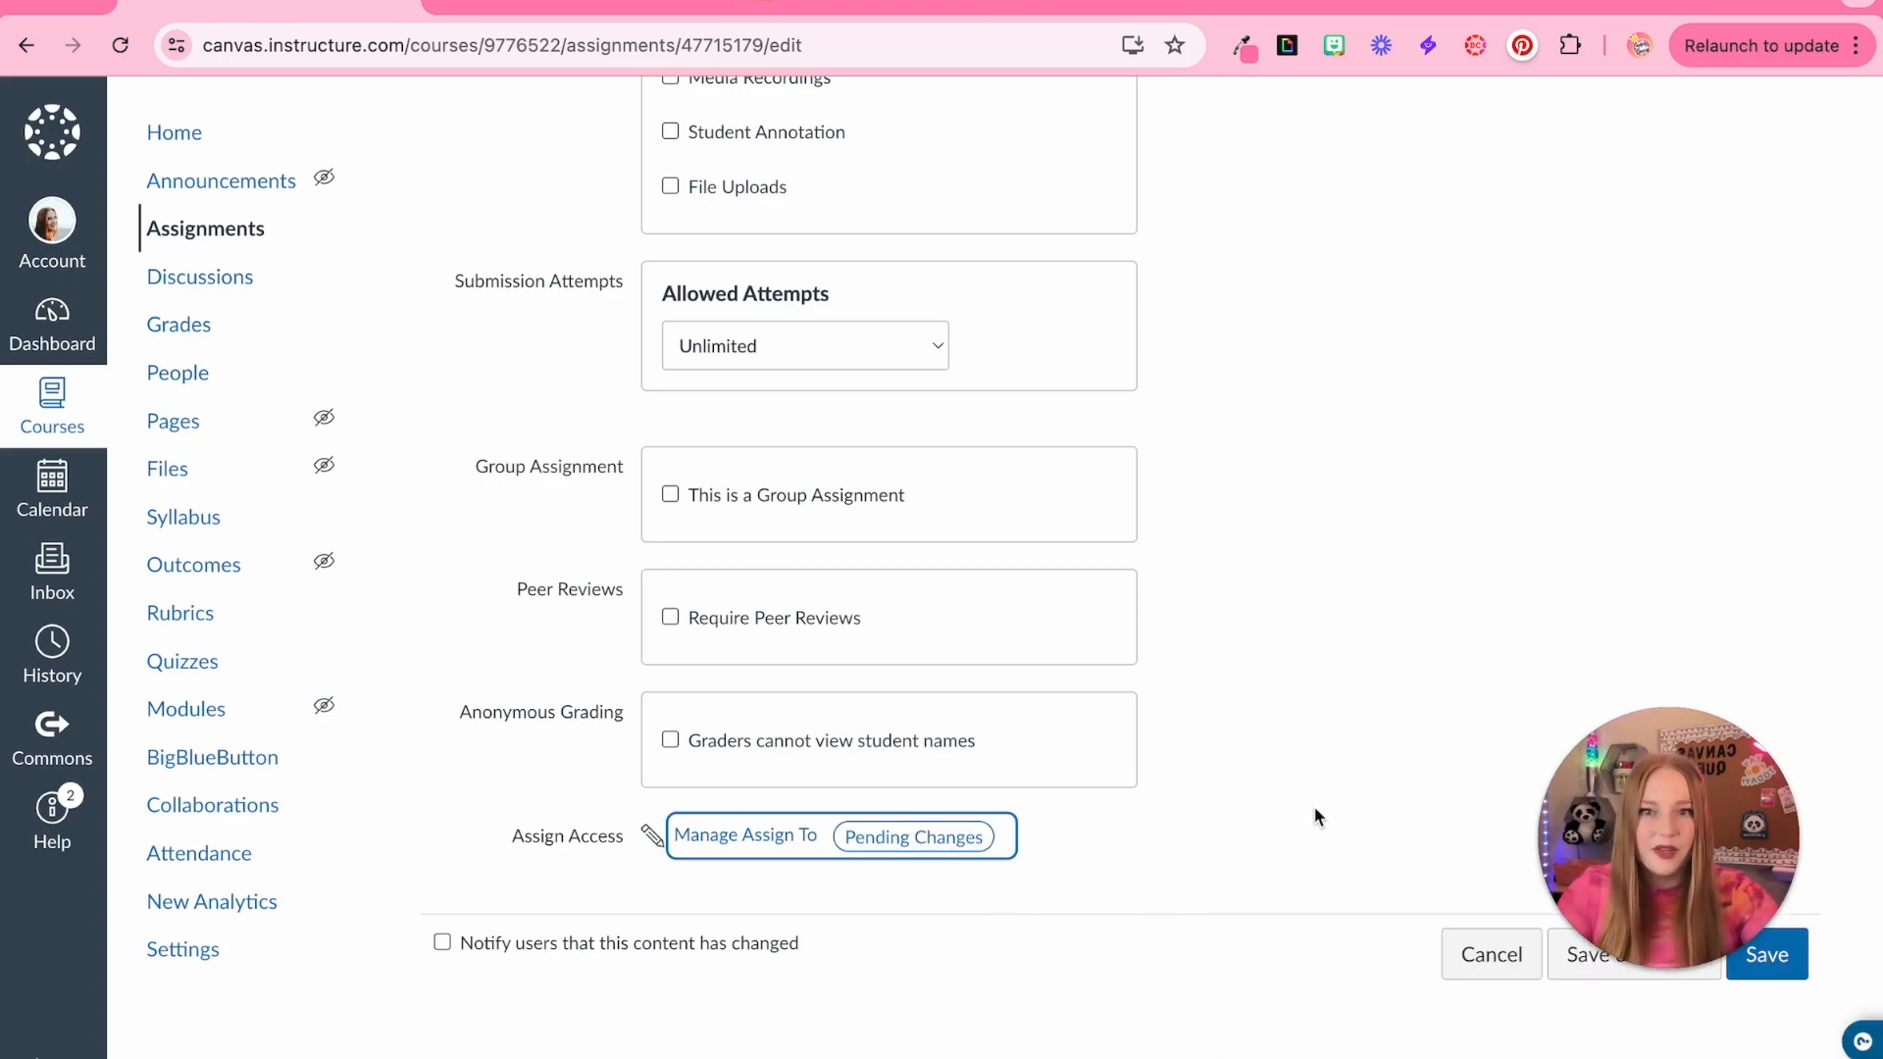
Replace the bracketed submission-type placeholder in the instructions with 'text-entry box' and make it bold
scroll(1315, 812, "up", 14)
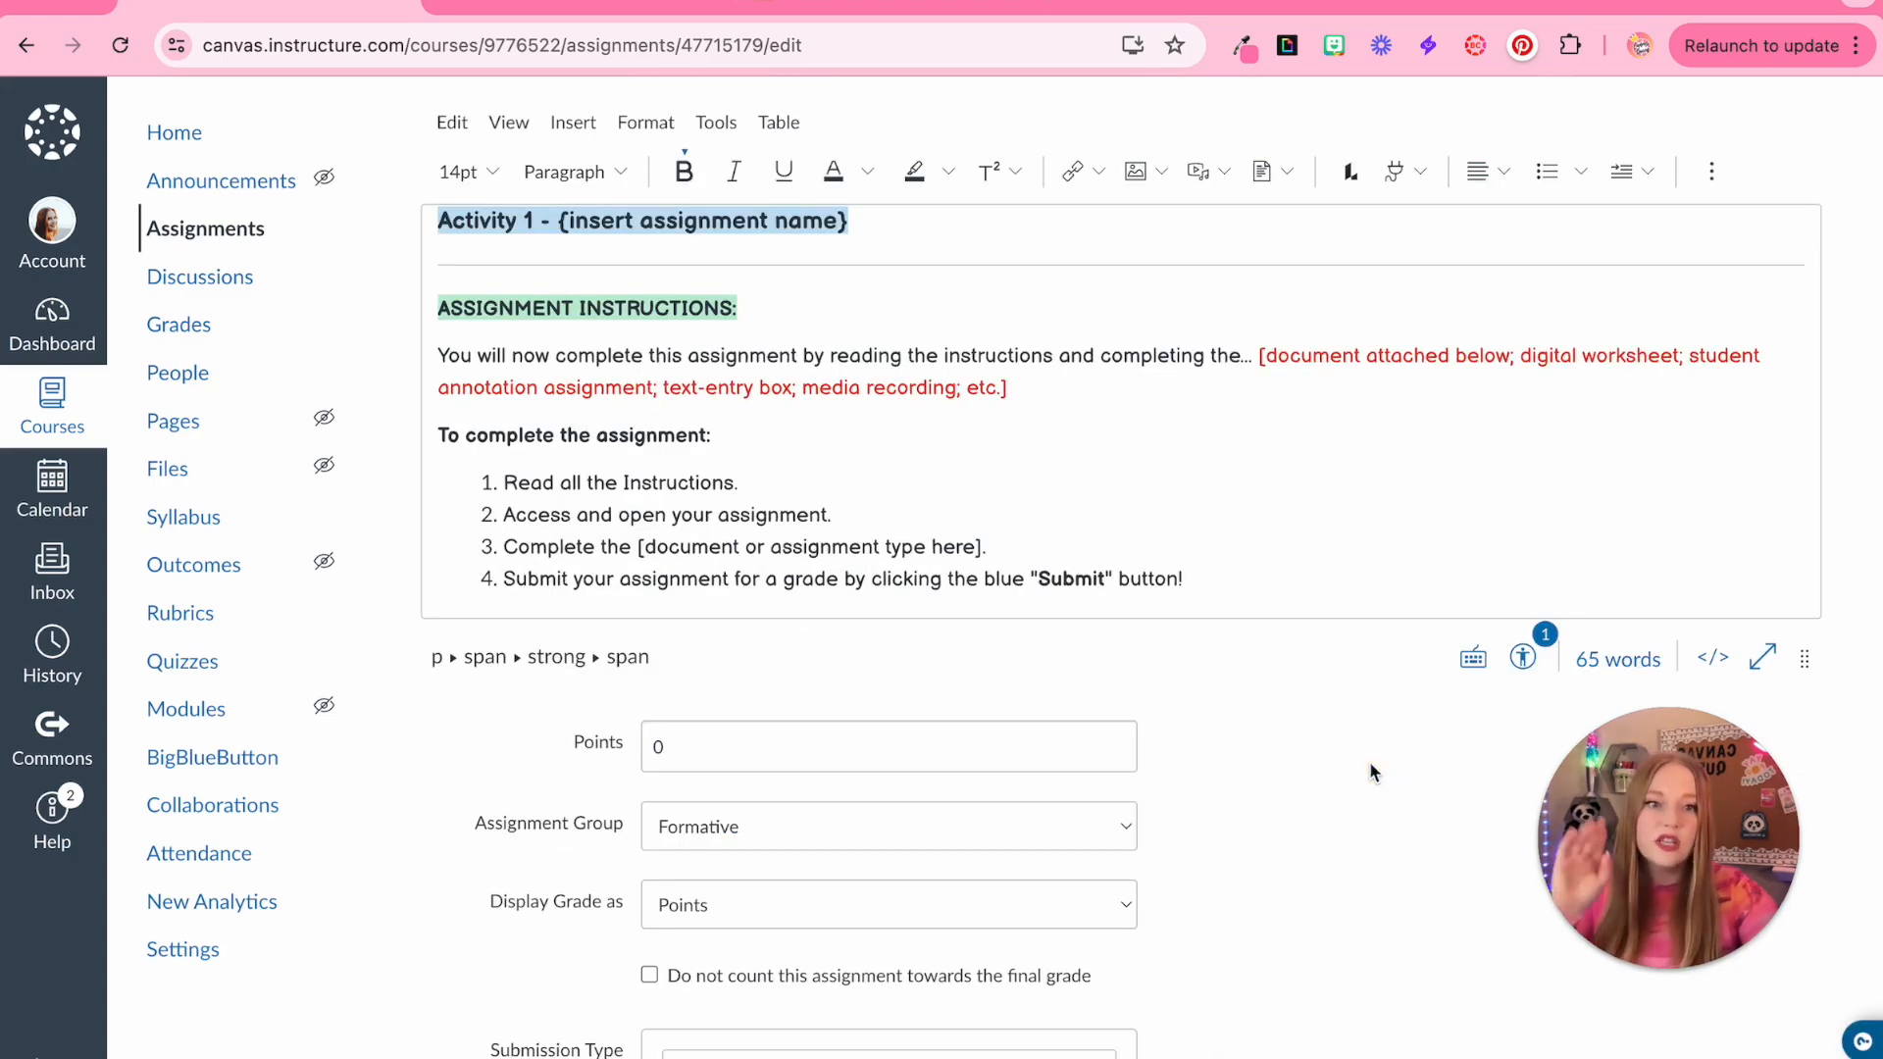
scroll(1124, 674, "down", 3)
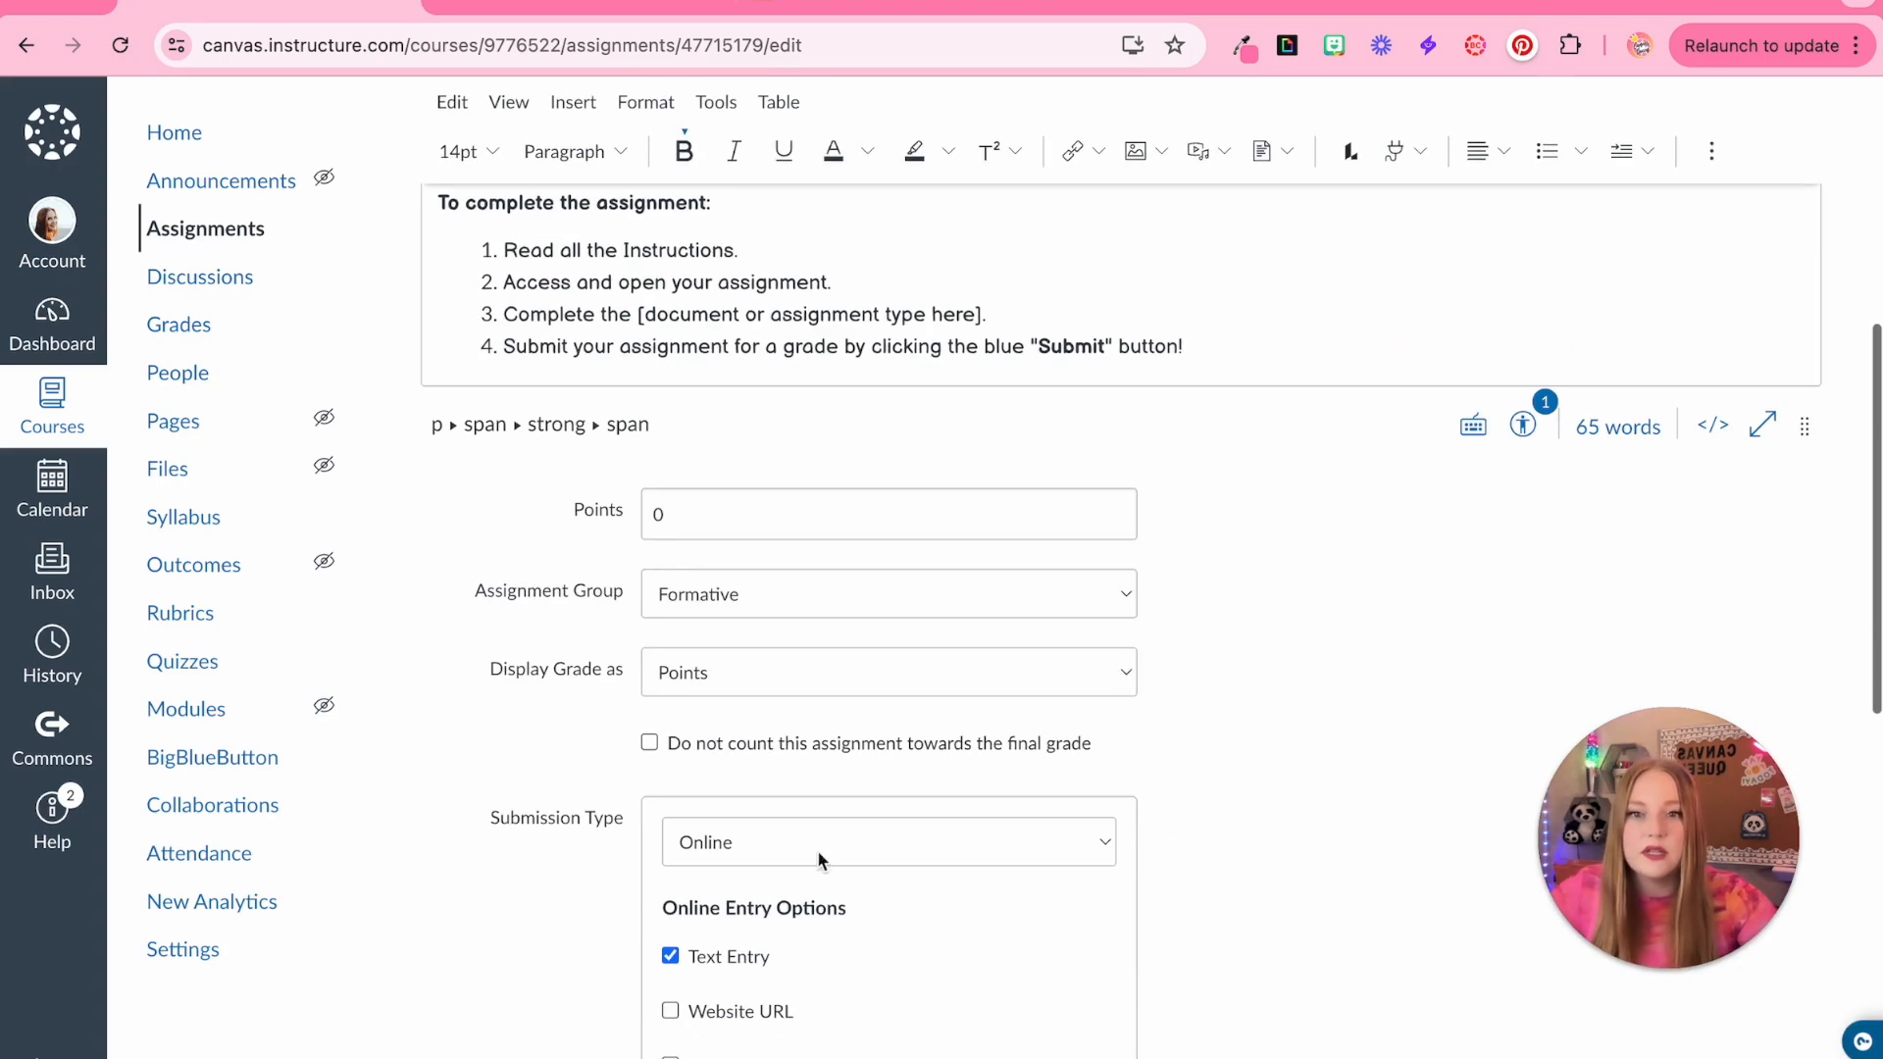
scroll(822, 939, "up", 5)
left_click(1252, 606)
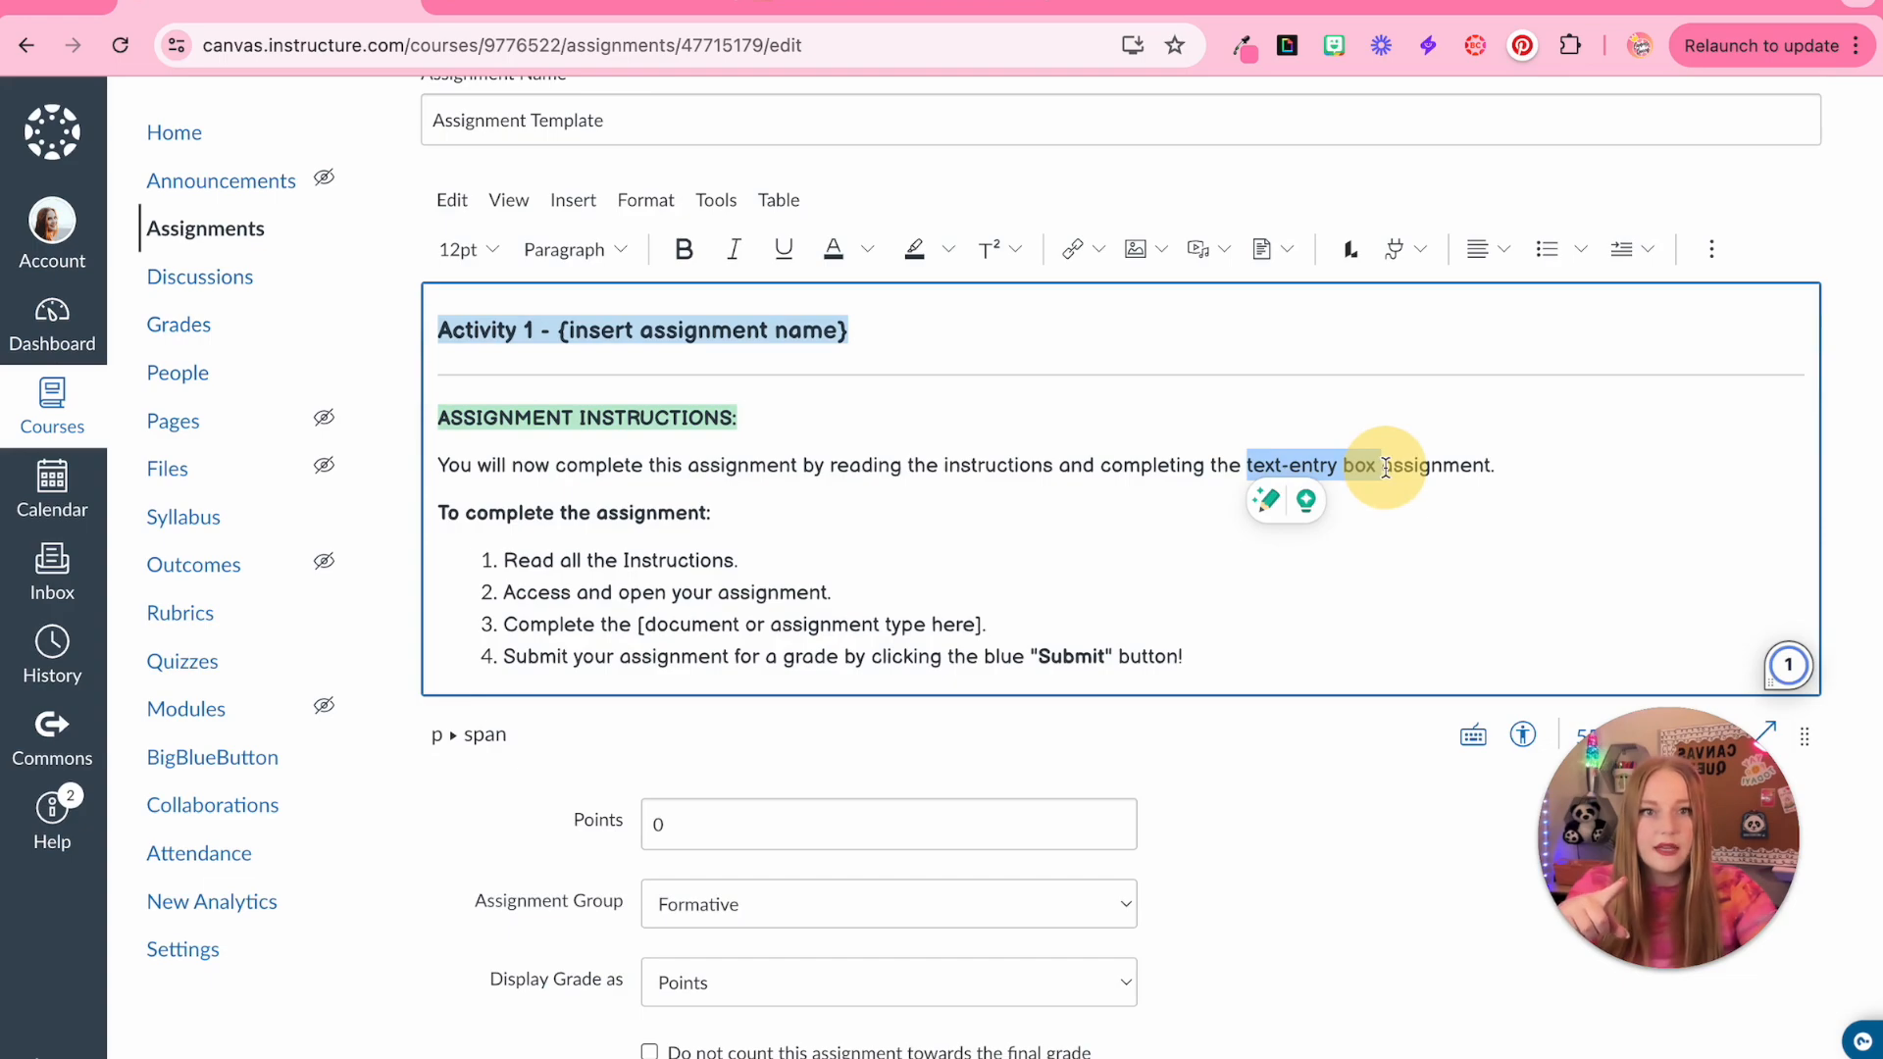
left_click(1336, 487)
left_click_drag(1242, 465, 1376, 471)
left_click(684, 249)
Replace the bracketed placeholder in step 3 with 'text entry assignment'
left_click(638, 626)
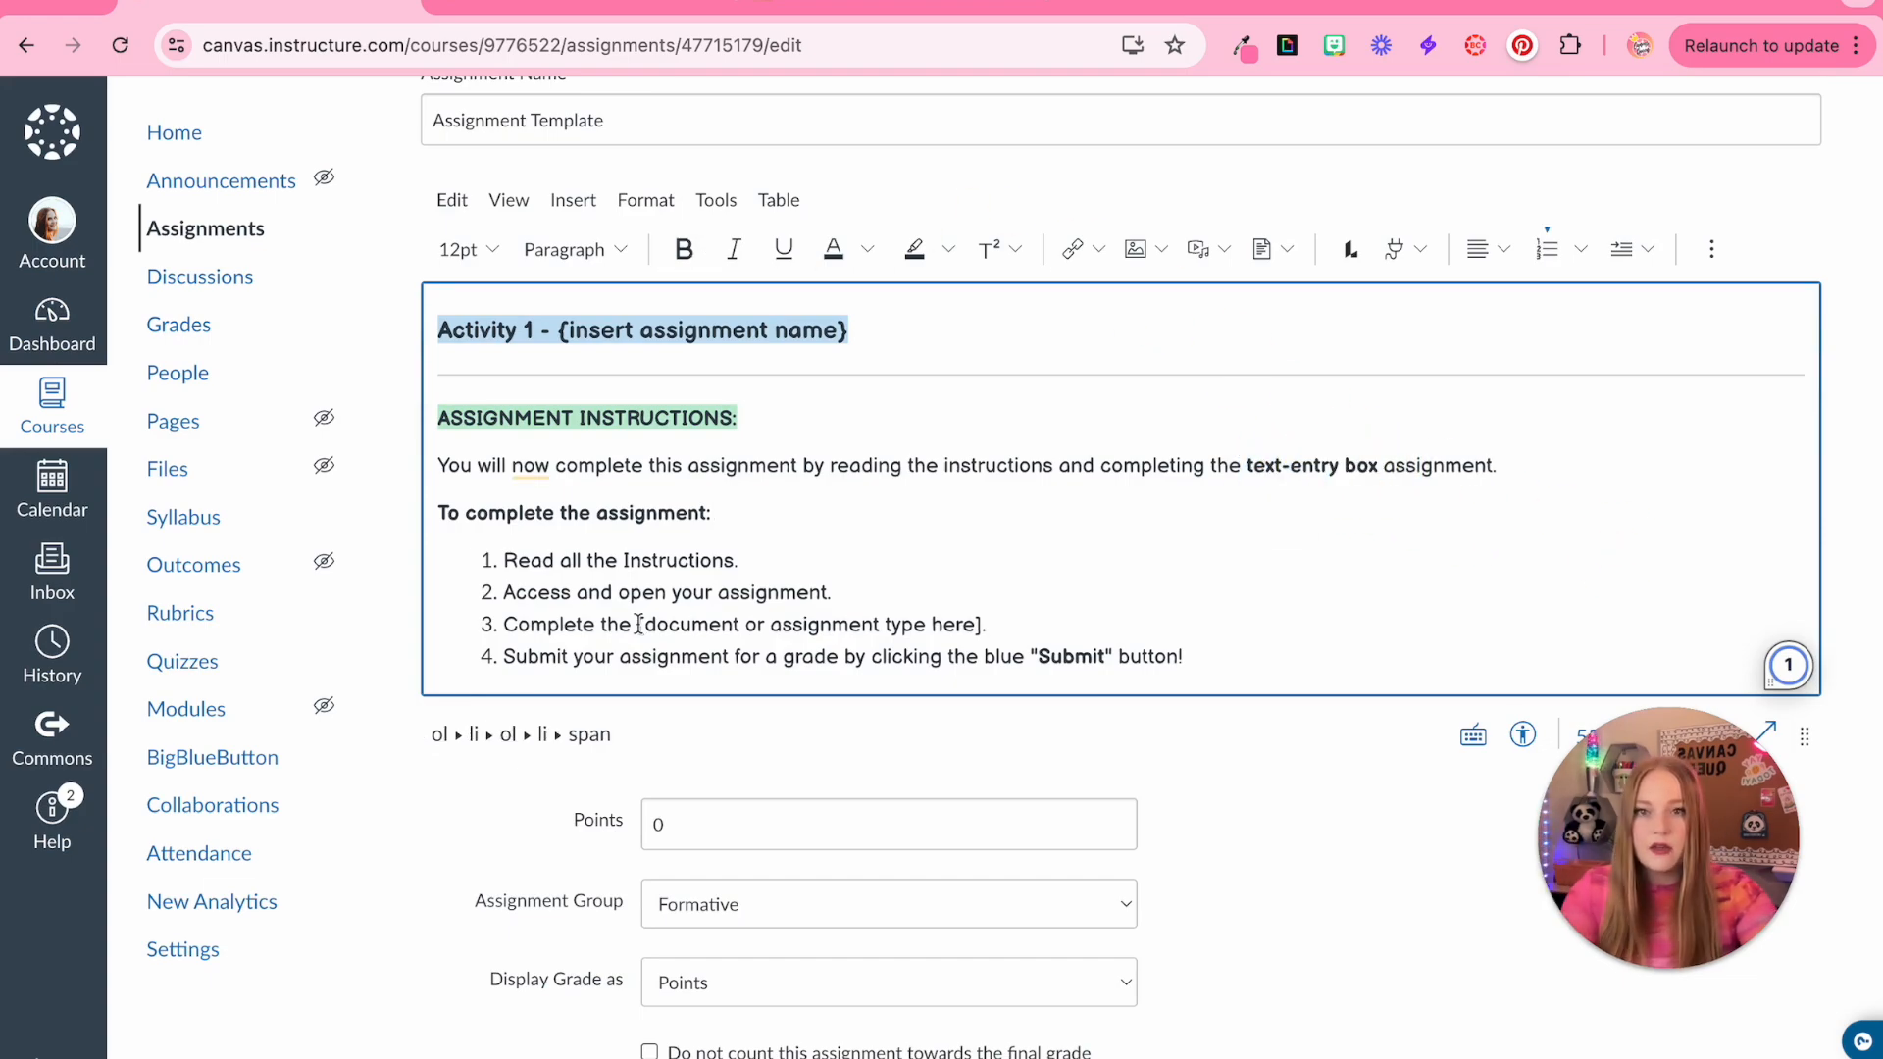
left_click_drag(646, 626, 982, 635)
key("BackSpace")
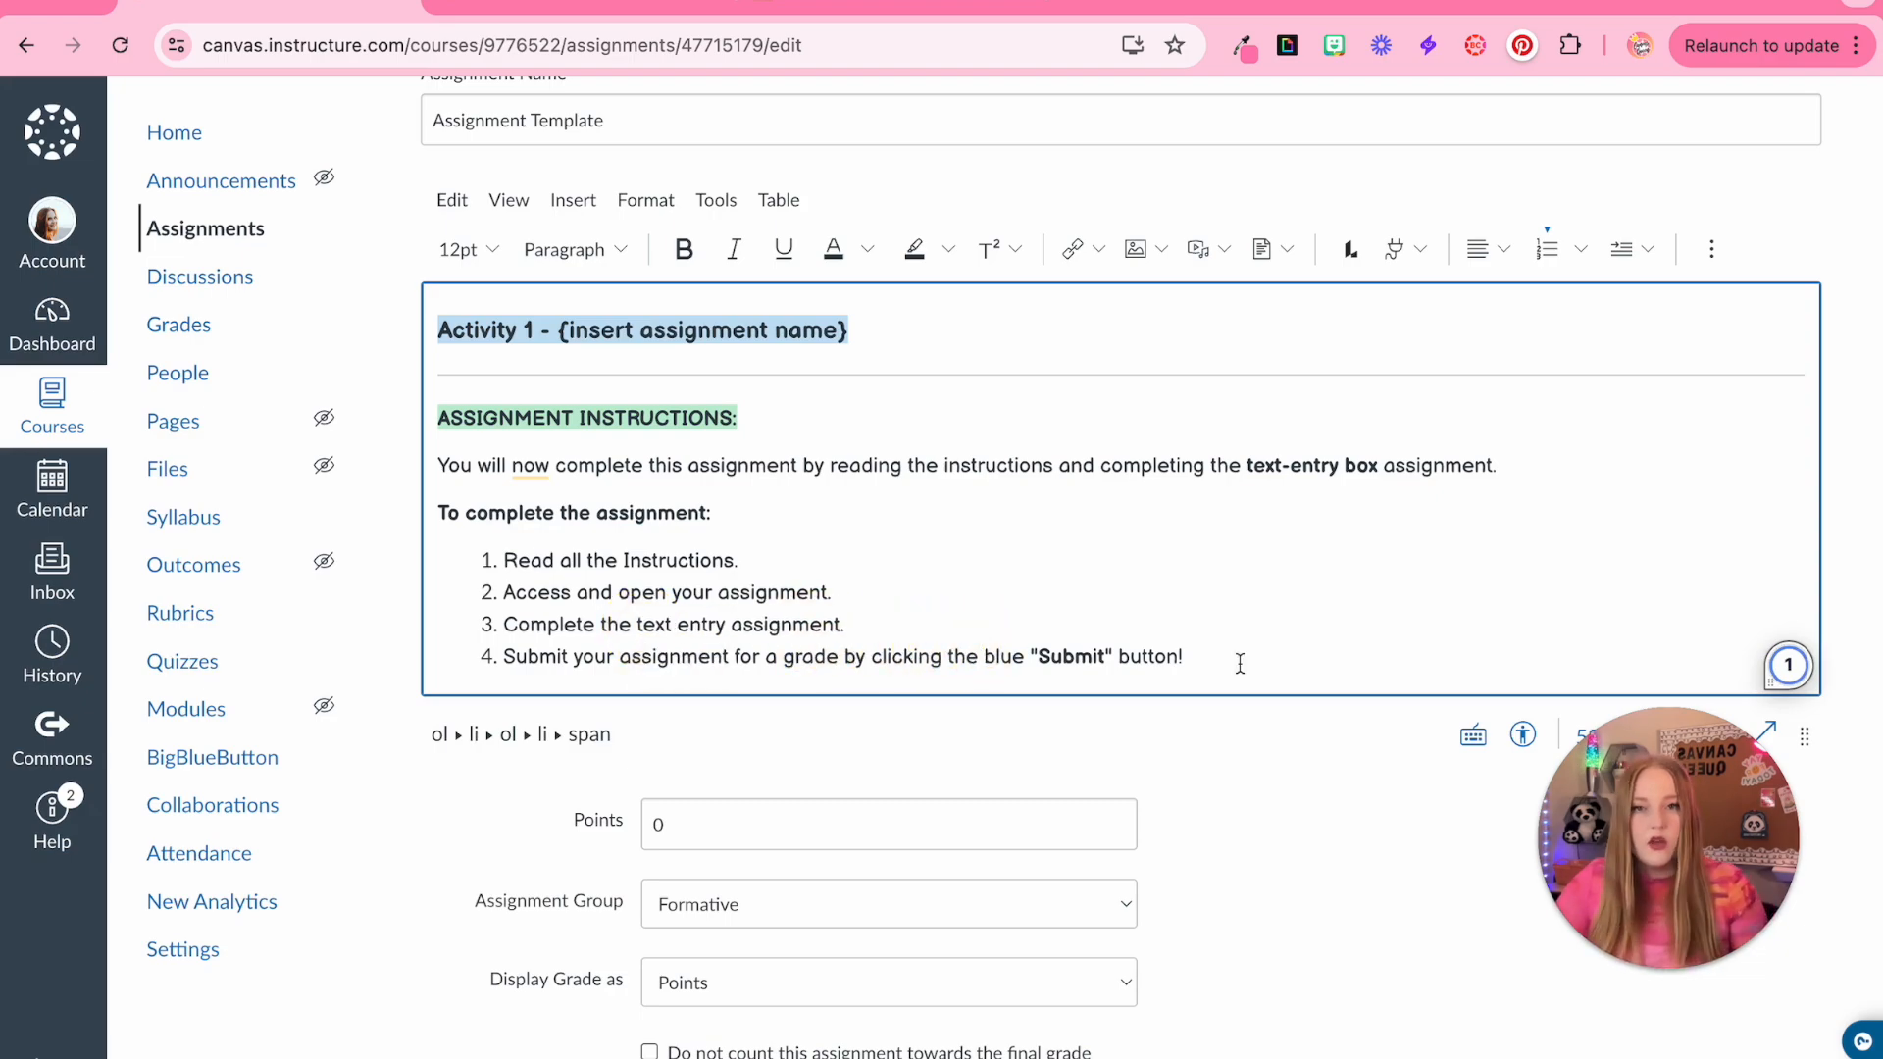
left_click(1239, 661)
Add a new paragraph below the numbered steps and insert a horizontal line there
key("Return")
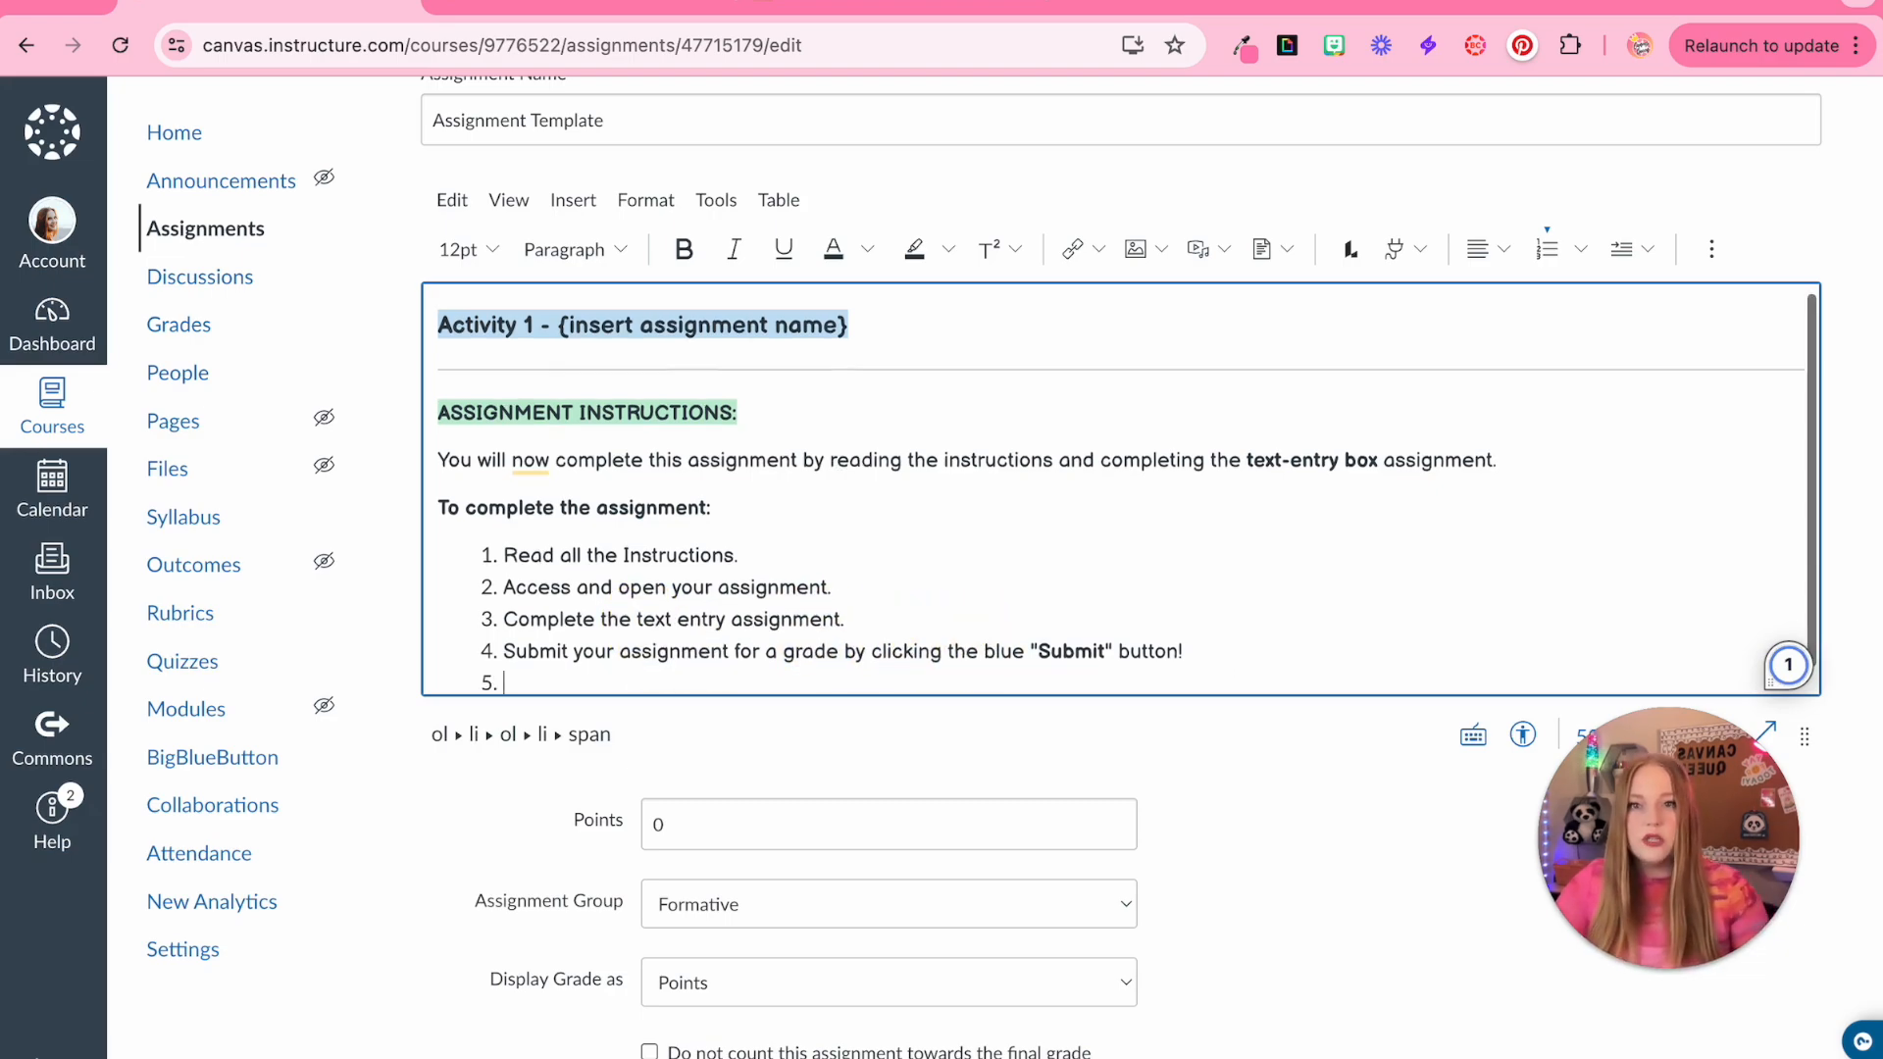
key("Return")
key("Return")
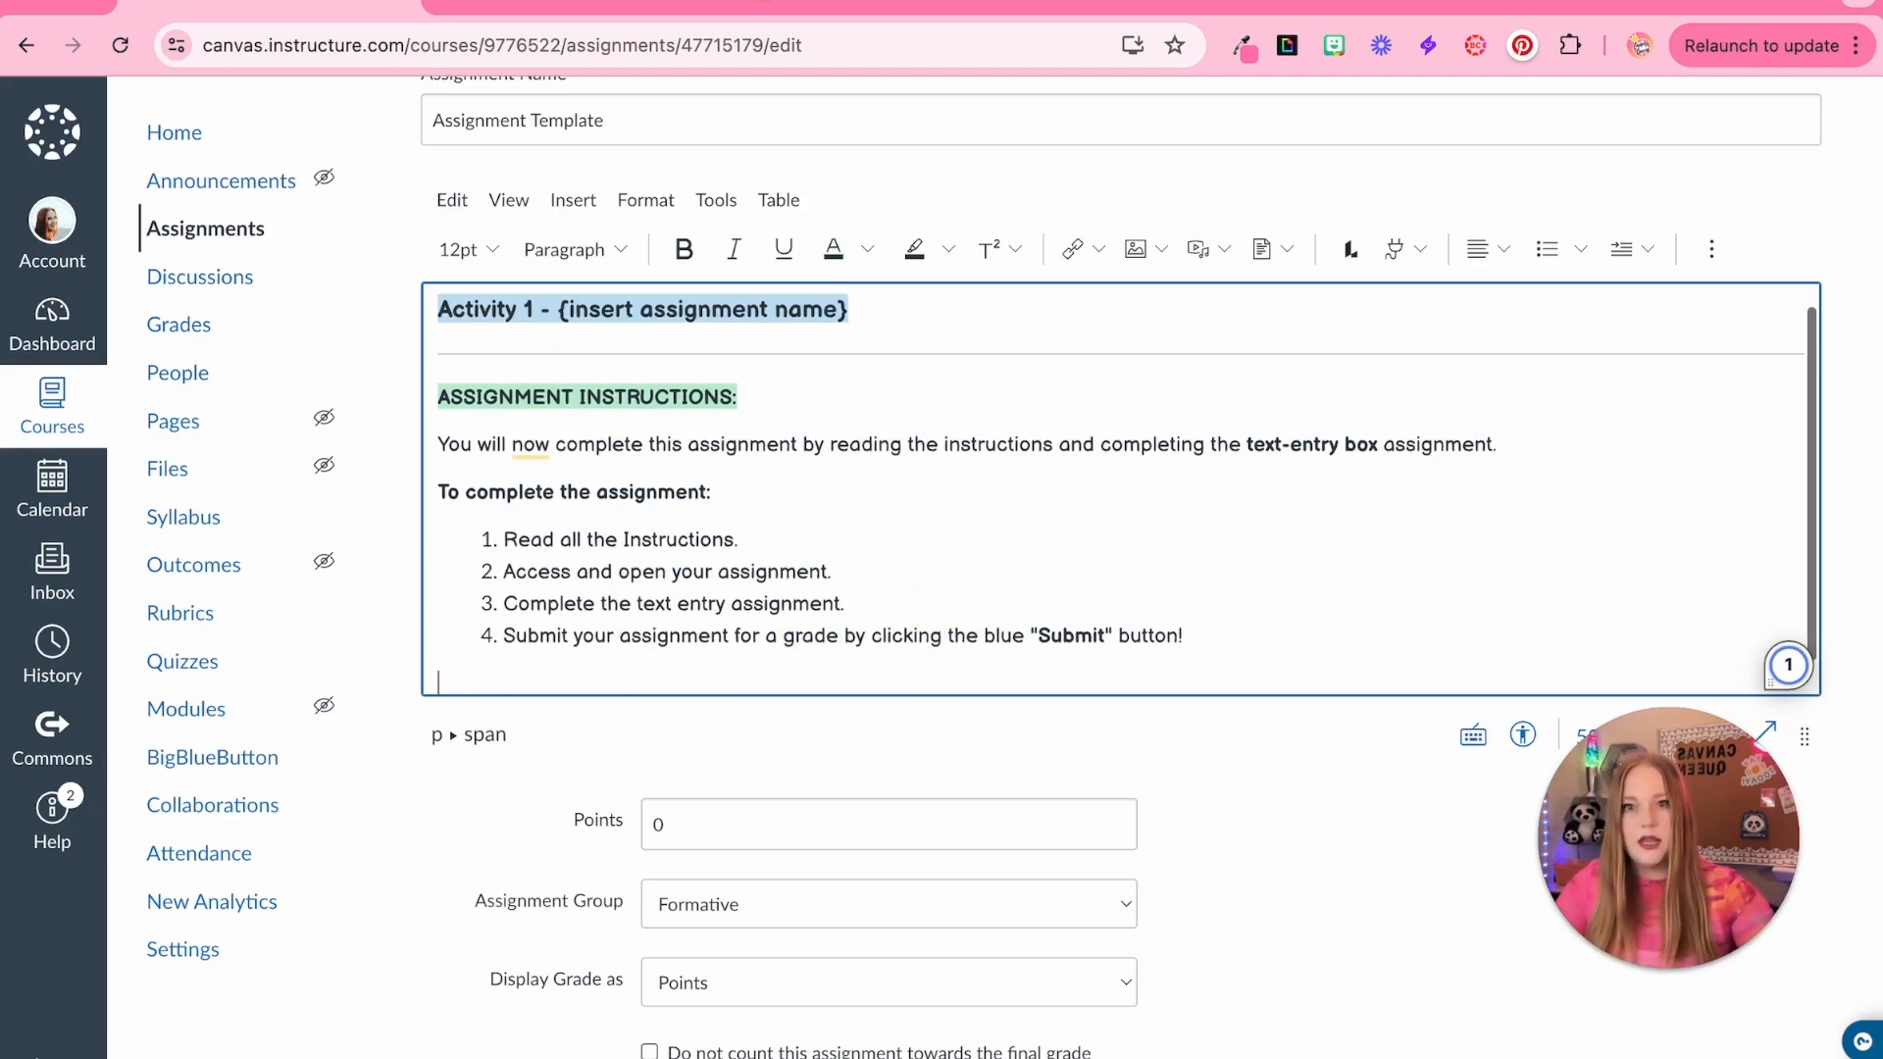
left_click(585, 217)
left_click(1571, 229)
left_click(600, 209)
left_click(690, 560)
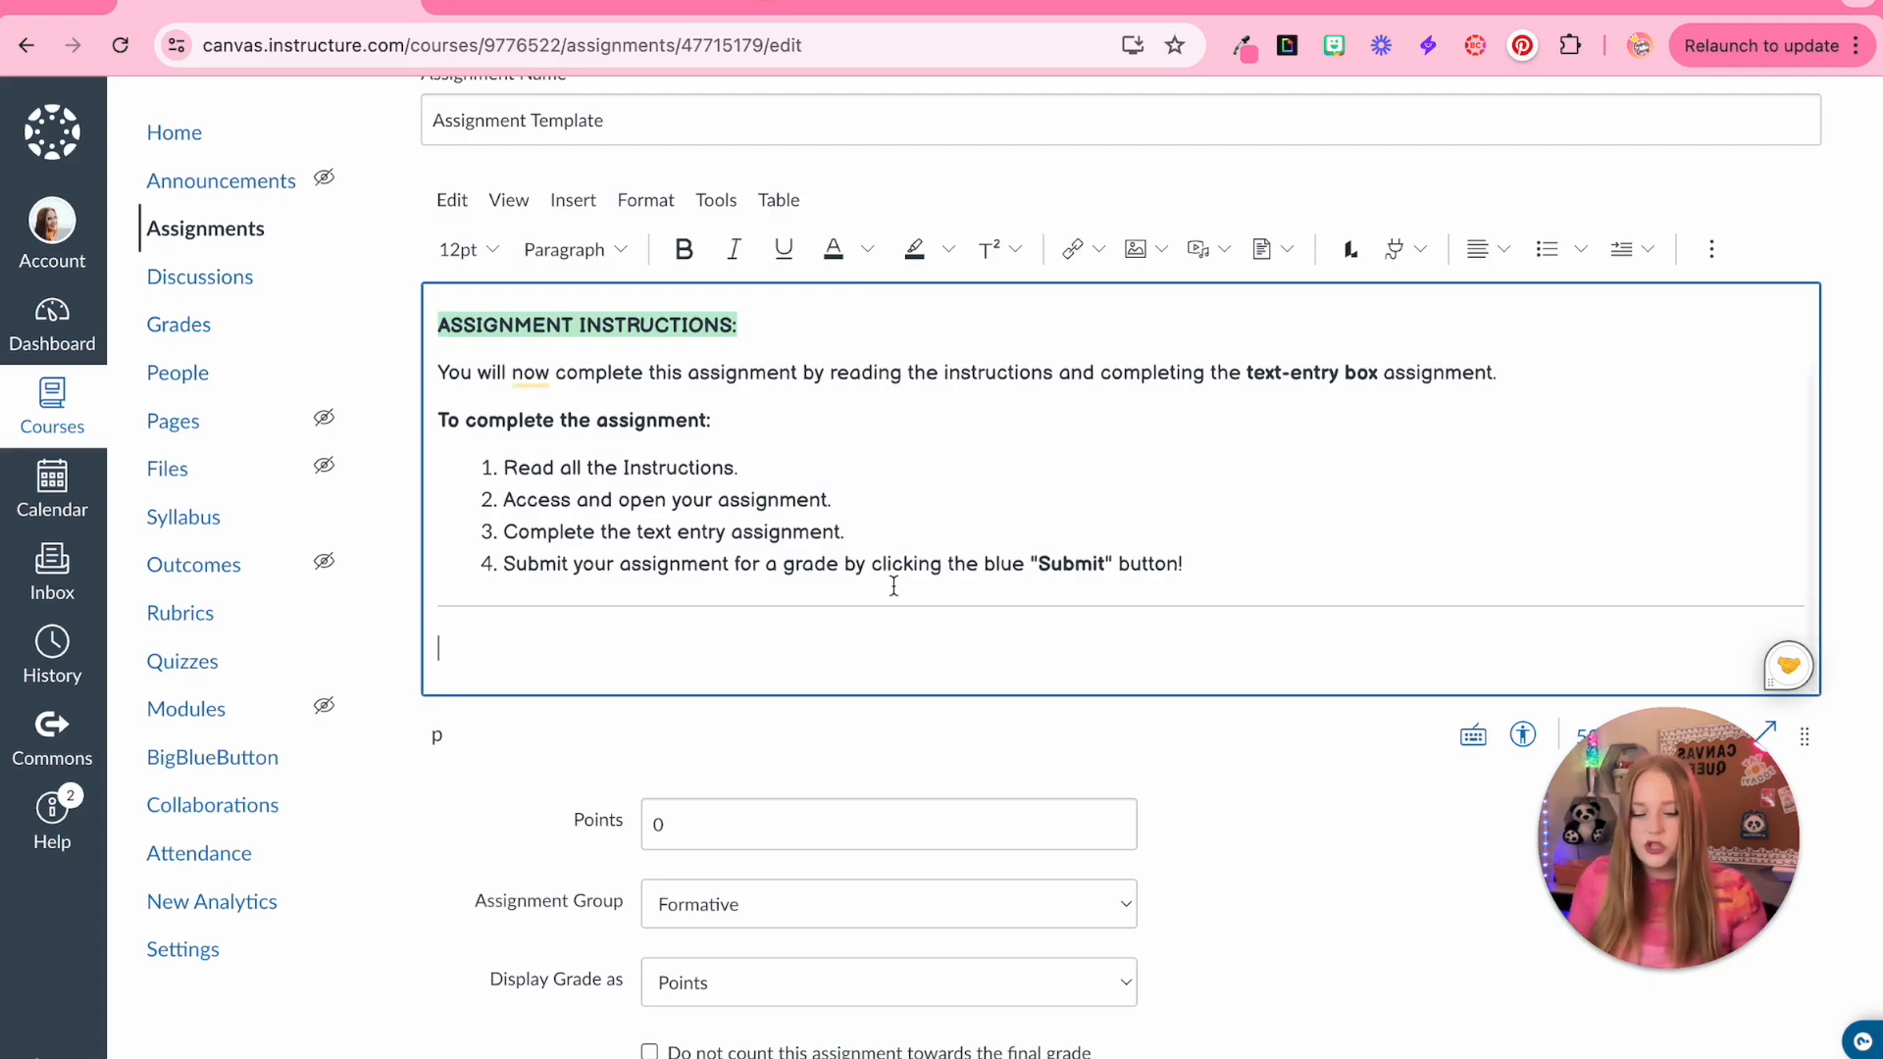
Type the heading 'ANSWER THE FOLLOWING QUESTIONS:' below the horizontal line
type("Ans")
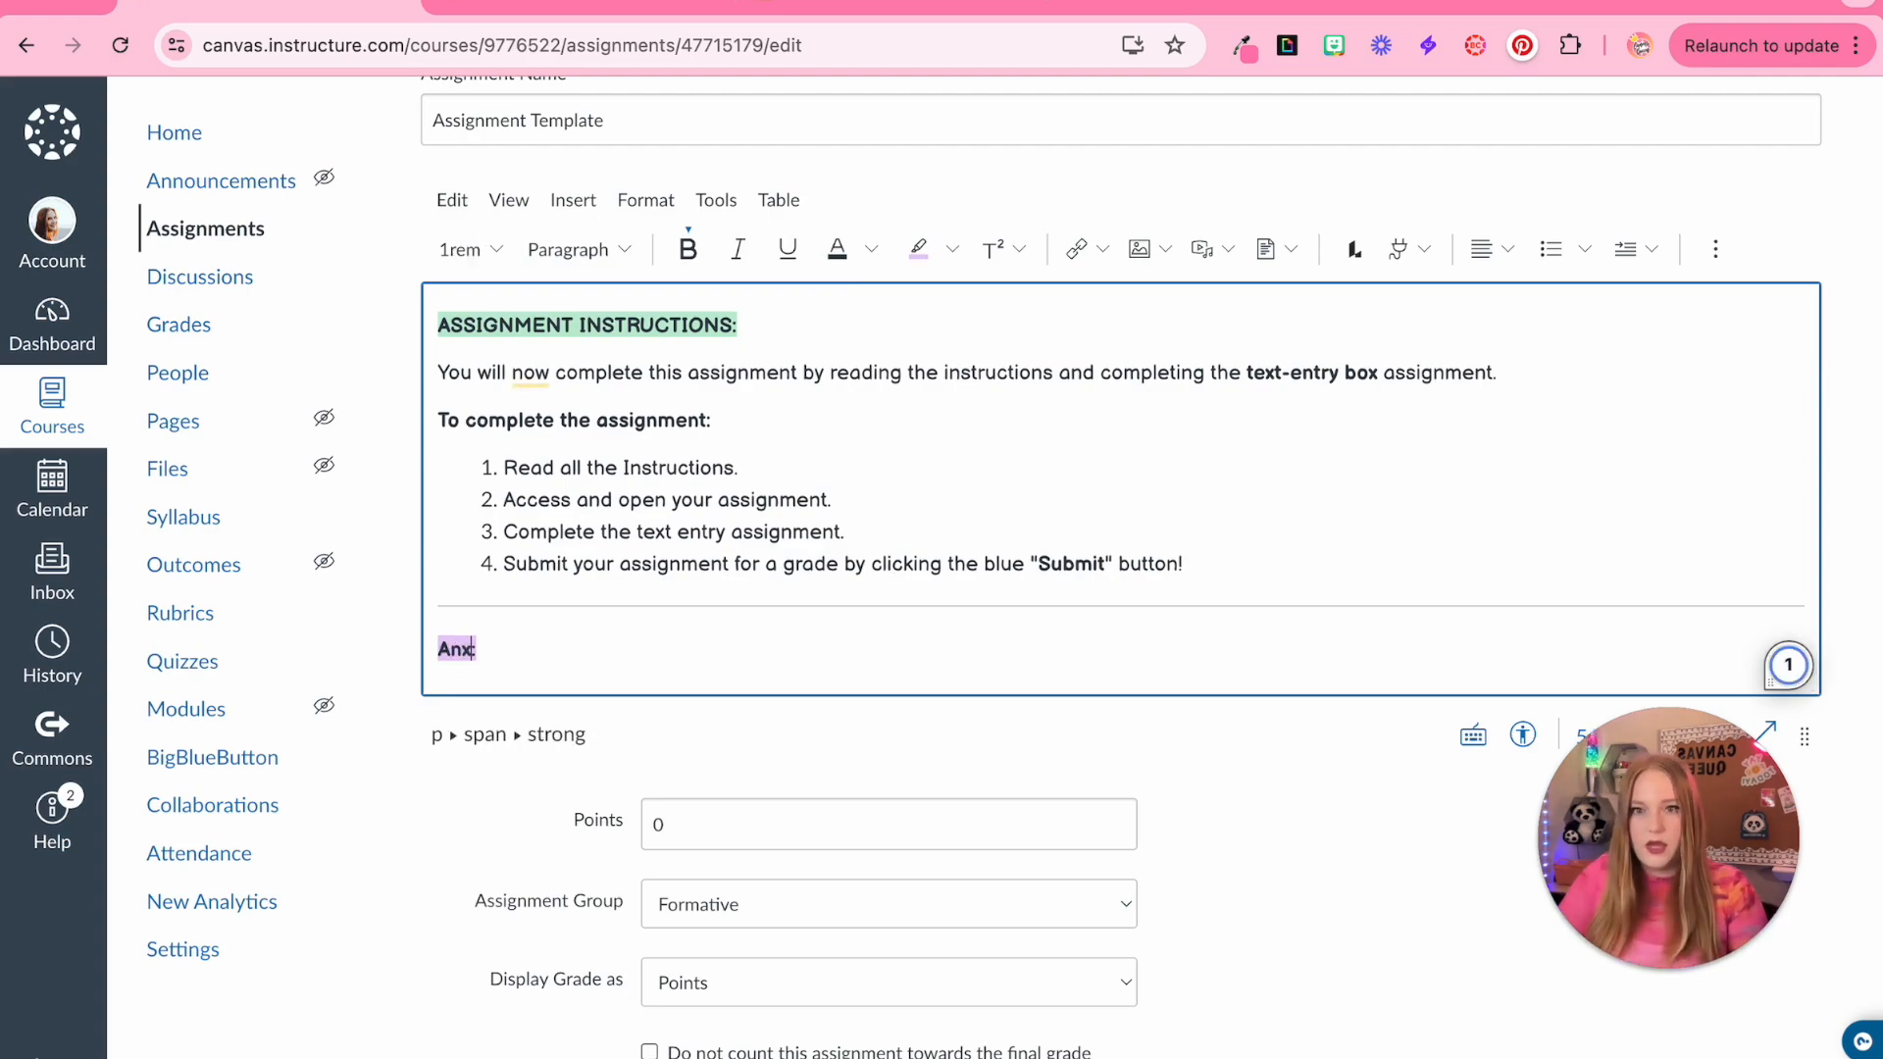
key("BackSpace")
key("BackSpace")
type("NSWER THE FOLLOWING Q")
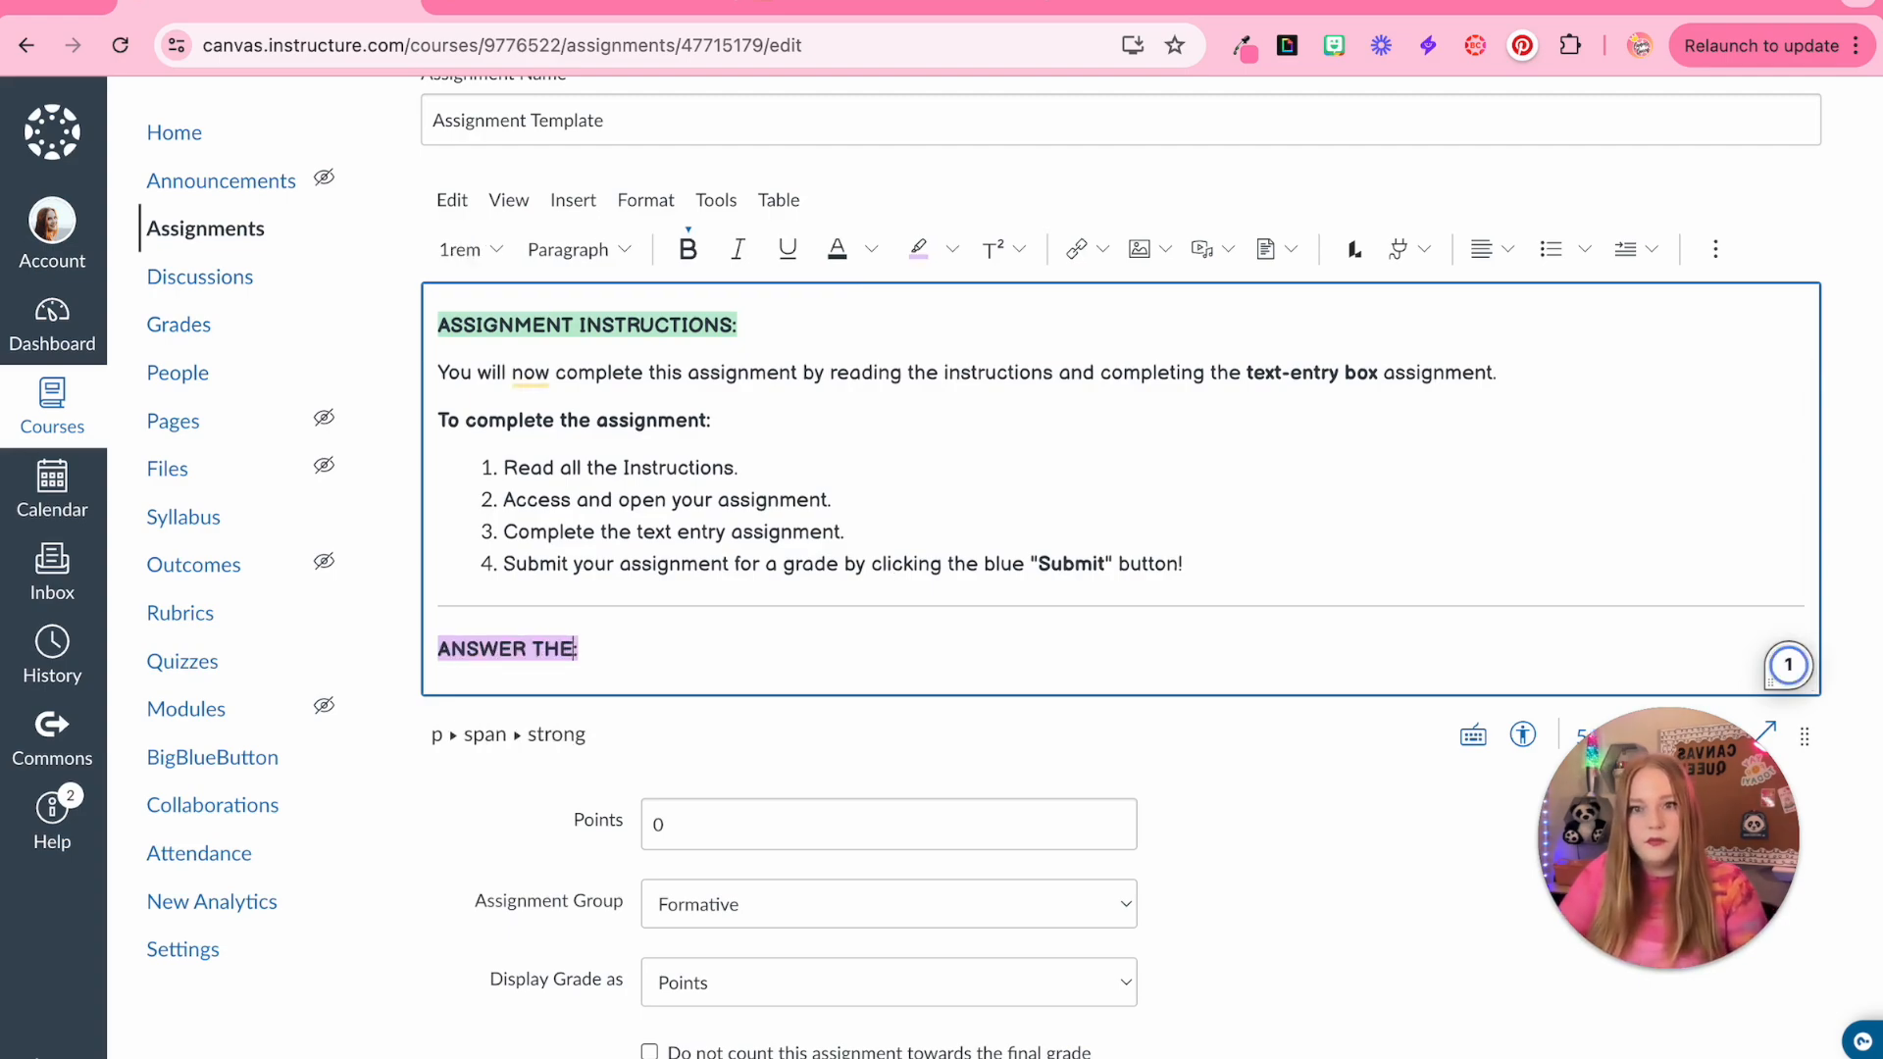
type("UESTIONS")
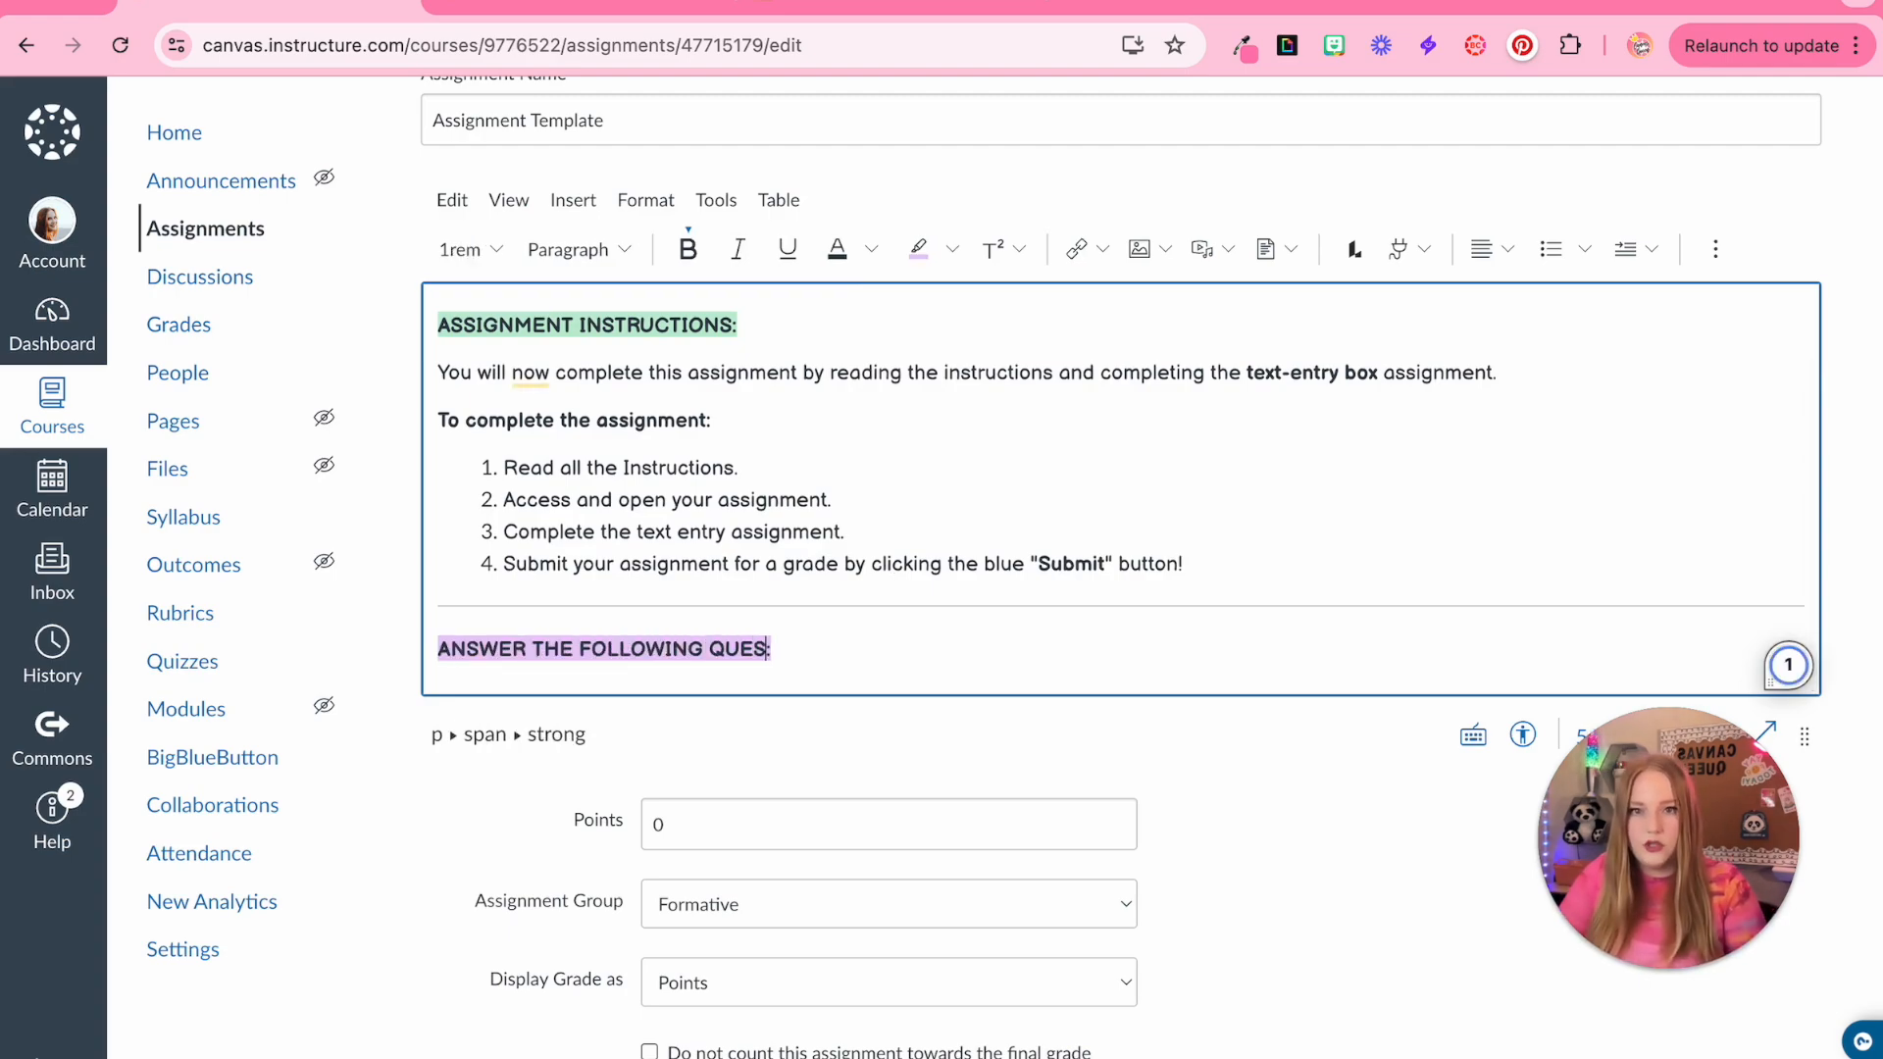
key("Return")
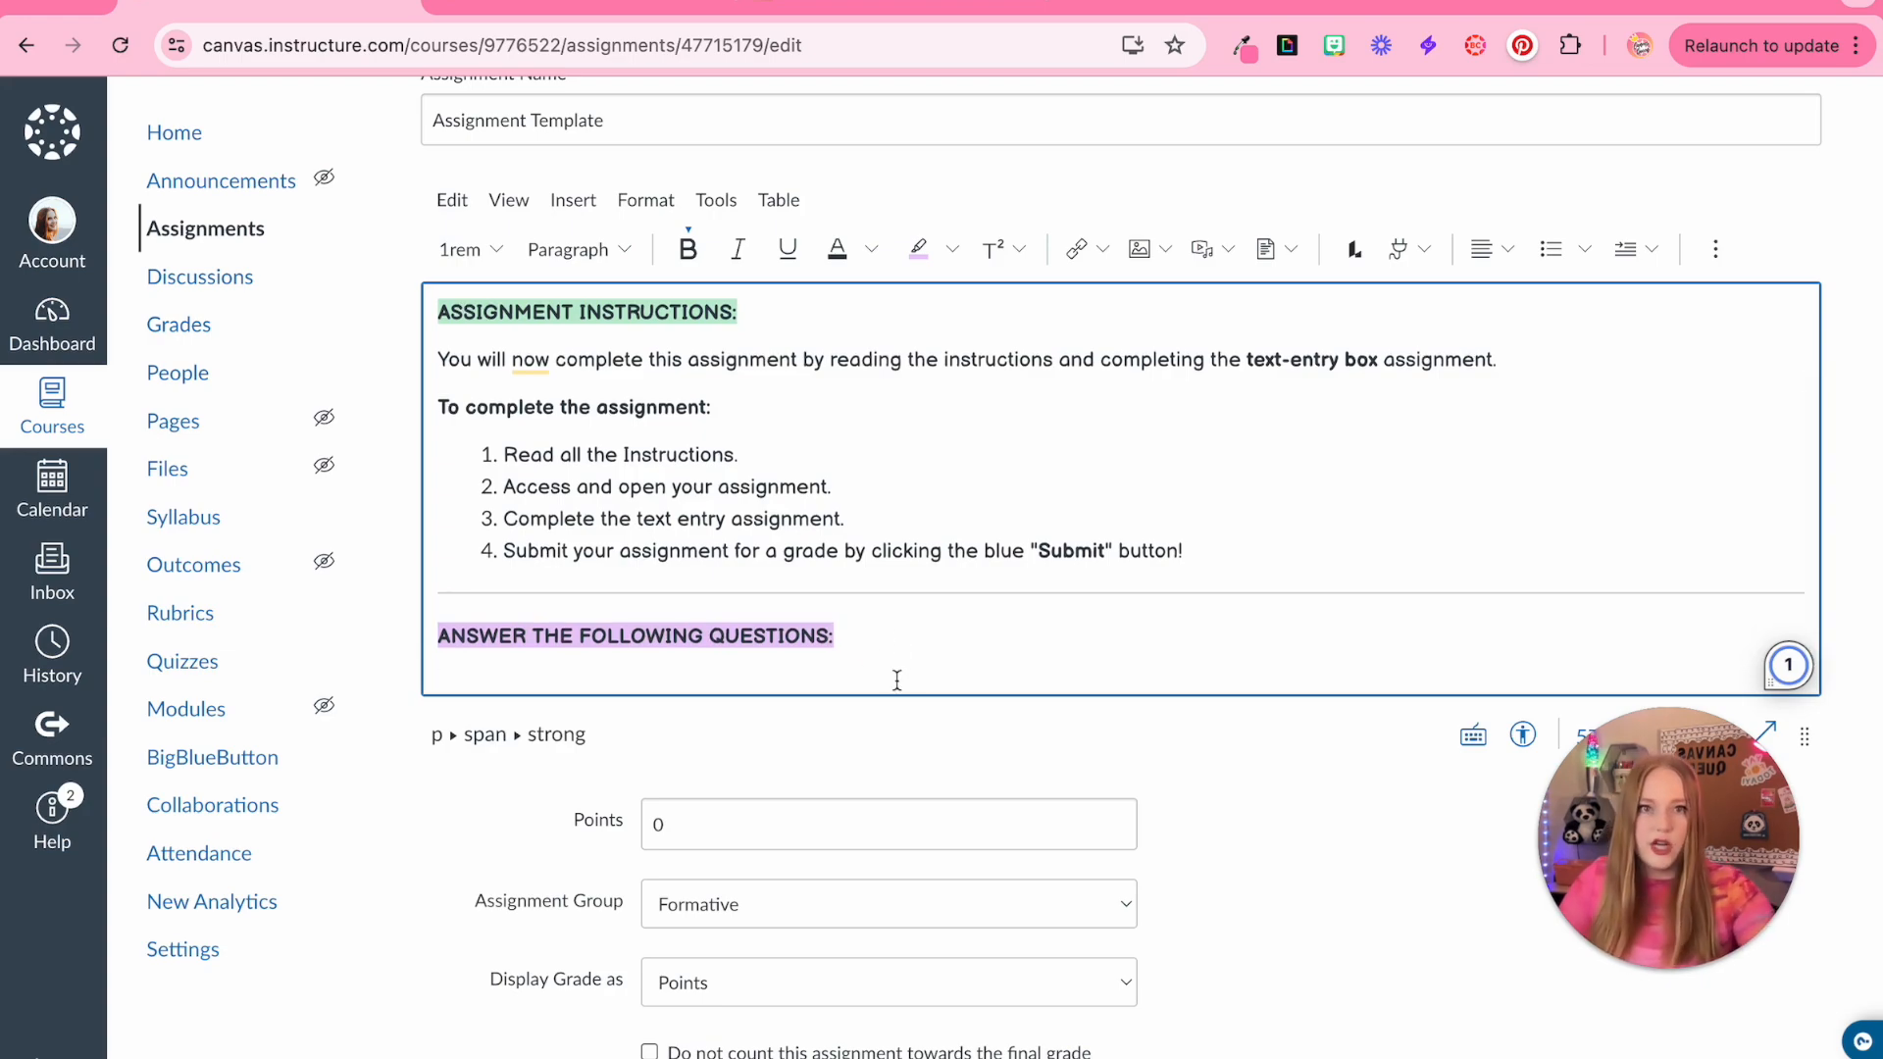
Add the note 'Make sure to answer in a complete sentence for full credit.' and a numbered list of three Question placeholders
left_click(1586, 251)
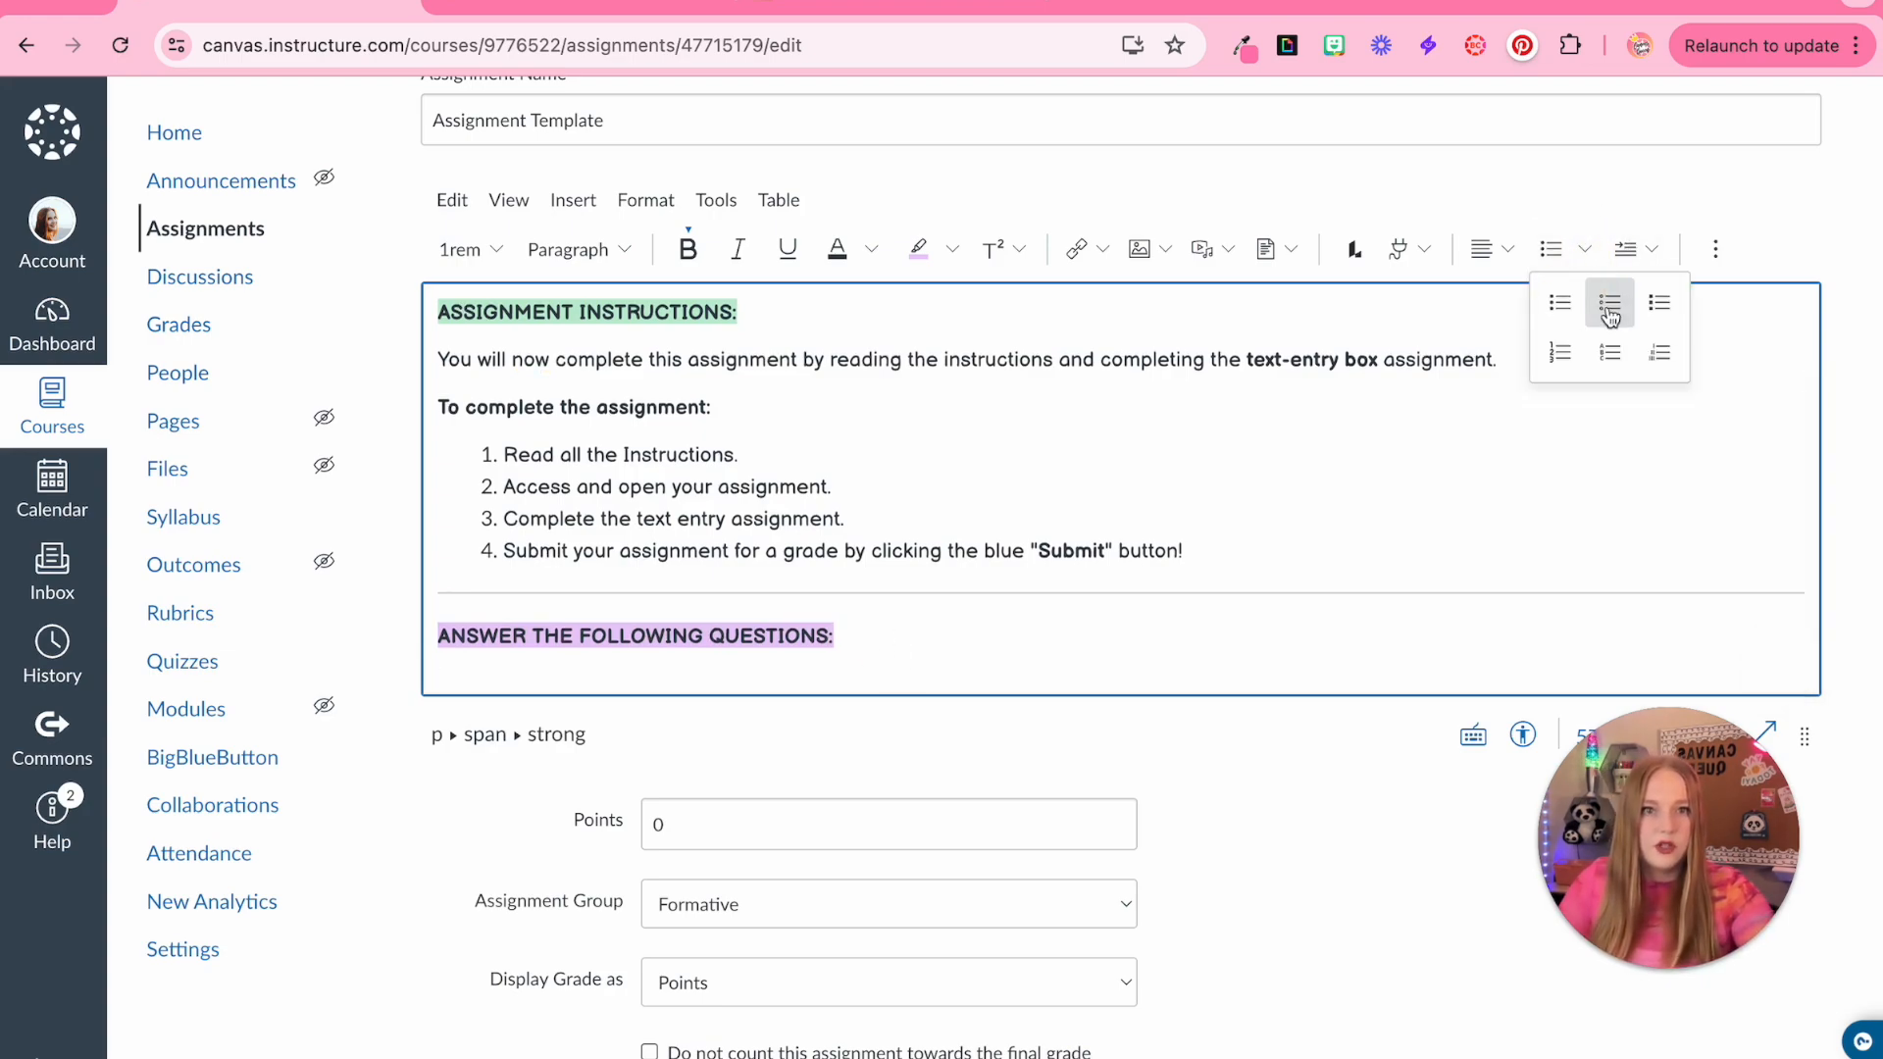
left_click(1560, 353)
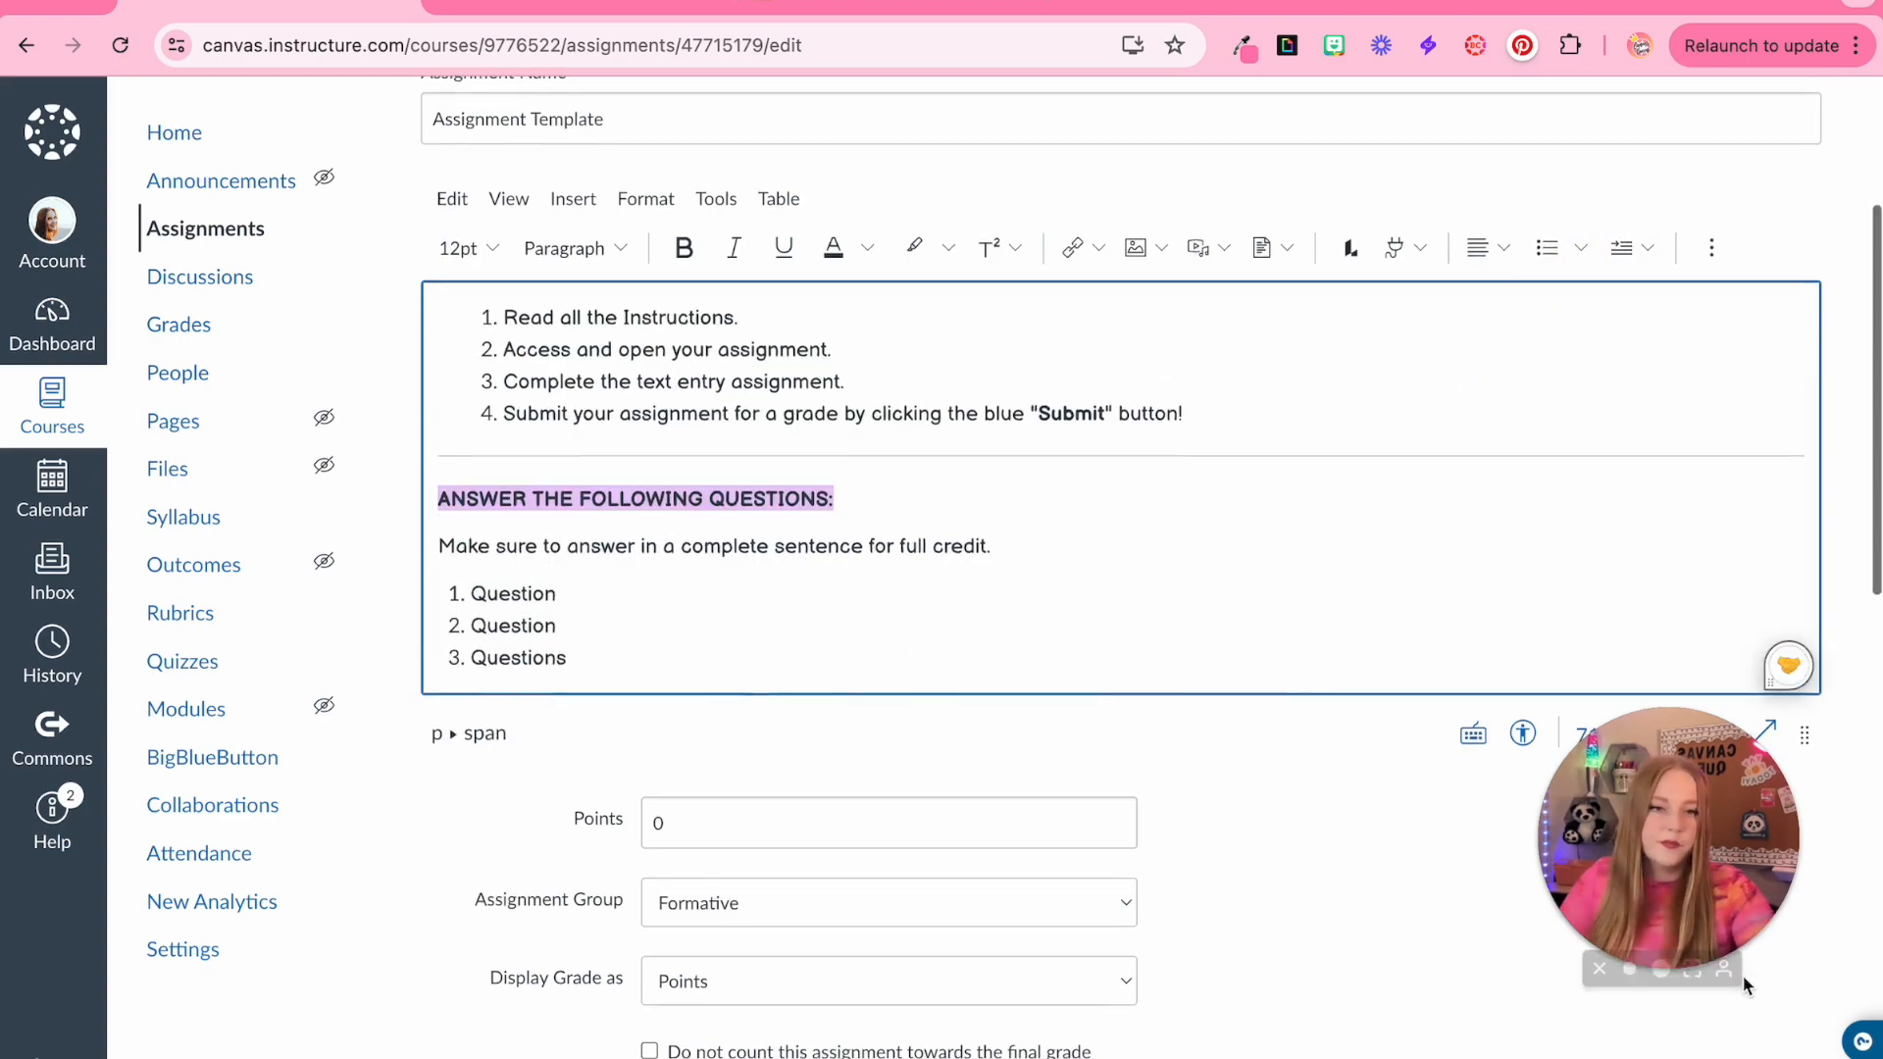
scroll(1775, 651, "down", 3)
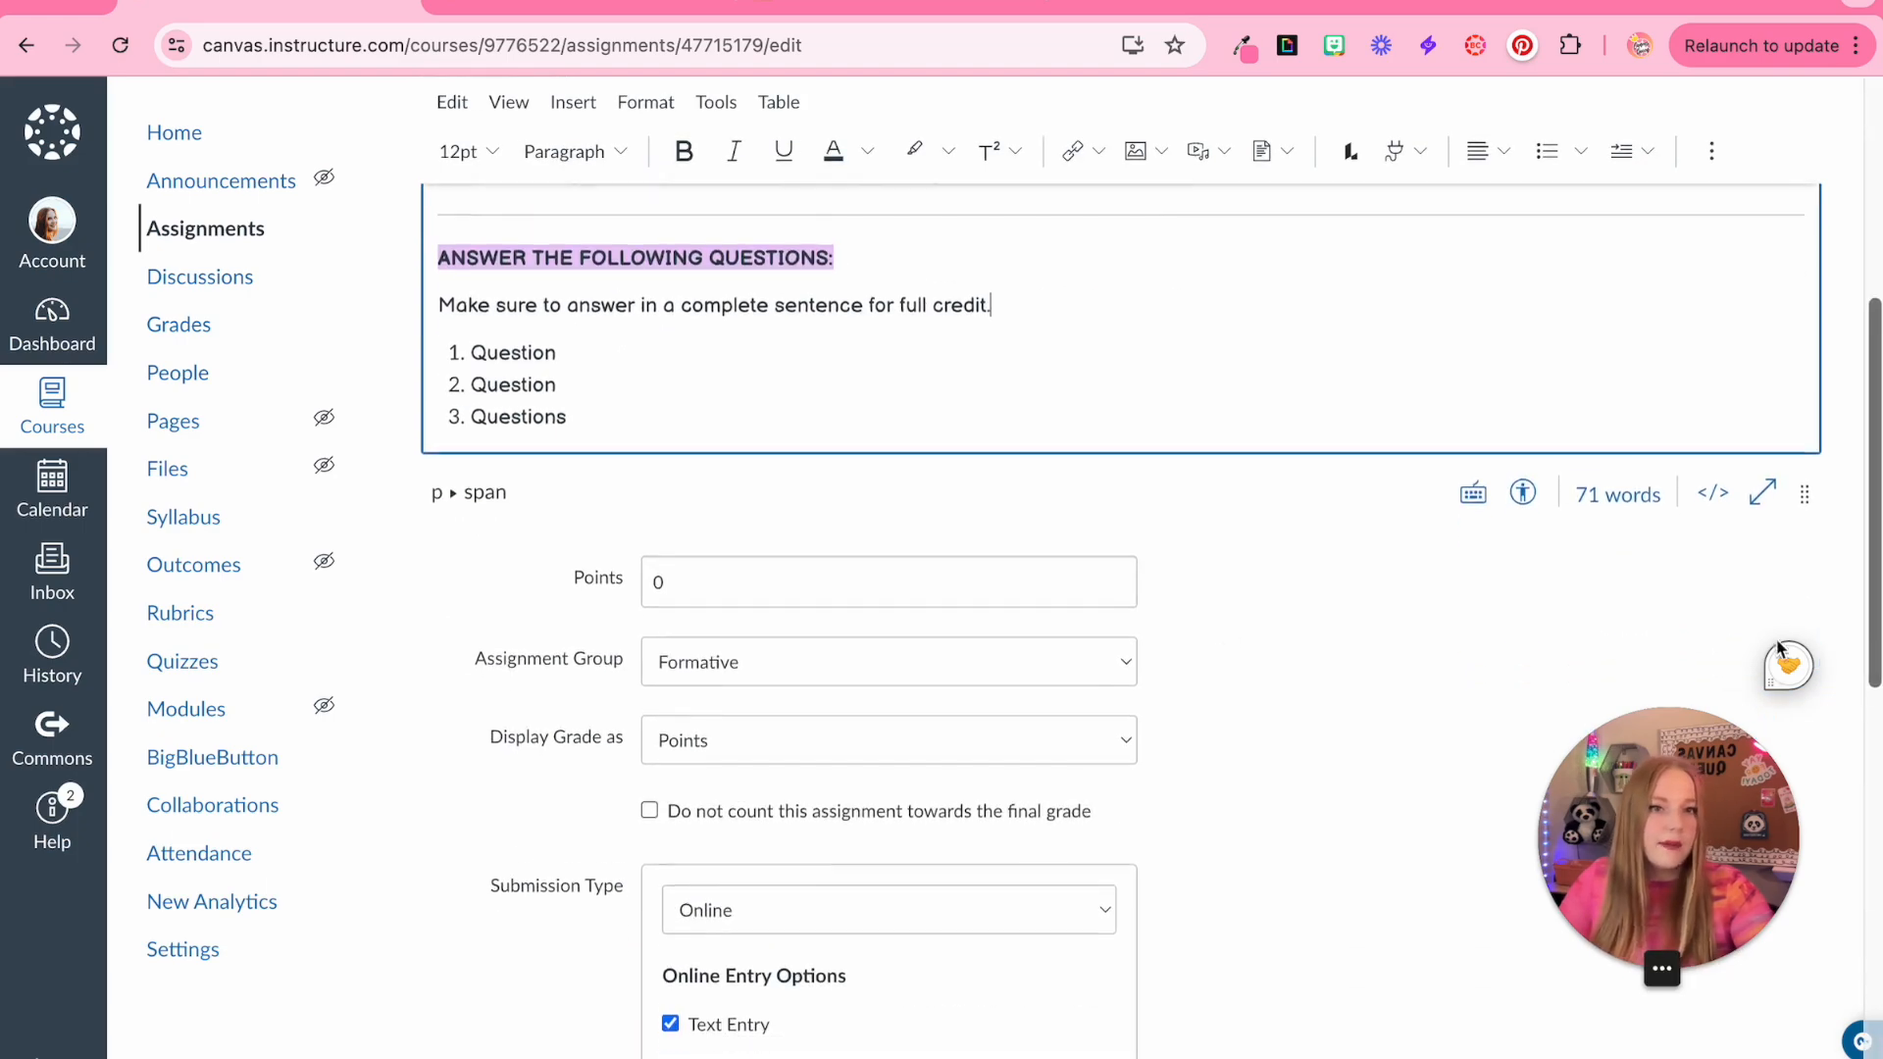
Save the assignment template
left_click(1361, 545)
scroll(1363, 698, "up", 2)
scroll(1452, 750, "down", 8)
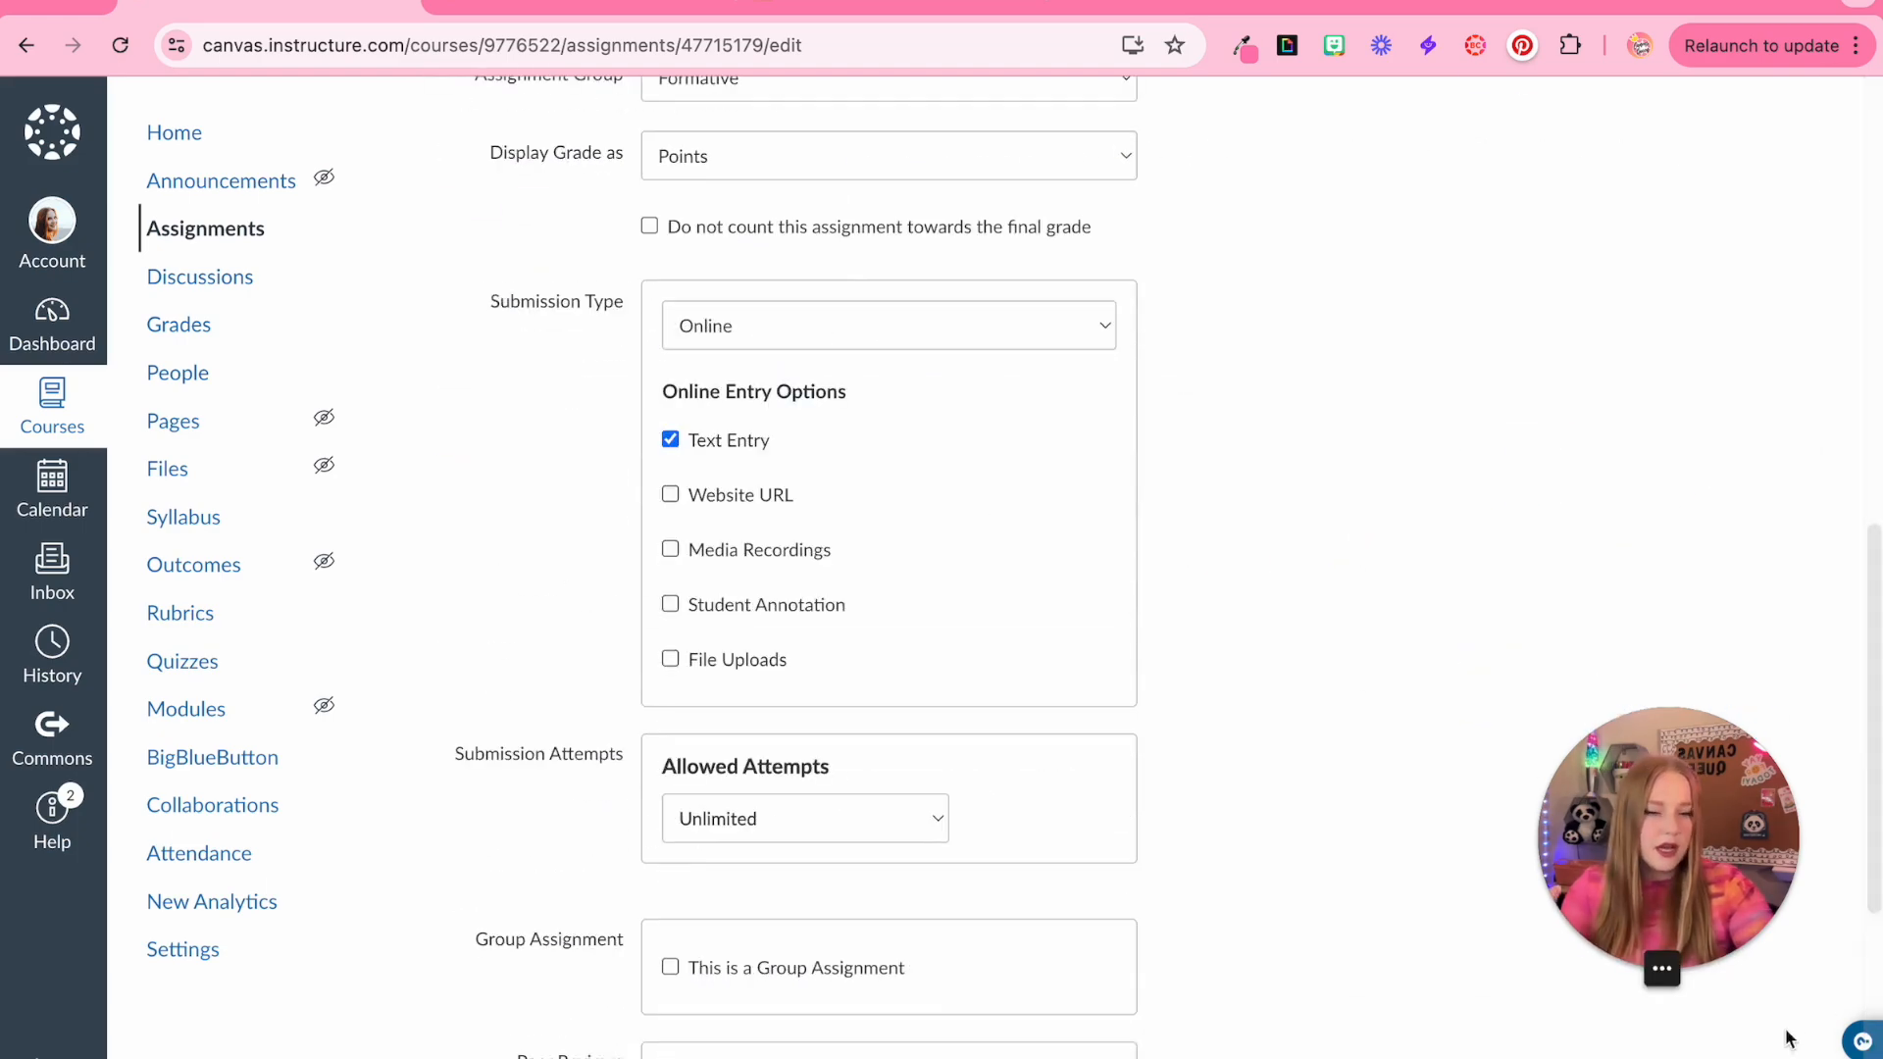
scroll(1790, 996, "down", 5)
left_click(1775, 952)
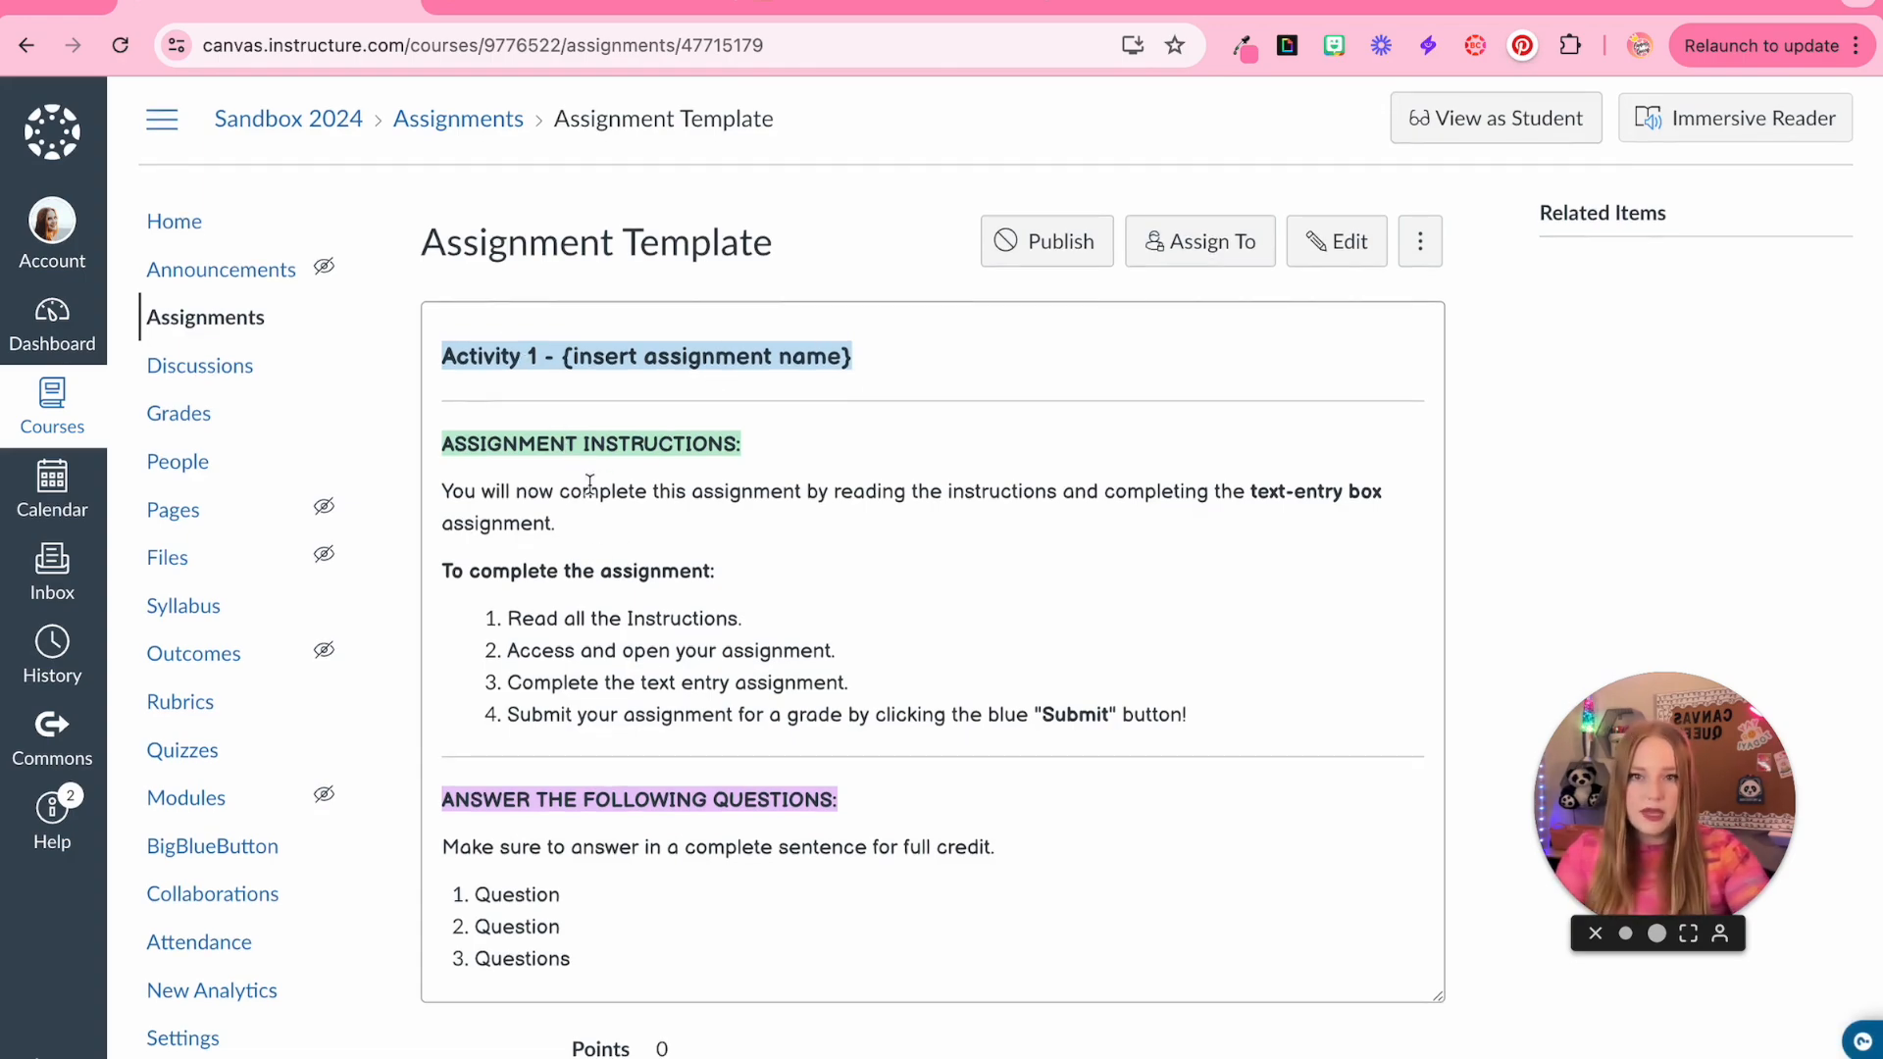
Return to the course modules and publish the Teacher Template Module with all its items
scroll(579, 475, "down", 1)
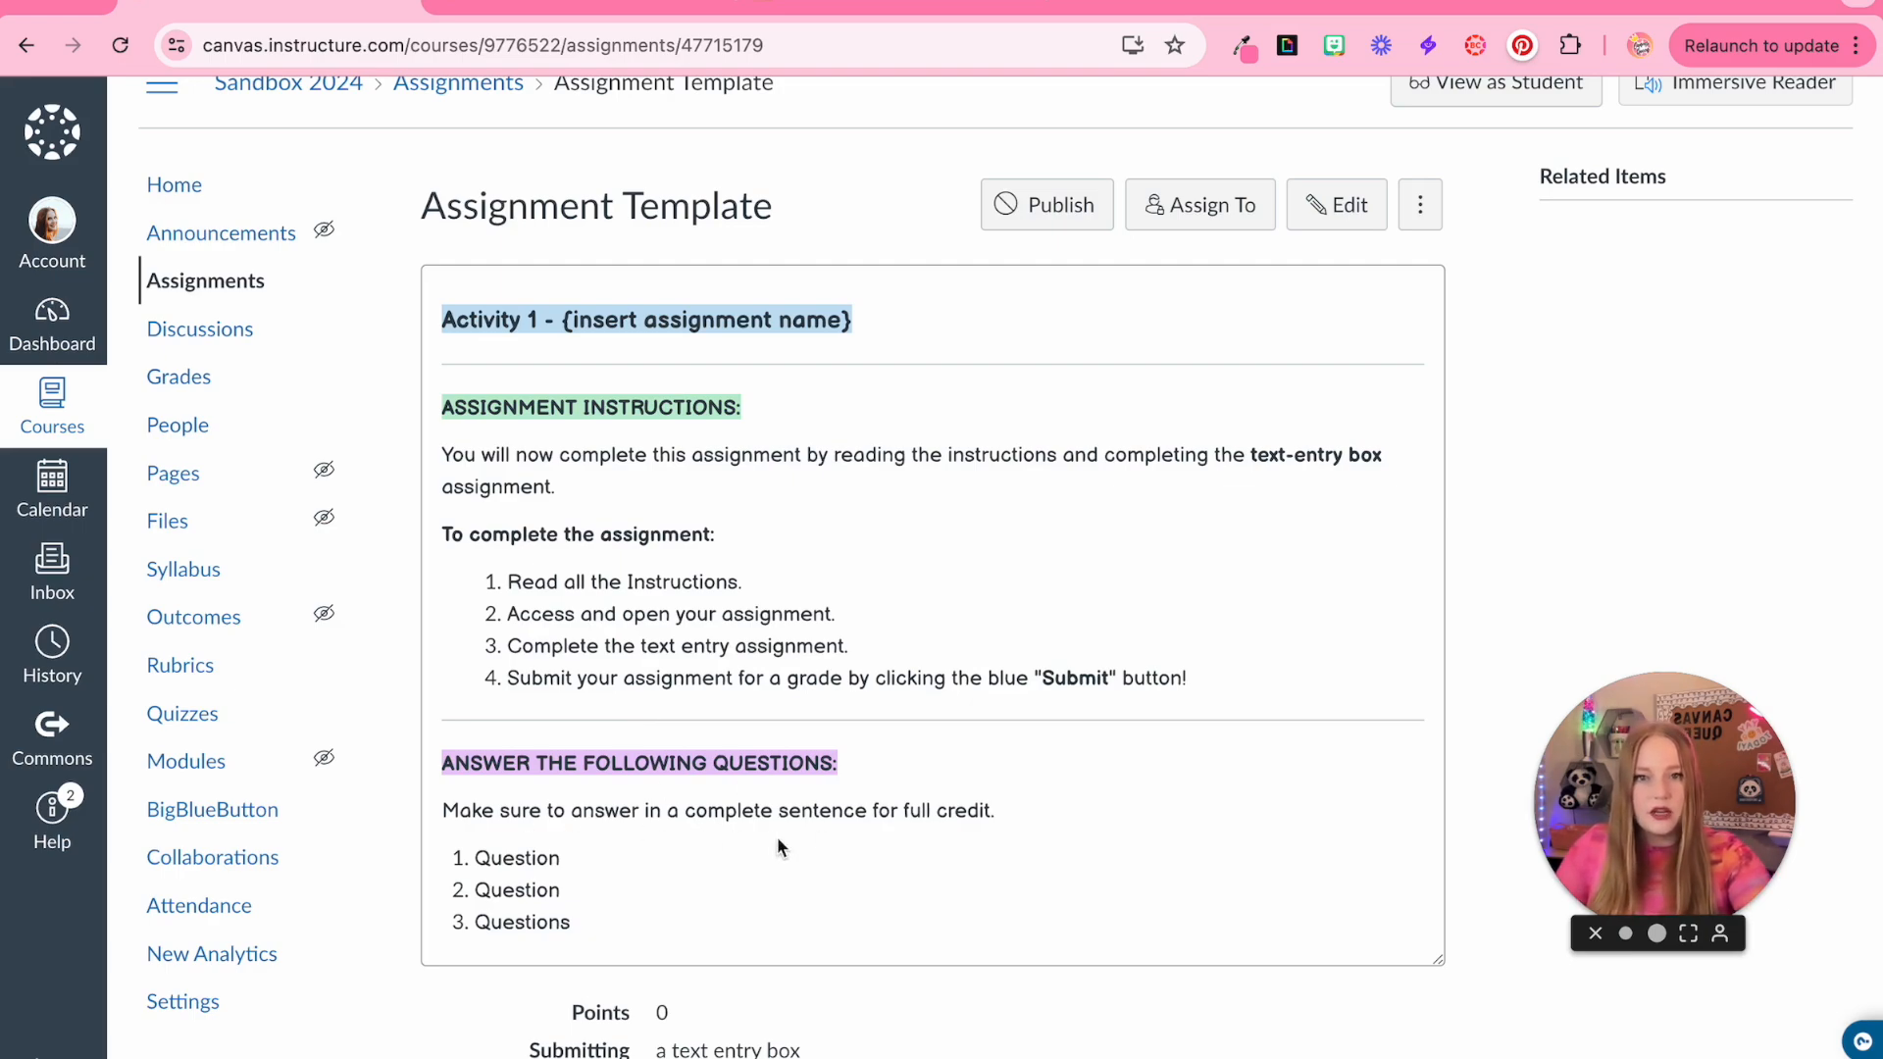
scroll(1139, 419, "up", 1)
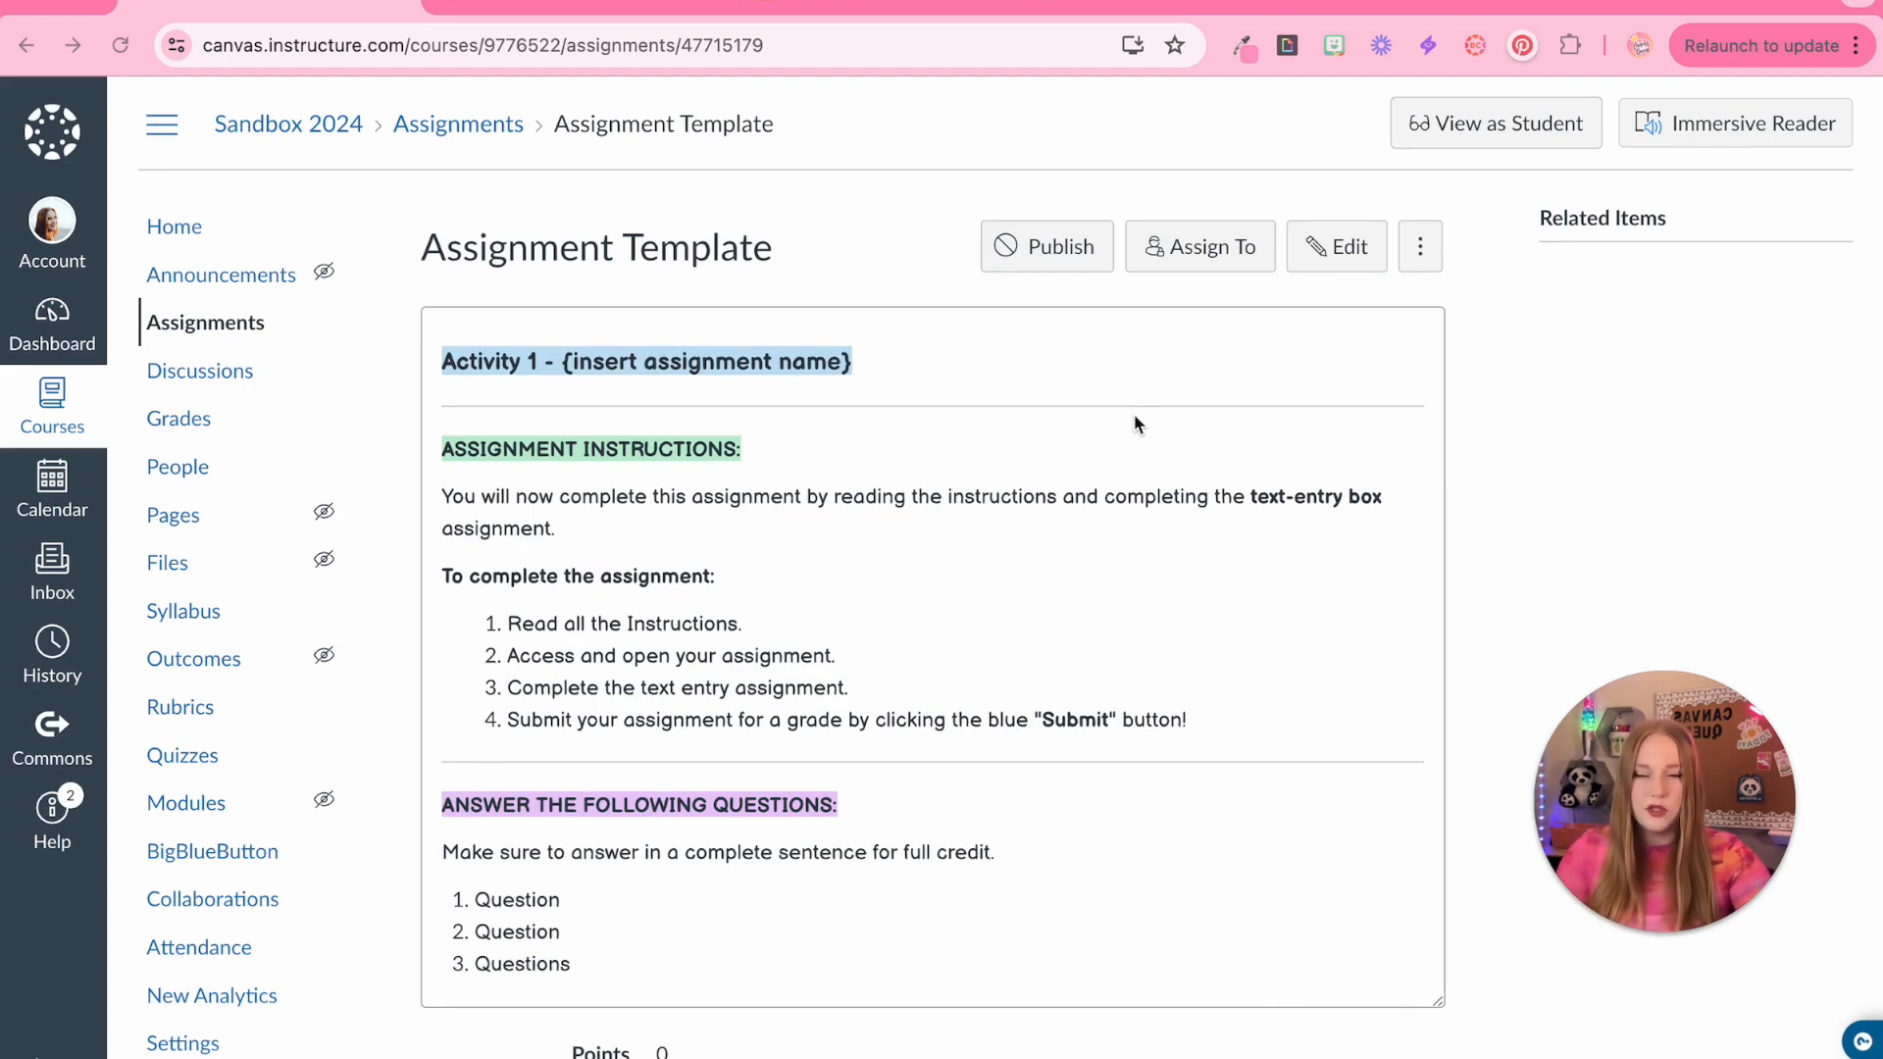
left_click(190, 227)
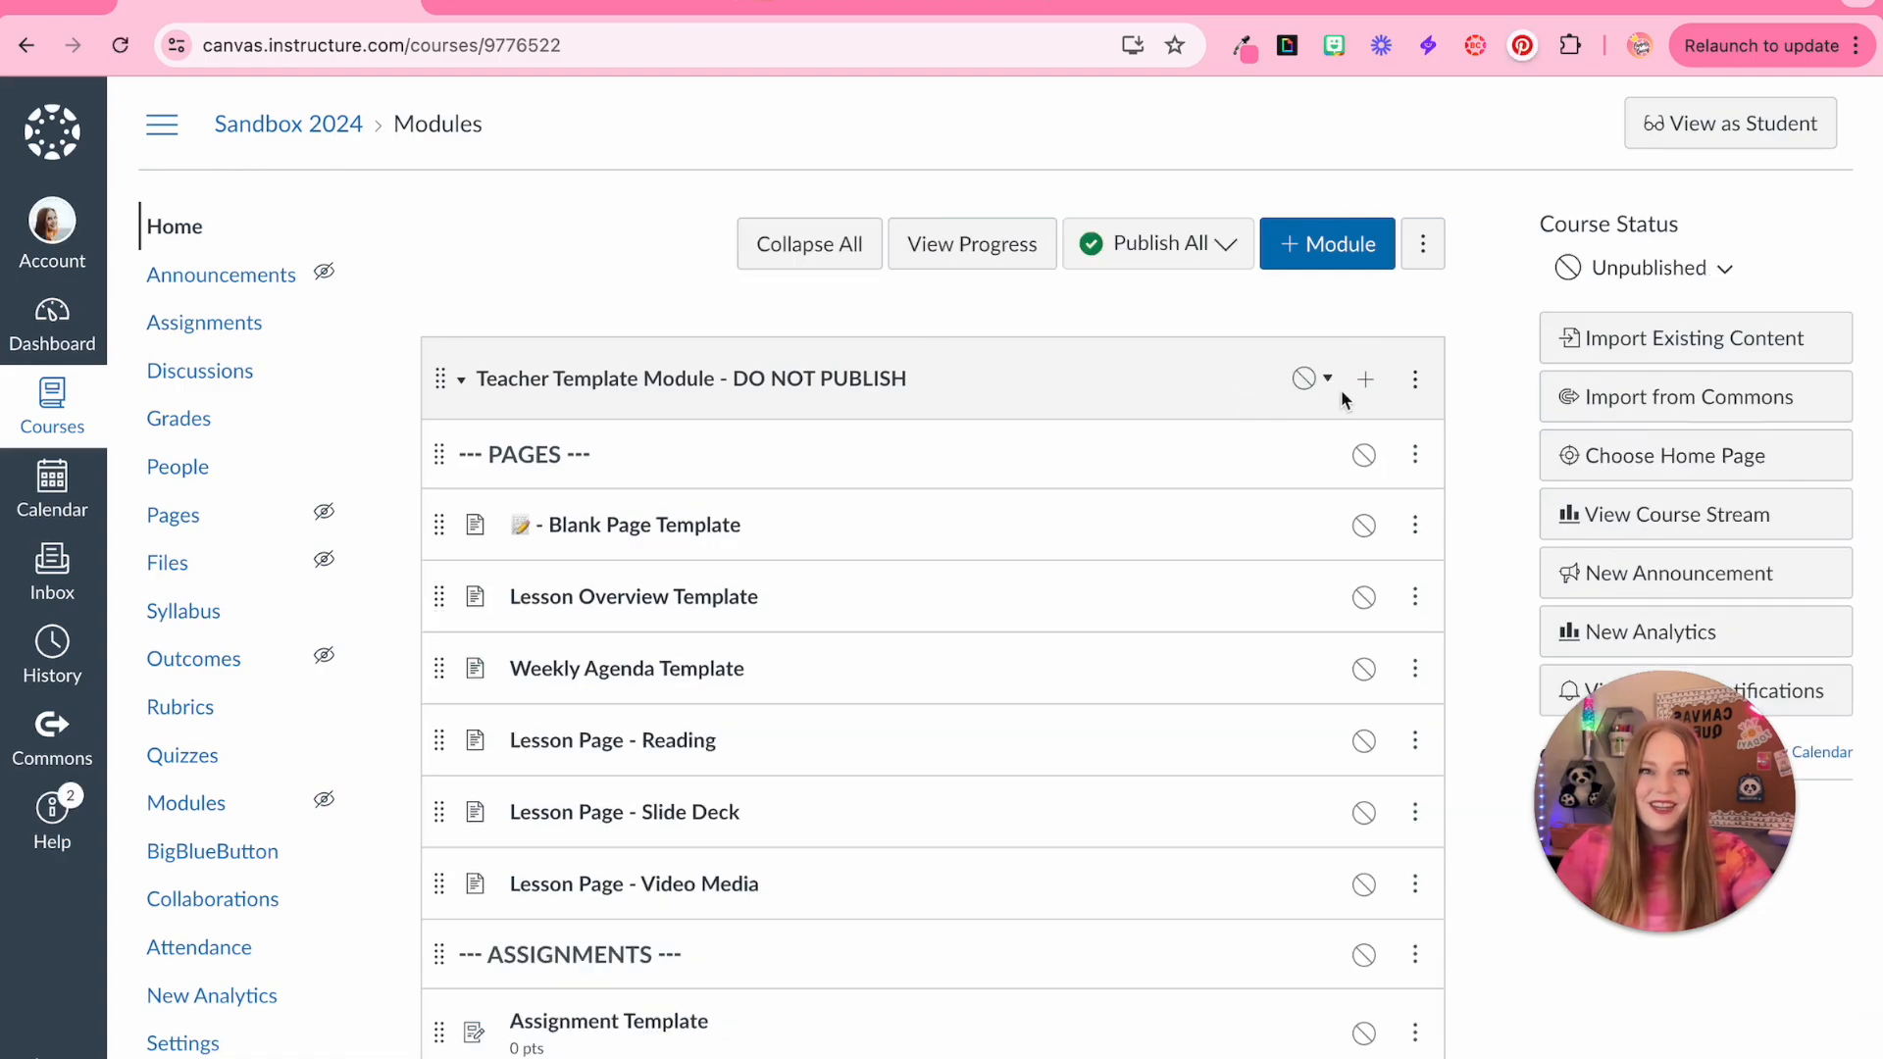
left_click(1332, 385)
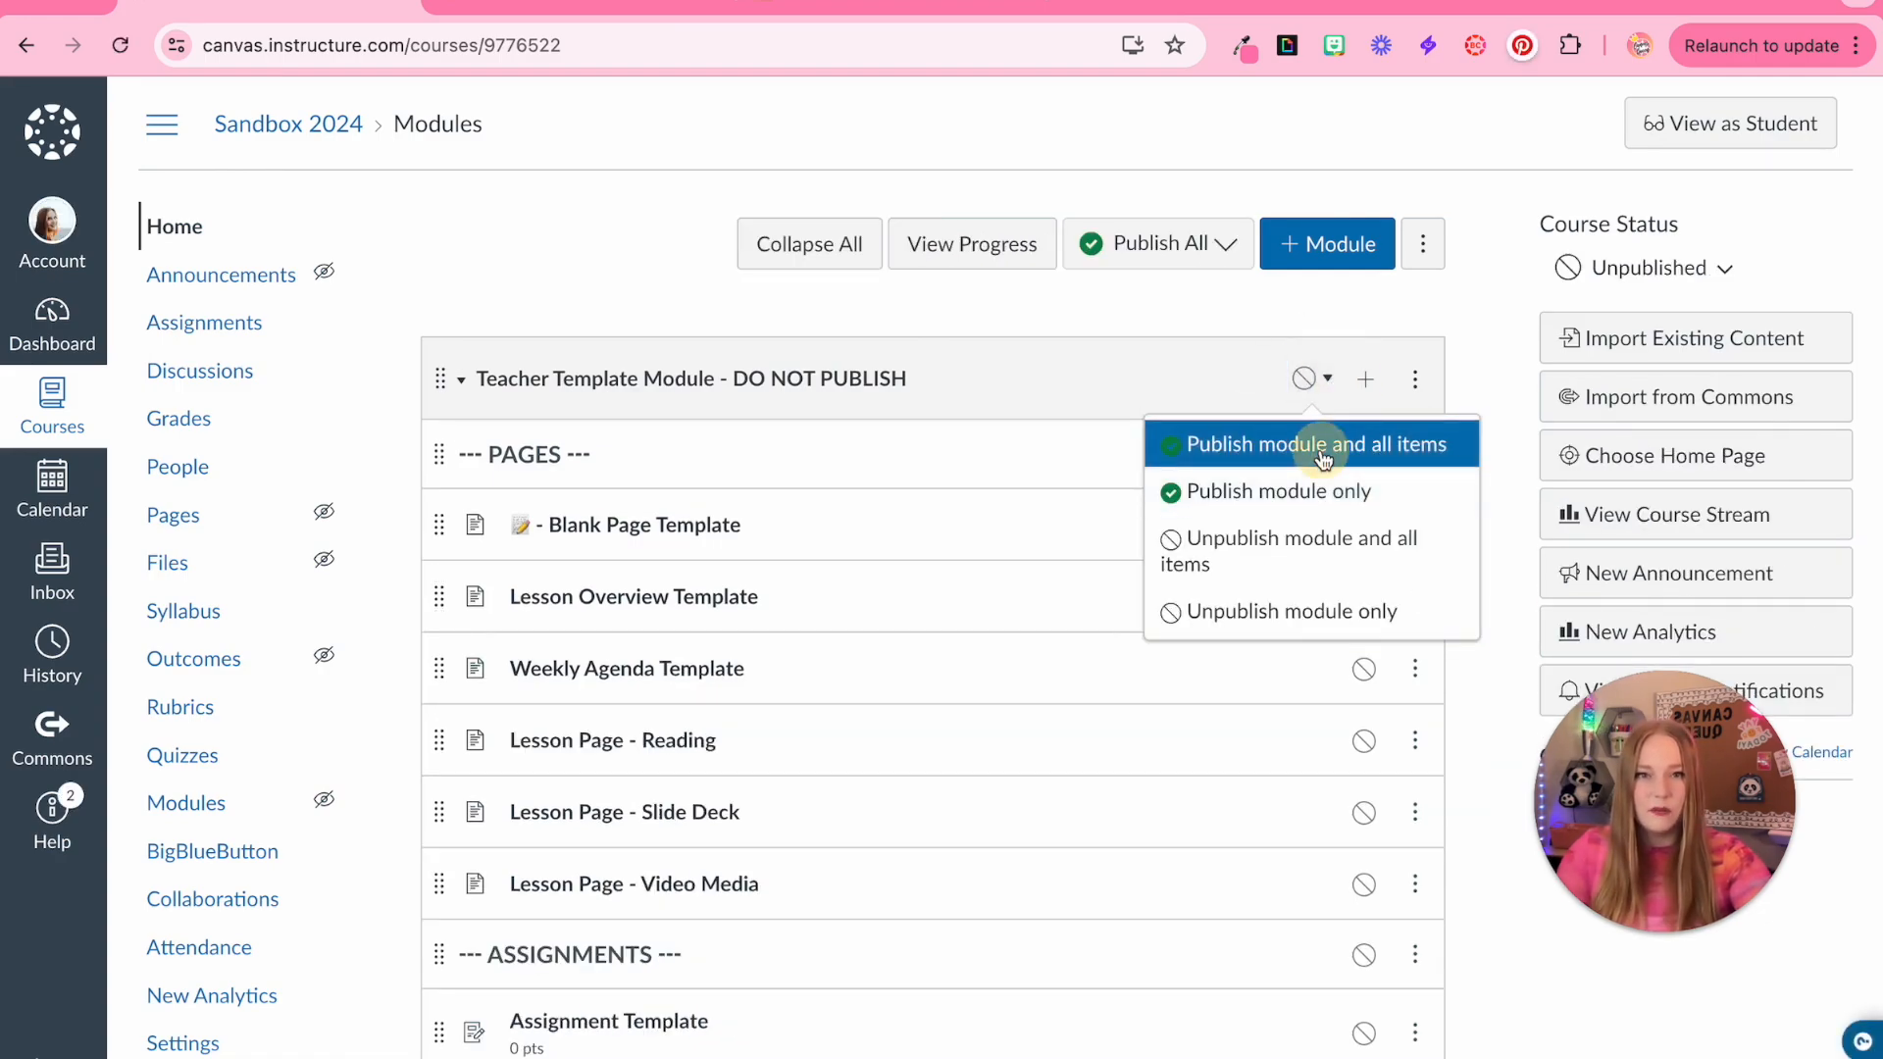
left_click(1323, 453)
Open the Assignment Template as a student and start the assignment to preview its text entry box
scroll(1148, 603, "down", 5)
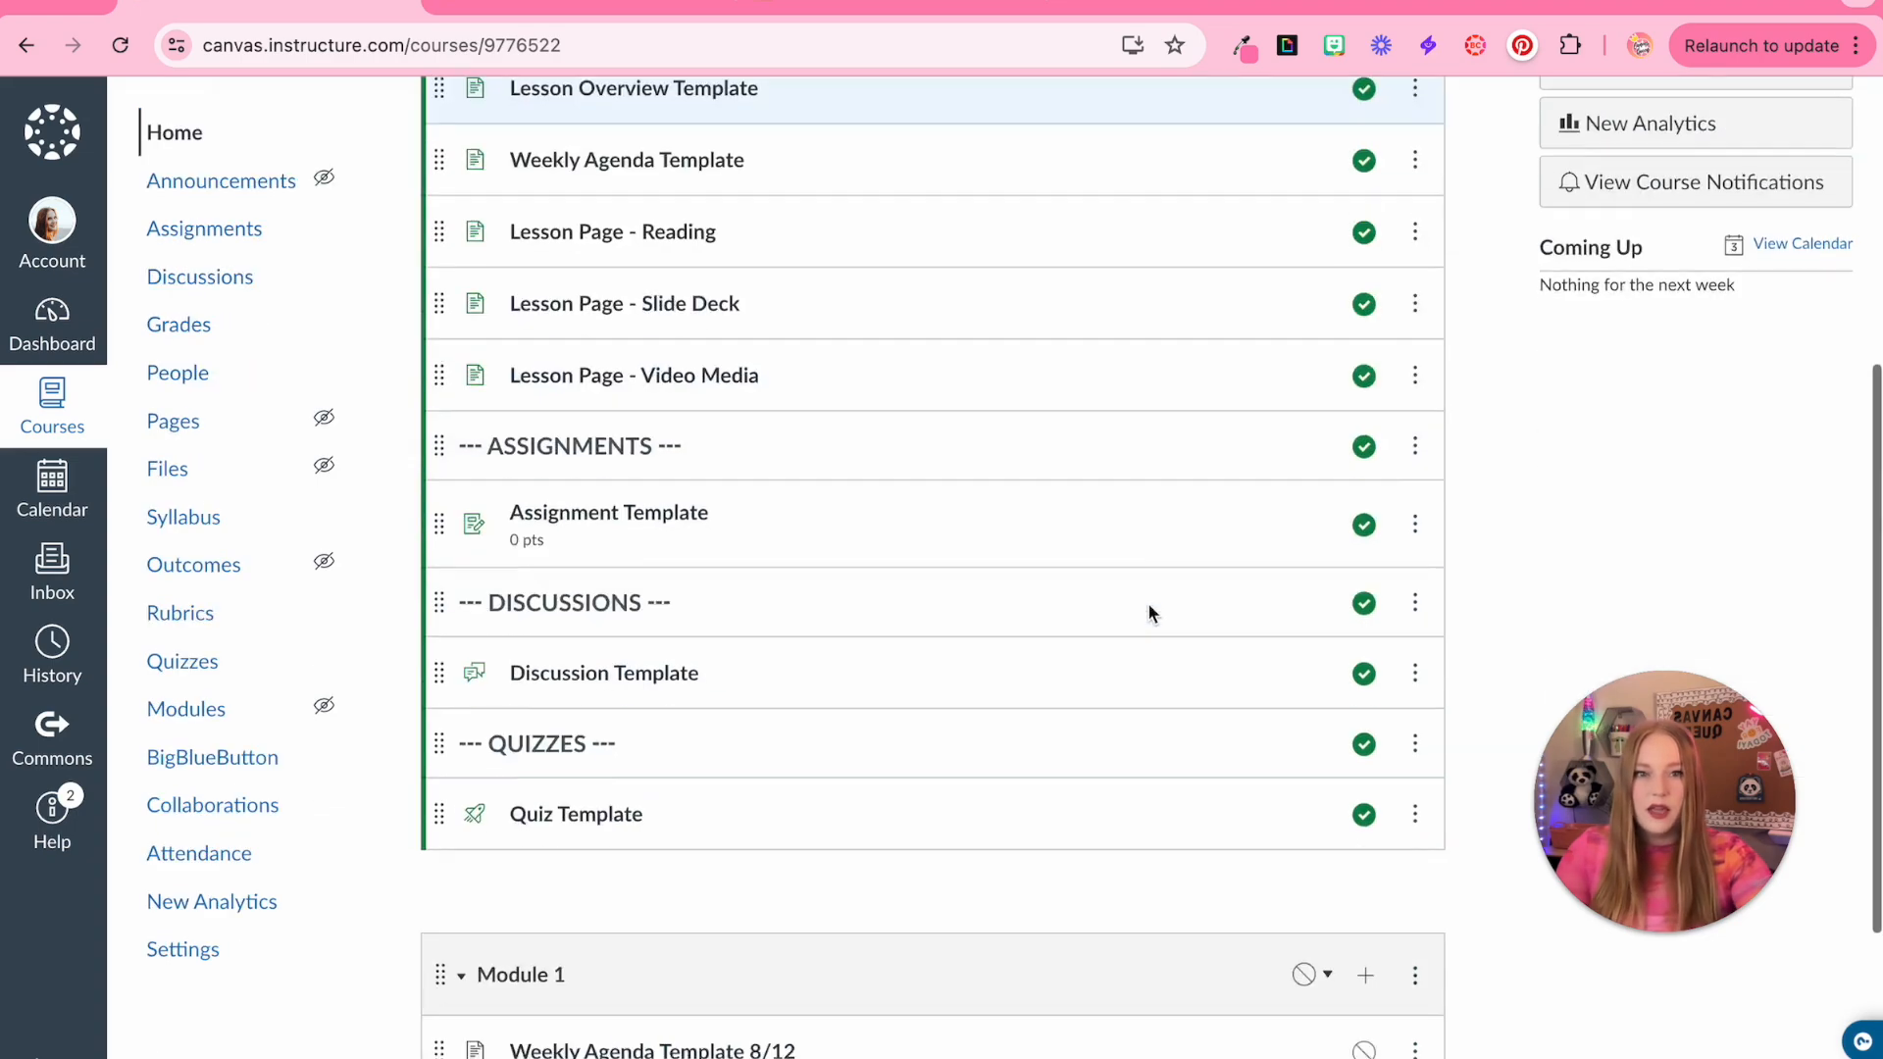
left_click(618, 470)
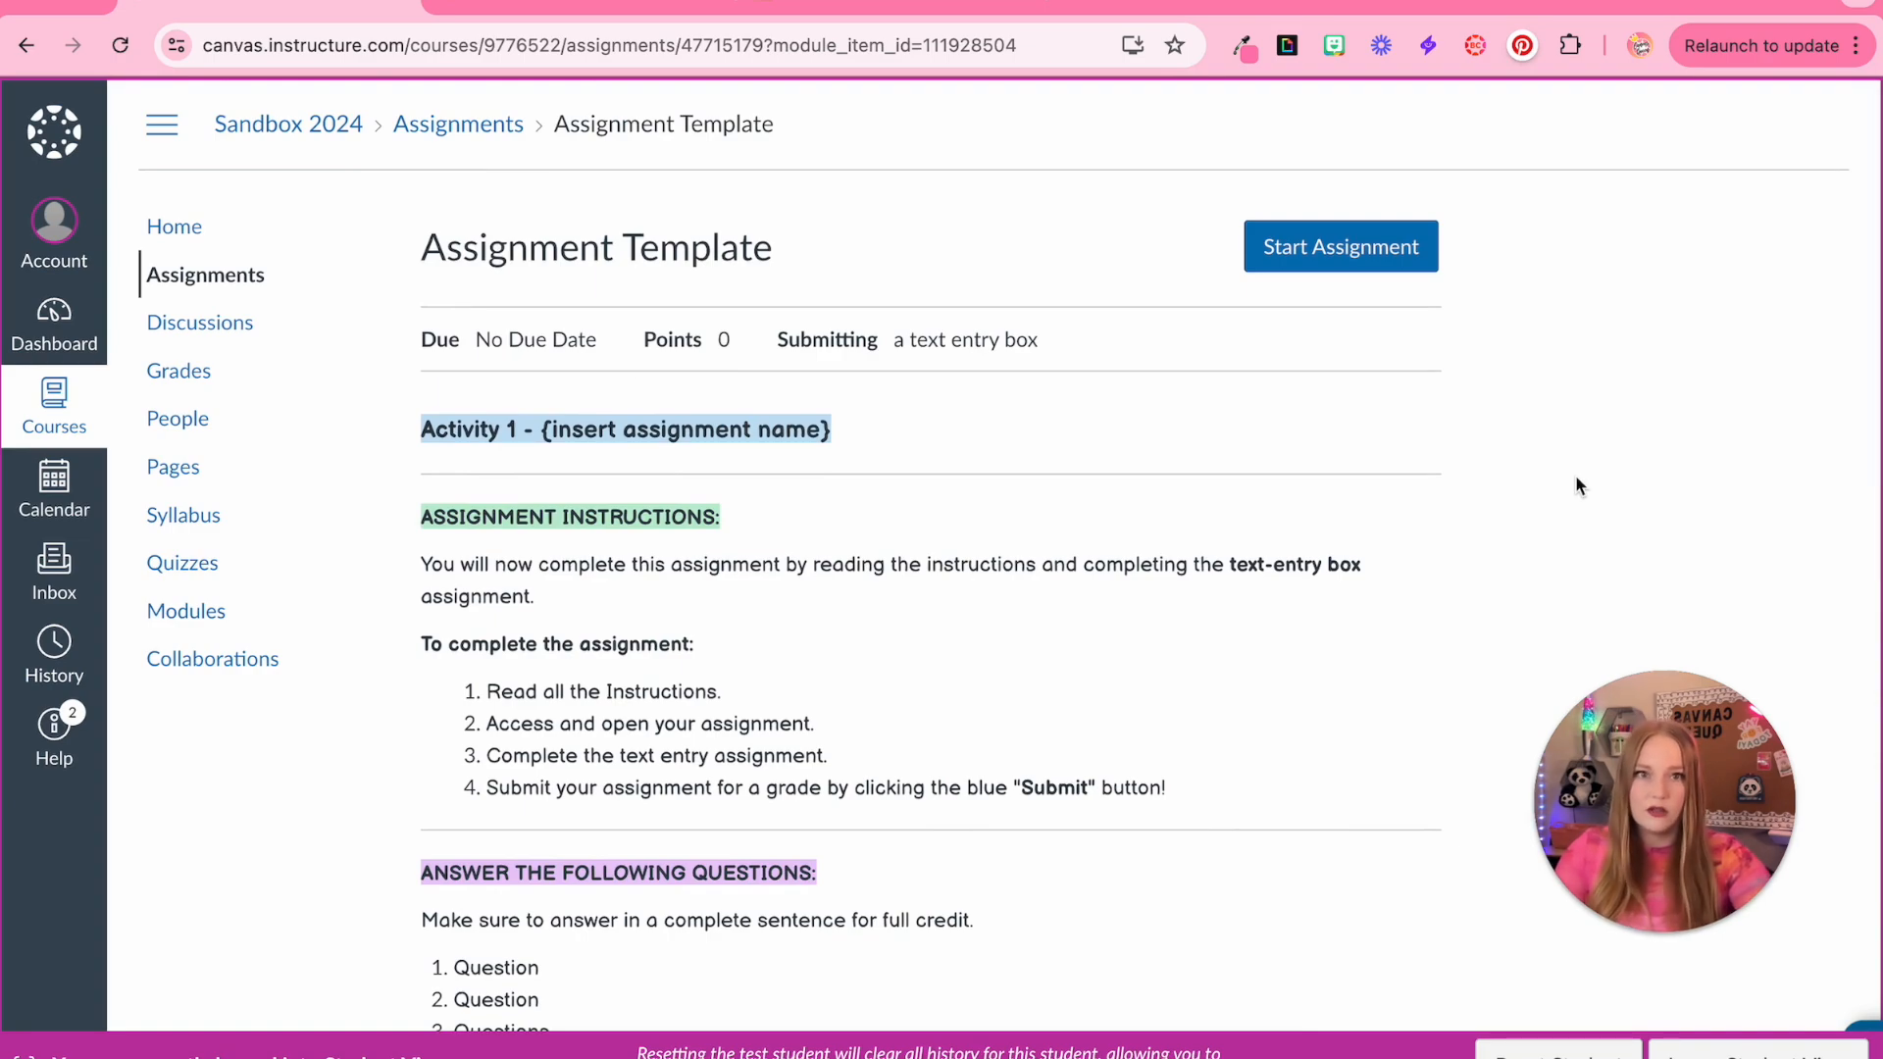
left_click(1355, 246)
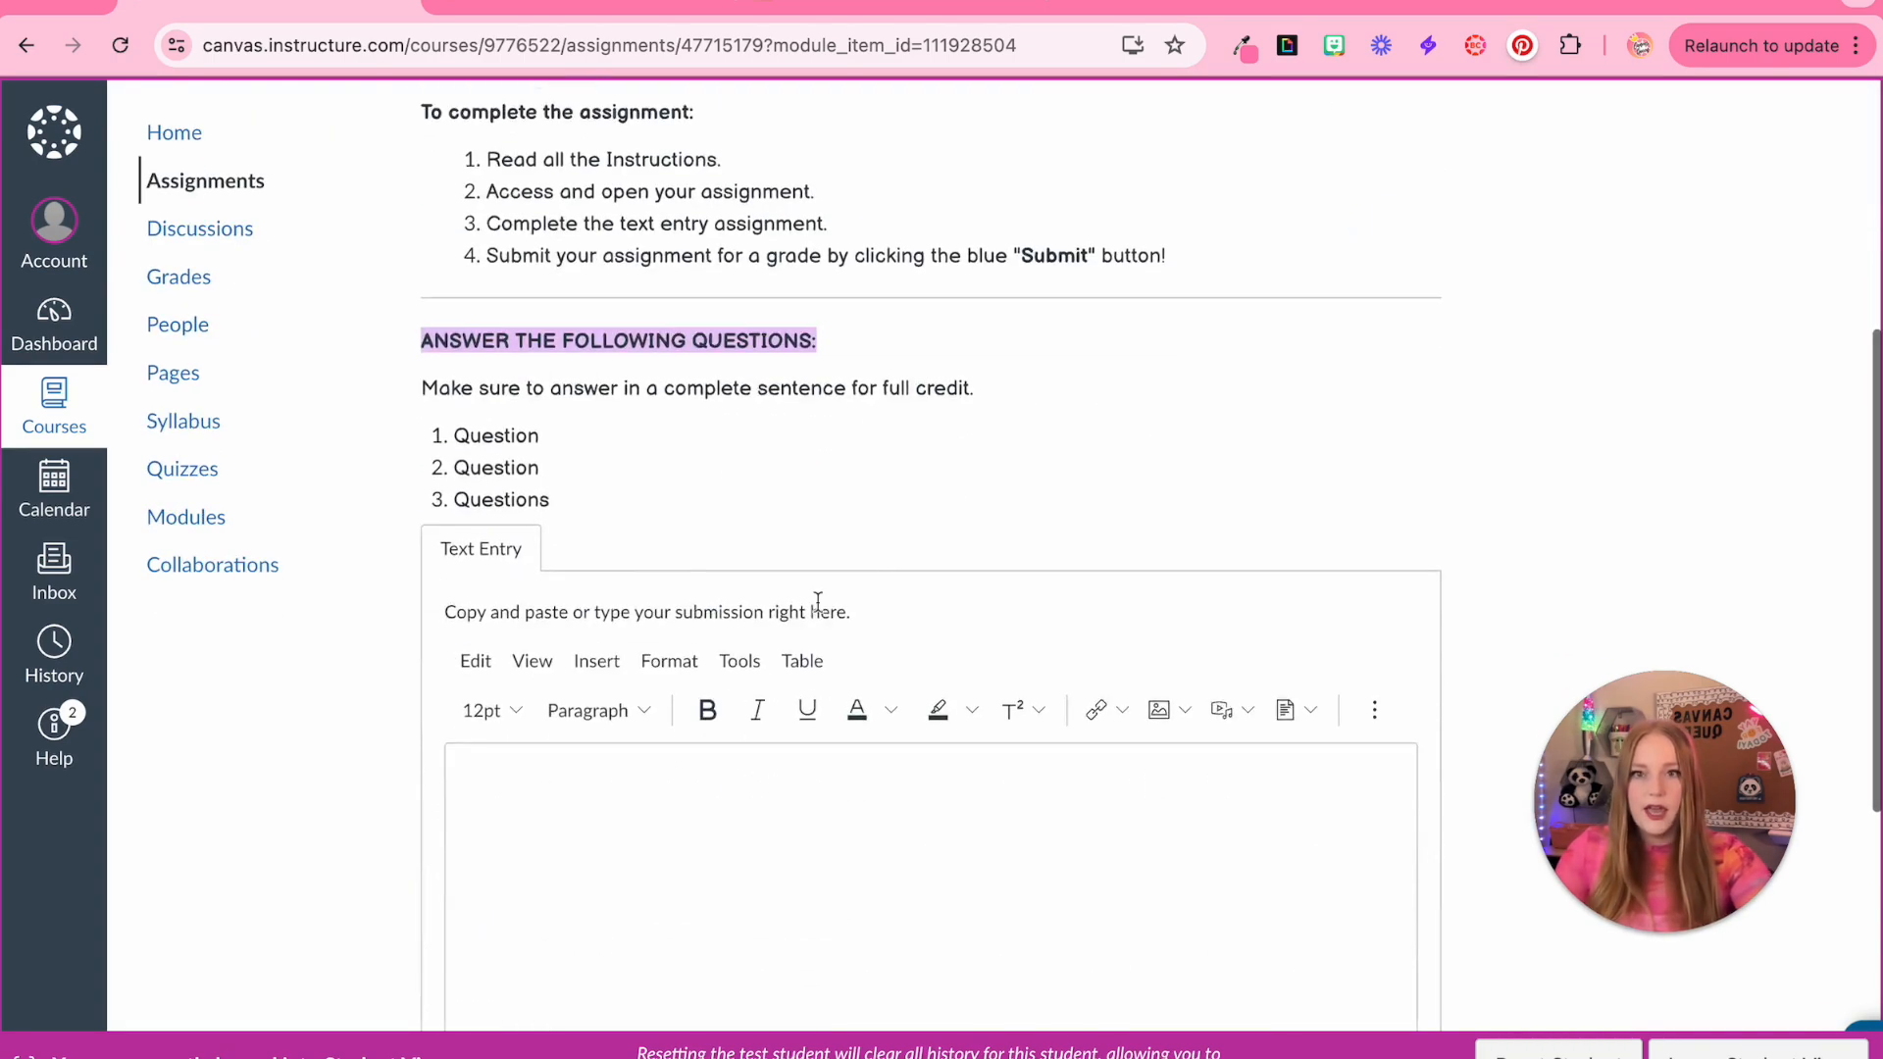
left_click(536, 279)
scroll(731, 321, "up", 1)
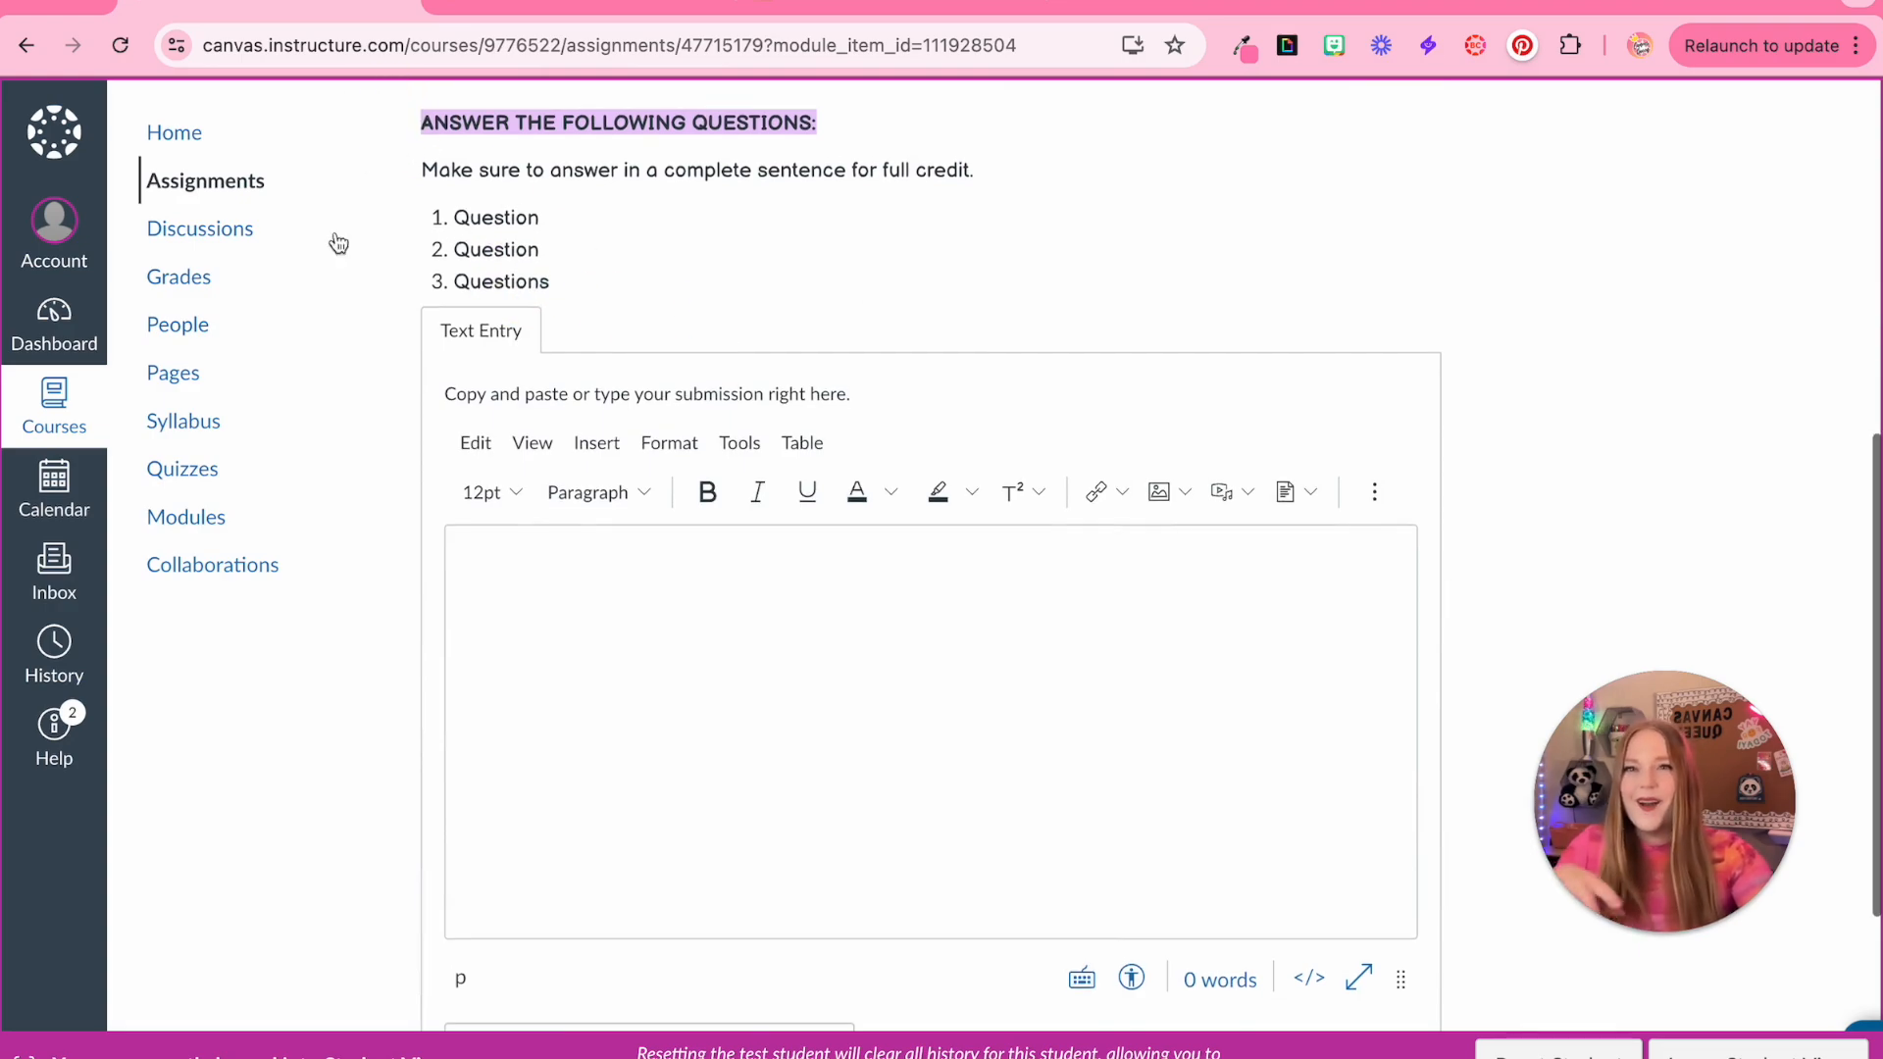
left_click(653, 686)
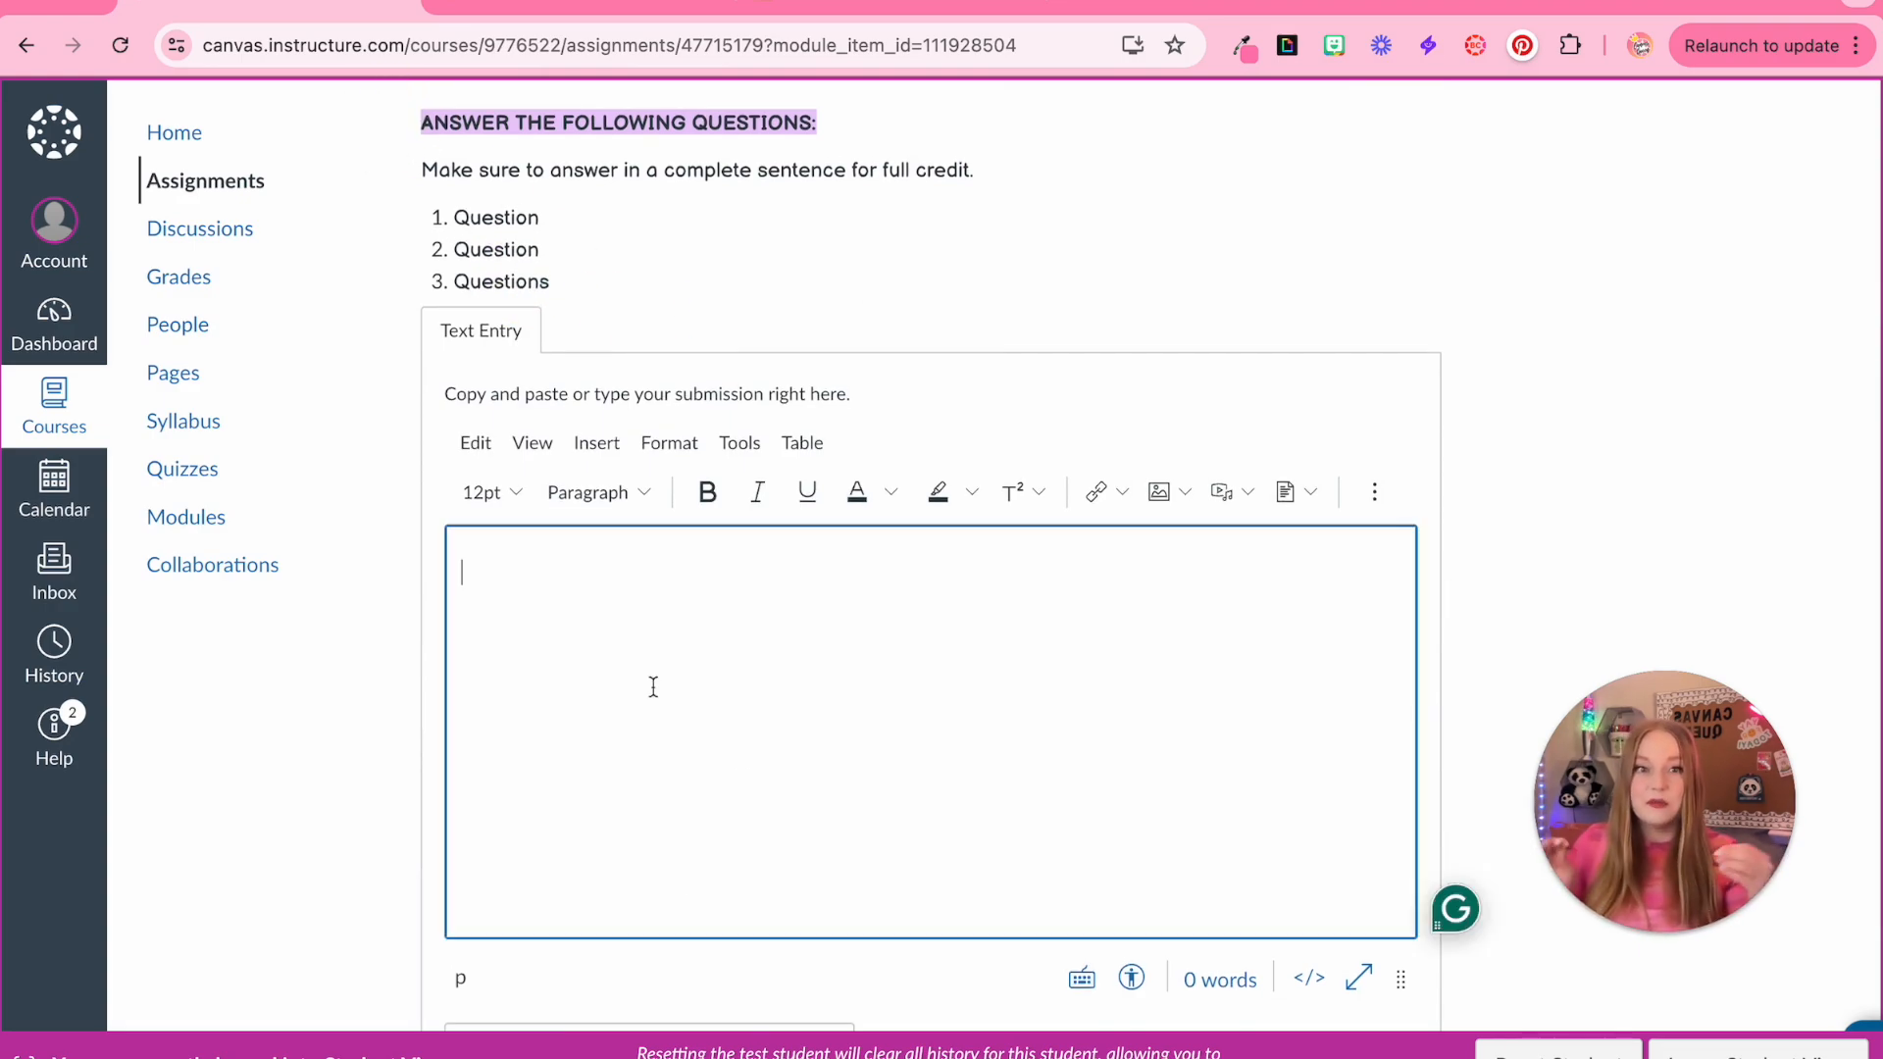
As the student, enter three numbered 'Answer' lines in the text entry box and submit the assignment
type("1. Answer")
key("Return")
type("2. Answer")
key("Return")
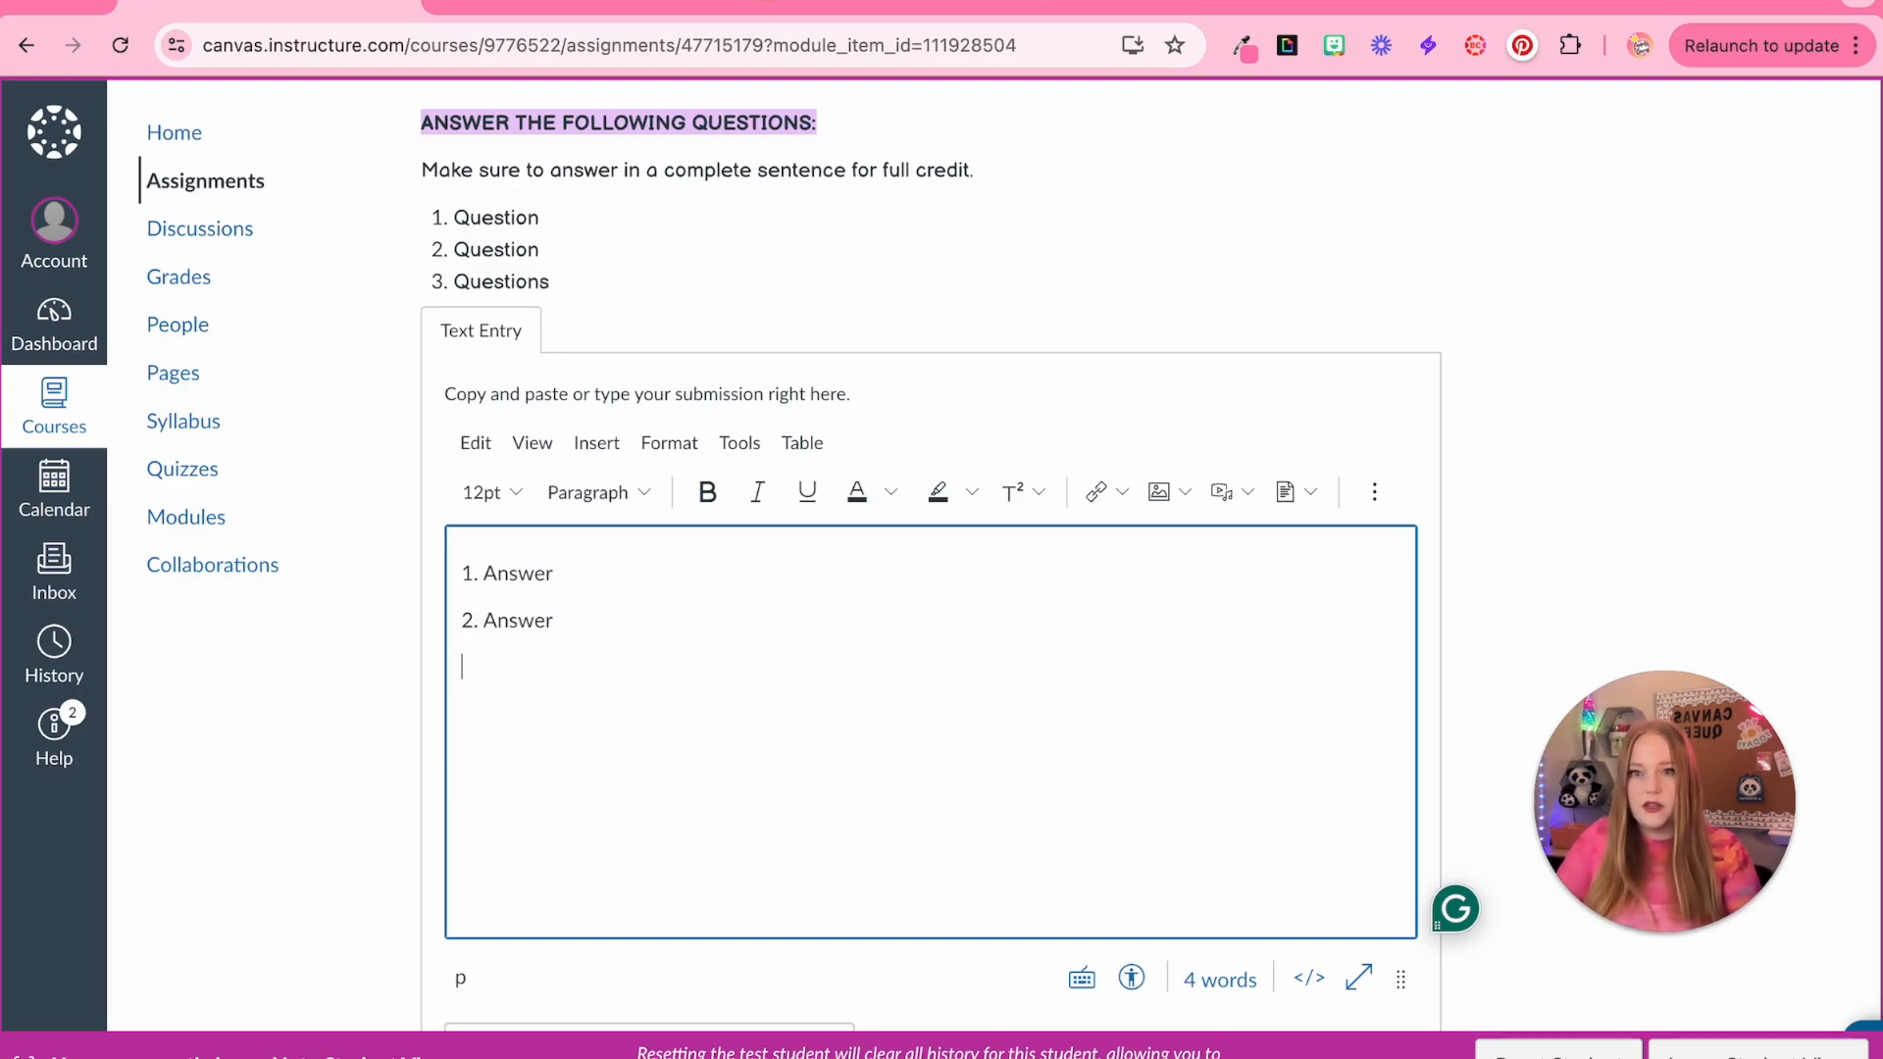
type("3. Answer")
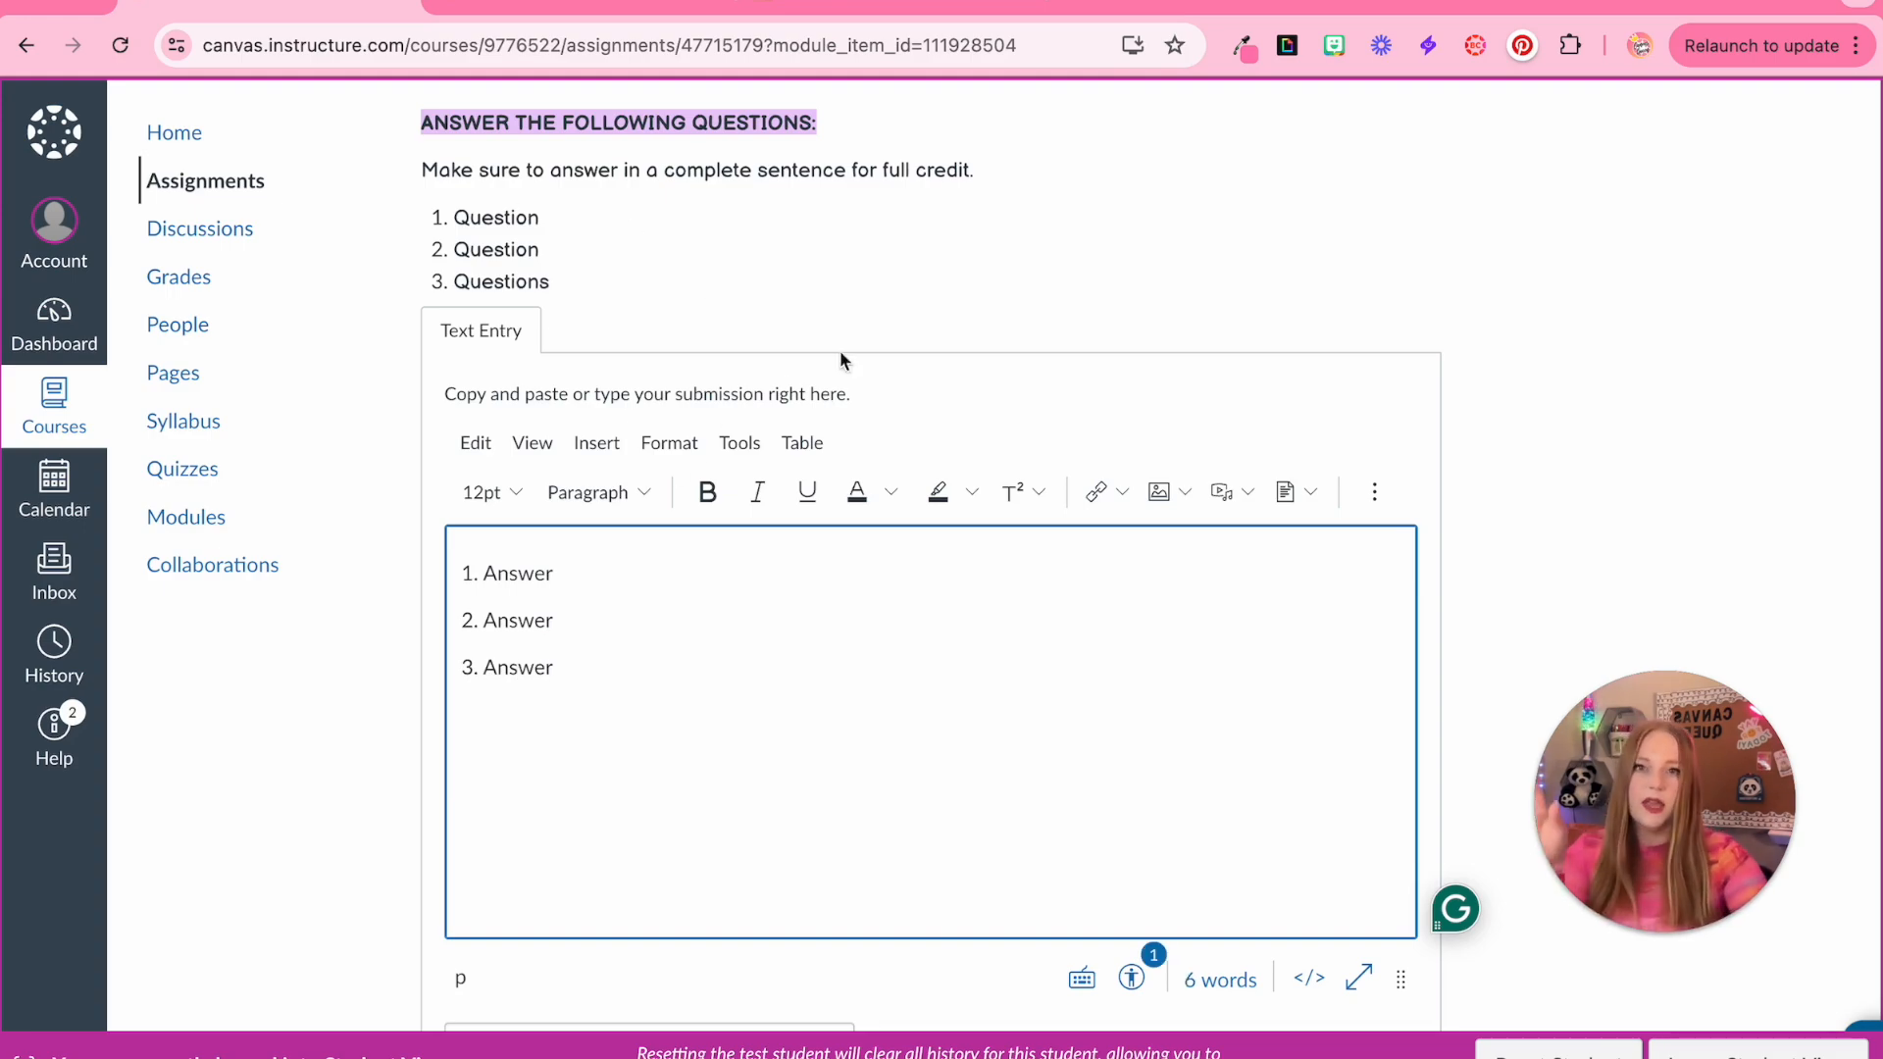
scroll(840, 359, "up", 2)
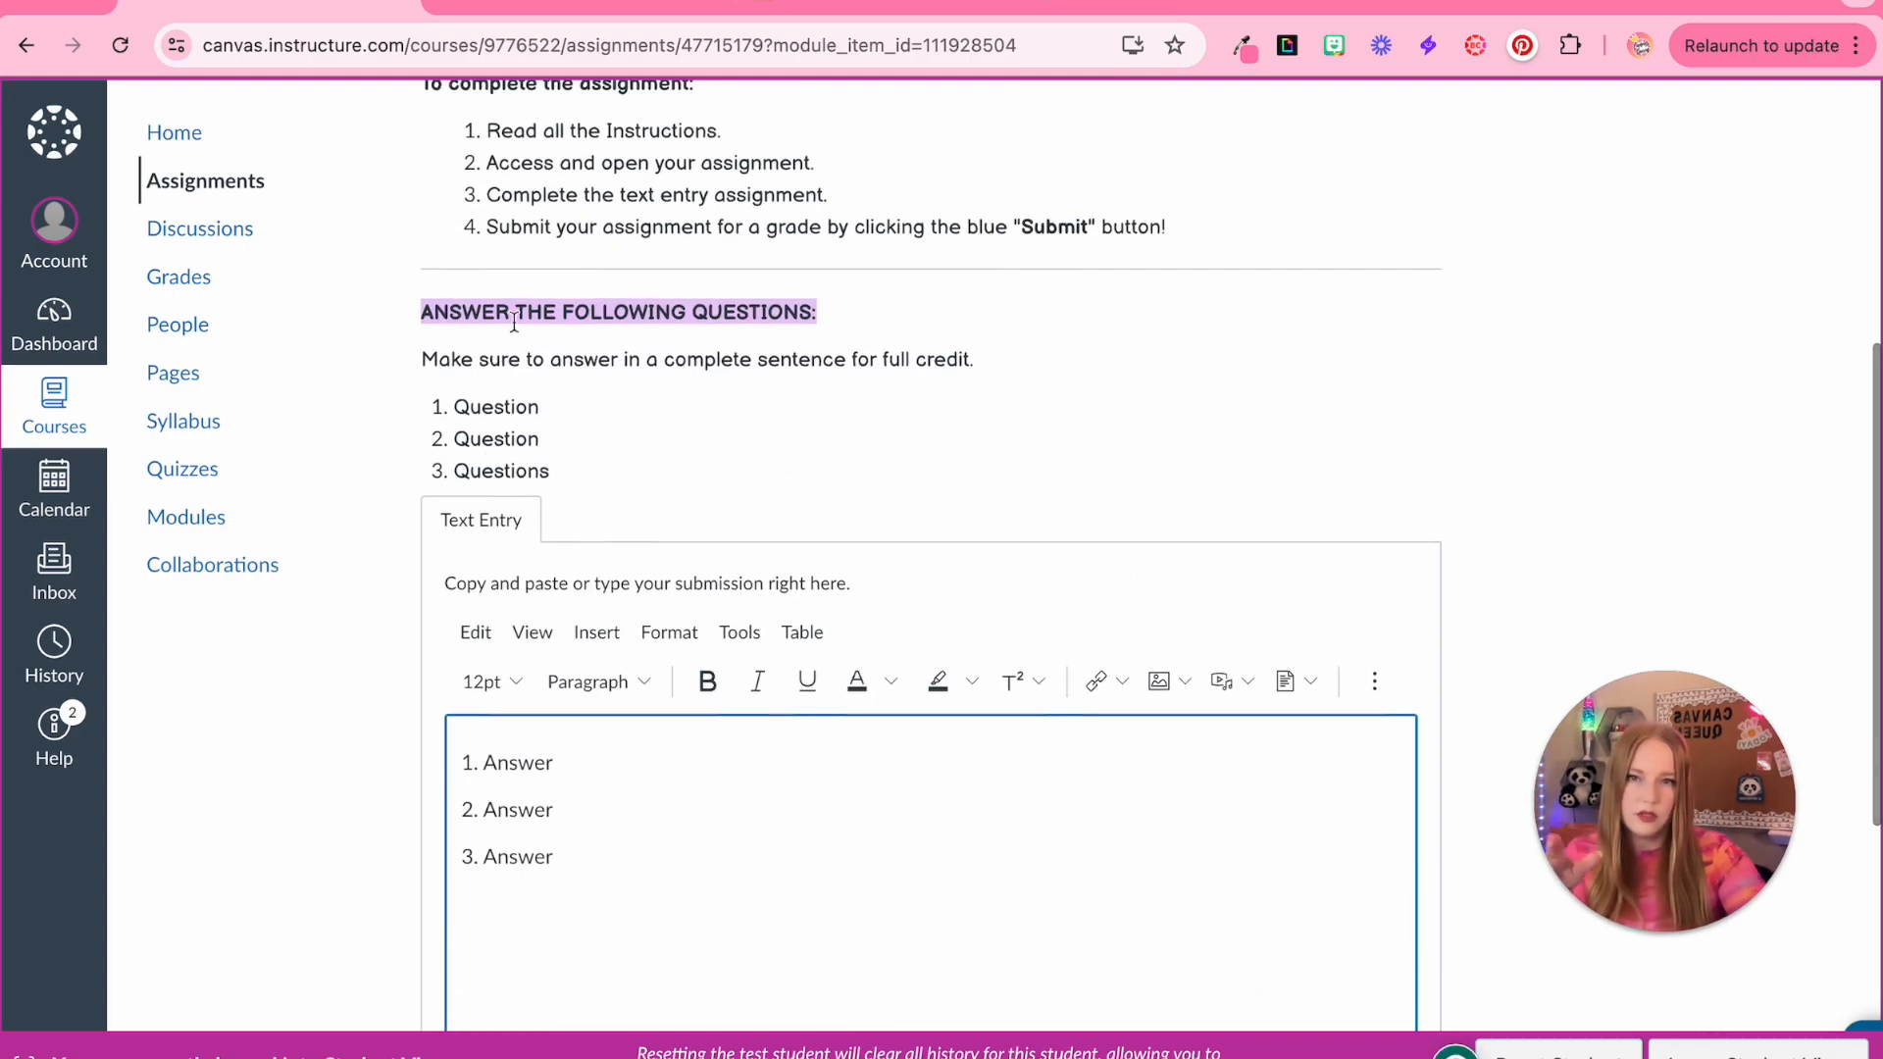
scroll(509, 412, "up", 2)
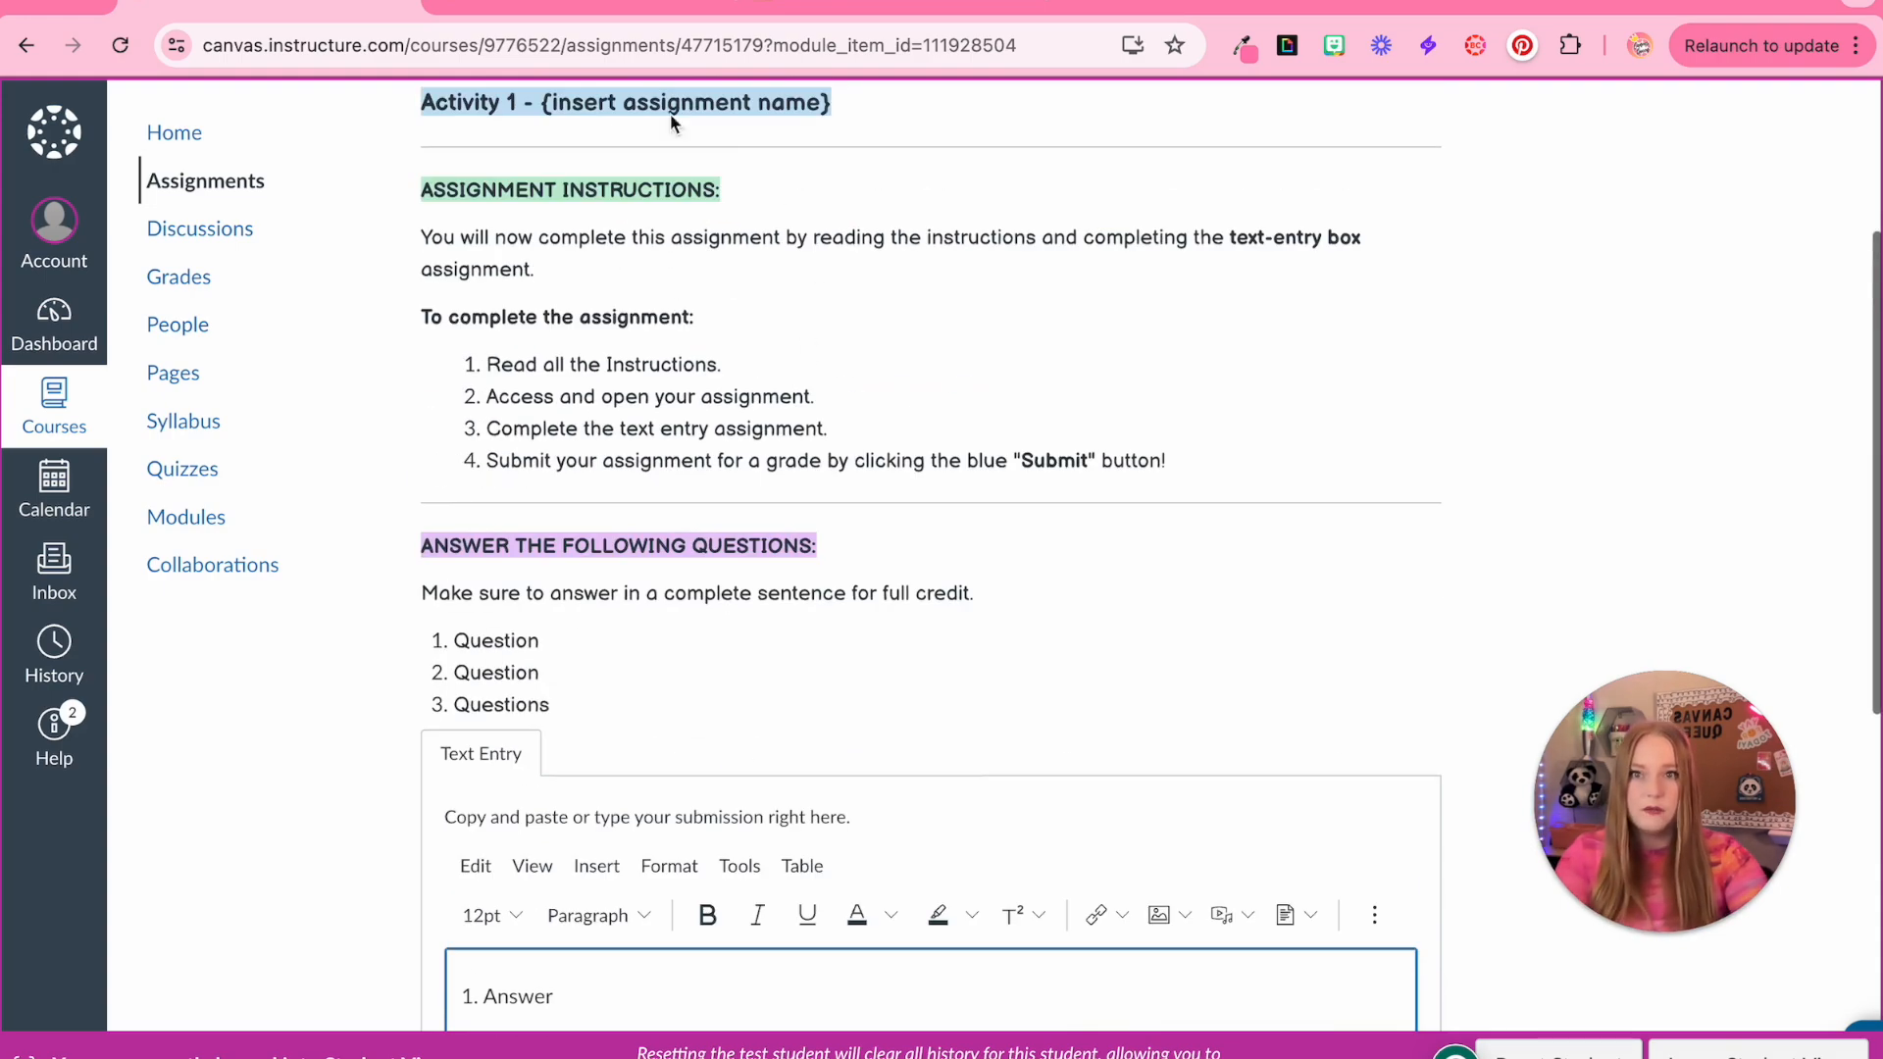
scroll(721, 673, "down", 1)
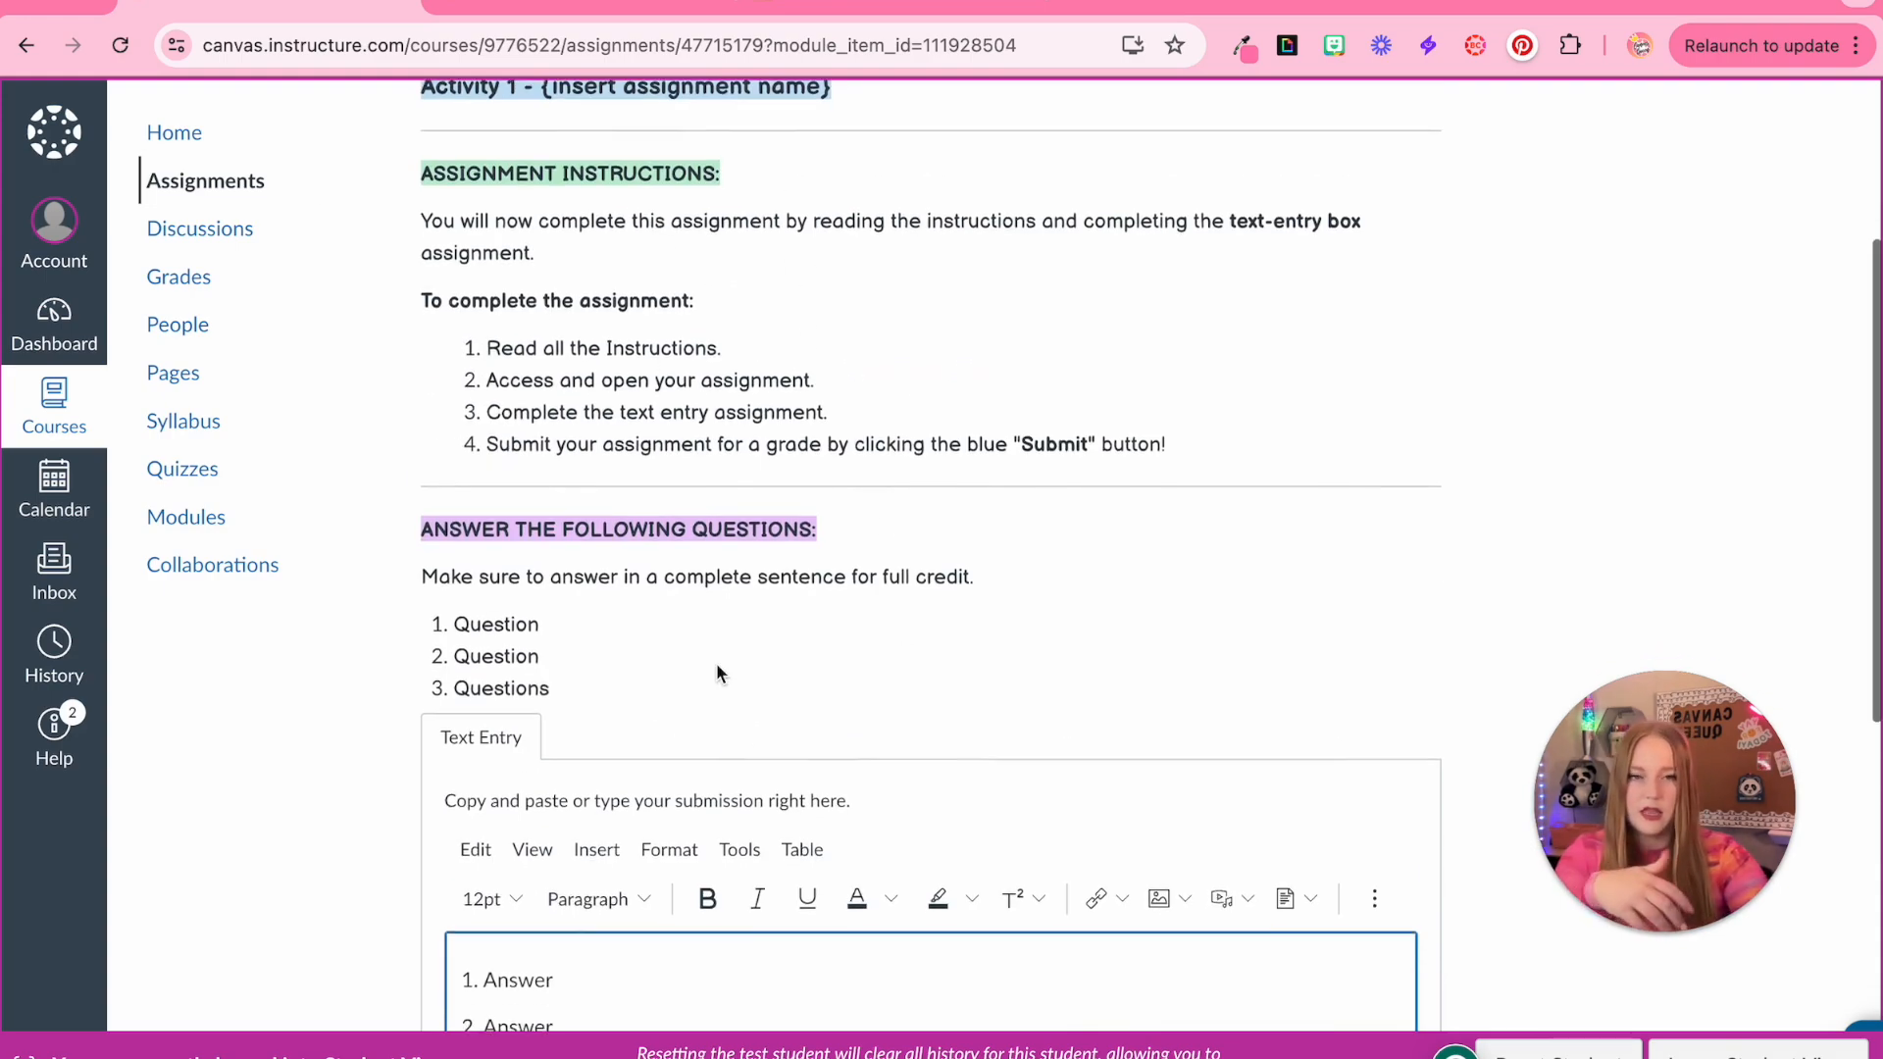
scroll(717, 671, "down", 5)
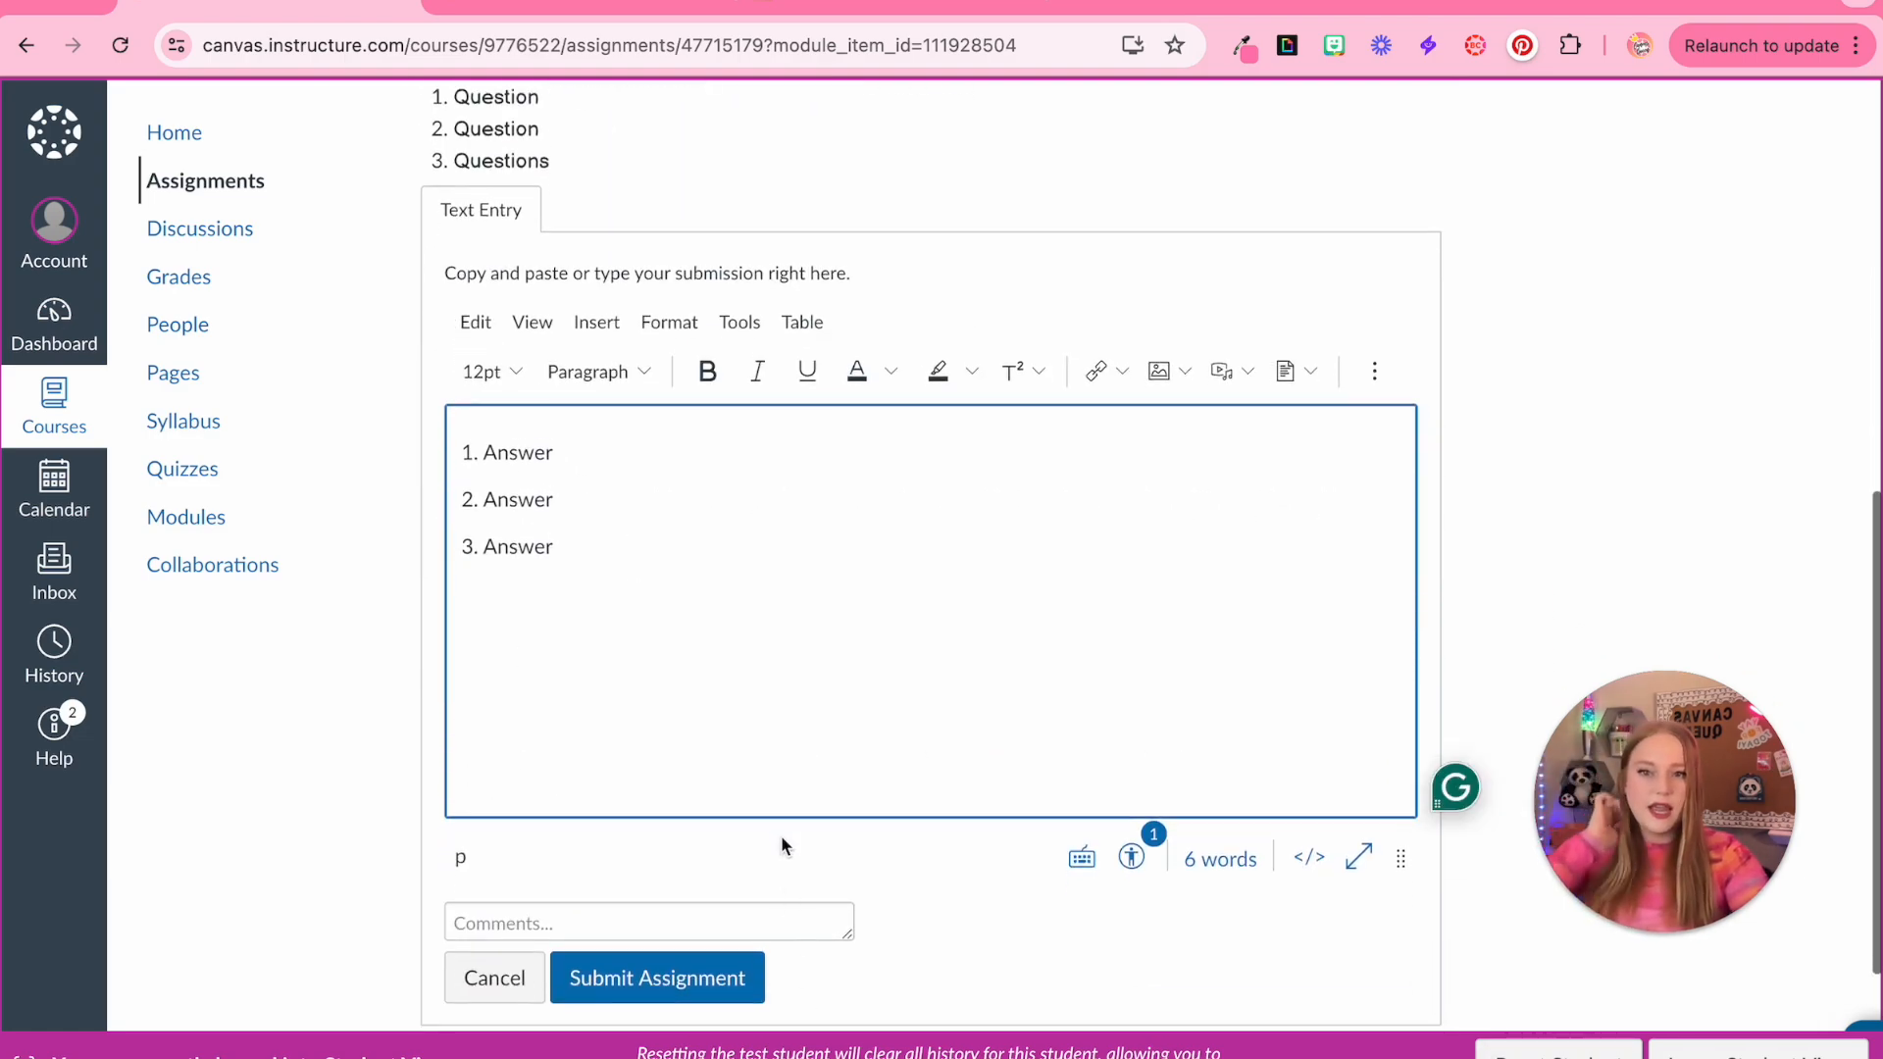
left_click(723, 964)
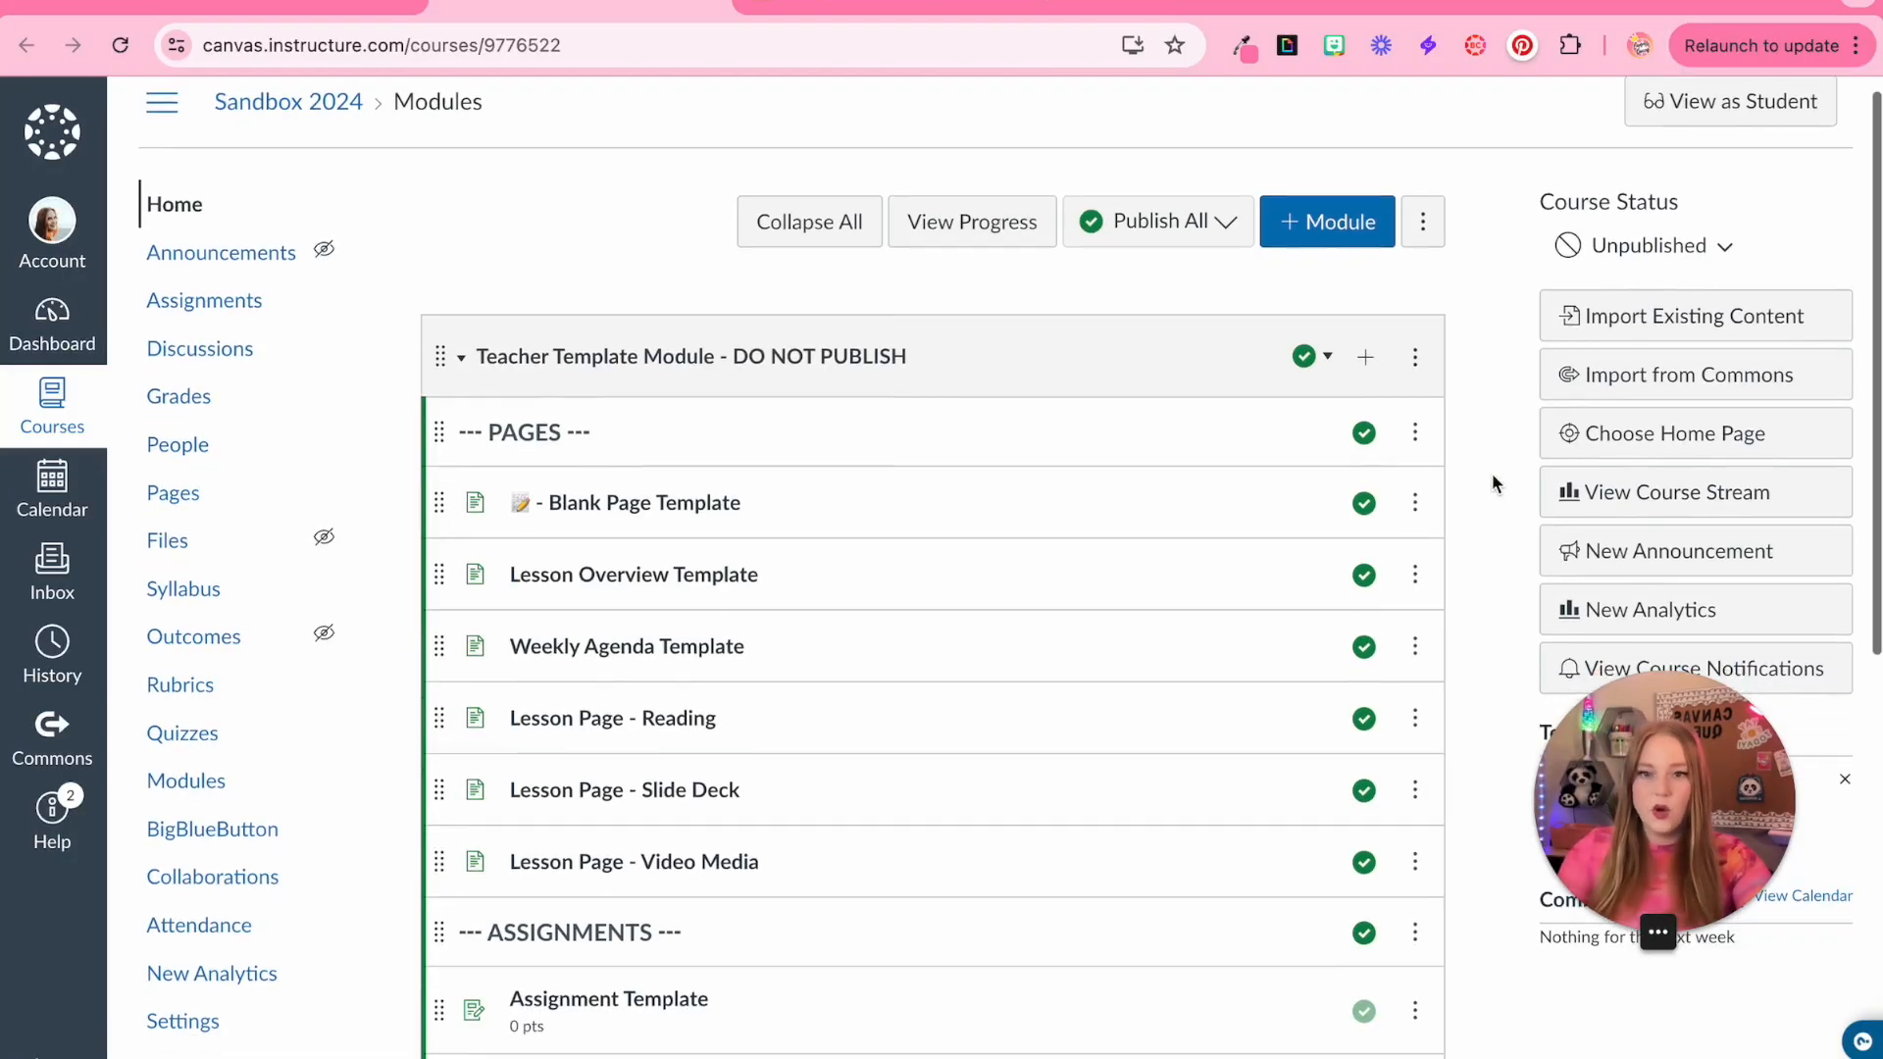
Rename the module's Assignment Template item to 'Assignment Template - Text-Entry Box'
scroll(1492, 473, "down", 3)
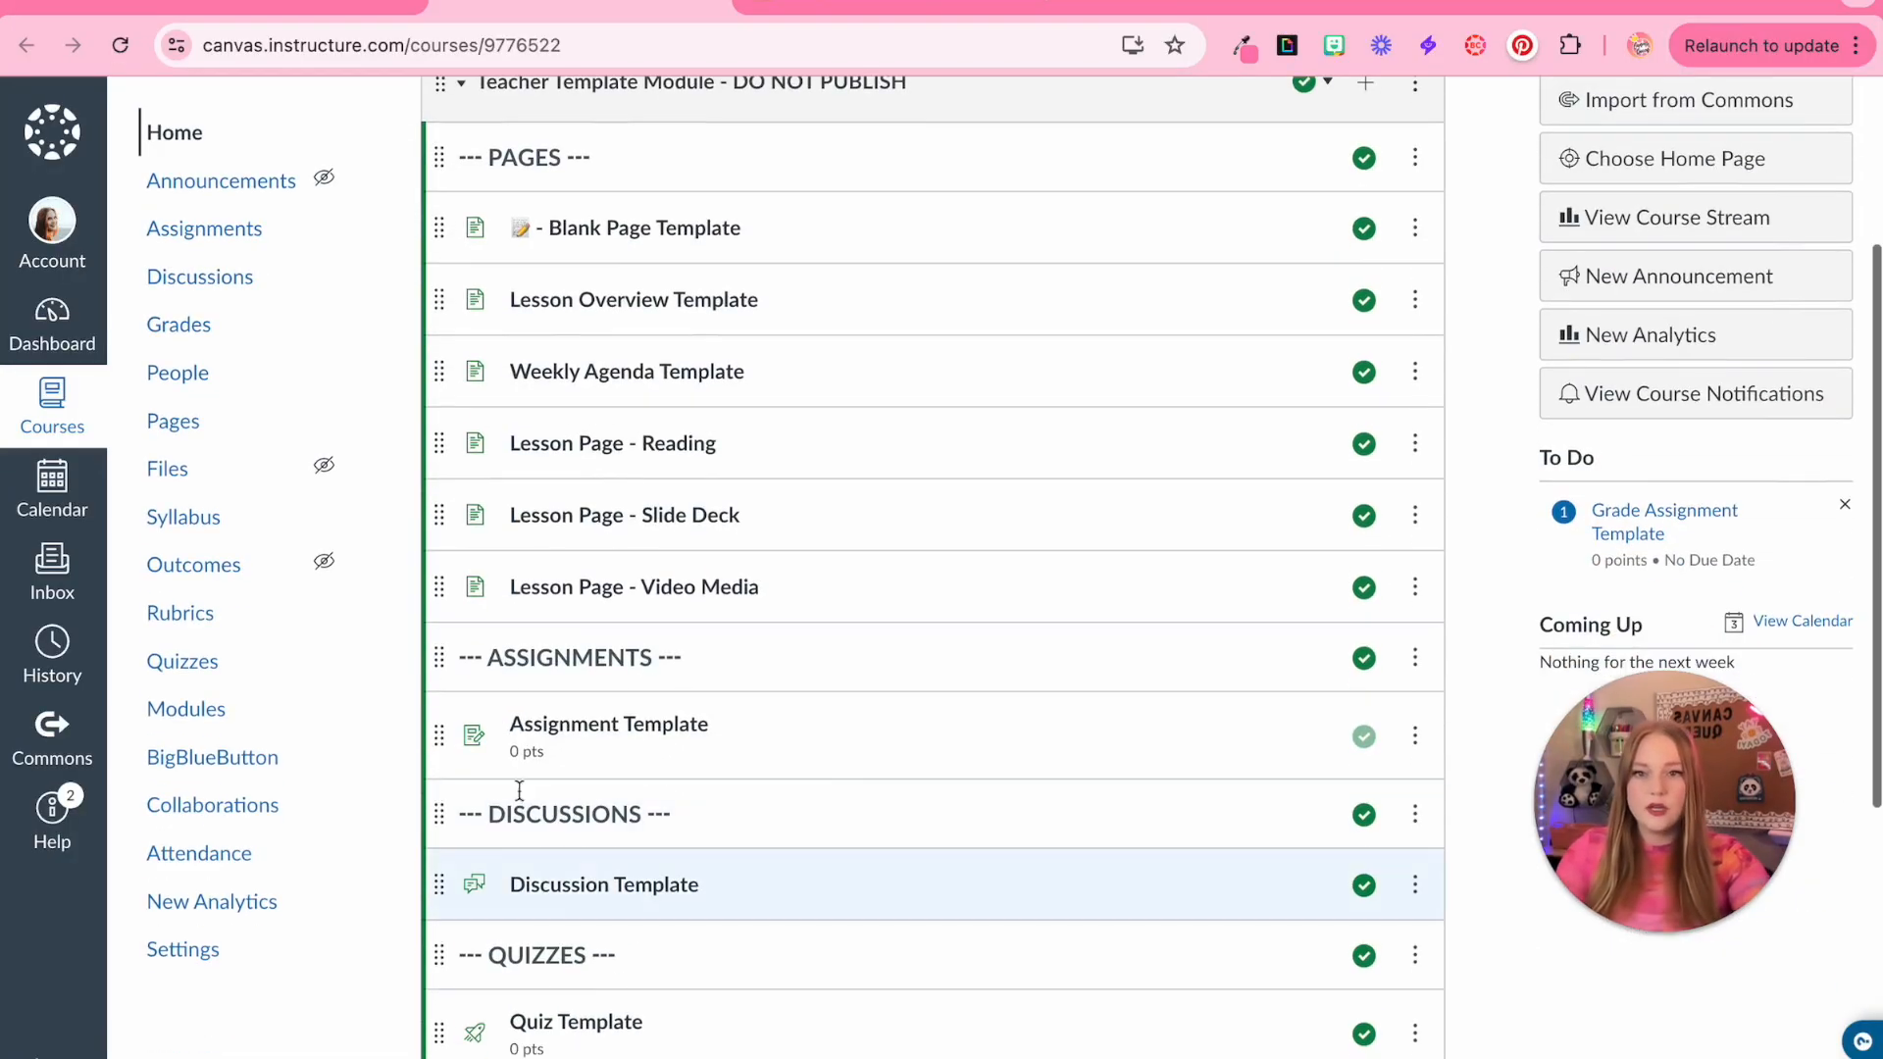
left_click(1416, 735)
left_click(1364, 805)
left_click(1072, 551)
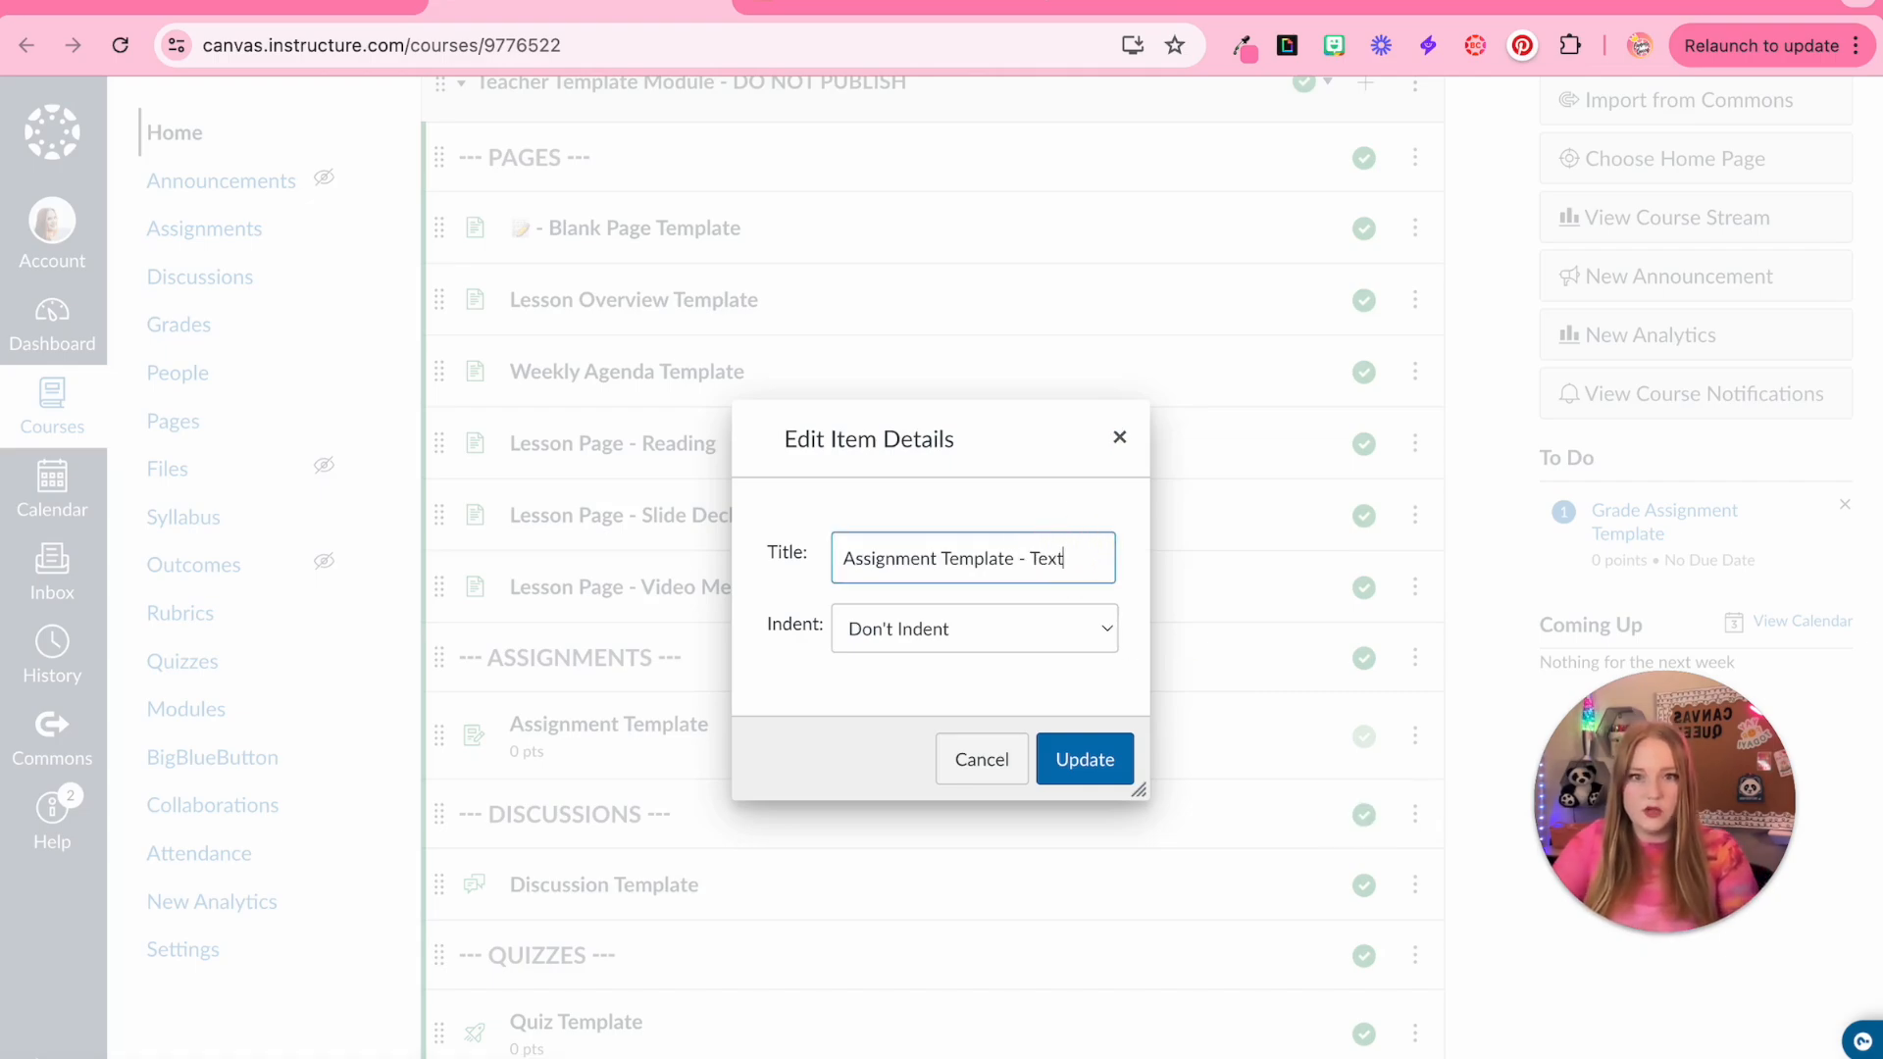
type("- Text-Entry Box")
left_click(1066, 762)
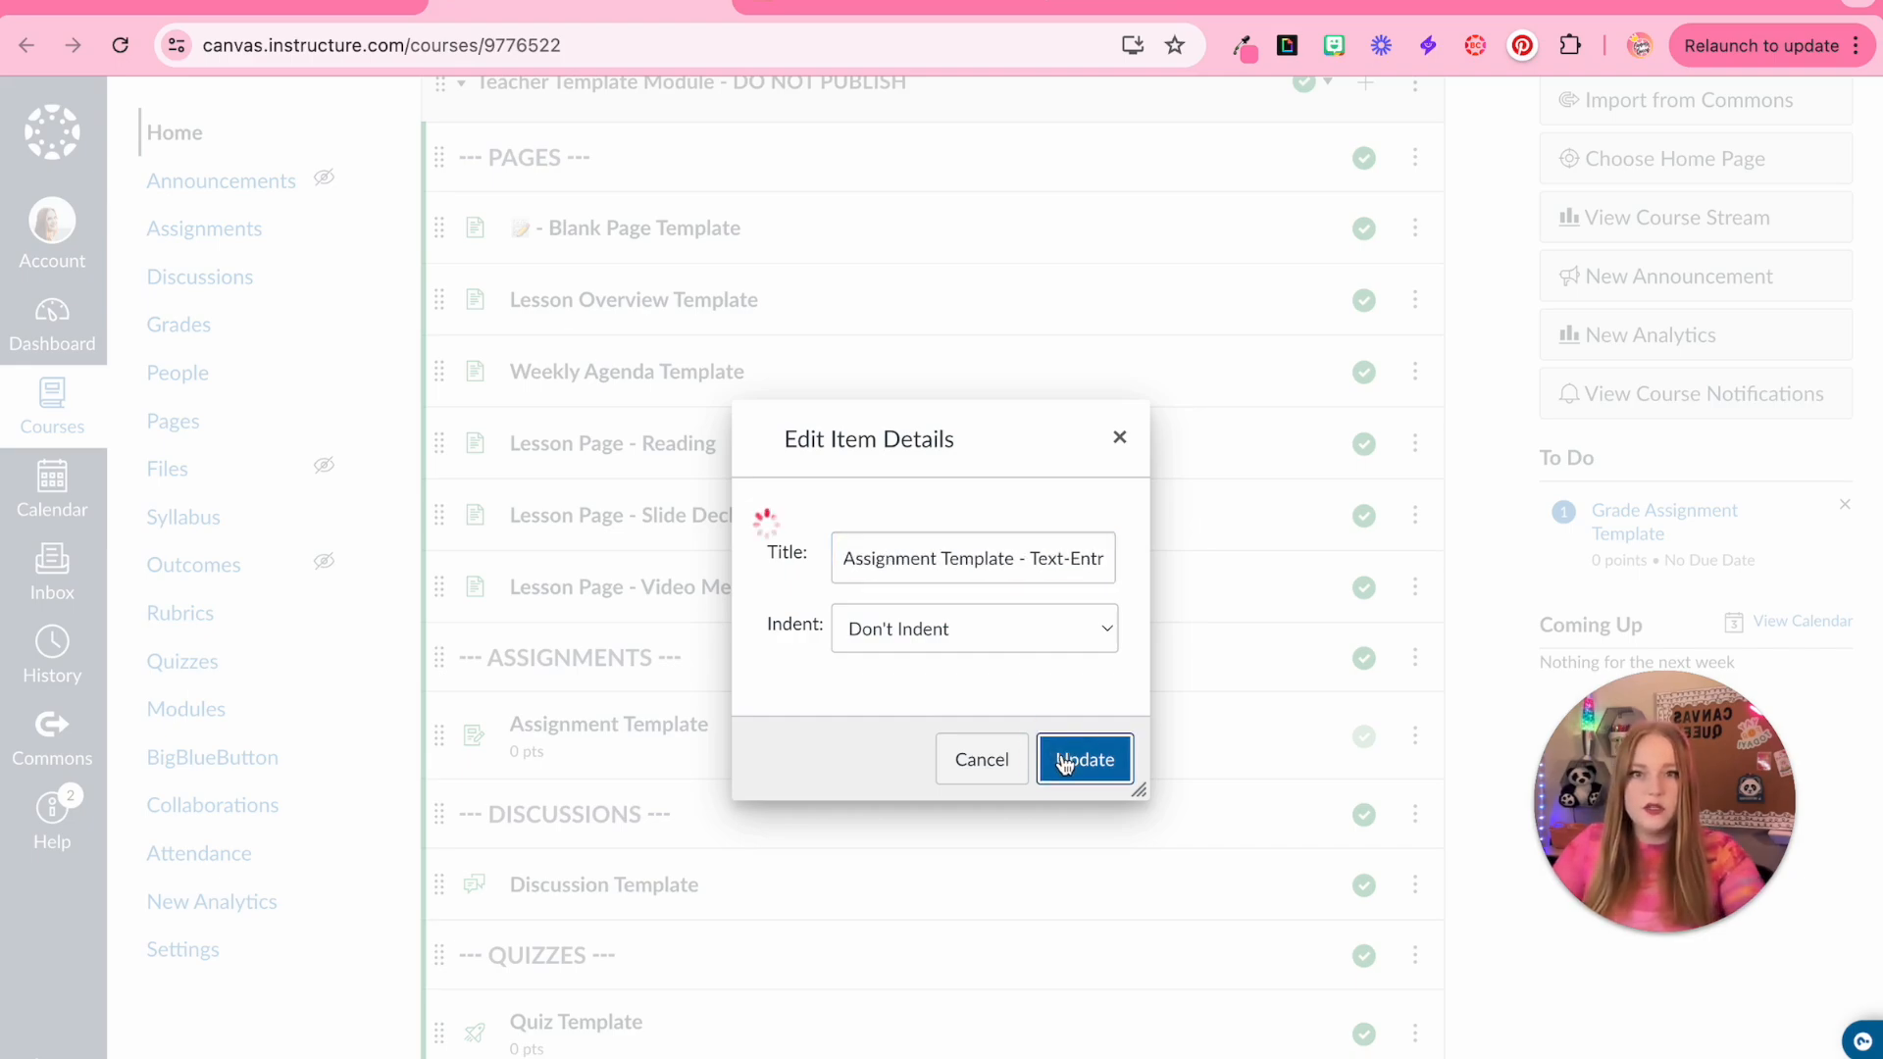
Add a new assignment named 'Assignment Template - Student Annotation' to the Teacher Template Module
scroll(1388, 259, "up", 3)
left_click(1359, 320)
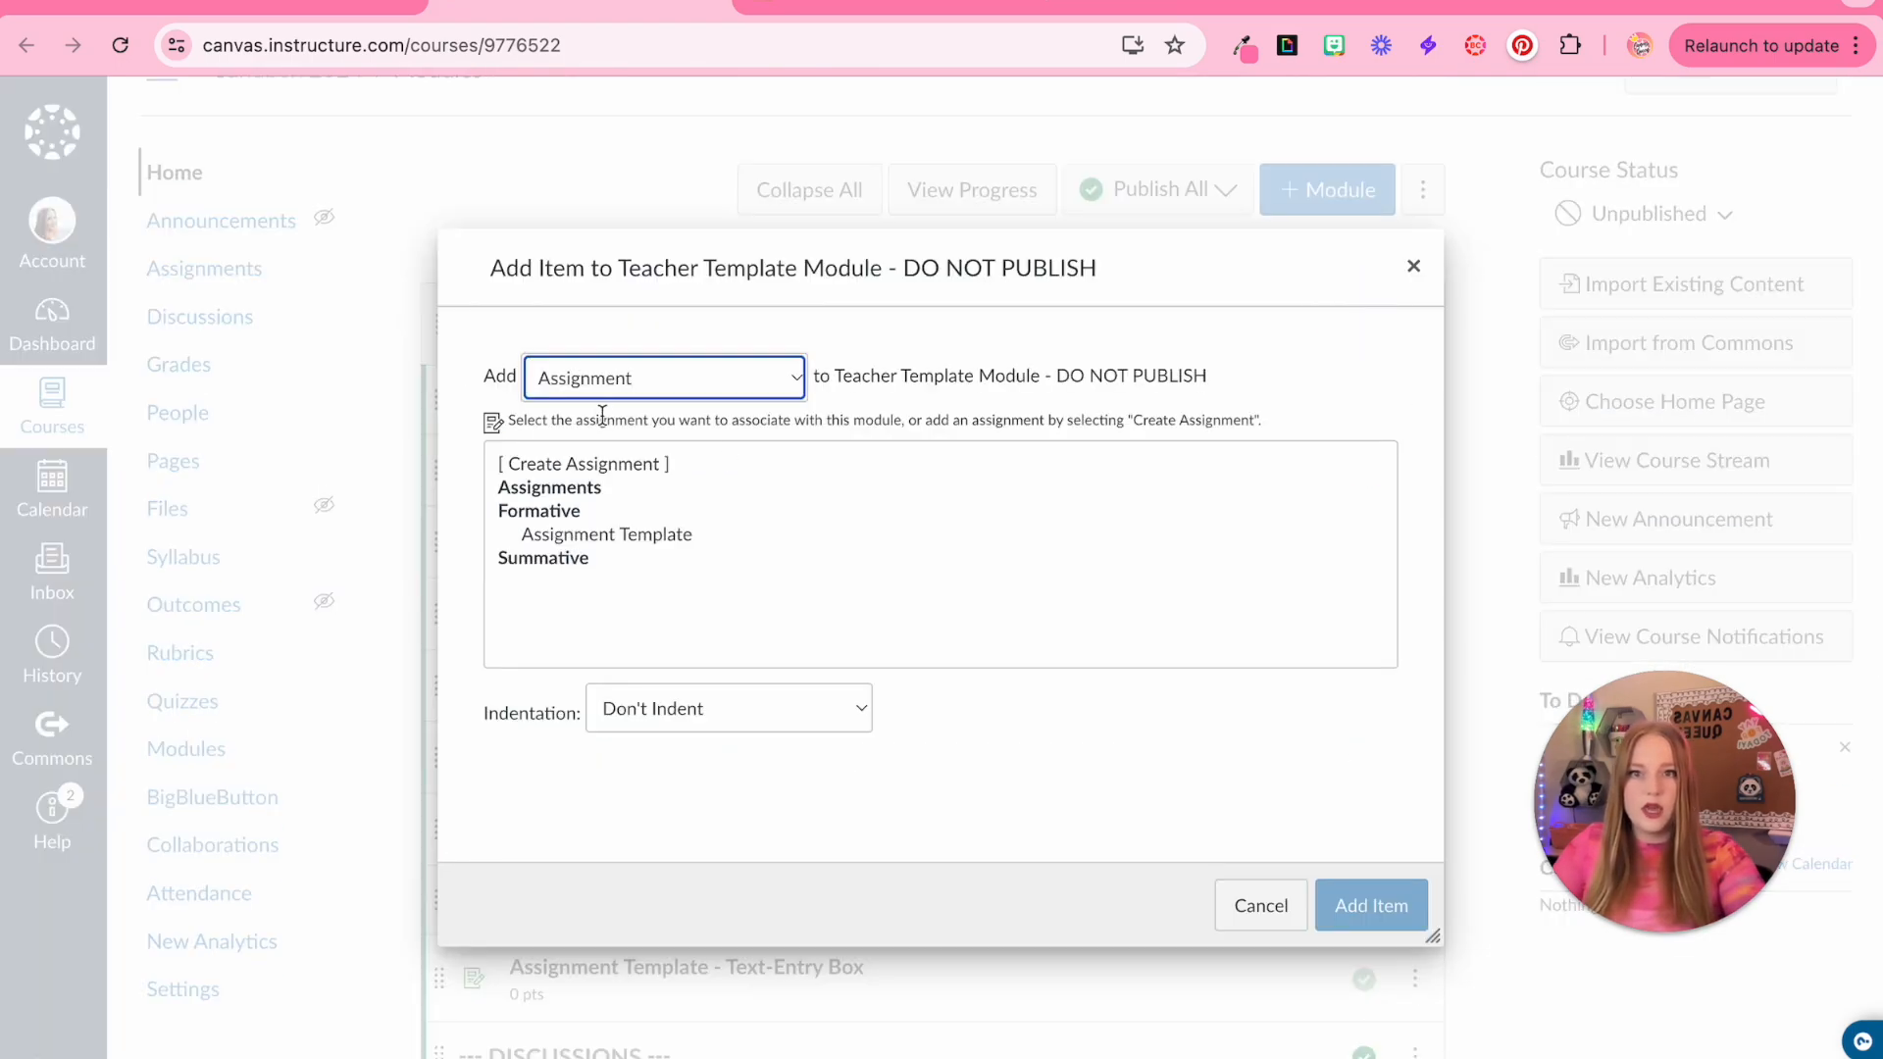
left_click(589, 463)
left_click(661, 719)
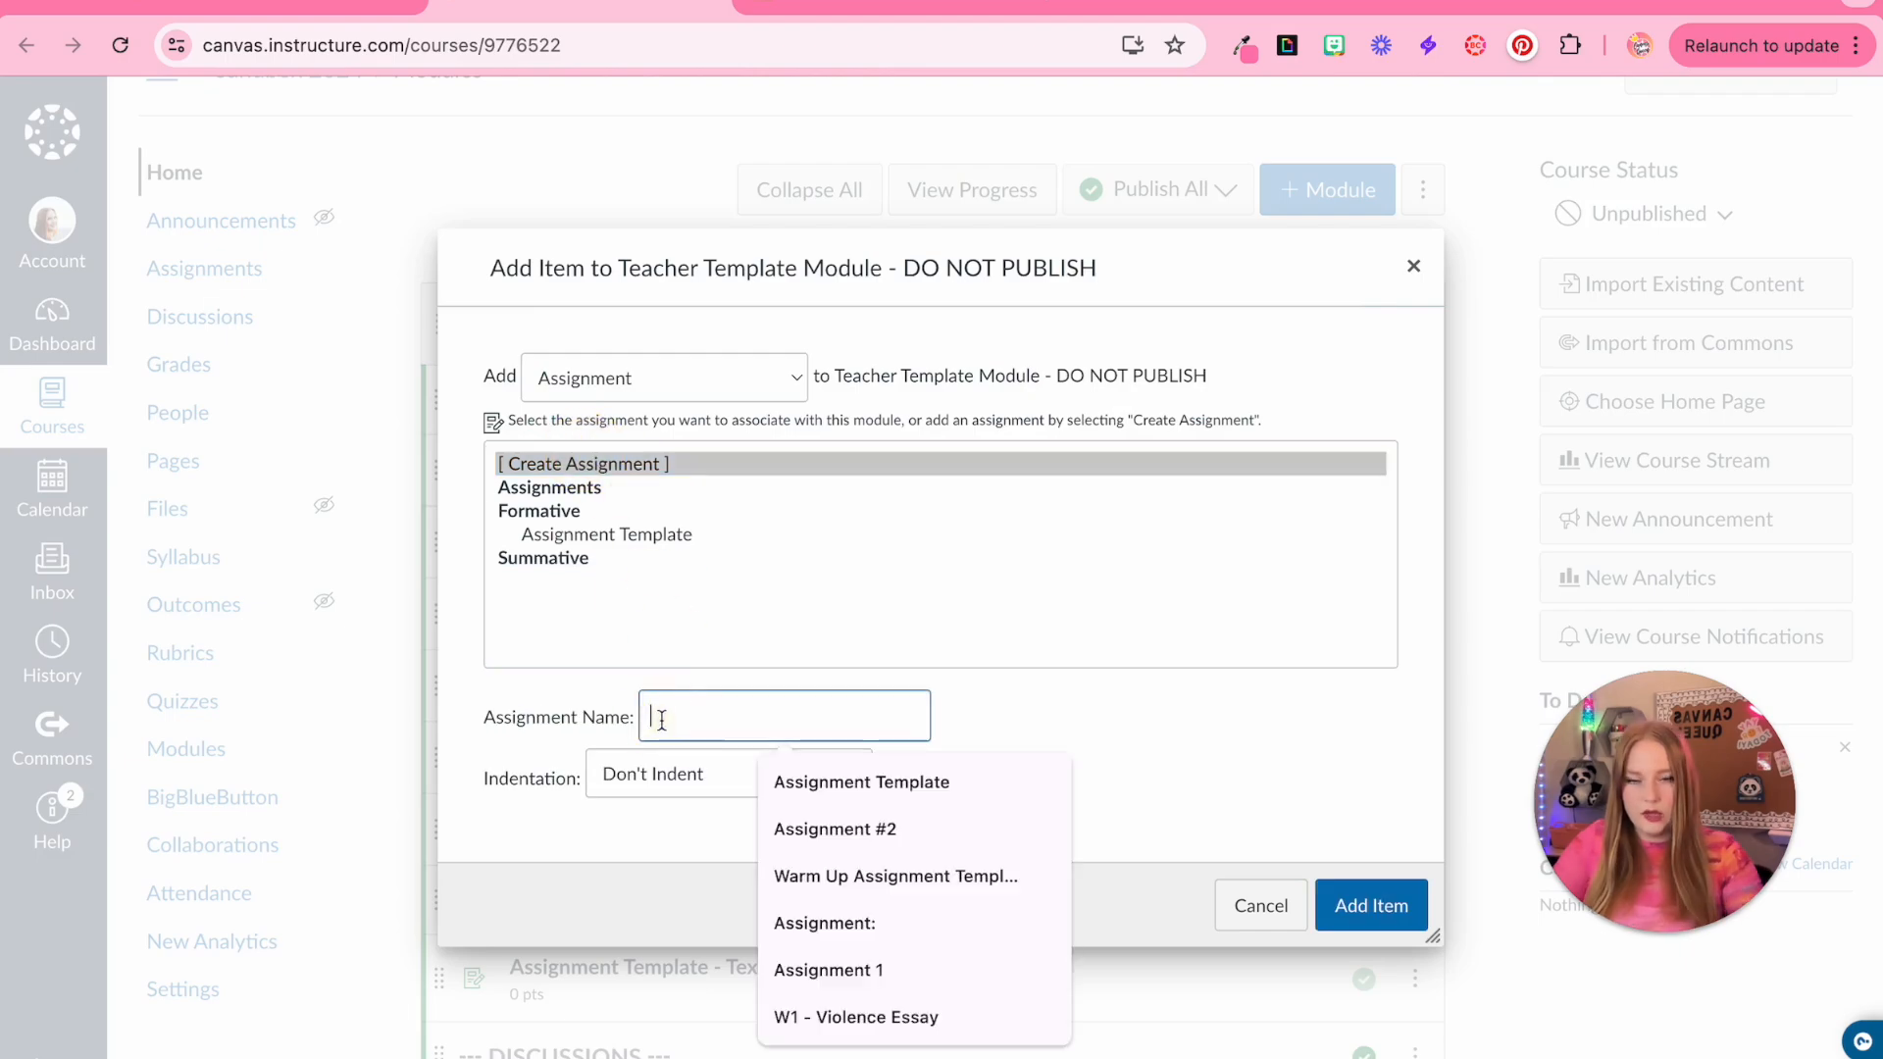
left_click(820, 783)
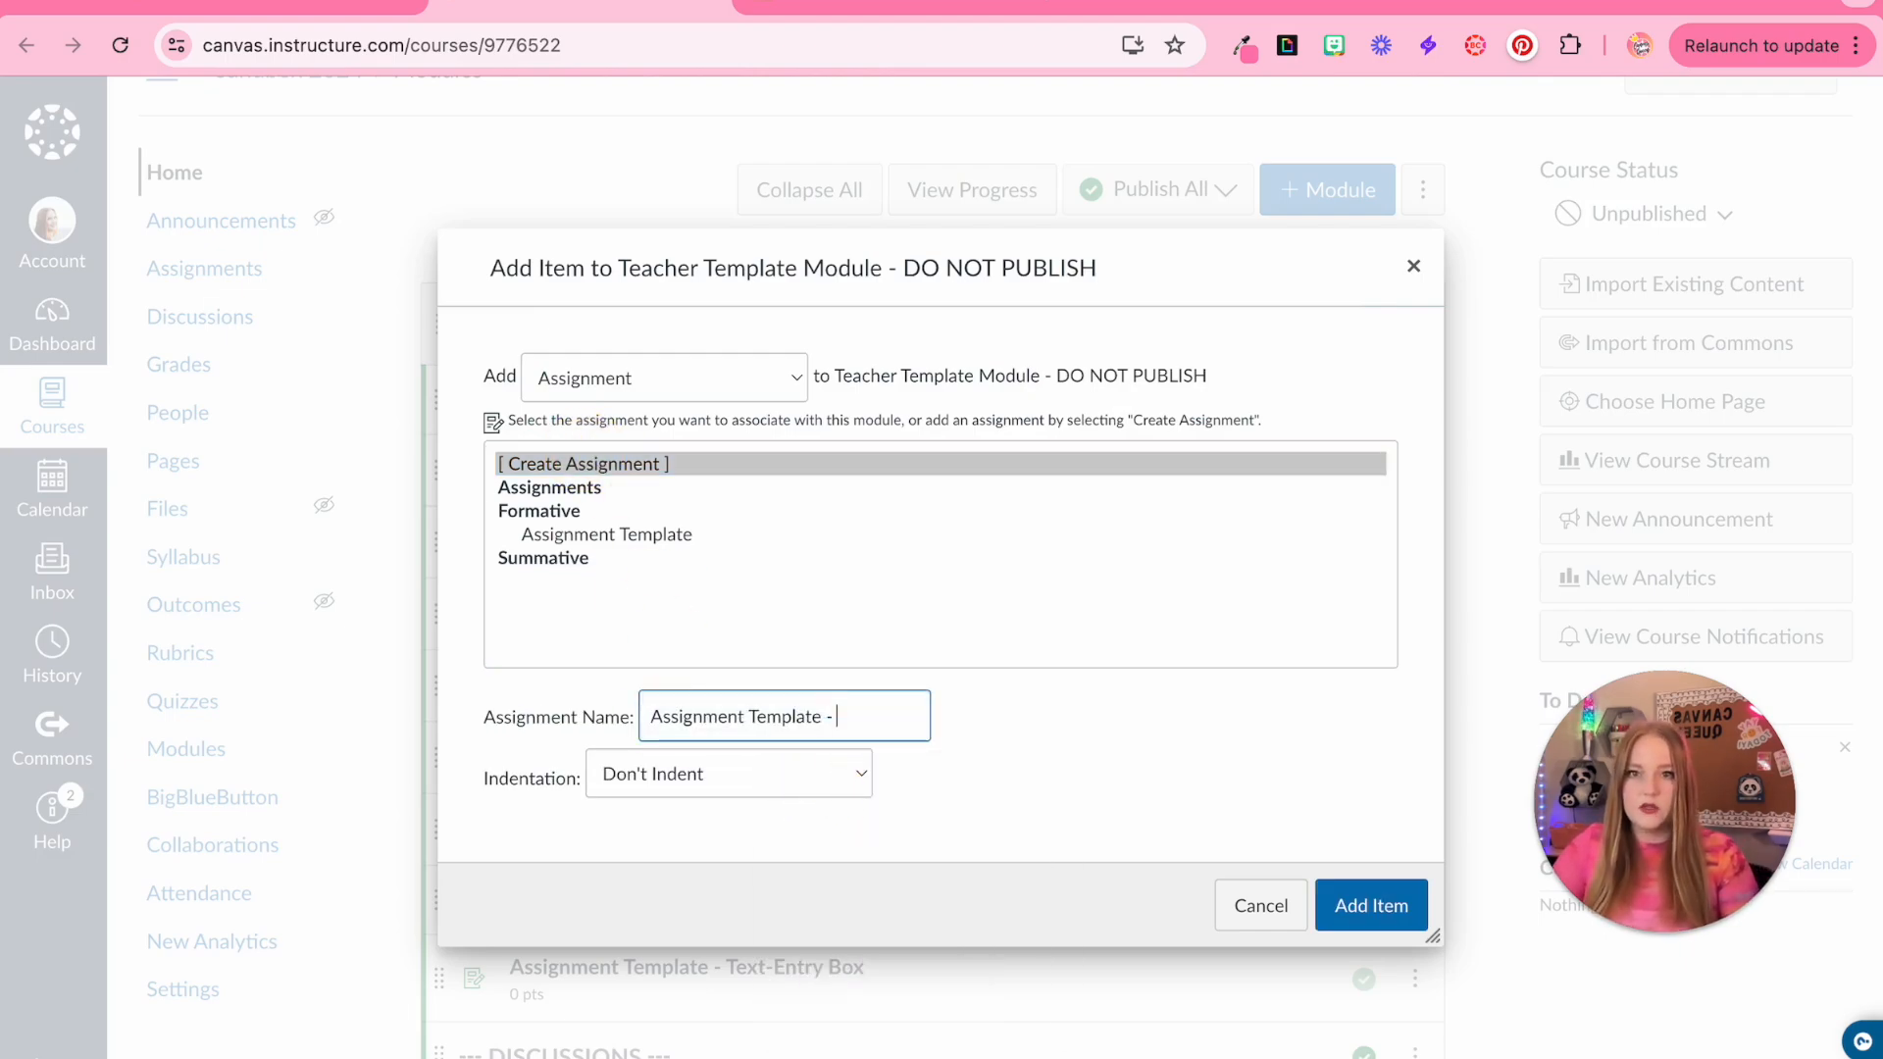
type("- Student Annotation")
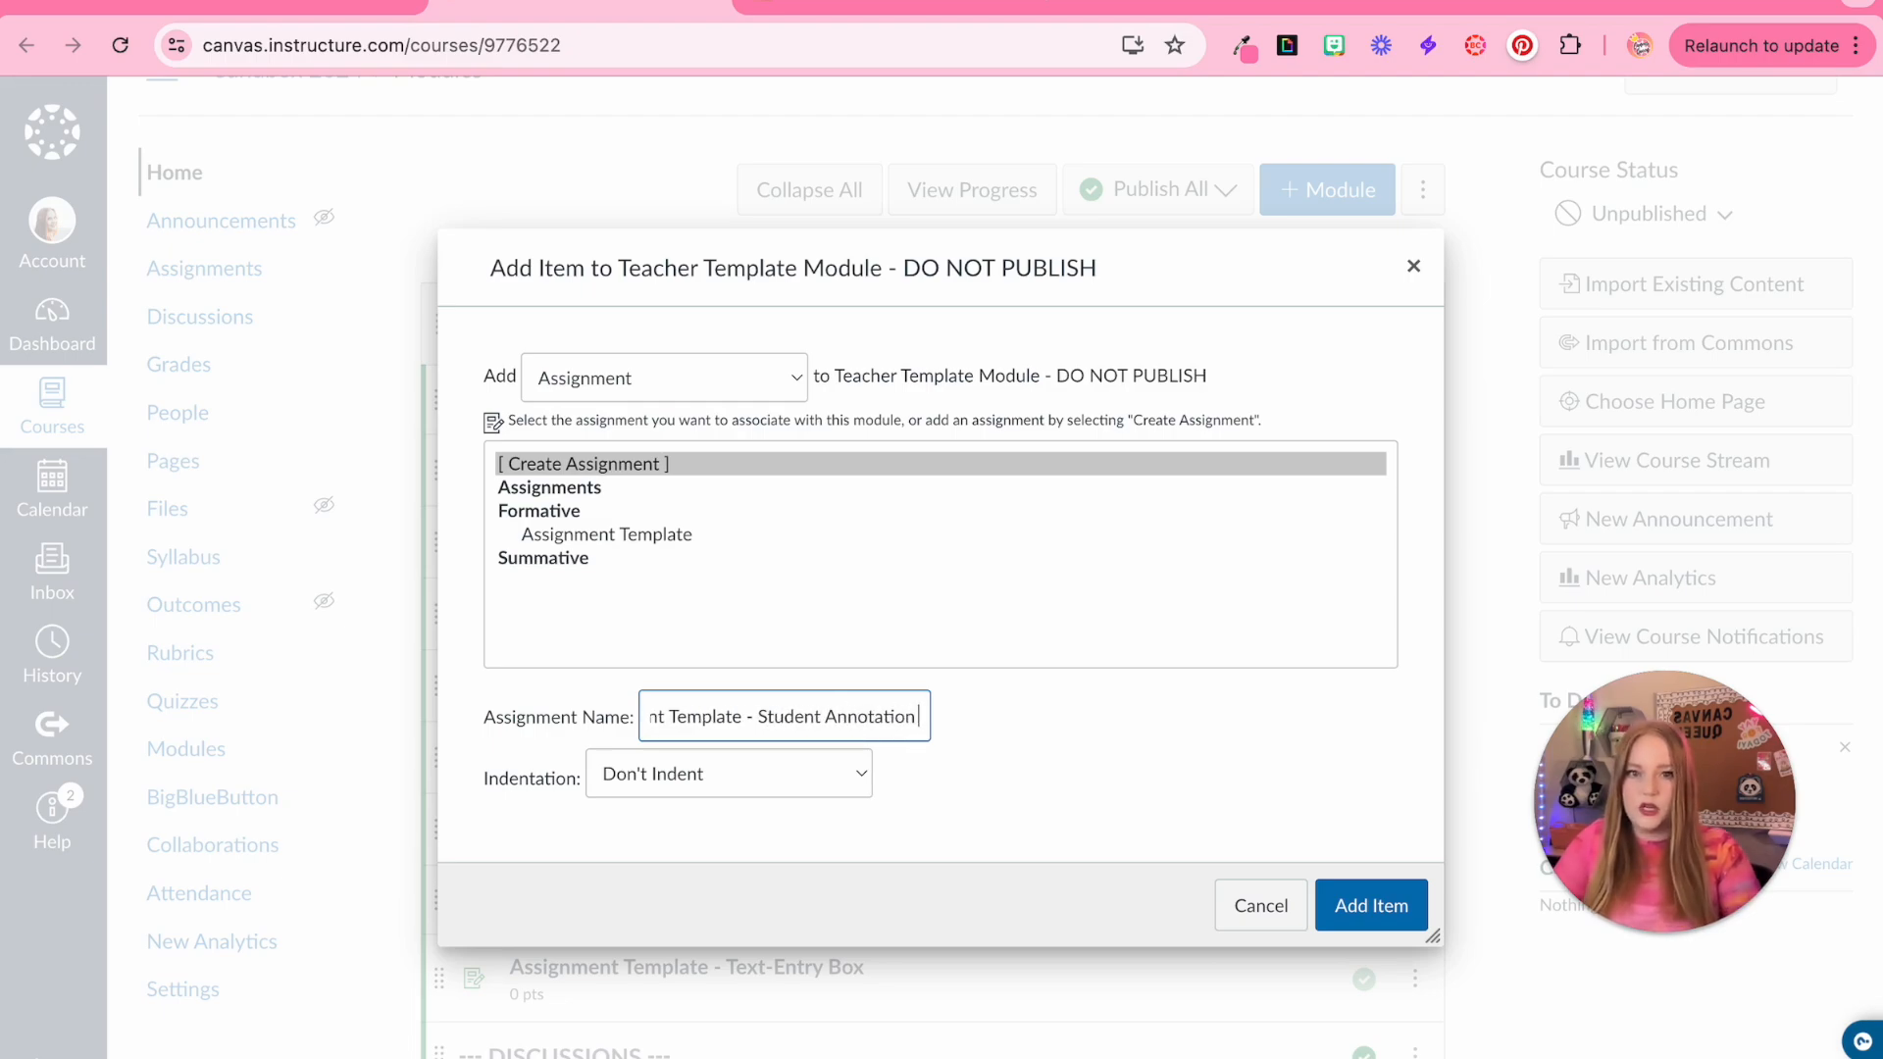
key("Return")
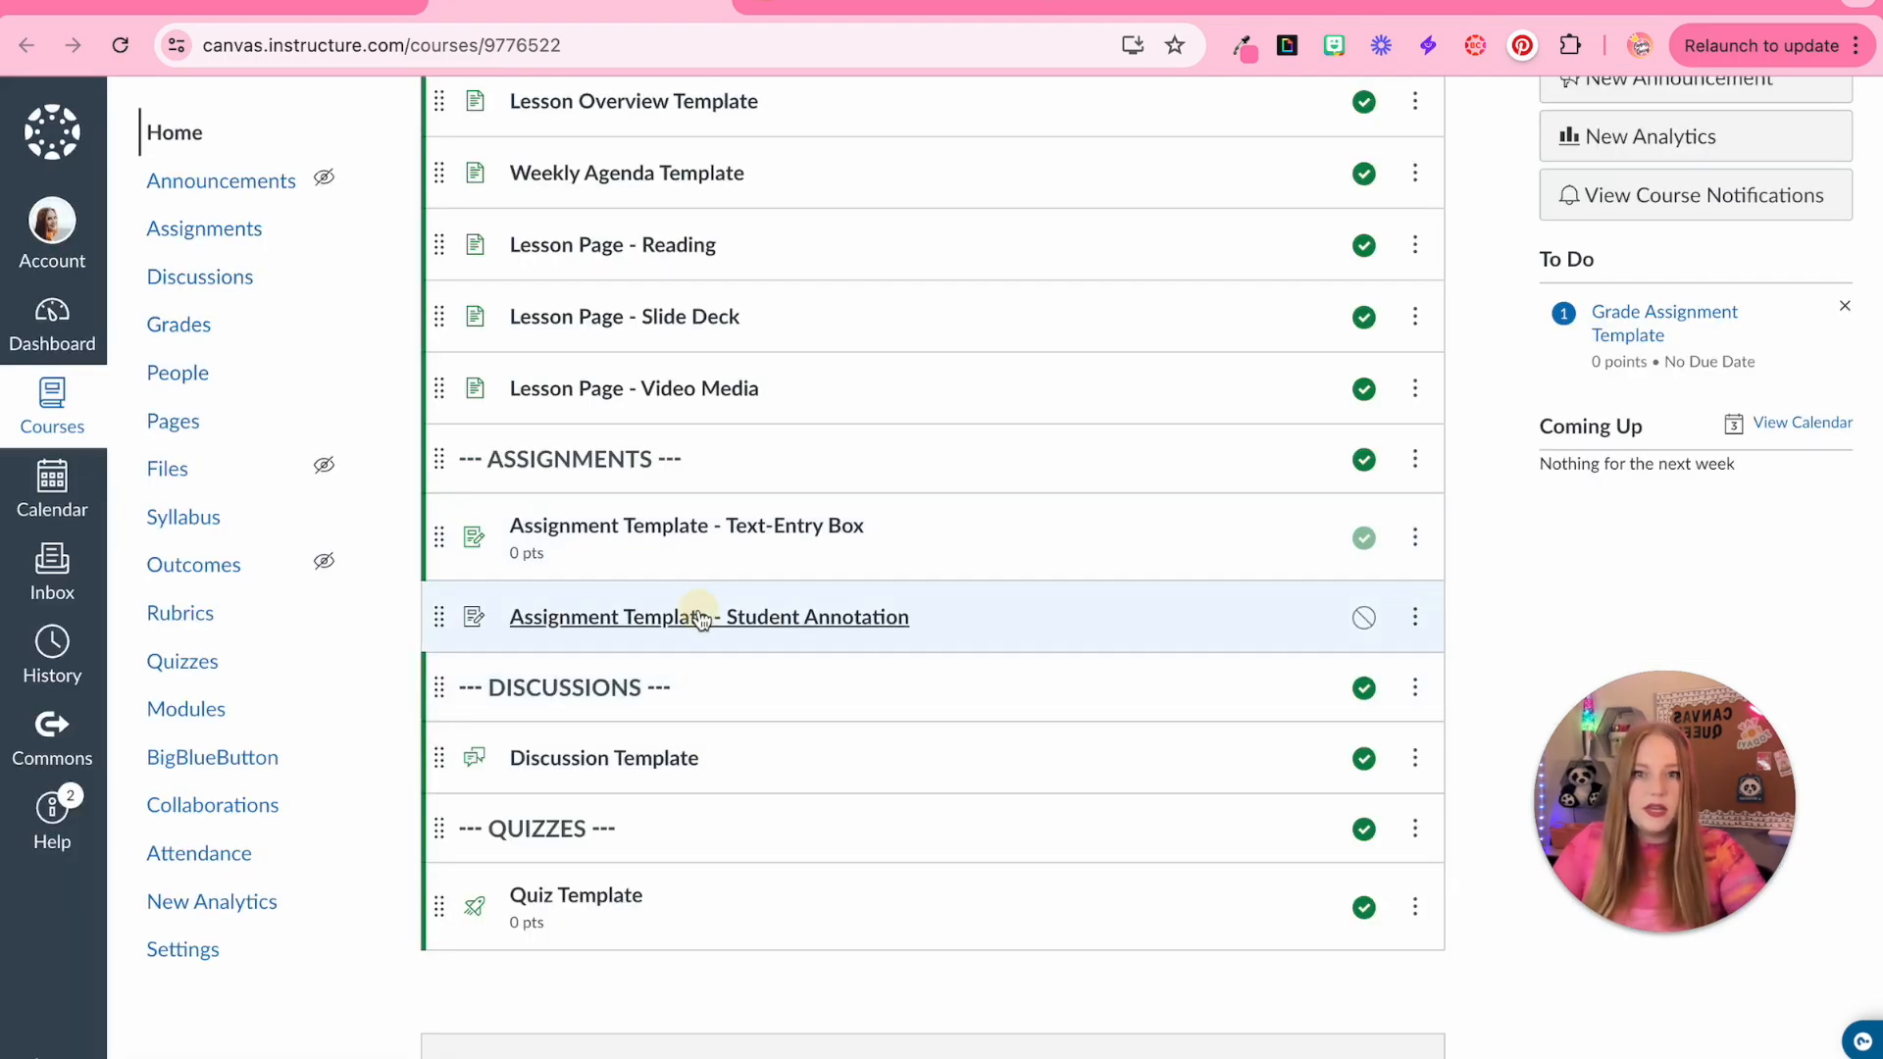
Open the new Student Annotation assignment and publish it
left_click(701, 616)
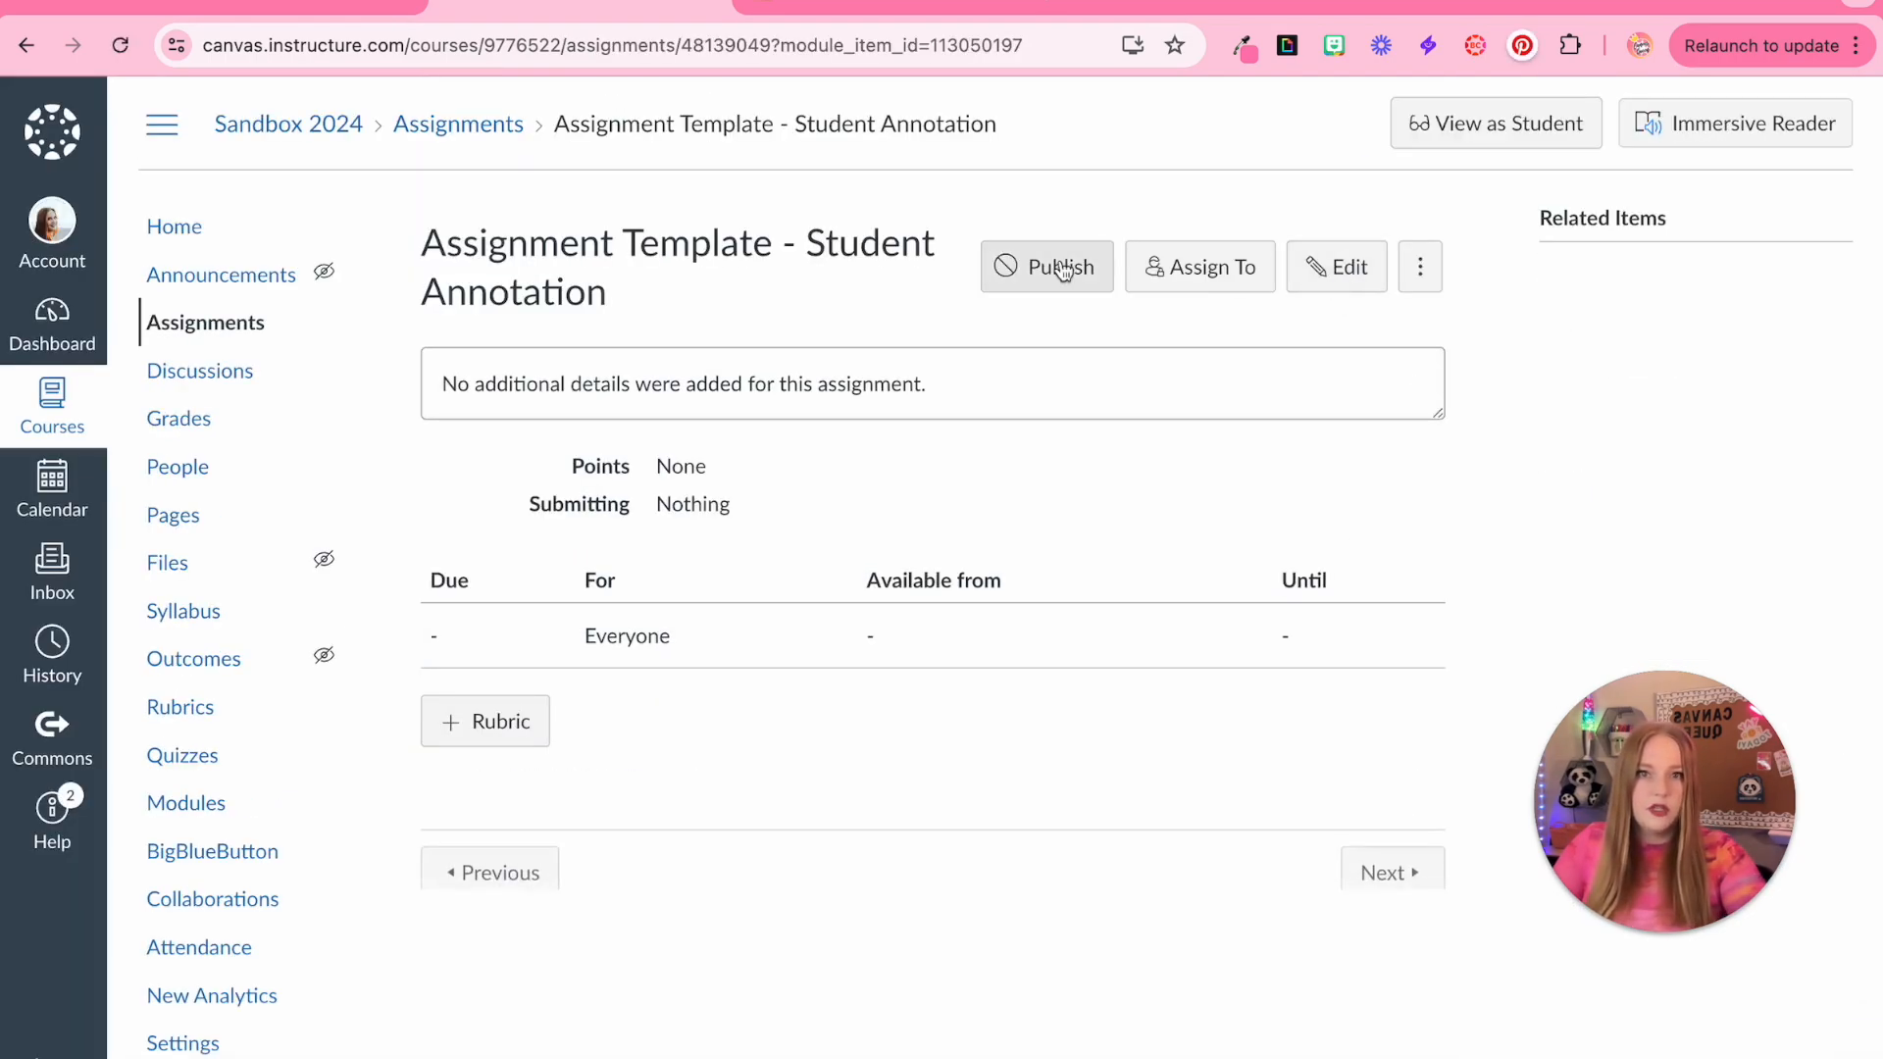
left_click(1035, 266)
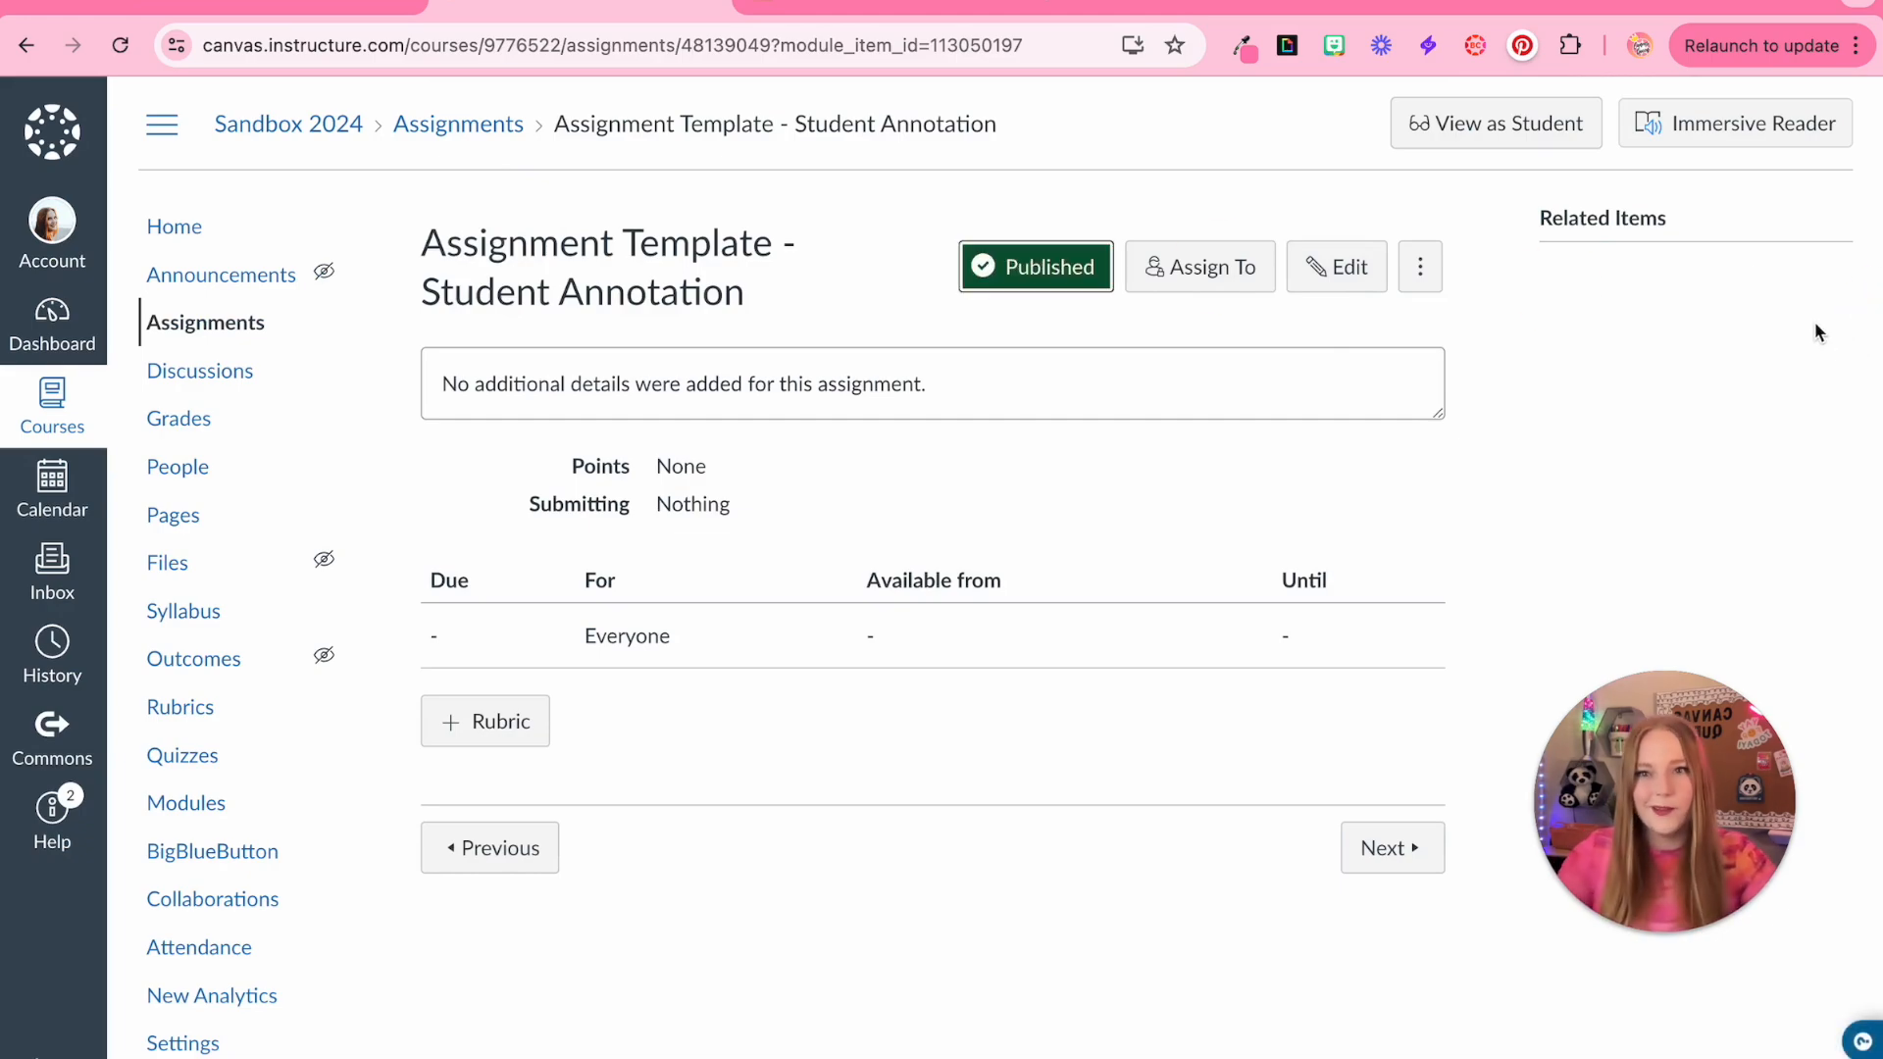
Edit the assignment and paste the copied template HTML into its description in the HTML editor
left_click(1378, 268)
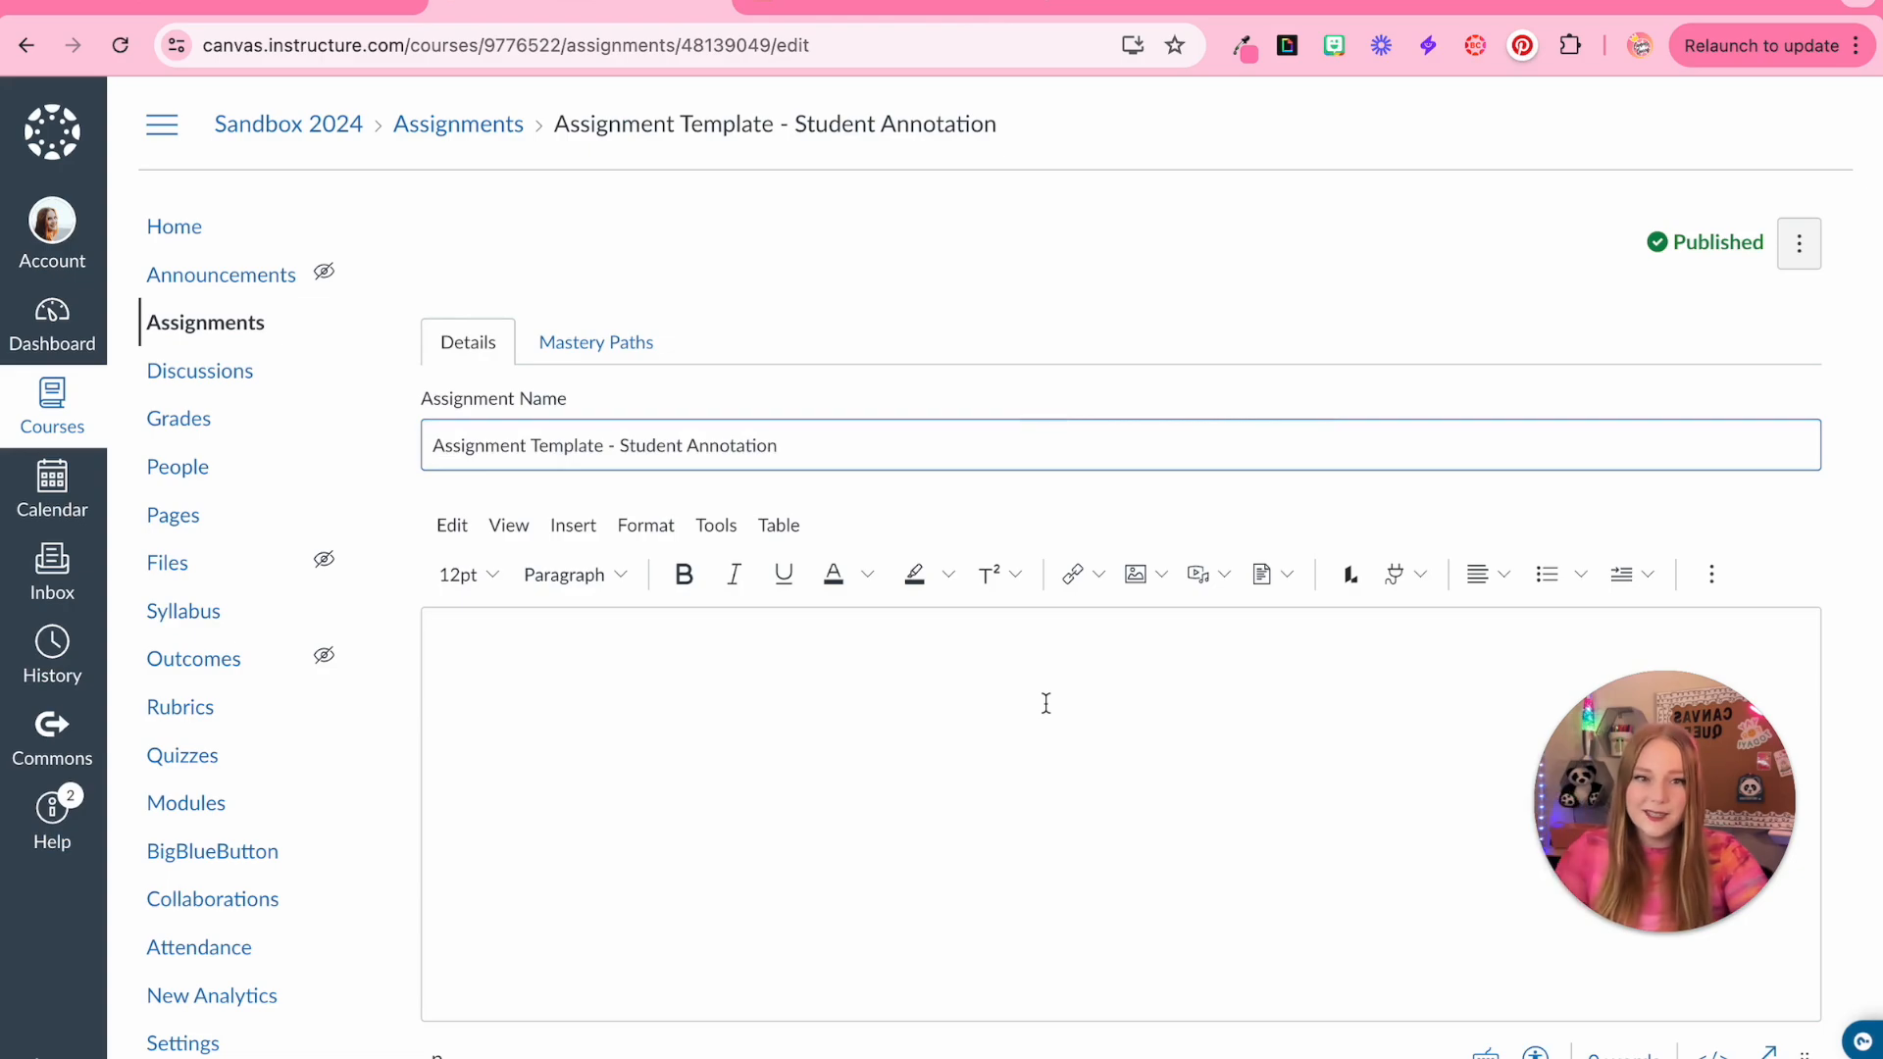
left_click(1015, 734)
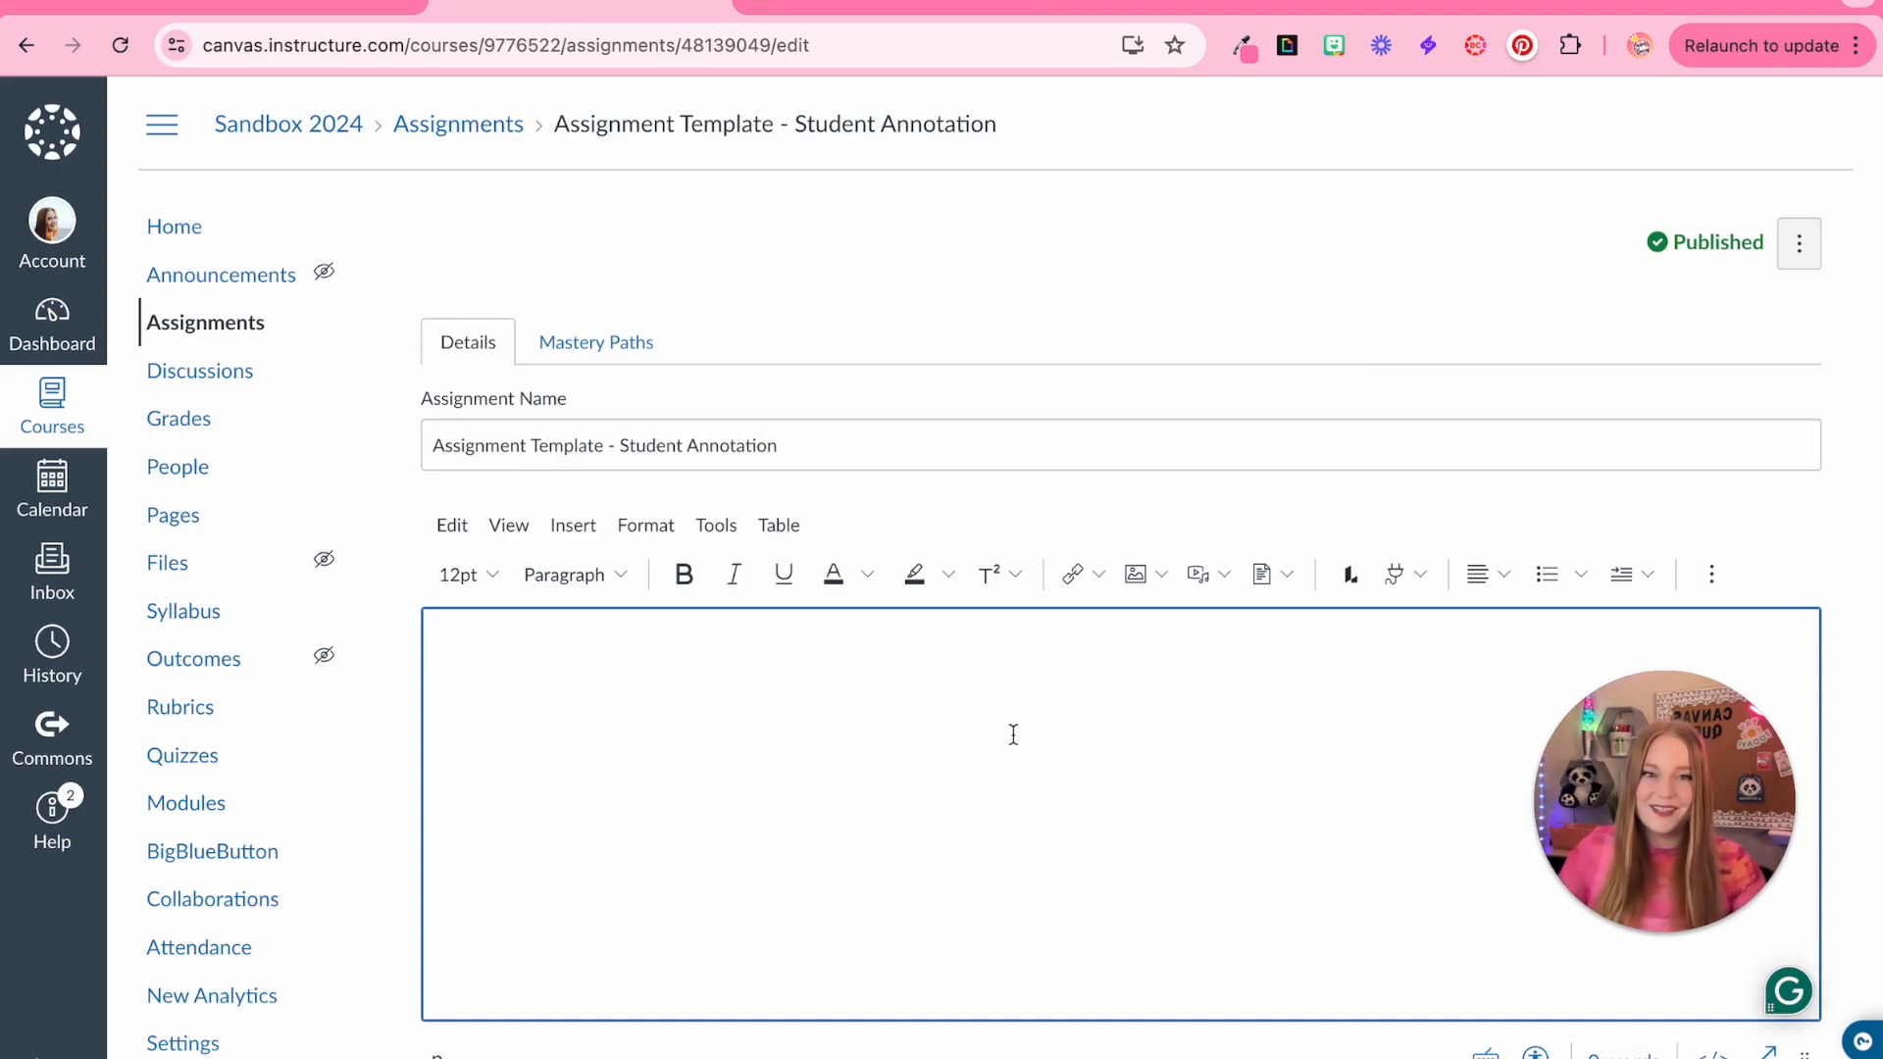
left_click(1714, 1055)
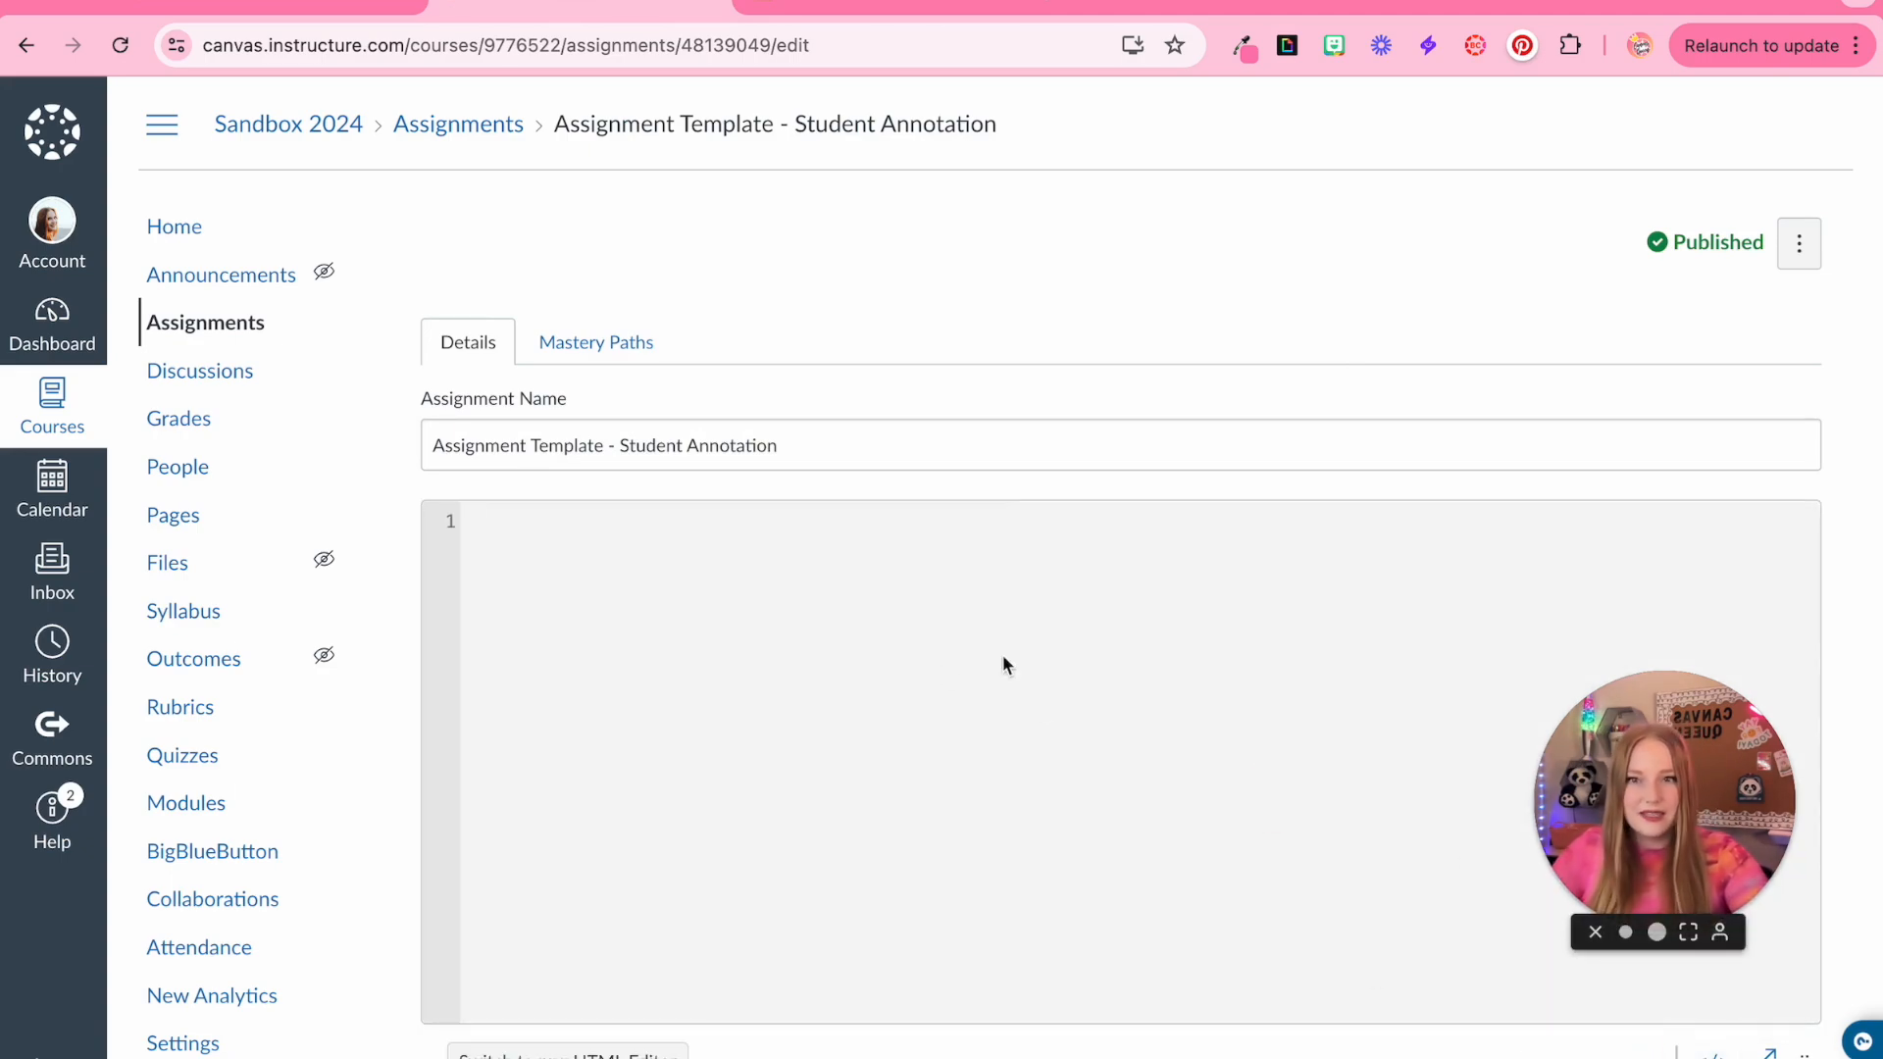
key("ctrl+v")
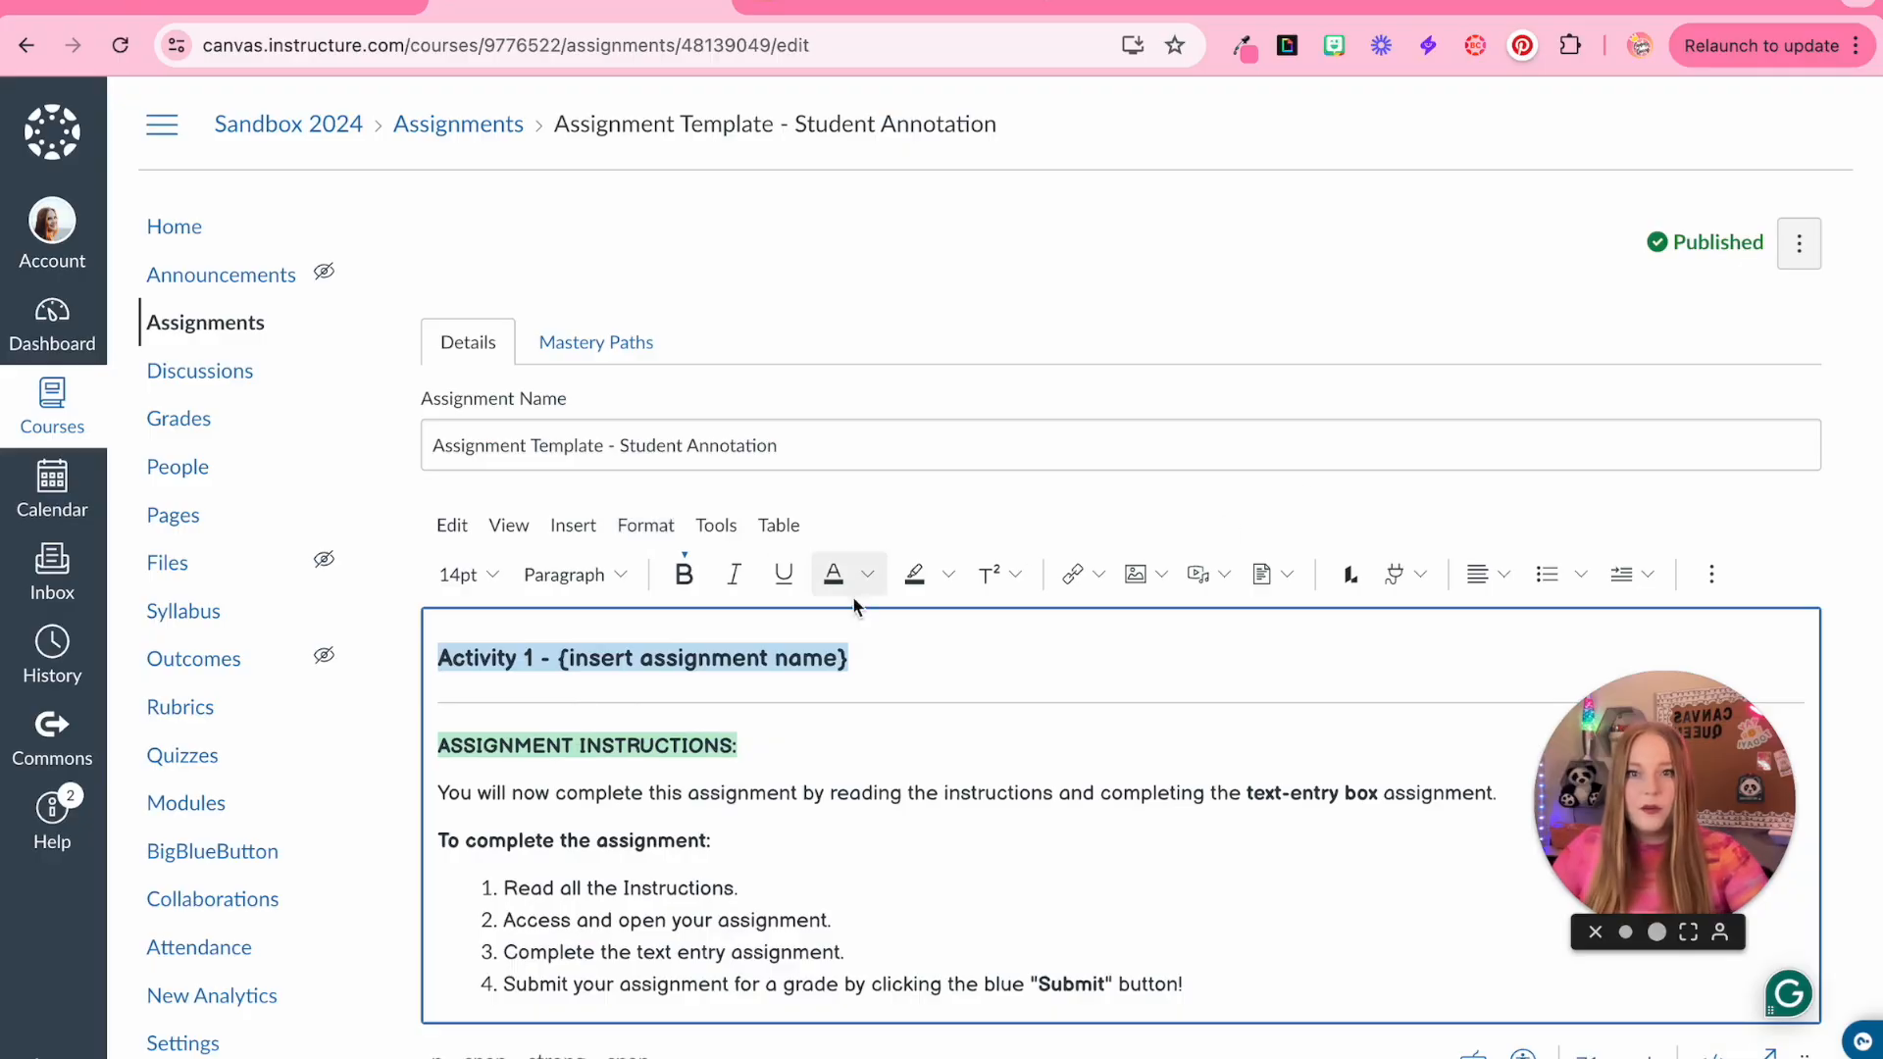
scroll(961, 687, "down", 1)
scroll(961, 686, "up", 1)
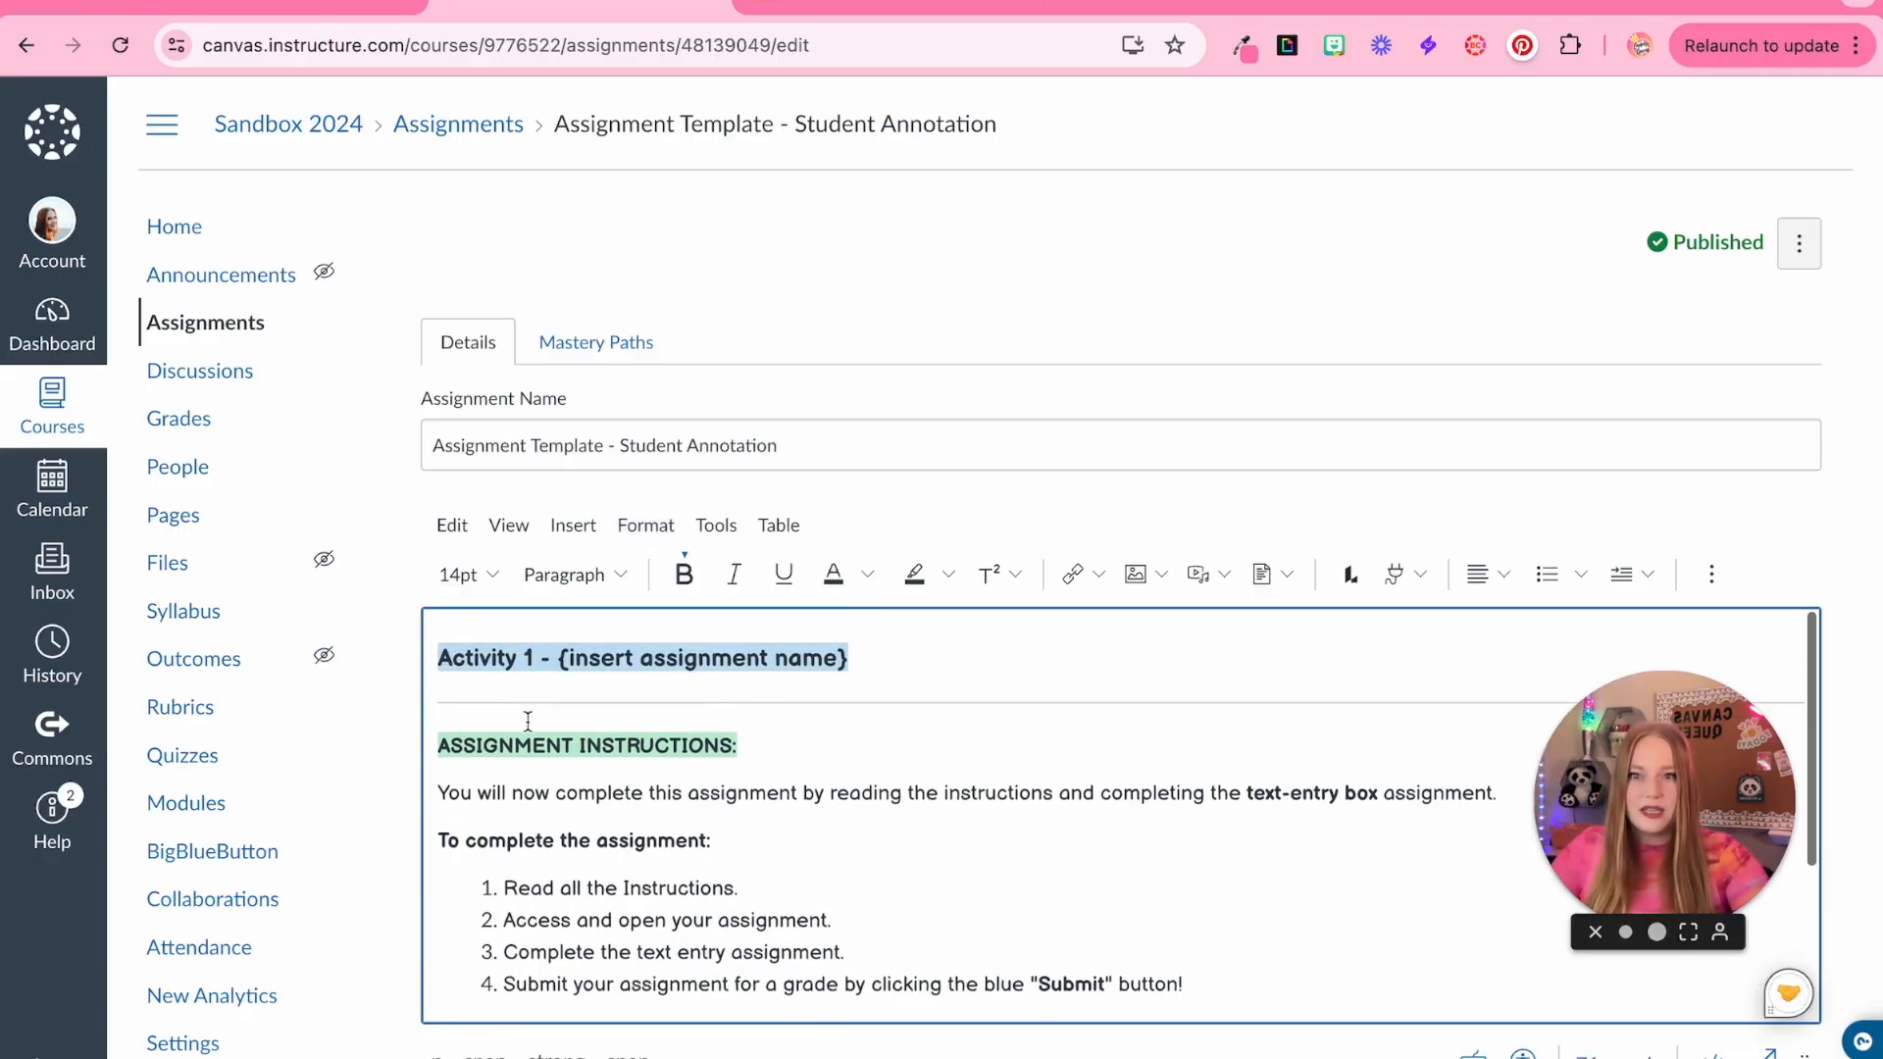
Change the highlight color of the 'Activity 1 - {insert assignment name}' title to light yellow
left_click(948, 574)
left_click(958, 647)
left_click(939, 683)
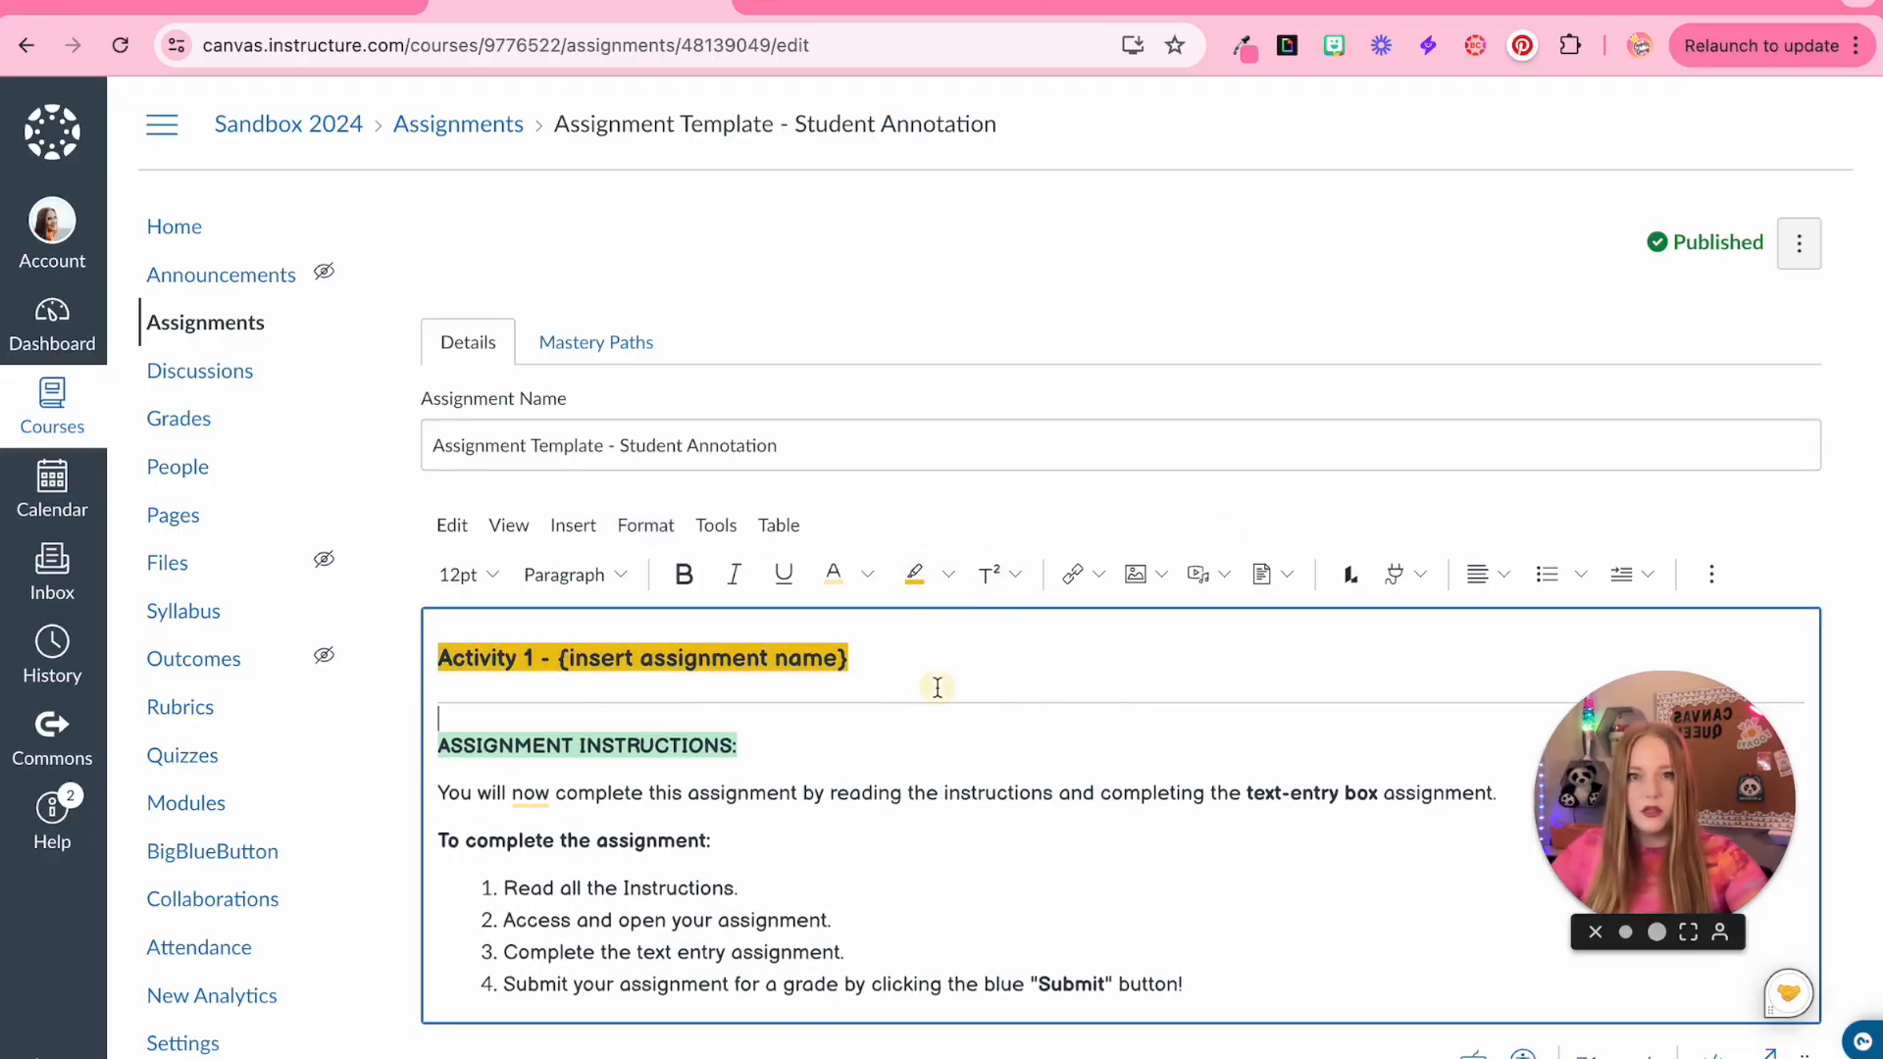
triple_click(912, 653)
left_click(948, 574)
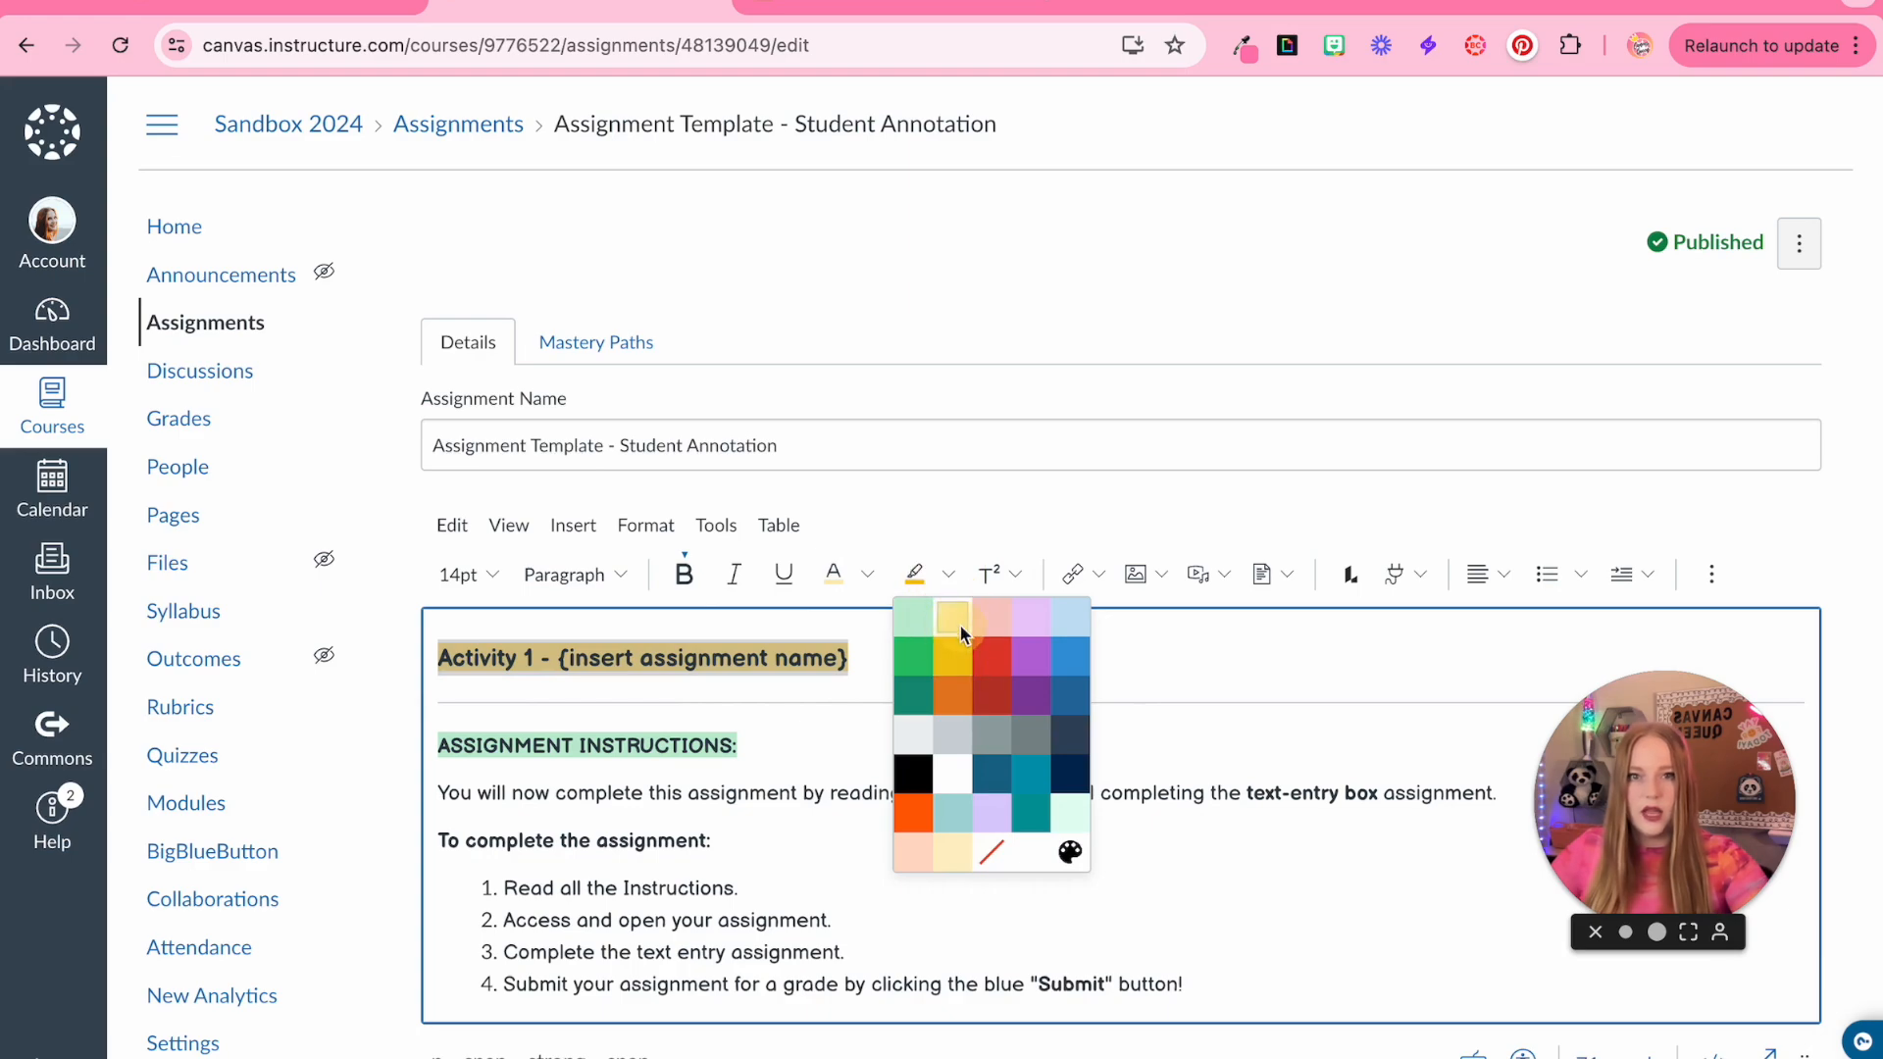
left_click(953, 610)
Replace 'text-entry box' in the instructions sentence with 'Student Annotation'
scroll(1030, 760, "down", 1)
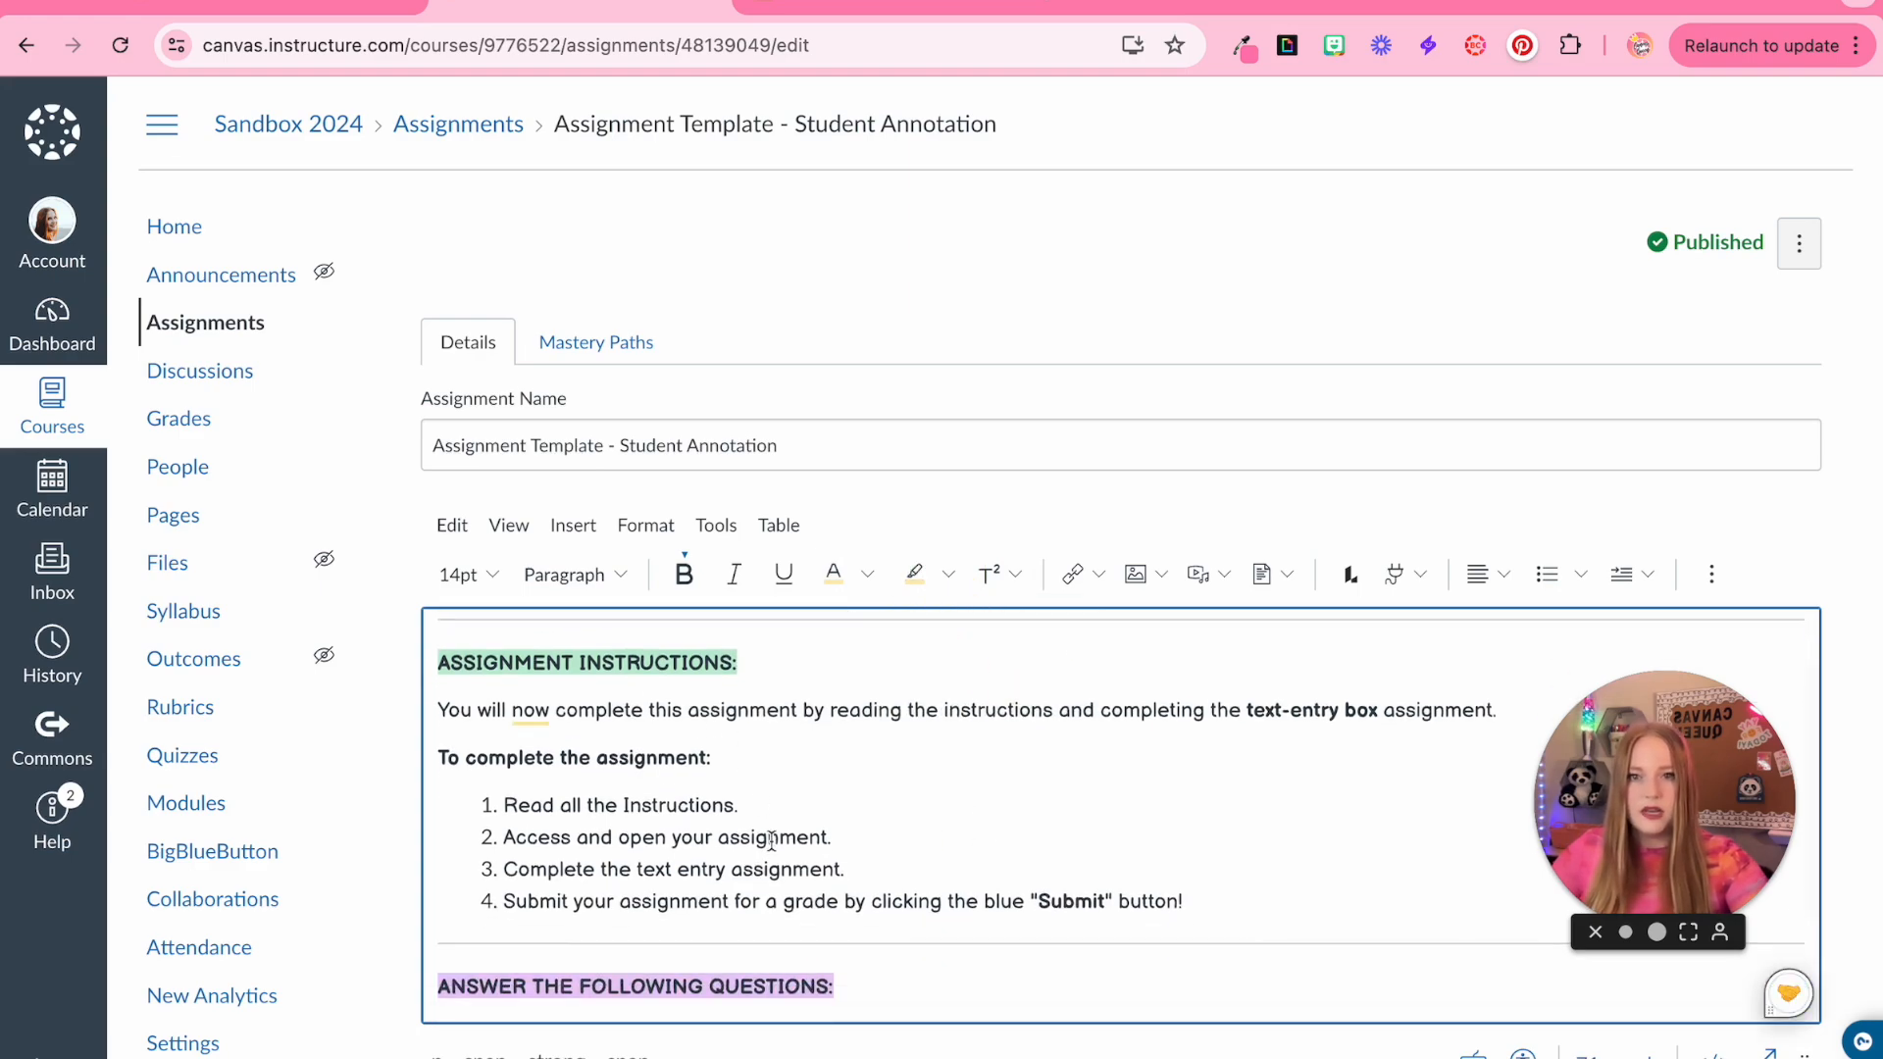
left_click_drag(1247, 710, 1380, 719)
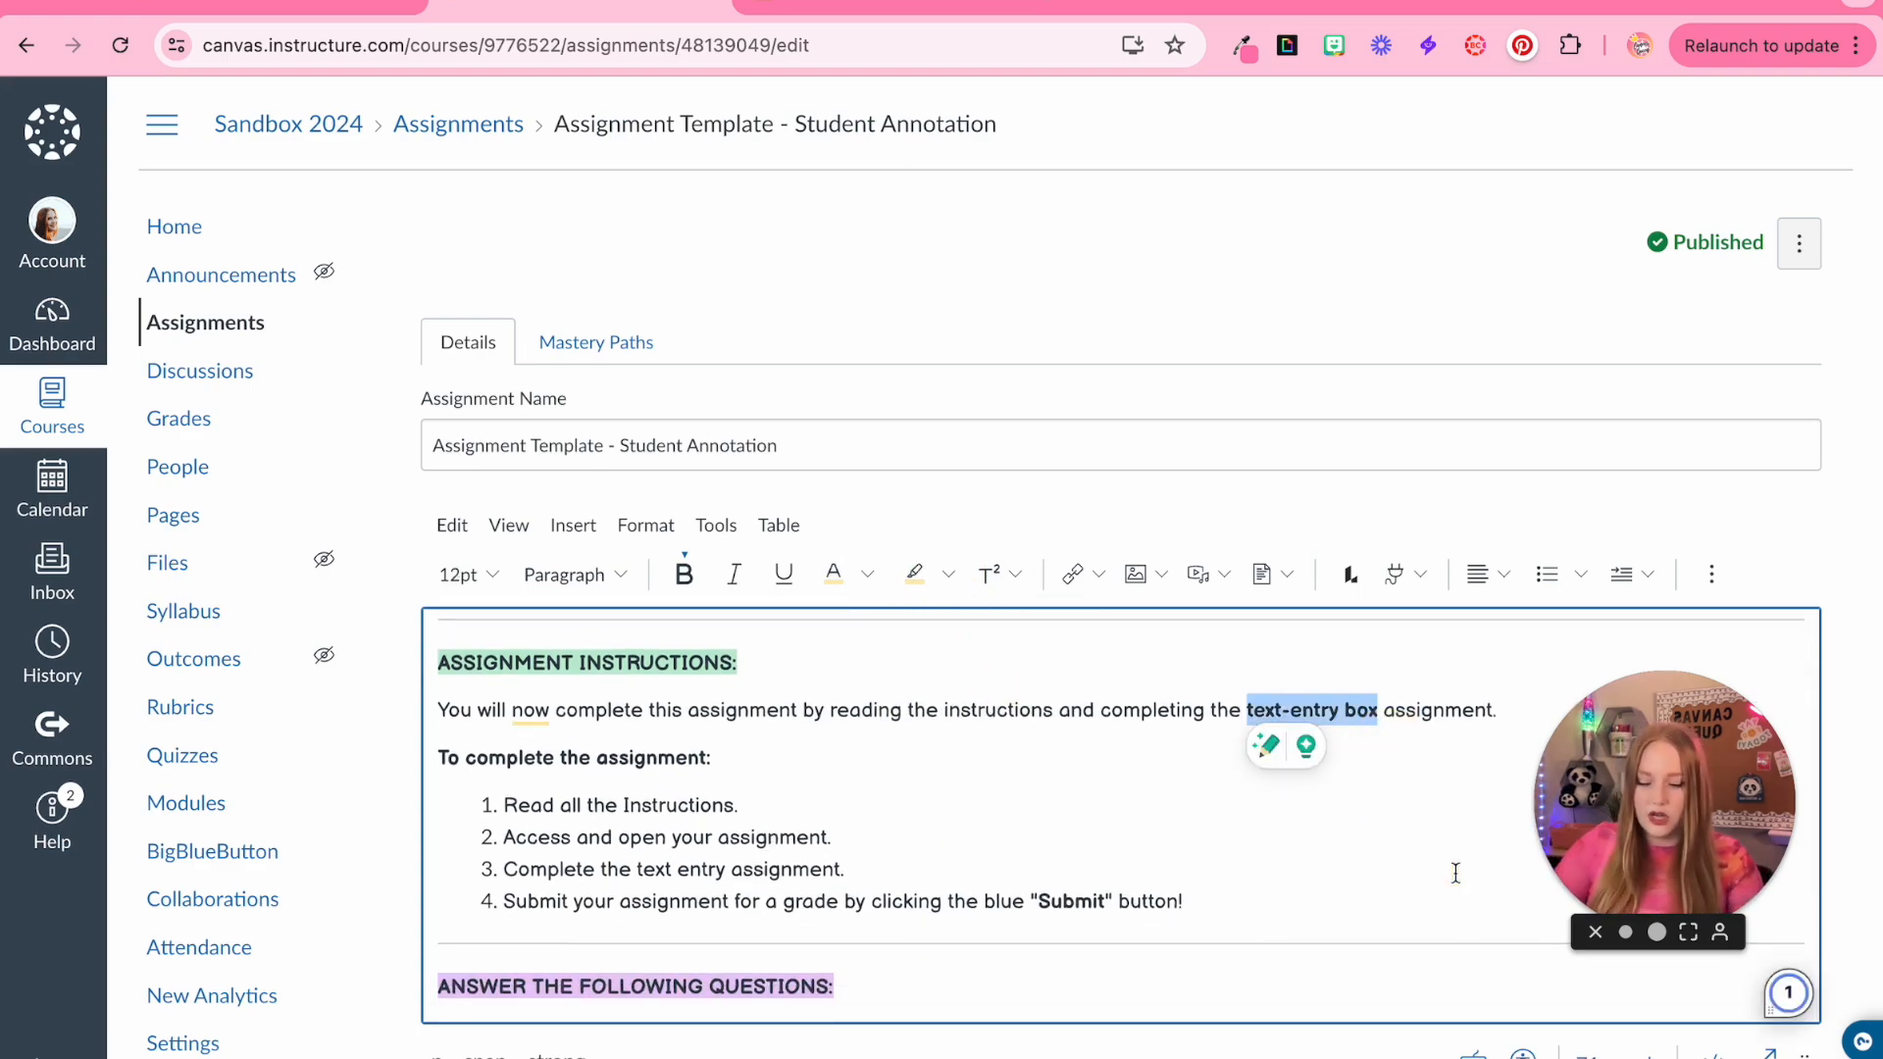
type("Student Annotatio")
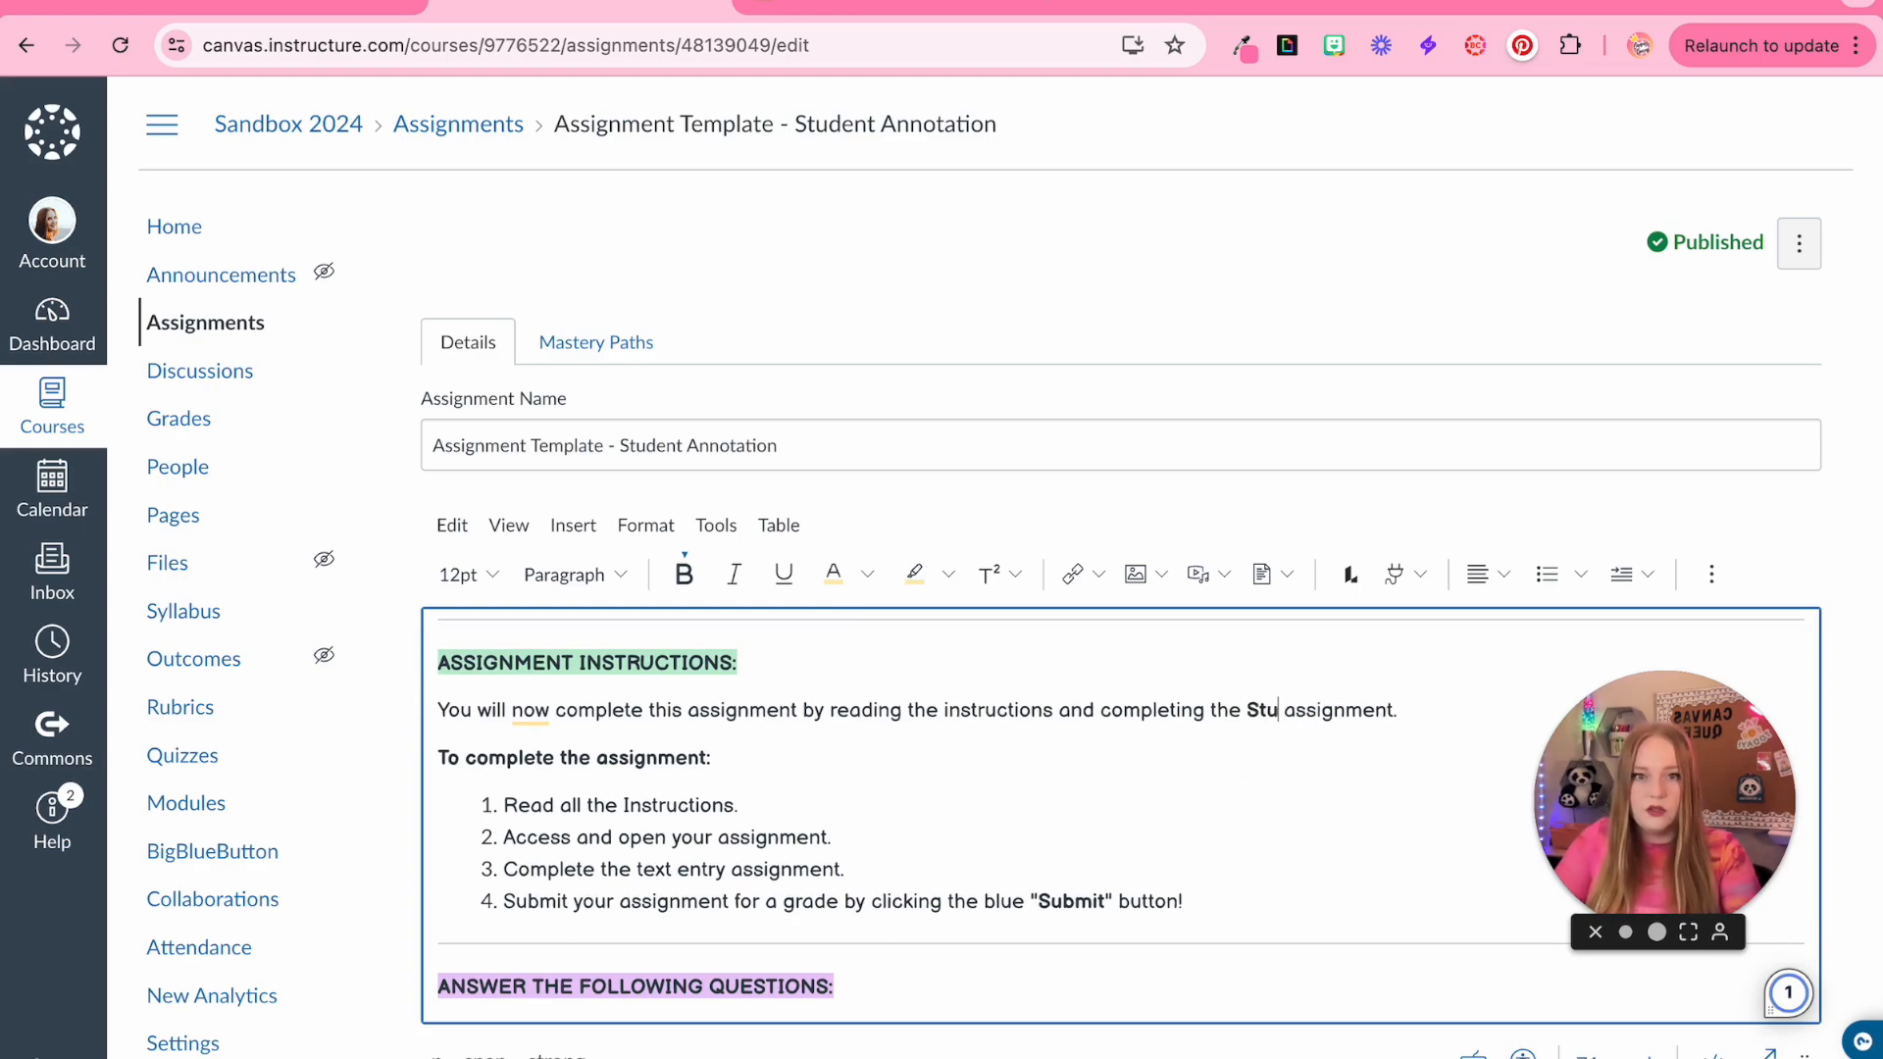
type("n")
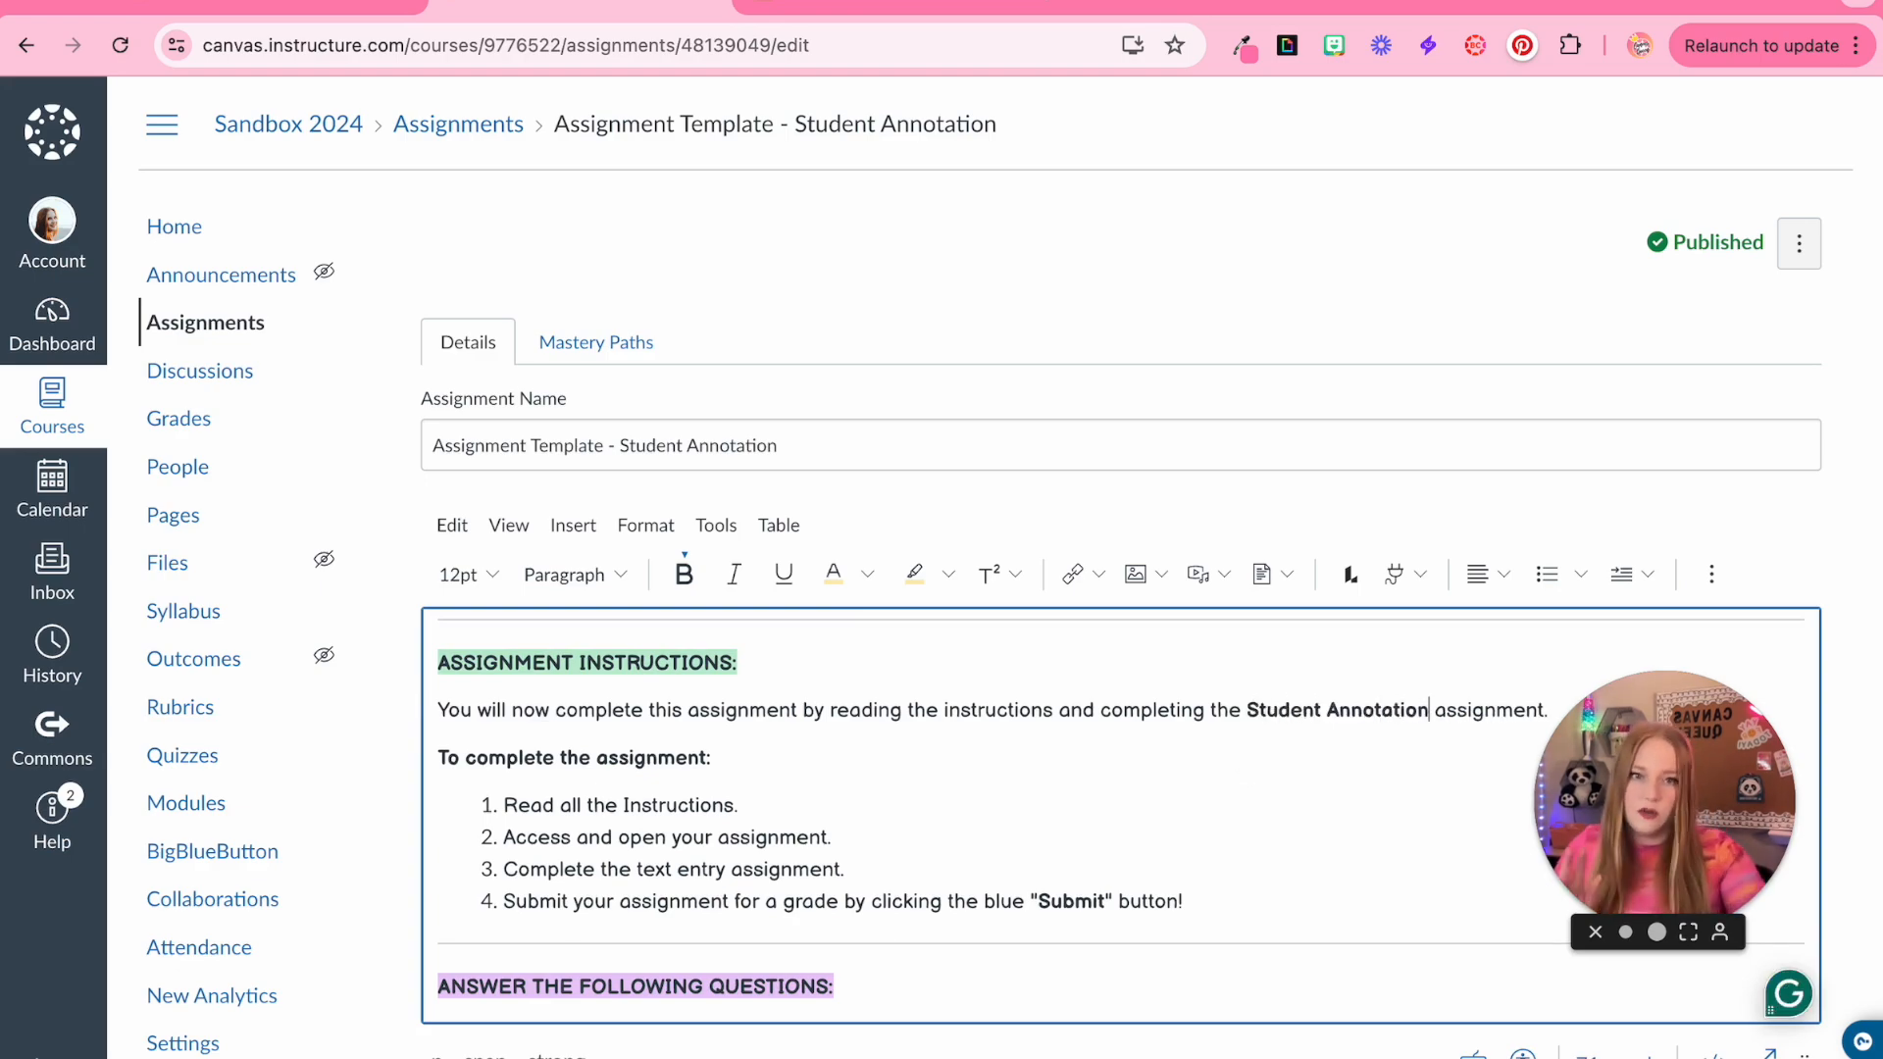
Replace 'text entry' in the third instruction step with 'Student Annotation'
scroll(635, 822, "down", 1)
left_click_drag(635, 822, 791, 822)
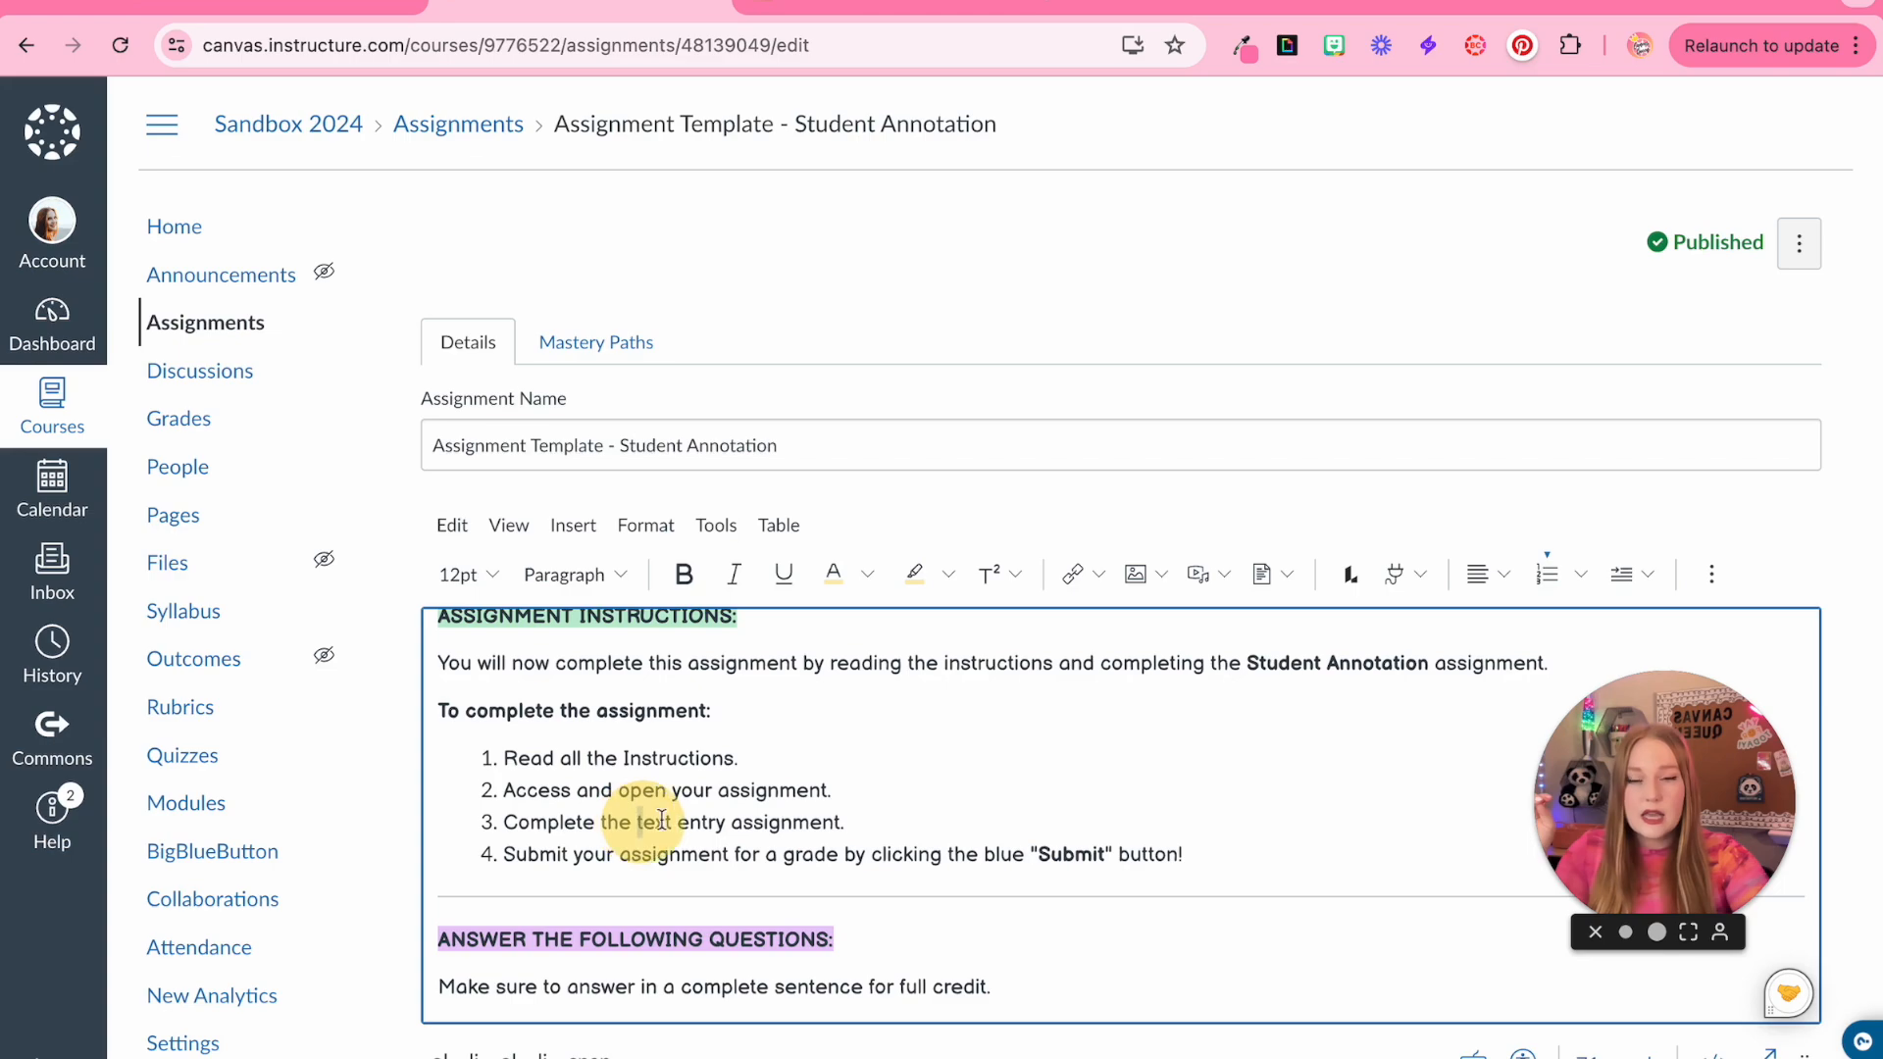
type("Student Annotation")
Delete the 'ANSWER THE FOLLOWING QUESTIONS' section with its note and question list
scroll(914, 827, "down", 1)
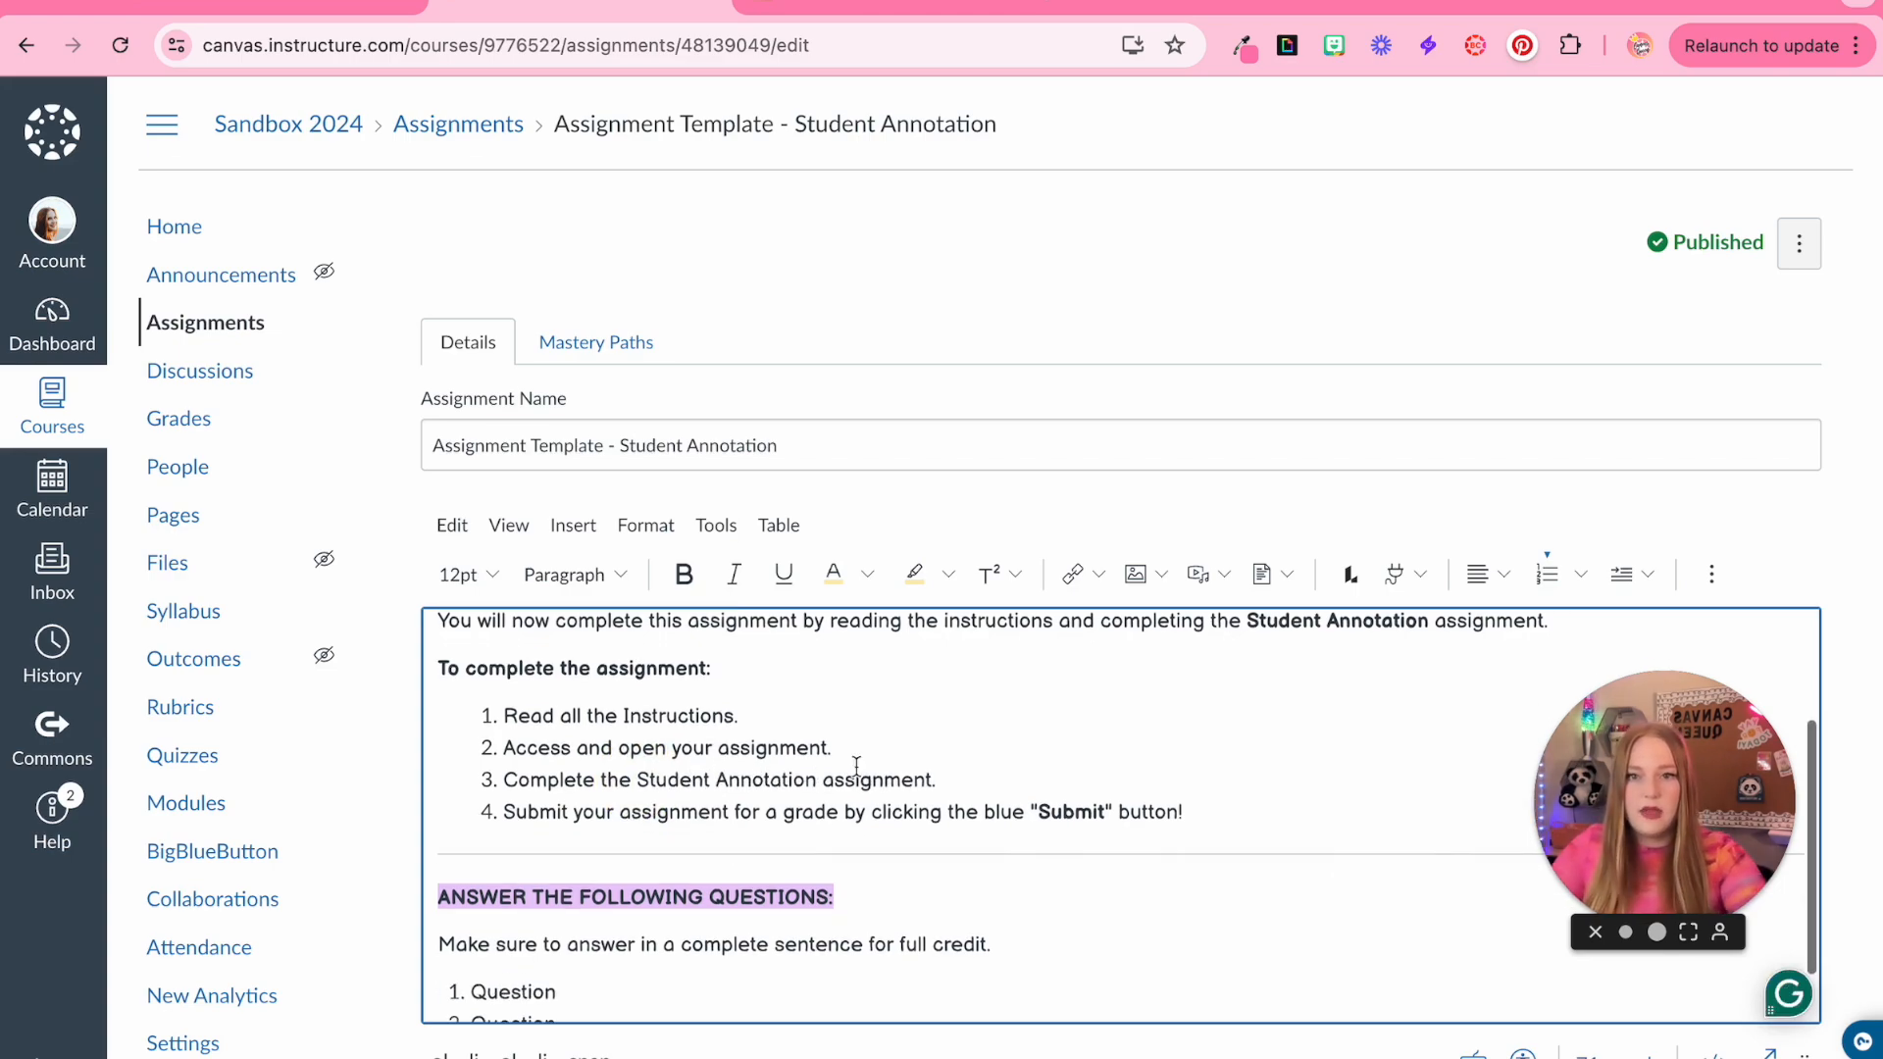
scroll(993, 910, "down", 4)
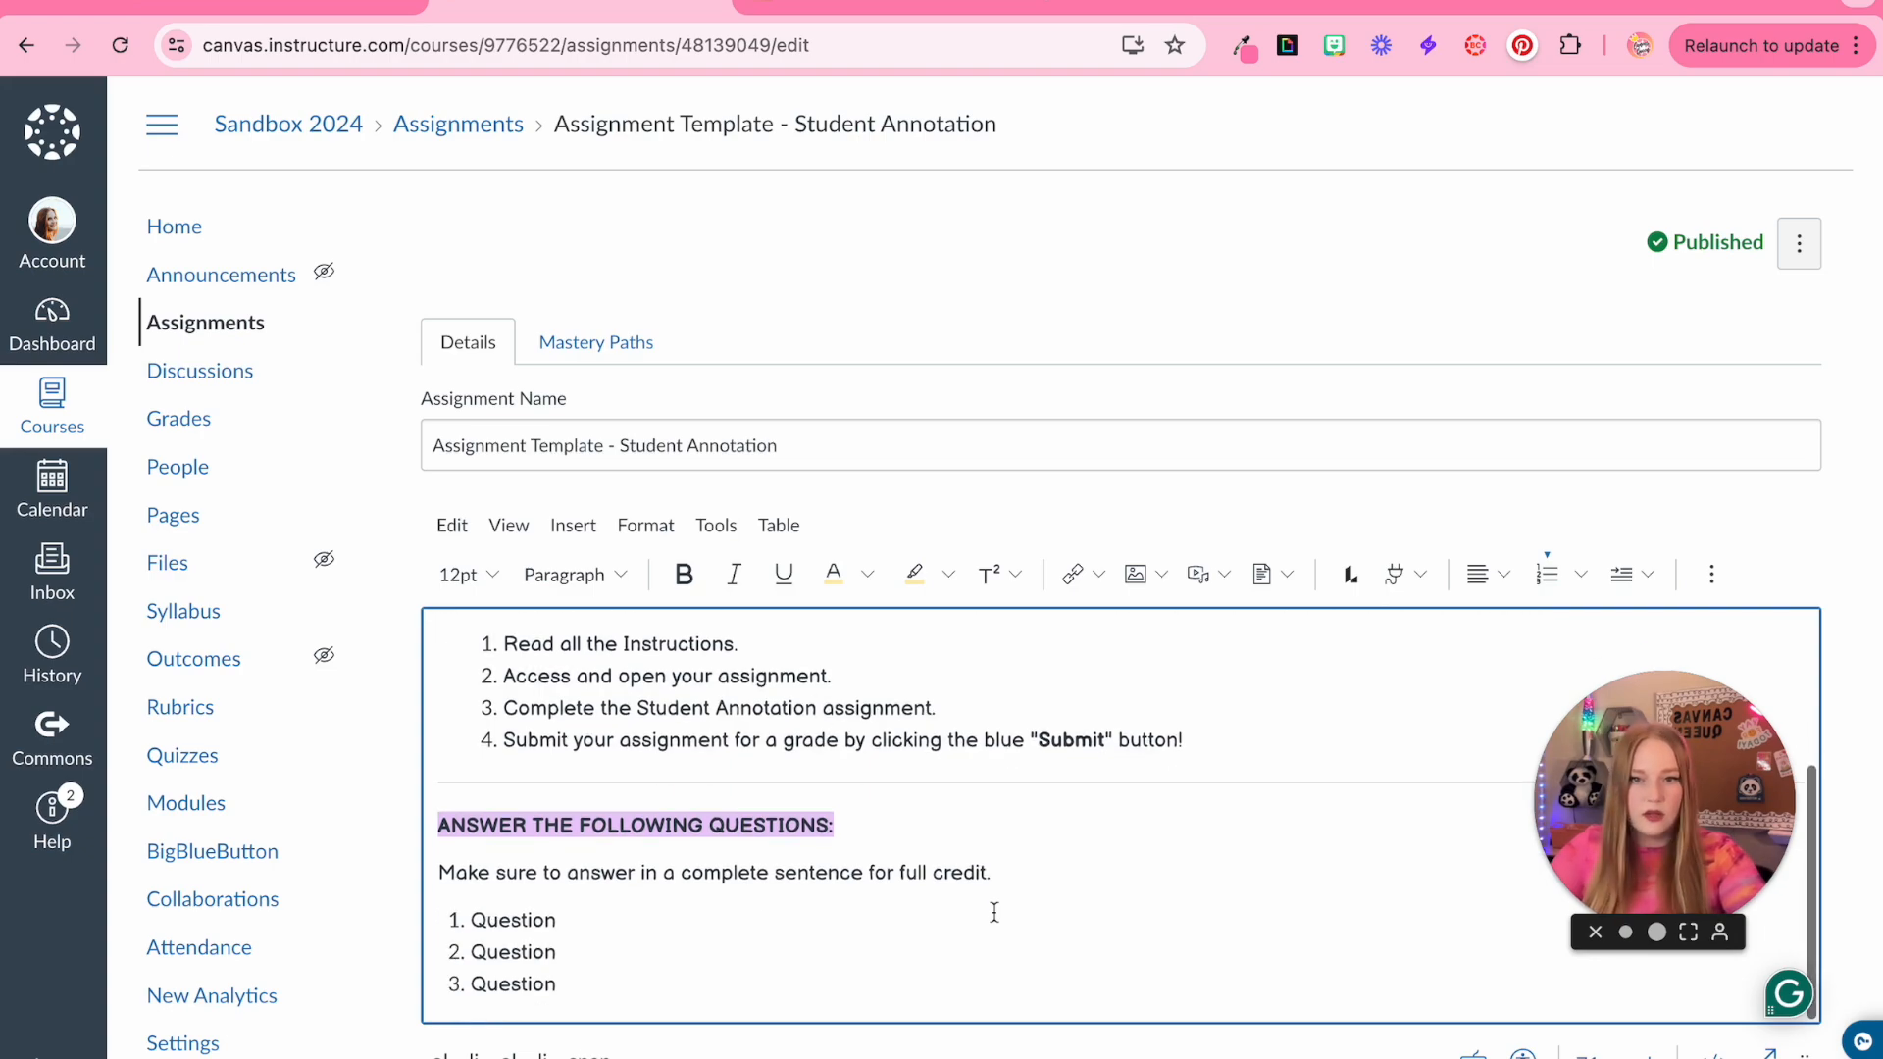
left_click_drag(438, 597, 673, 775)
key("BackSpace")
scroll(705, 778, "up", 3)
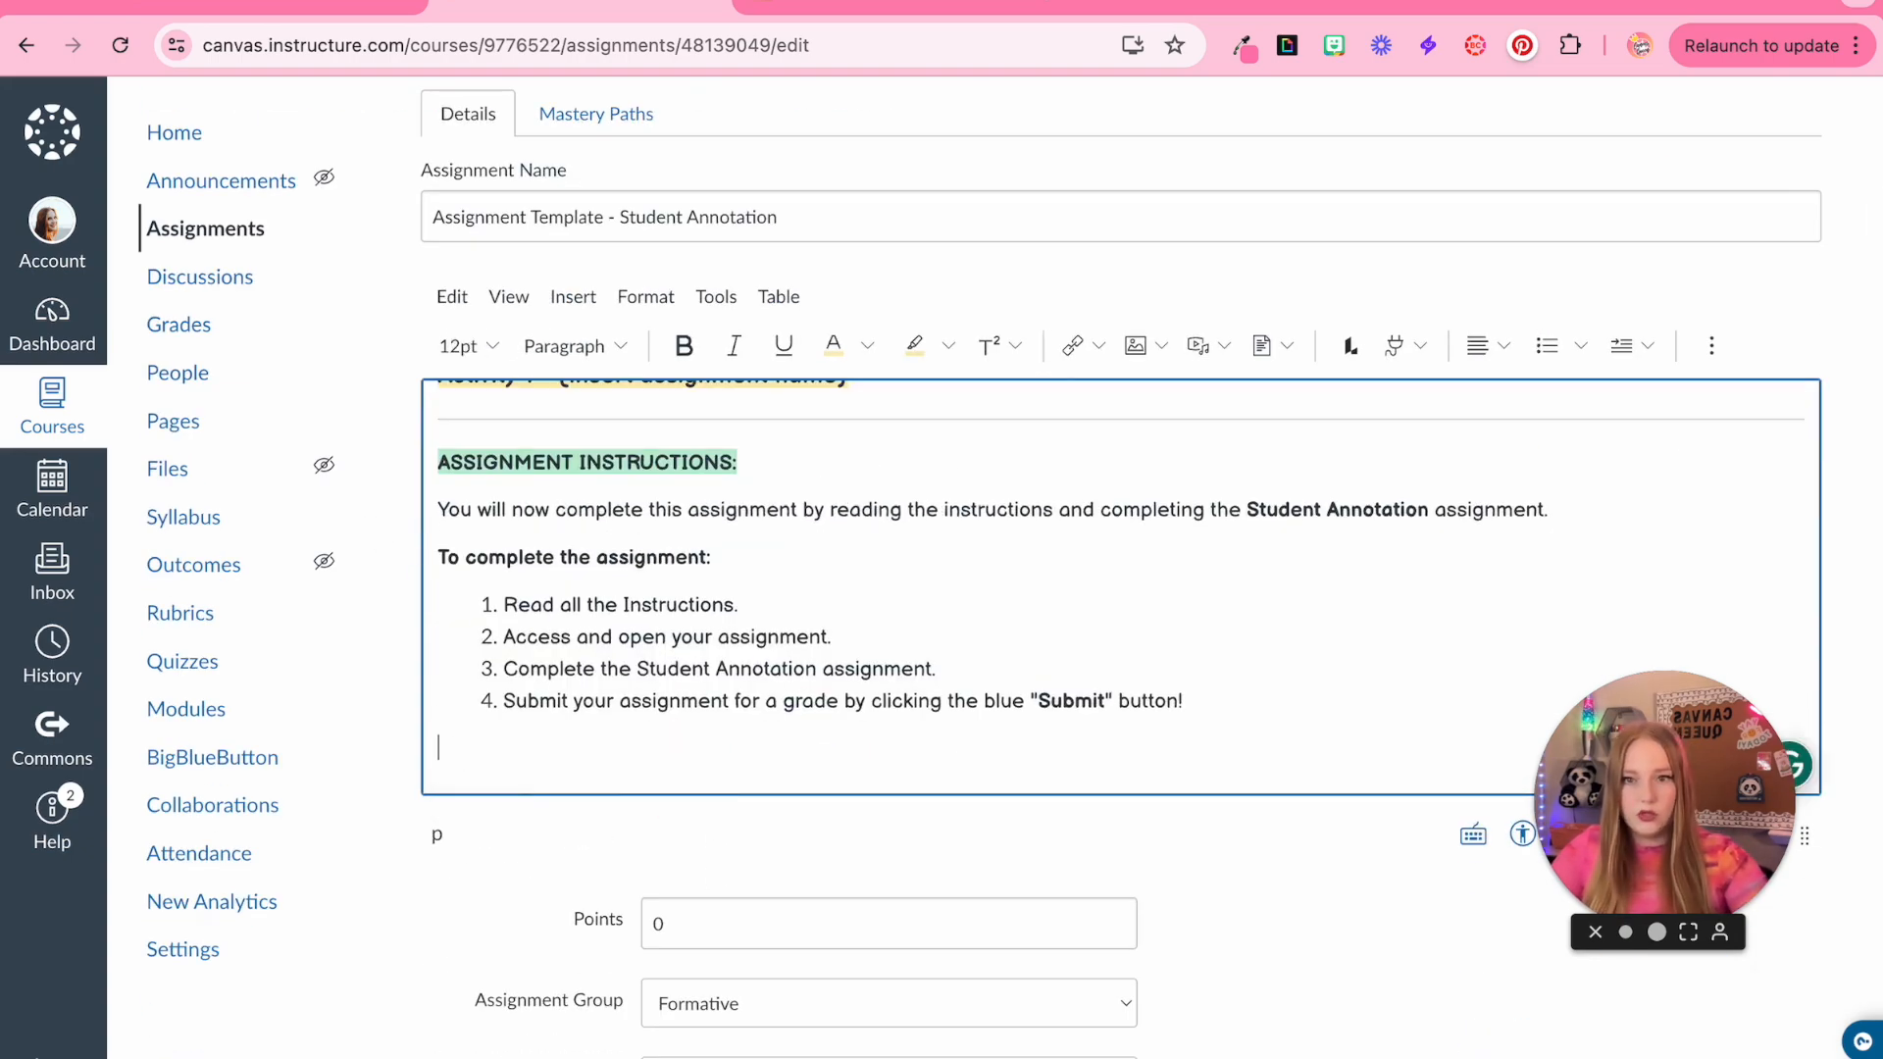
left_click(1375, 928)
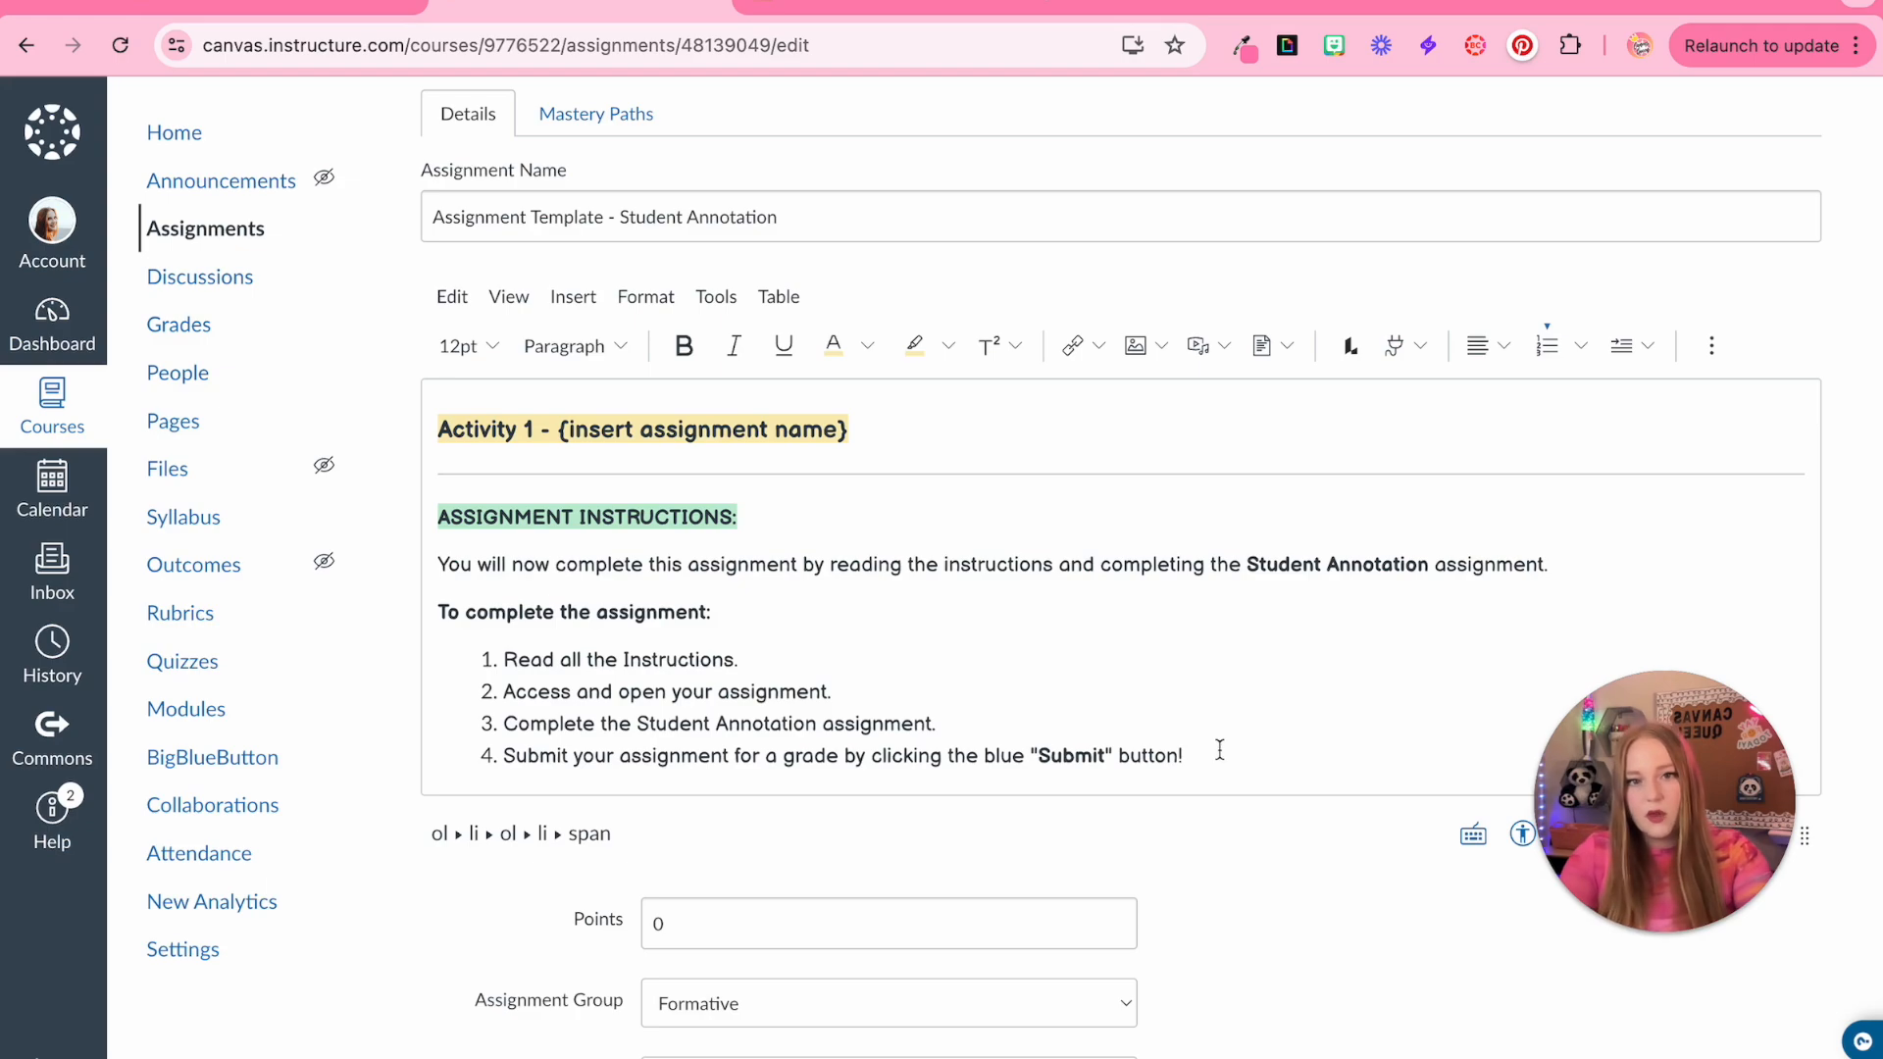
double_click(1270, 562)
triple_click(1270, 562)
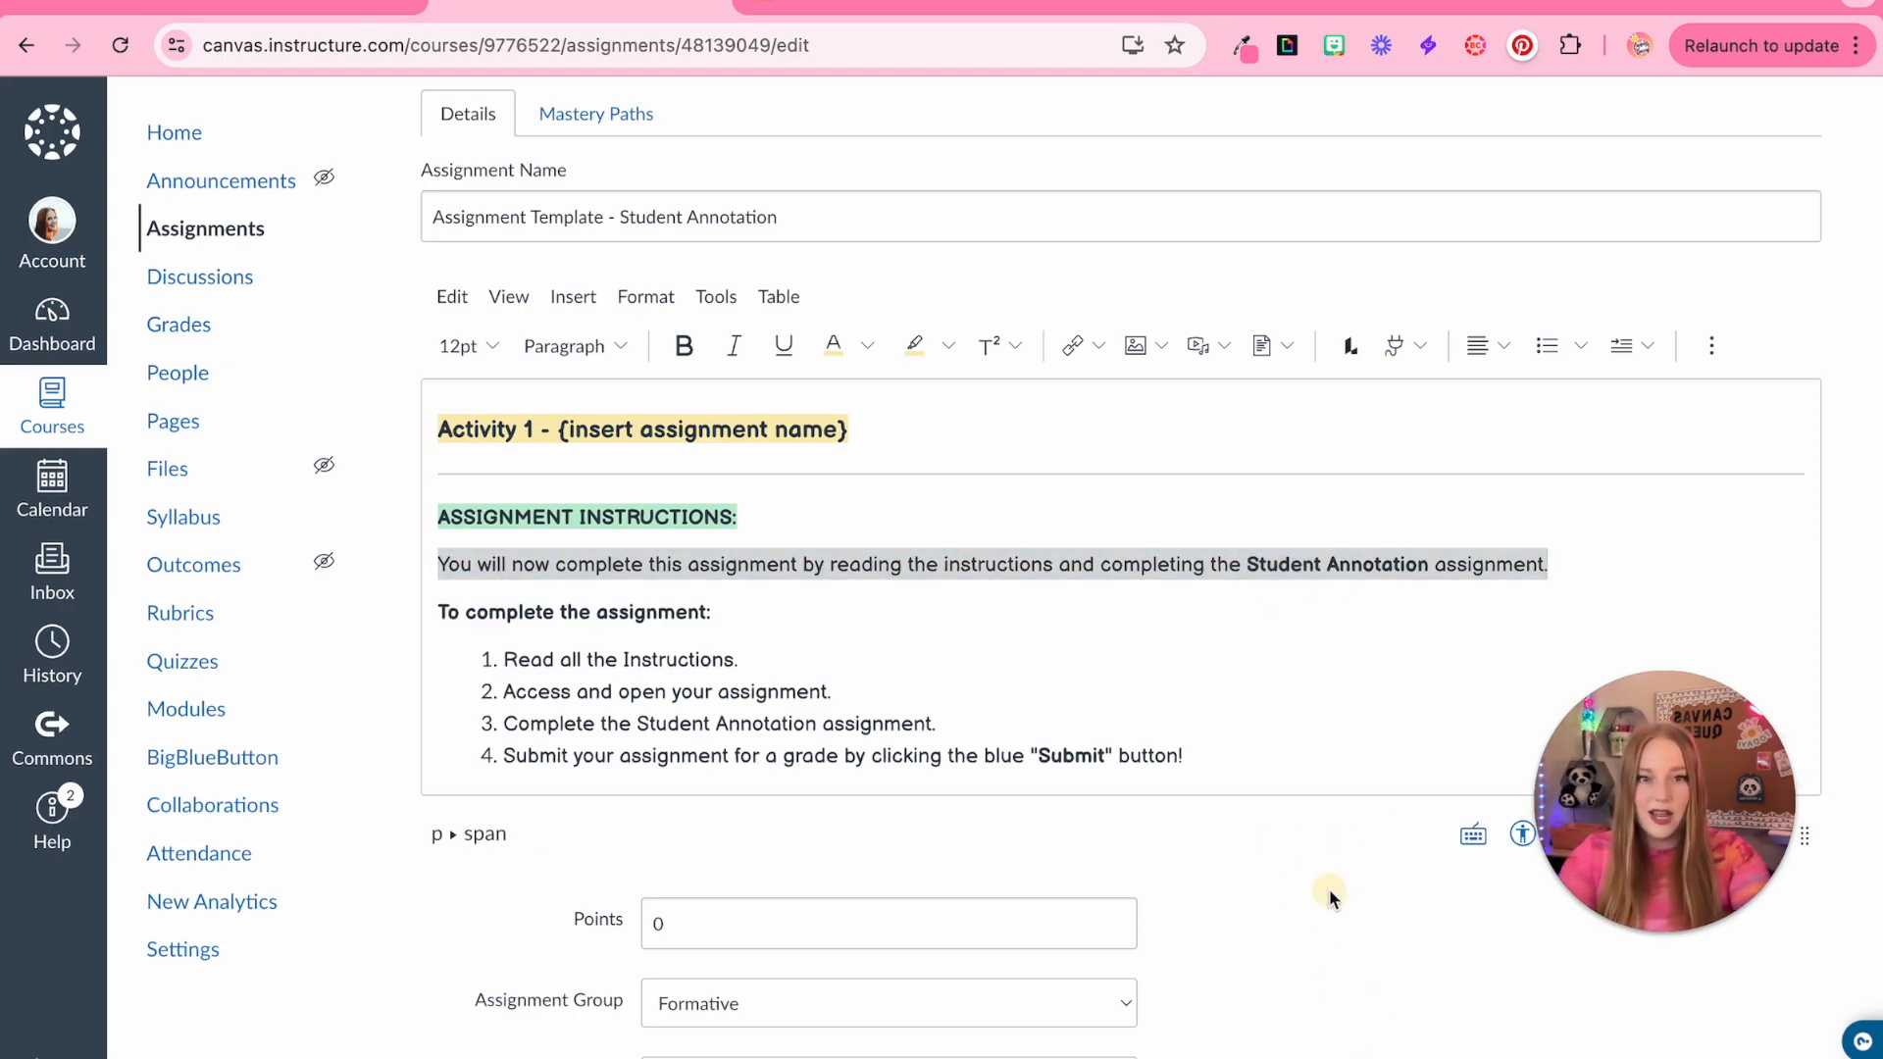
left_click(1329, 657)
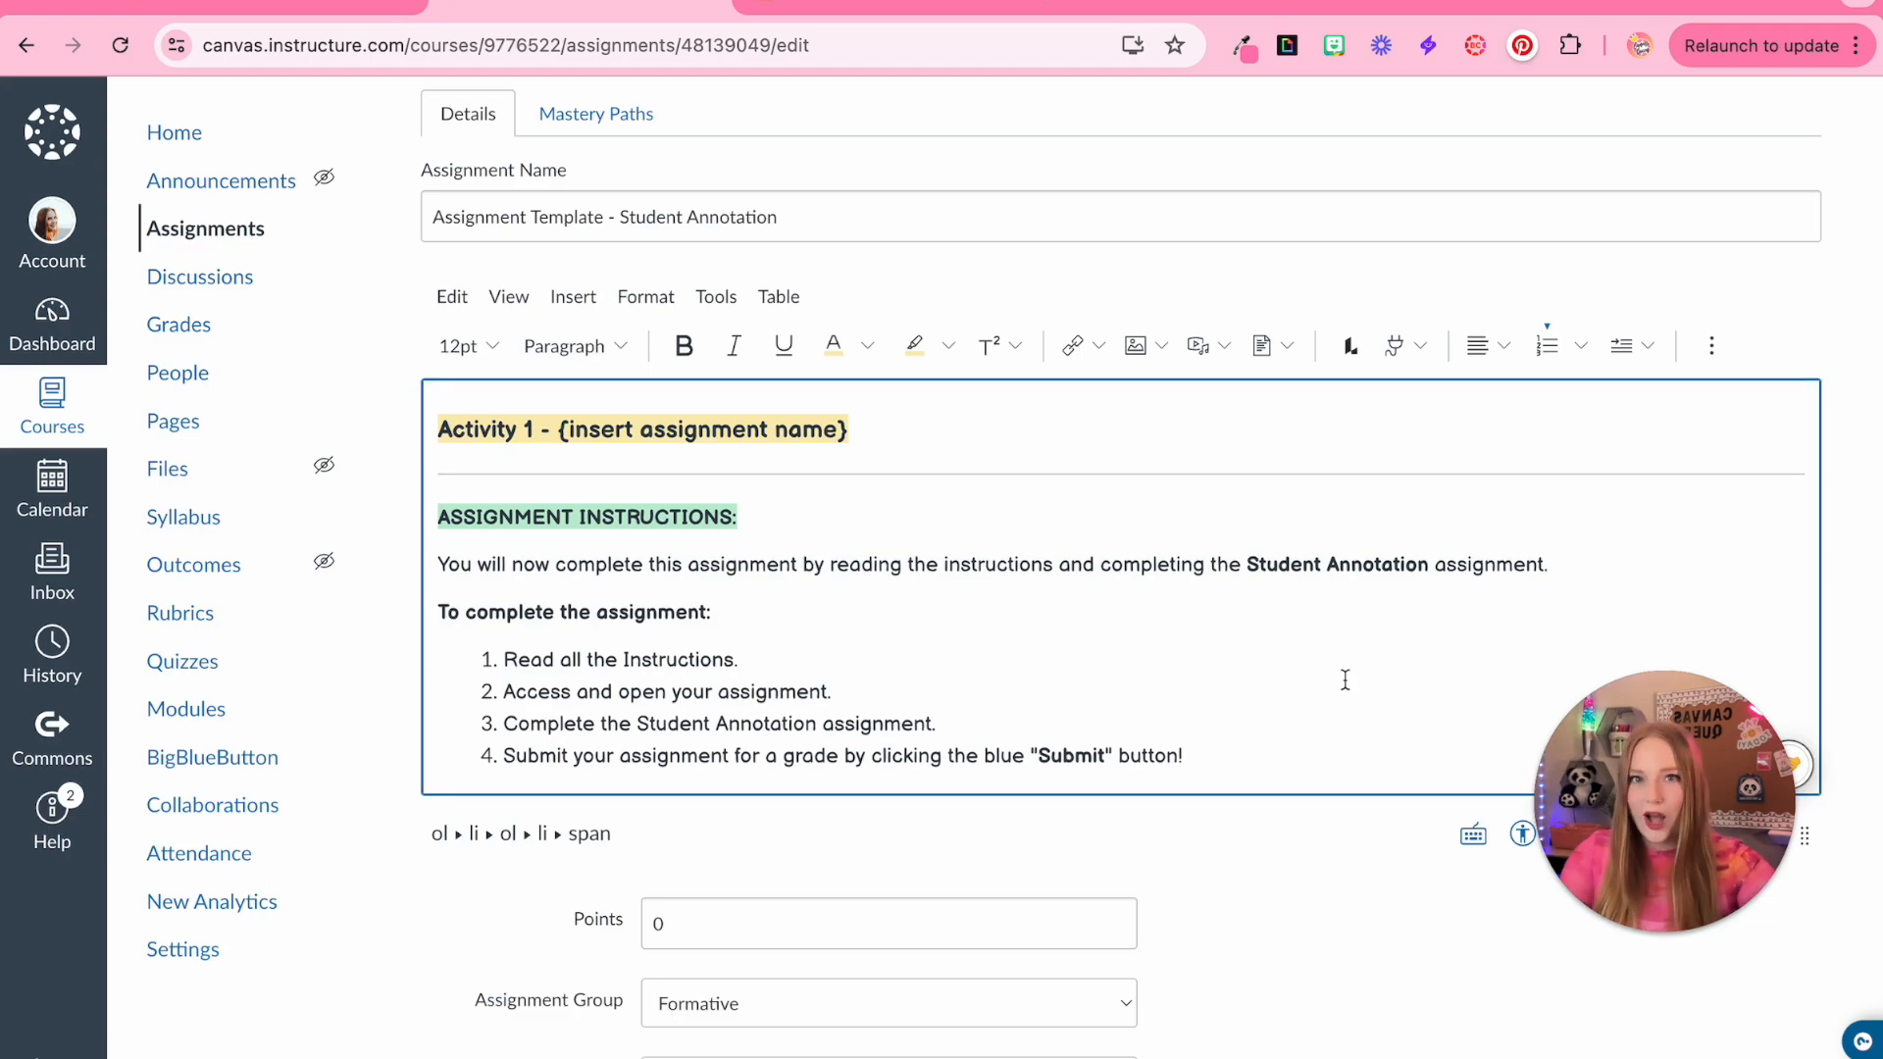
Set the assignment's submission type to Online and enable the Student Annotation entry option
scroll(1365, 879, "down", 7)
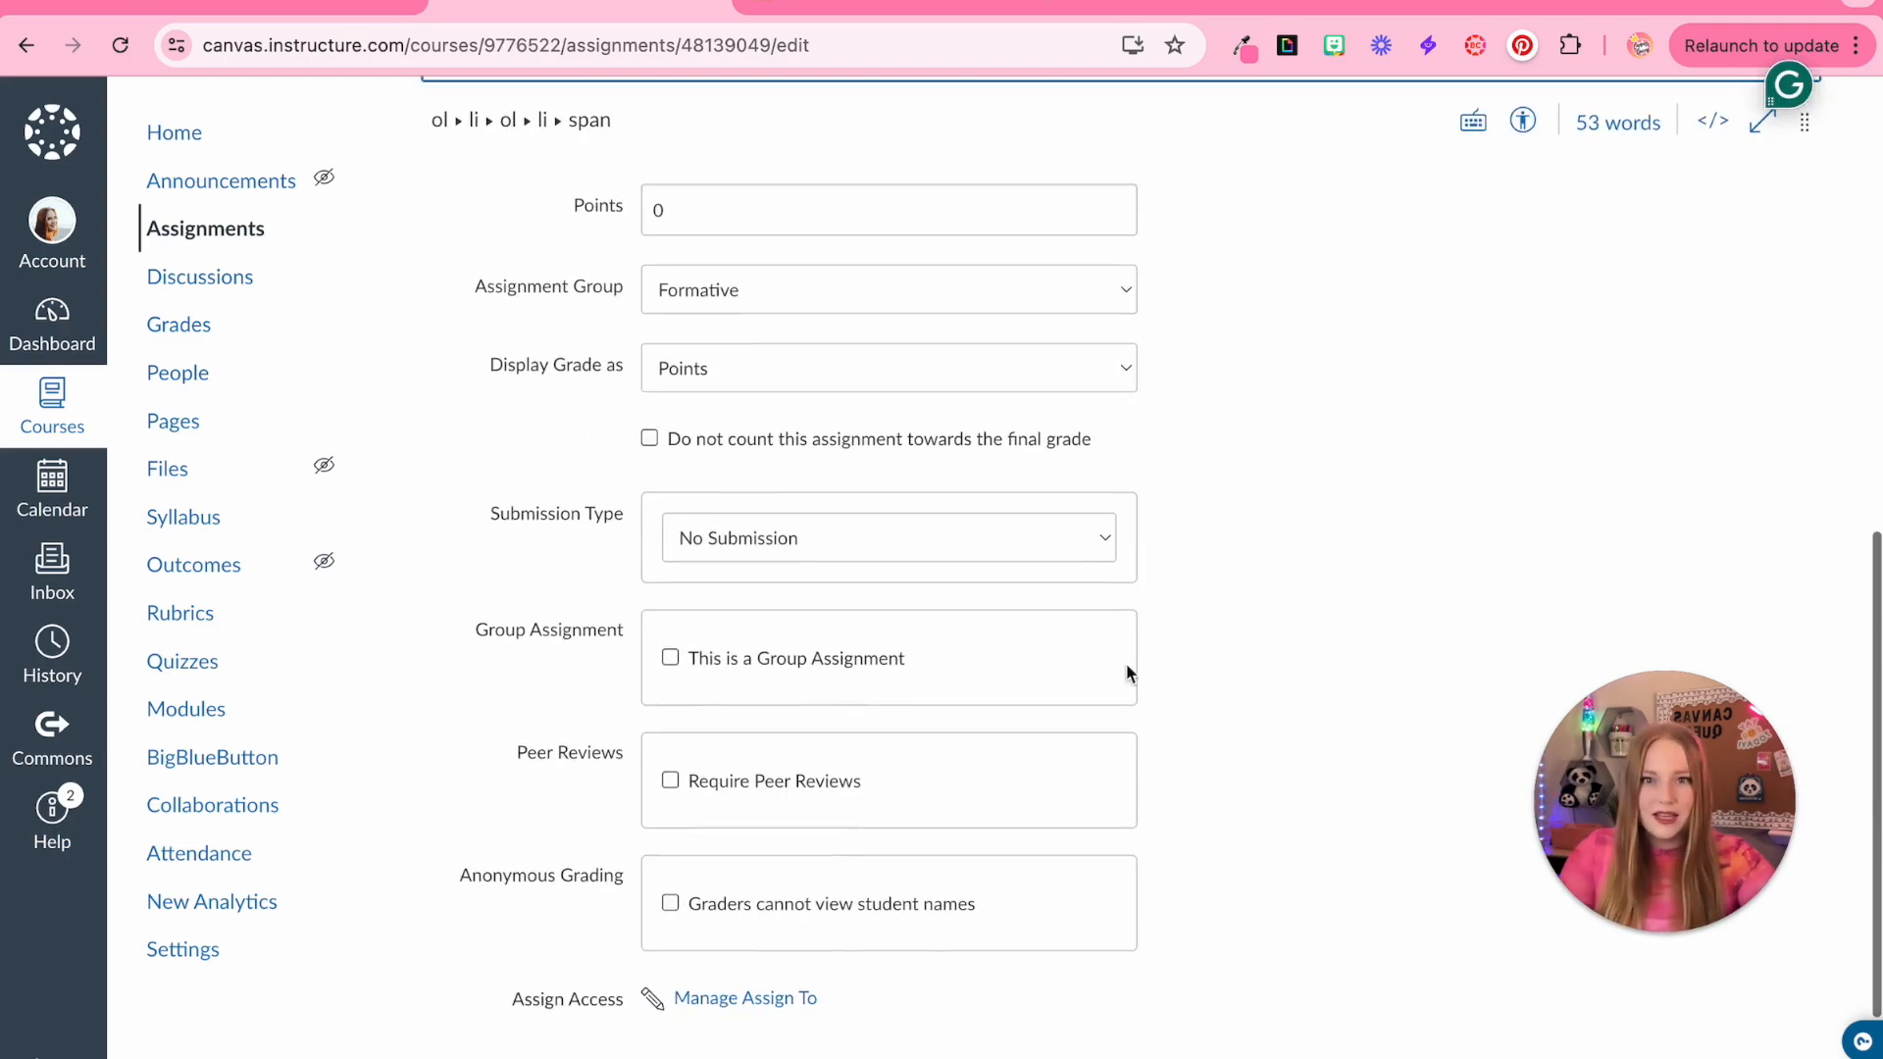
left_click(754, 542)
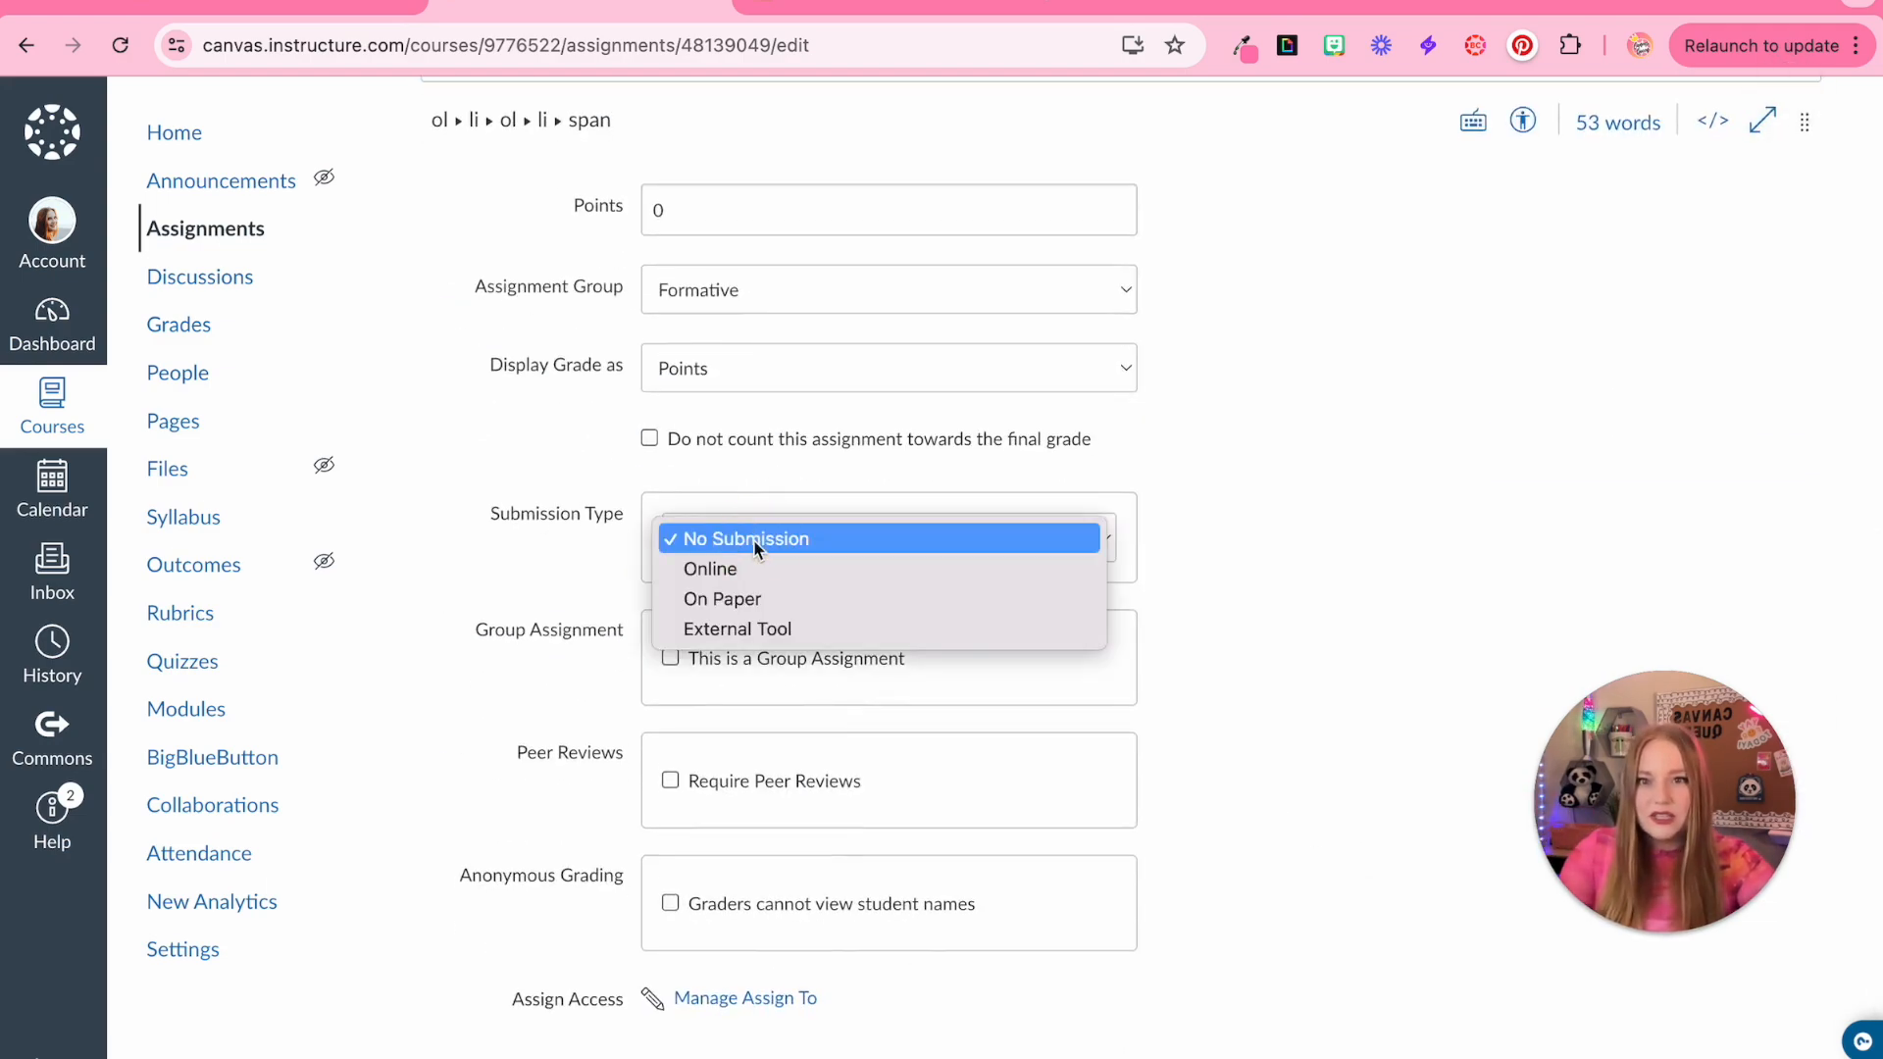
left_click(751, 569)
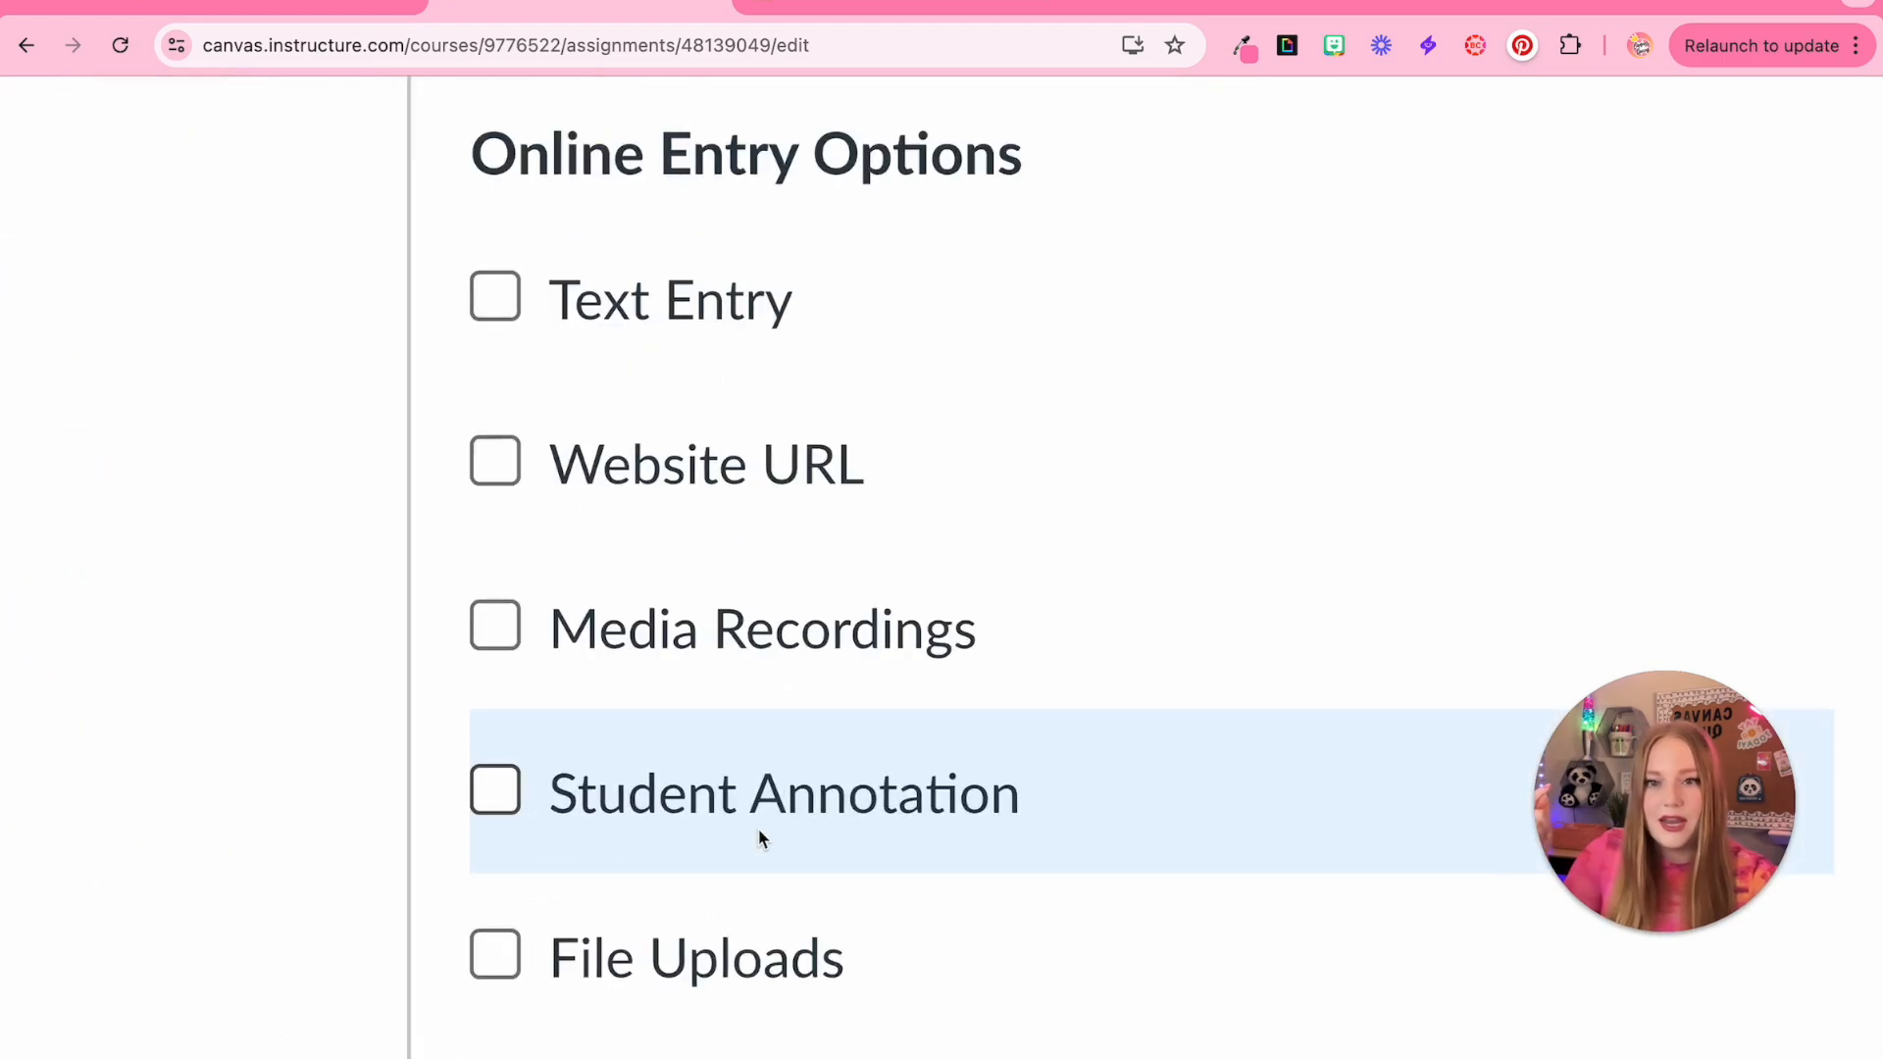
left_click(760, 833)
Upload 'Science Get to know me page.pdf' as the annotation document and save the assignment
scroll(659, 819, "down", 3)
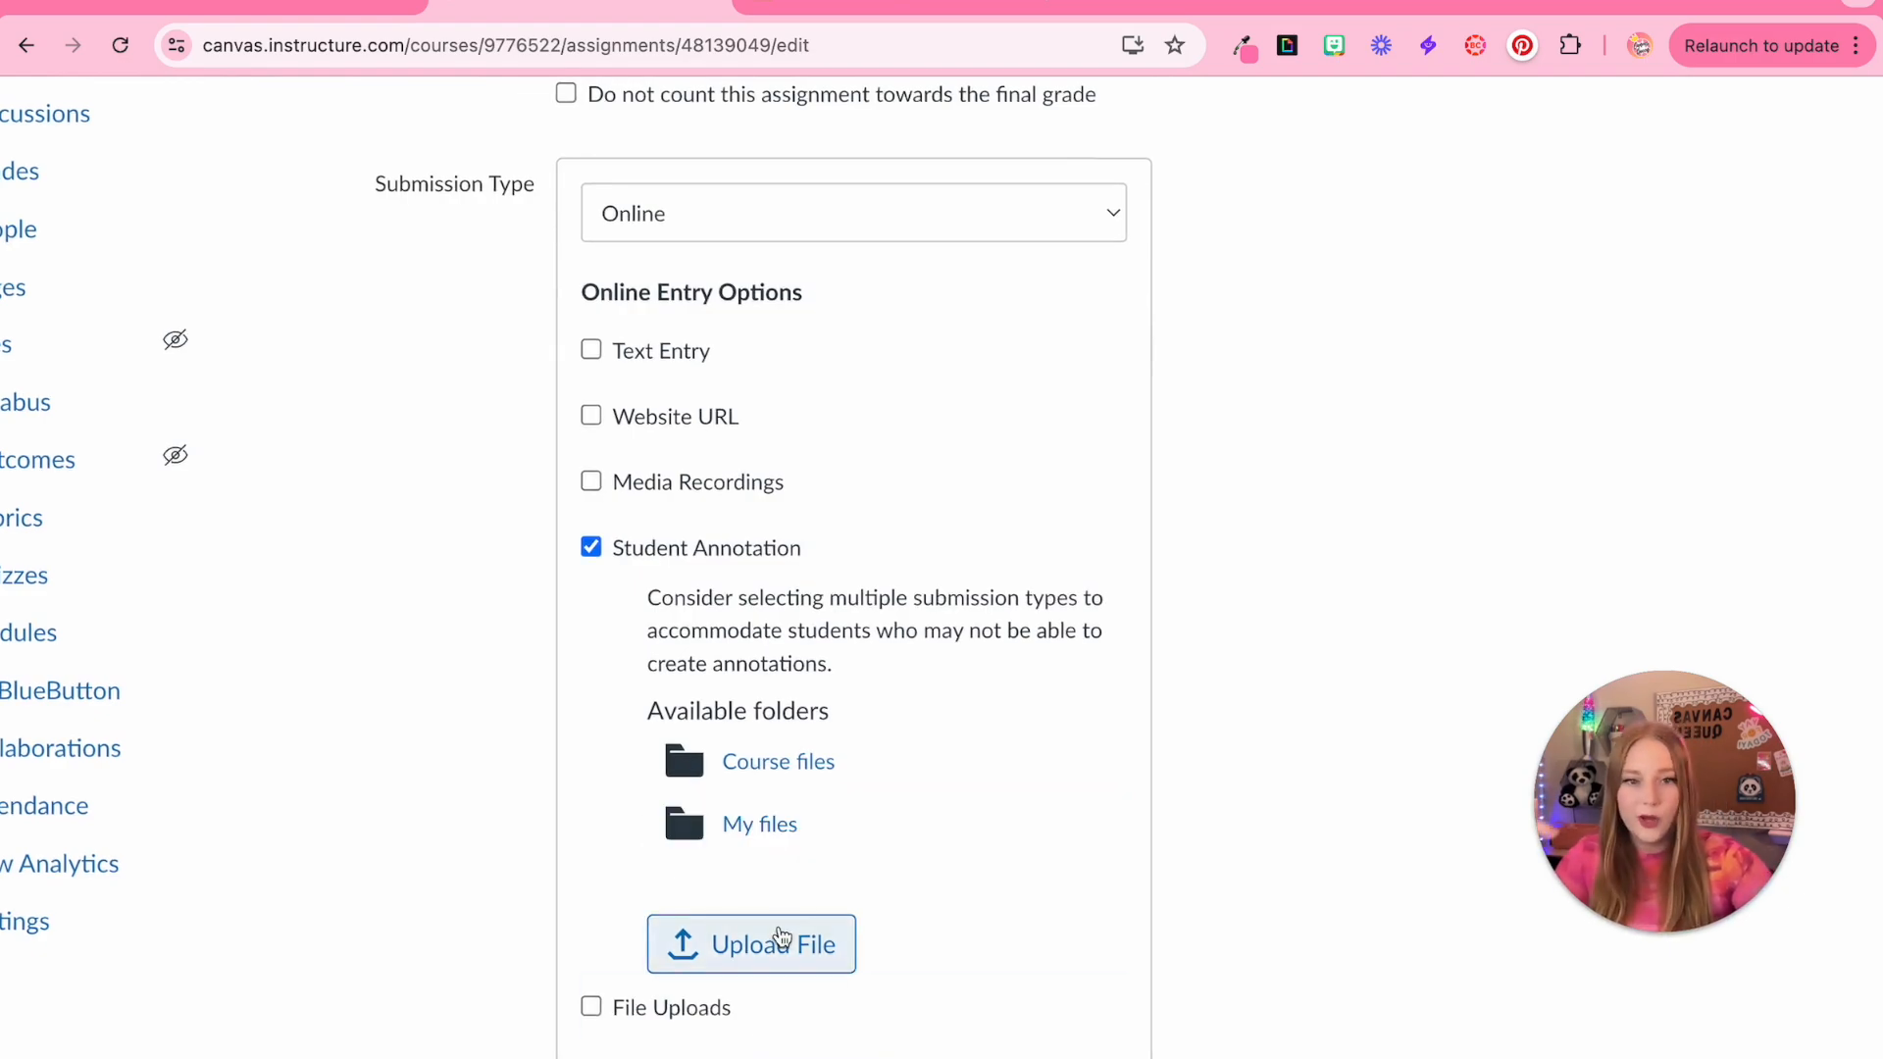
left_click(819, 769)
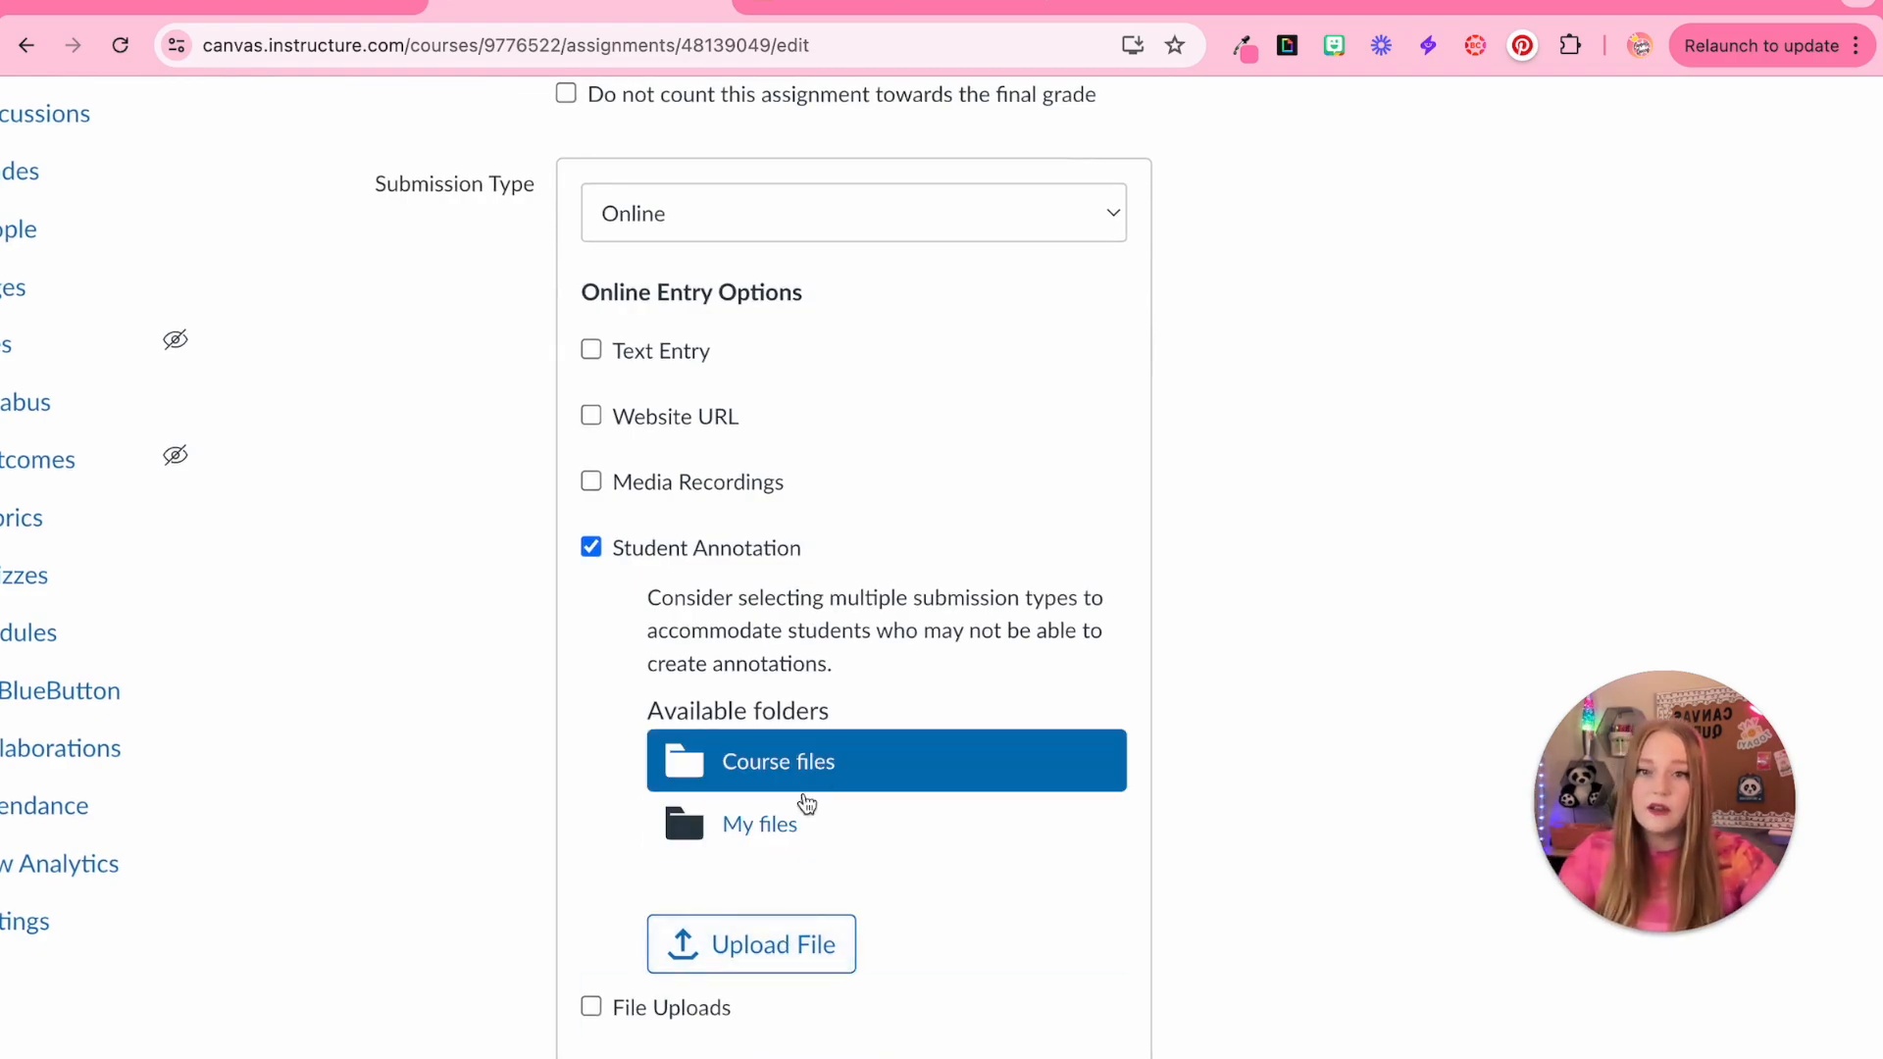
left_click(775, 946)
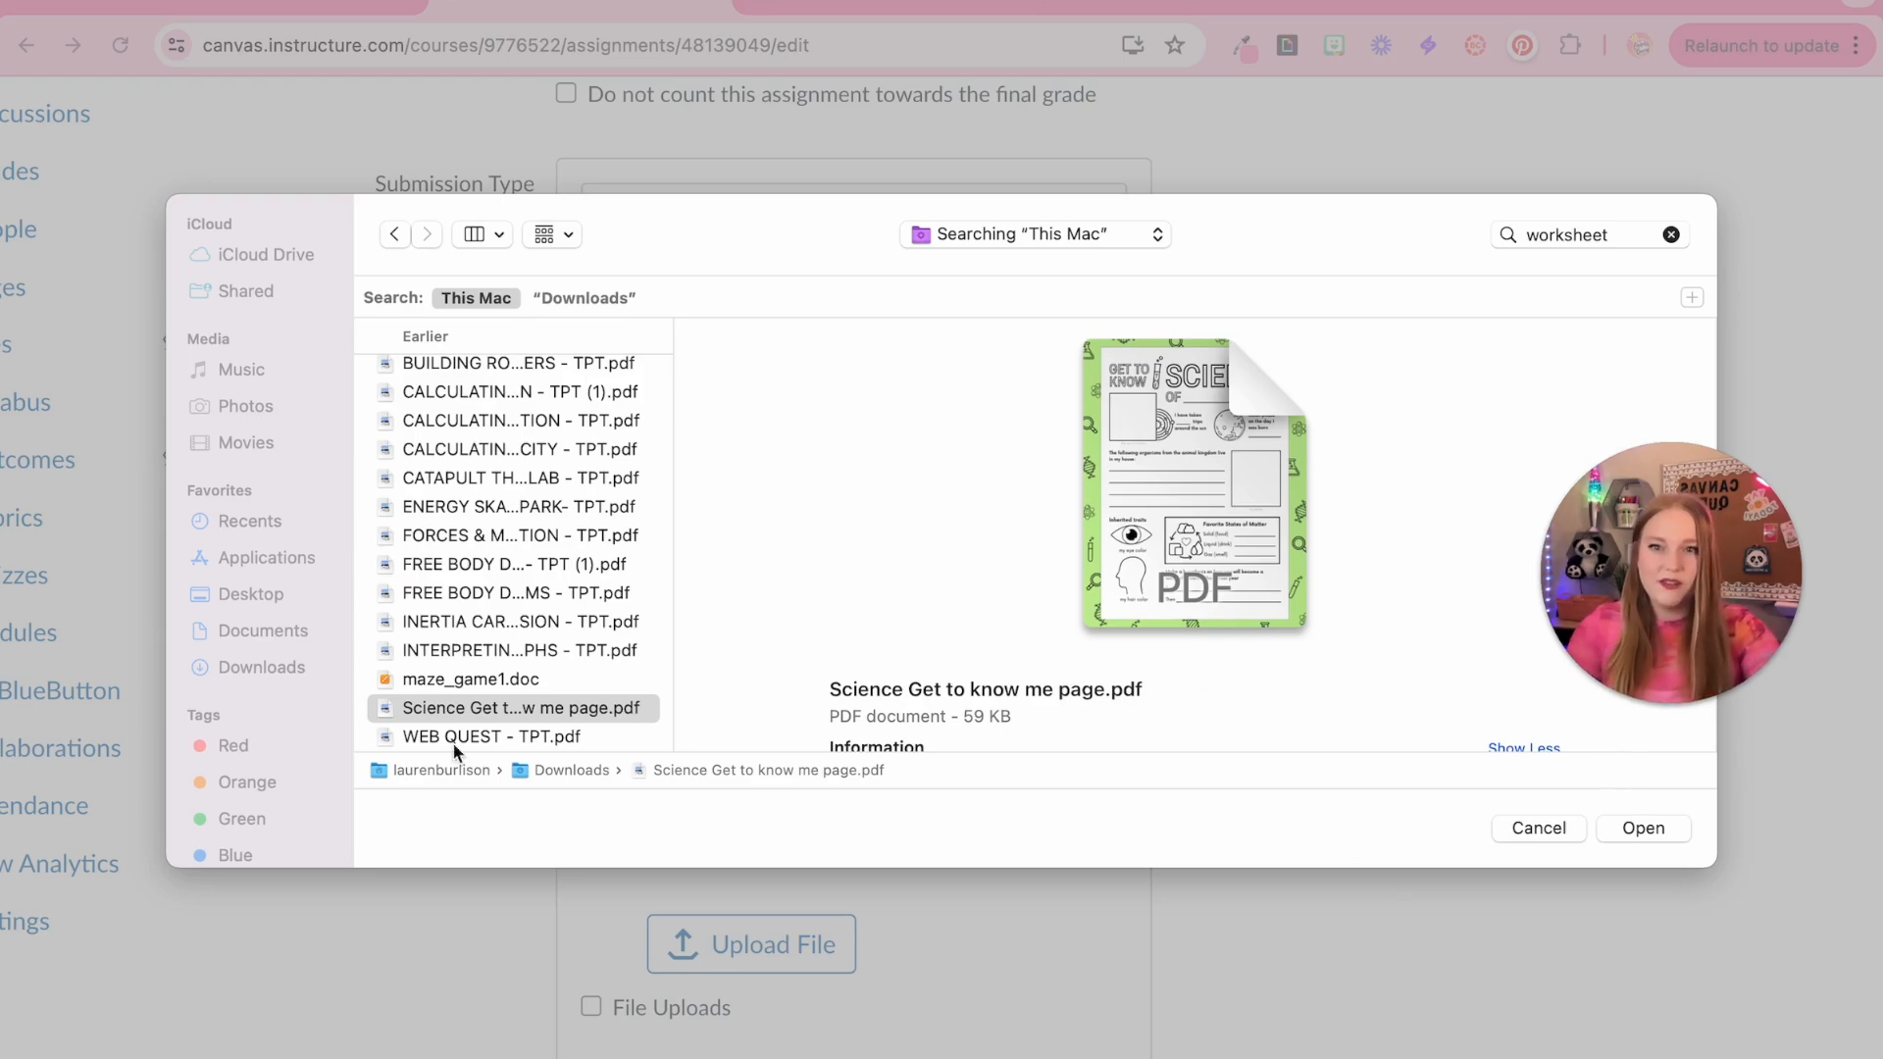
left_click(1644, 830)
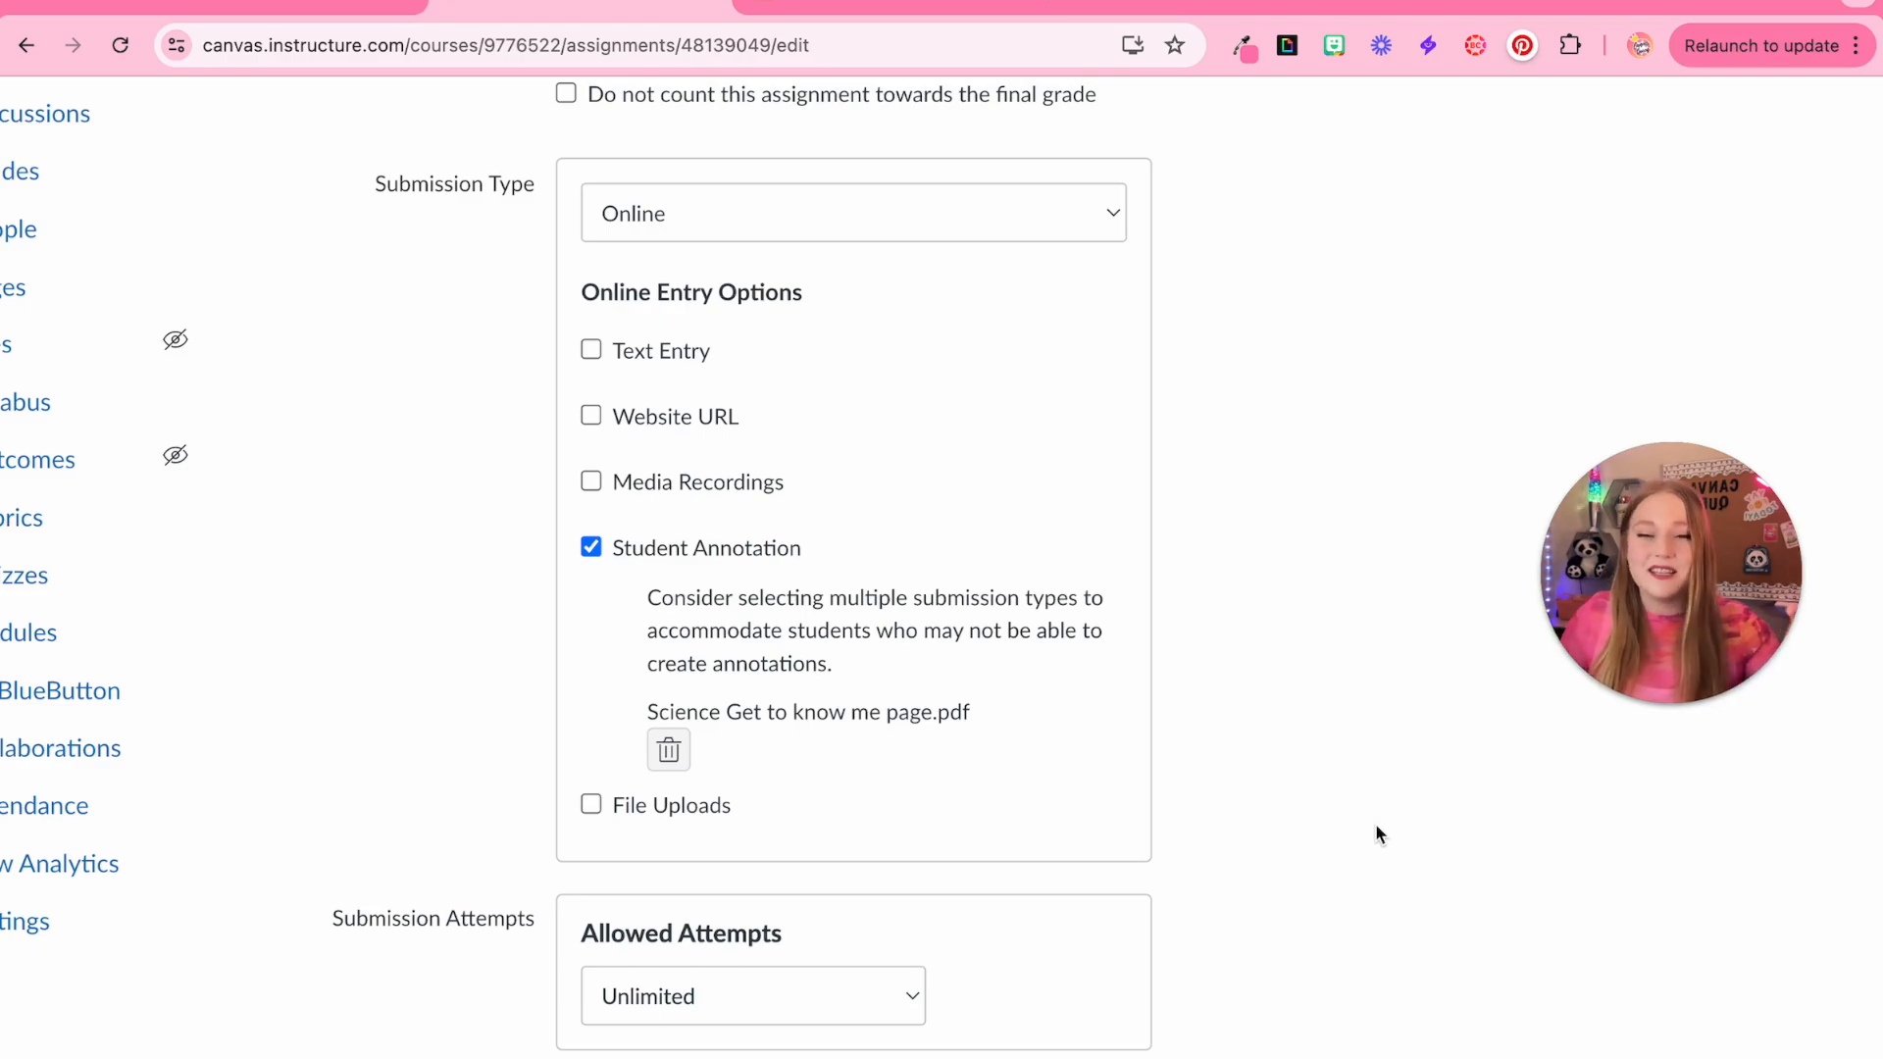
scroll(1376, 825, "down", 4)
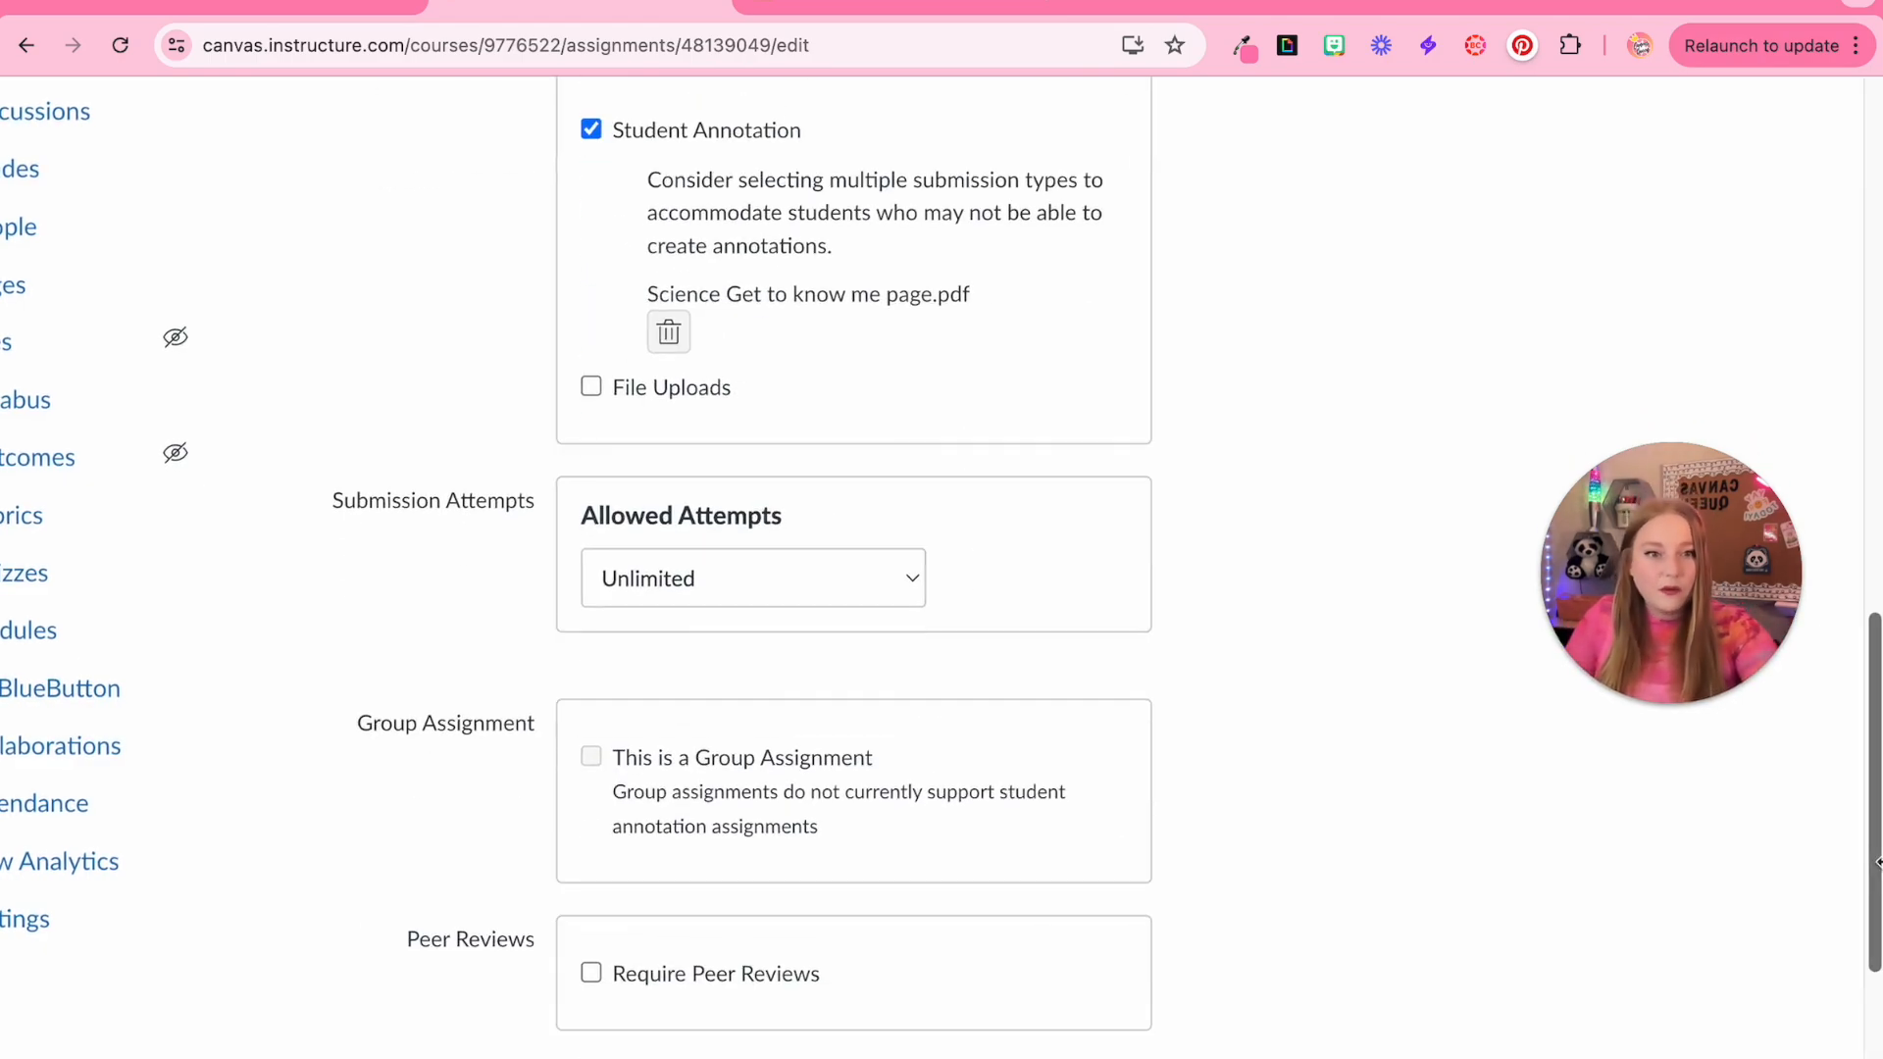
scroll(1875, 861, "down", 4)
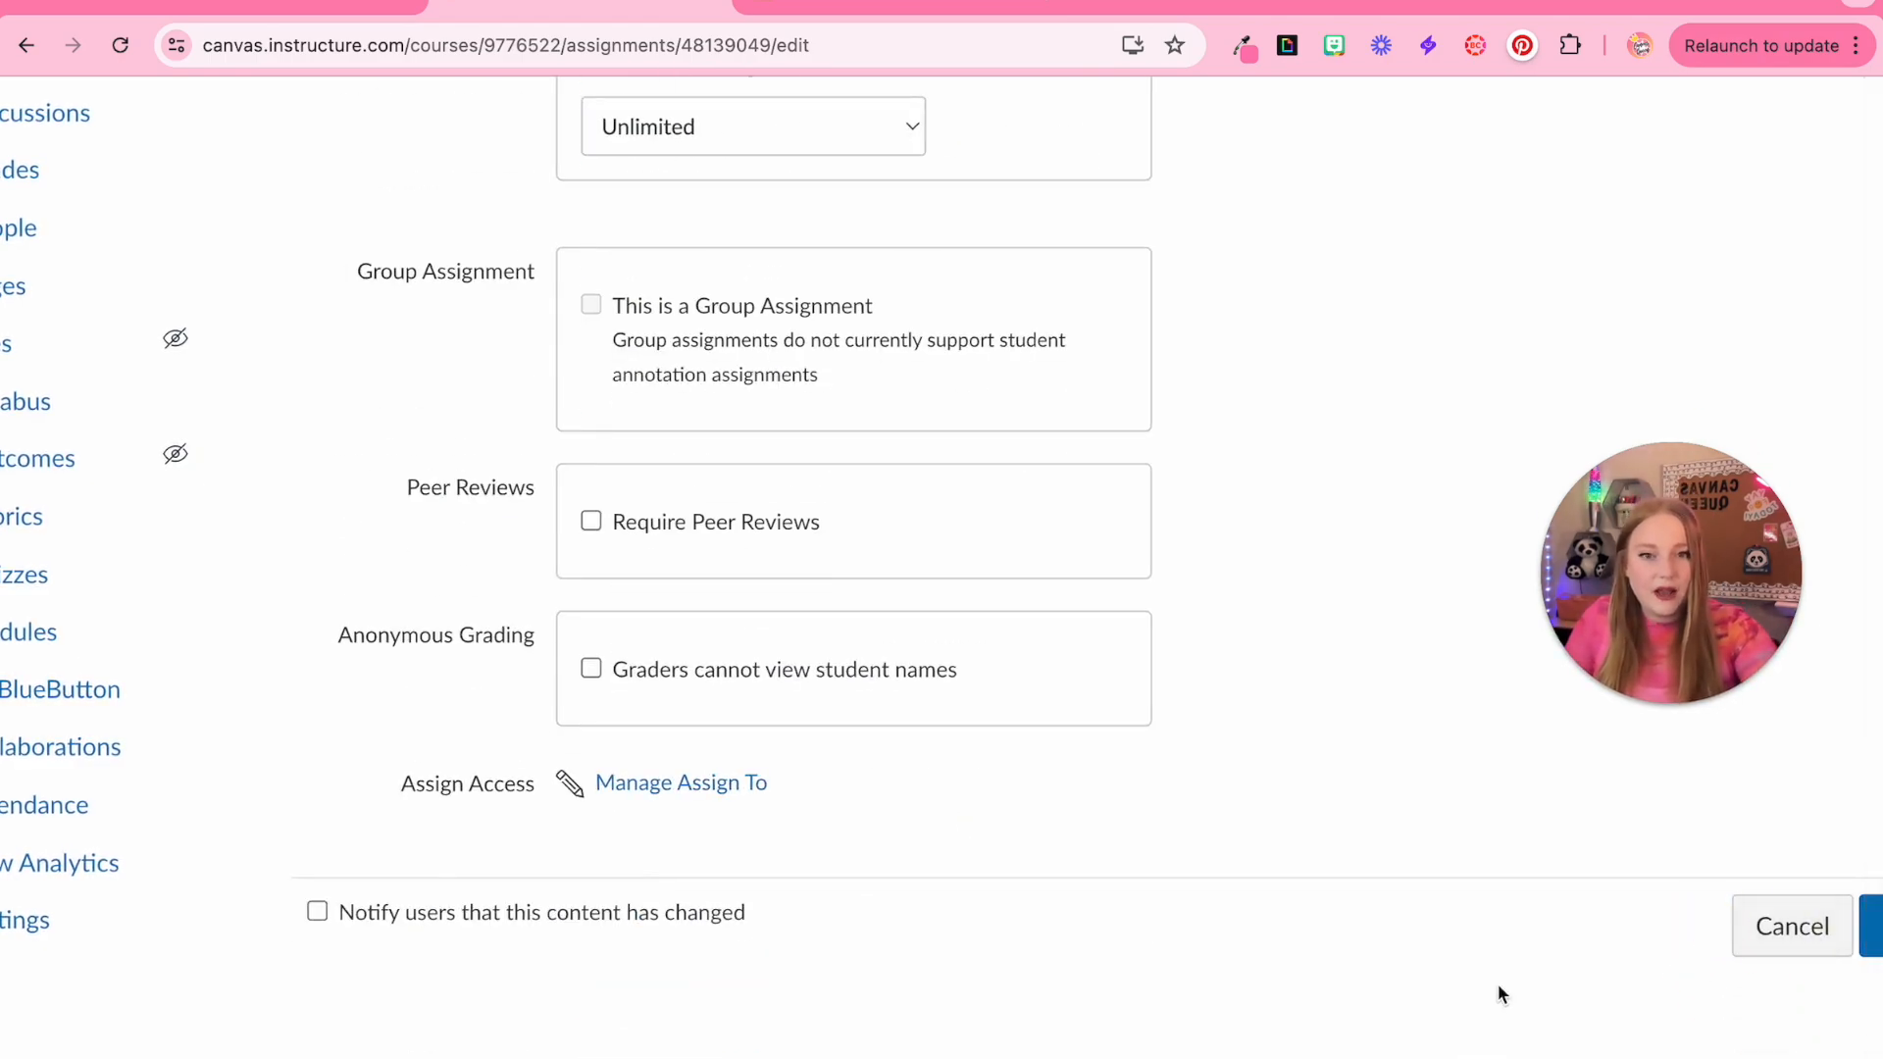
left_click(1770, 956)
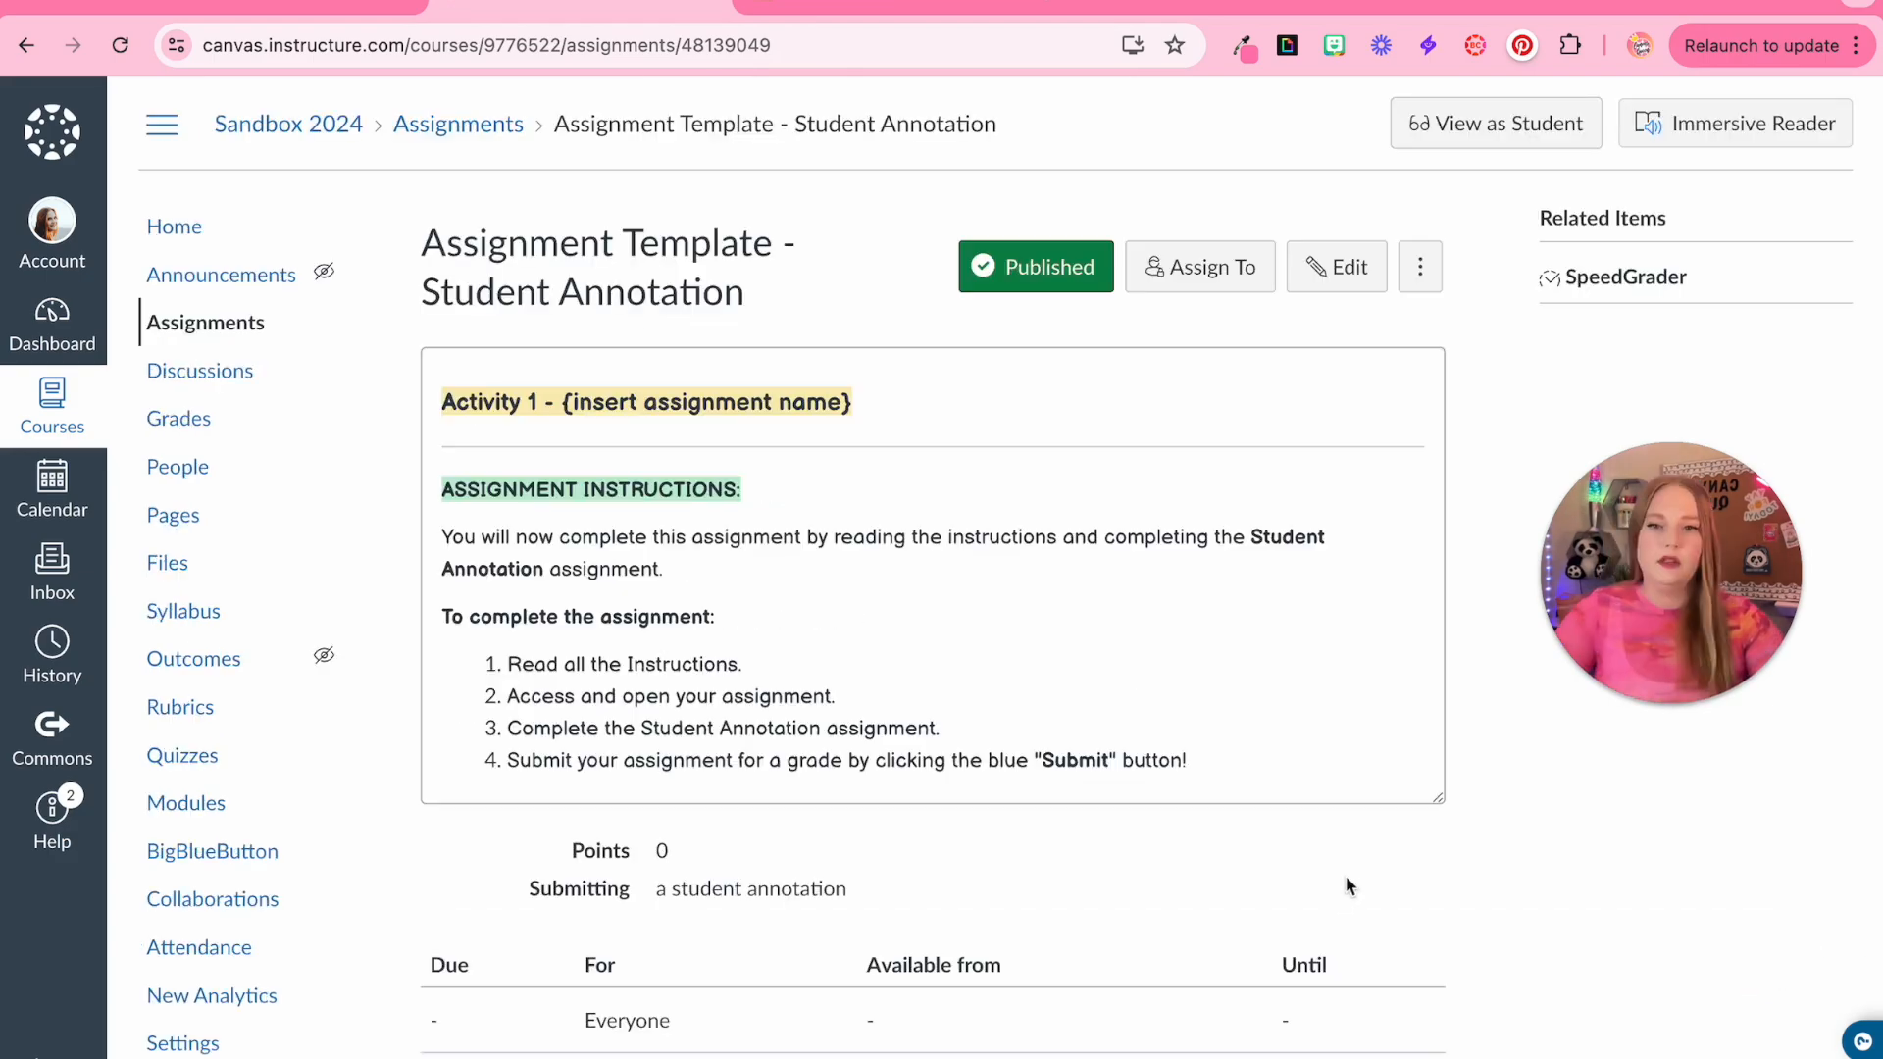
Open the assignment in student view and examine the annotation worksheet students will see
scroll(828, 867, "down", 2)
scroll(828, 863, "down", 1)
scroll(828, 863, "up", 3)
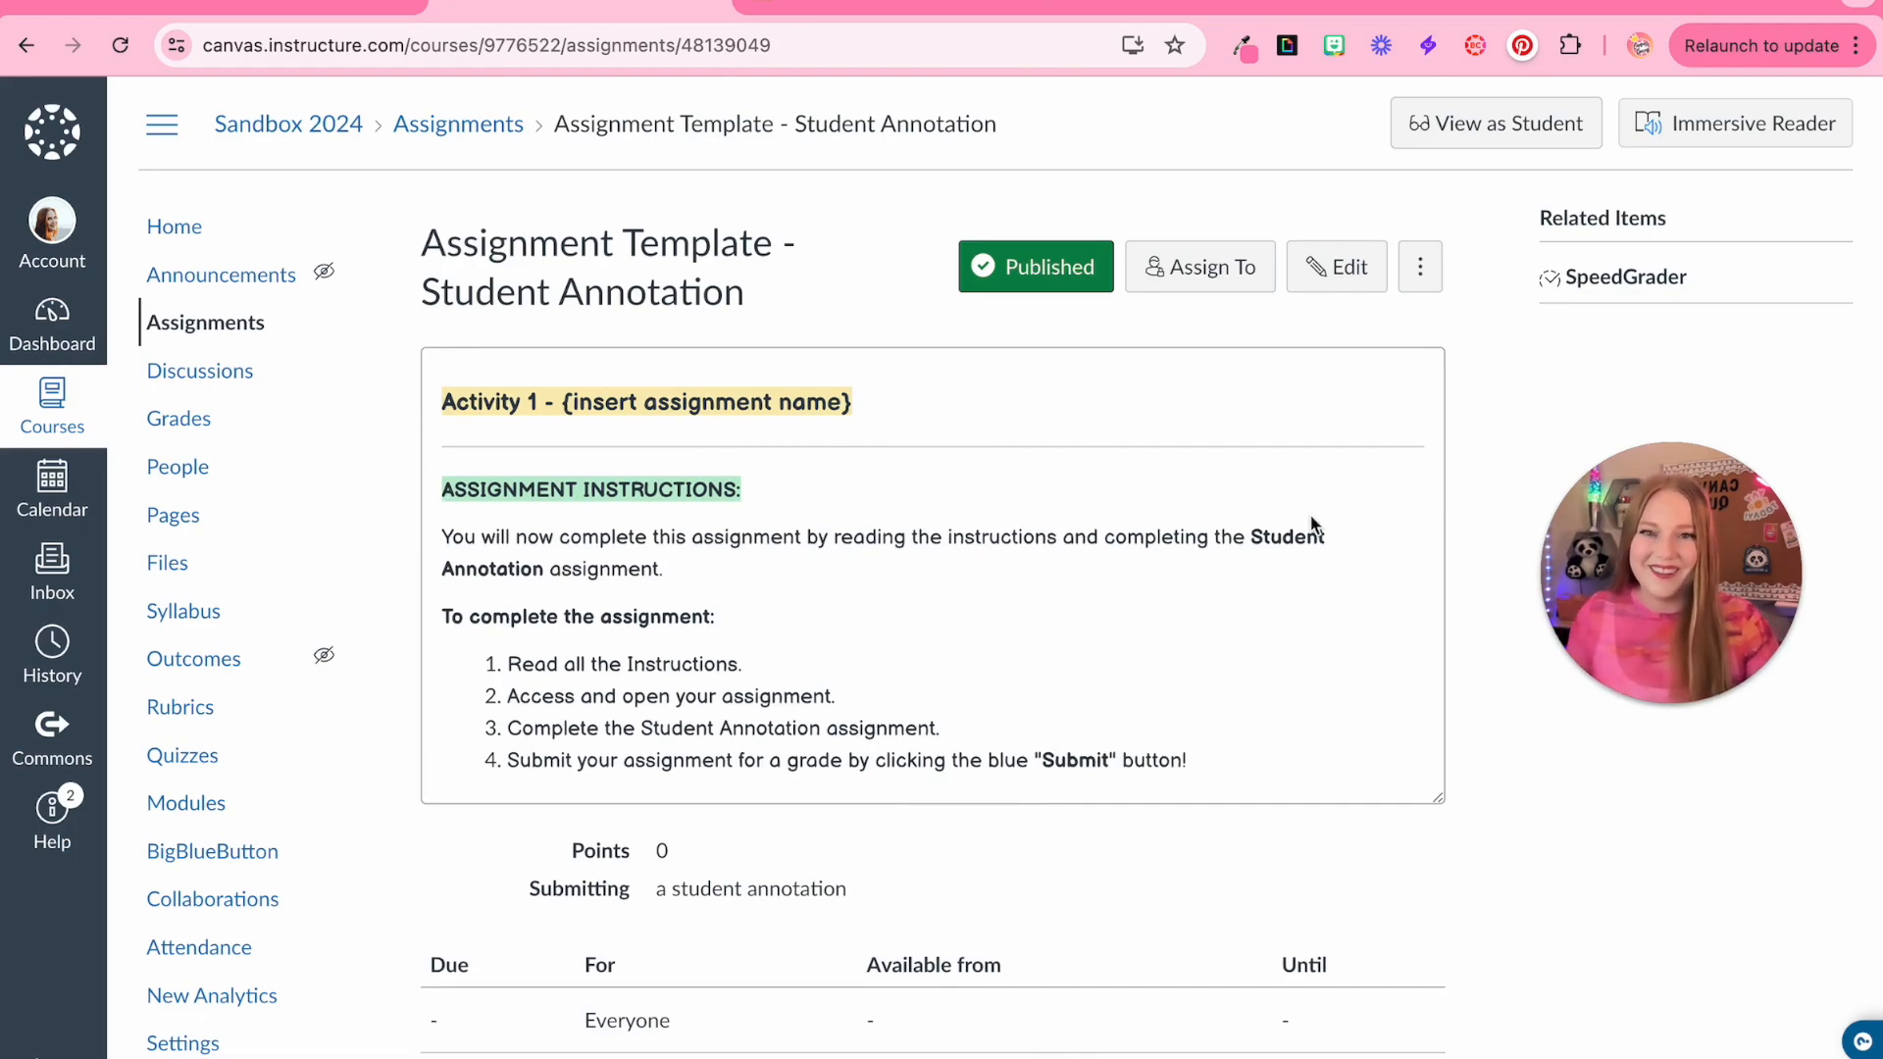
left_click(1449, 142)
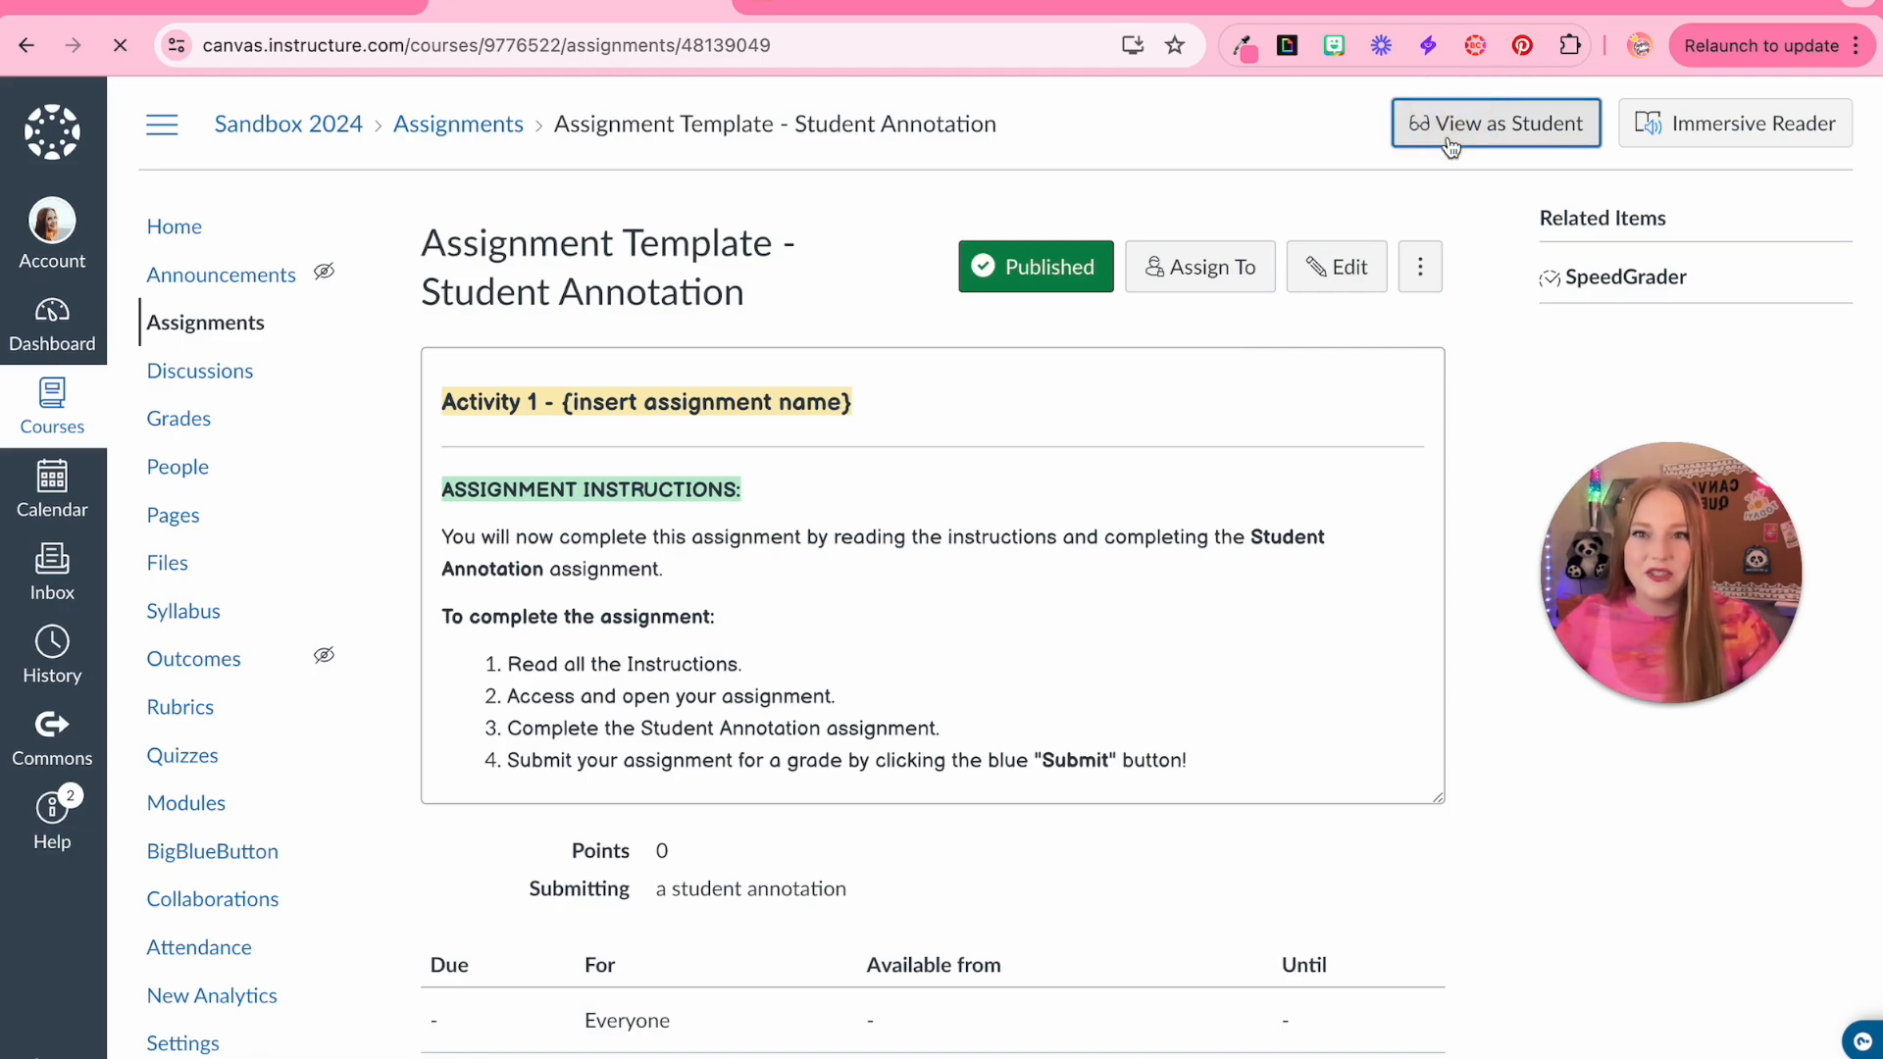
scroll(569, 535, "down", 10)
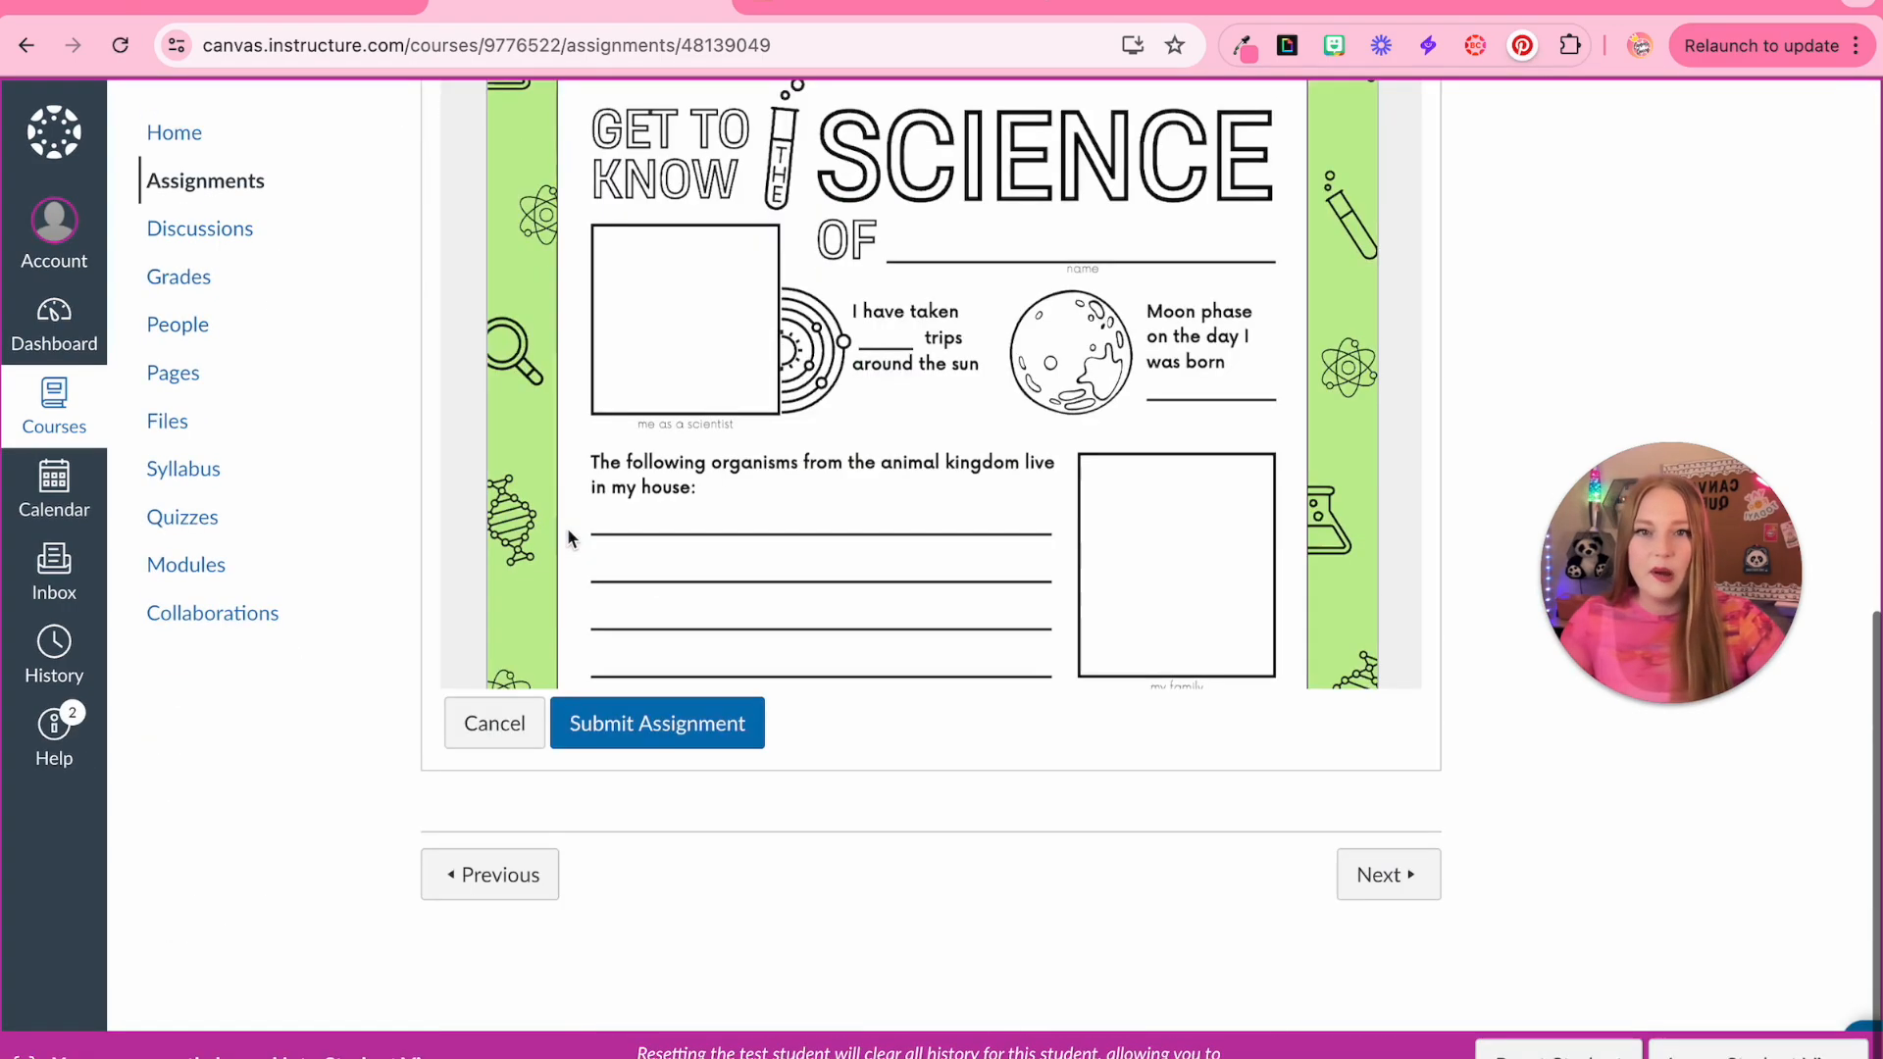
scroll(1522, 417, "up", 2)
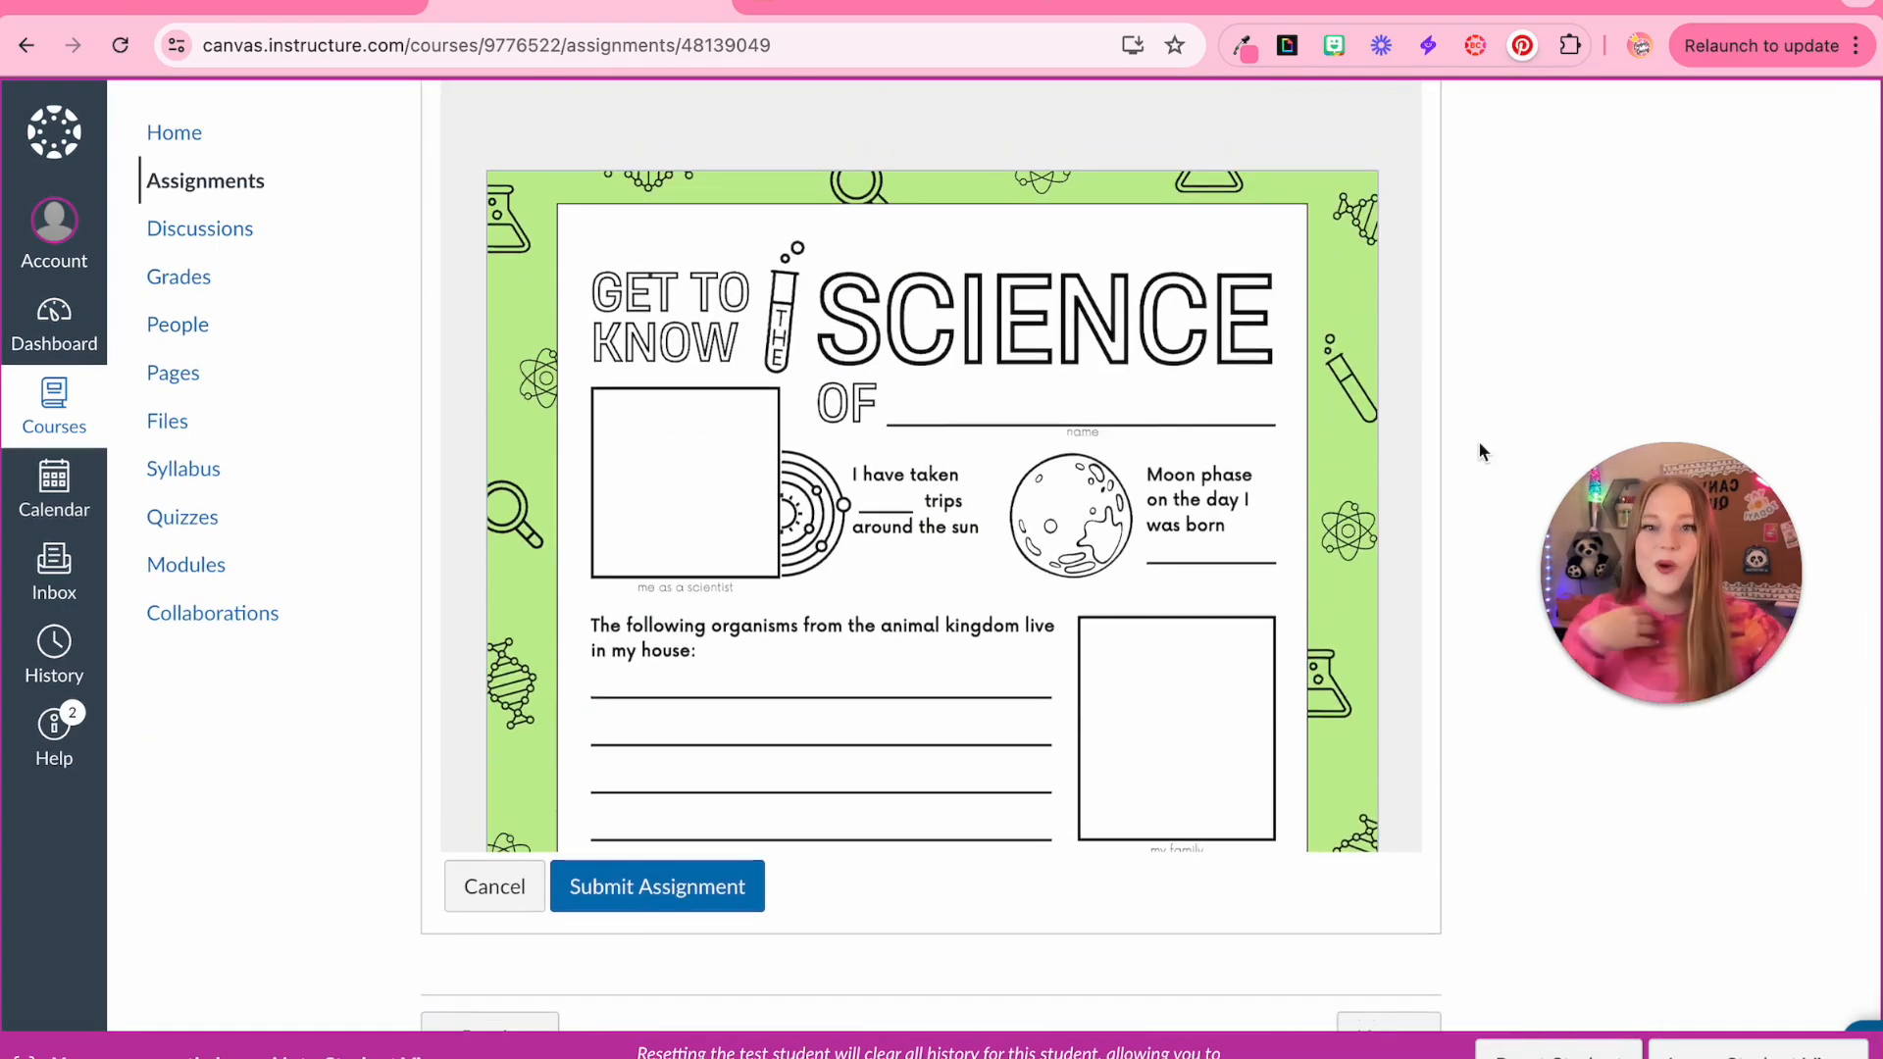
scroll(1479, 451, "up", 5)
scroll(1138, 760, "down", 2)
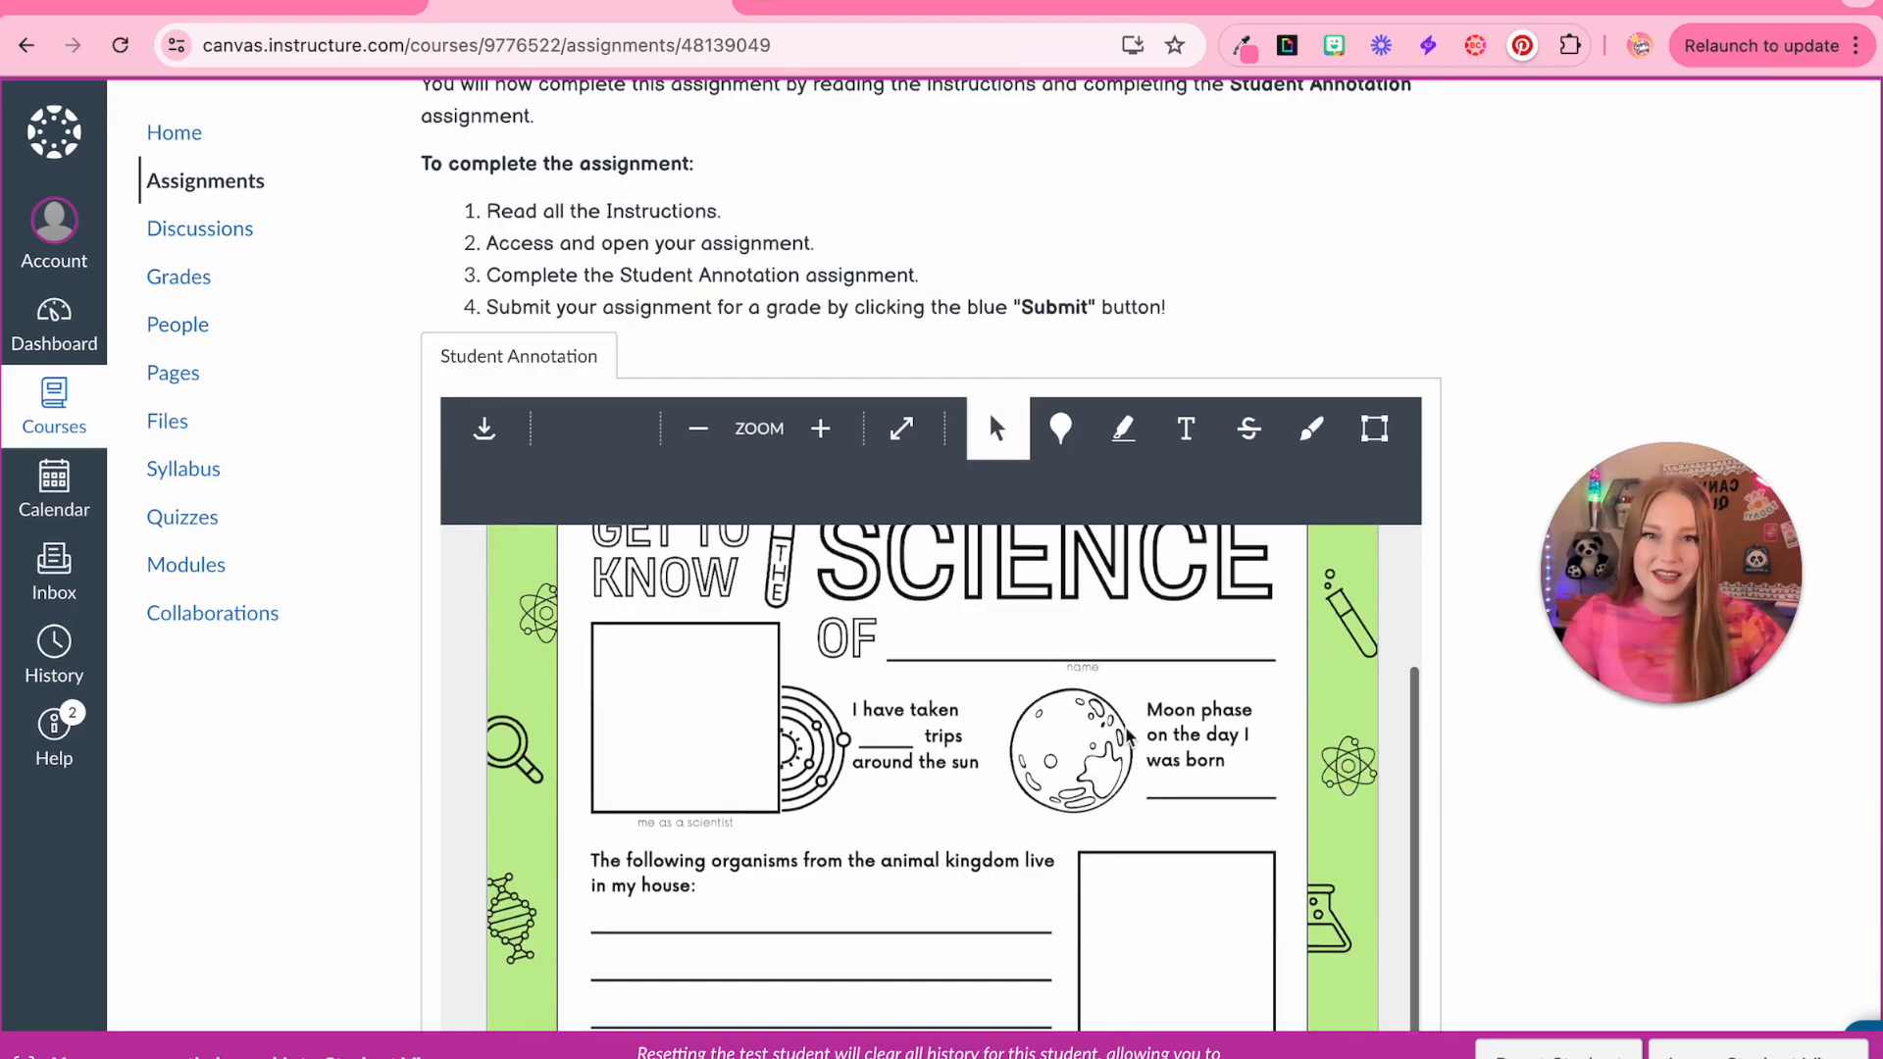
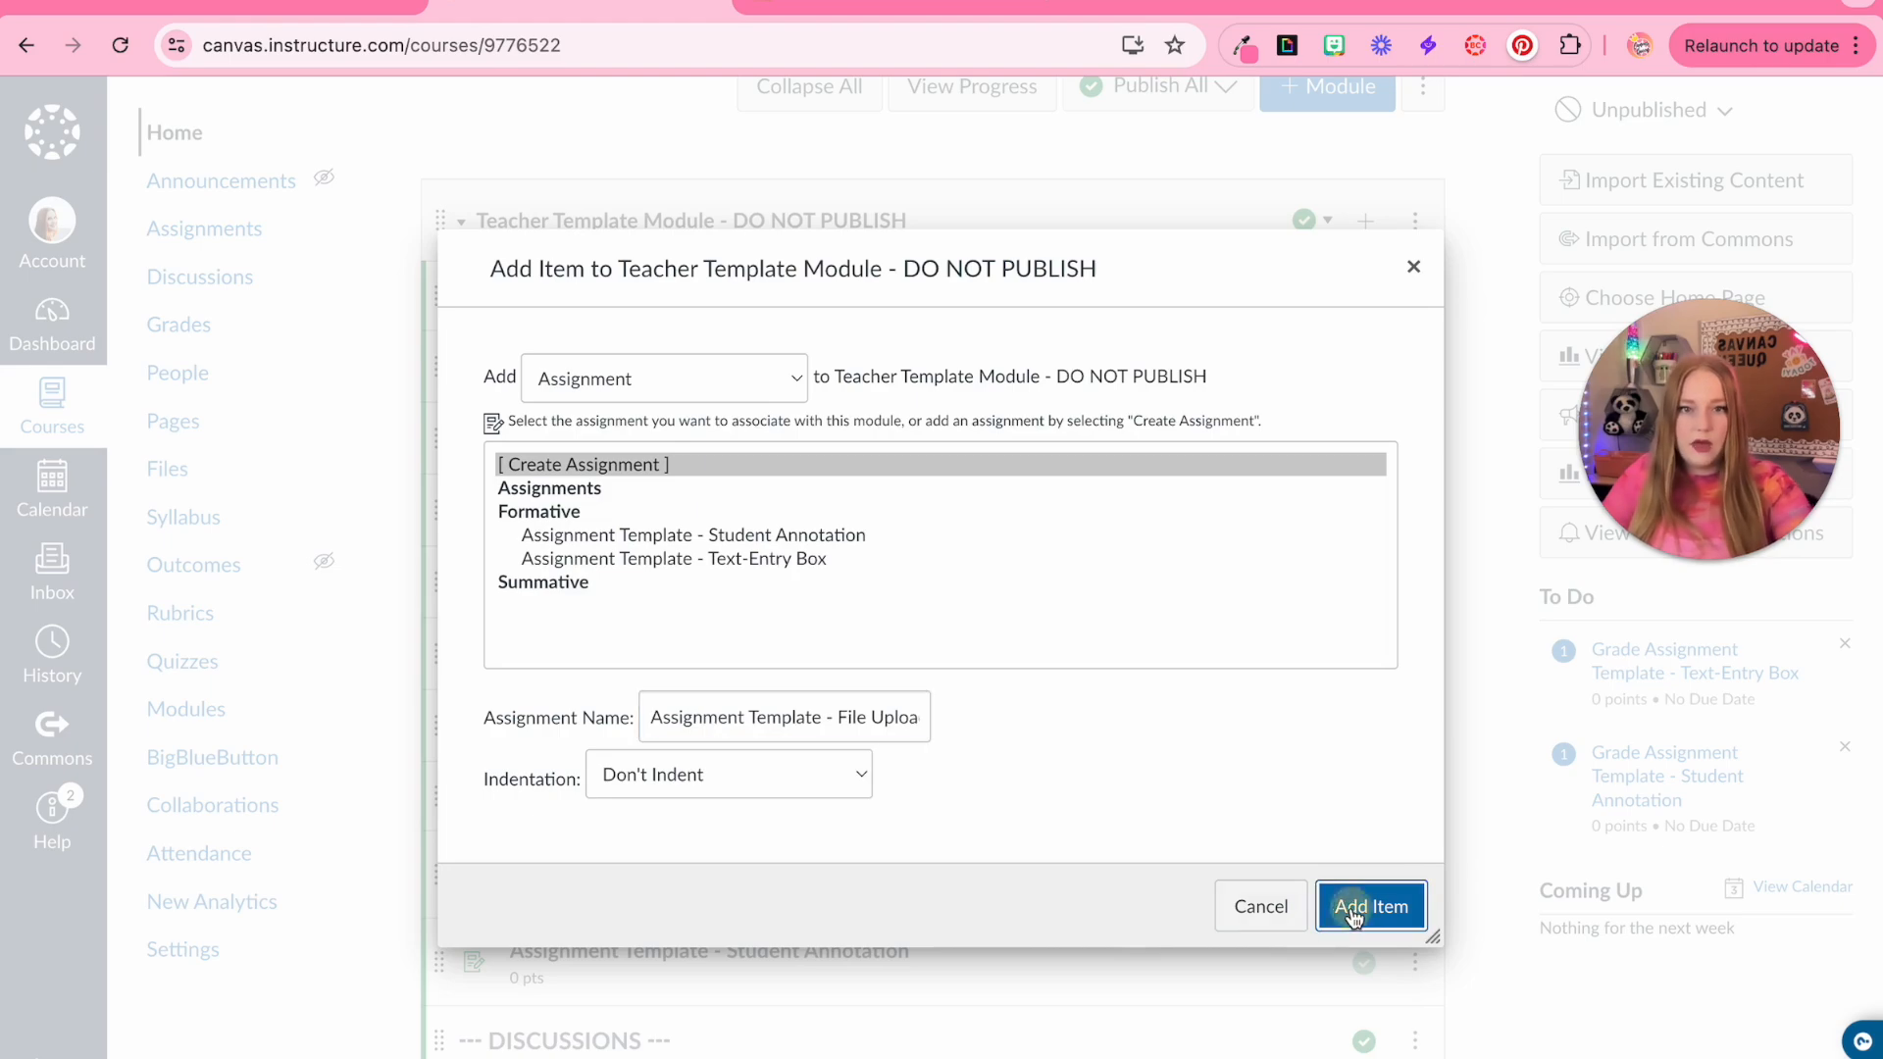
Add a new assignment named 'Assignment Template - File Upload' to the teacher template module and open it for editing
mouse_move(437, 829)
left_mouse_down()
mouse_move(425, 539)
mouse_move(762, 538)
left_mouse_up()
left_click(1364, 531)
left_click(564, 534)
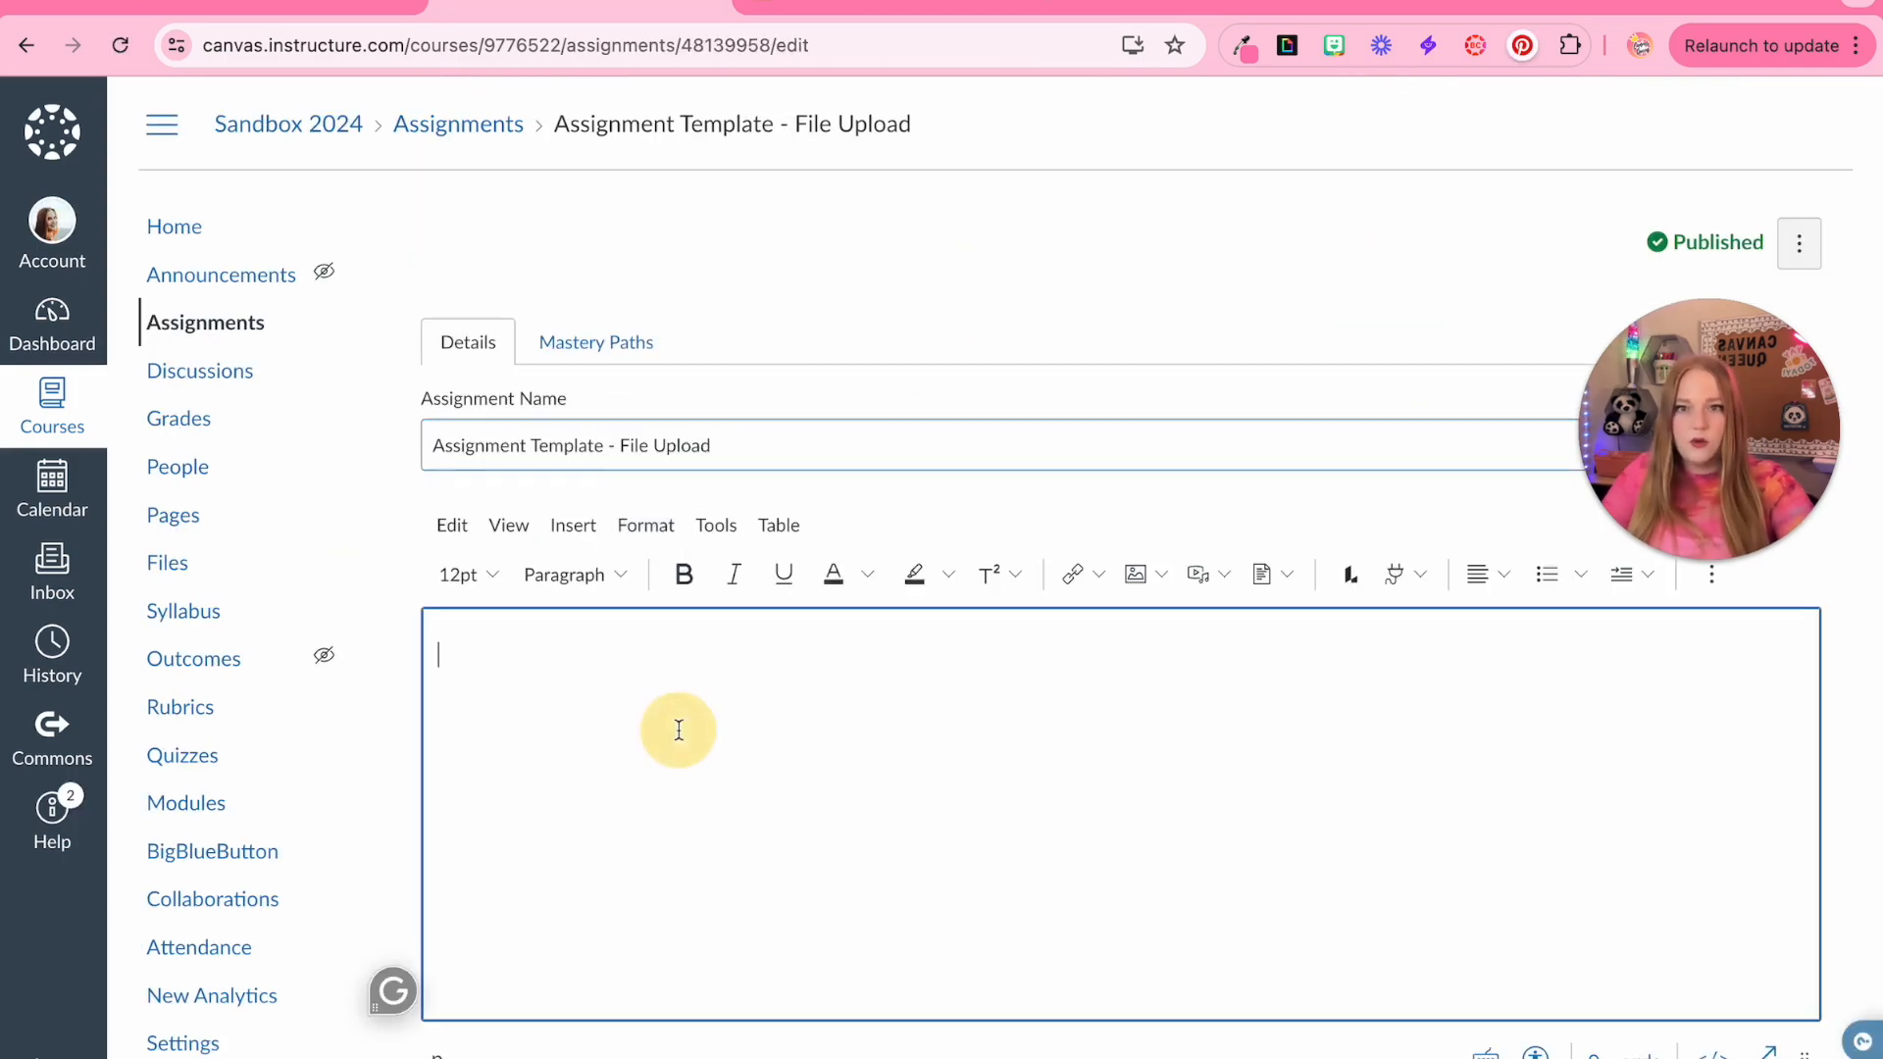
Replace 'Student Annotation' in the instructions sentence with 'File Upload'
scroll(1290, 731, "down", 2)
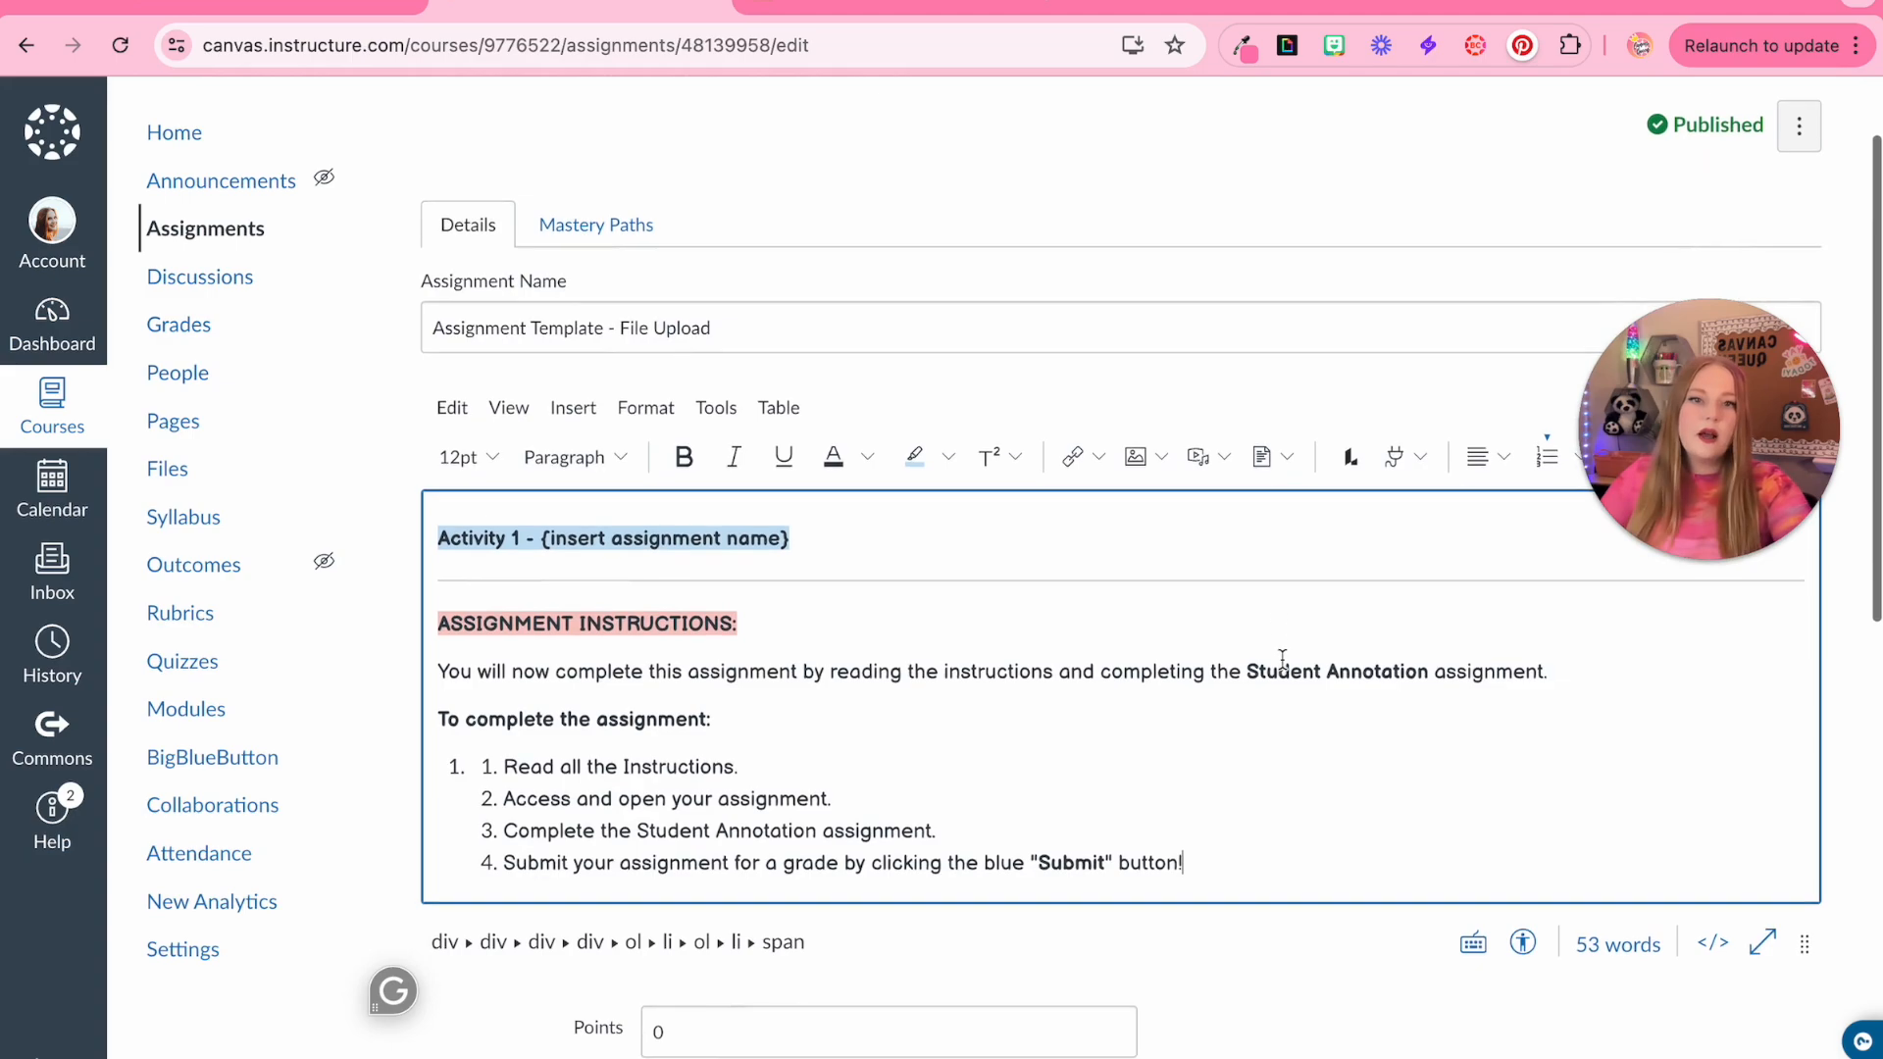
double_click(1296, 619)
type("File Upload")
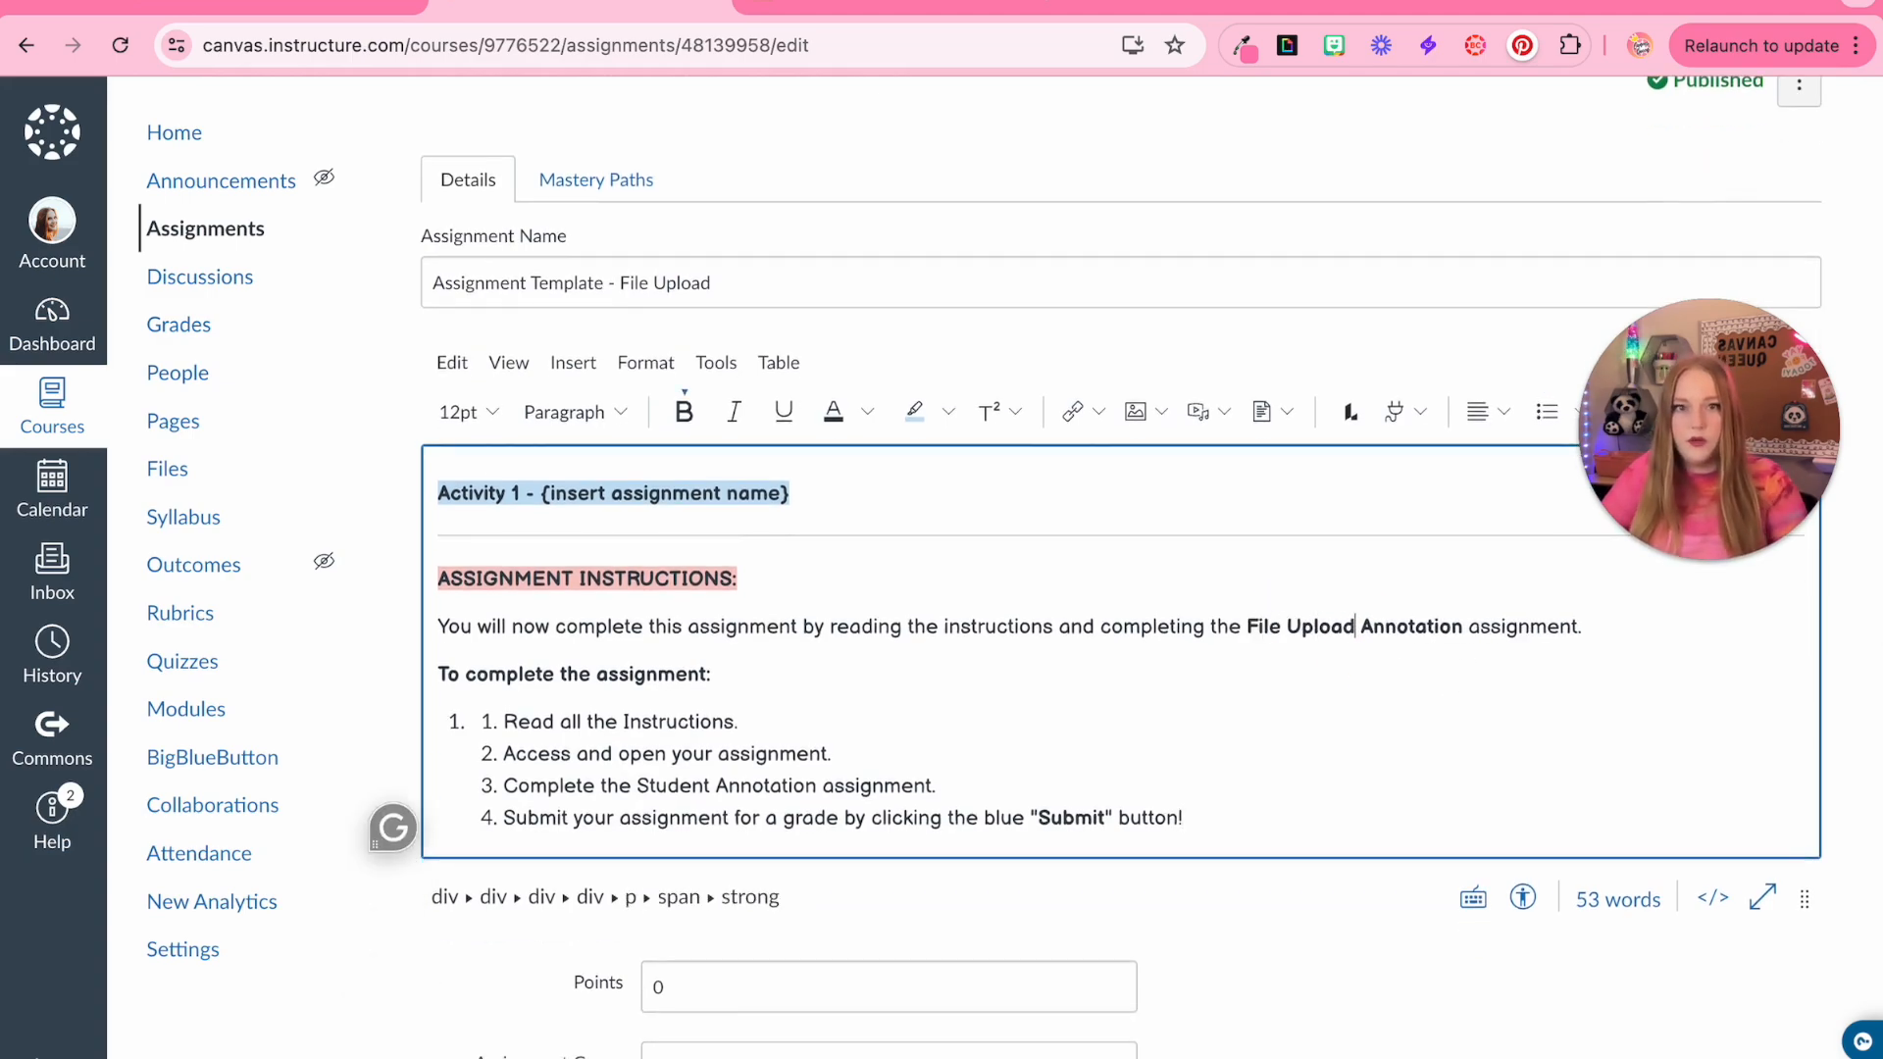
double_click(1436, 629)
key("BackSpace")
Change the third list item to read 'Complete the File Upload (document) assignment.'
left_click_drag(638, 785, 817, 786)
key("BackSpace")
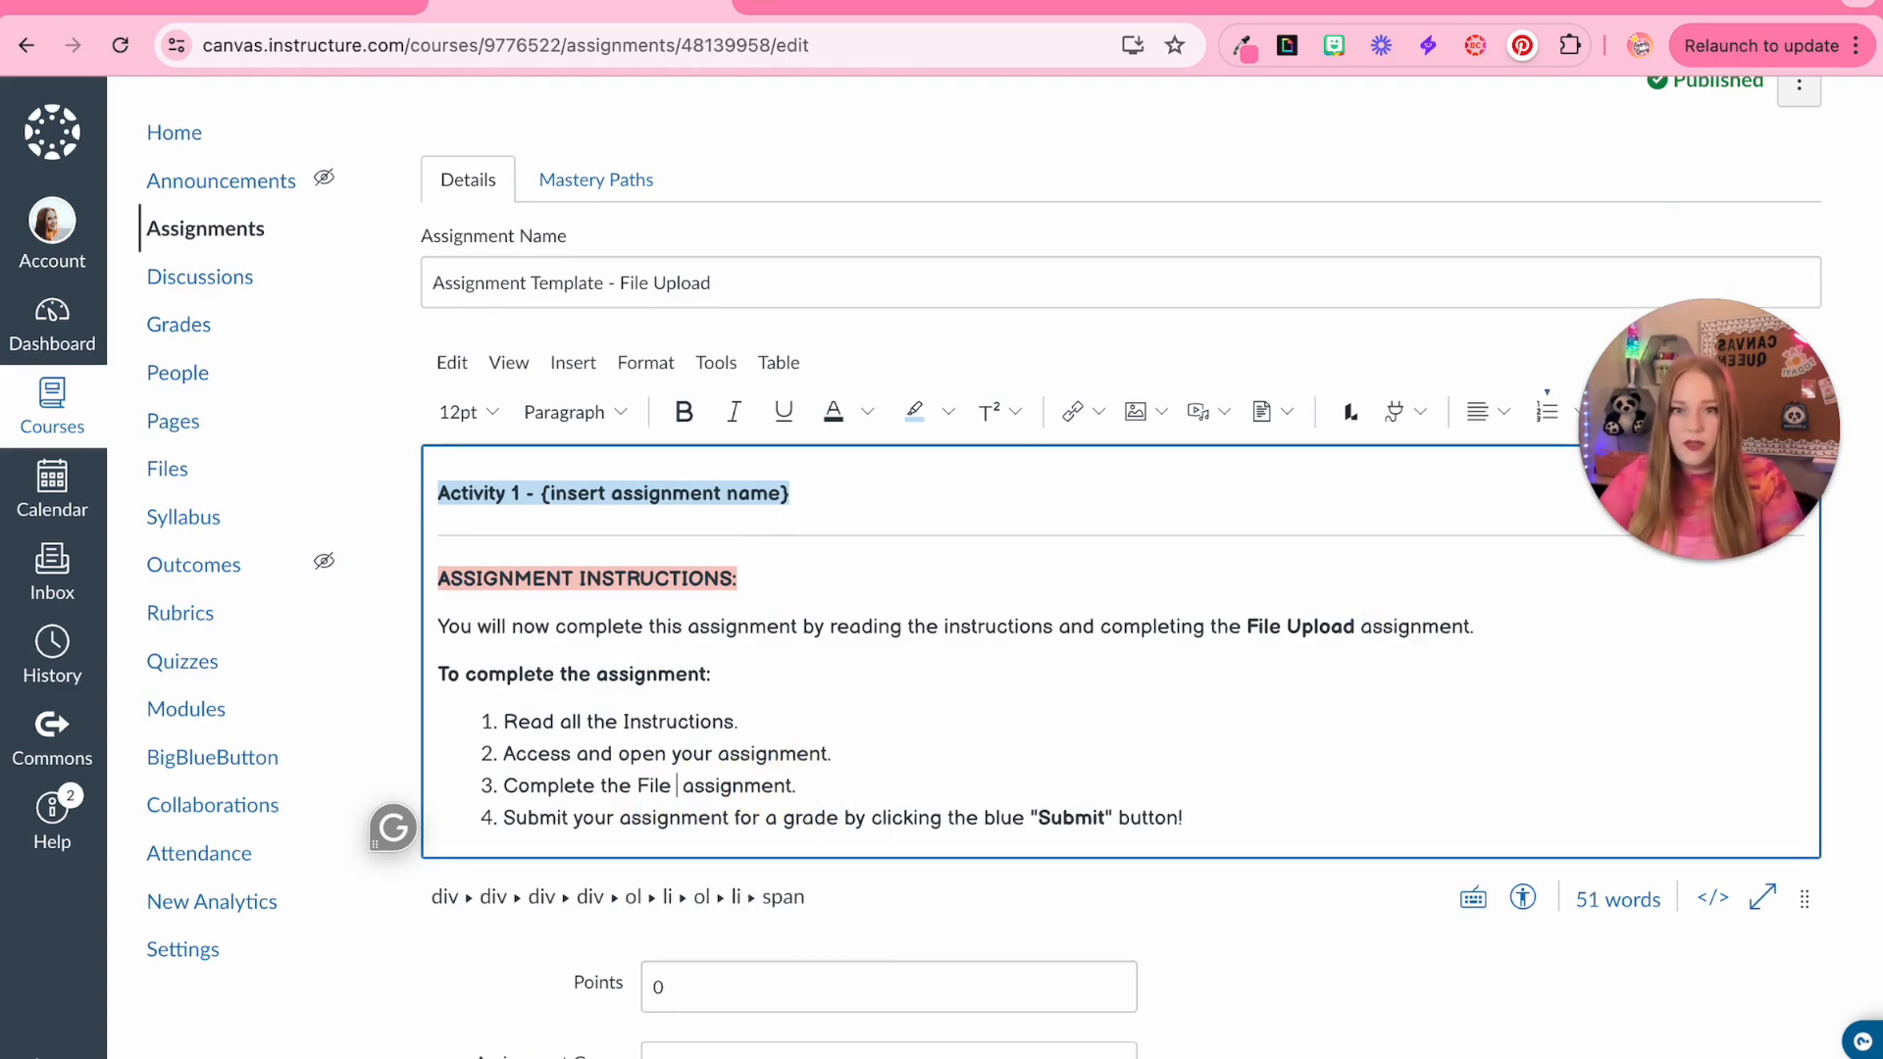
type("File Upload (document")
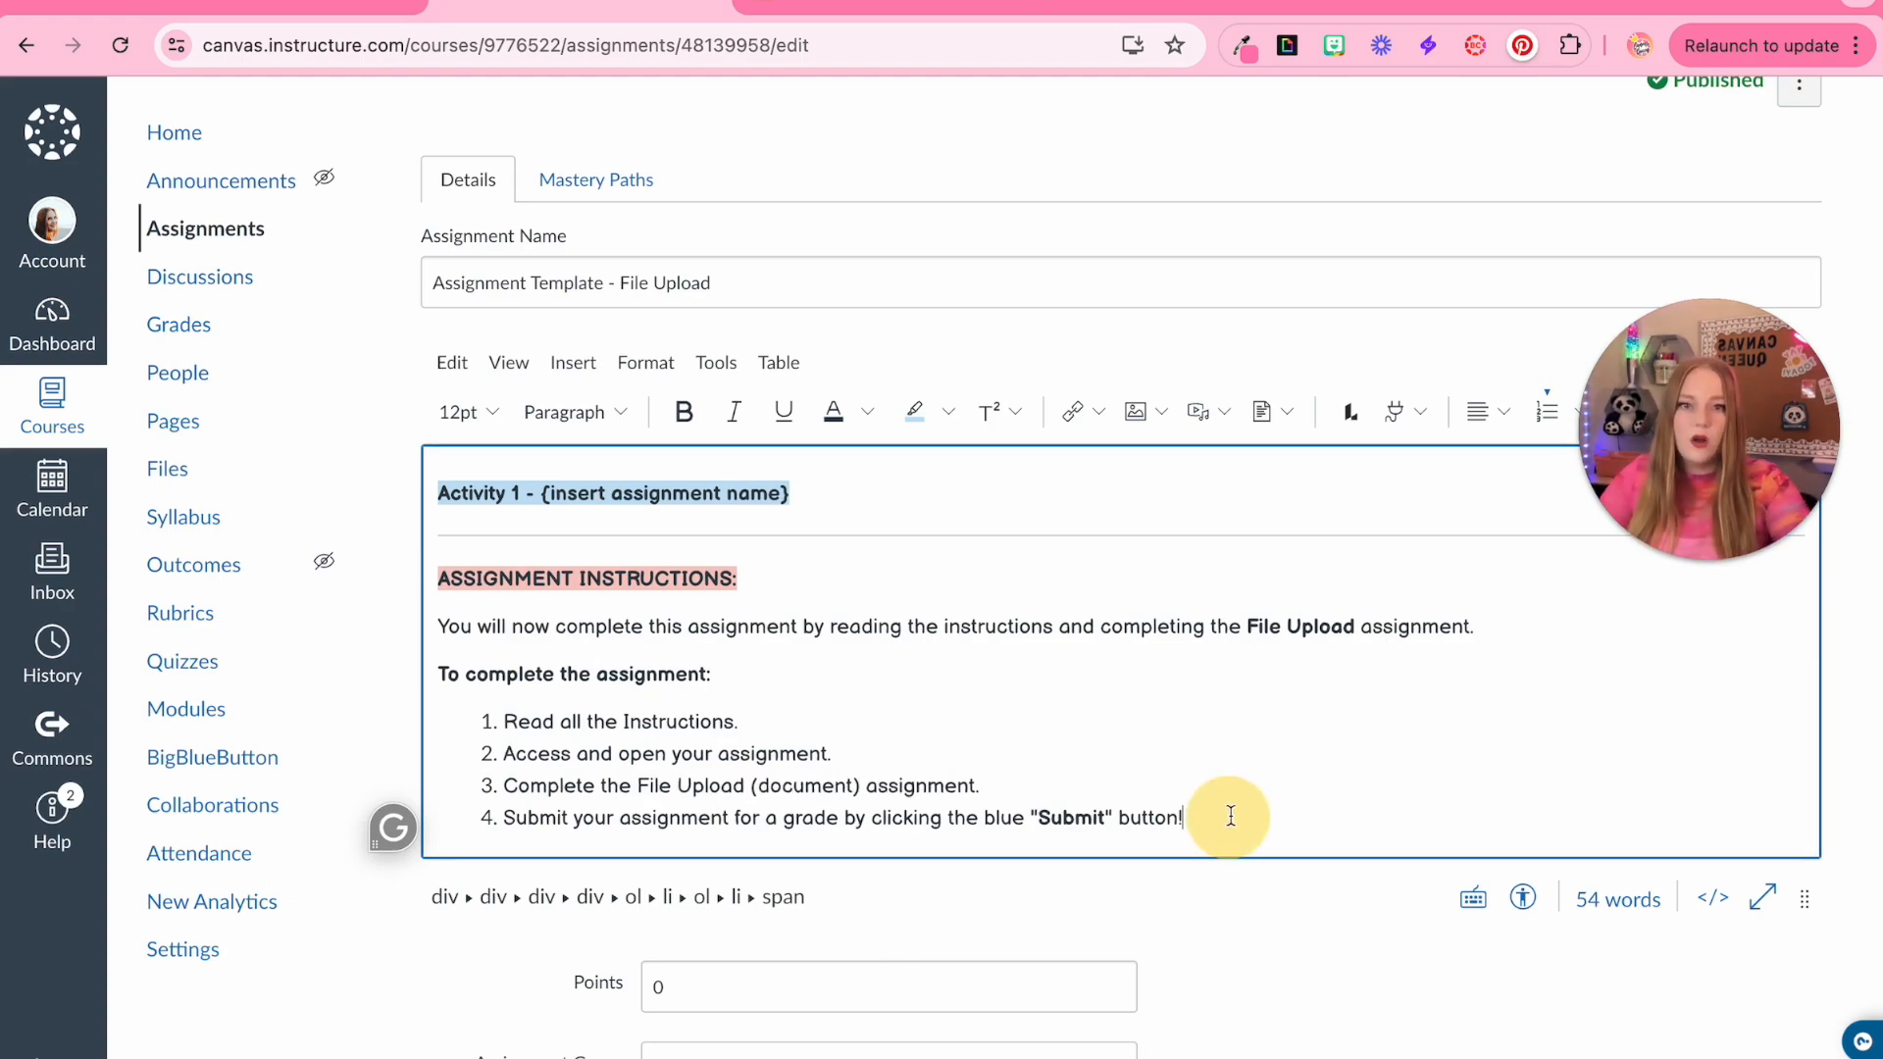
Insert a horizontal line below the list and add an 'Access Your Assignment:' heading with a centered {link} placeholder
key("Down")
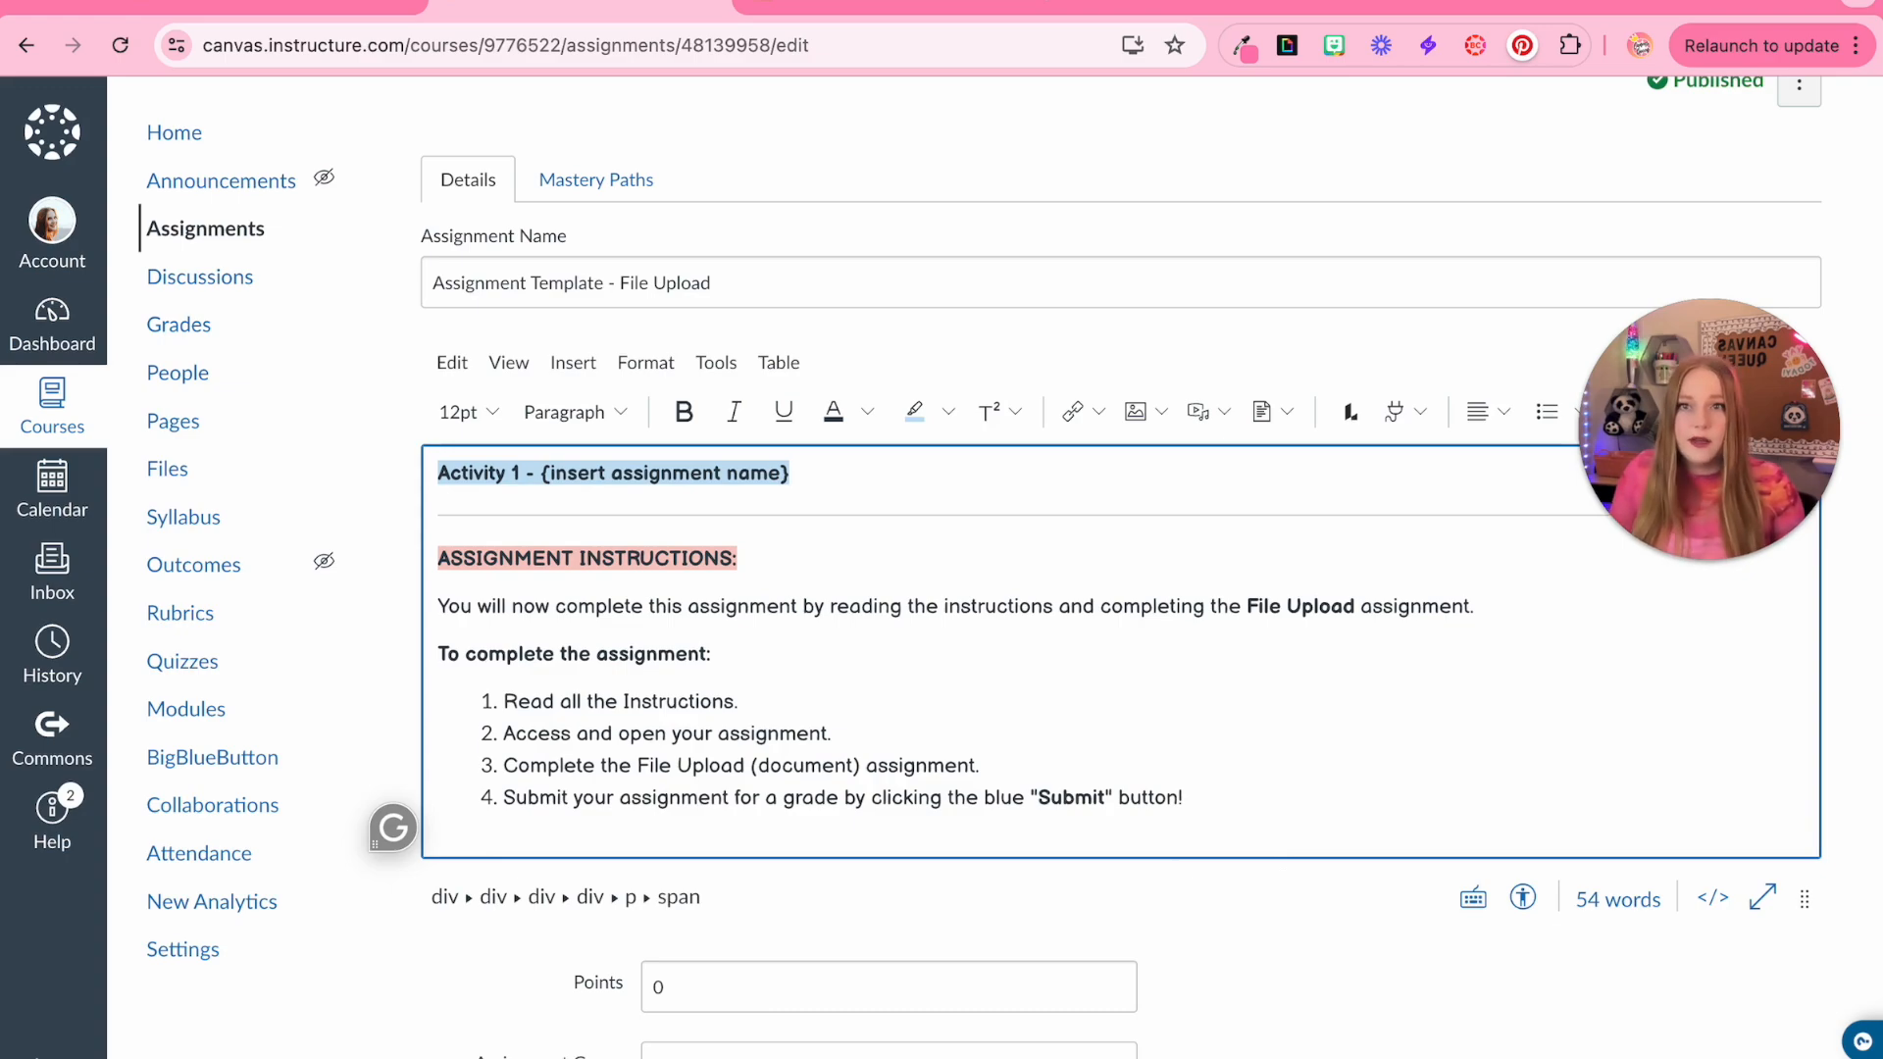
left_click(572, 362)
left_click(633, 723)
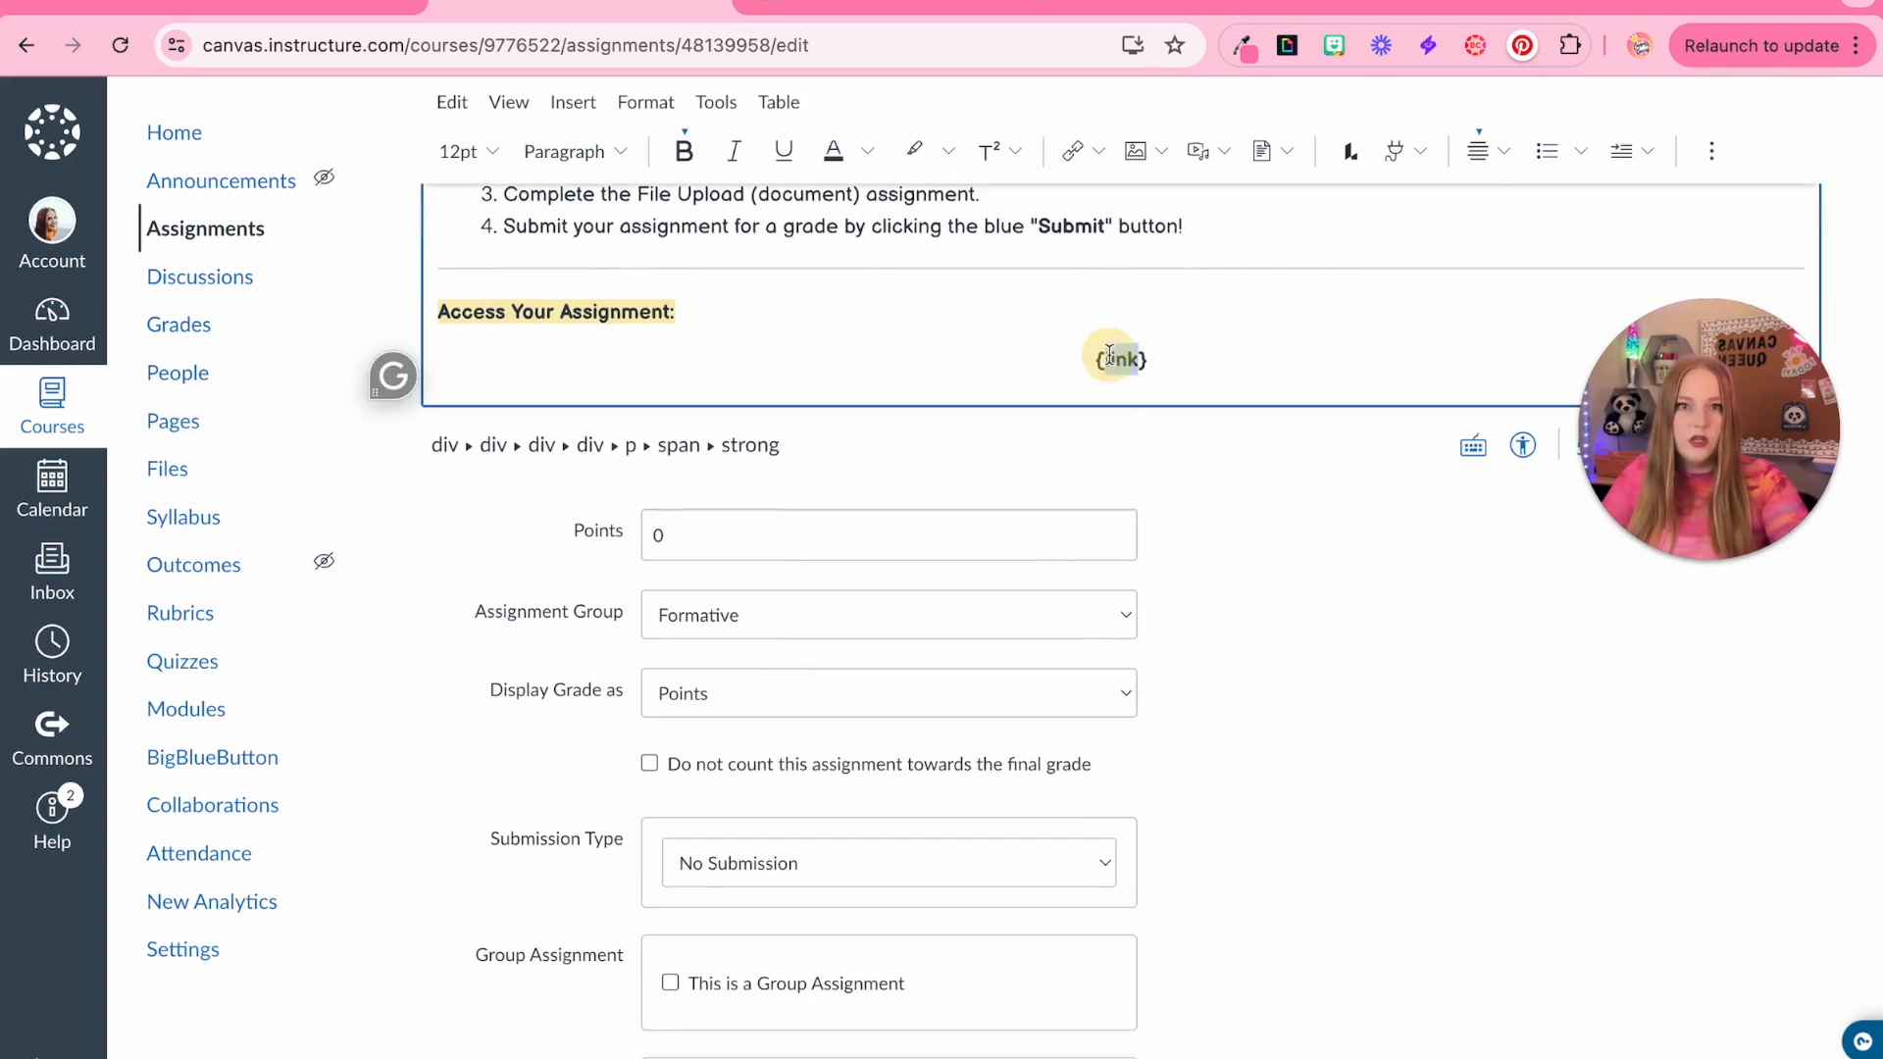
double_click(1116, 359)
left_click(946, 450)
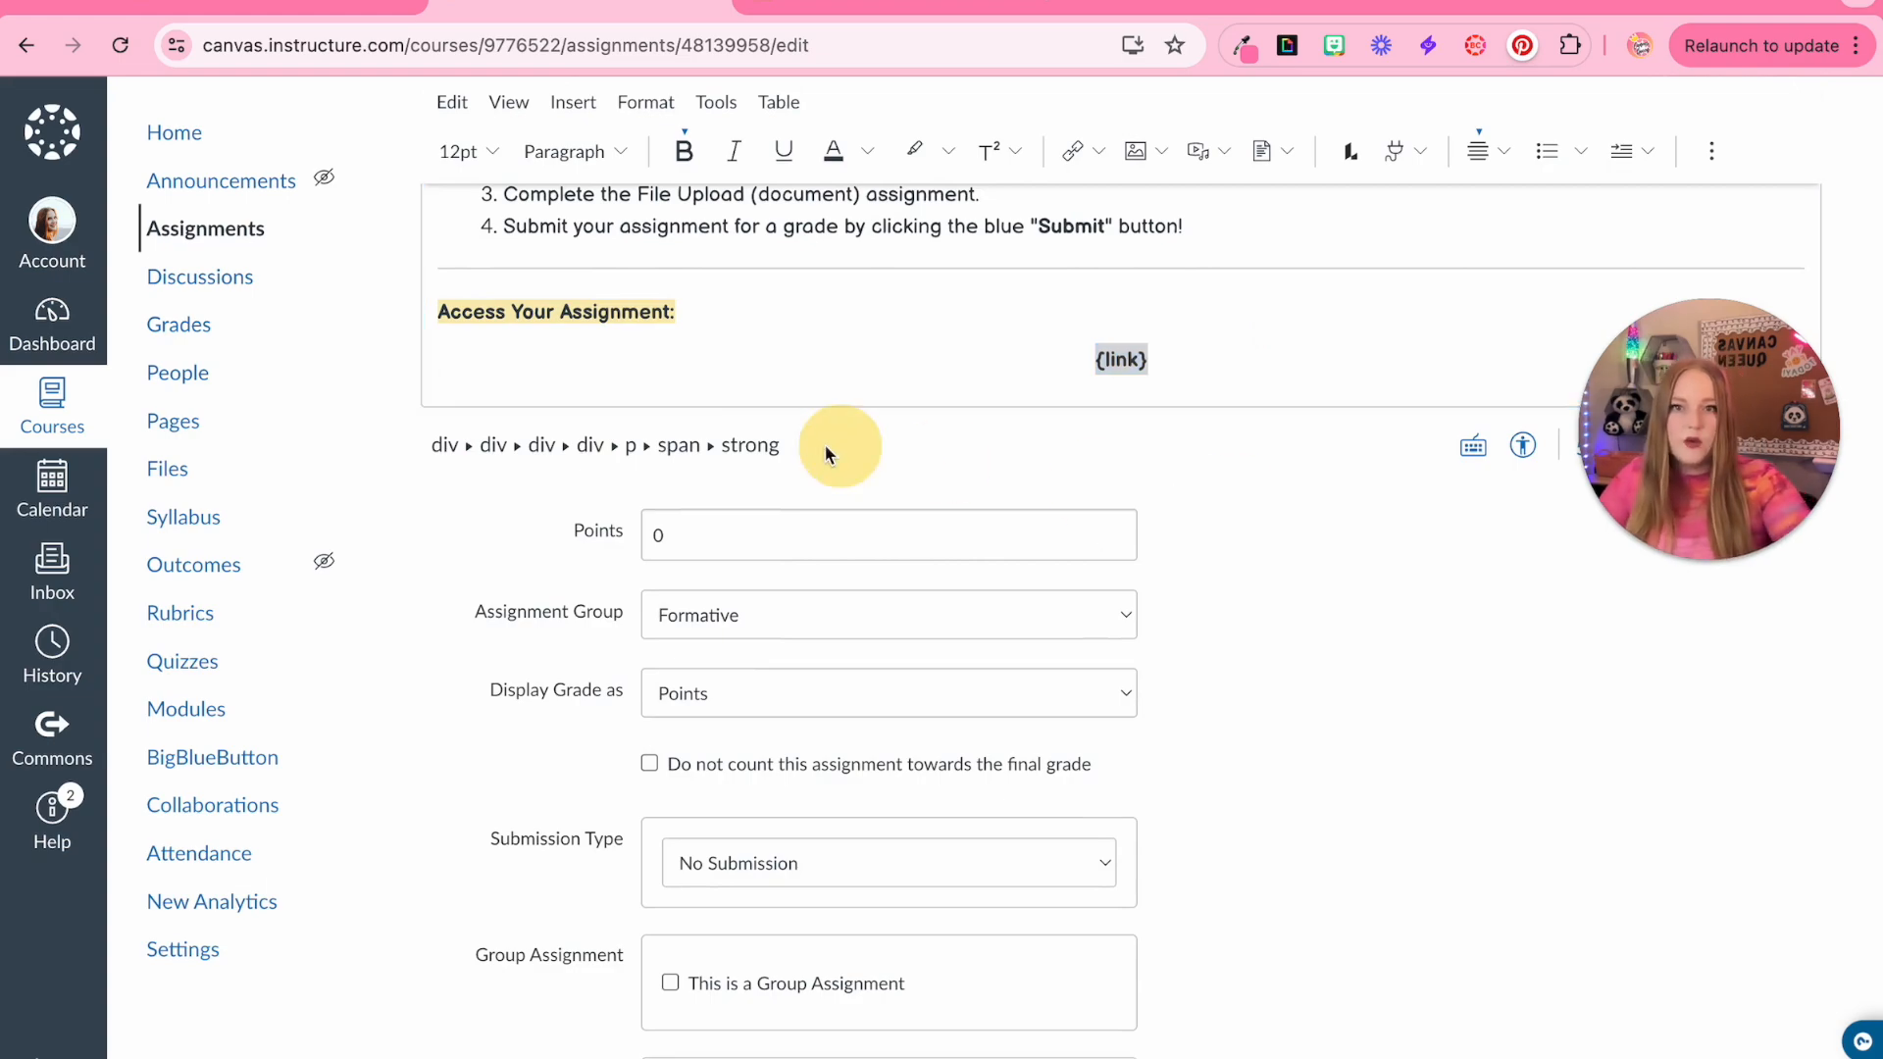
Set the submission type to Online and enable the File Uploads entry option
scroll(946, 450, "down", 5)
left_click(770, 456)
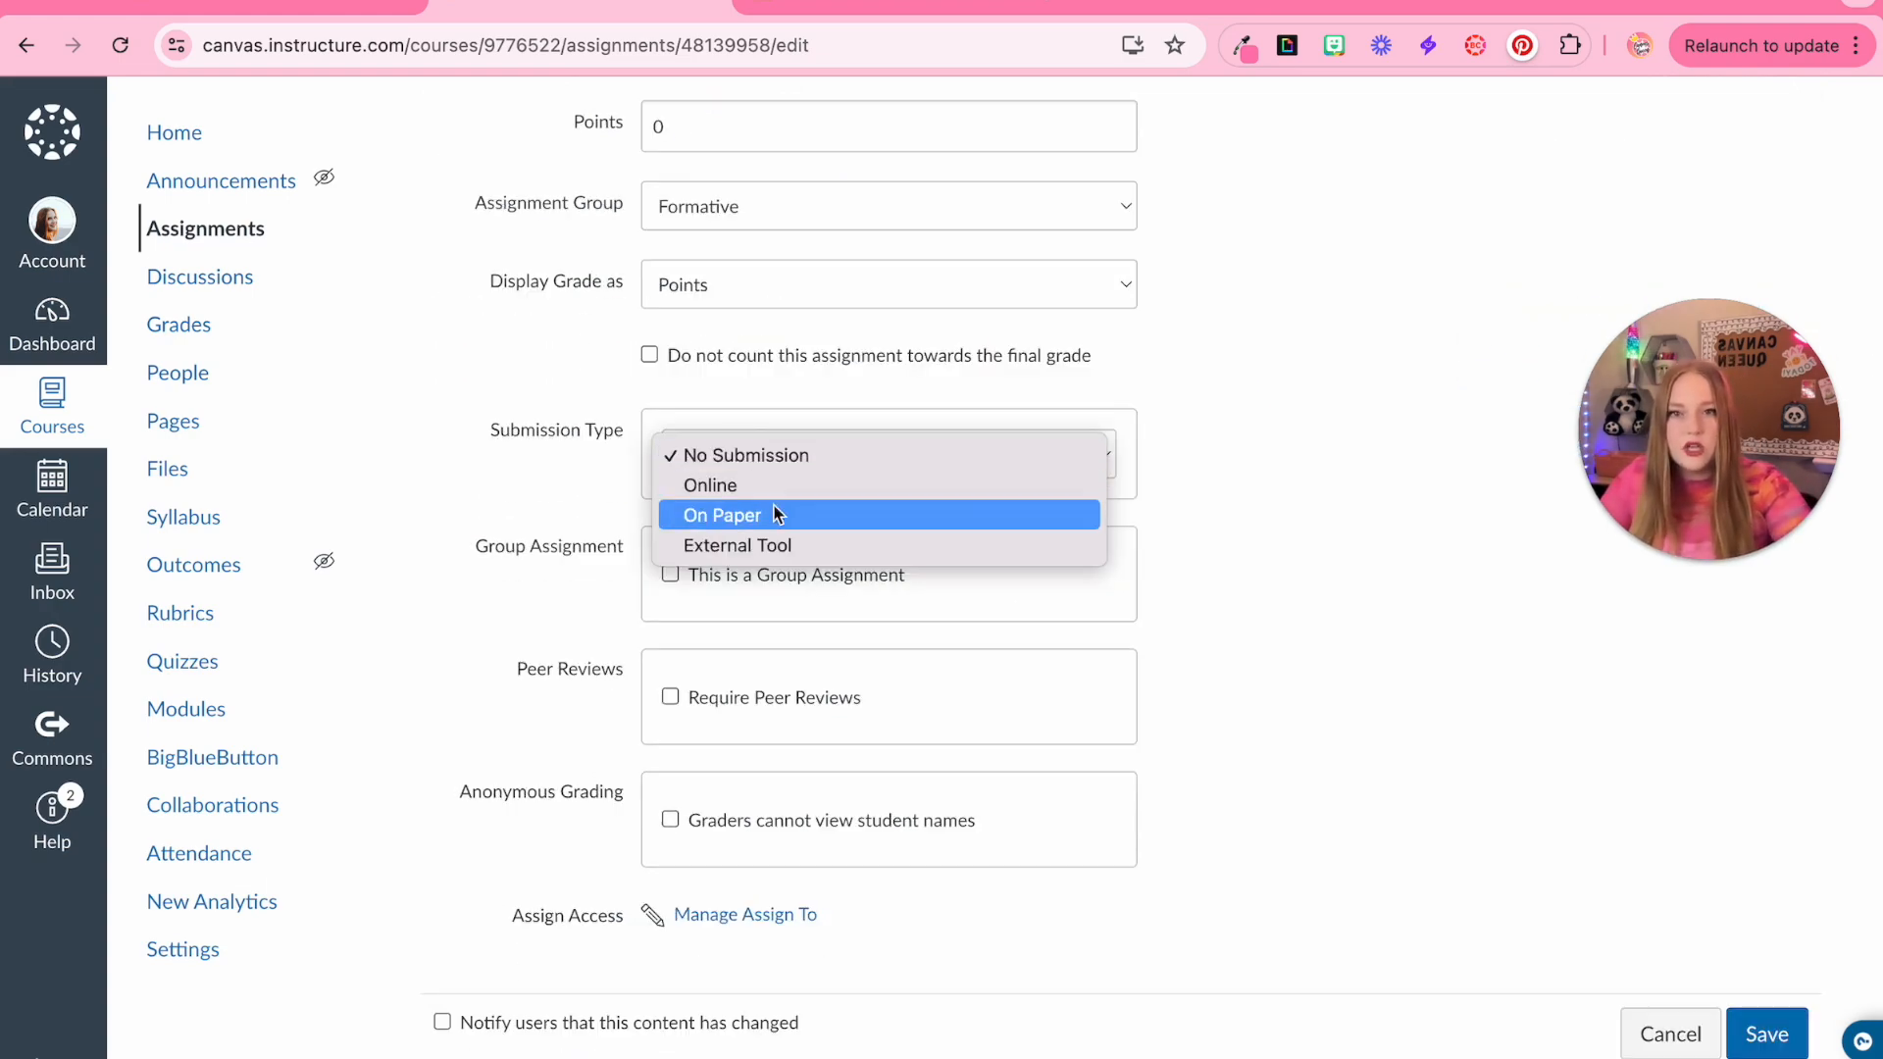
key("Escape")
left_click(769, 504)
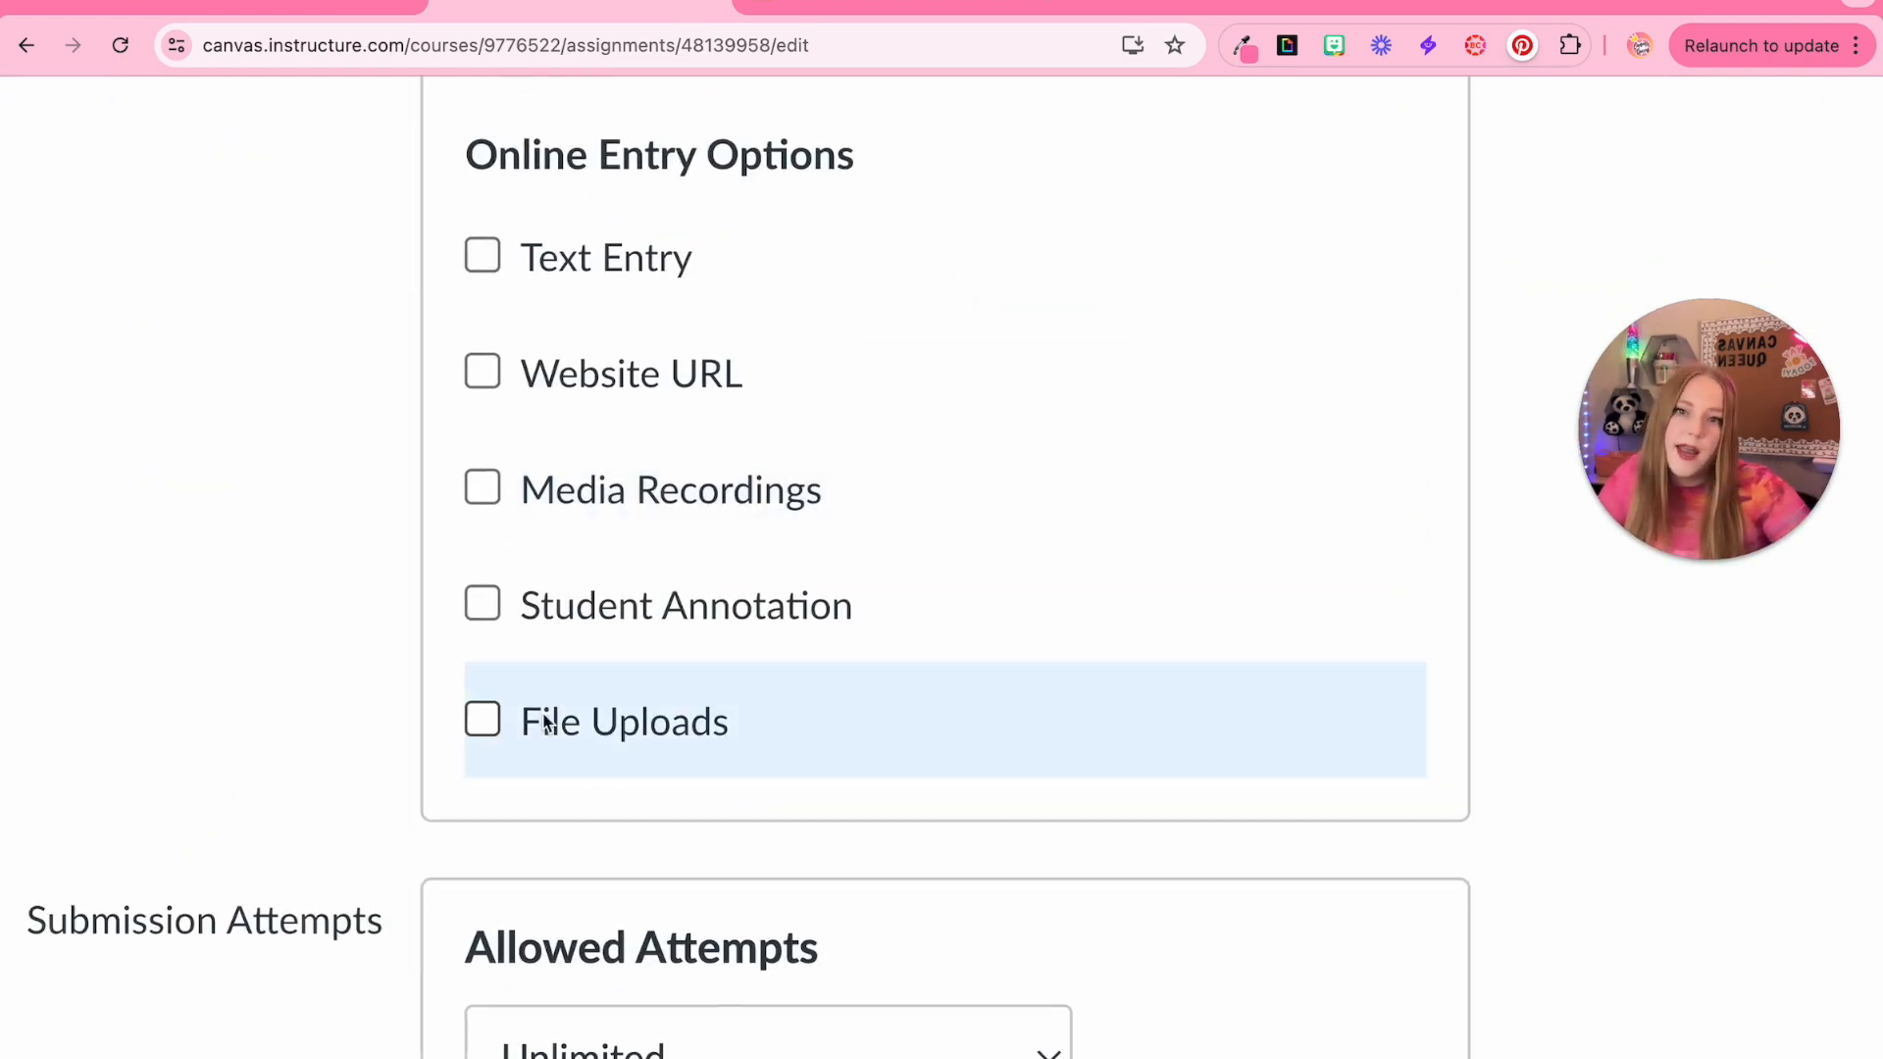
left_click(737, 784)
Try restricting uploaded file types to pdf or doc, then turn the file type restriction off
scroll(863, 850, "down", 3)
left_click(753, 595)
left_click(962, 679)
type("pdf")
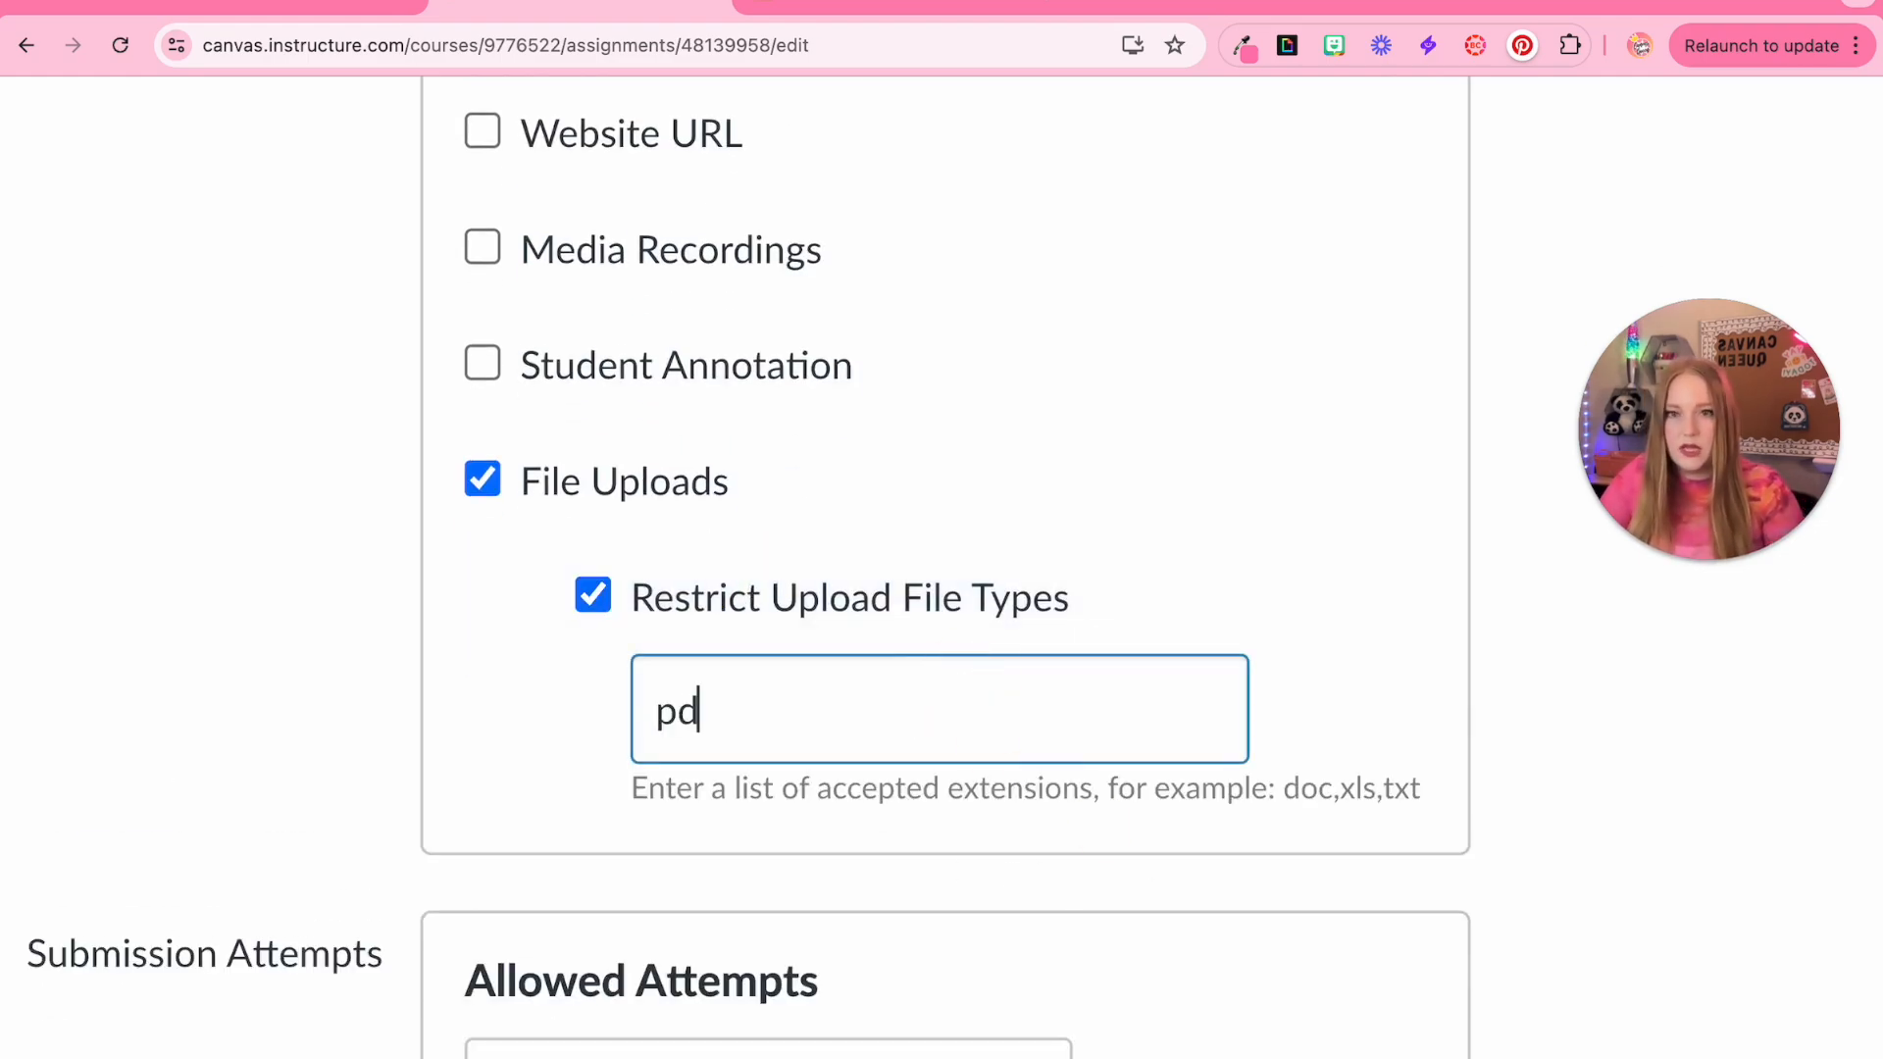
key("BackSpace")
key("BackSpace")
key("BackSpace")
type("doc")
key("BackSpace")
key("BackSpace")
key("BackSpace")
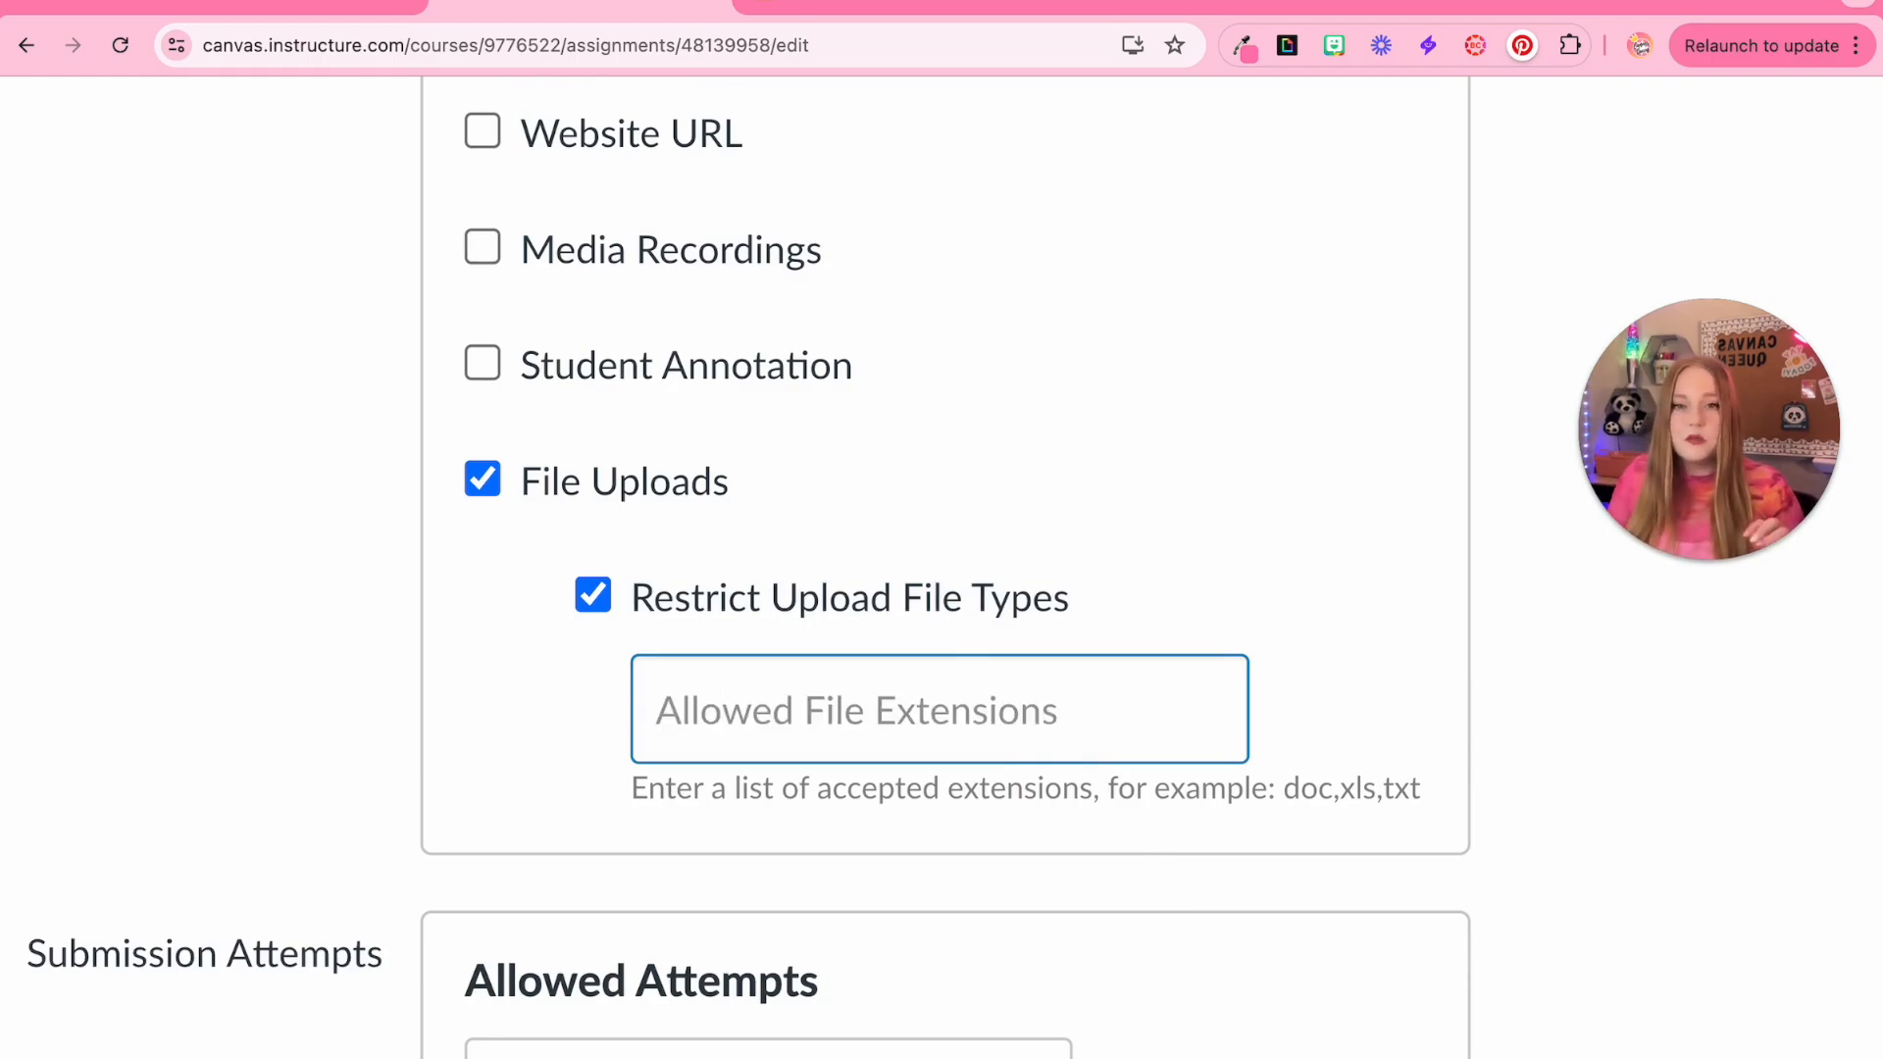
left_click(608, 597)
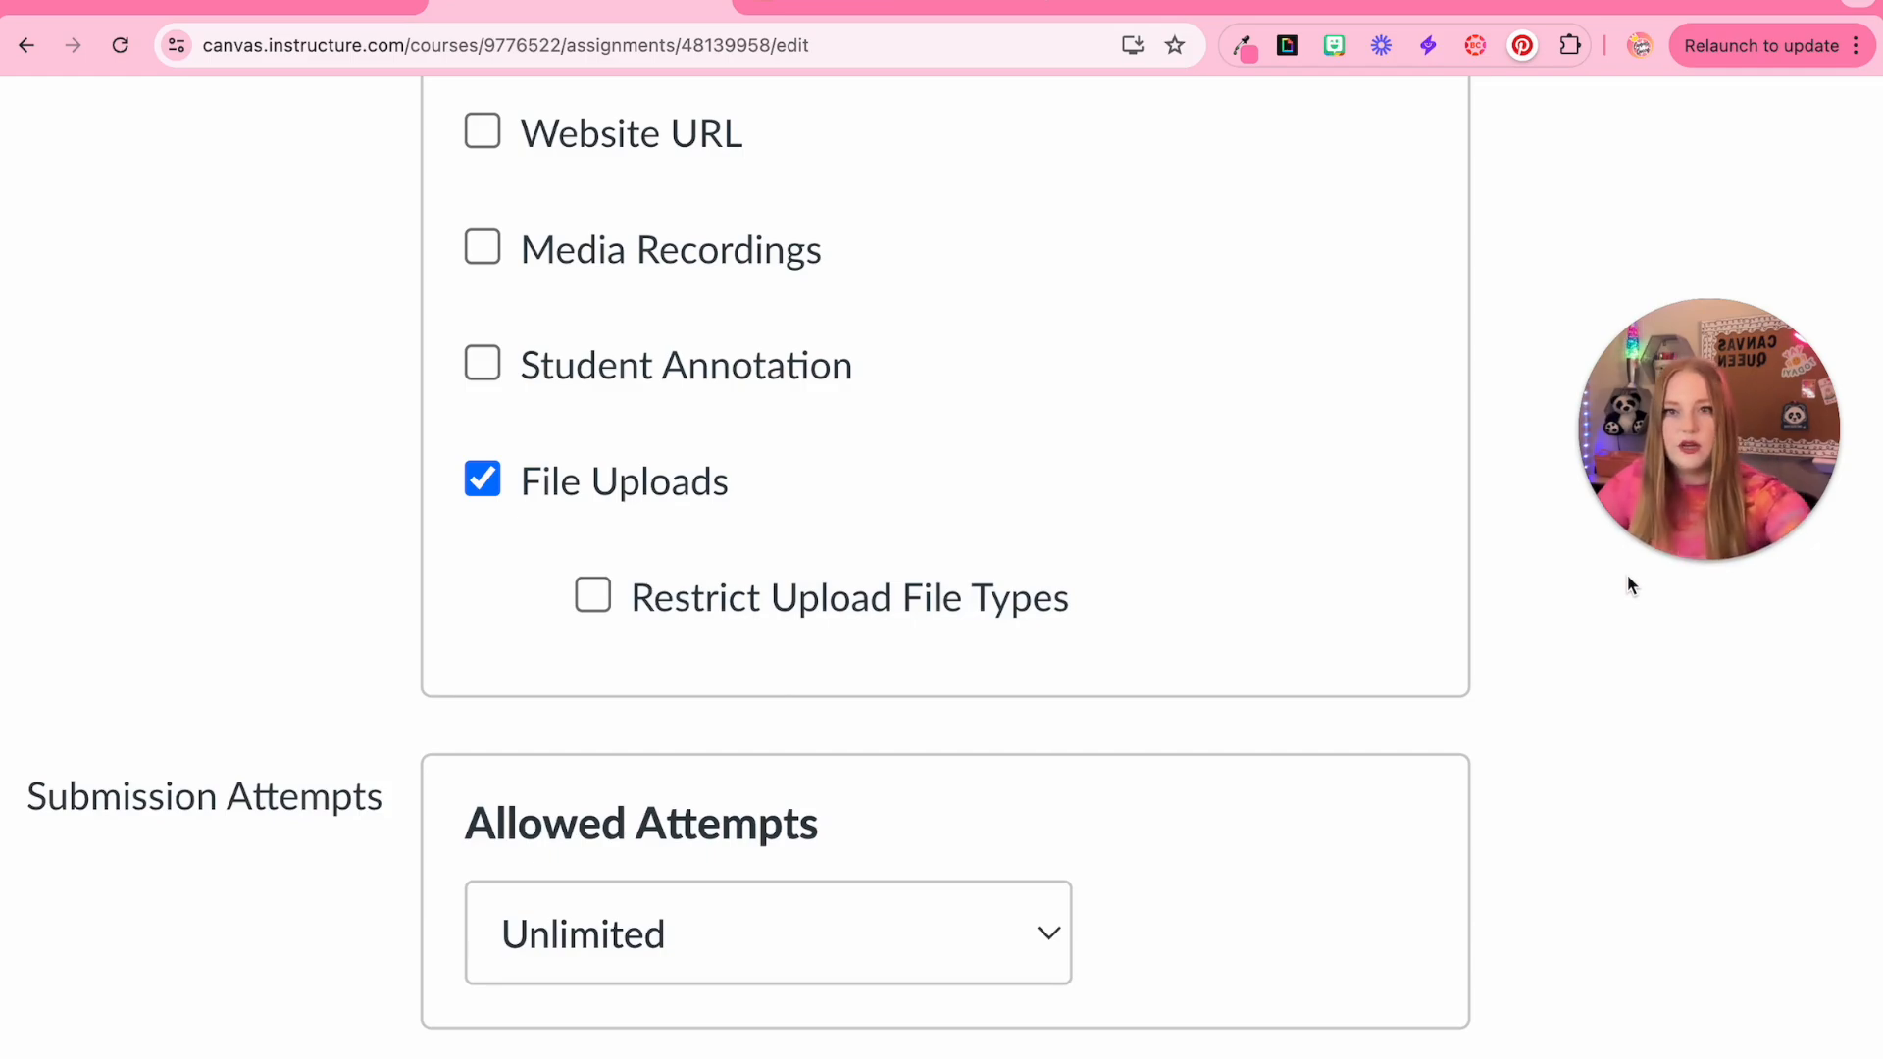
Save the File Upload assignment
scroll(1628, 577, "down", 5)
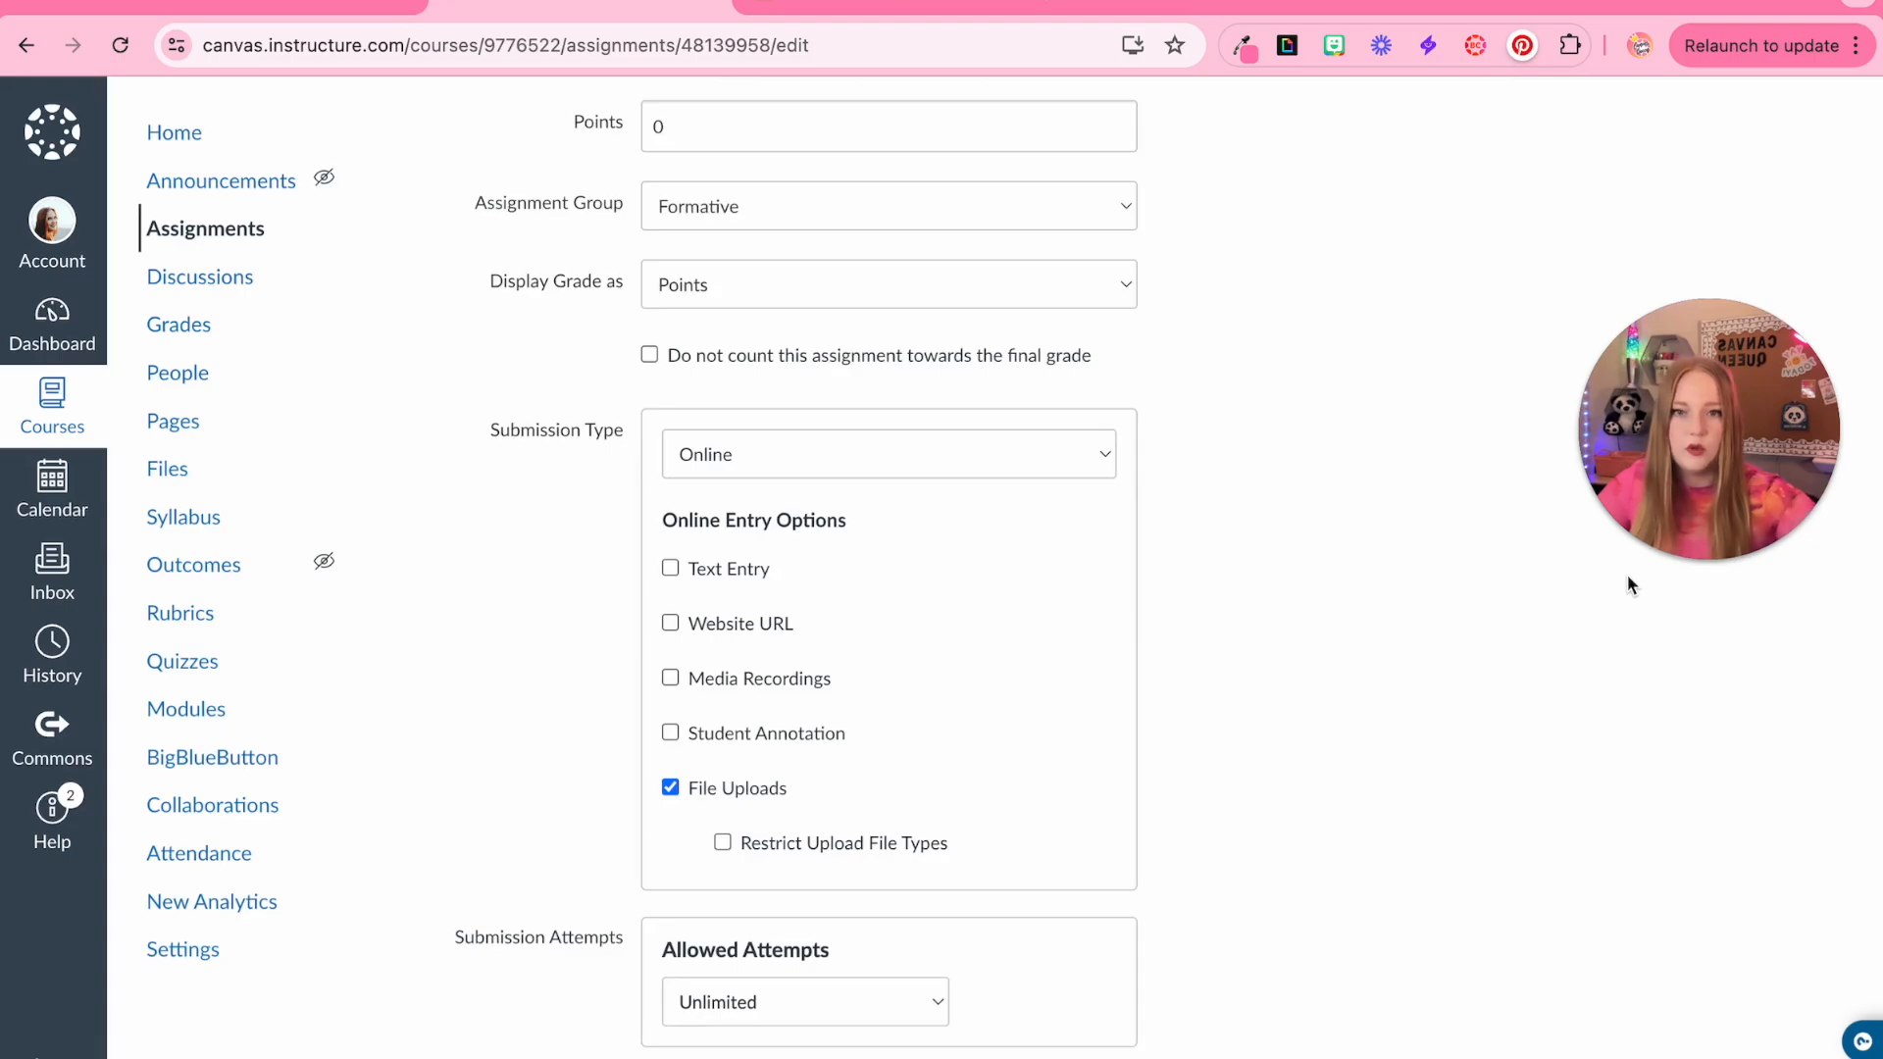
scroll(1628, 578, "down", 7)
left_click(1767, 957)
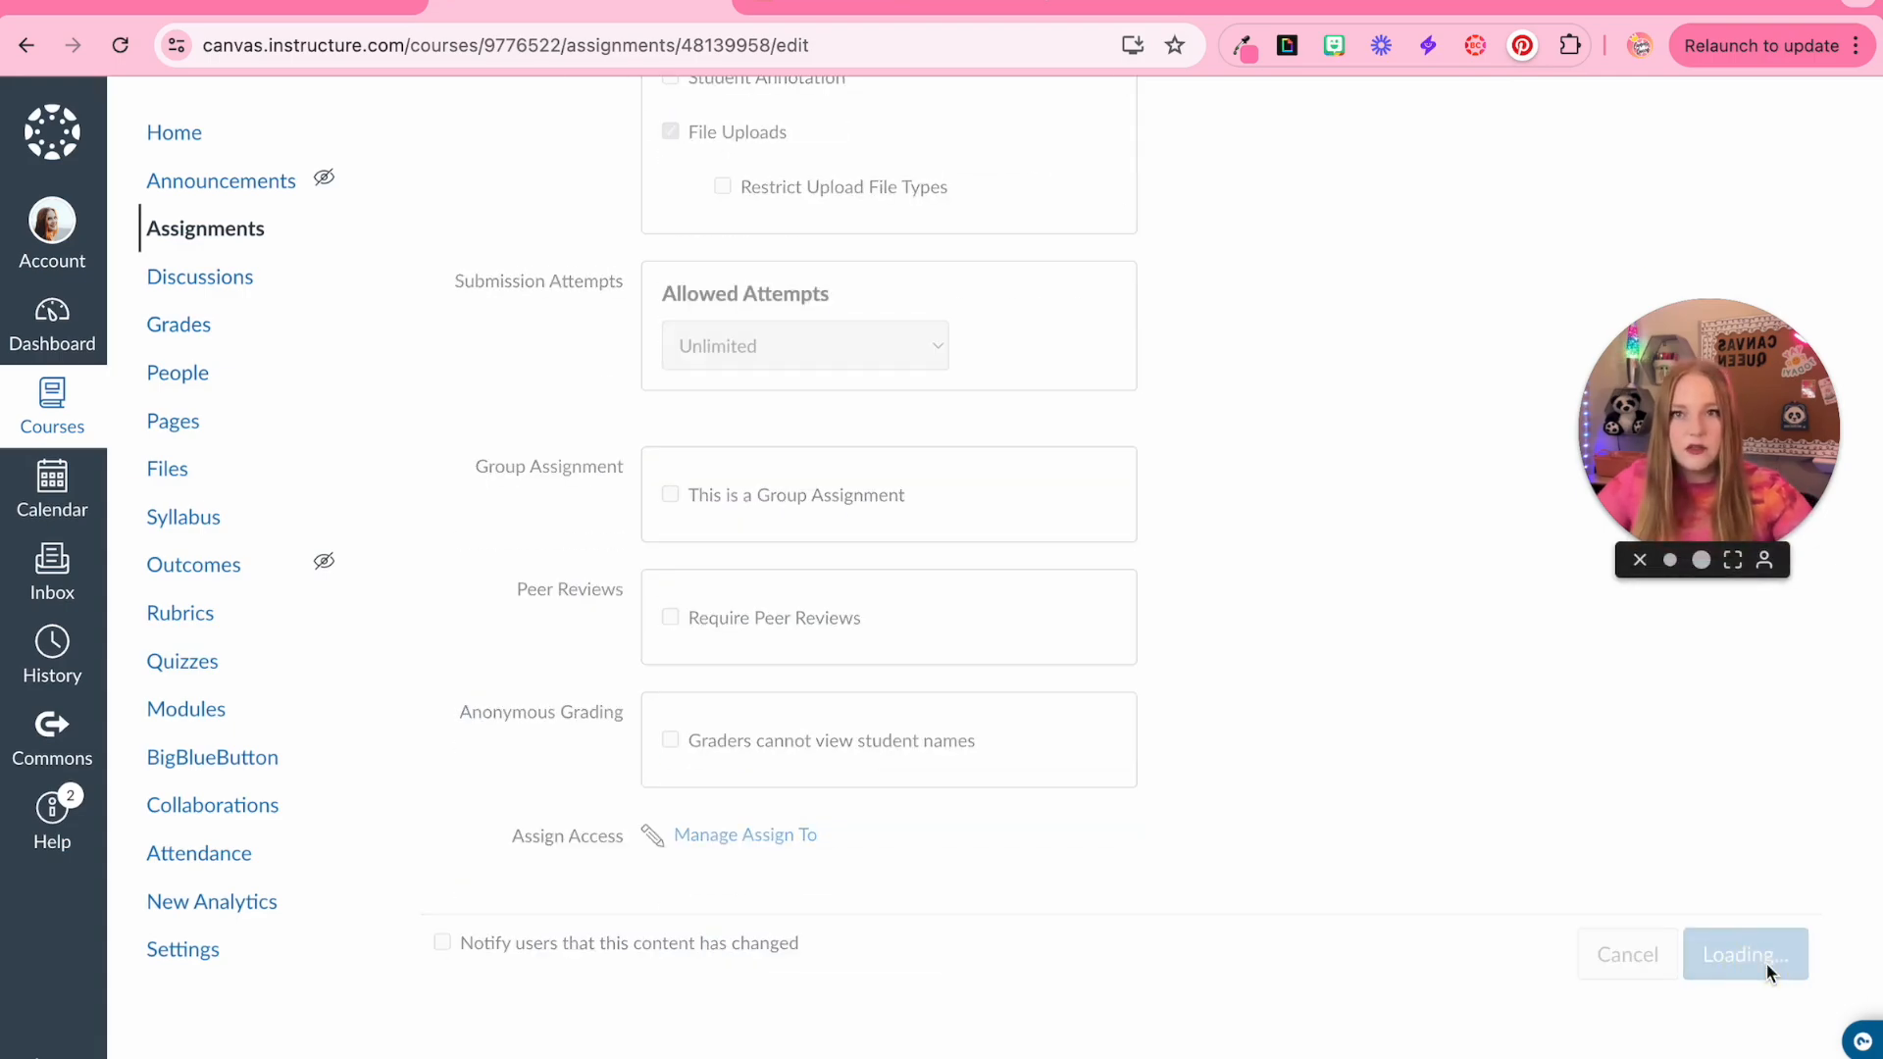
scroll(1503, 649, "down", 2)
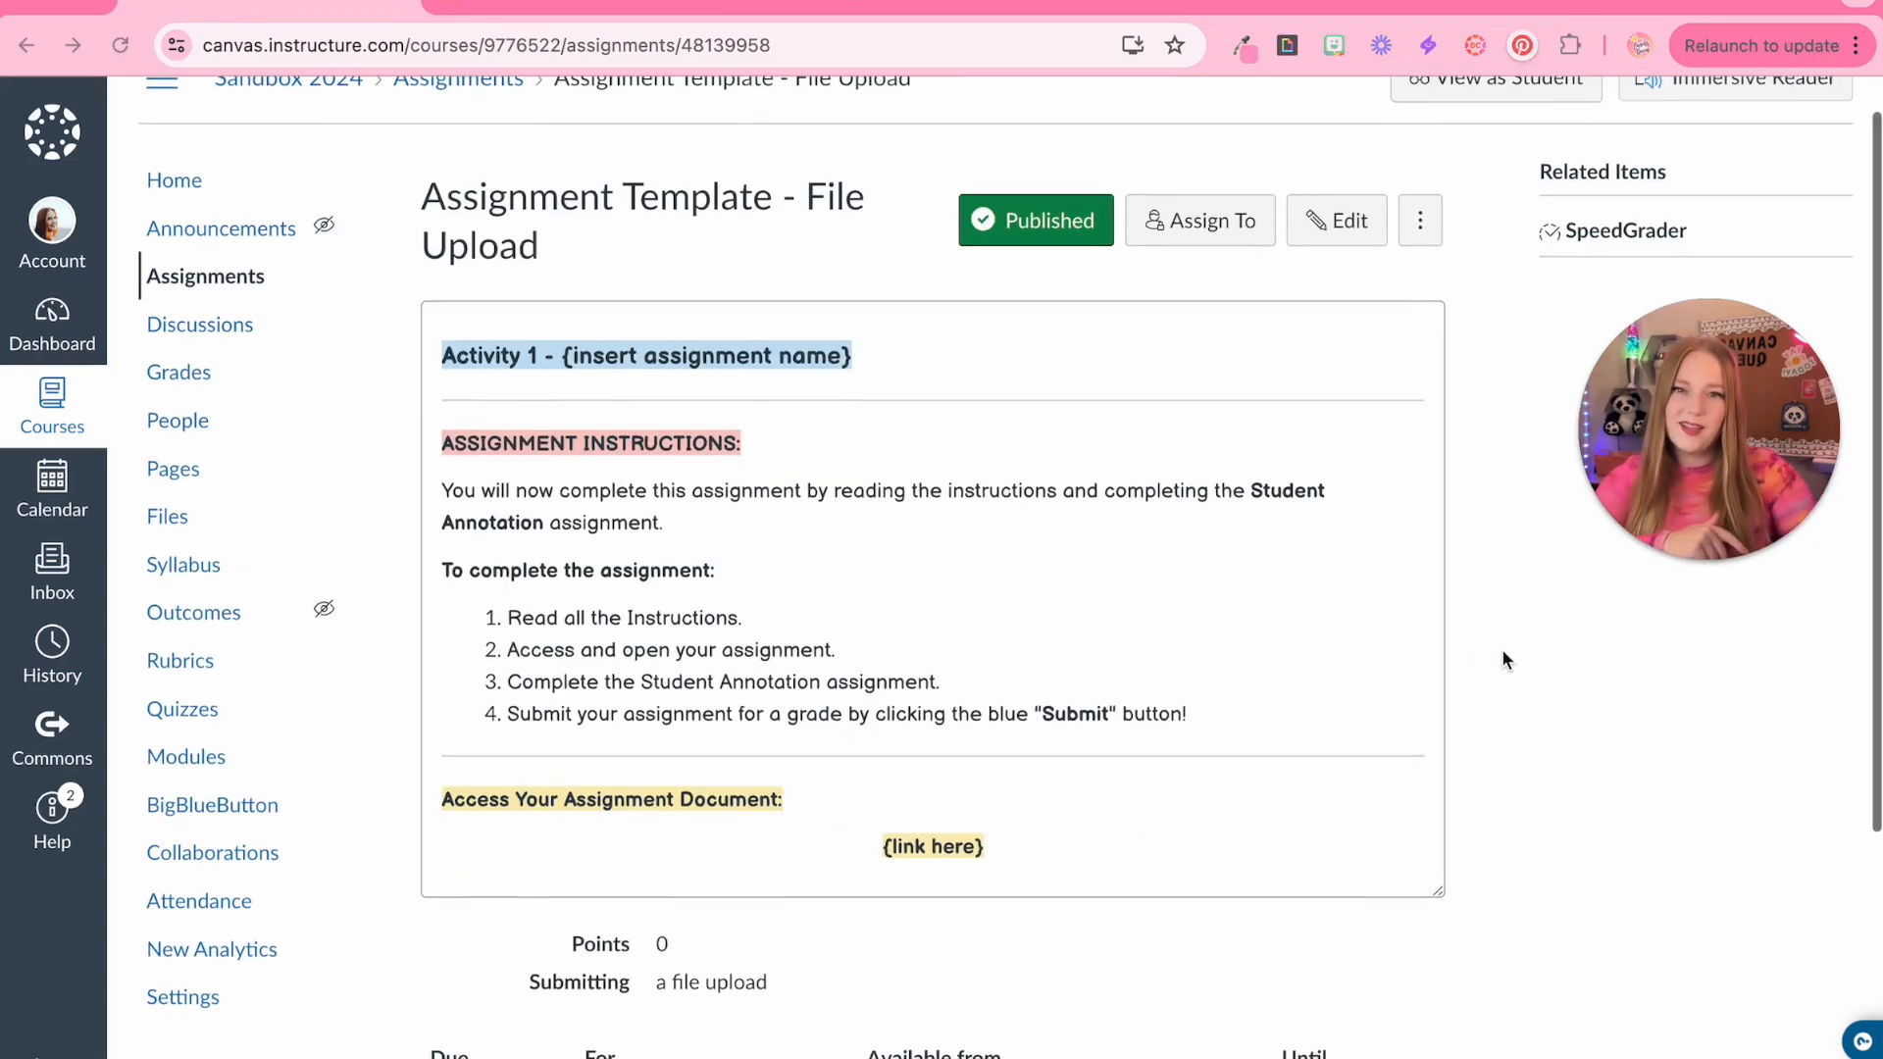
scroll(1502, 649, "up", 3)
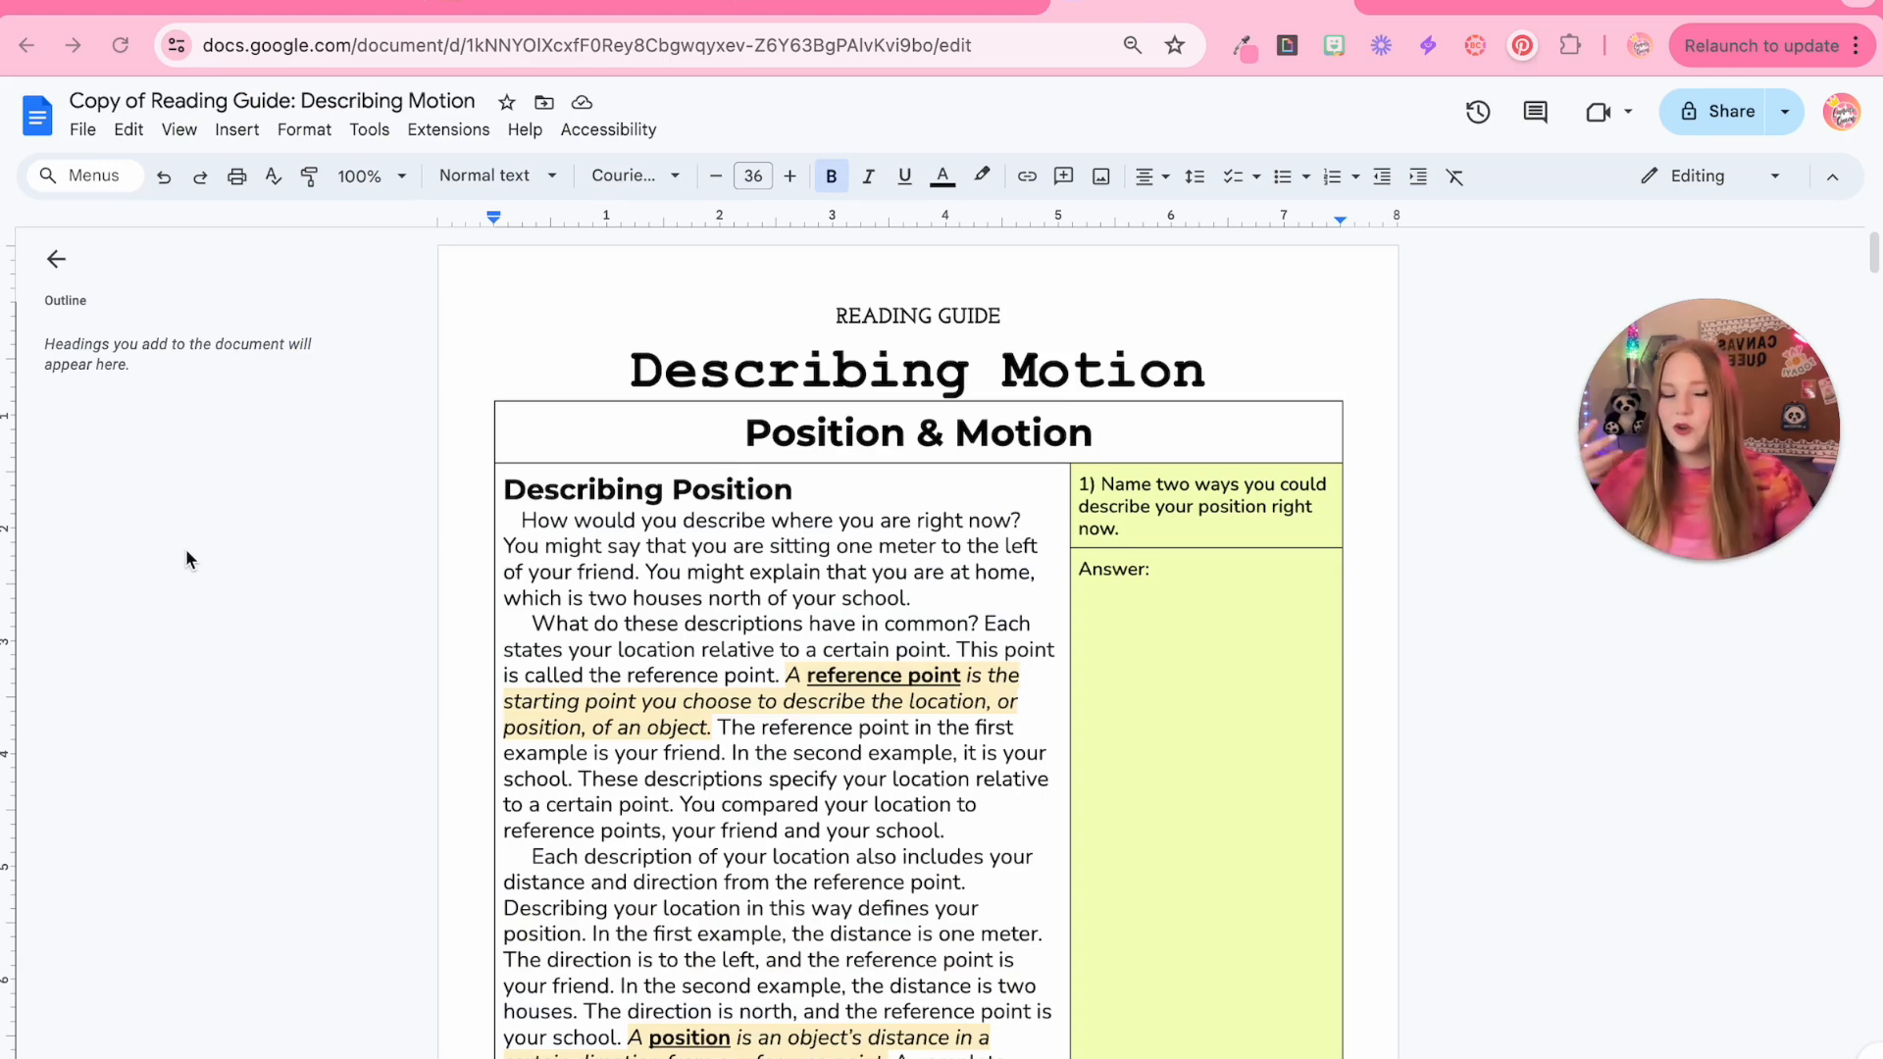
Switch to the Google Doc reading guide and change its URL ending from 'edit' to 'copy'
left_click(276, 47)
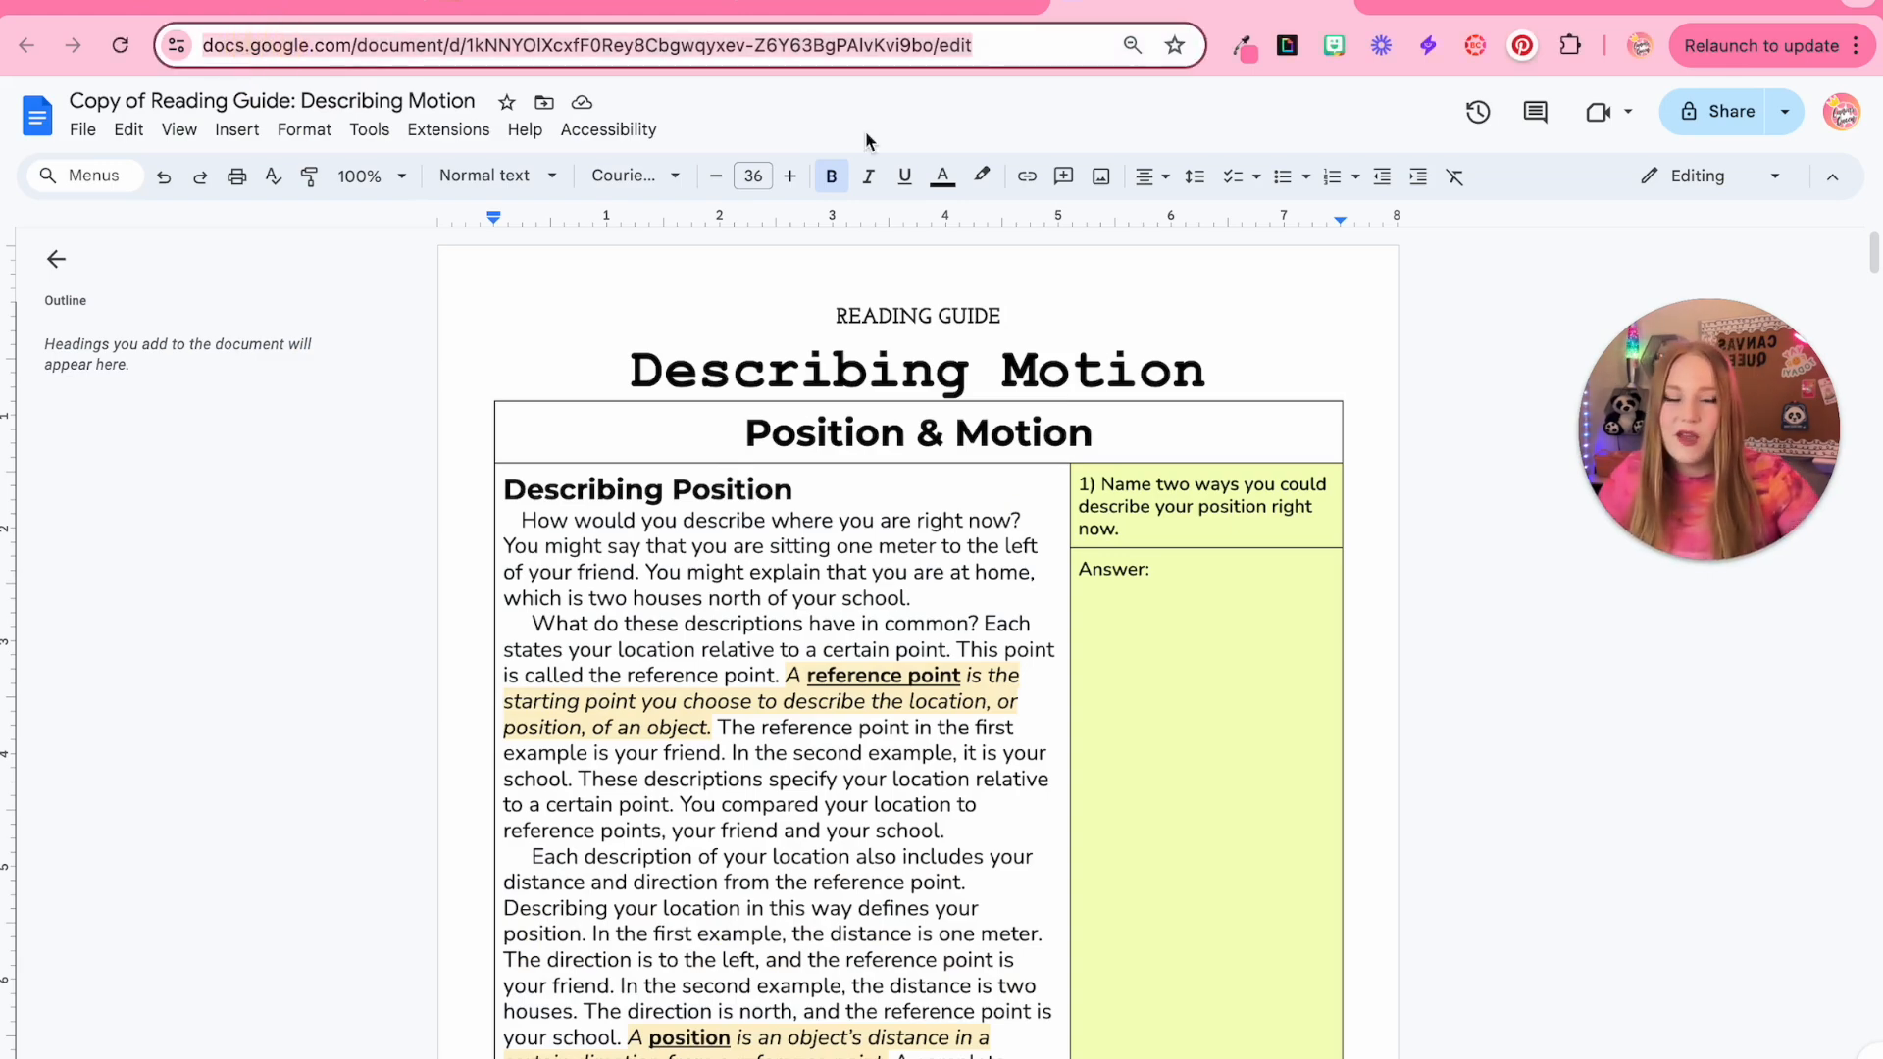
left_click(1015, 44)
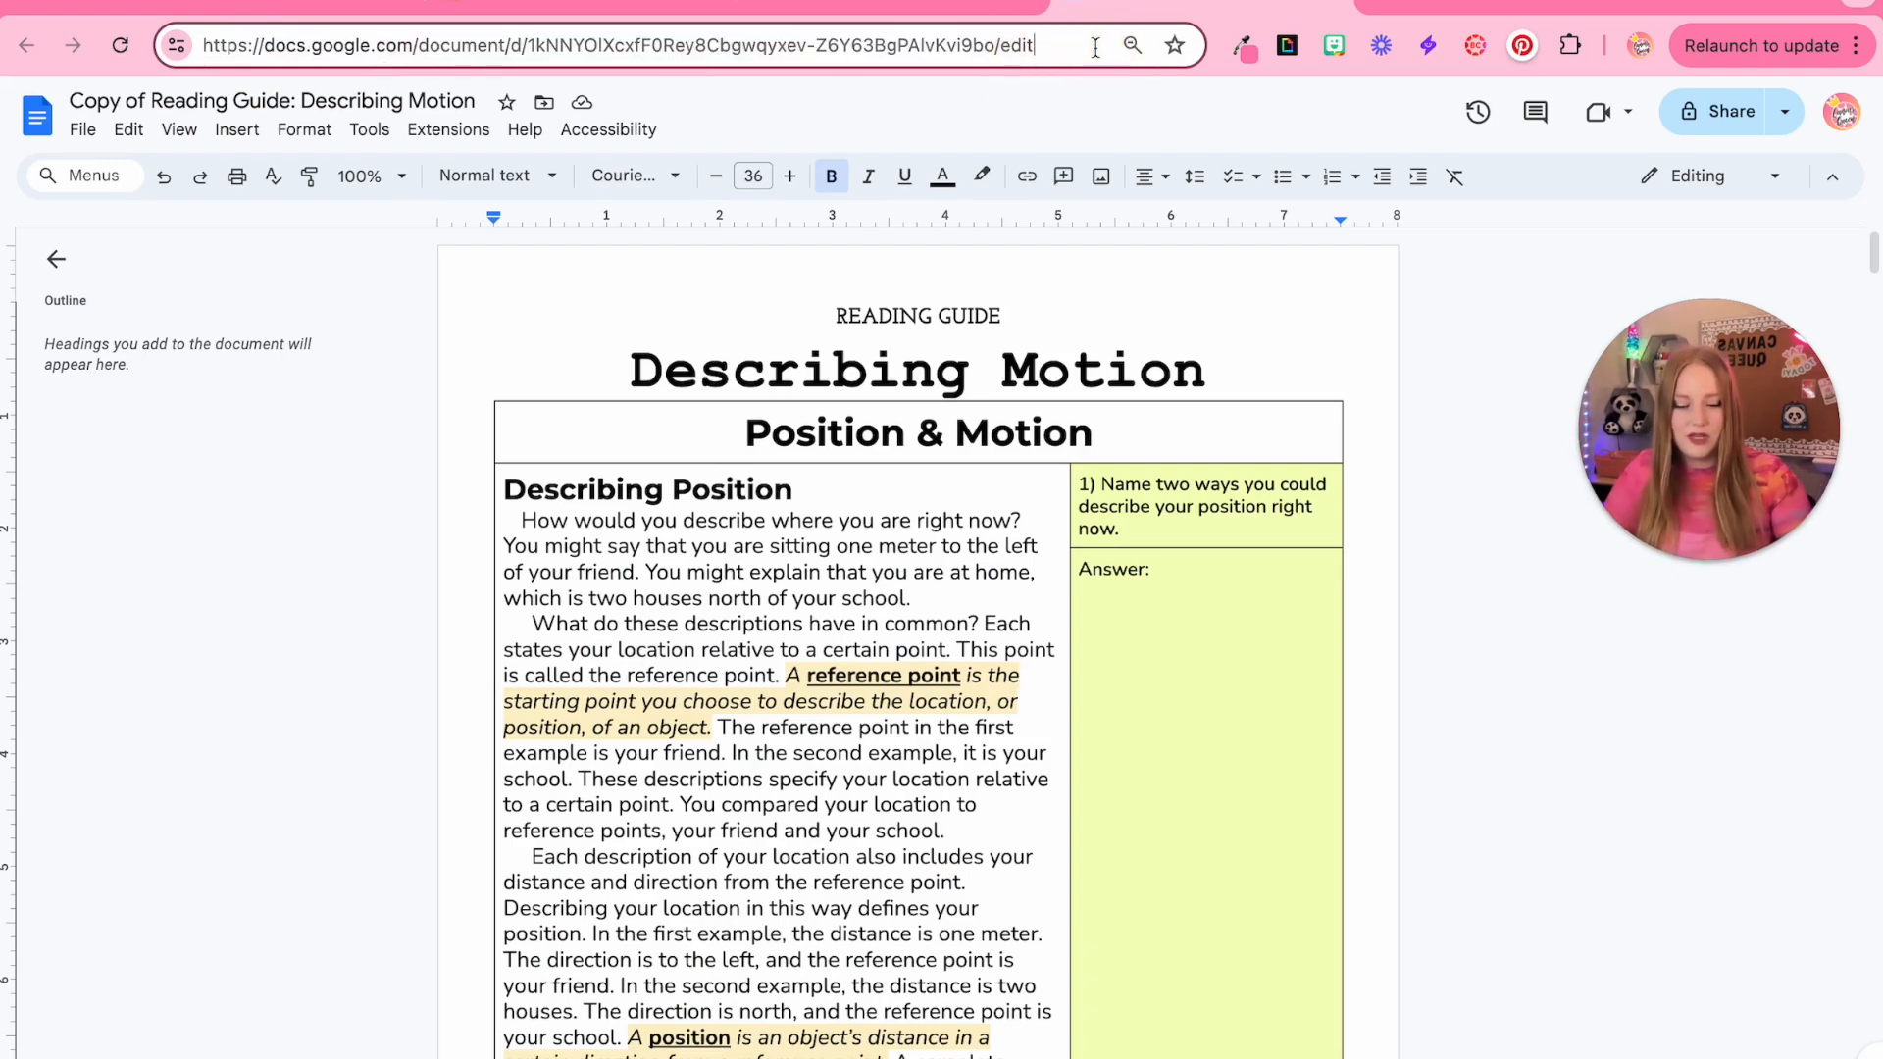
key("BackSpace")
key("BackSpace")
key("BackSpace")
key("BackSpace")
type("copy")
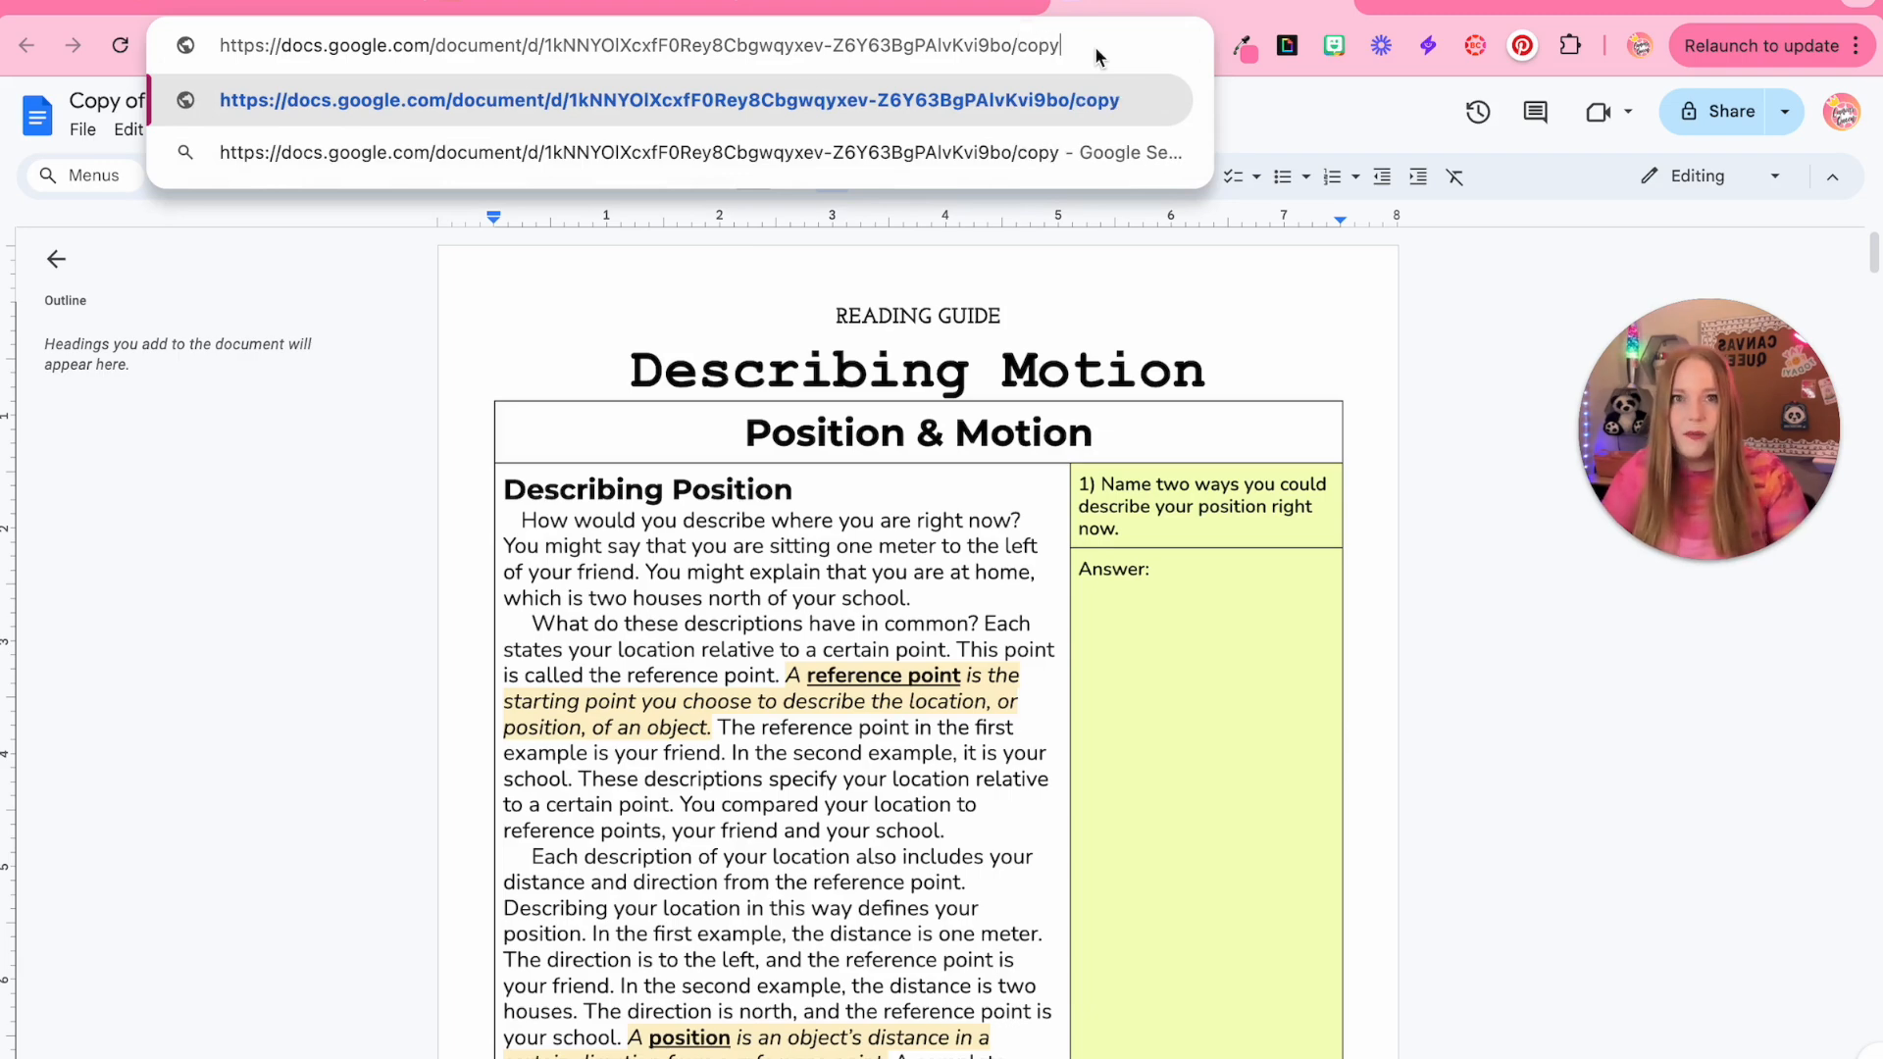
left_click(1016, 38)
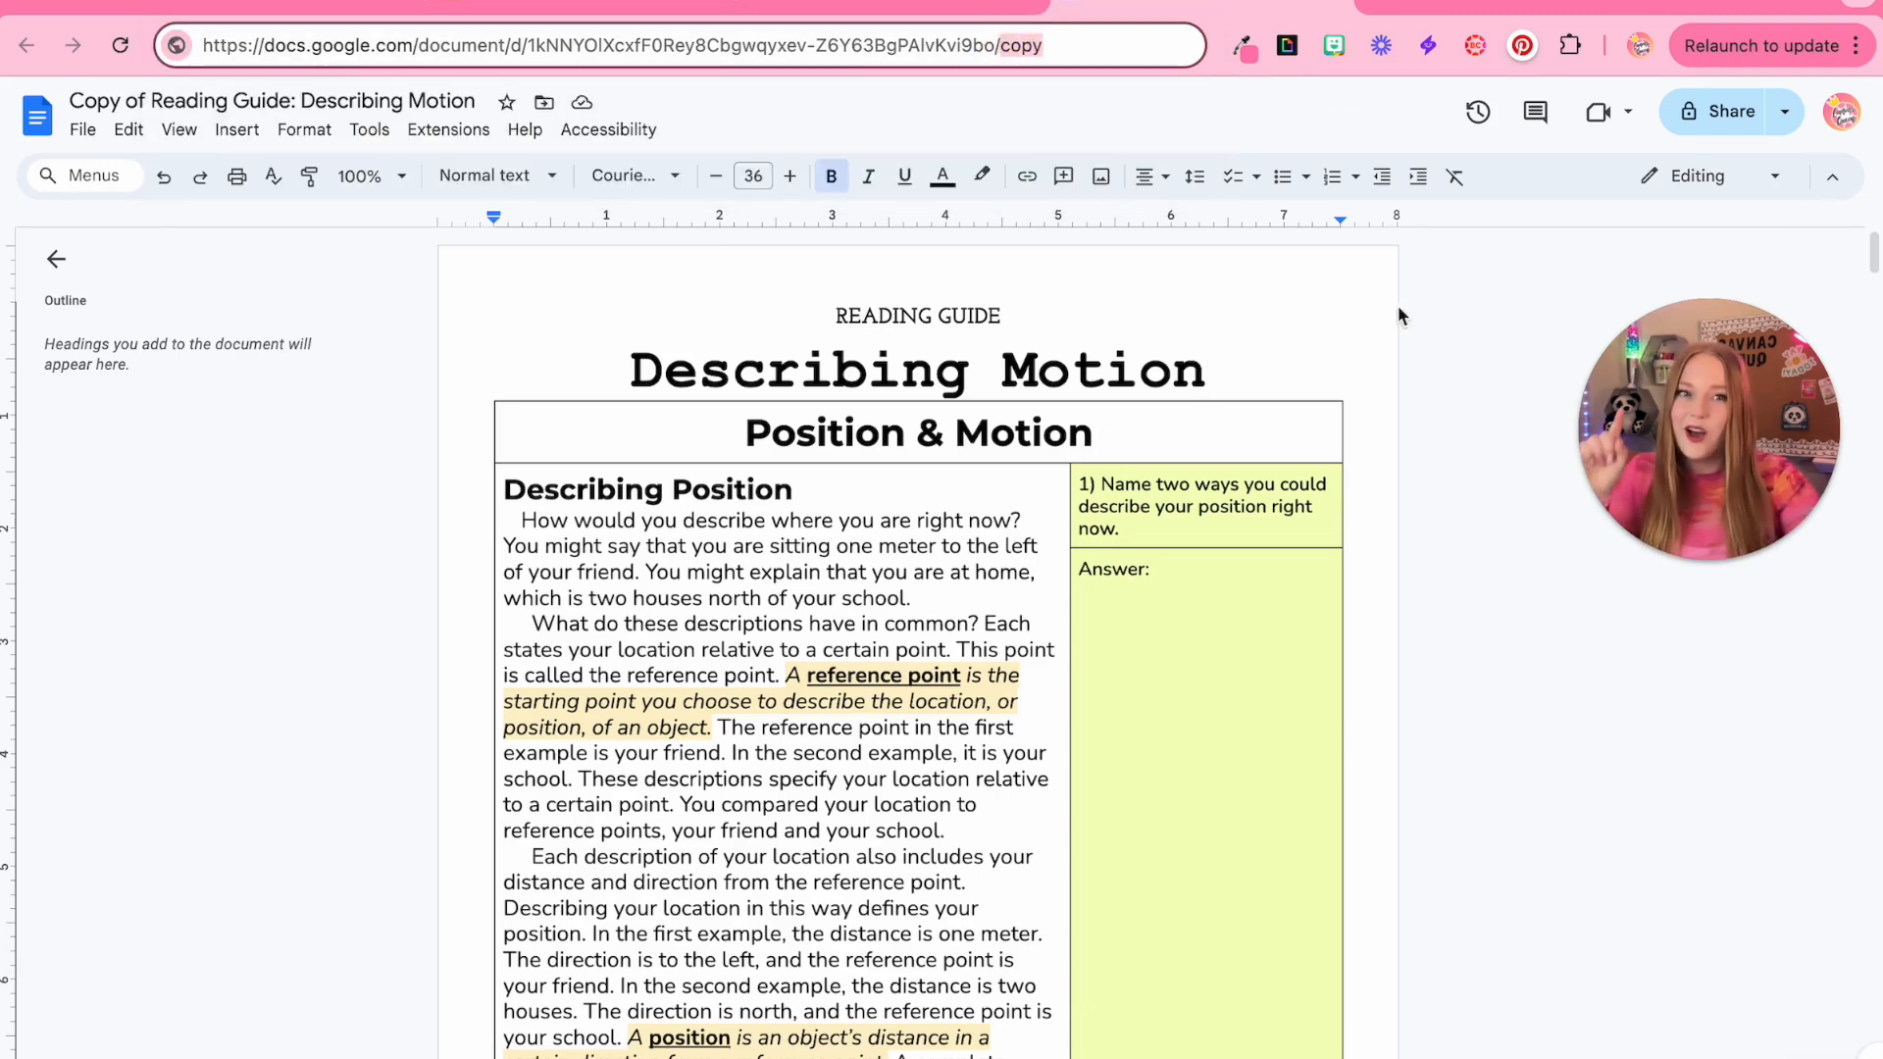
Set the document's general sharing access to Anyone with the link
left_click(1726, 111)
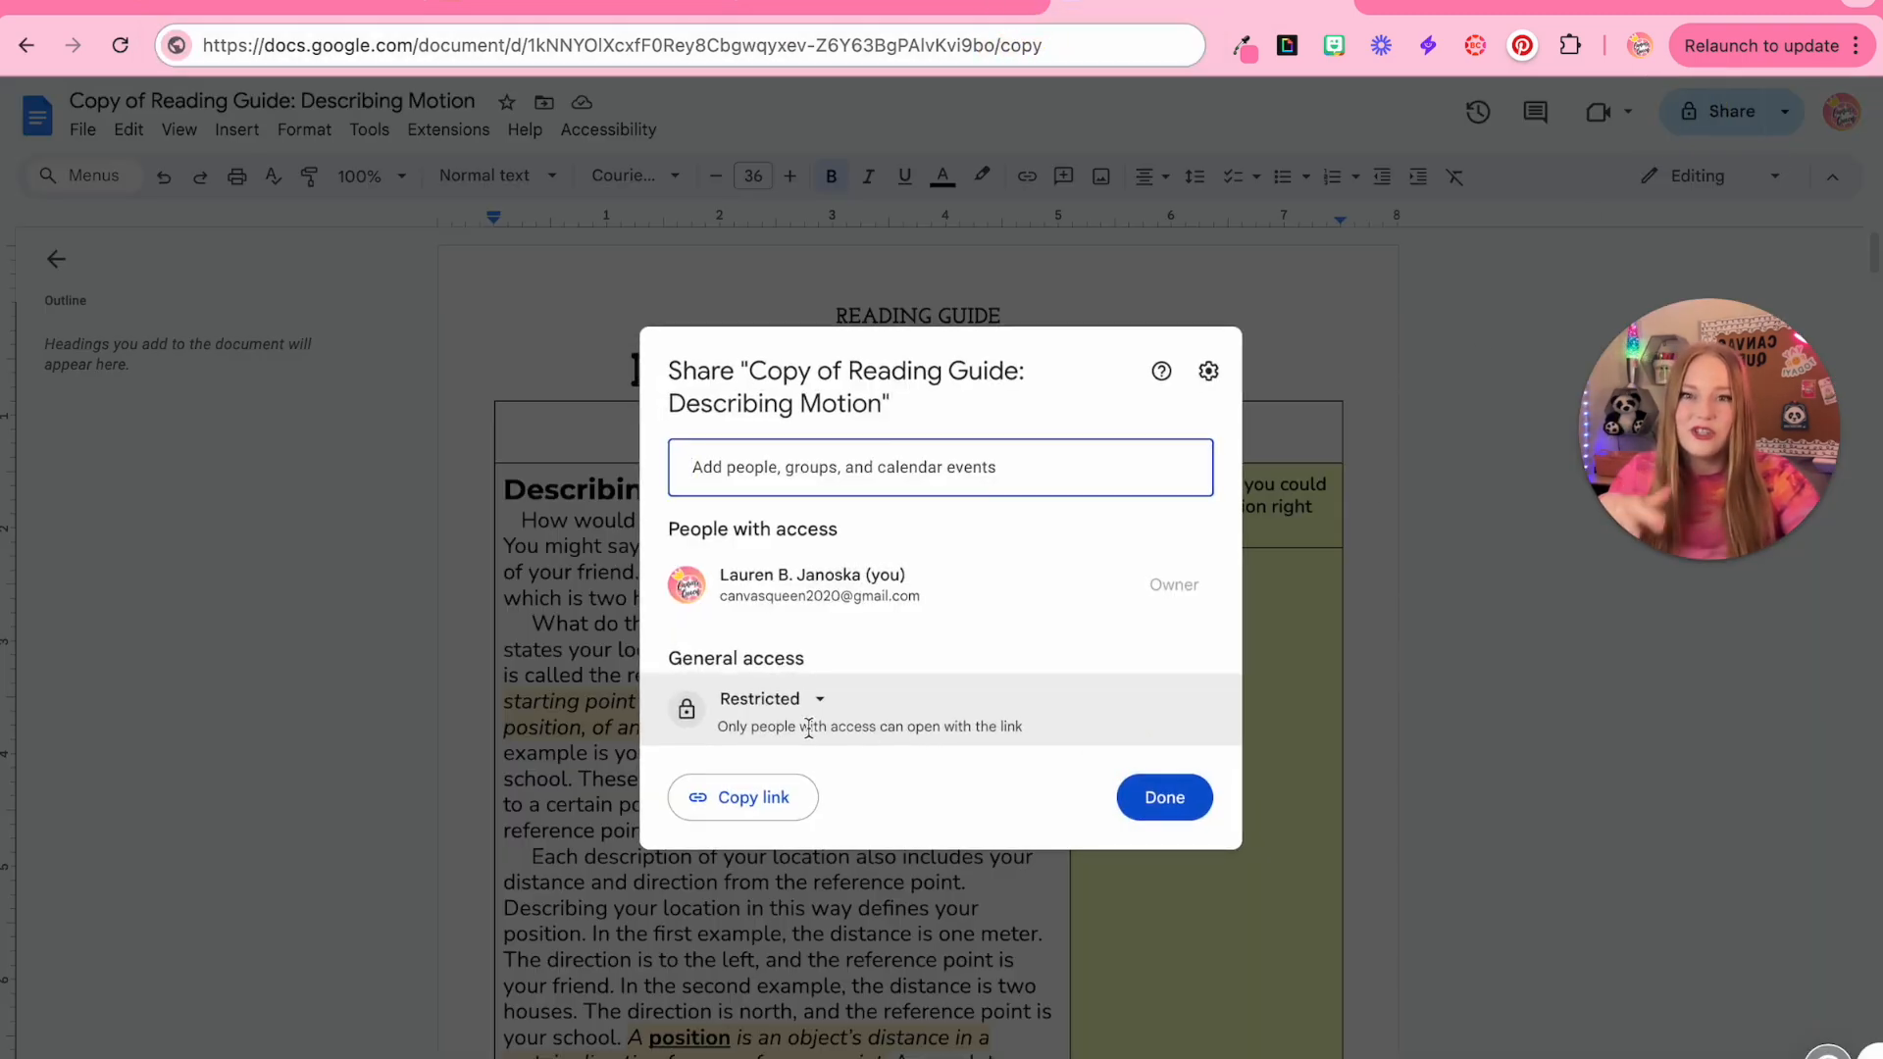
left_click(784, 699)
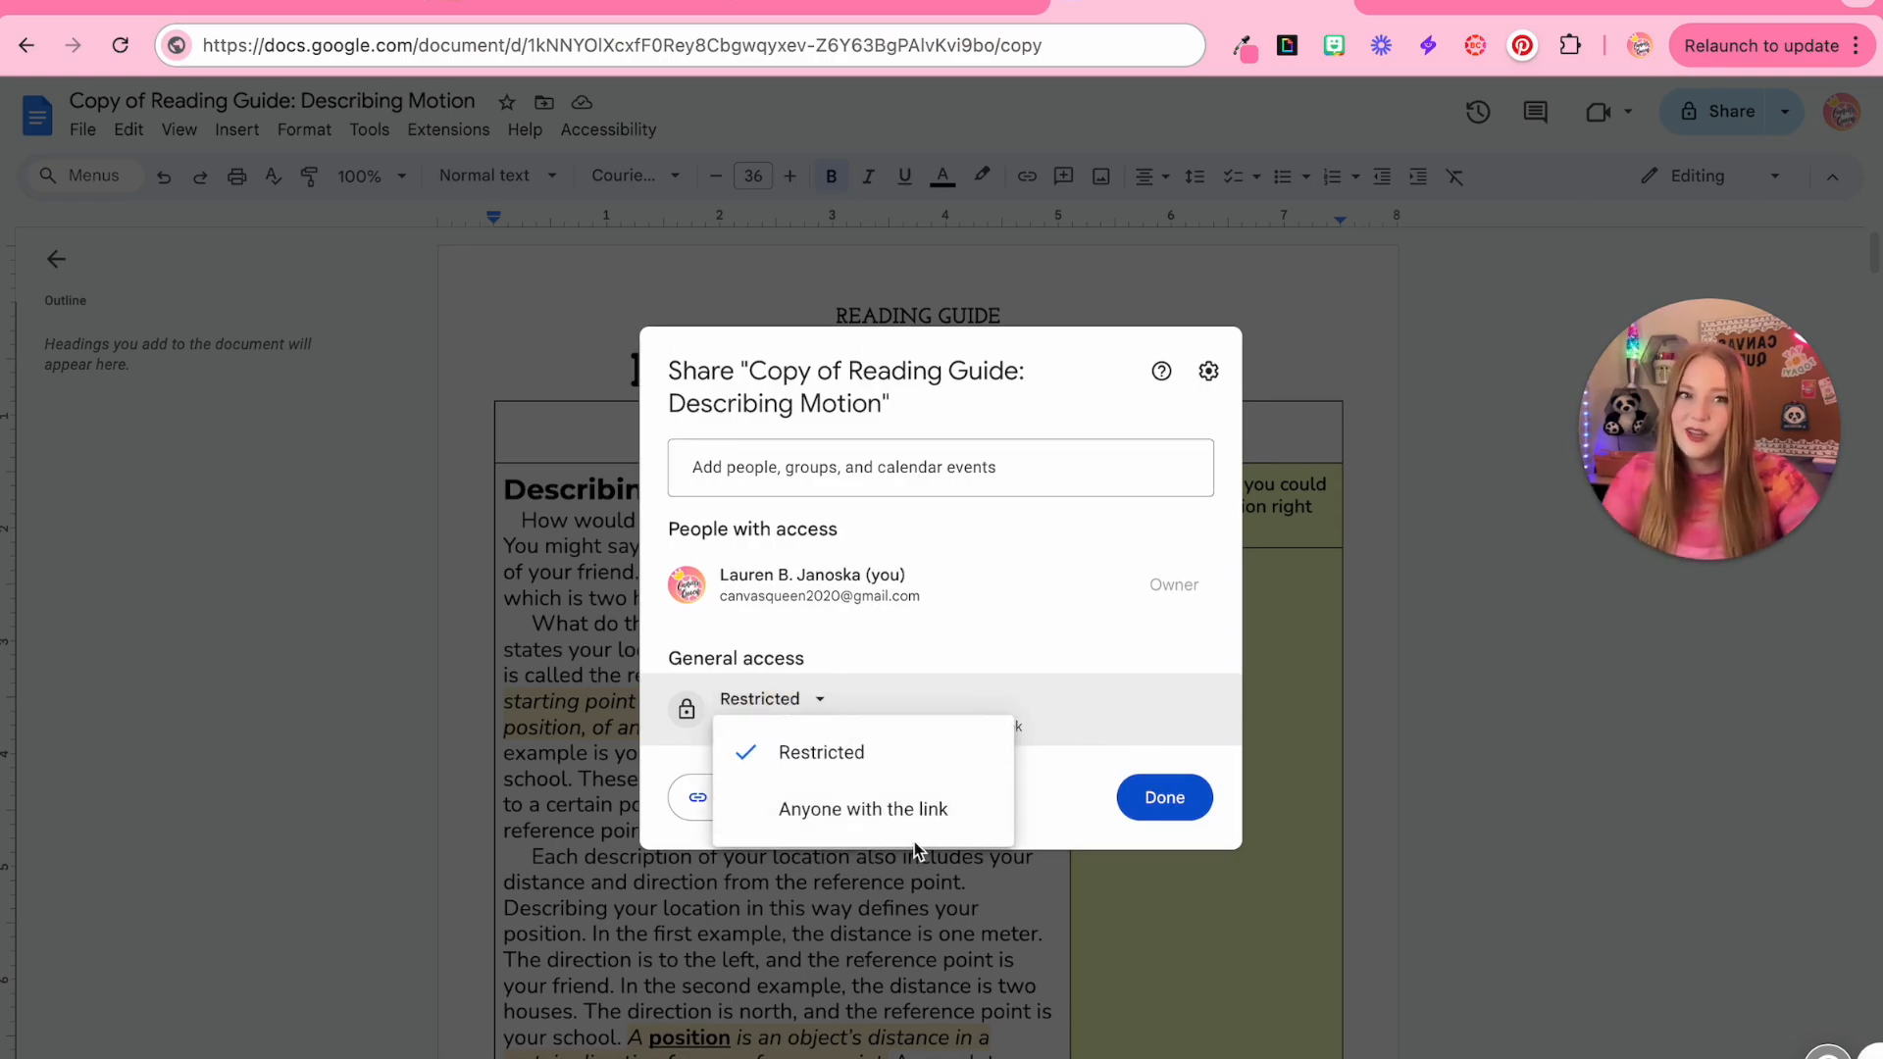
left_click(1462, 785)
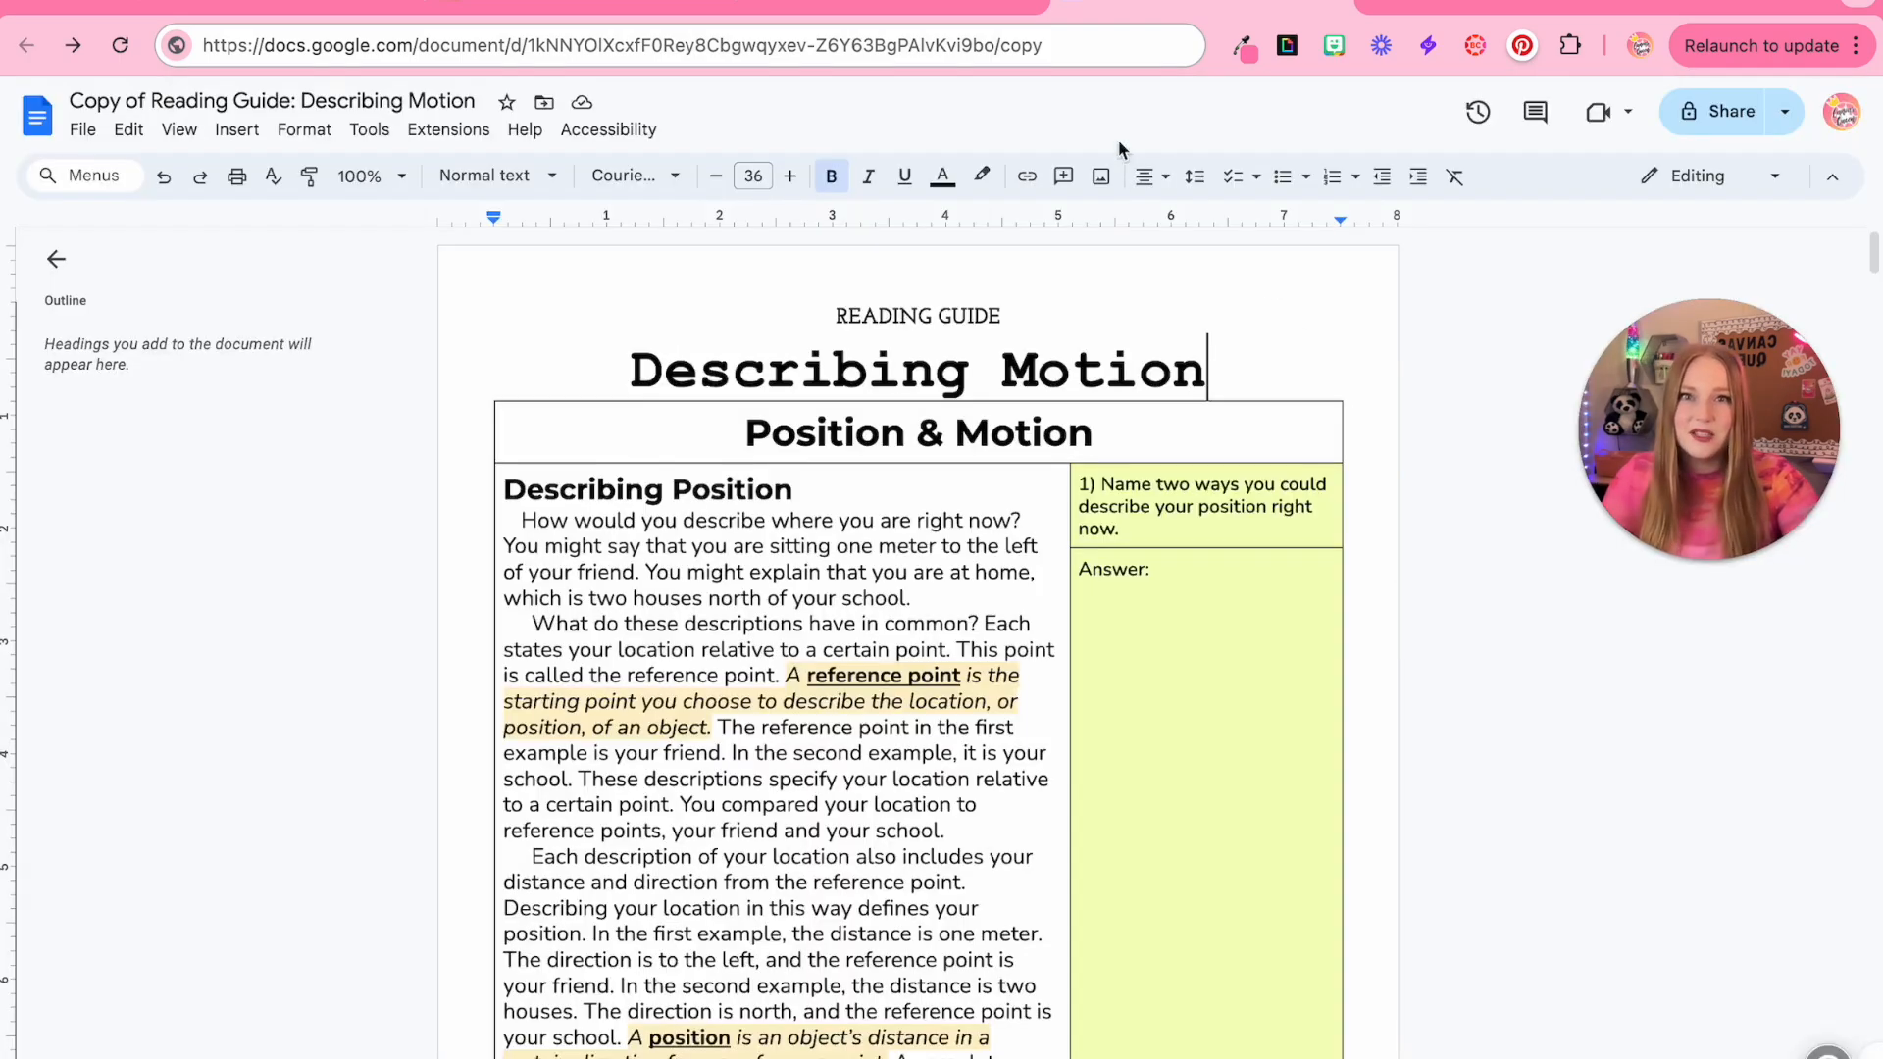
Copy the document's copy URL and return to the Canvas assignment editor
left_click(1071, 52)
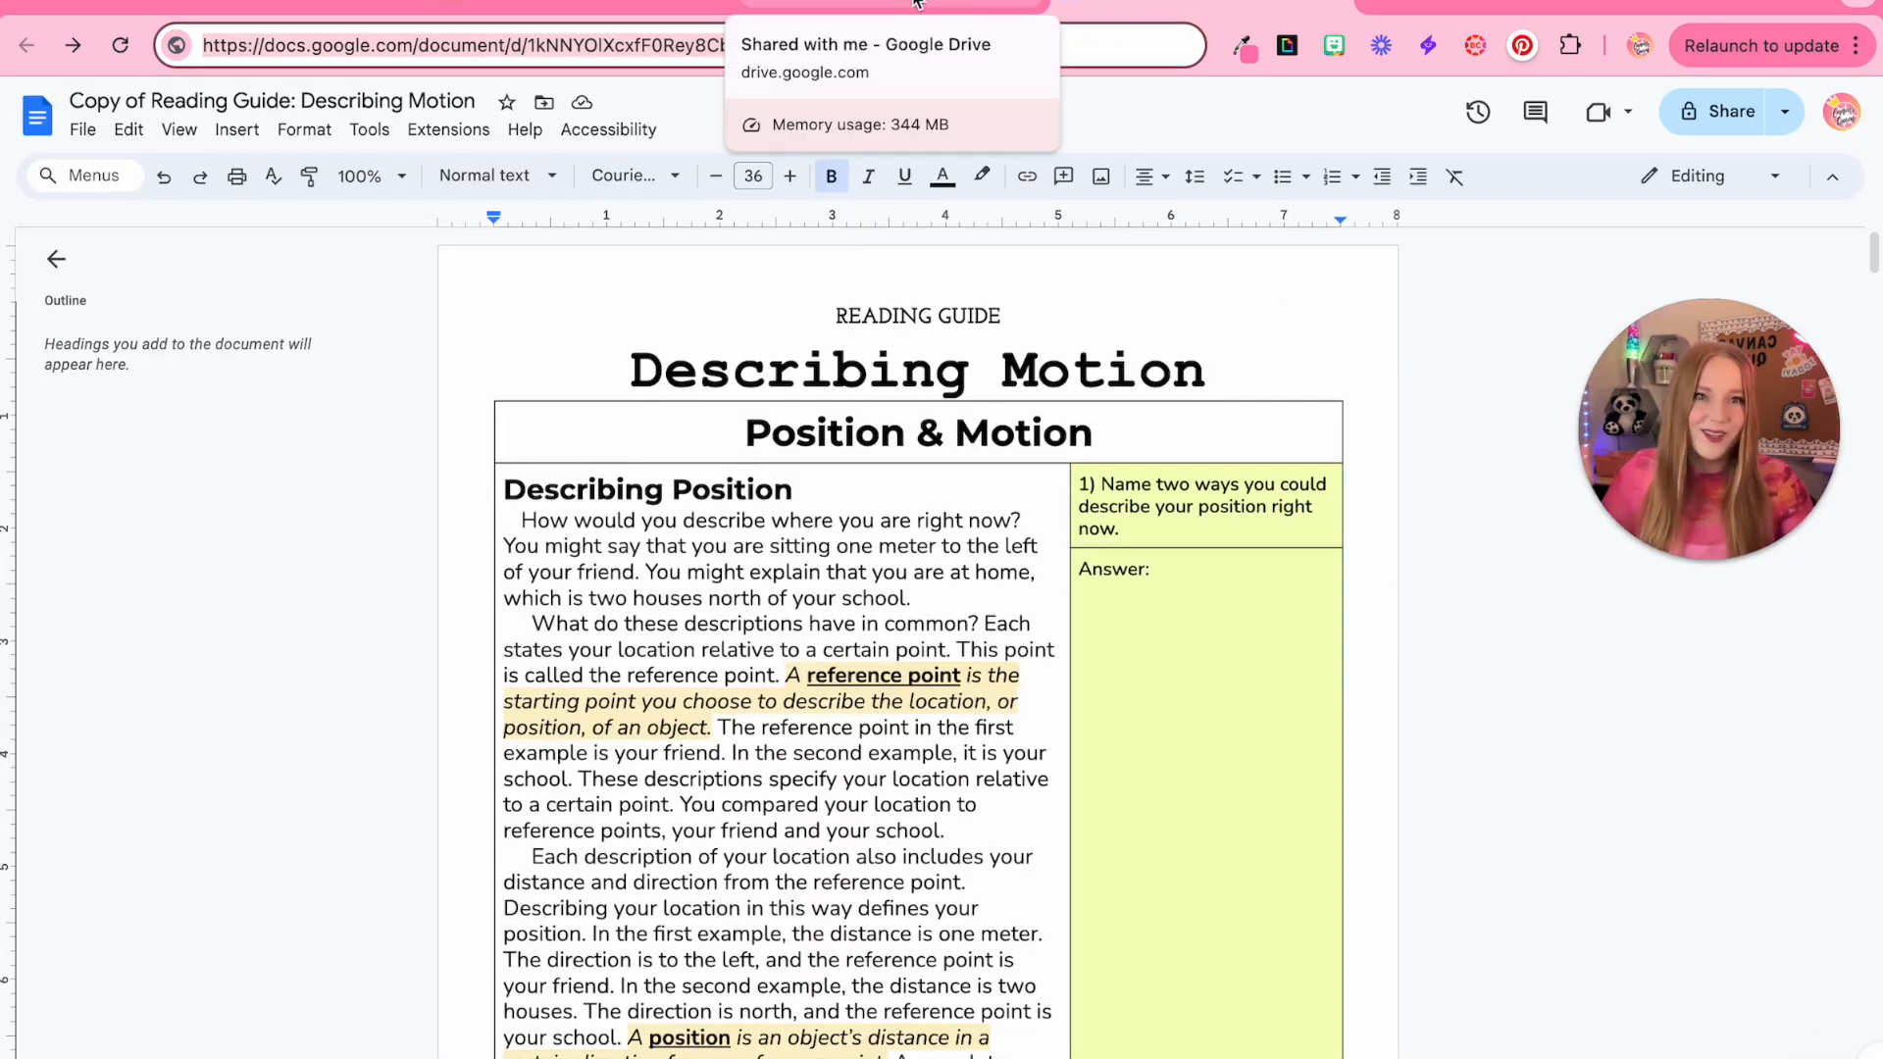
left_click(265, 4)
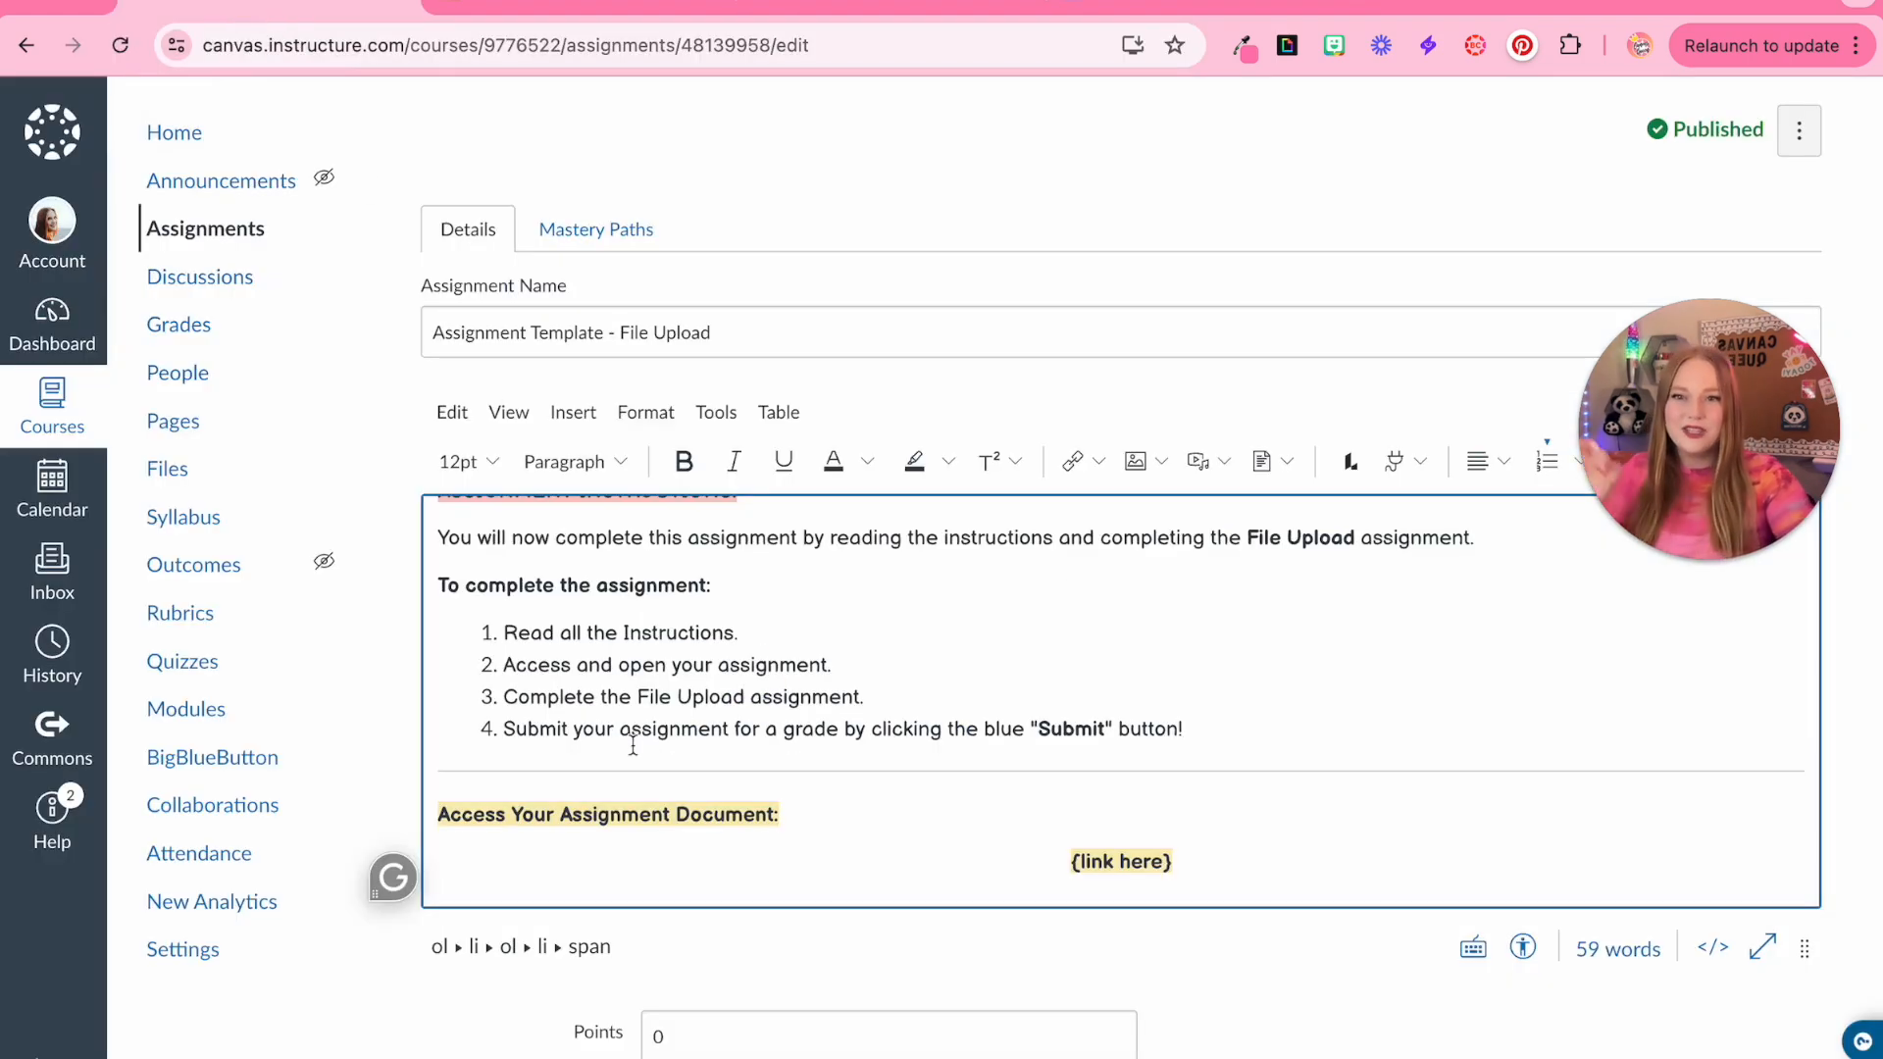
Replace the {link here} placeholder with the text 'Reading Guide - Describing Motion' and select it
scroll(1239, 771, "down", 3)
left_click_drag(1189, 626, 1023, 621)
key("BackSpace")
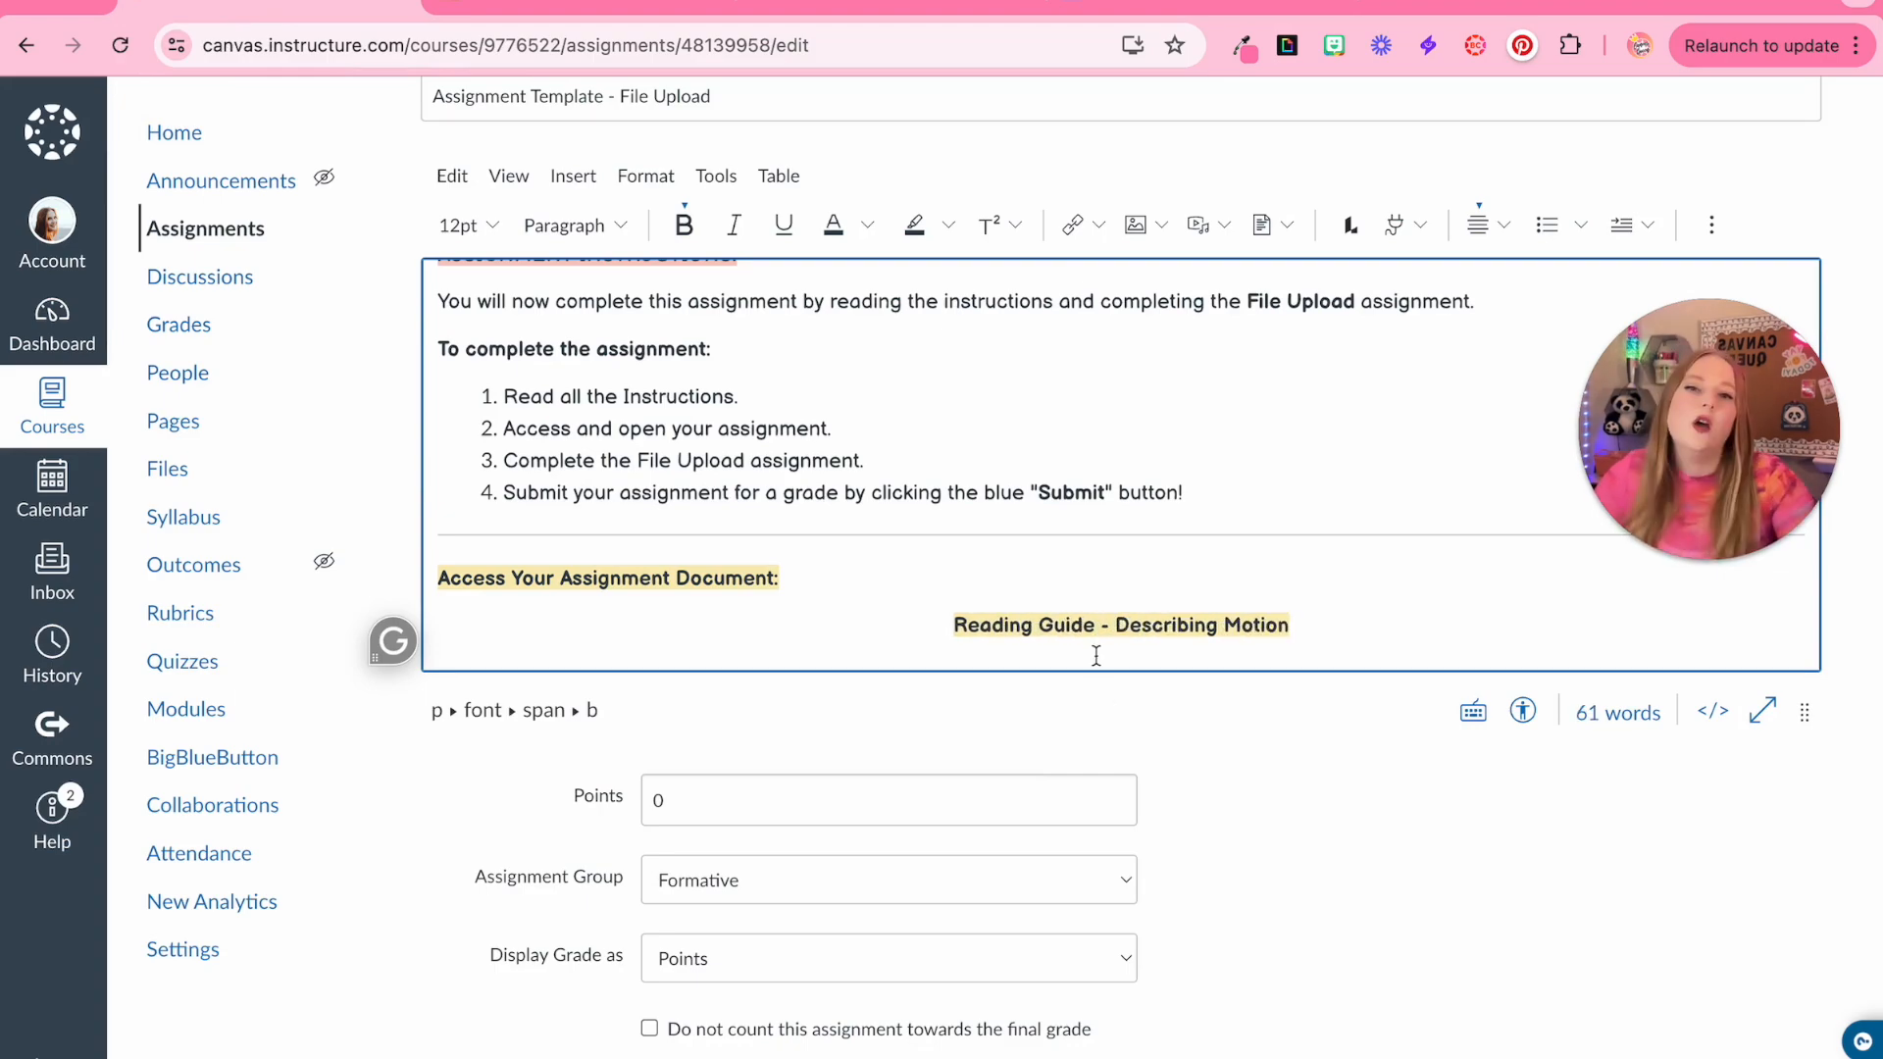
double_click(1092, 648)
triple_click(1092, 628)
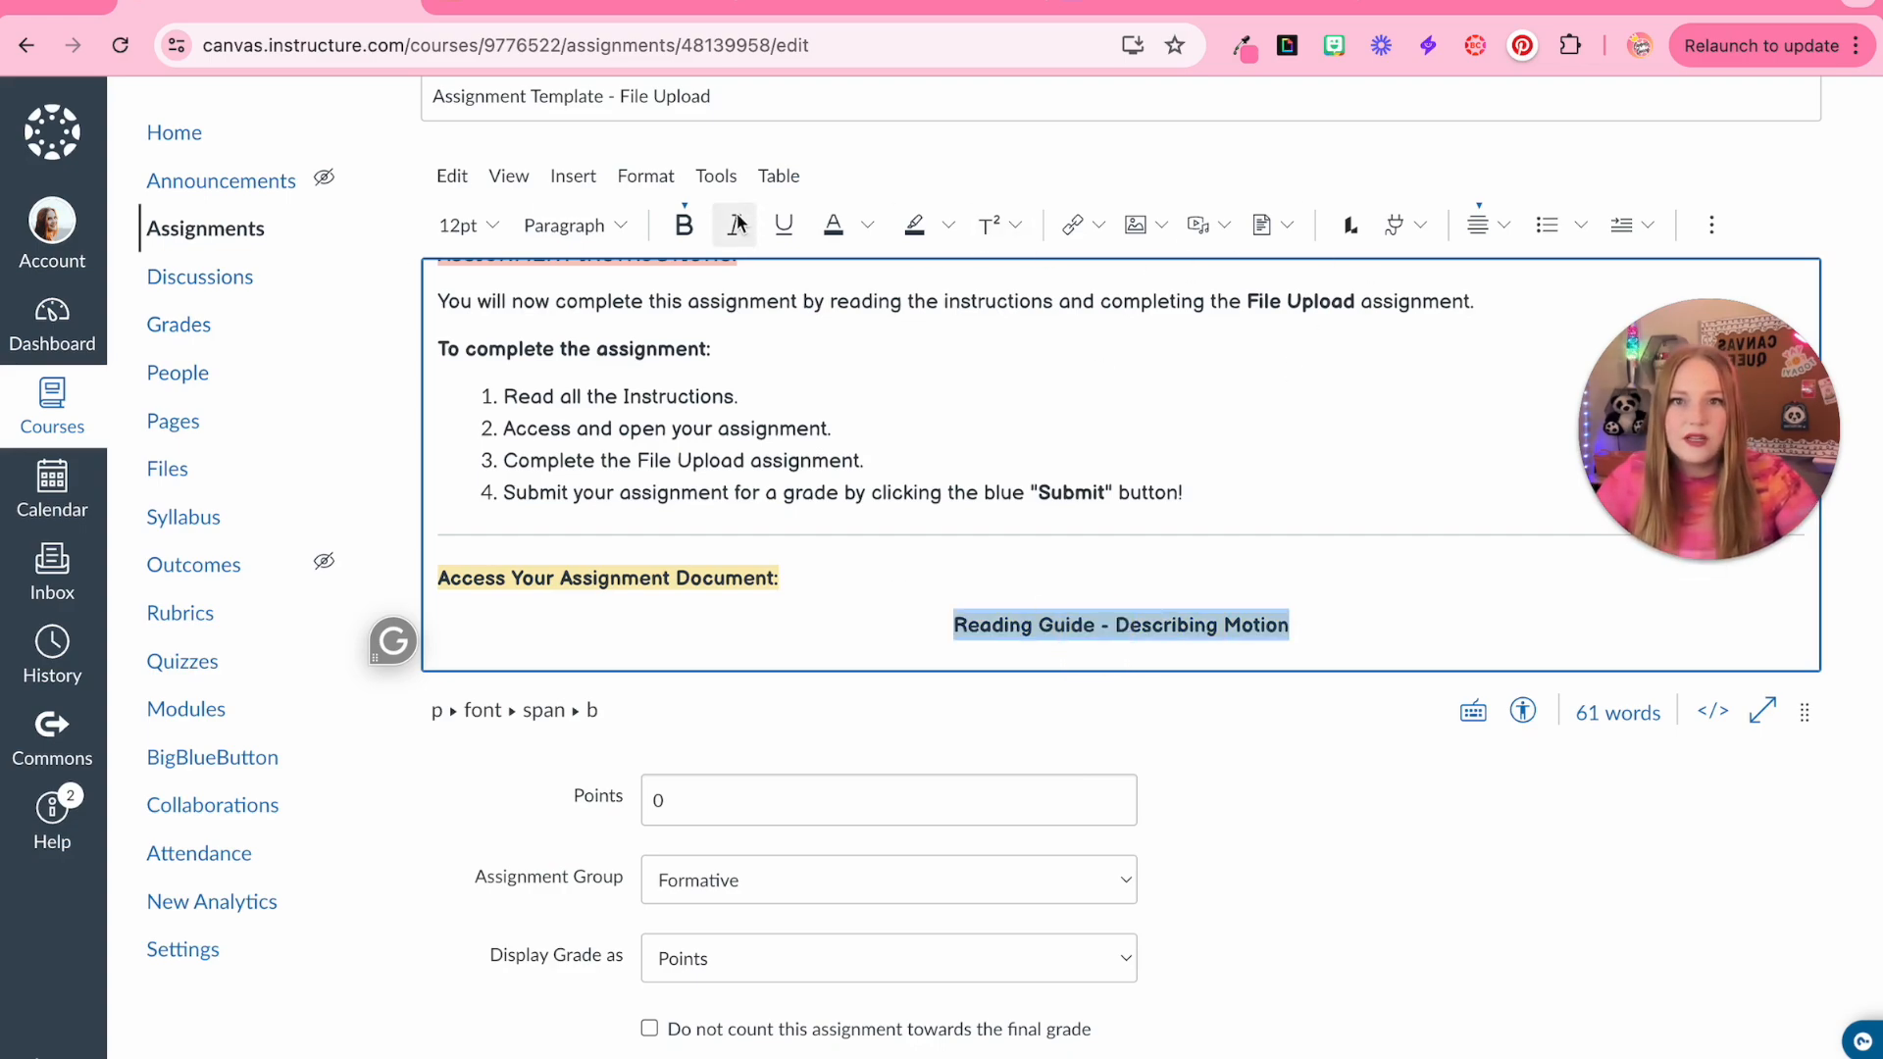
Link the selected text to the copied Google Doc copy URL
left_click(1097, 232)
left_click(1123, 274)
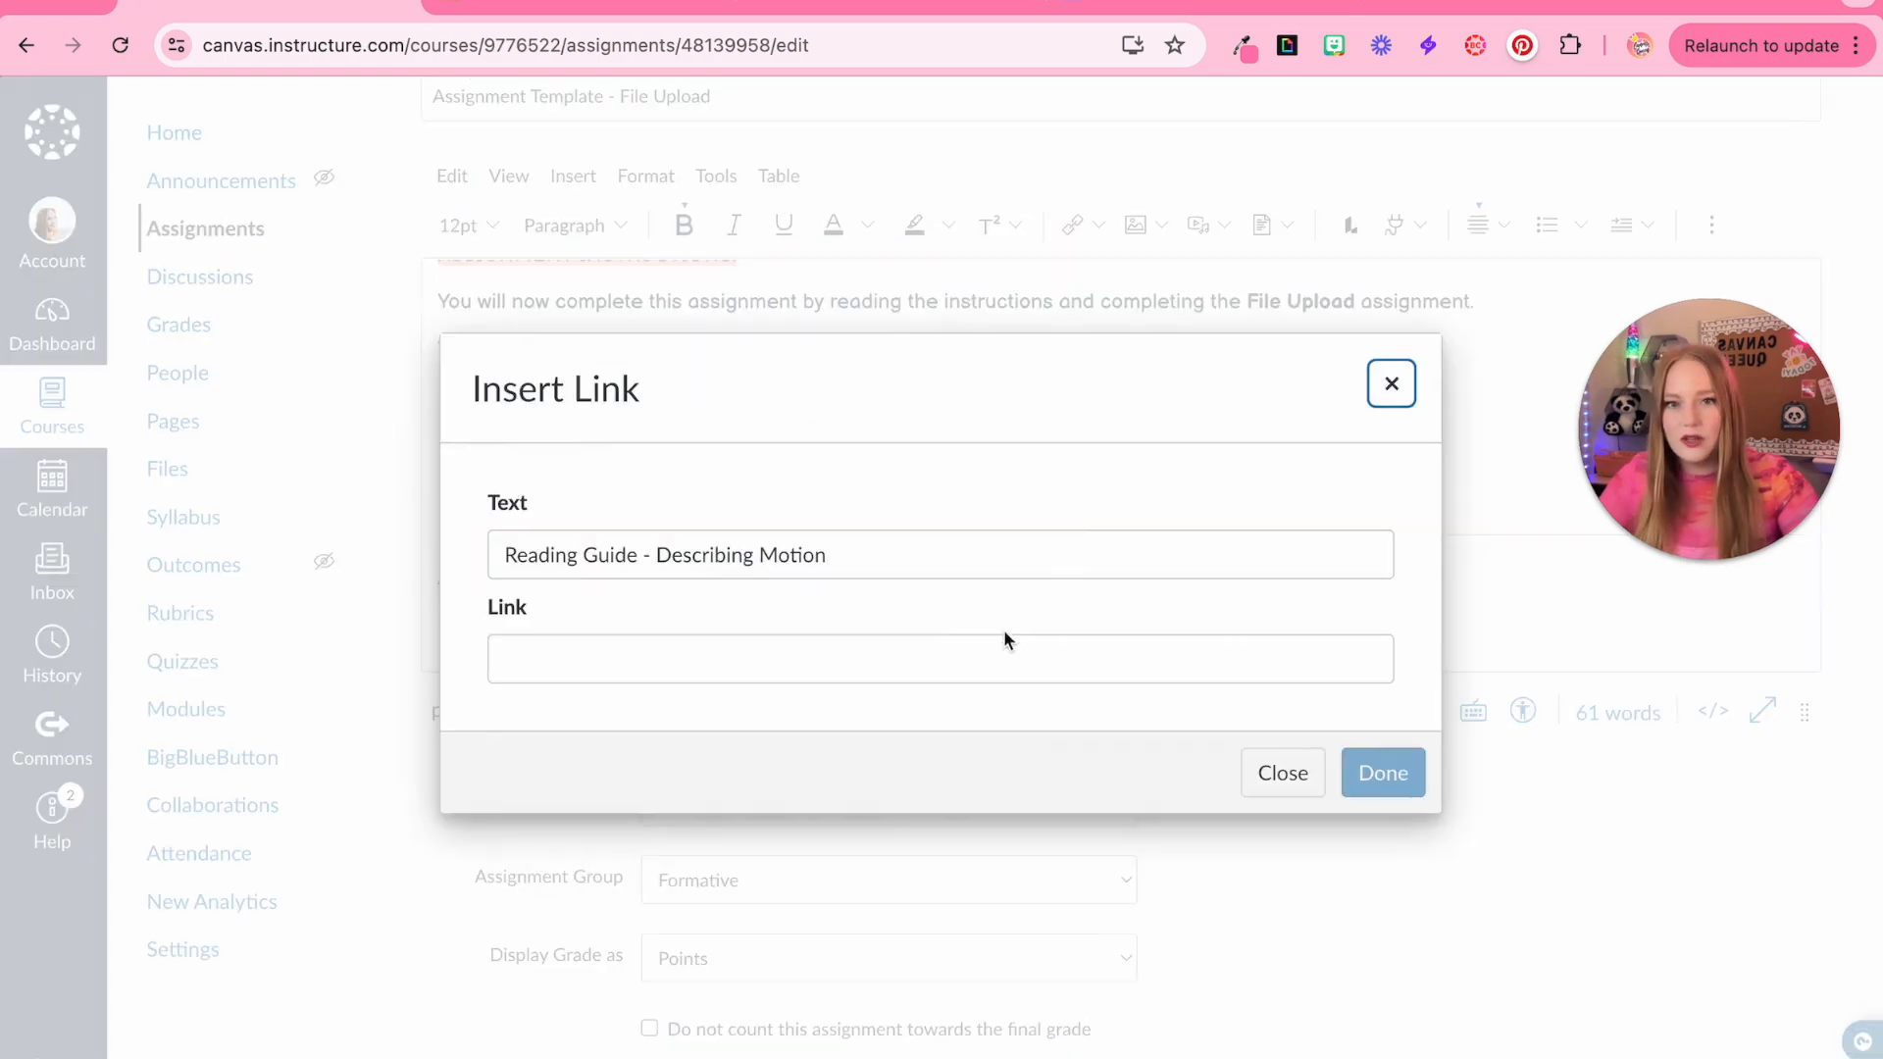
left_click(1002, 642)
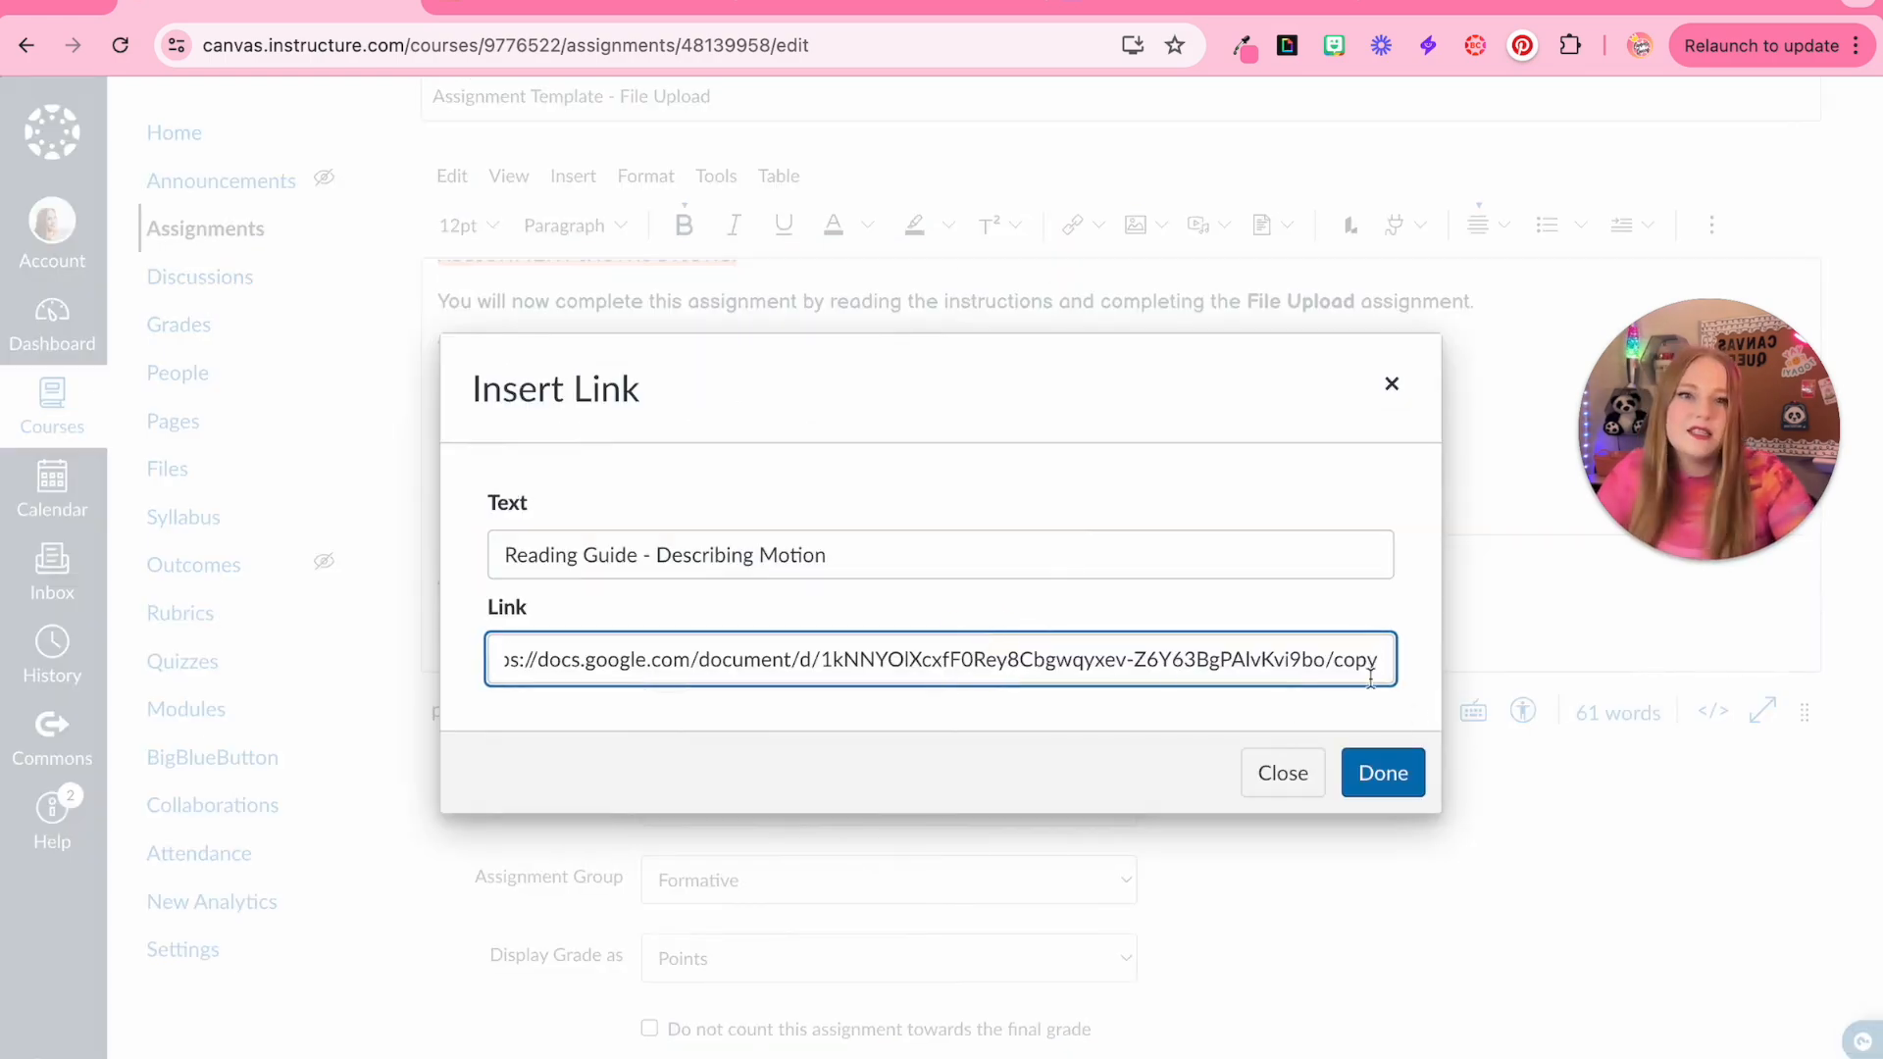
left_click(1383, 773)
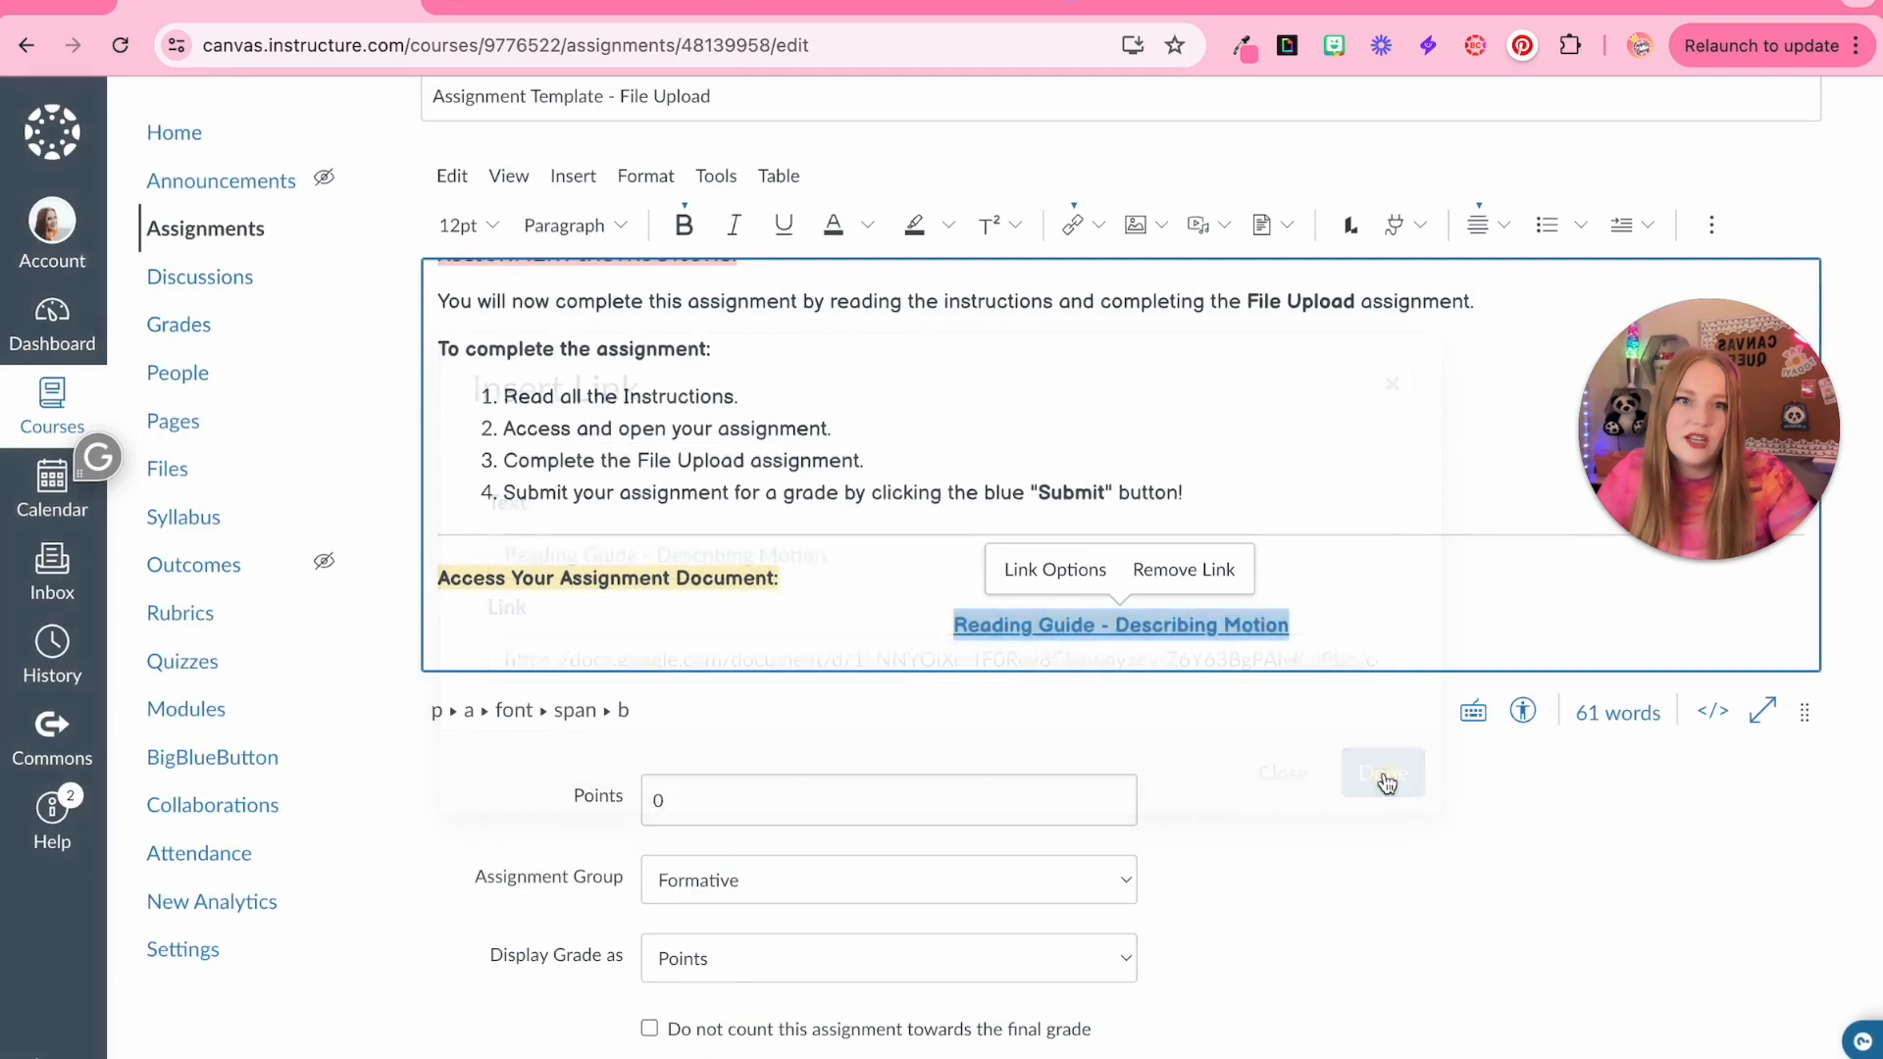
Save the assignment and reopen it for editing
scroll(1383, 770, "down", 15)
left_click(1781, 952)
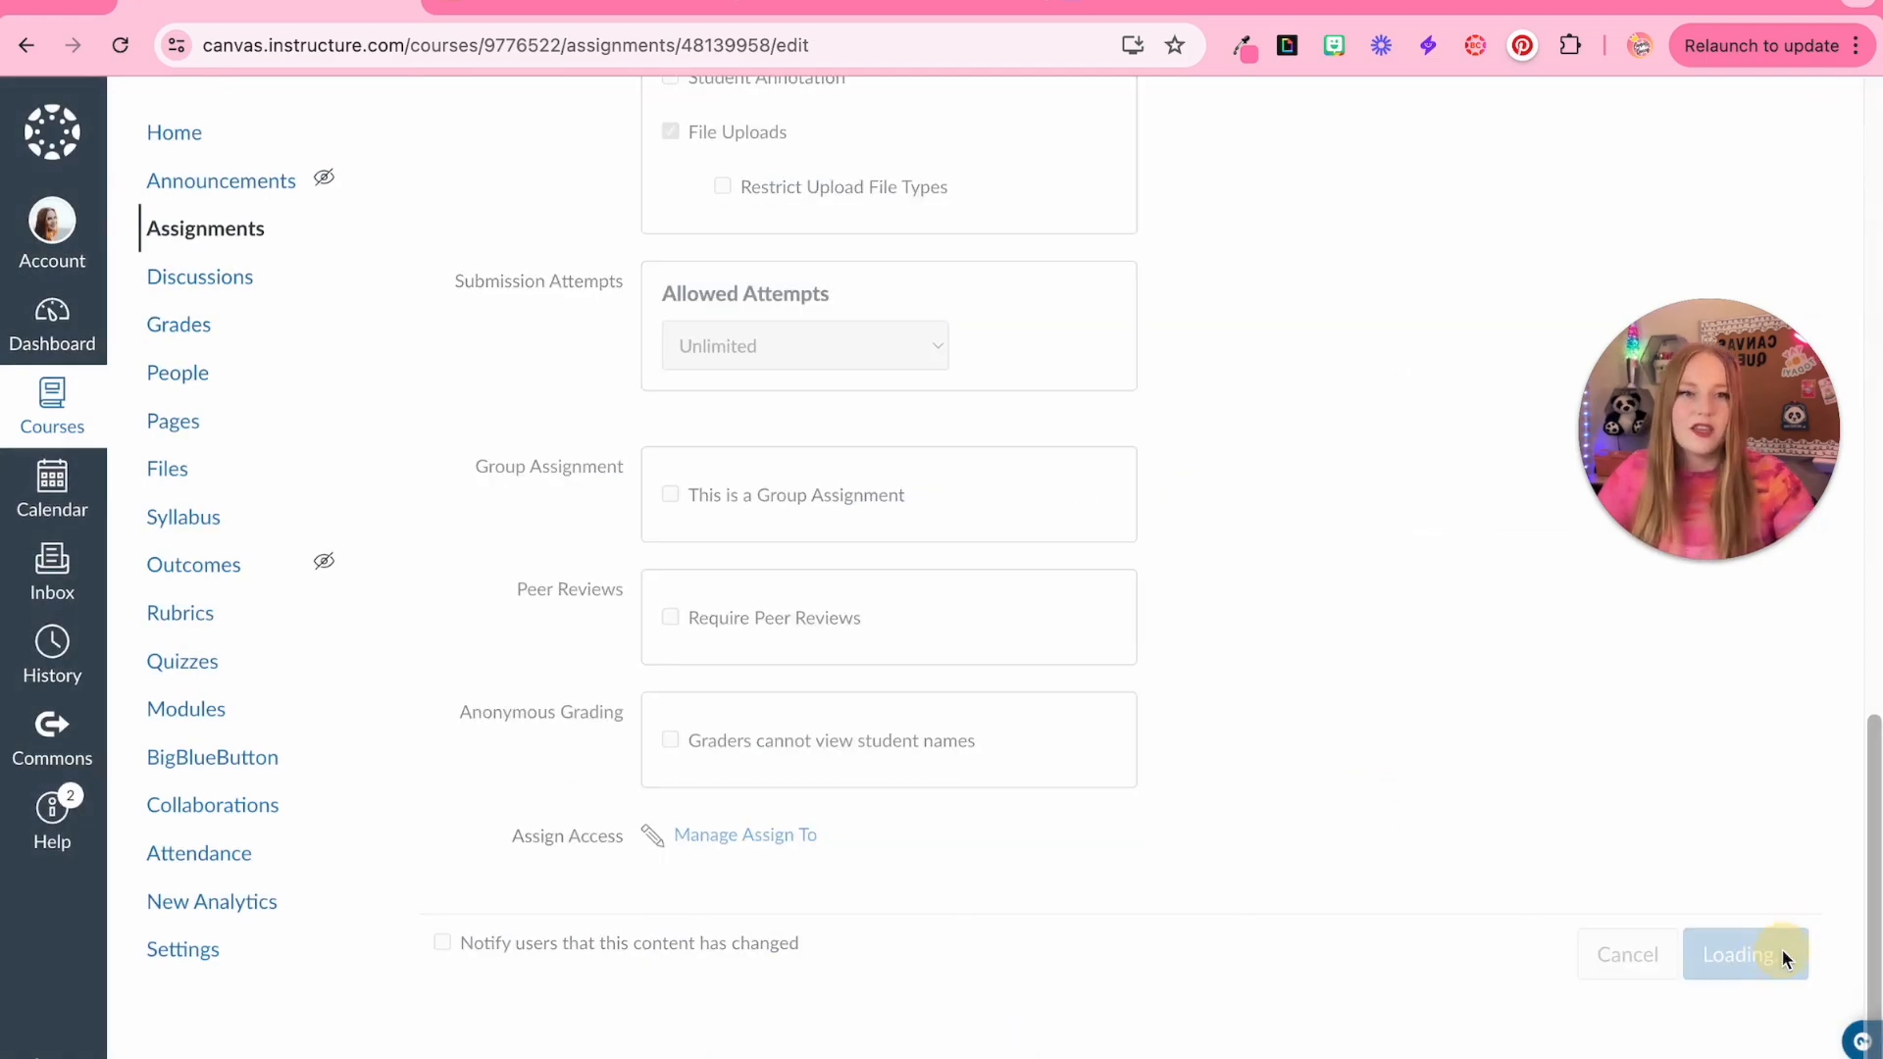
left_click(936, 894)
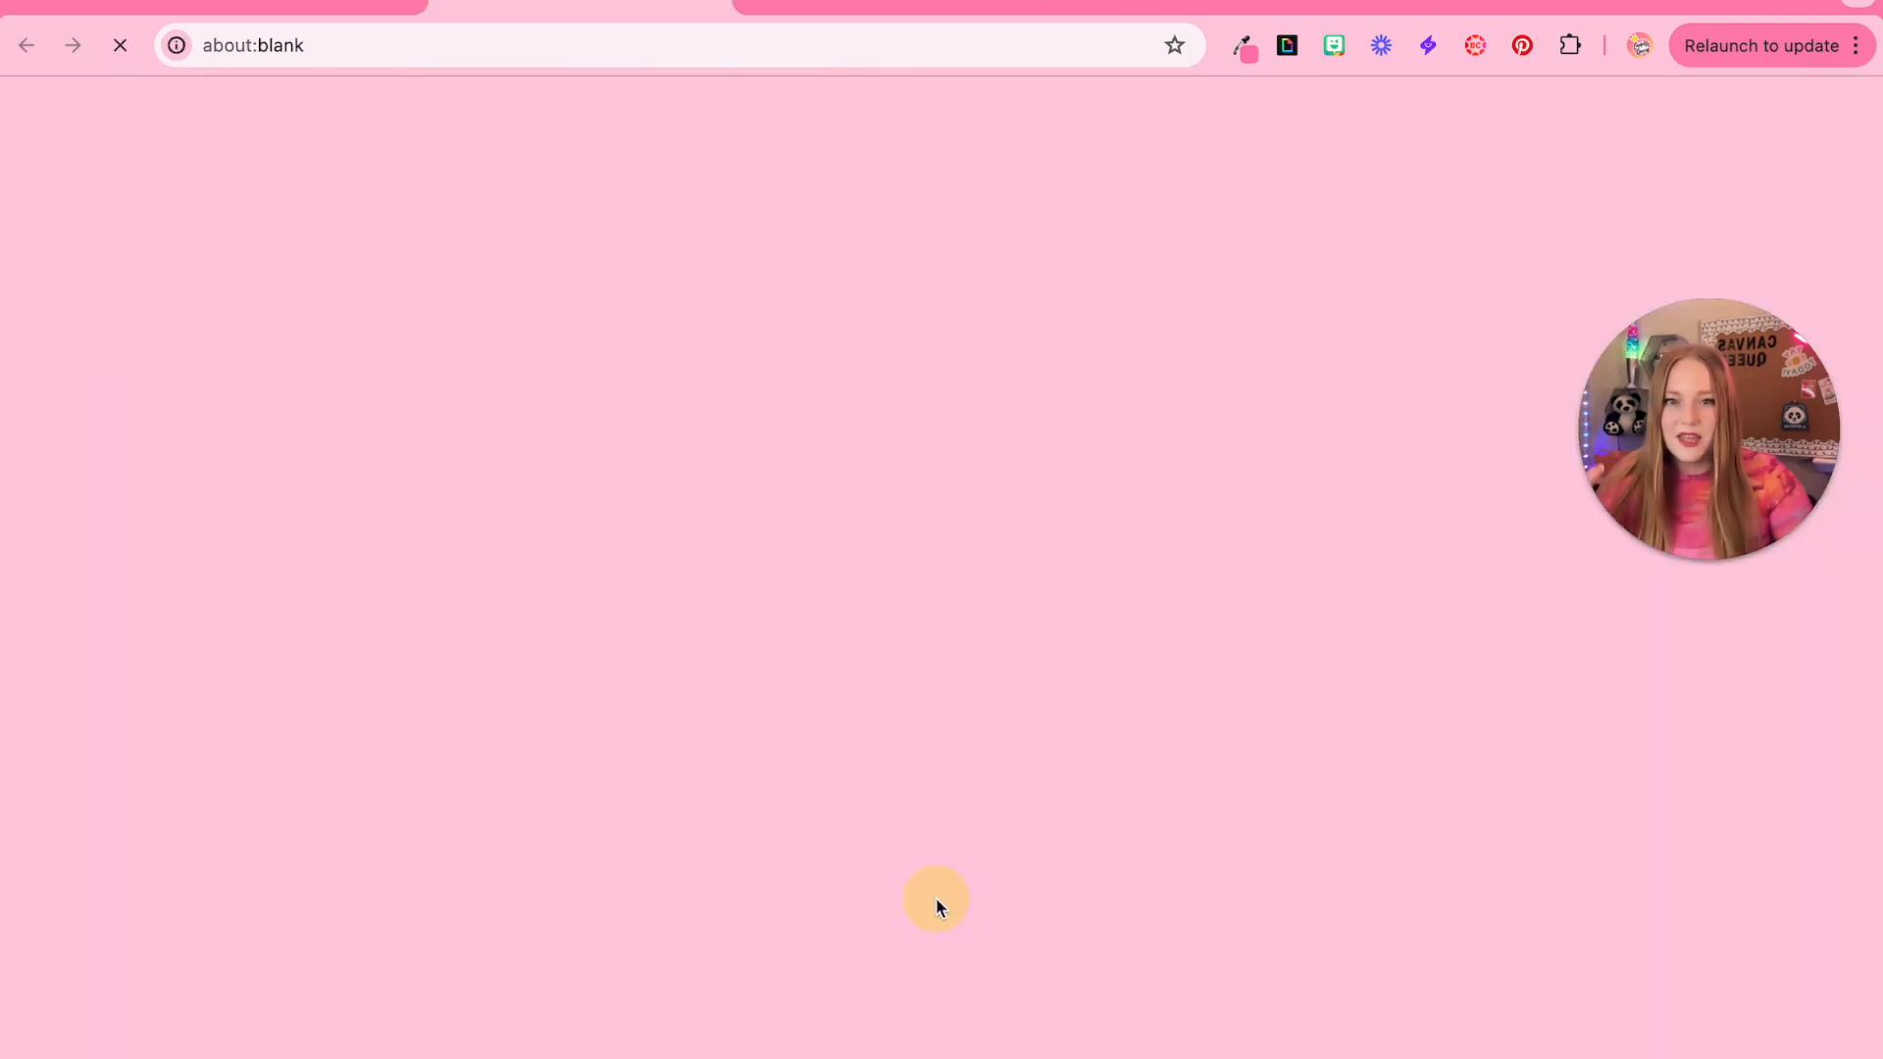
left_click(614, 506)
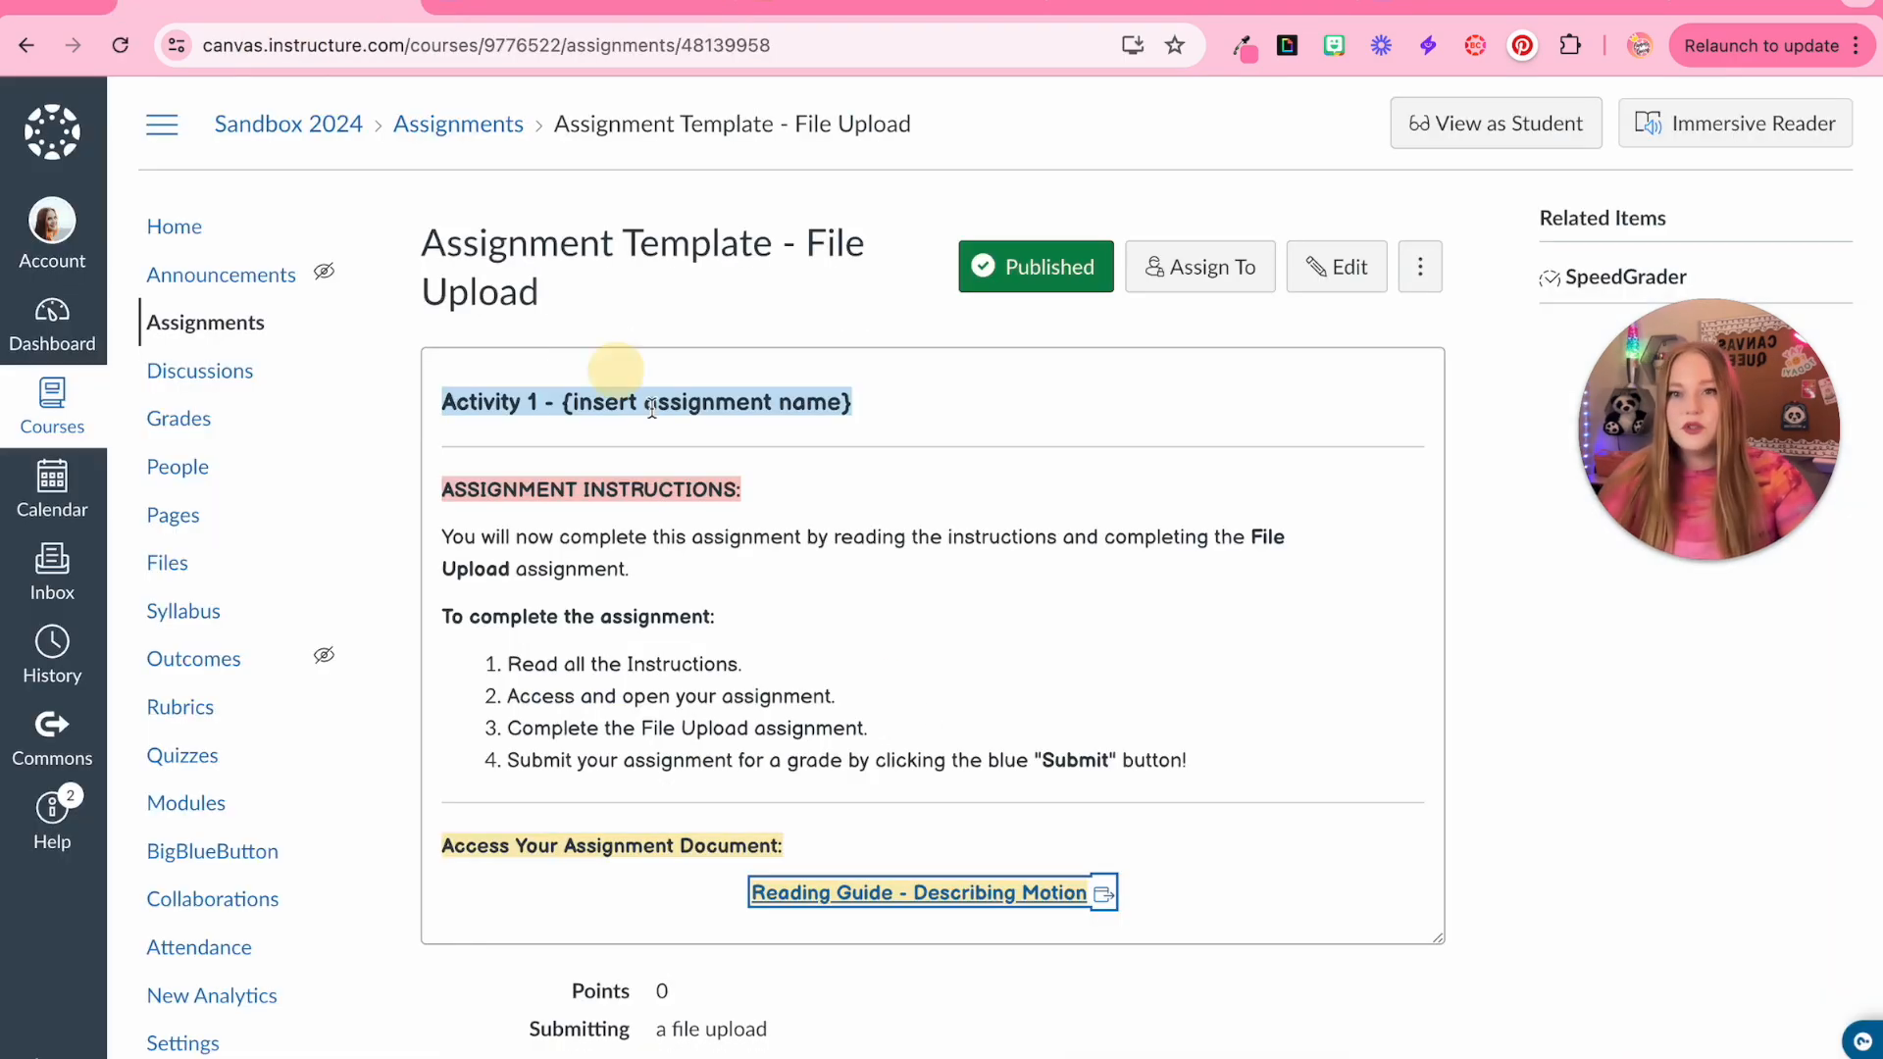
left_click(1333, 264)
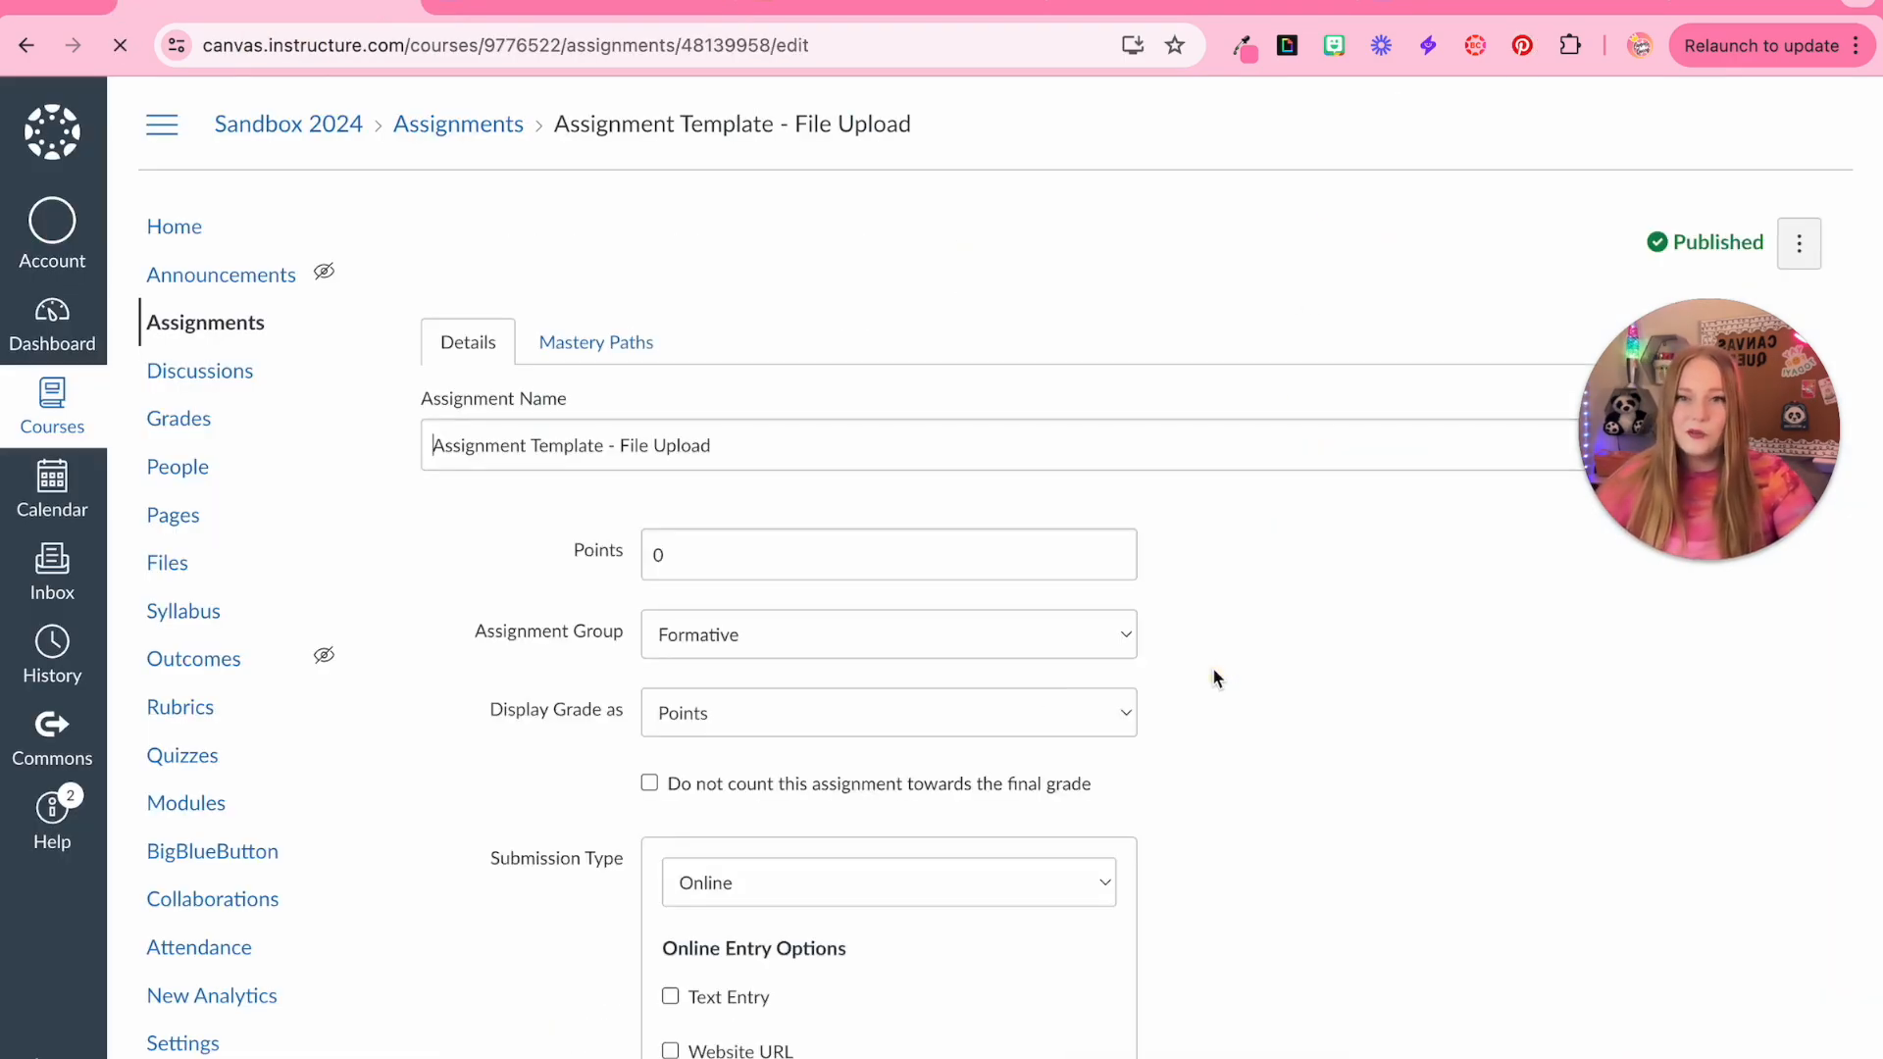
Add four sub-steps under step 3 for copying the linked Document, filling it in, saving it as a PDF and uploading it
scroll(466, 814, "down", 2)
left_click(890, 807)
key("Return")
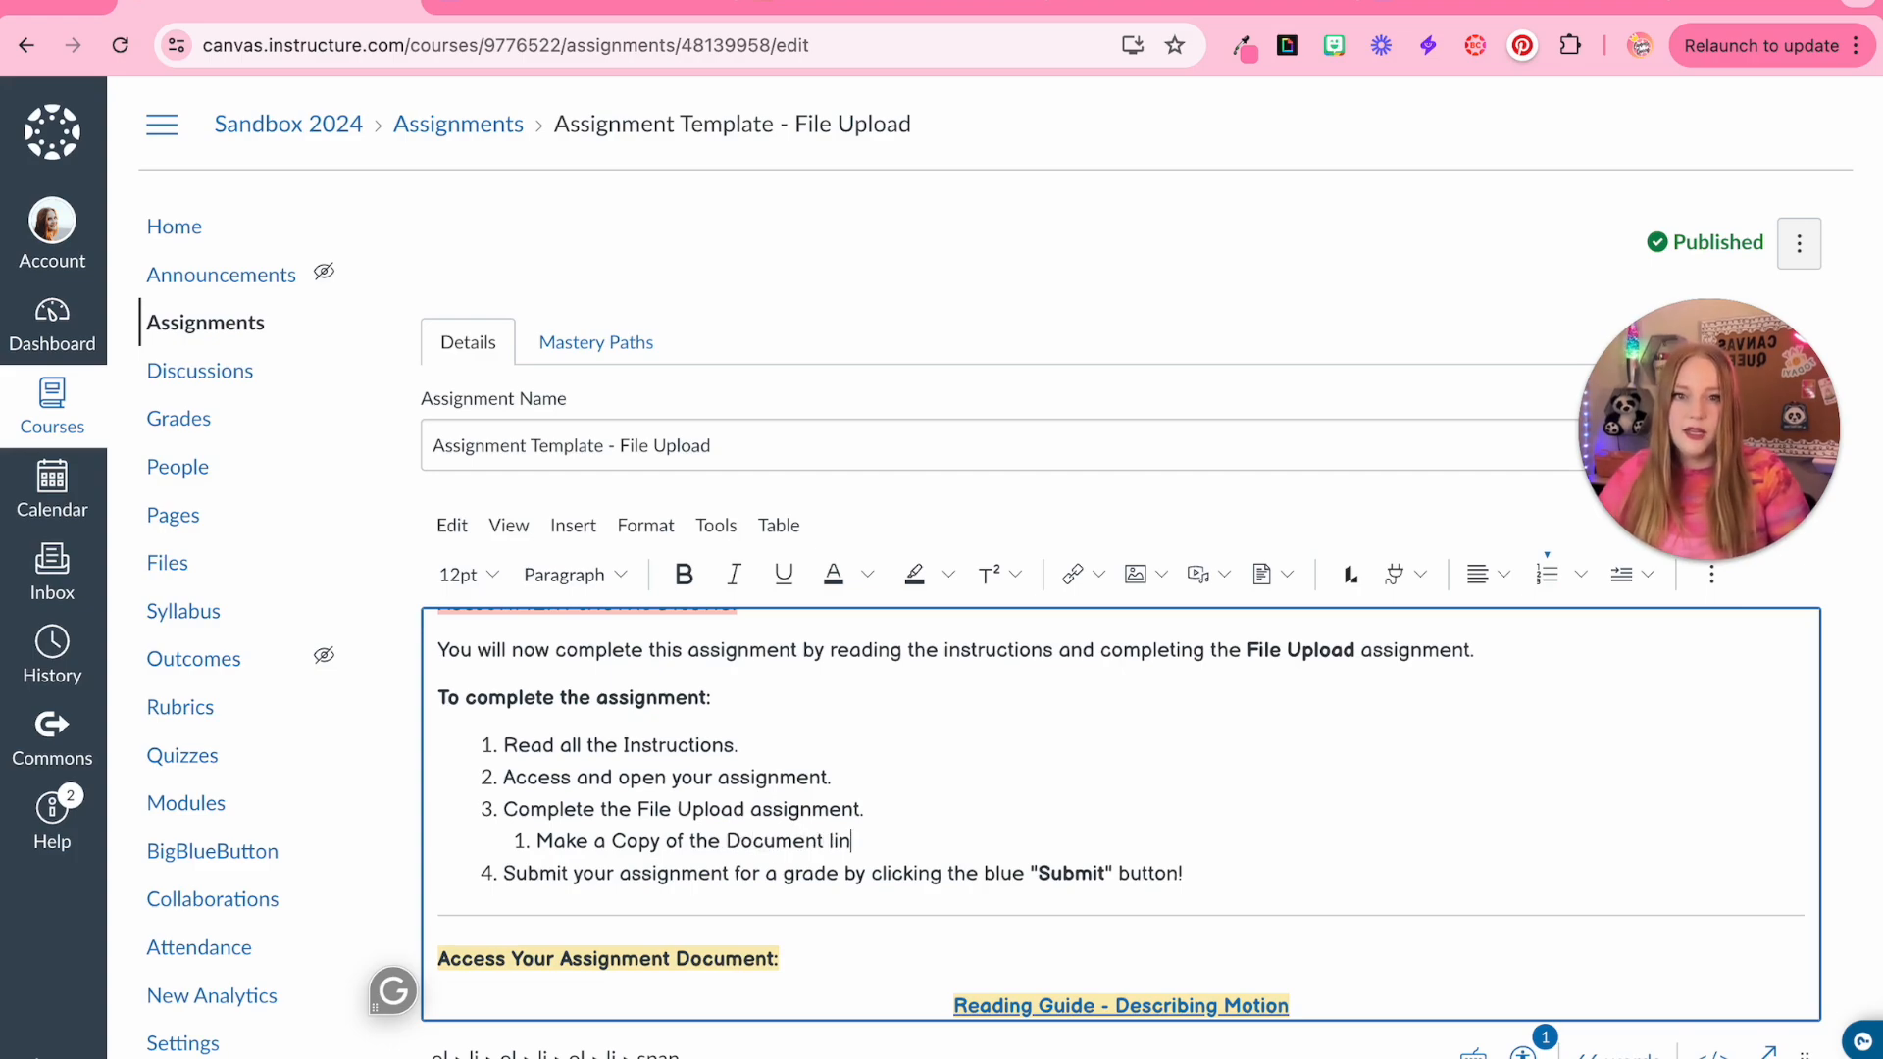
key("Return")
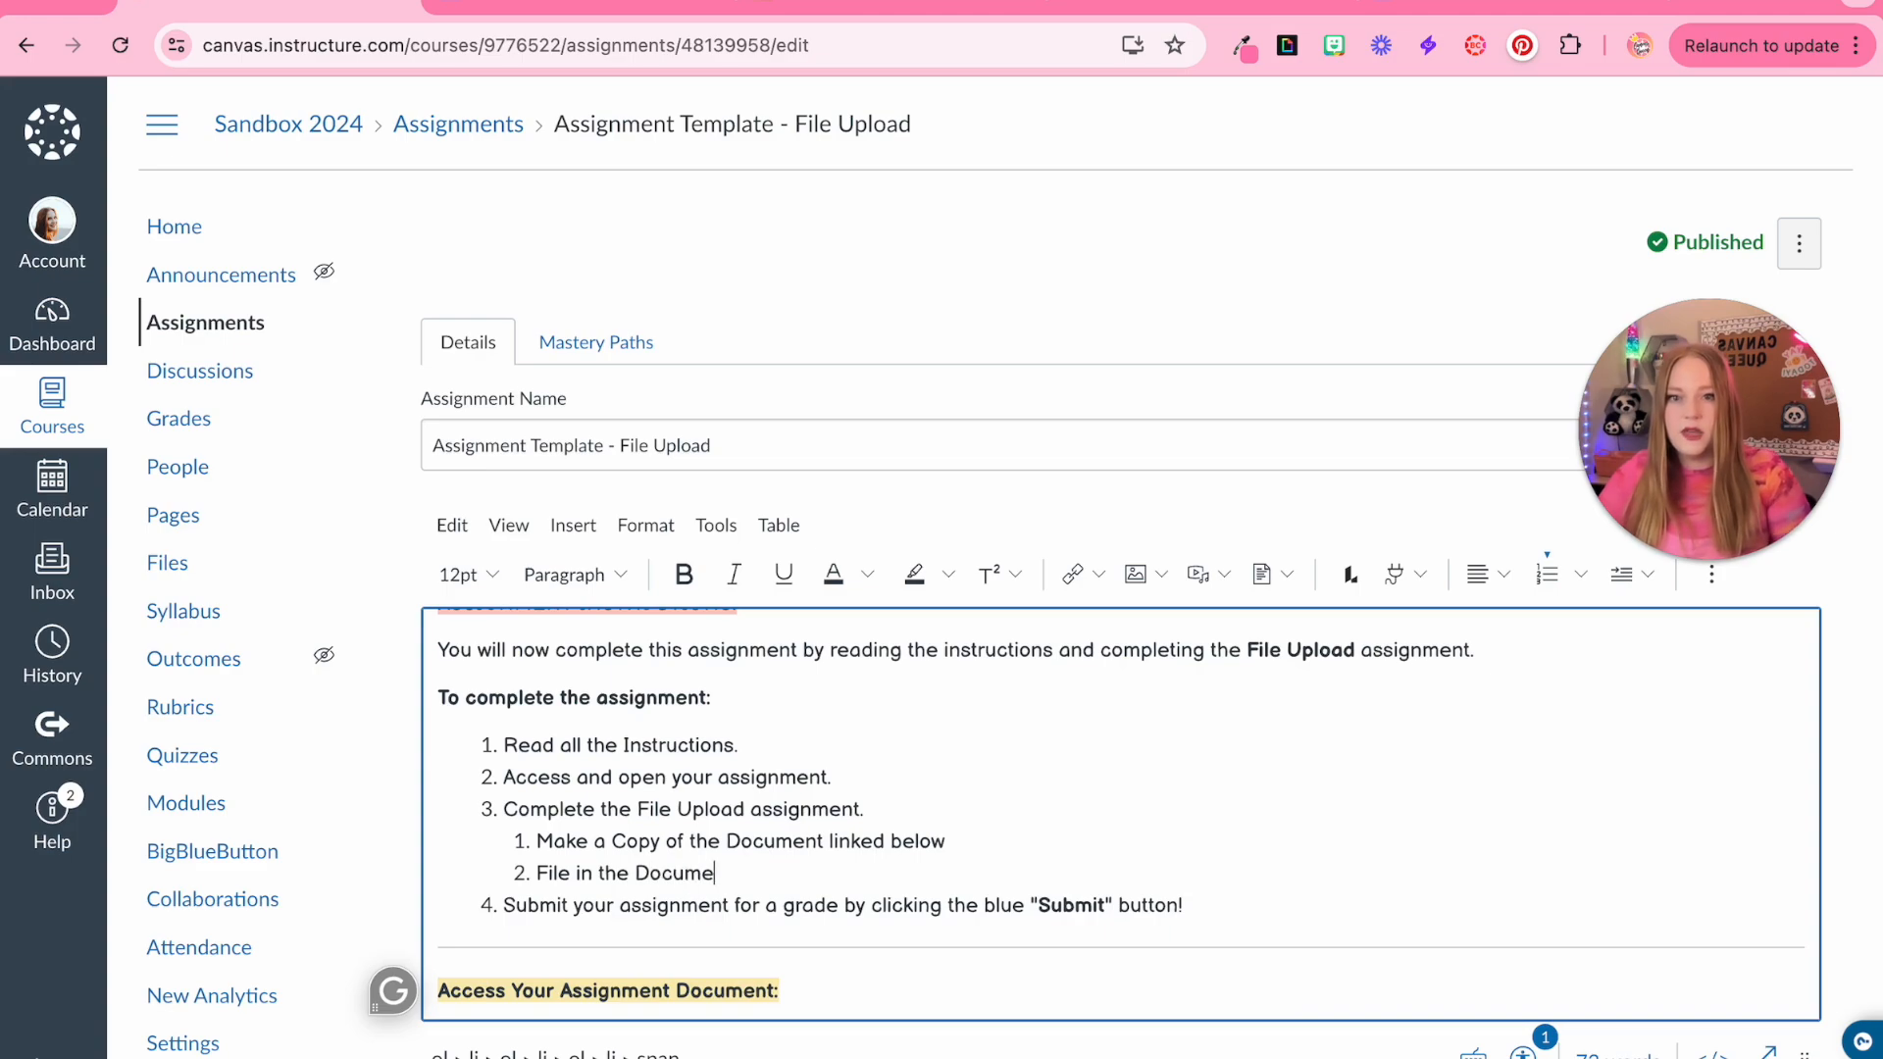
type("File in the Document with all your answers")
key("Return")
type("Save the Document to your computer as a")
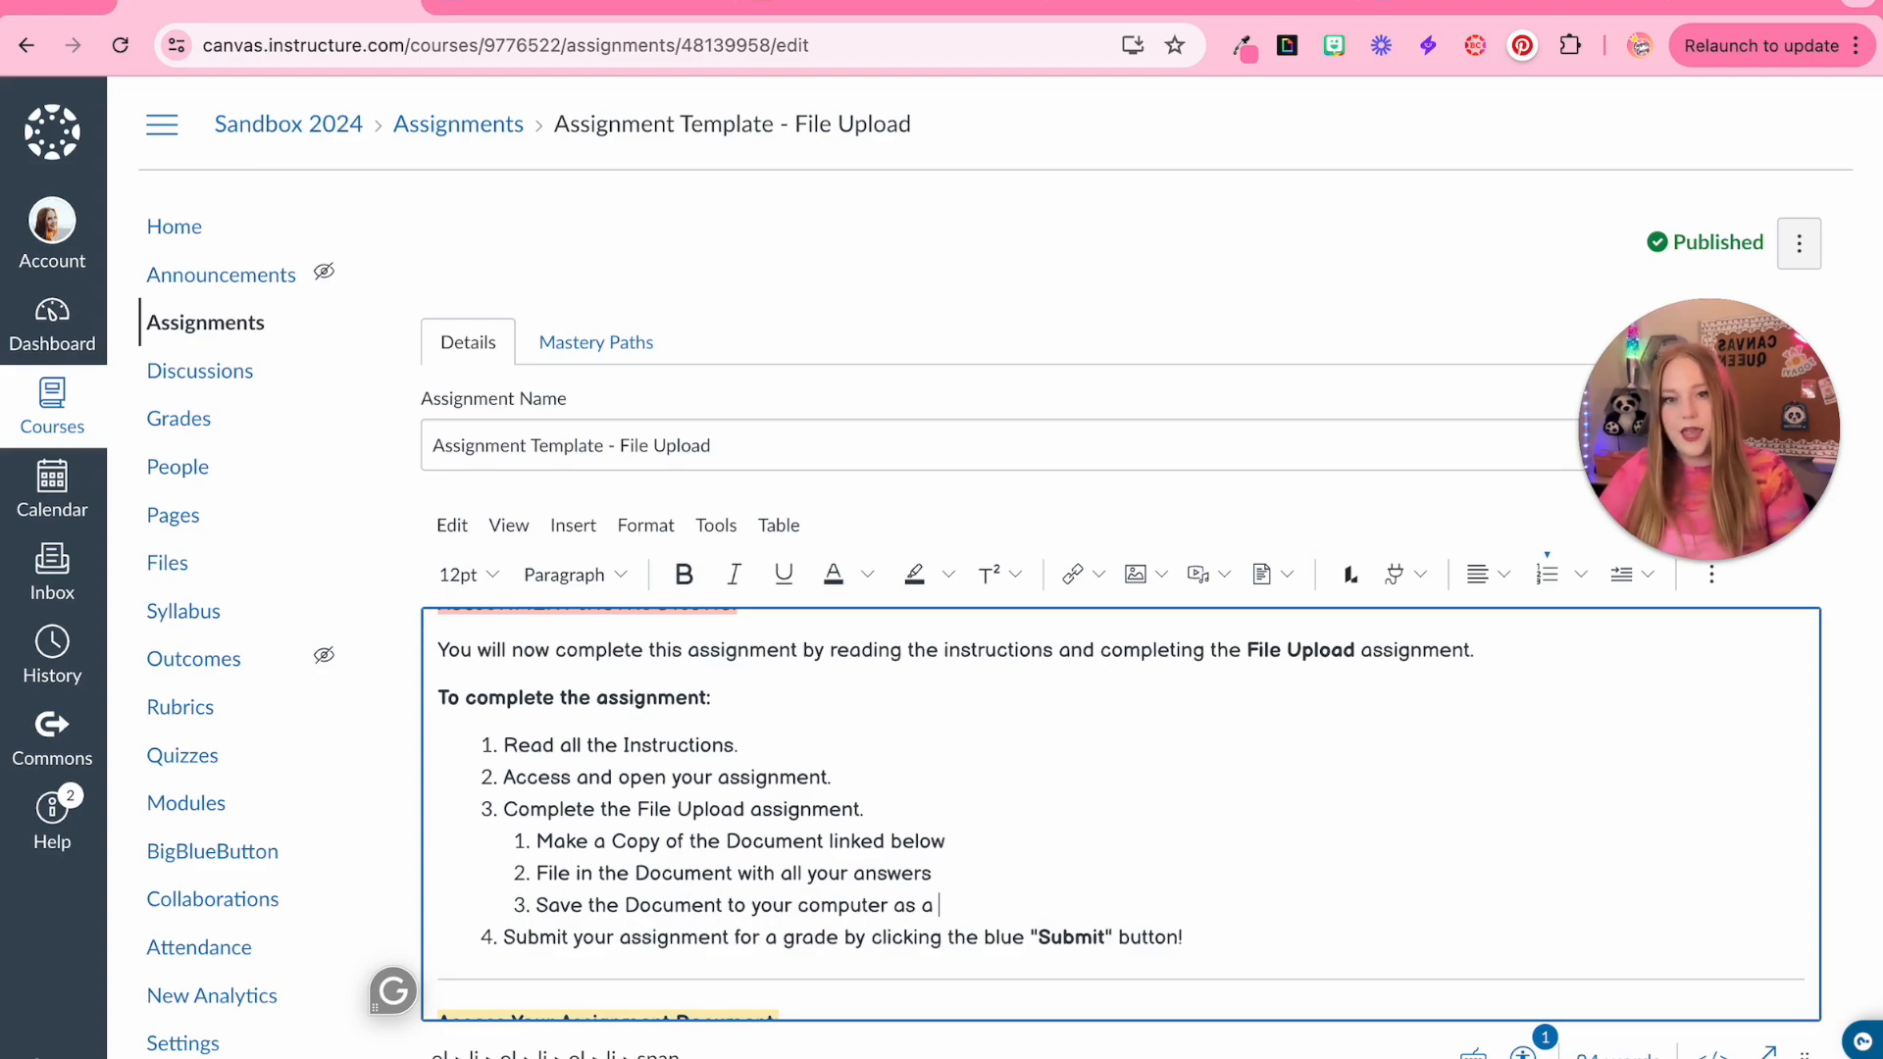
type(" PDF")
key("Return")
type("Upload to this Assignment")
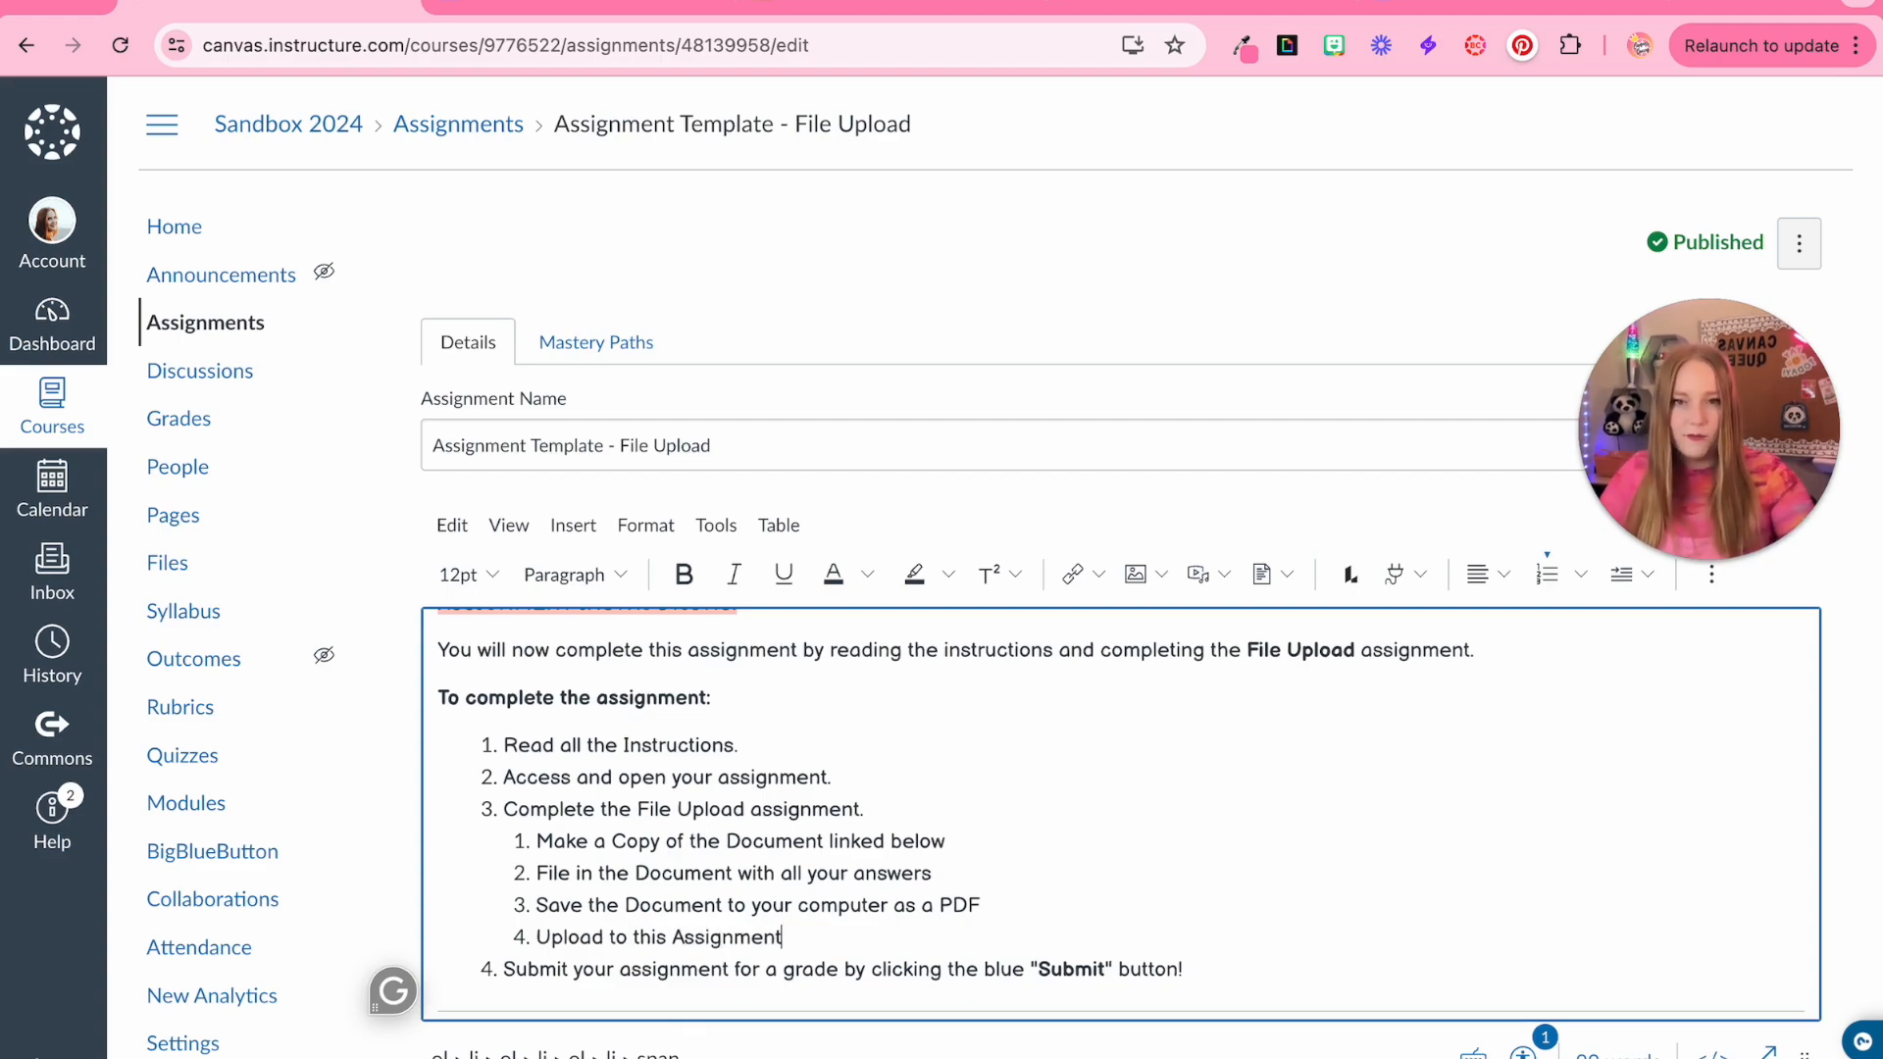
Change the four sub-steps under step 3 into a bulleted list
scroll(883, 927, "down", 1)
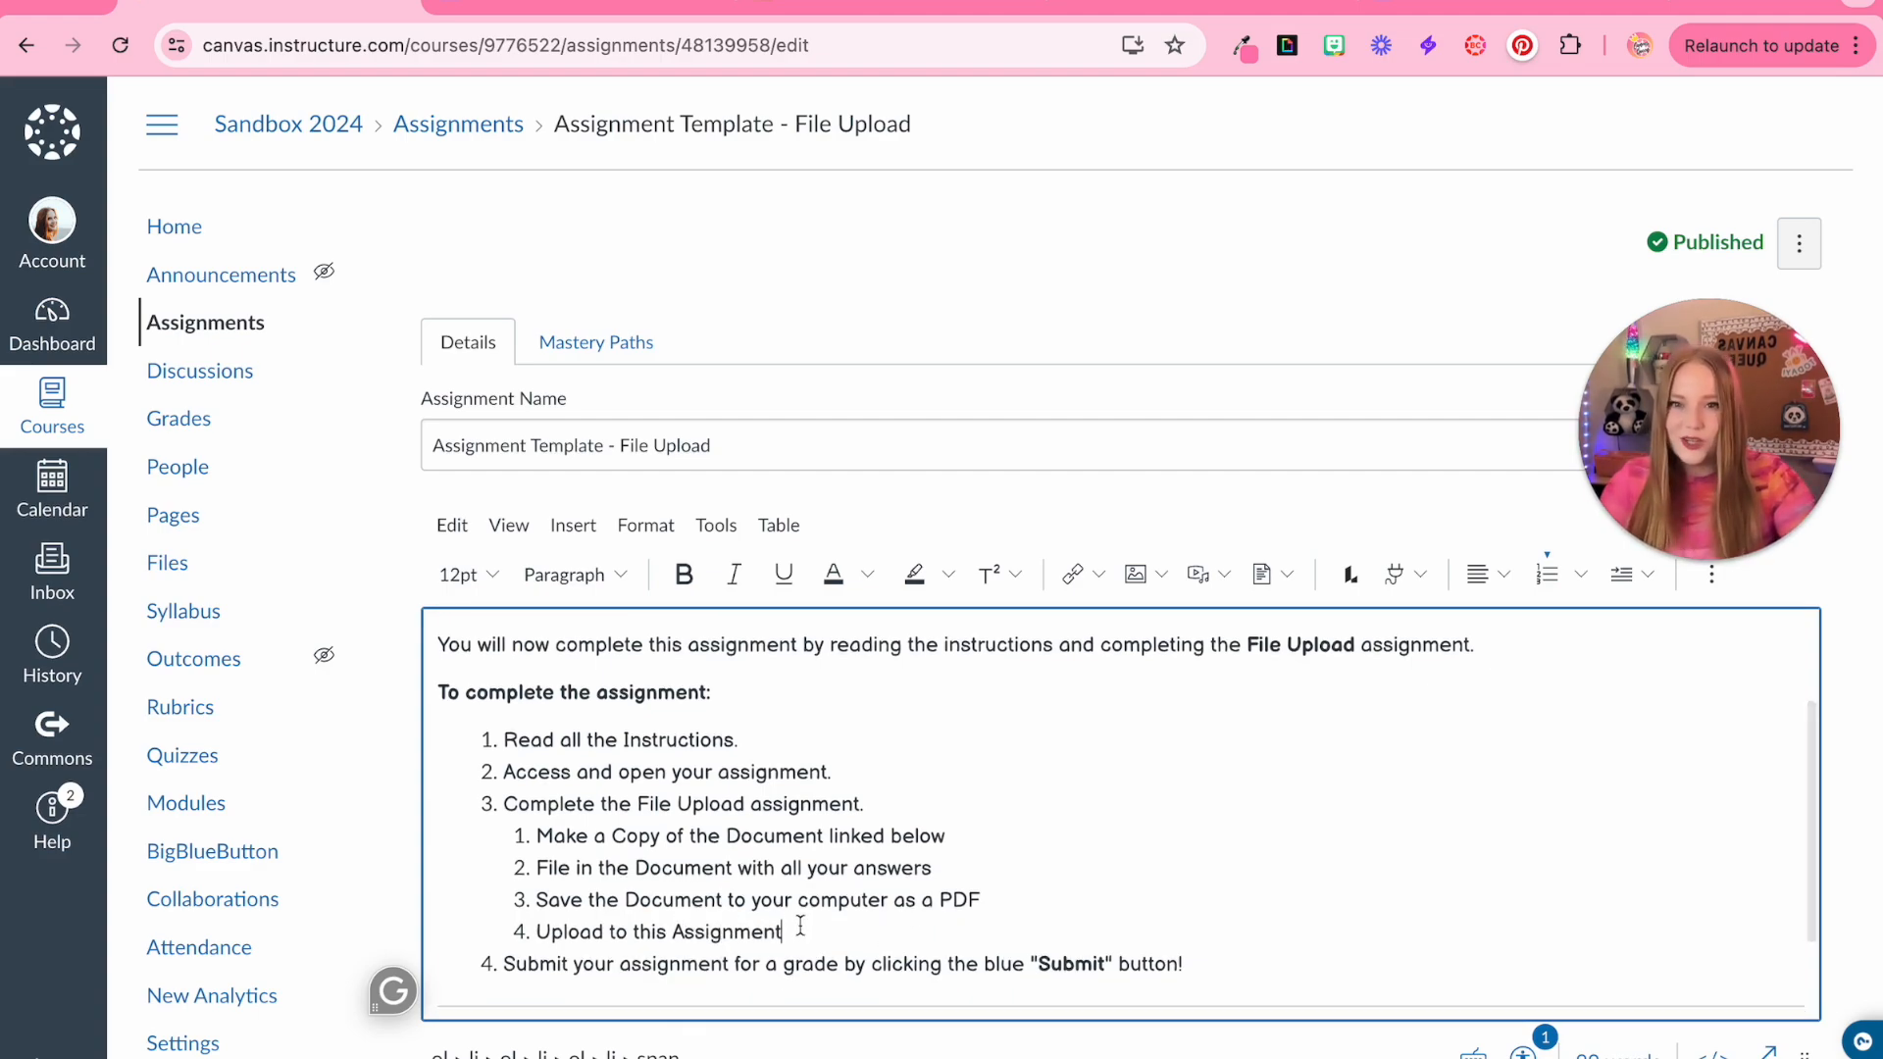
left_click_drag(800, 926, 537, 834)
left_click(1597, 578)
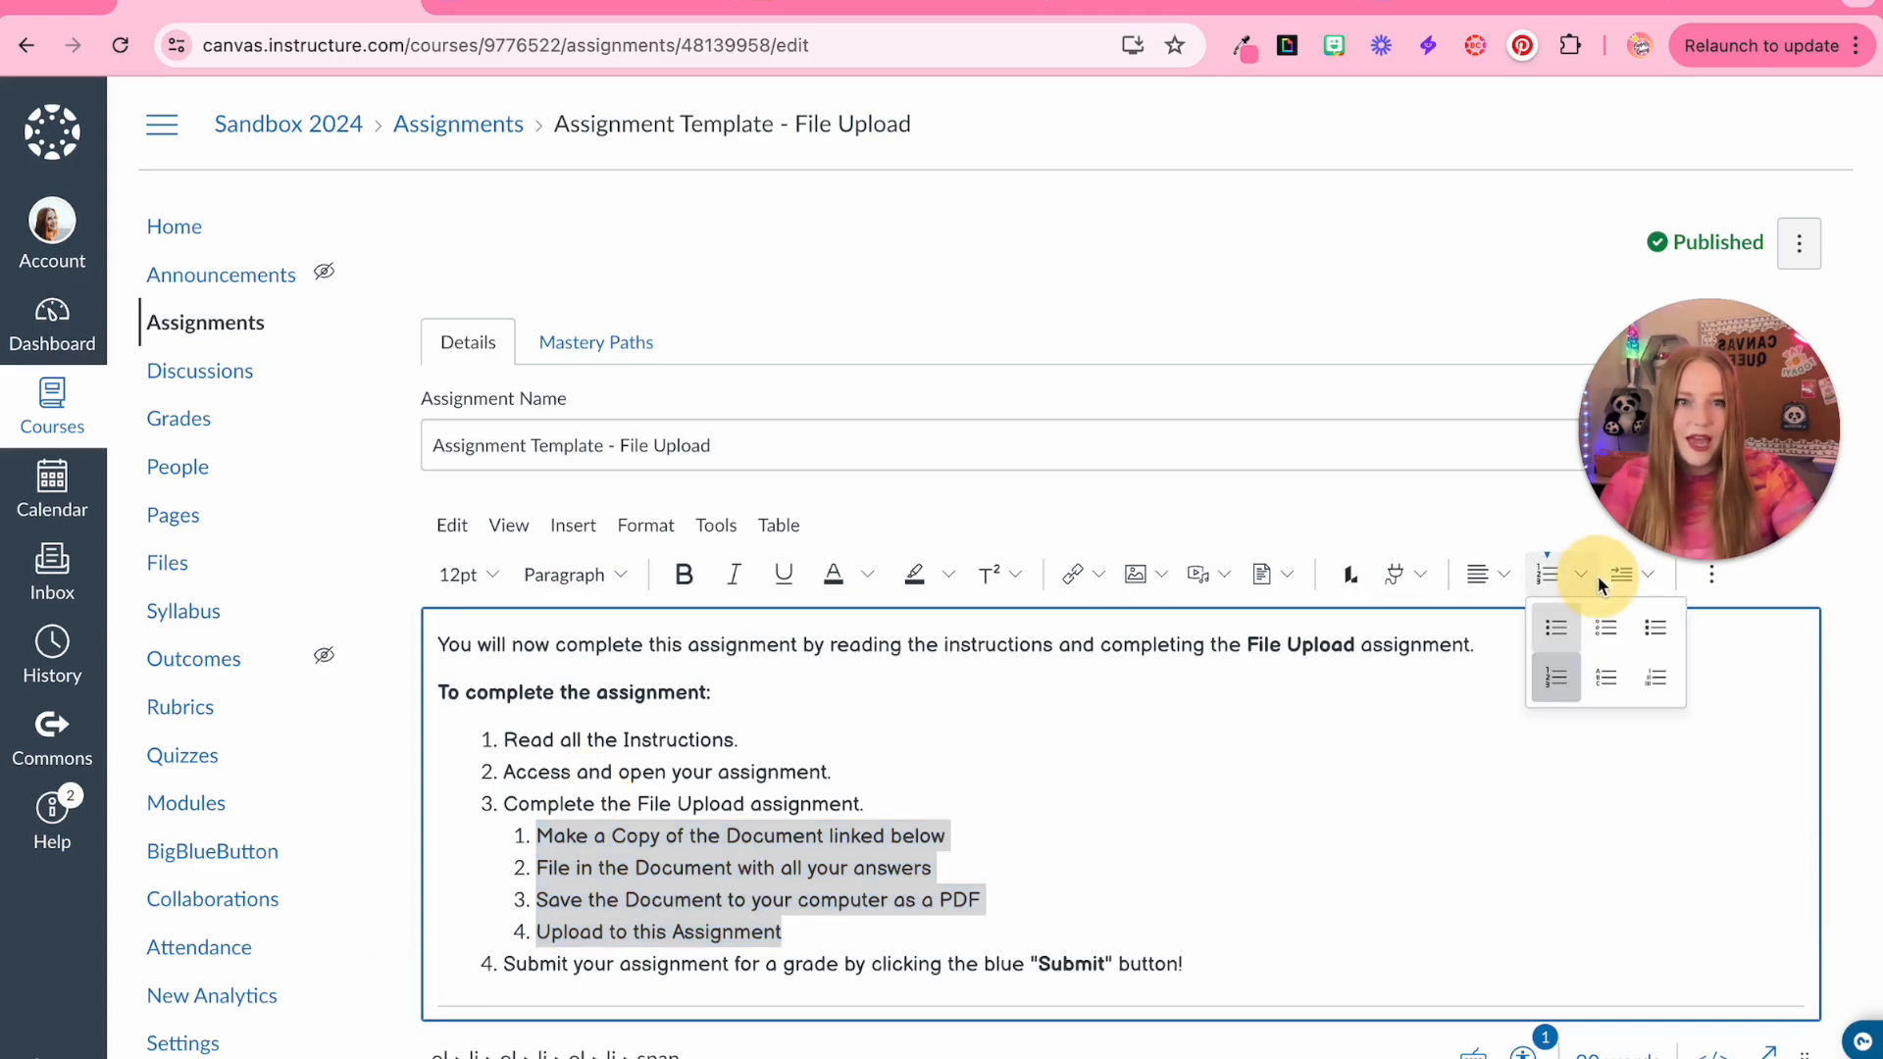
left_click(1556, 628)
left_click(1312, 891)
Save the File Upload assignment
scroll(1312, 892, "down", 5)
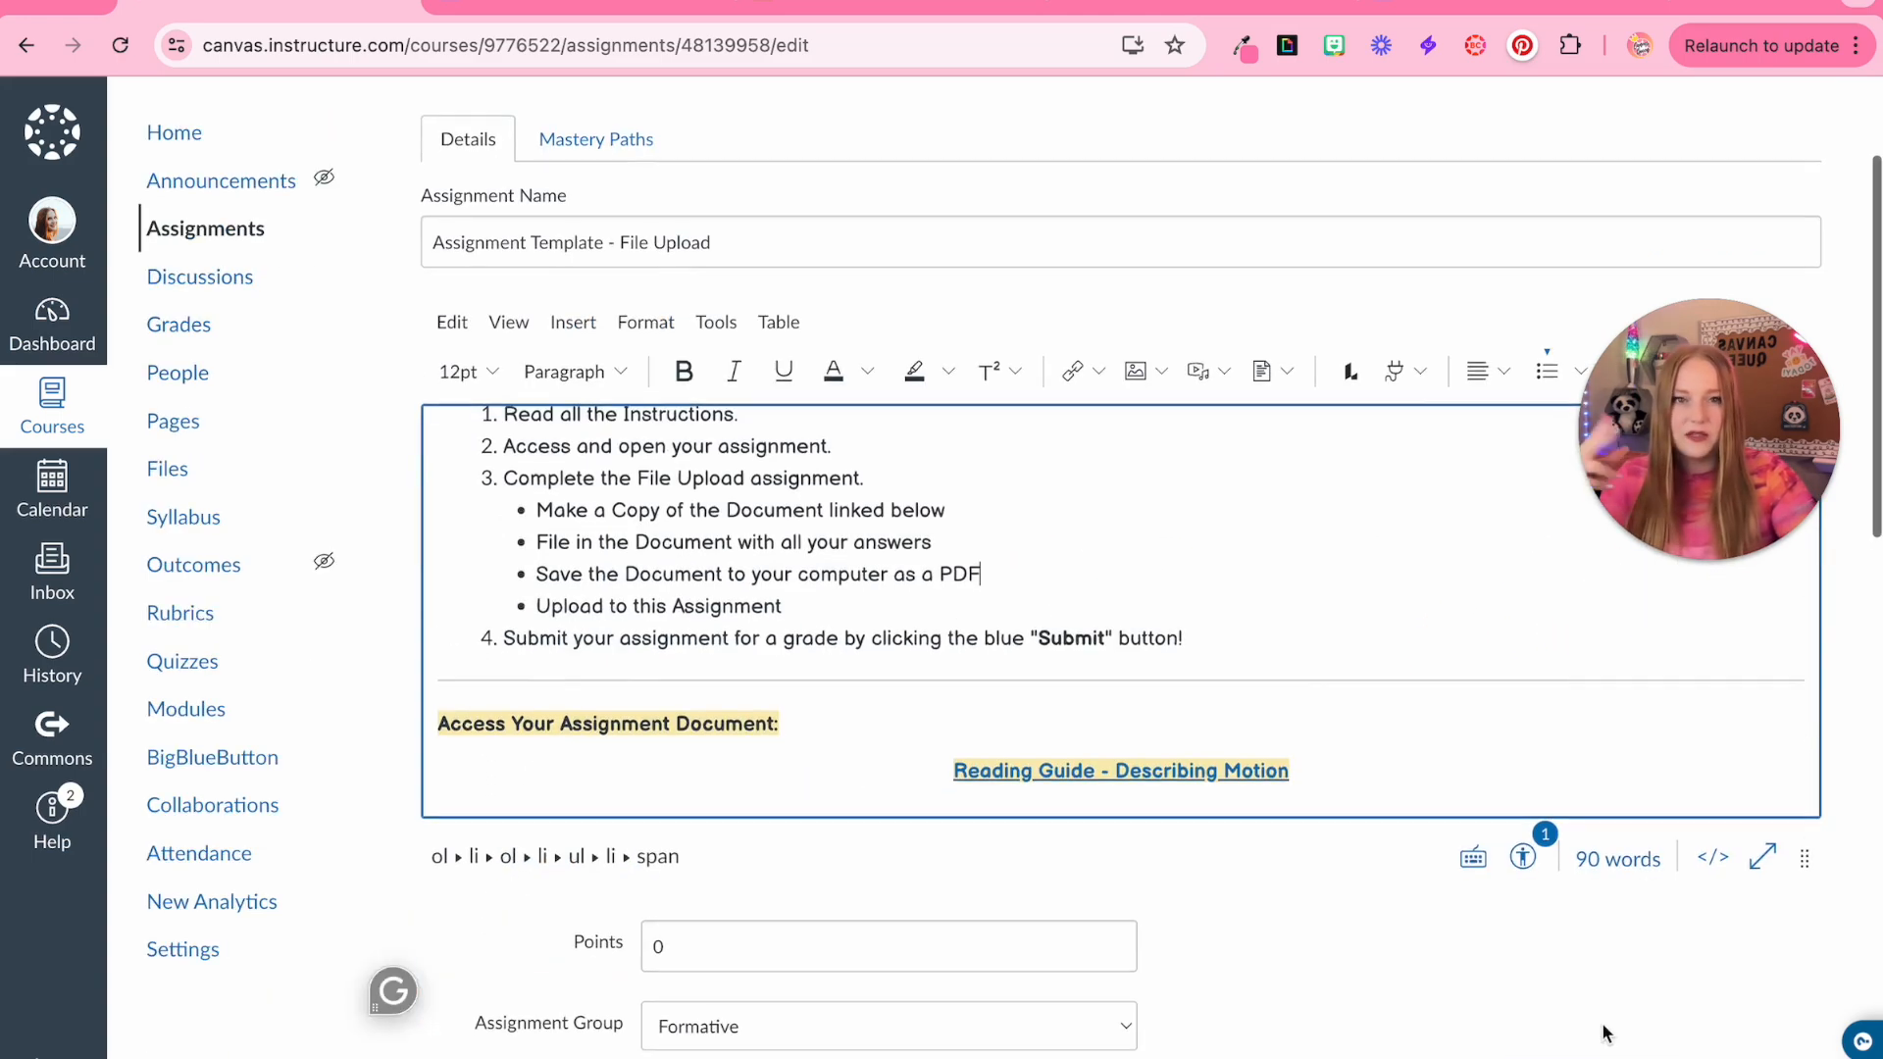
scroll(1521, 962, "down", 3)
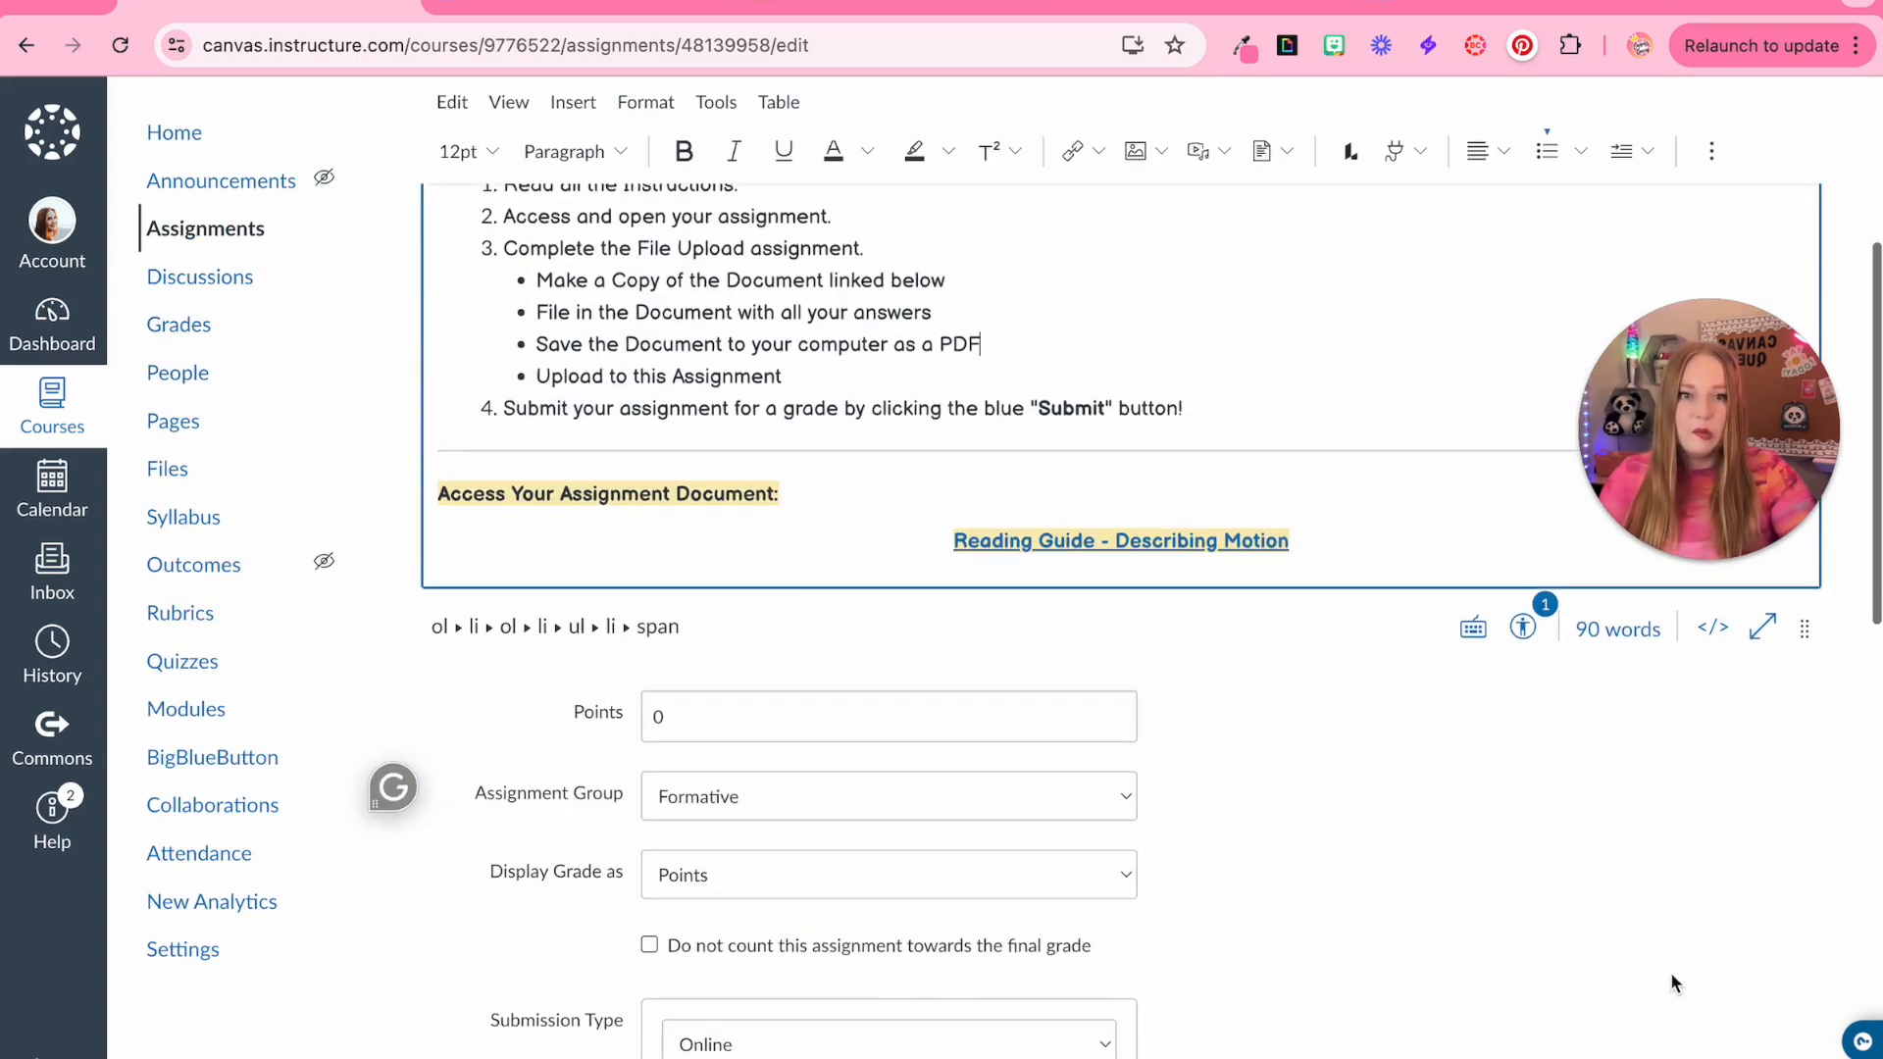
scroll(1669, 974, "down", 10)
left_click(1756, 955)
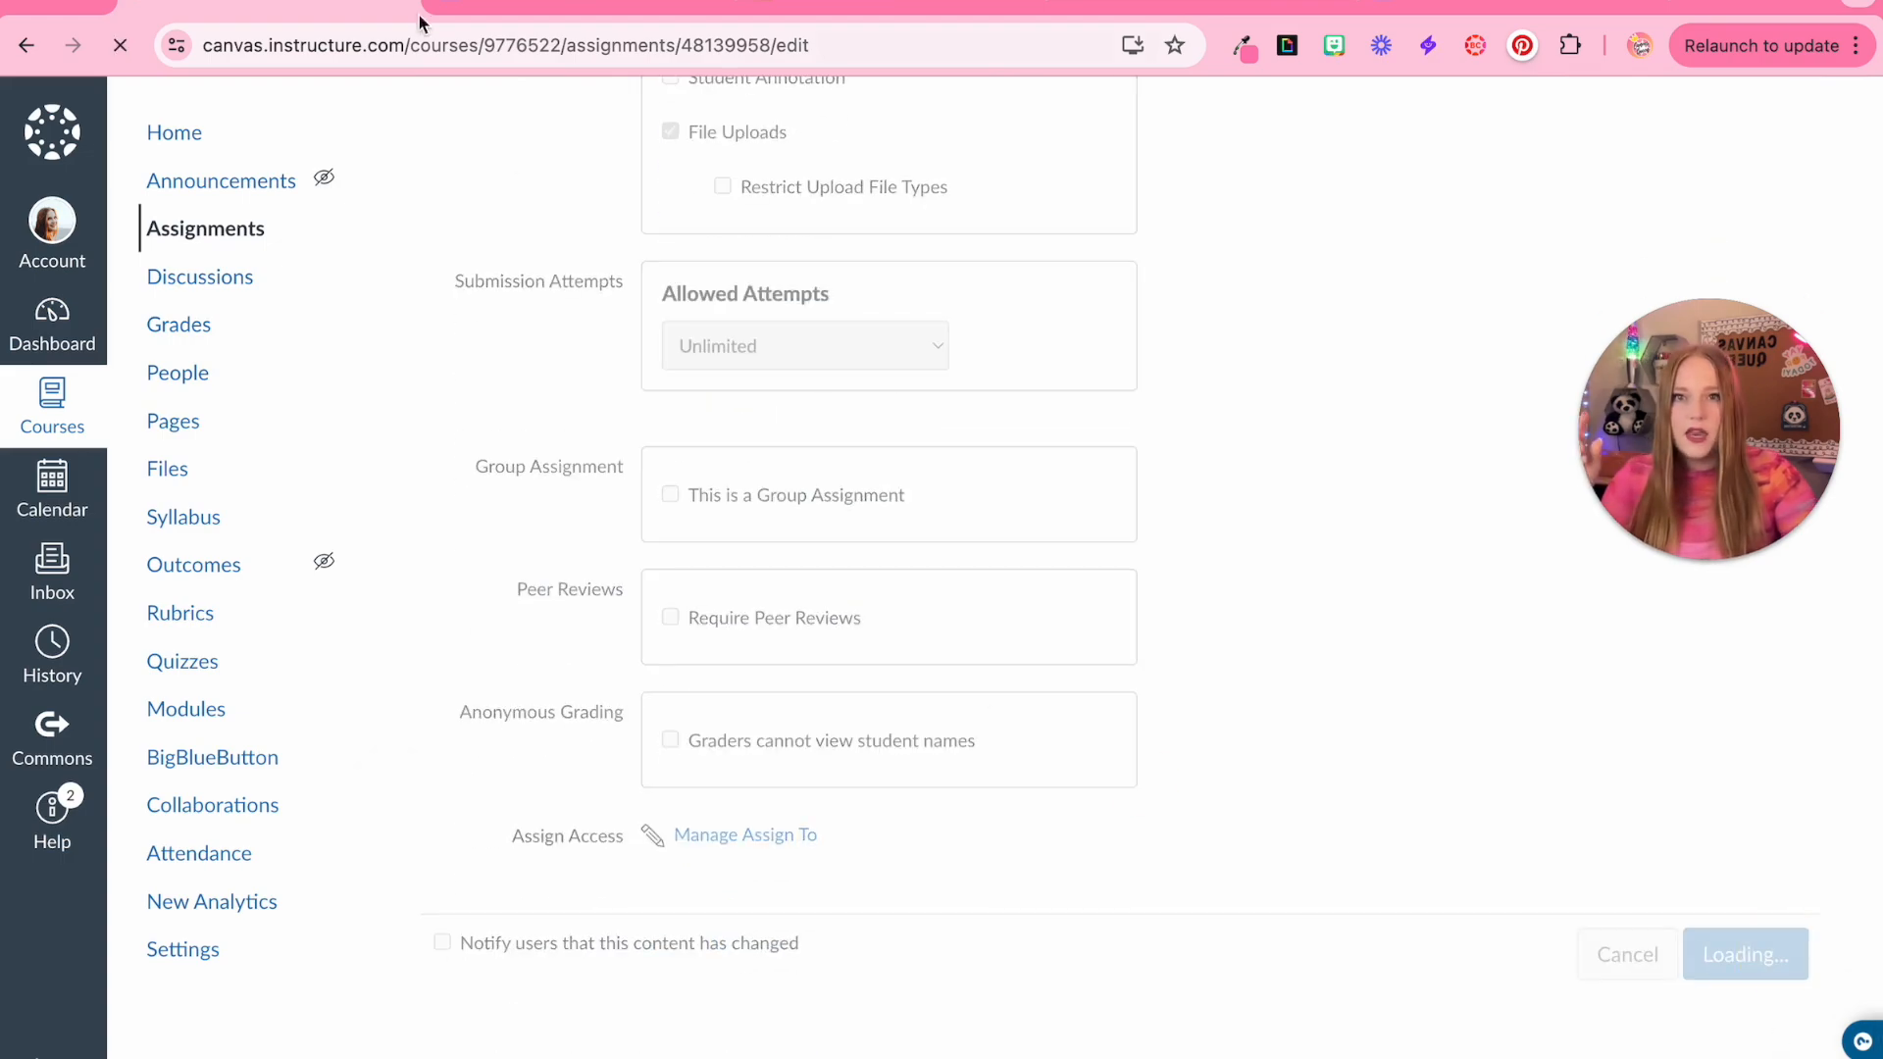
left_click(585, 12)
left_click(82, 130)
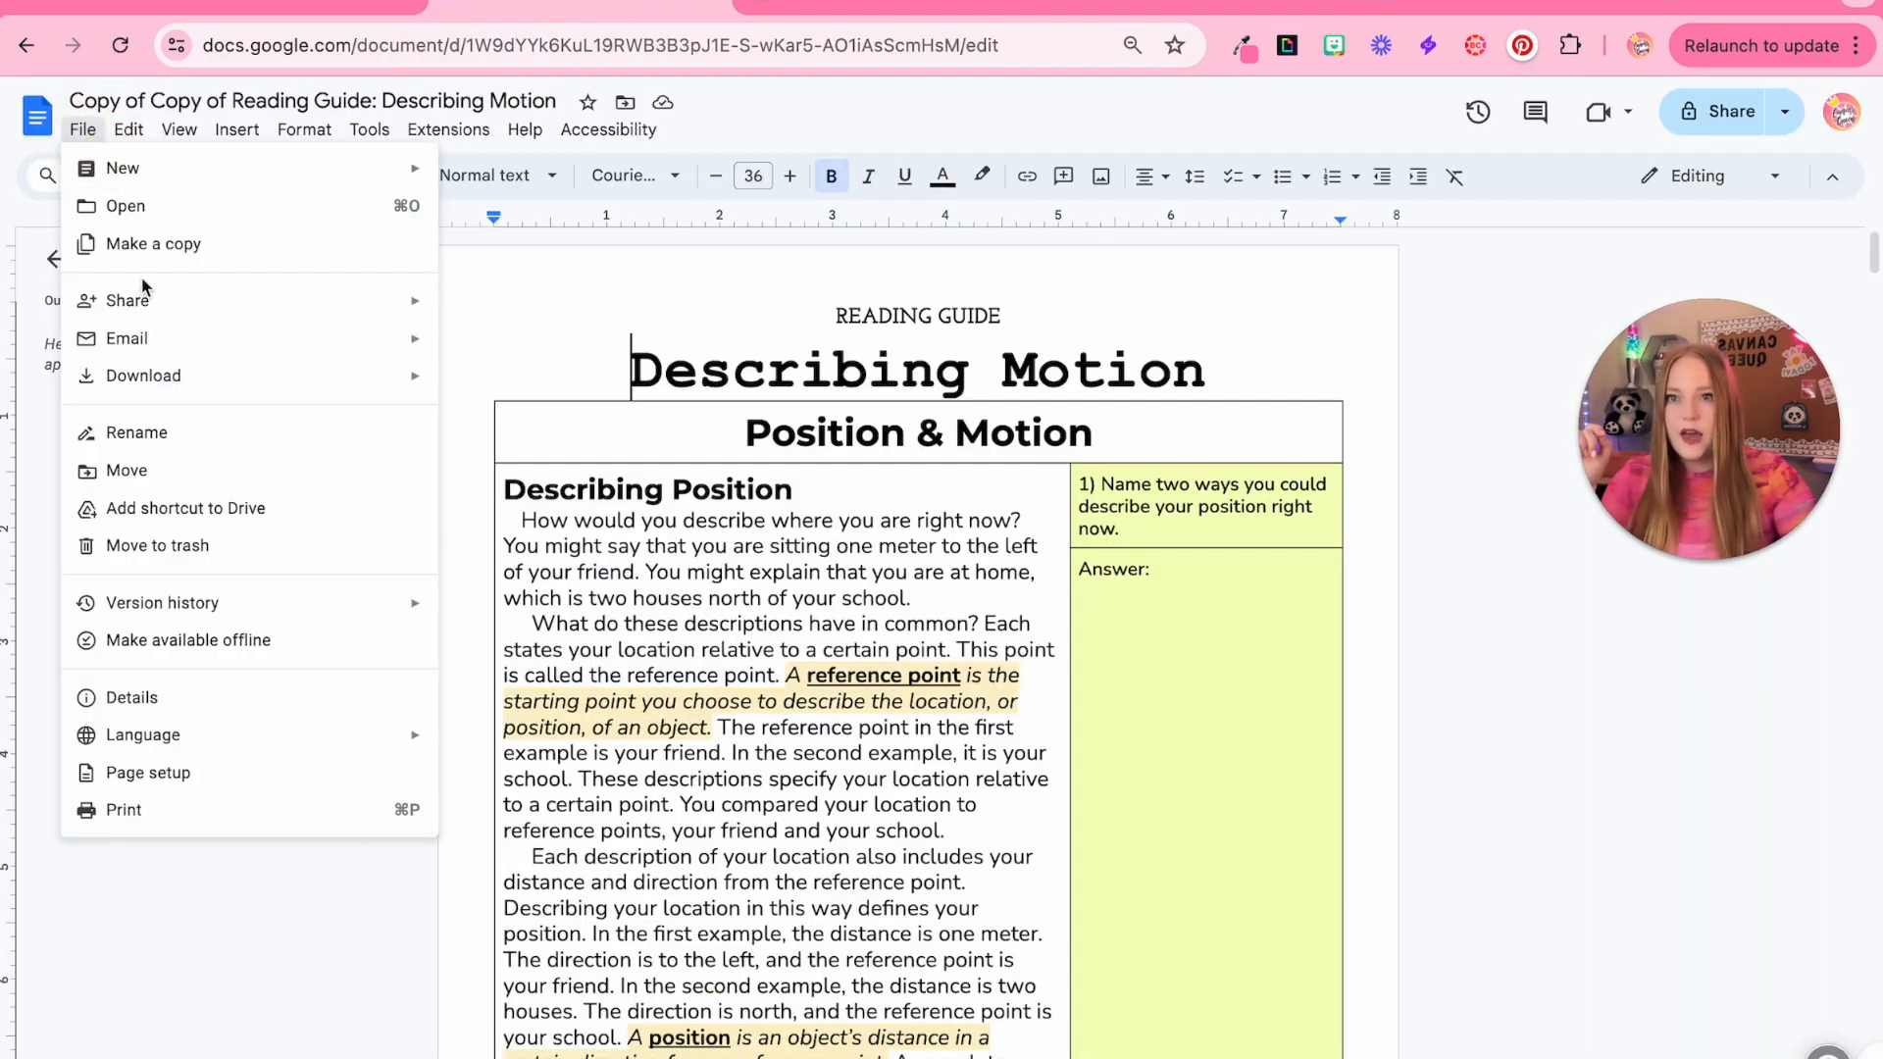
mouse_move(151, 384)
left_click(555, 499)
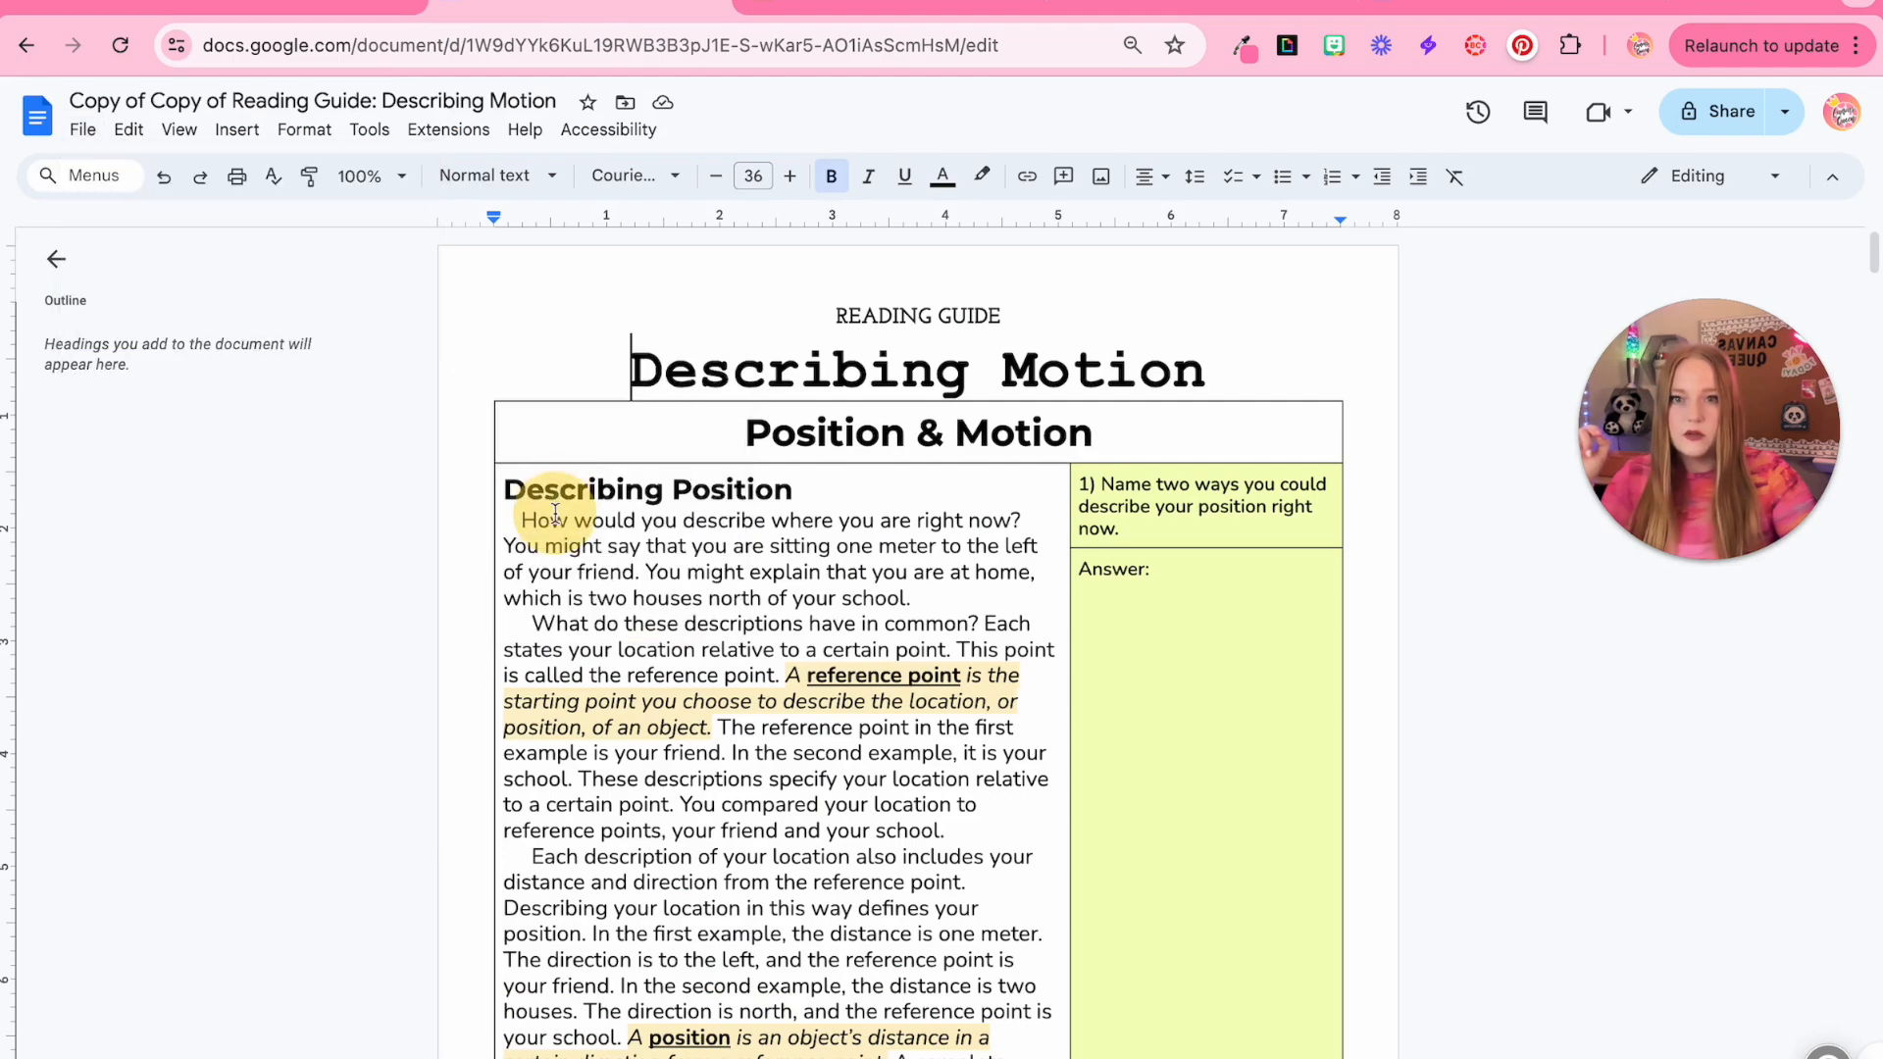
left_click(267, 8)
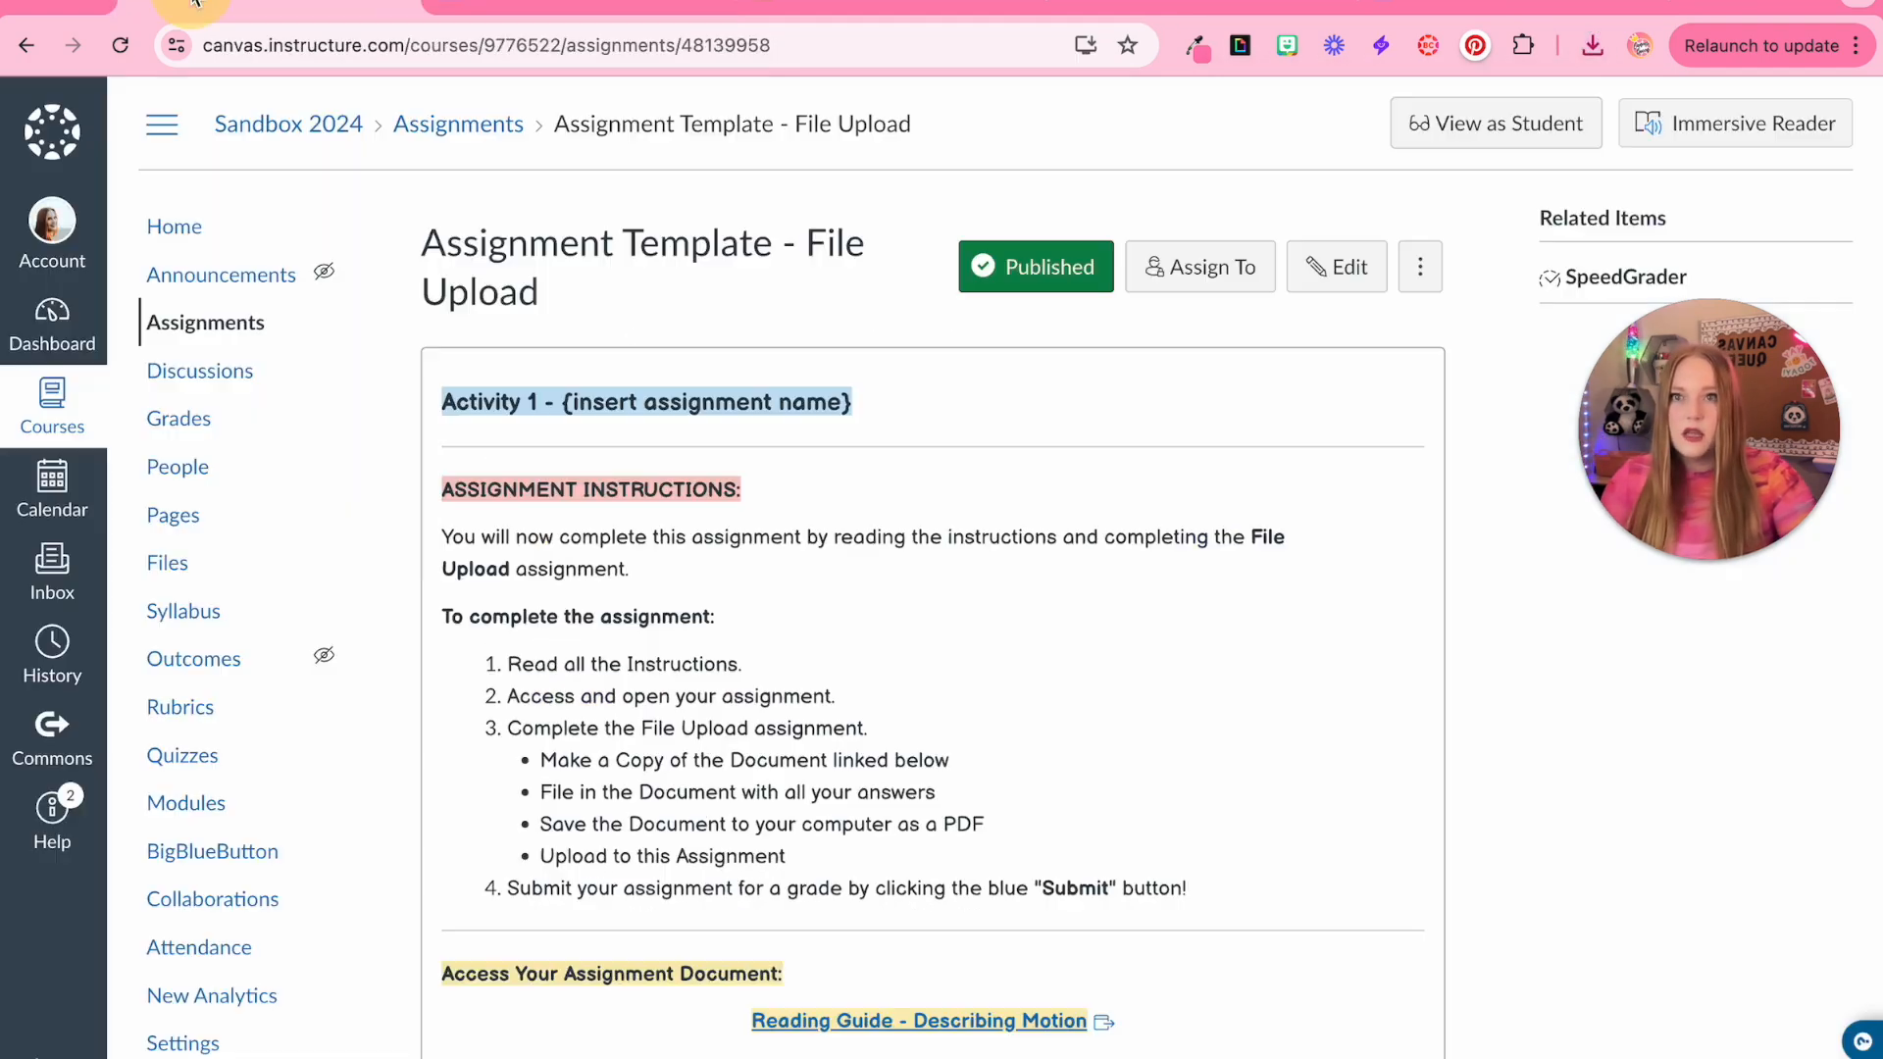
View the File Upload assignment as a student and submit the PDF copy of the reading guide
left_click(1496, 139)
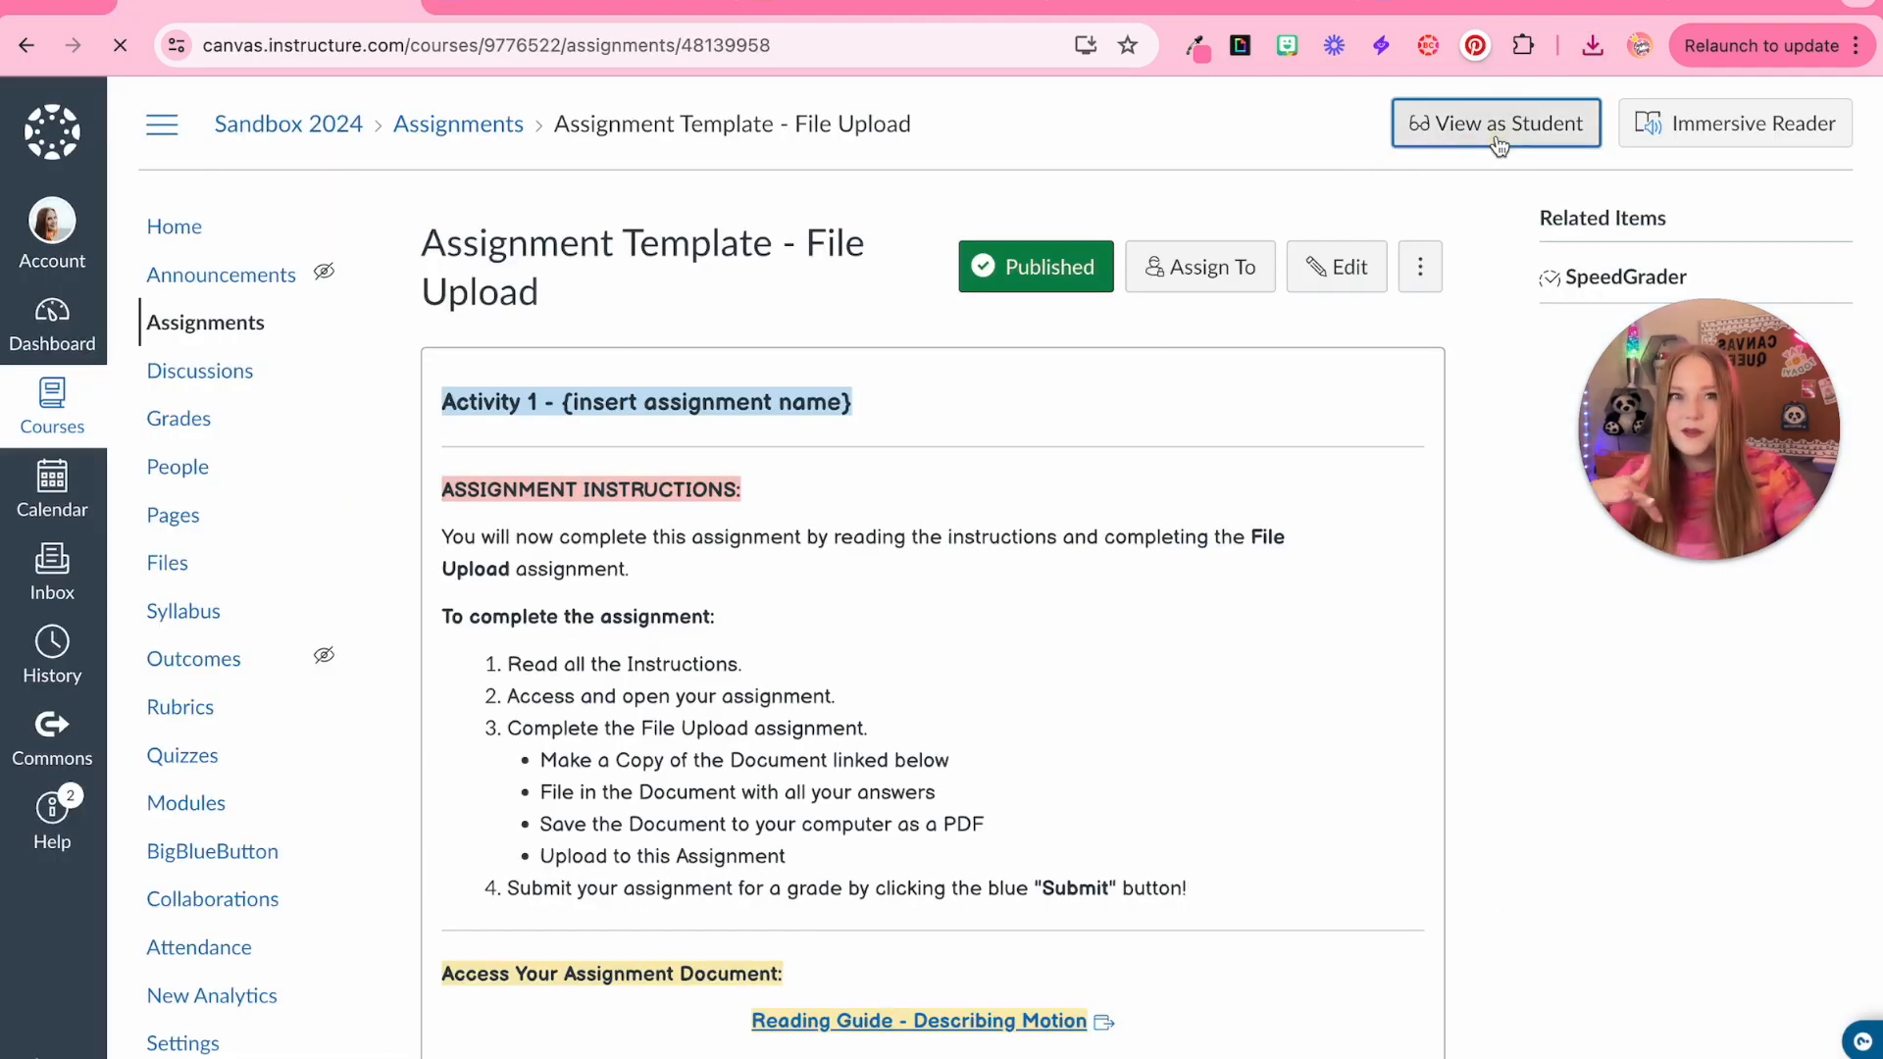
left_click(1340, 246)
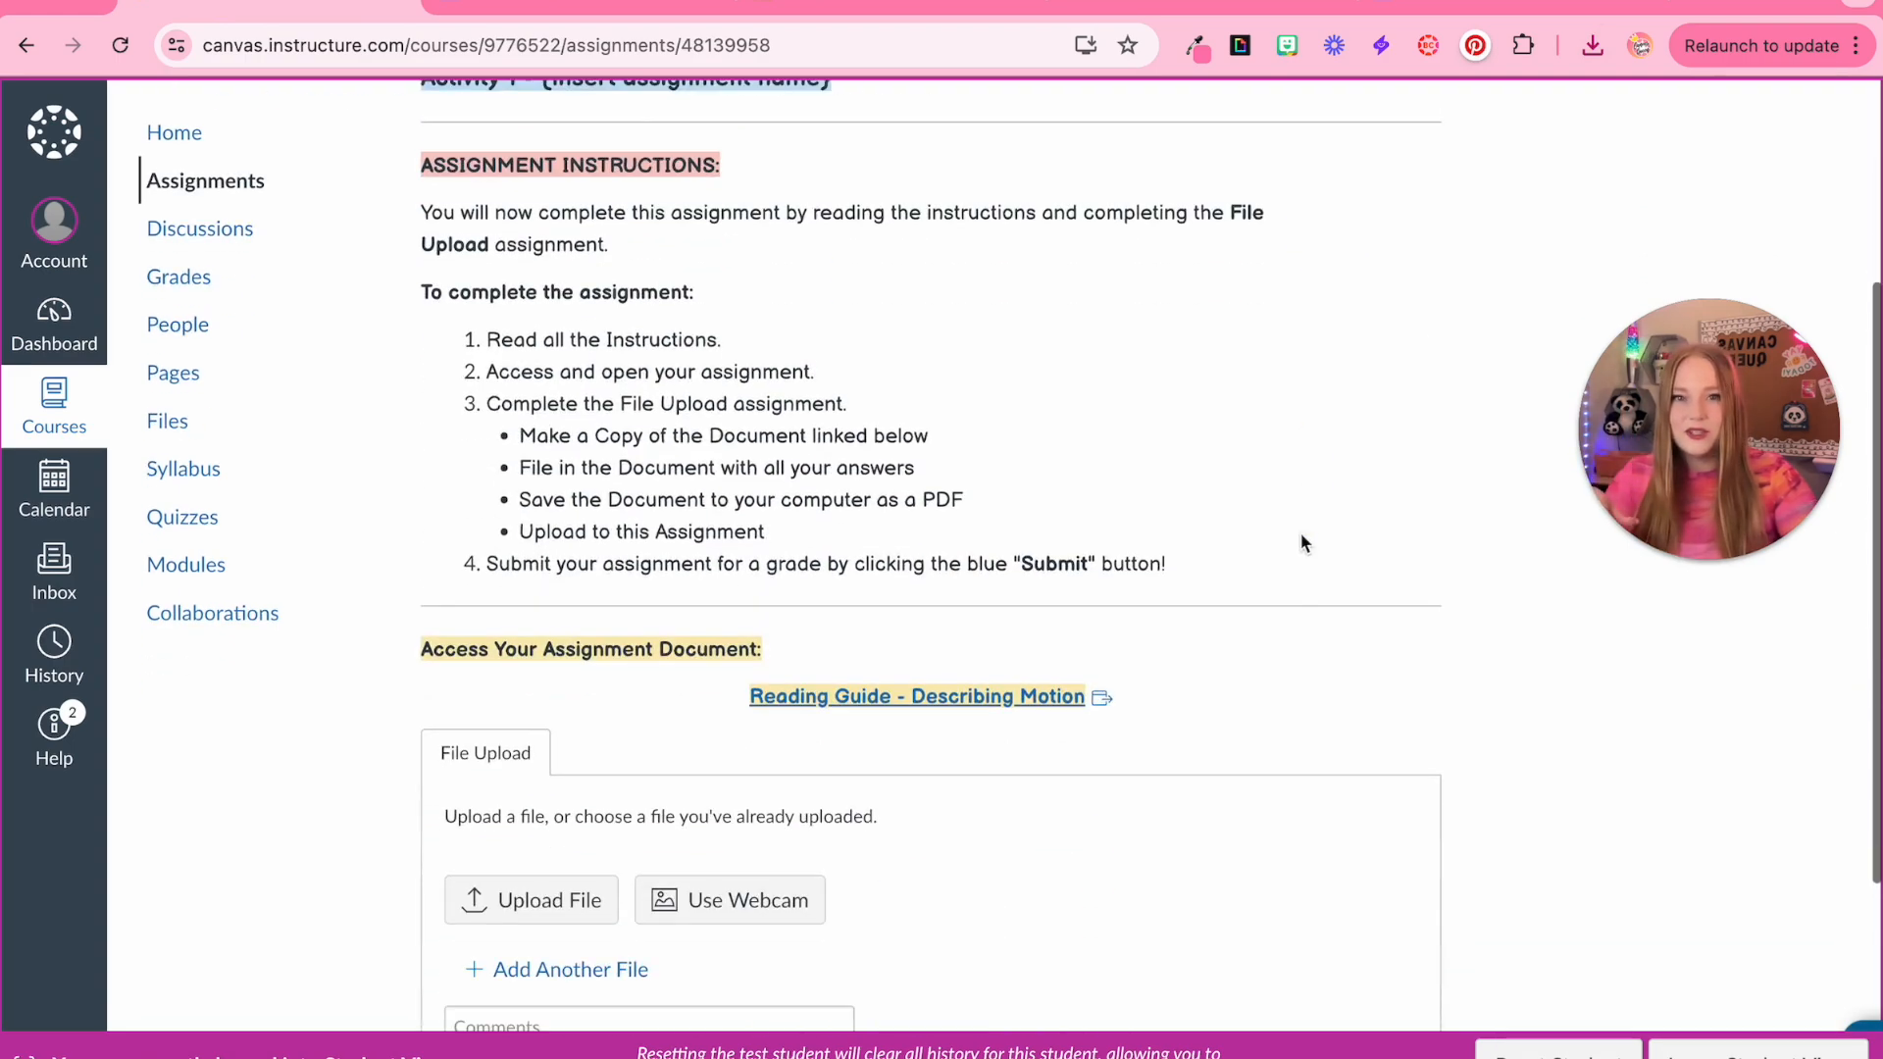
left_click(535, 547)
left_click(528, 545)
double_click(490, 357)
left_click(610, 734)
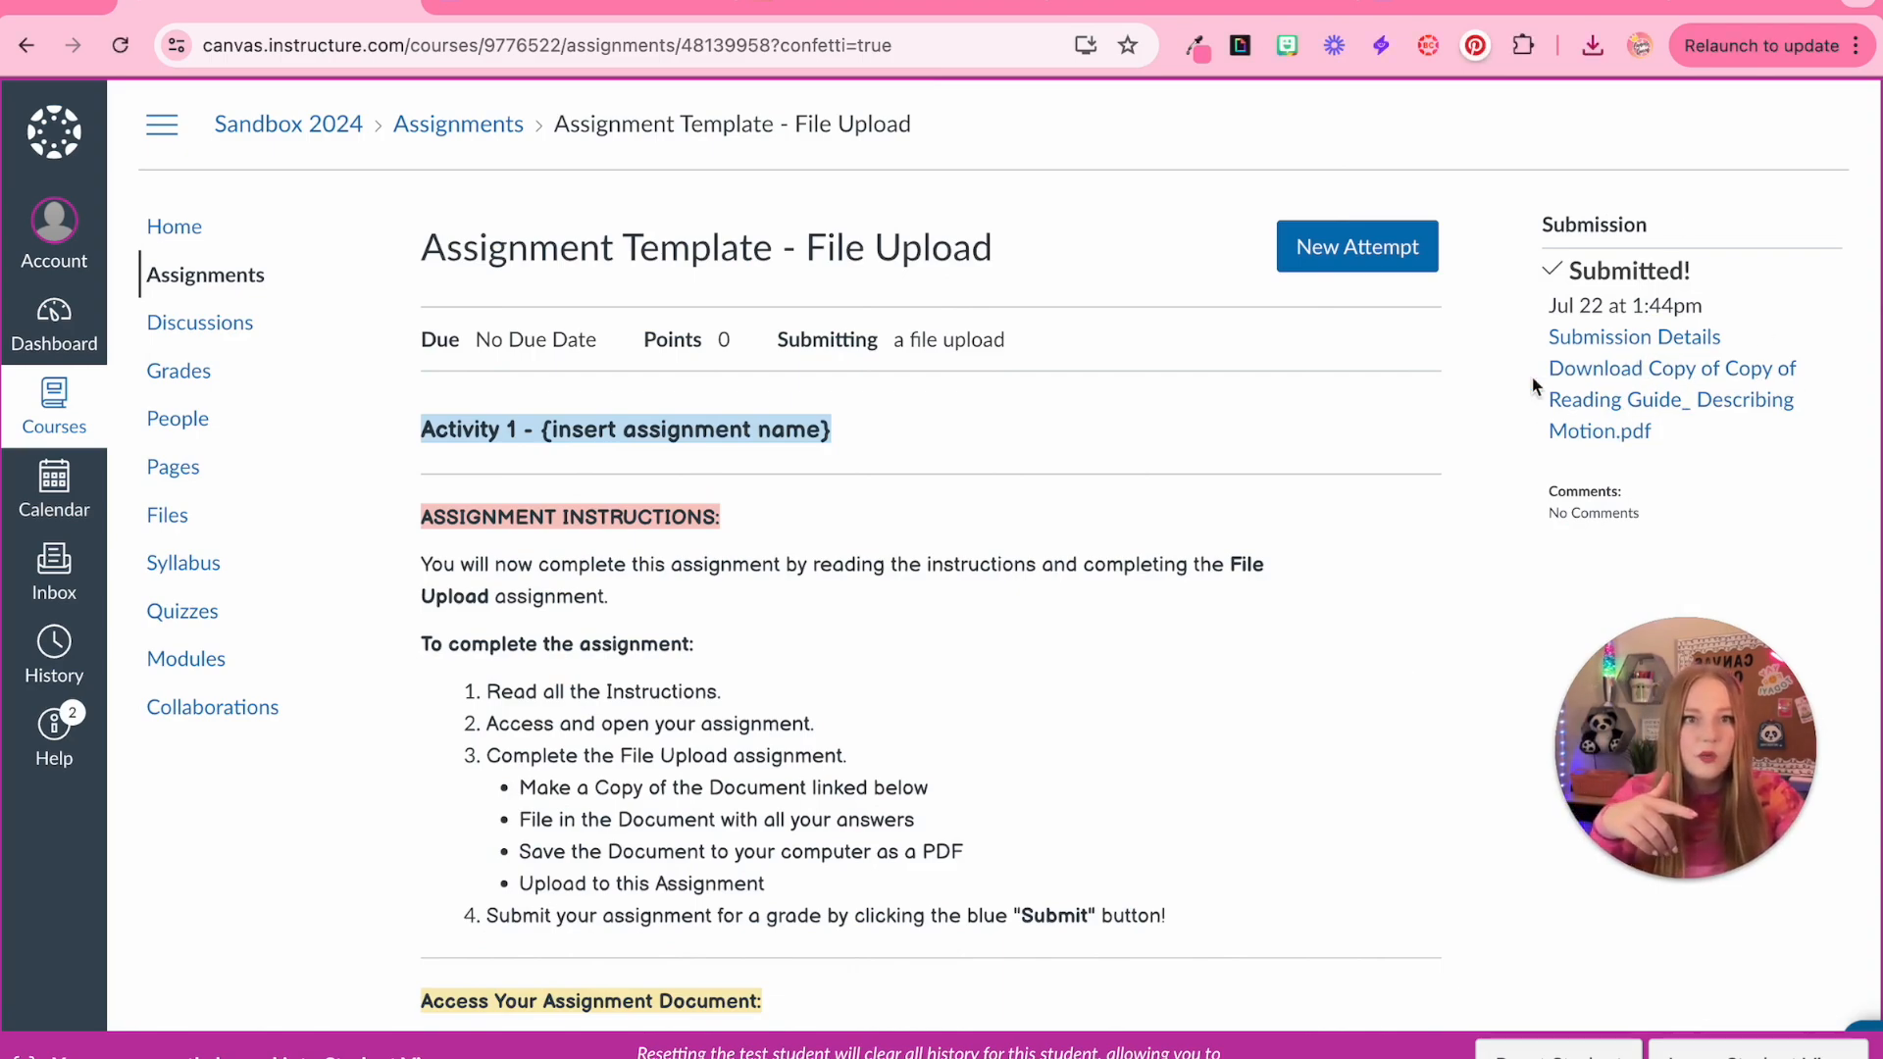
Create a new assignment named 'Assignment Template - Media Recording' in the Teacher Template Module
left_click(1589, 336)
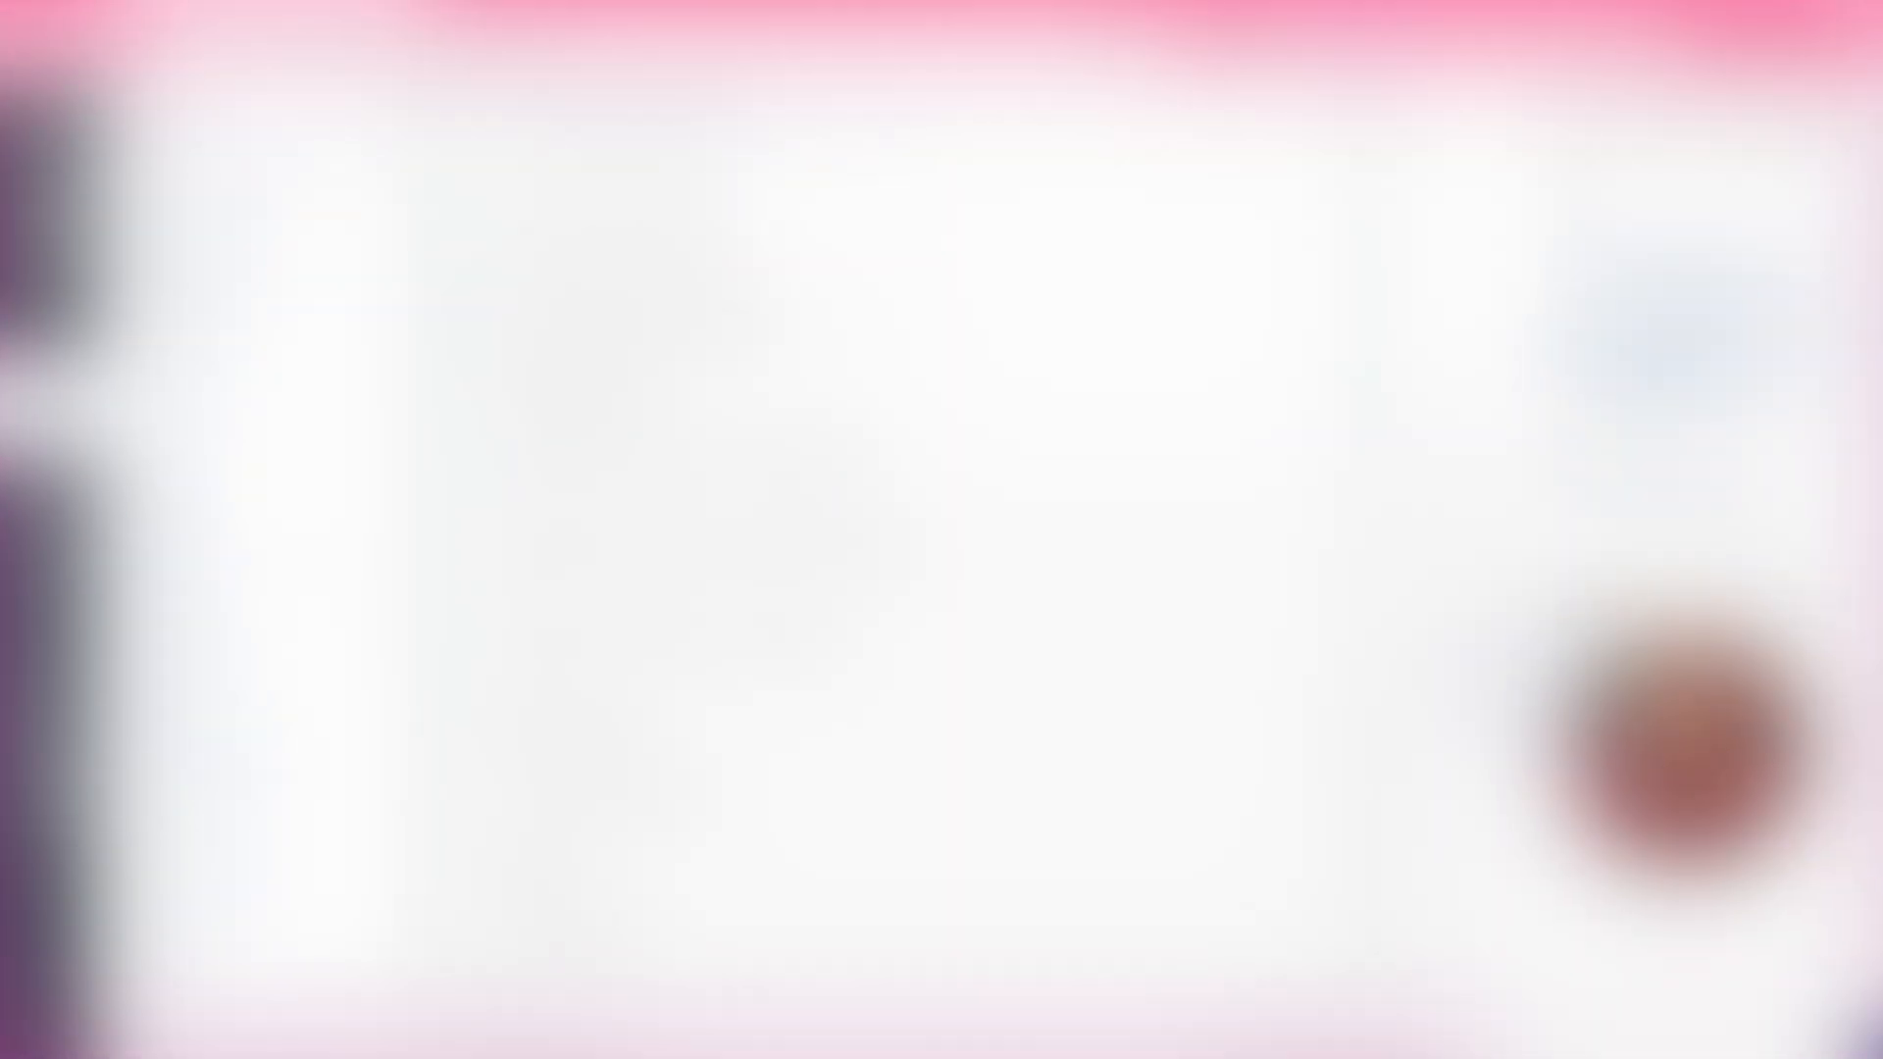
scroll(1478, 520, "up", 2)
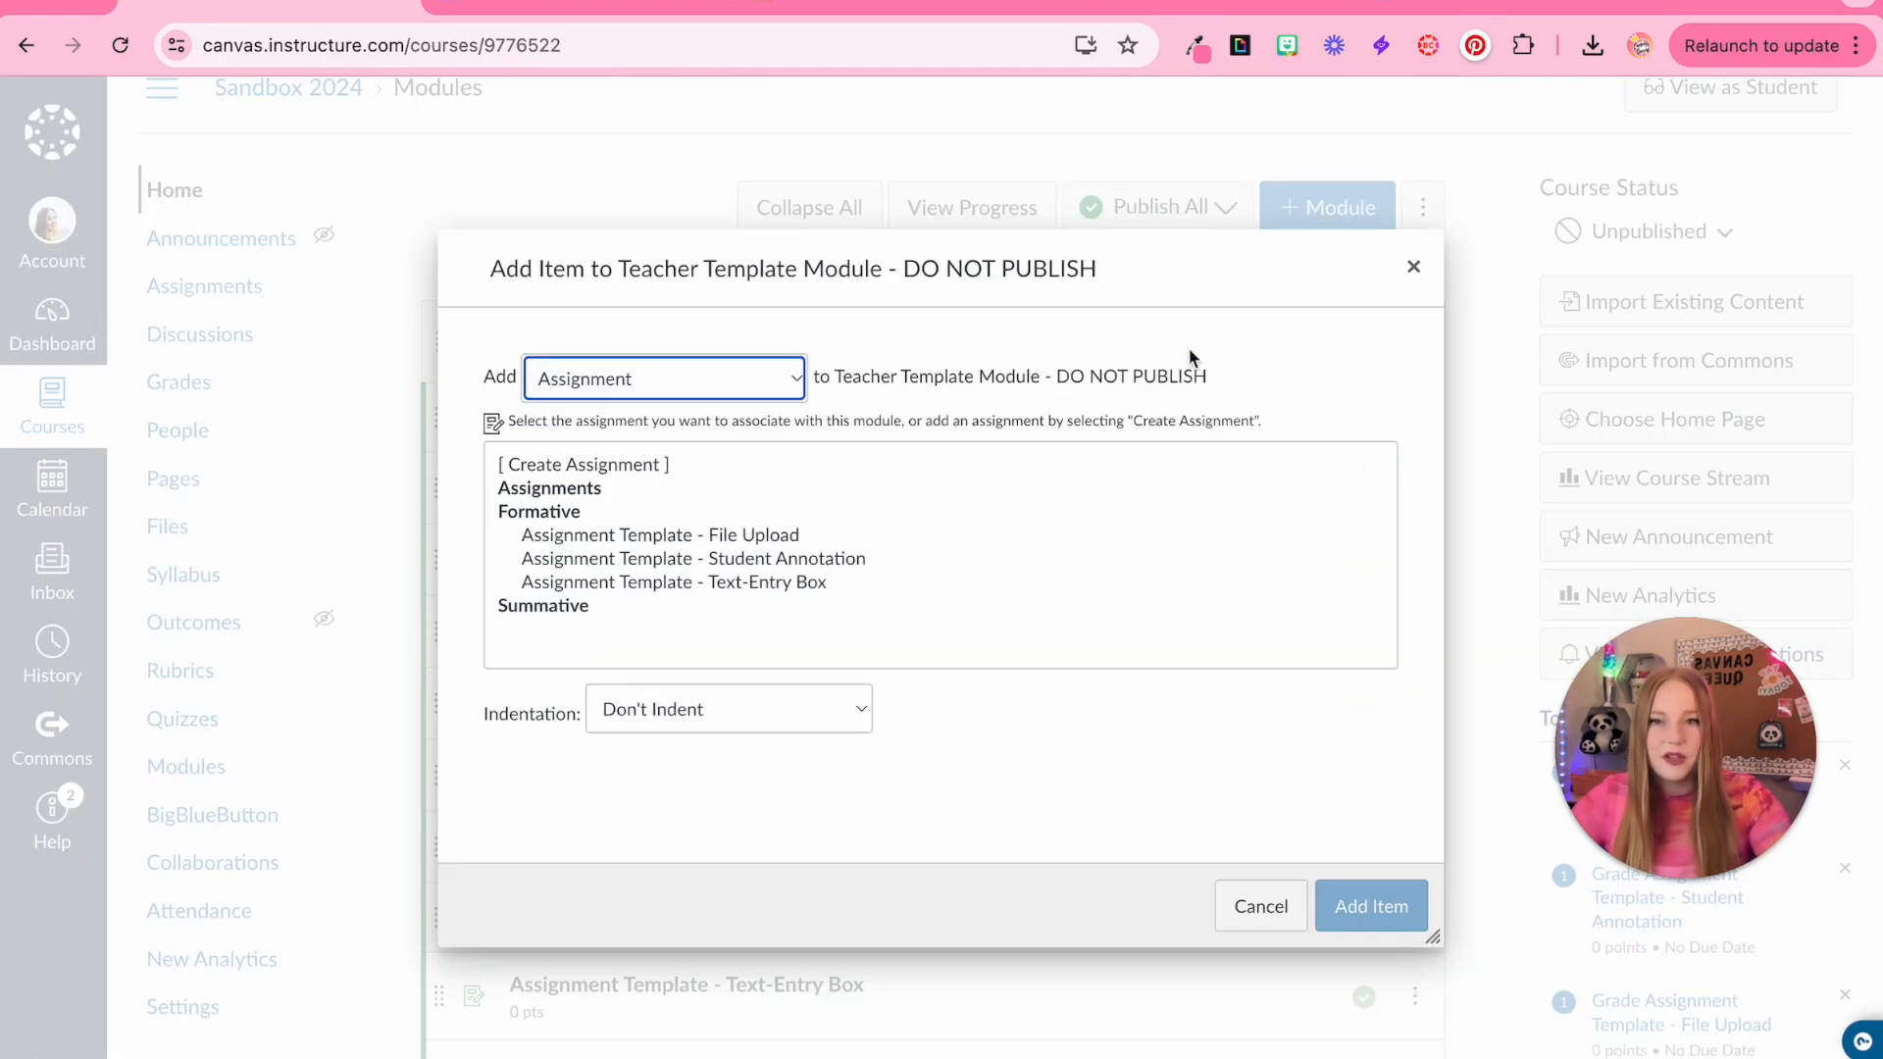
left_click(583, 464)
type("Assignment Template - ")
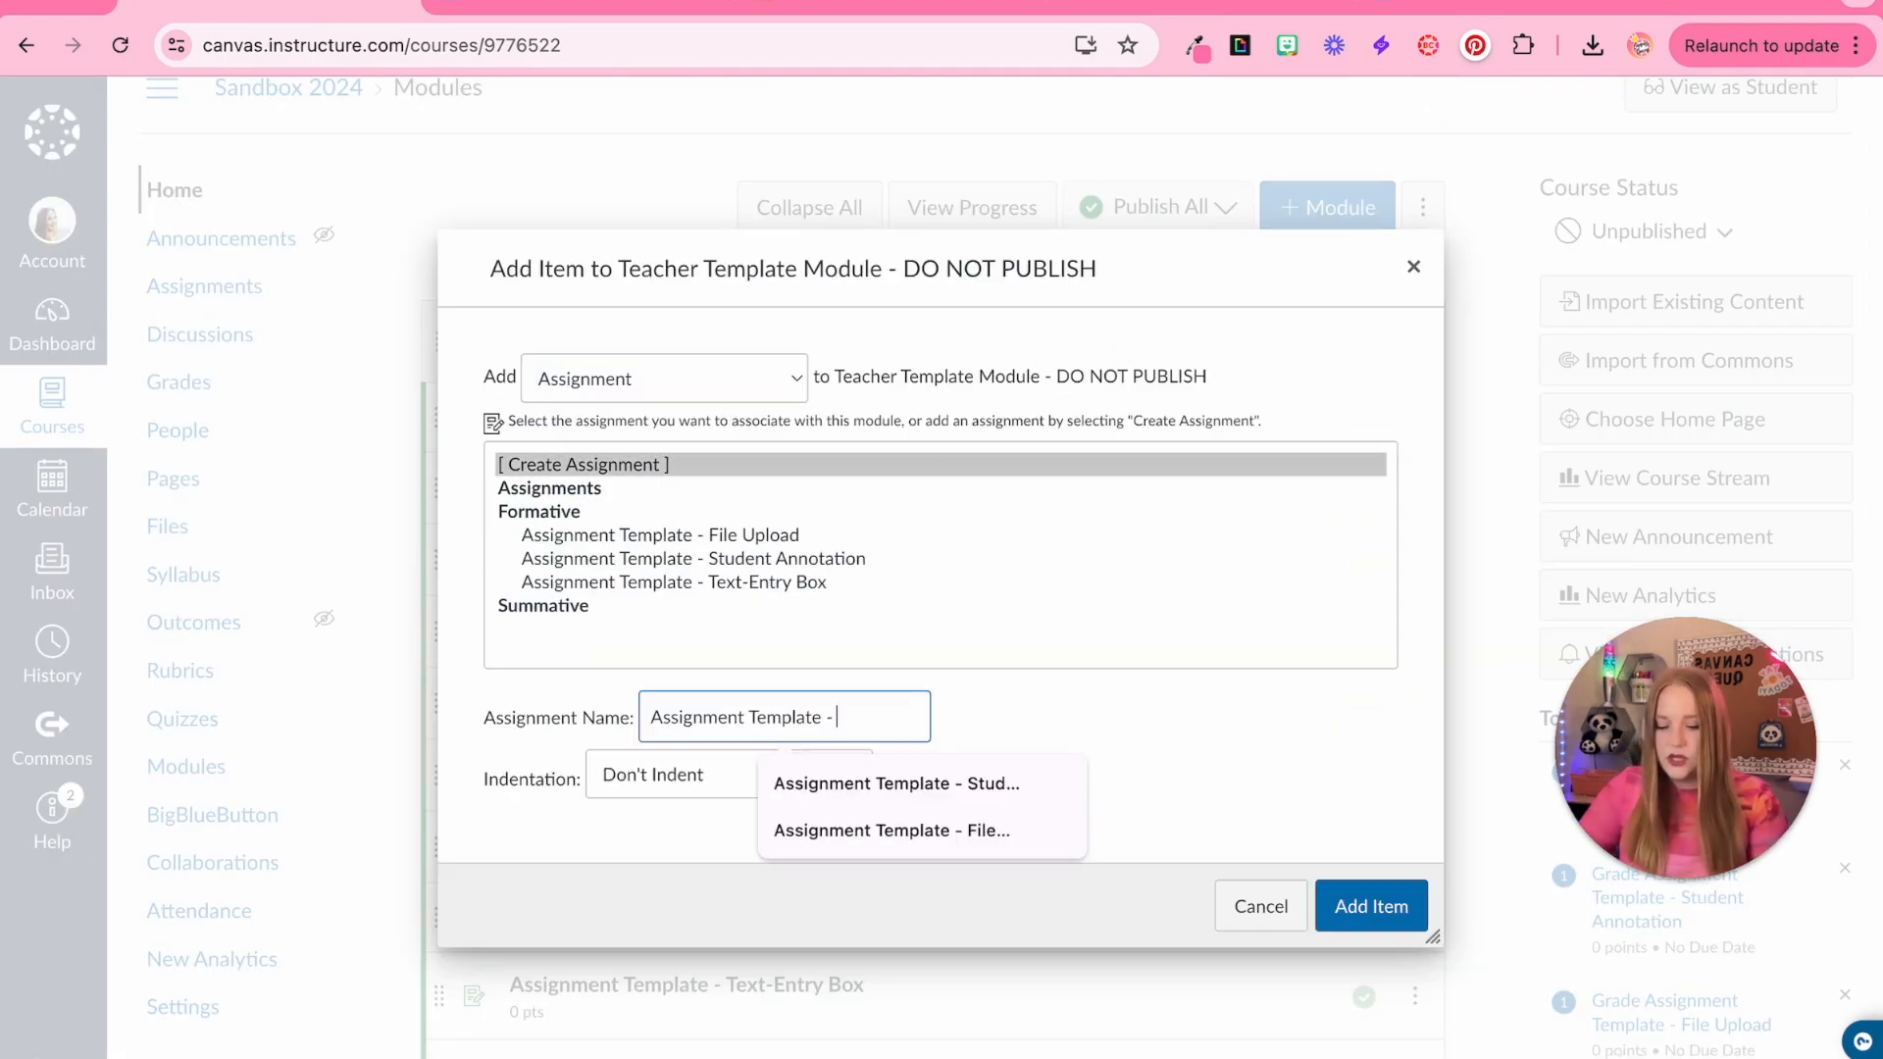
type("Media Recording")
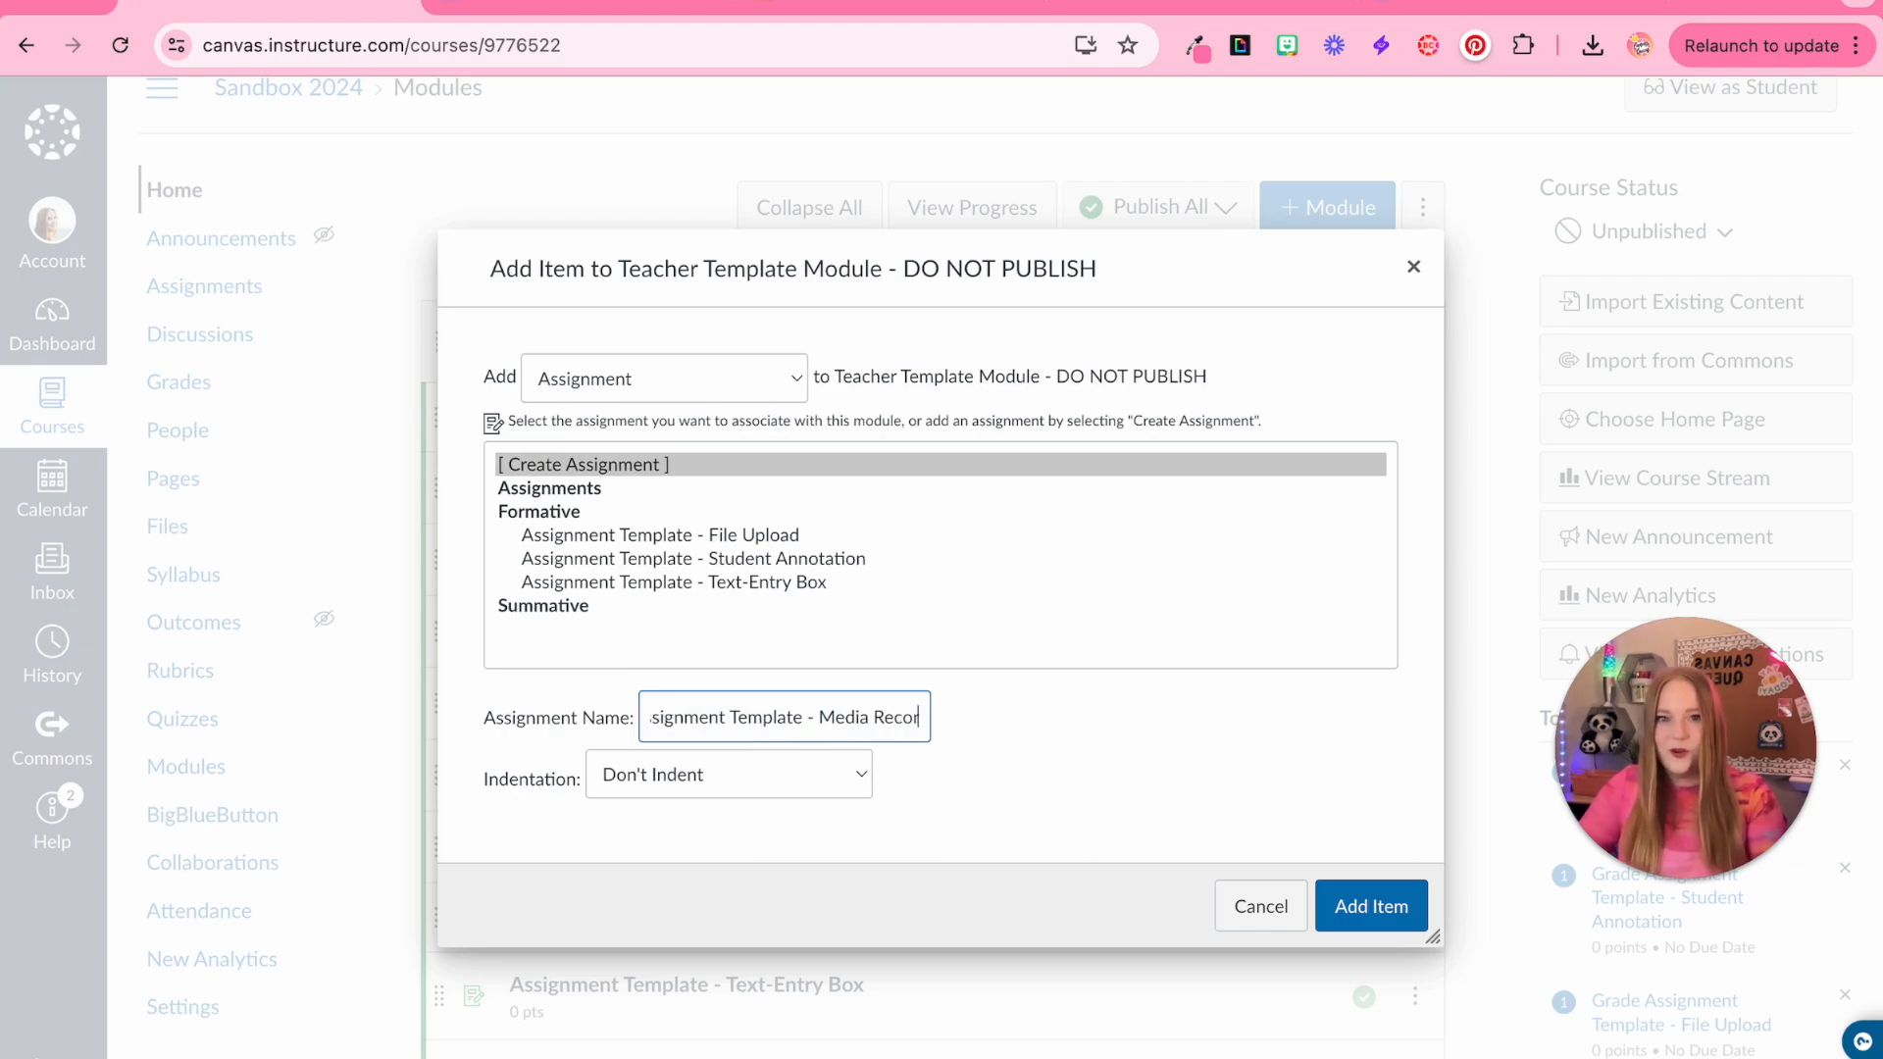
left_click(1404, 929)
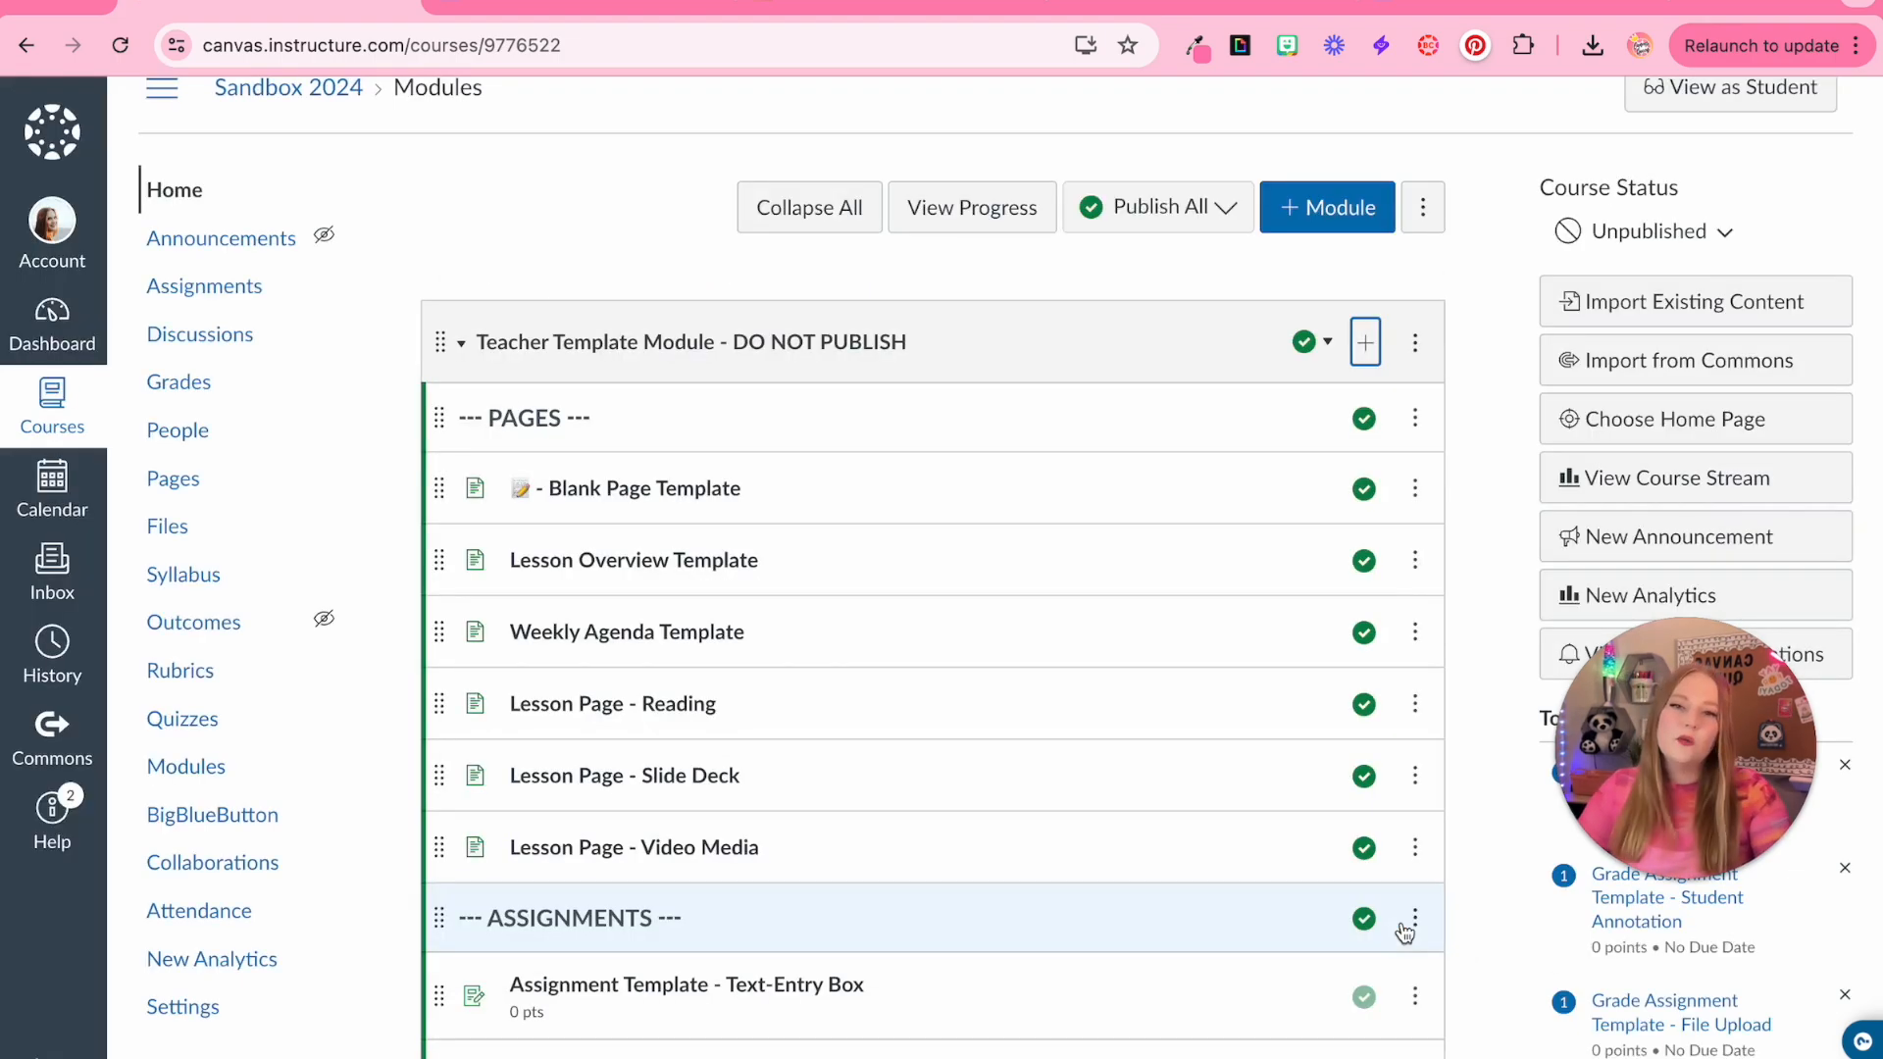
Open the Media Recording assignment in the module for editing
scroll(1110, 616, "down", 8)
left_click(847, 491)
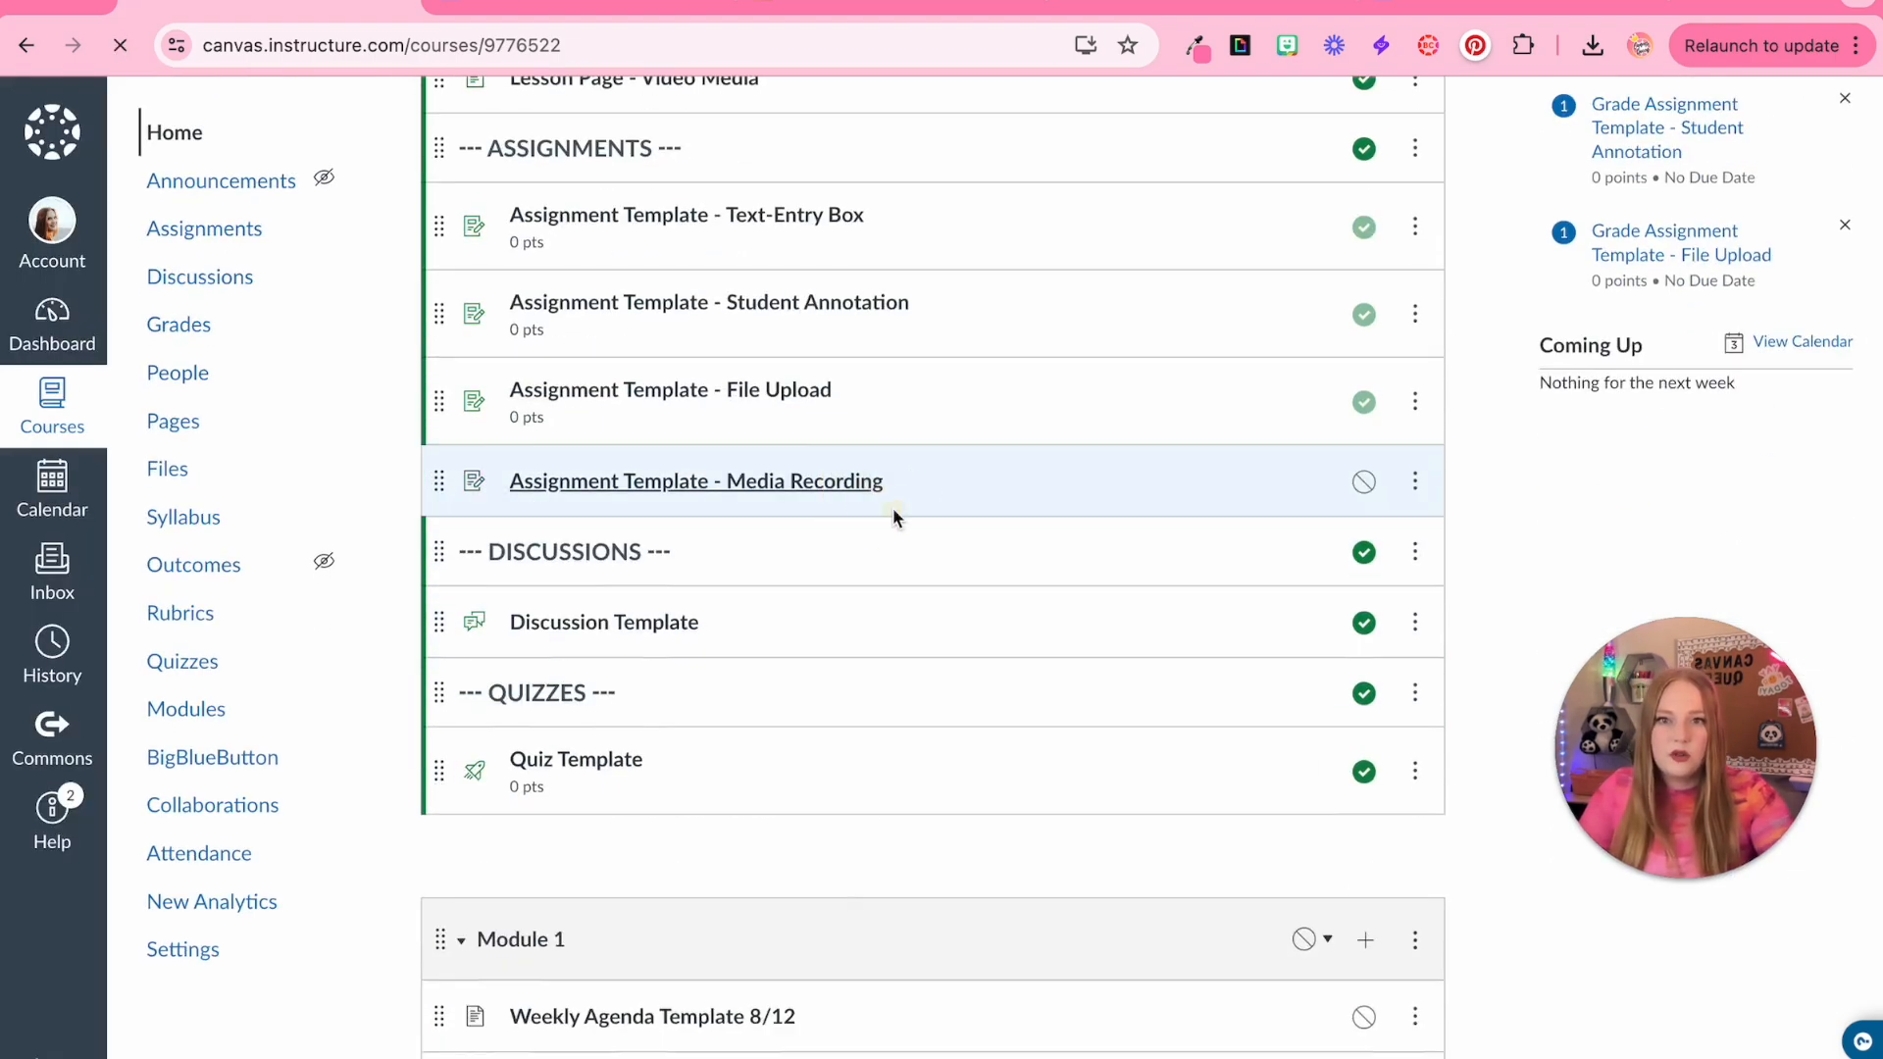
left_click(1340, 289)
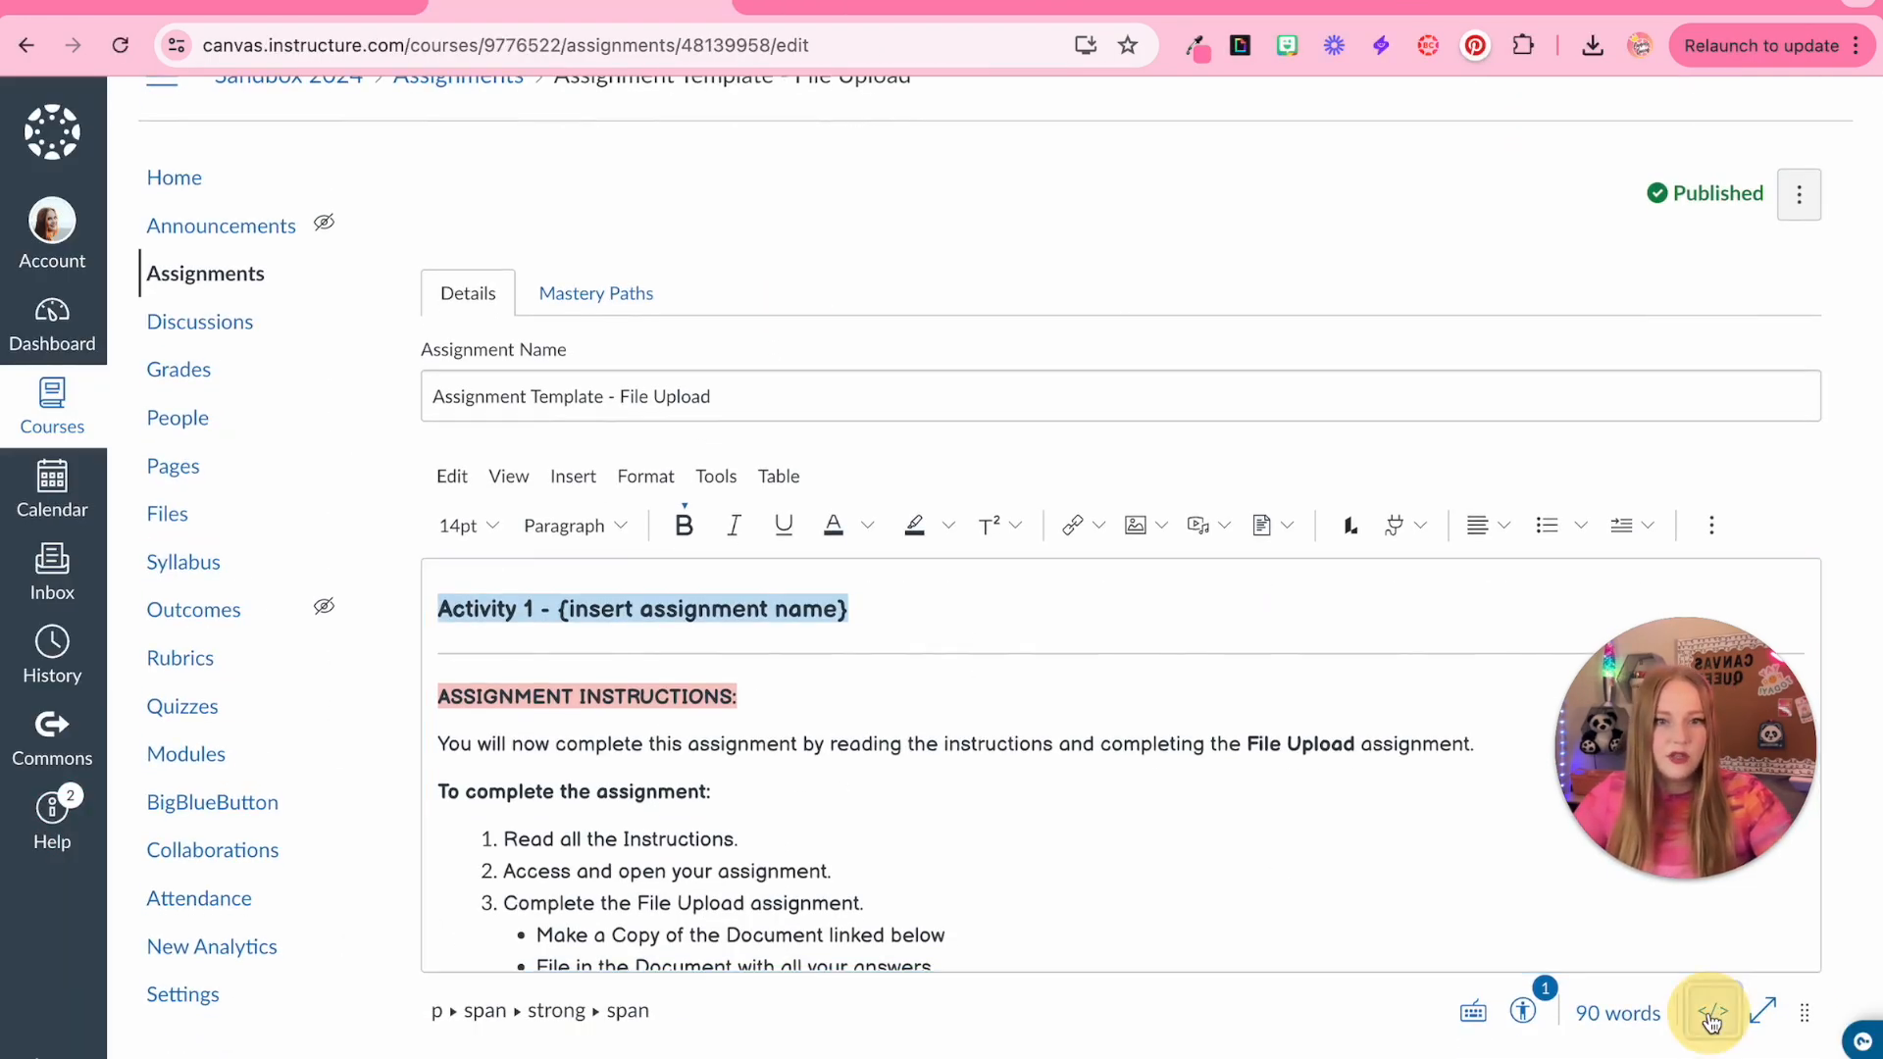
Copy the File Upload assignment's HTML code and paste it into the Media Recording assignment's description
left_click(1711, 1015)
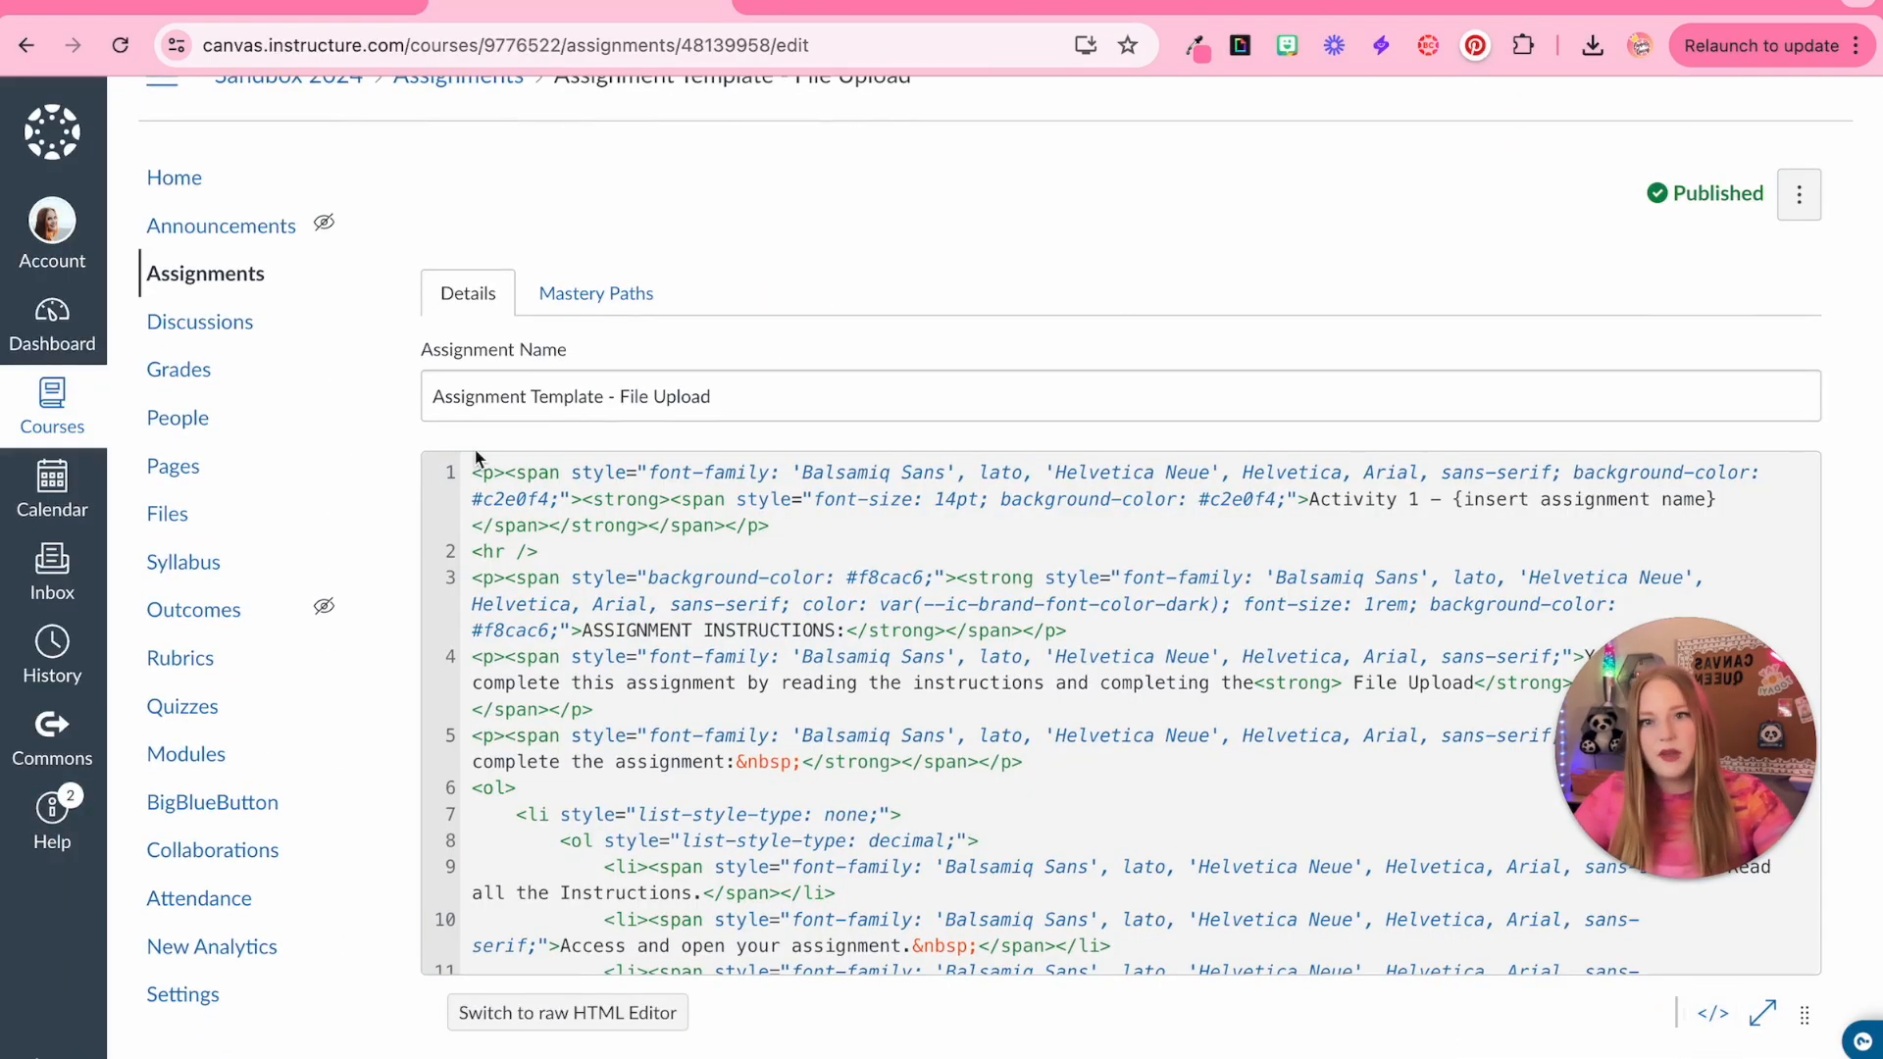
left_click_drag(471, 465, 537, 1006)
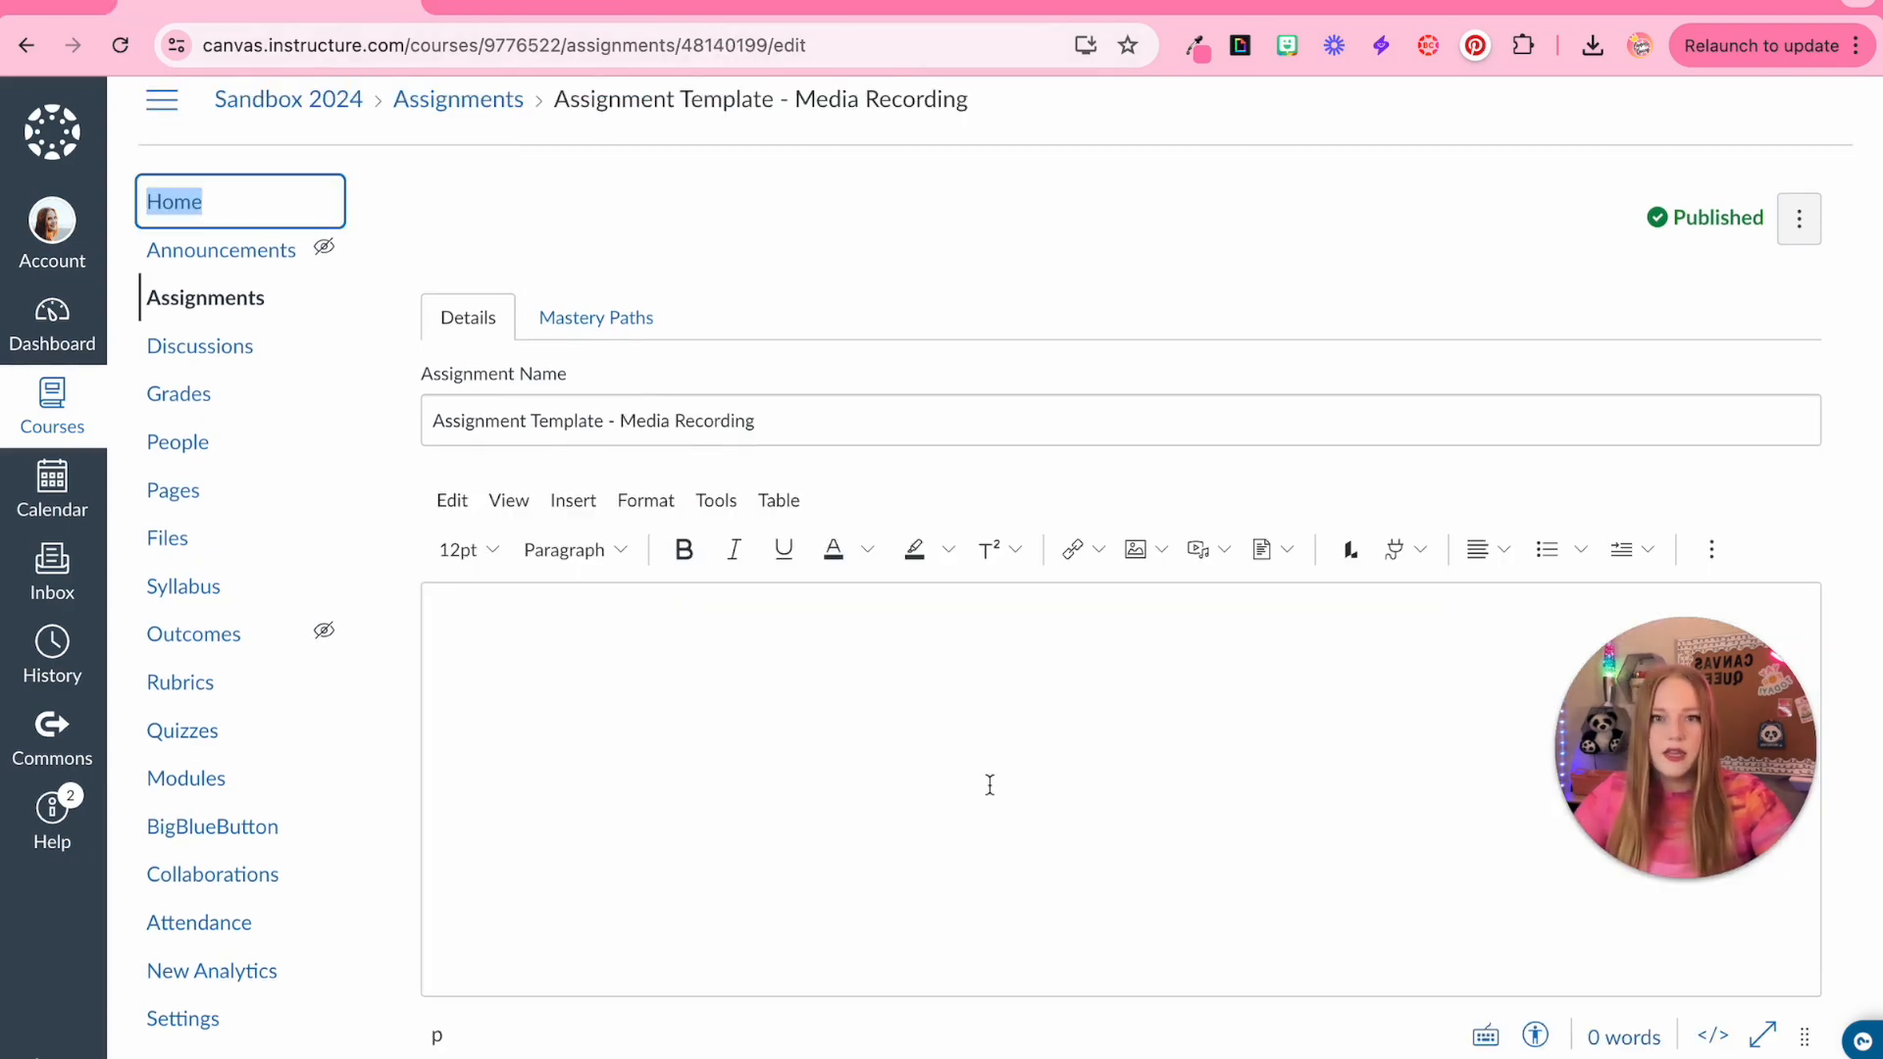
left_click(1712, 1033)
key("ctrl+v")
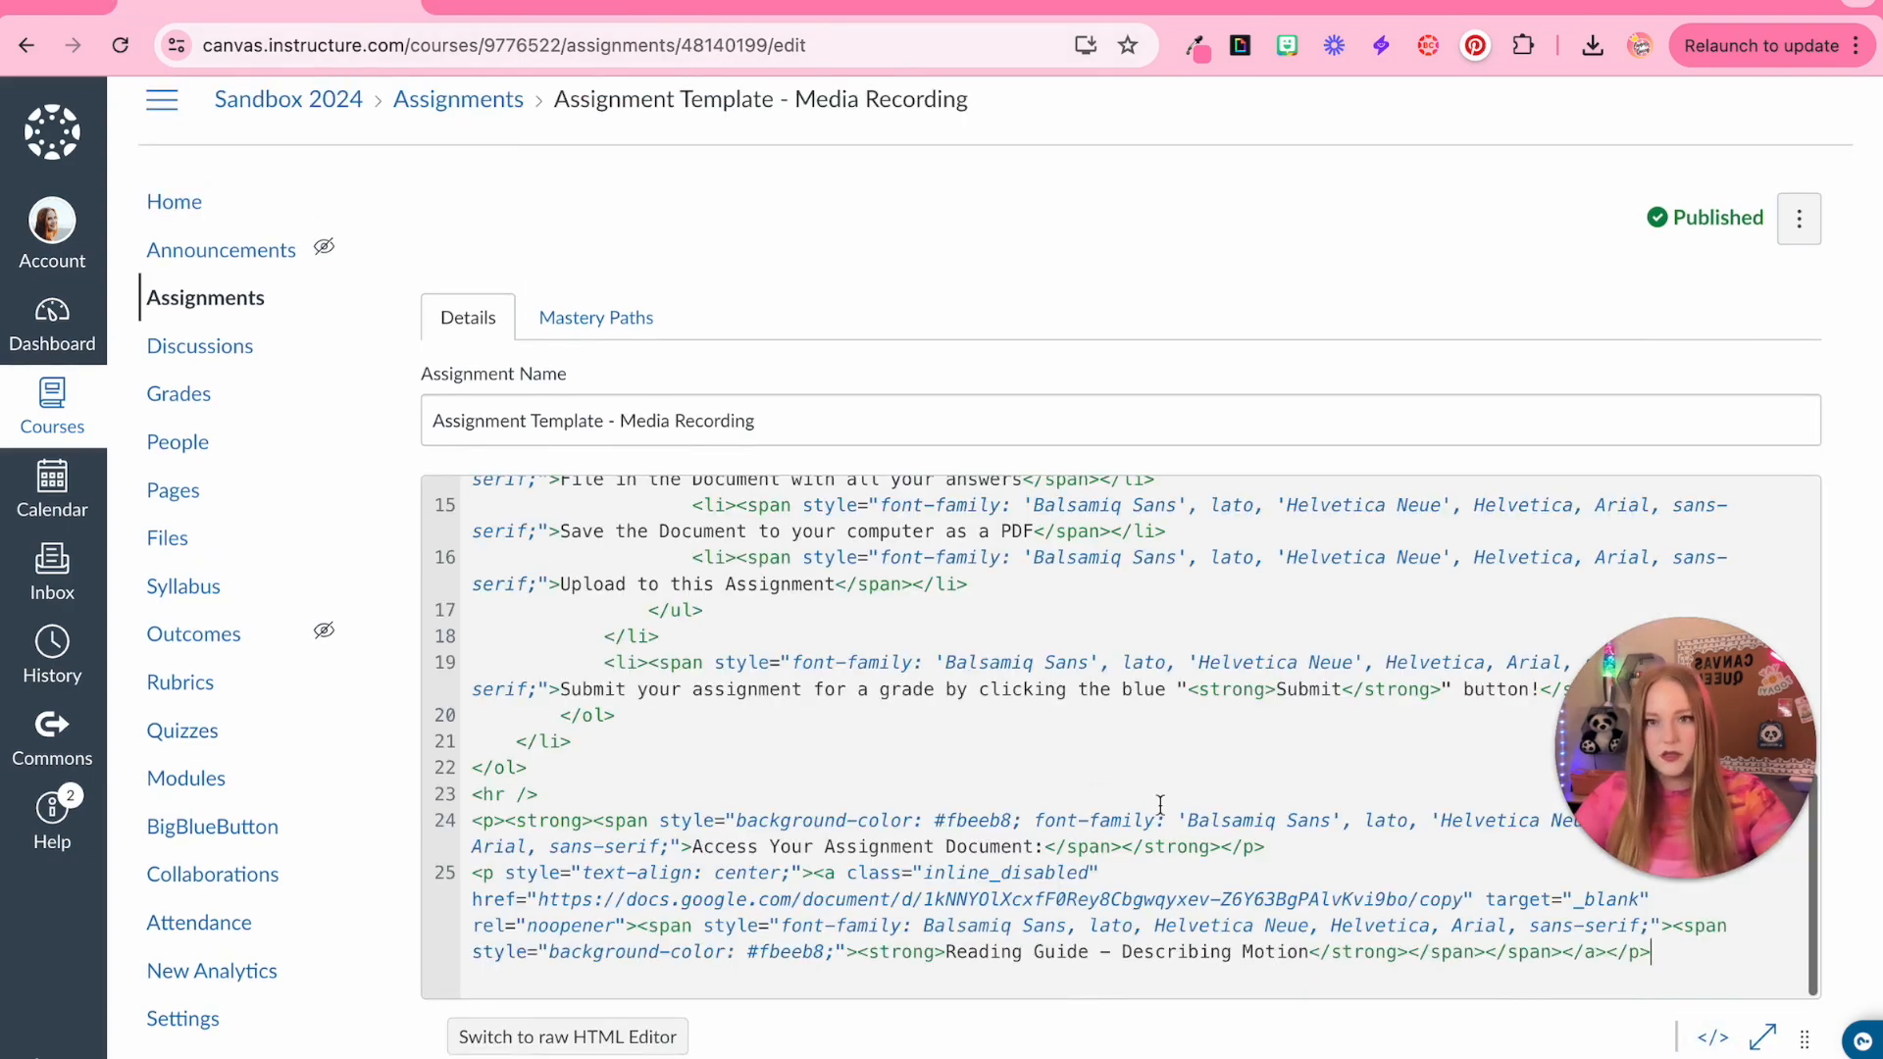
left_click(1711, 1034)
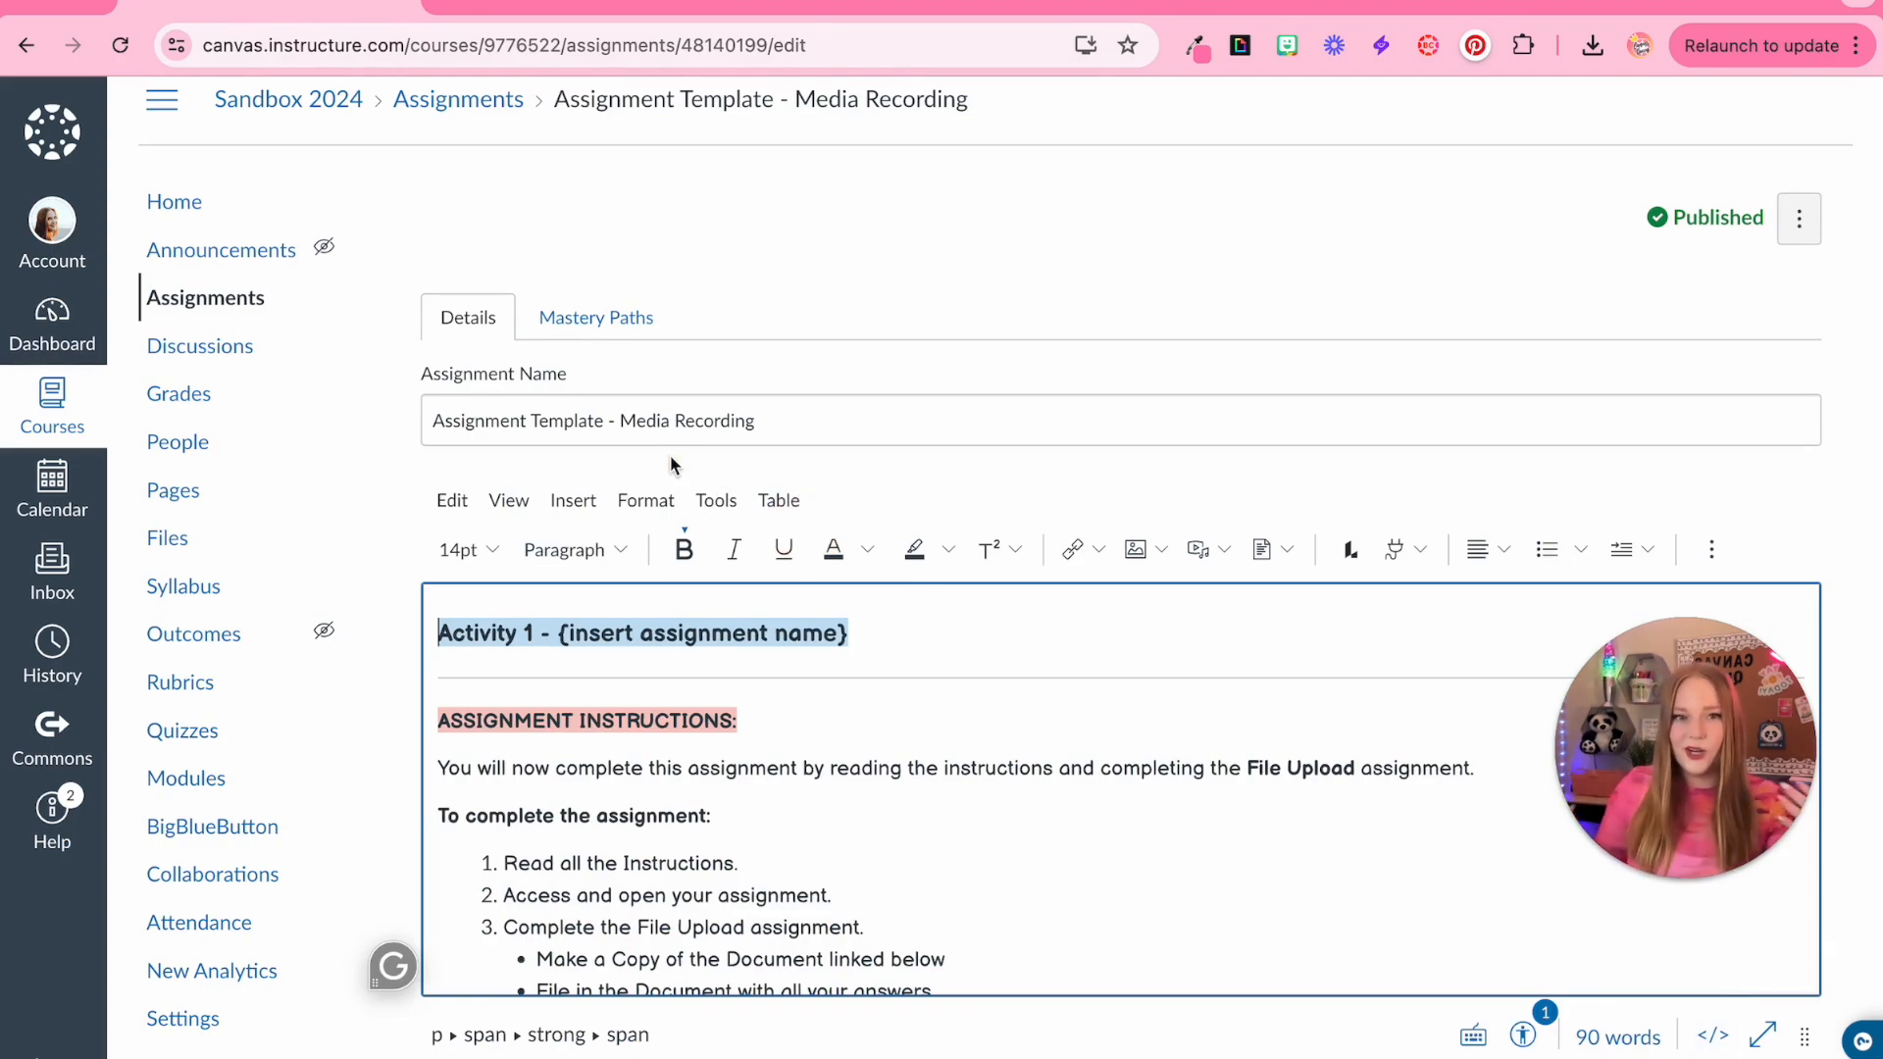
Replace 'File Upload' with 'Media Recording' in the intro sentence and in instruction step 3
left_click_drag(1247, 743, 1355, 742)
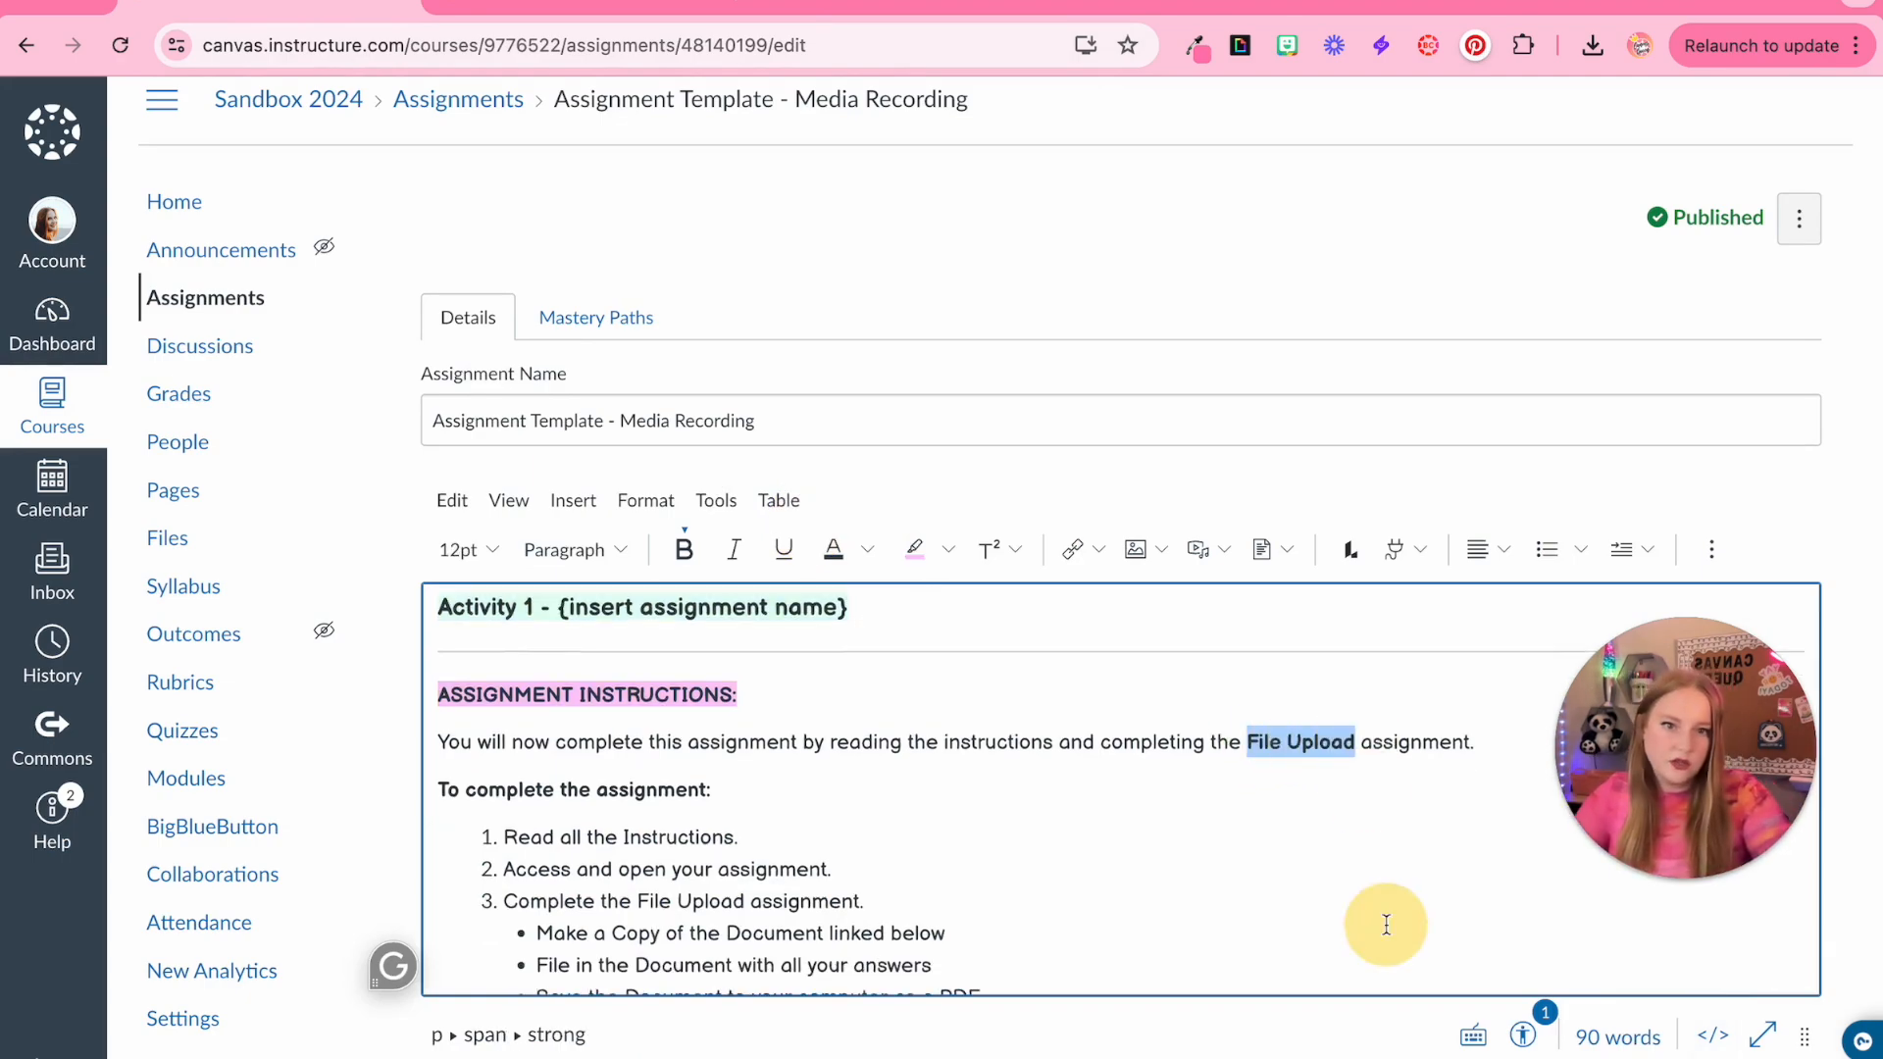
type("Media Recordin")
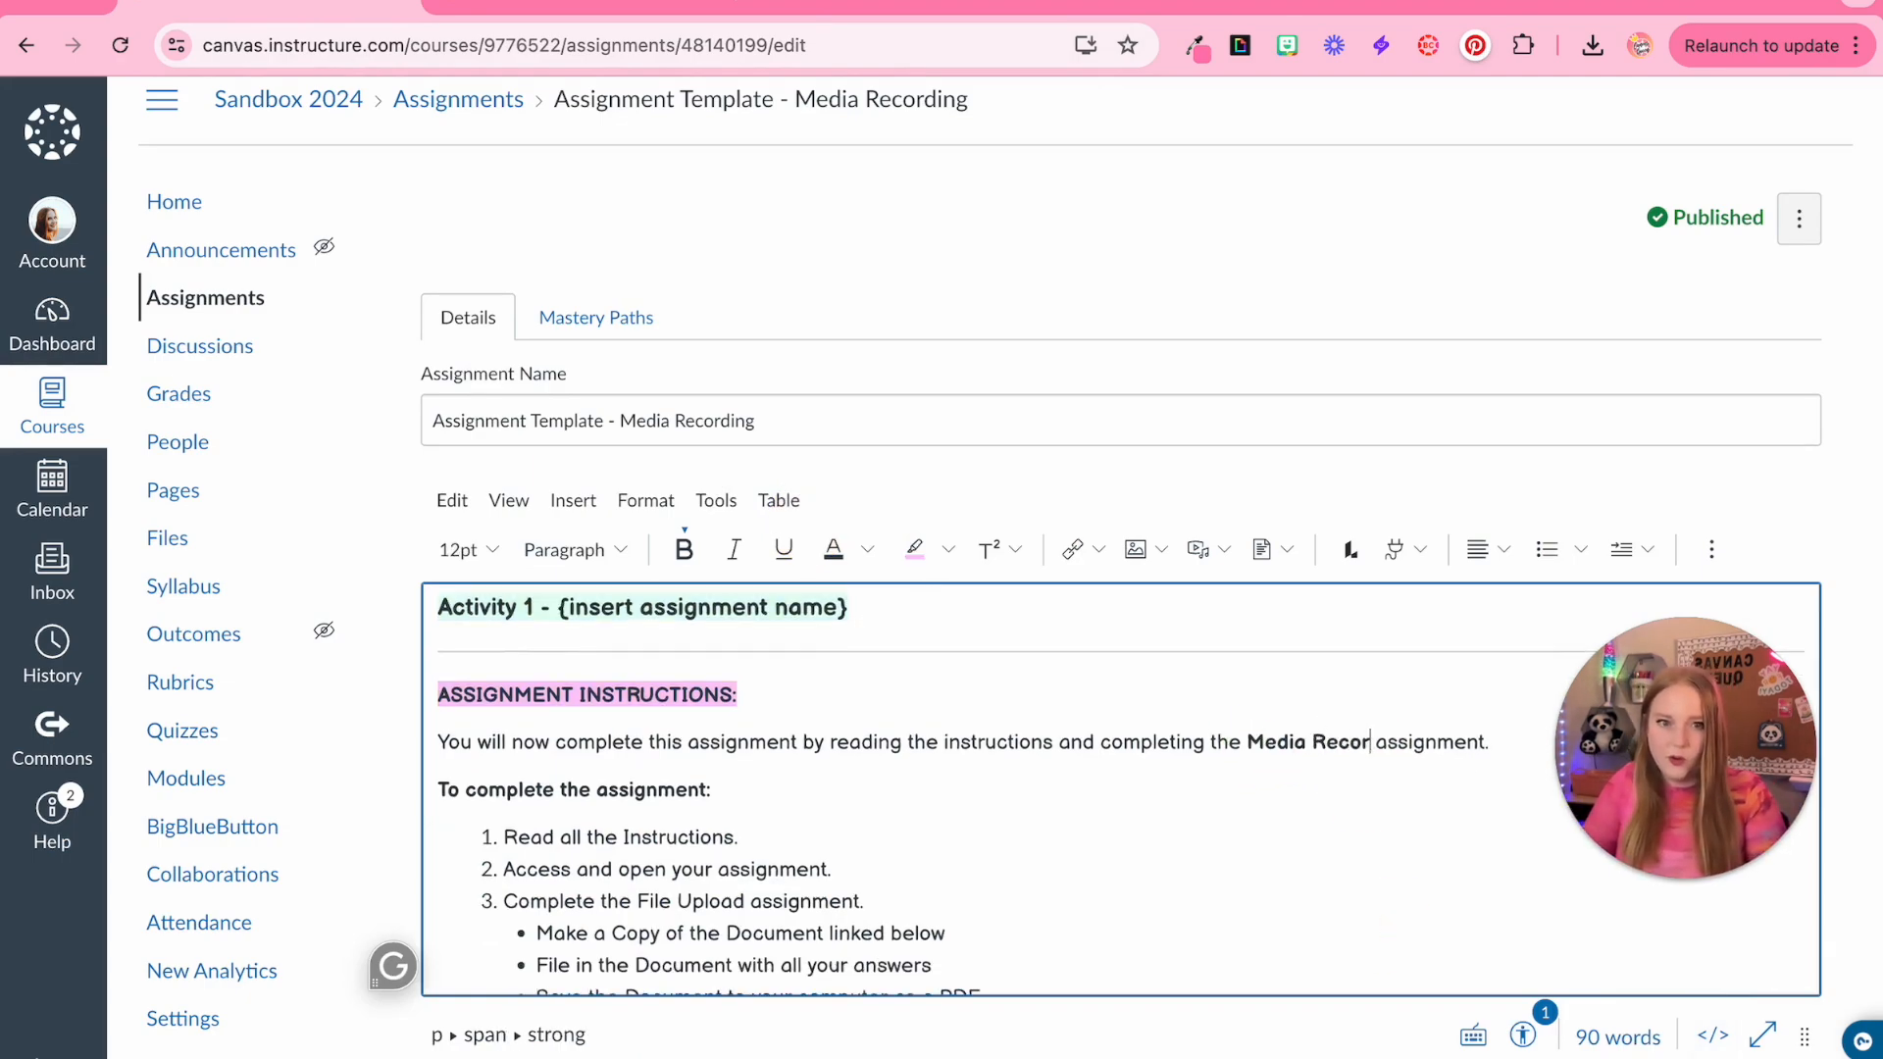
type("g")
scroll(593, 861, "down", 1)
left_click_drag(640, 818, 789, 820)
type("Media Recording")
Delete the bulleted sub-steps under instruction step 3
scroll(758, 820, "down", 2)
left_click_drag(537, 688, 831, 764)
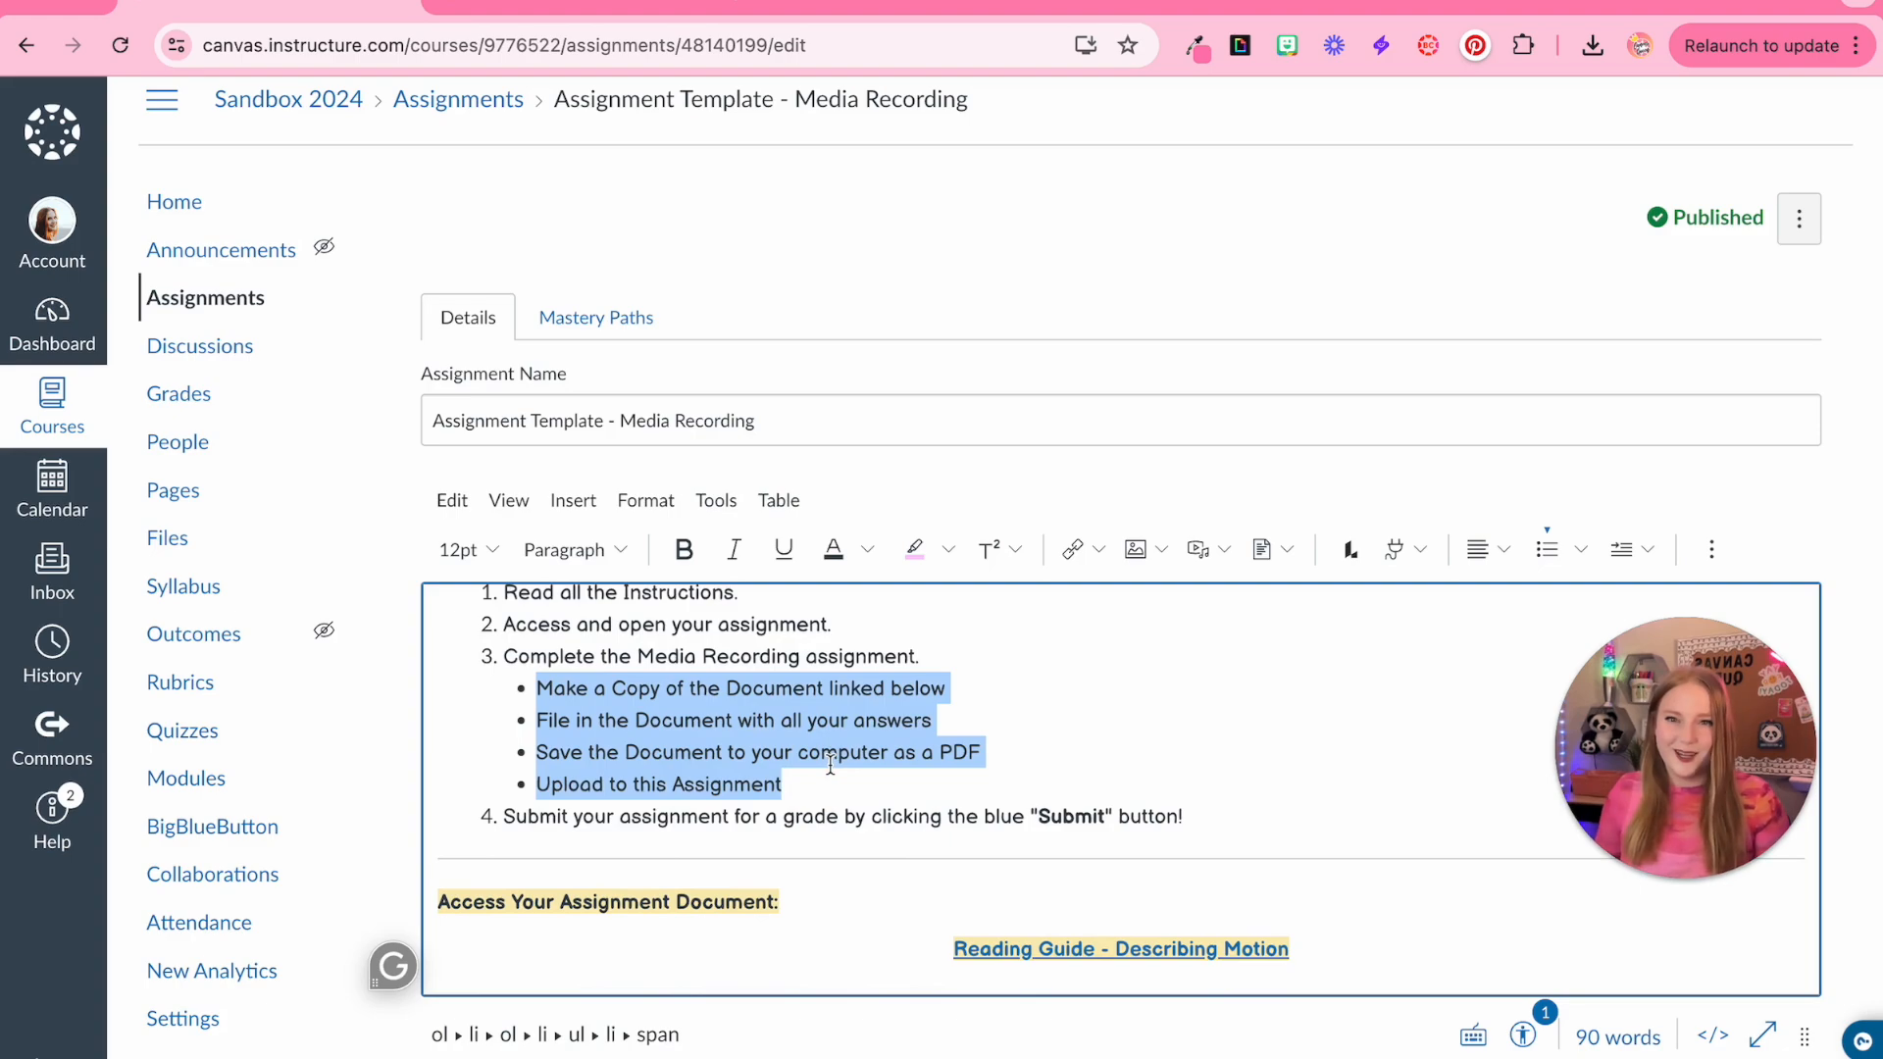
key("BackSpace")
key("BackSpace")
double_click(609, 896)
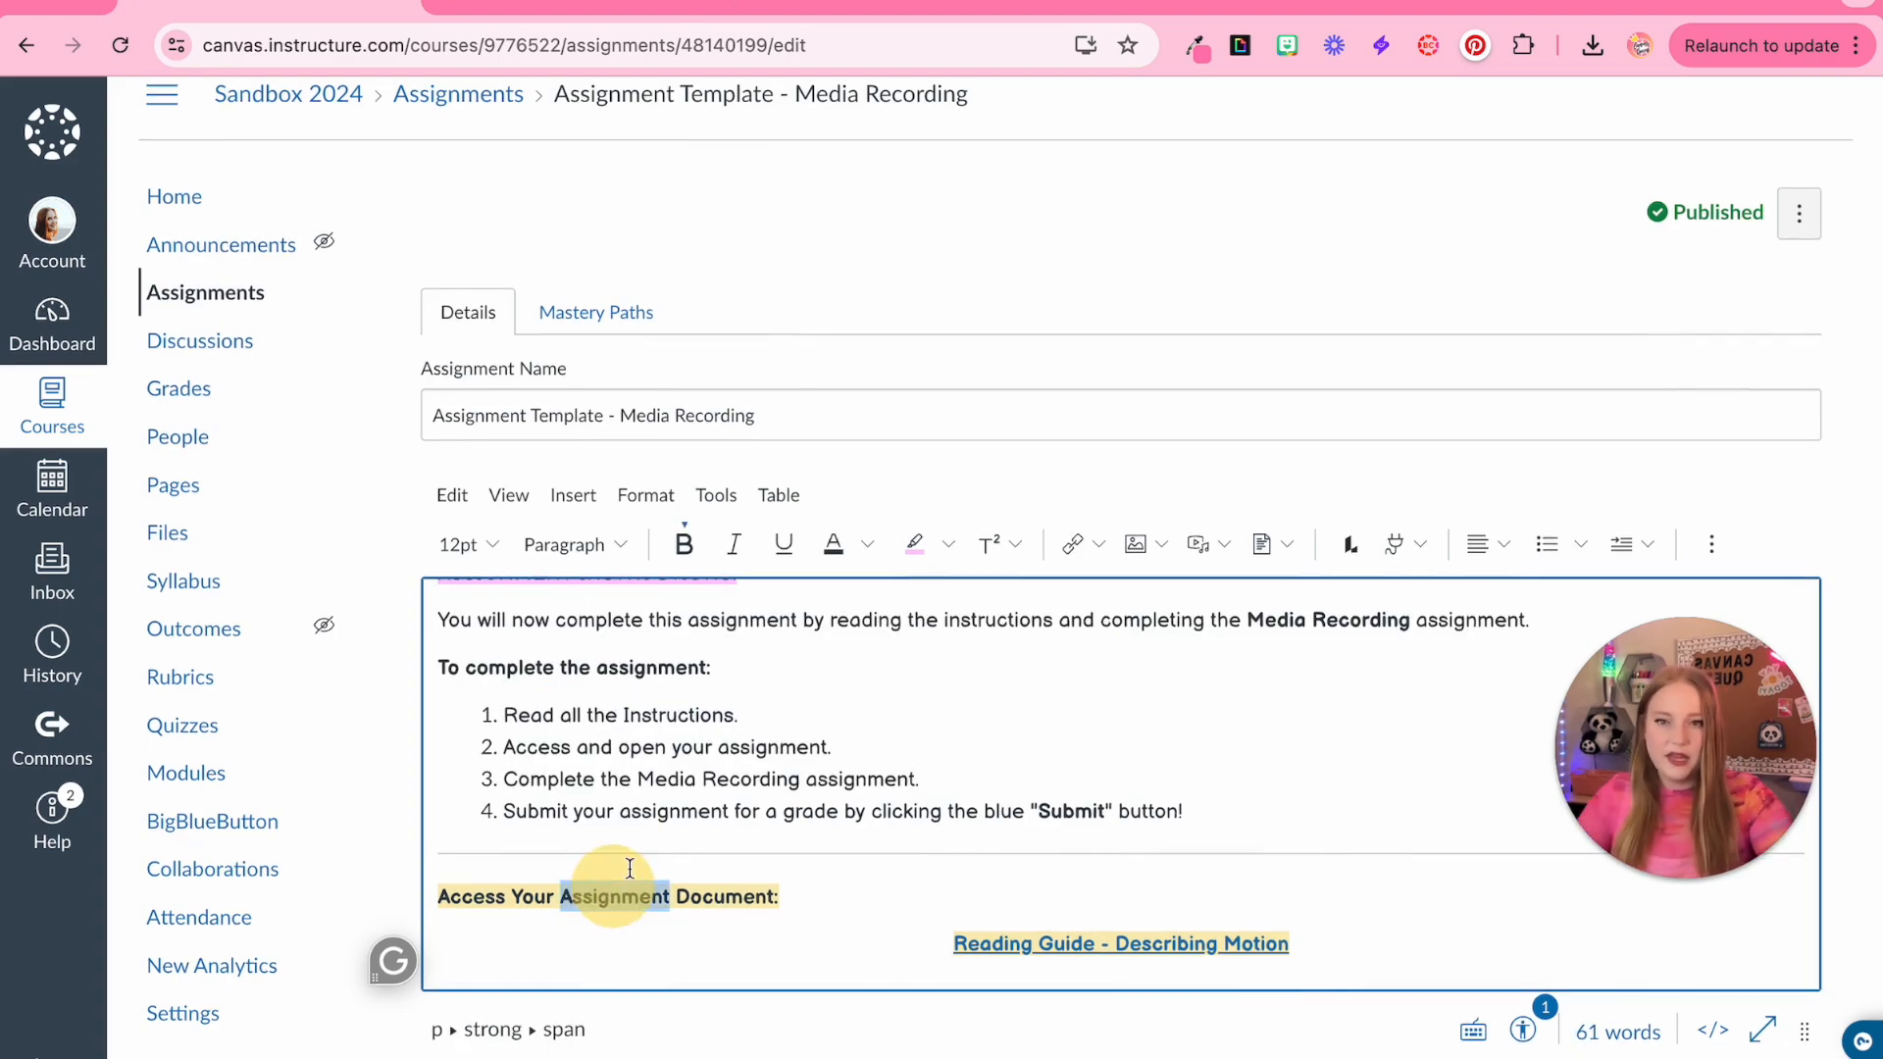
left_click(763, 896)
Copy the 'Answer the following questions' section from the Text-Entry Box assignment
left_click(498, 4)
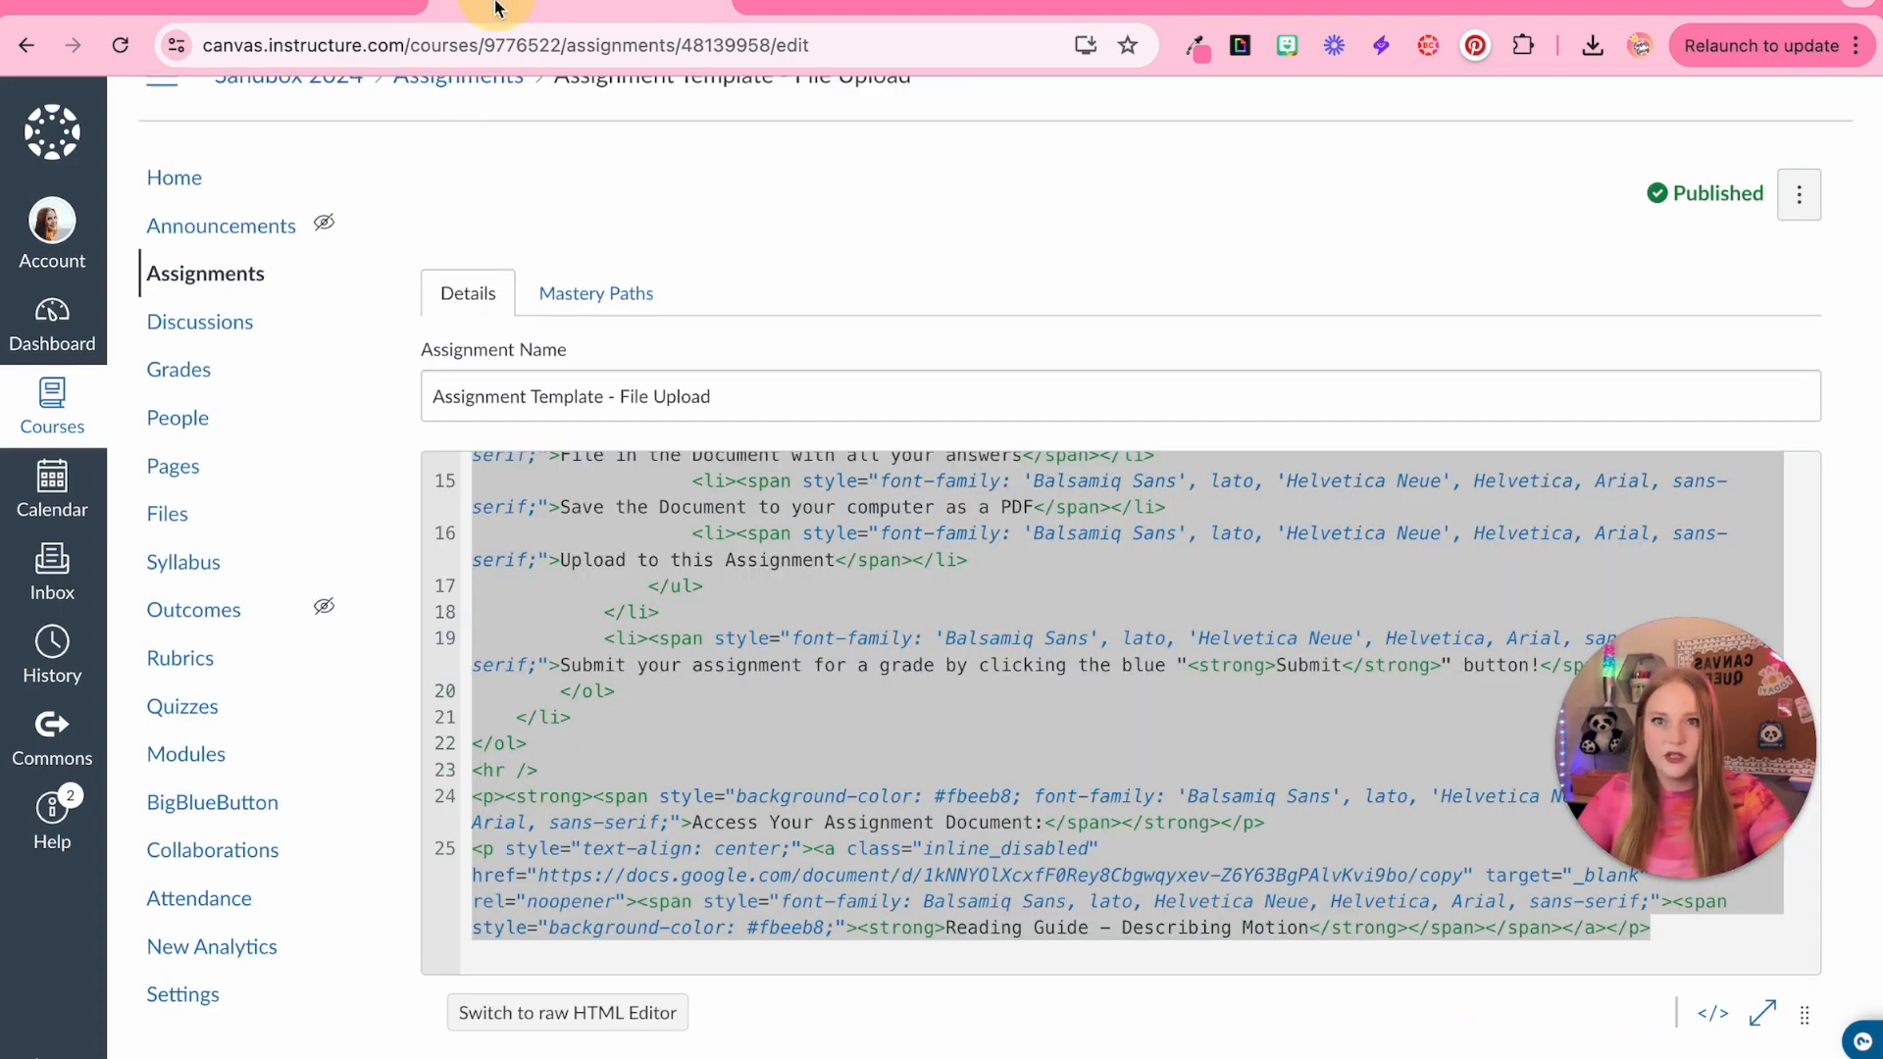
scroll(1534, 948, "down", 10)
left_click(1667, 954)
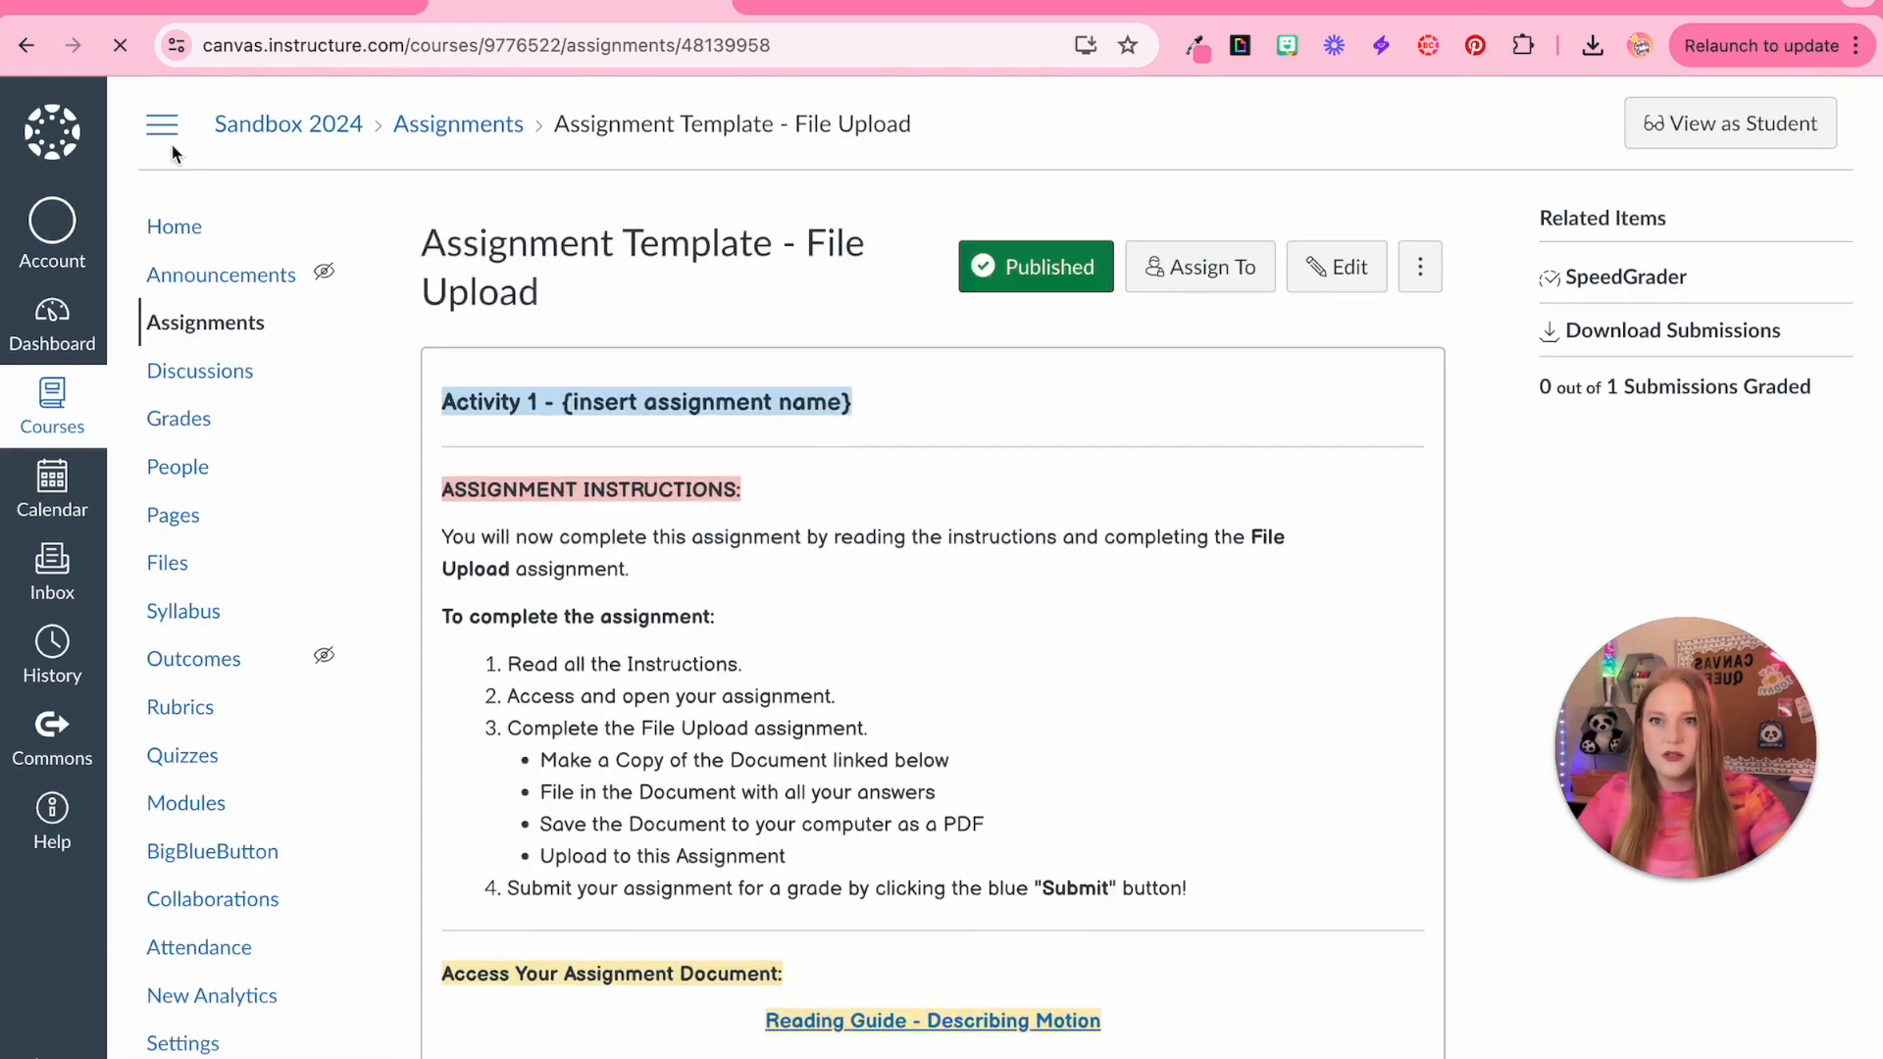
left_click(173, 227)
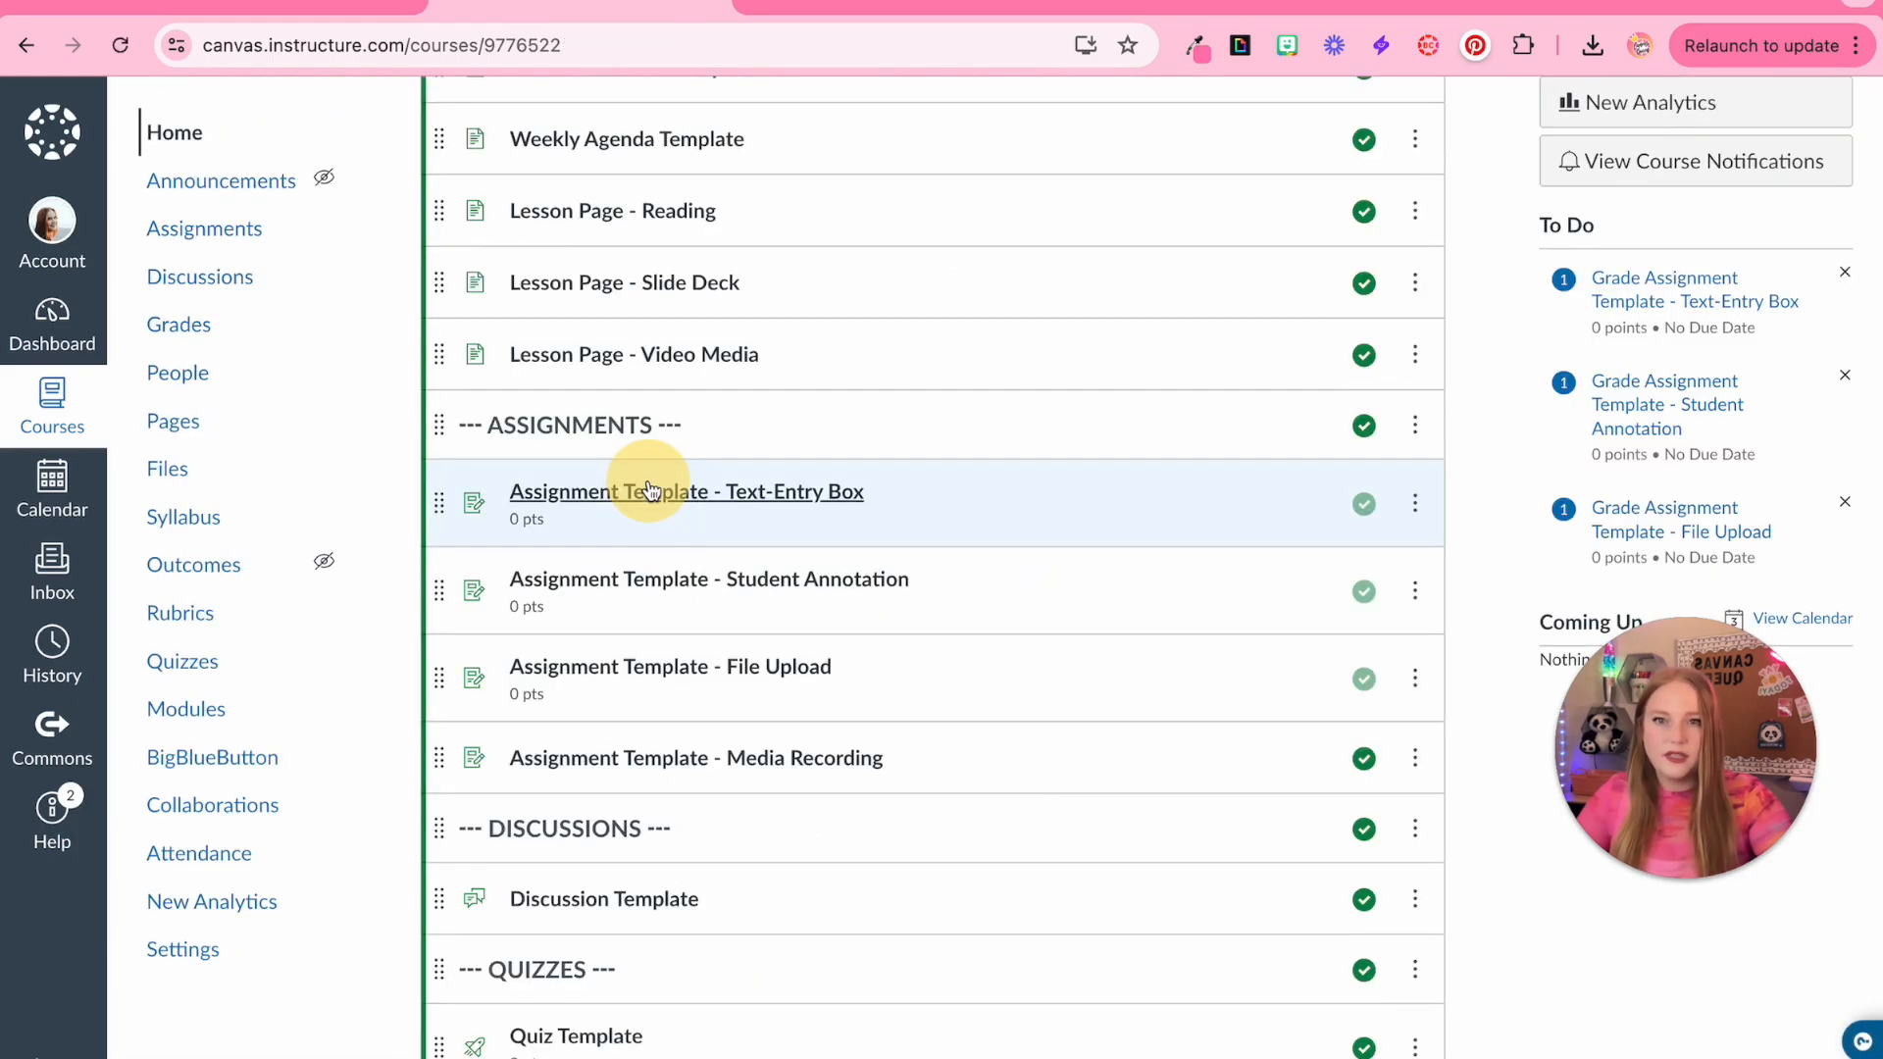
left_click(650, 488)
scroll(833, 862, "down", 1)
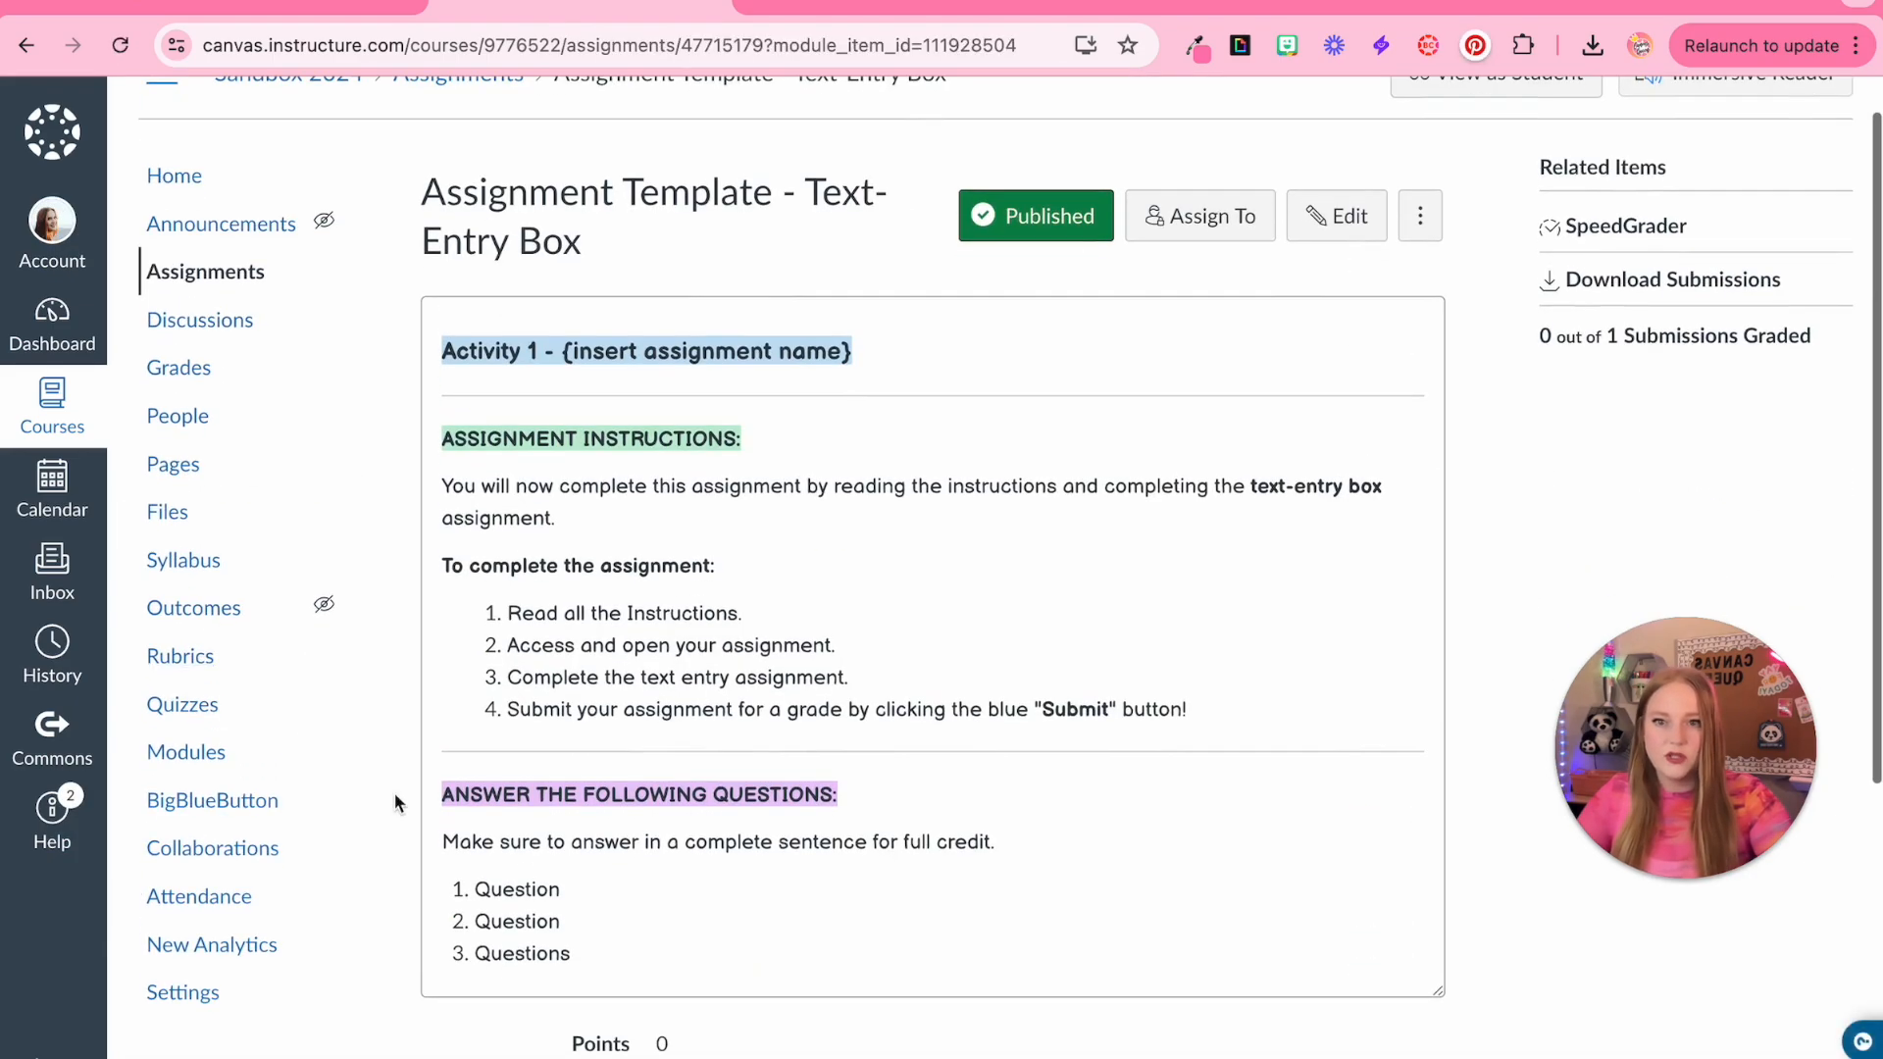
left_click_drag(507, 834, 633, 971)
key("ctrl+c")
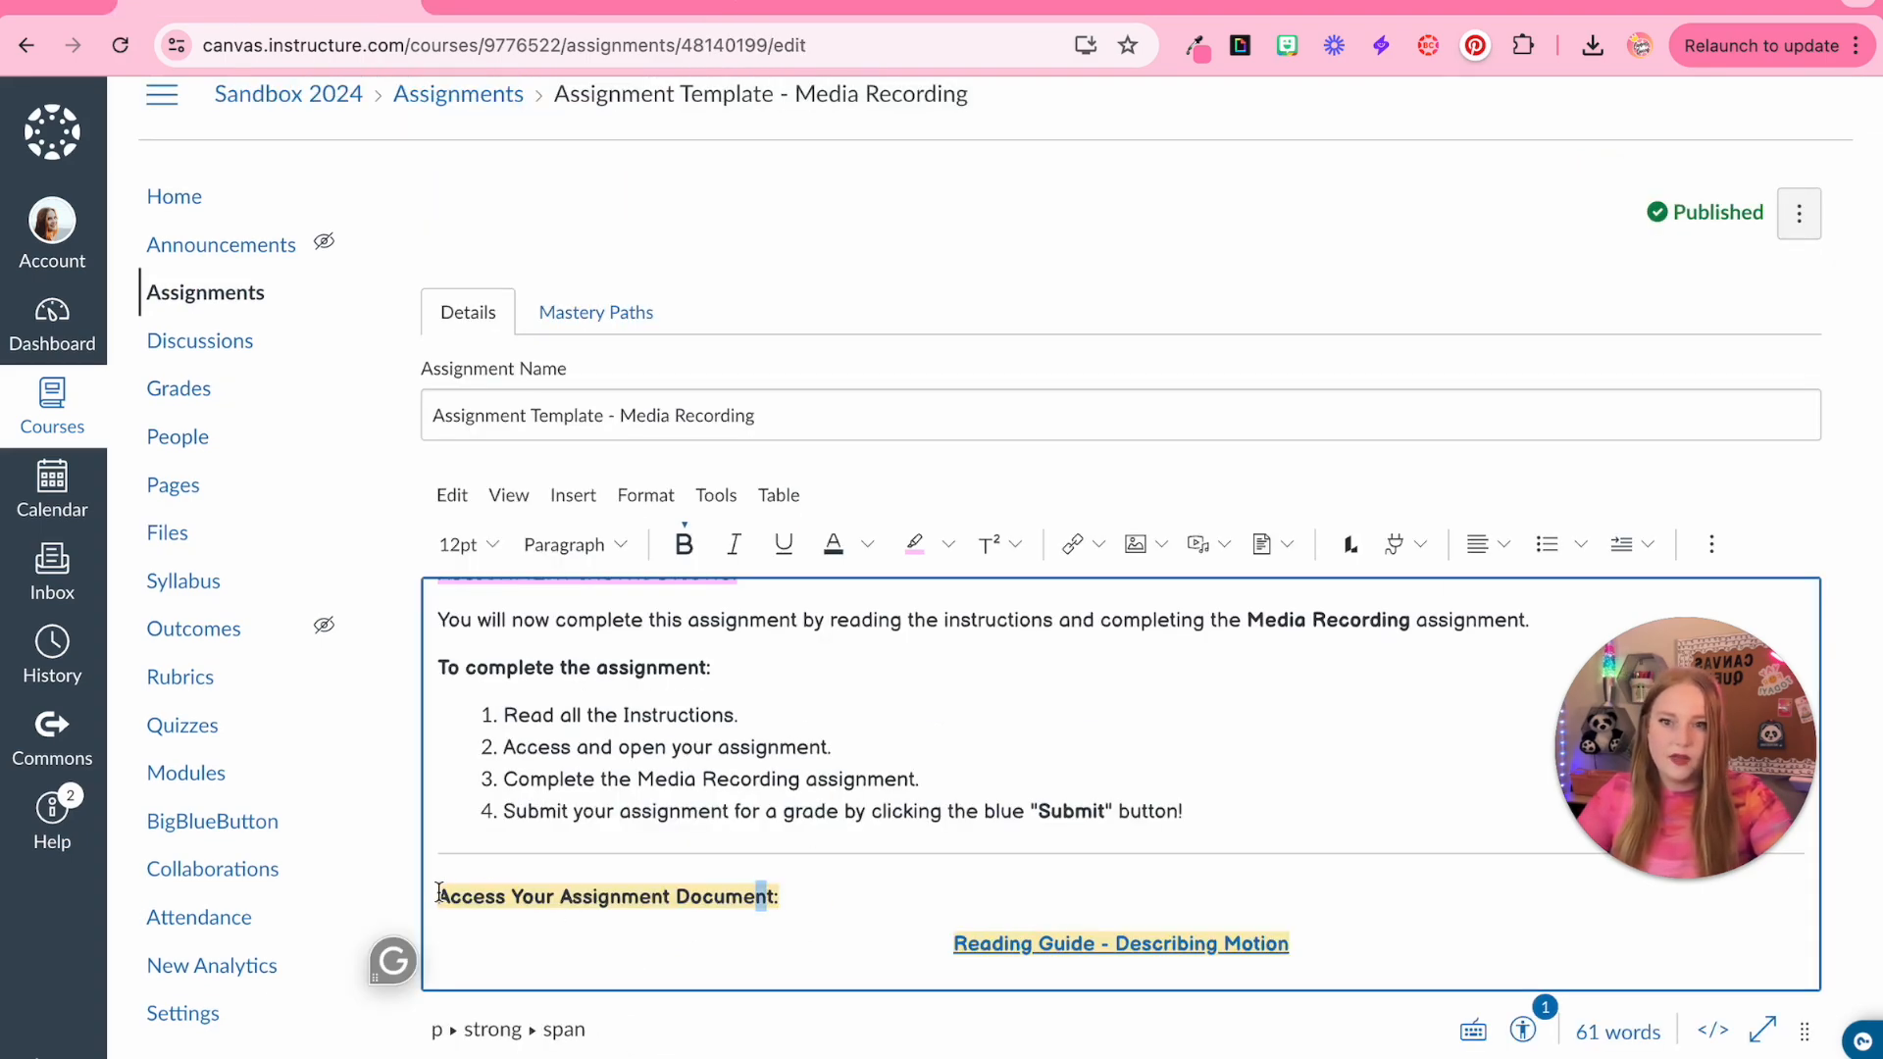
Paste the section at the end of the Media Recording description and reword its sentence to 'Make sure to answer all of the following questions in your video recording.'
left_click_drag(439, 893, 1350, 991)
key("ctrl+v")
type("Make")
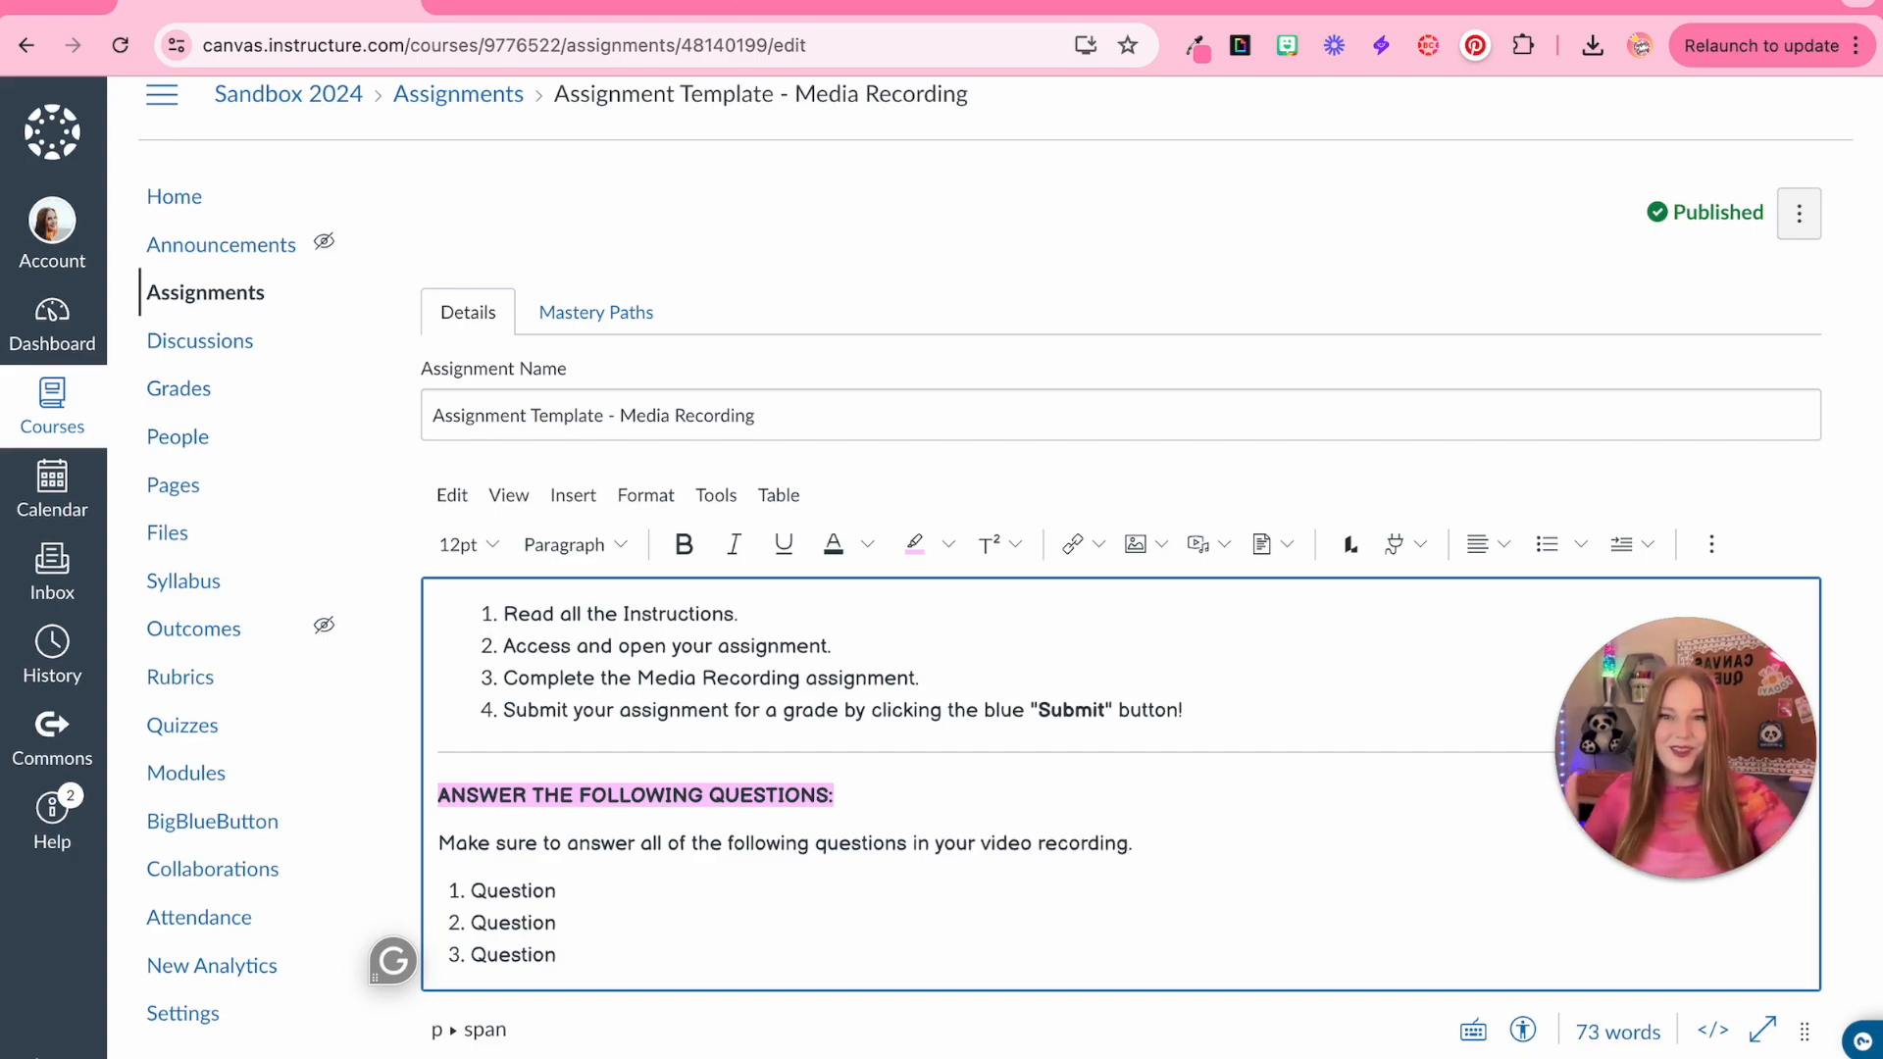
Set the submission type to Online with Media Recordings as the entry option and save the assignment
scroll(765, 878, "up", 5)
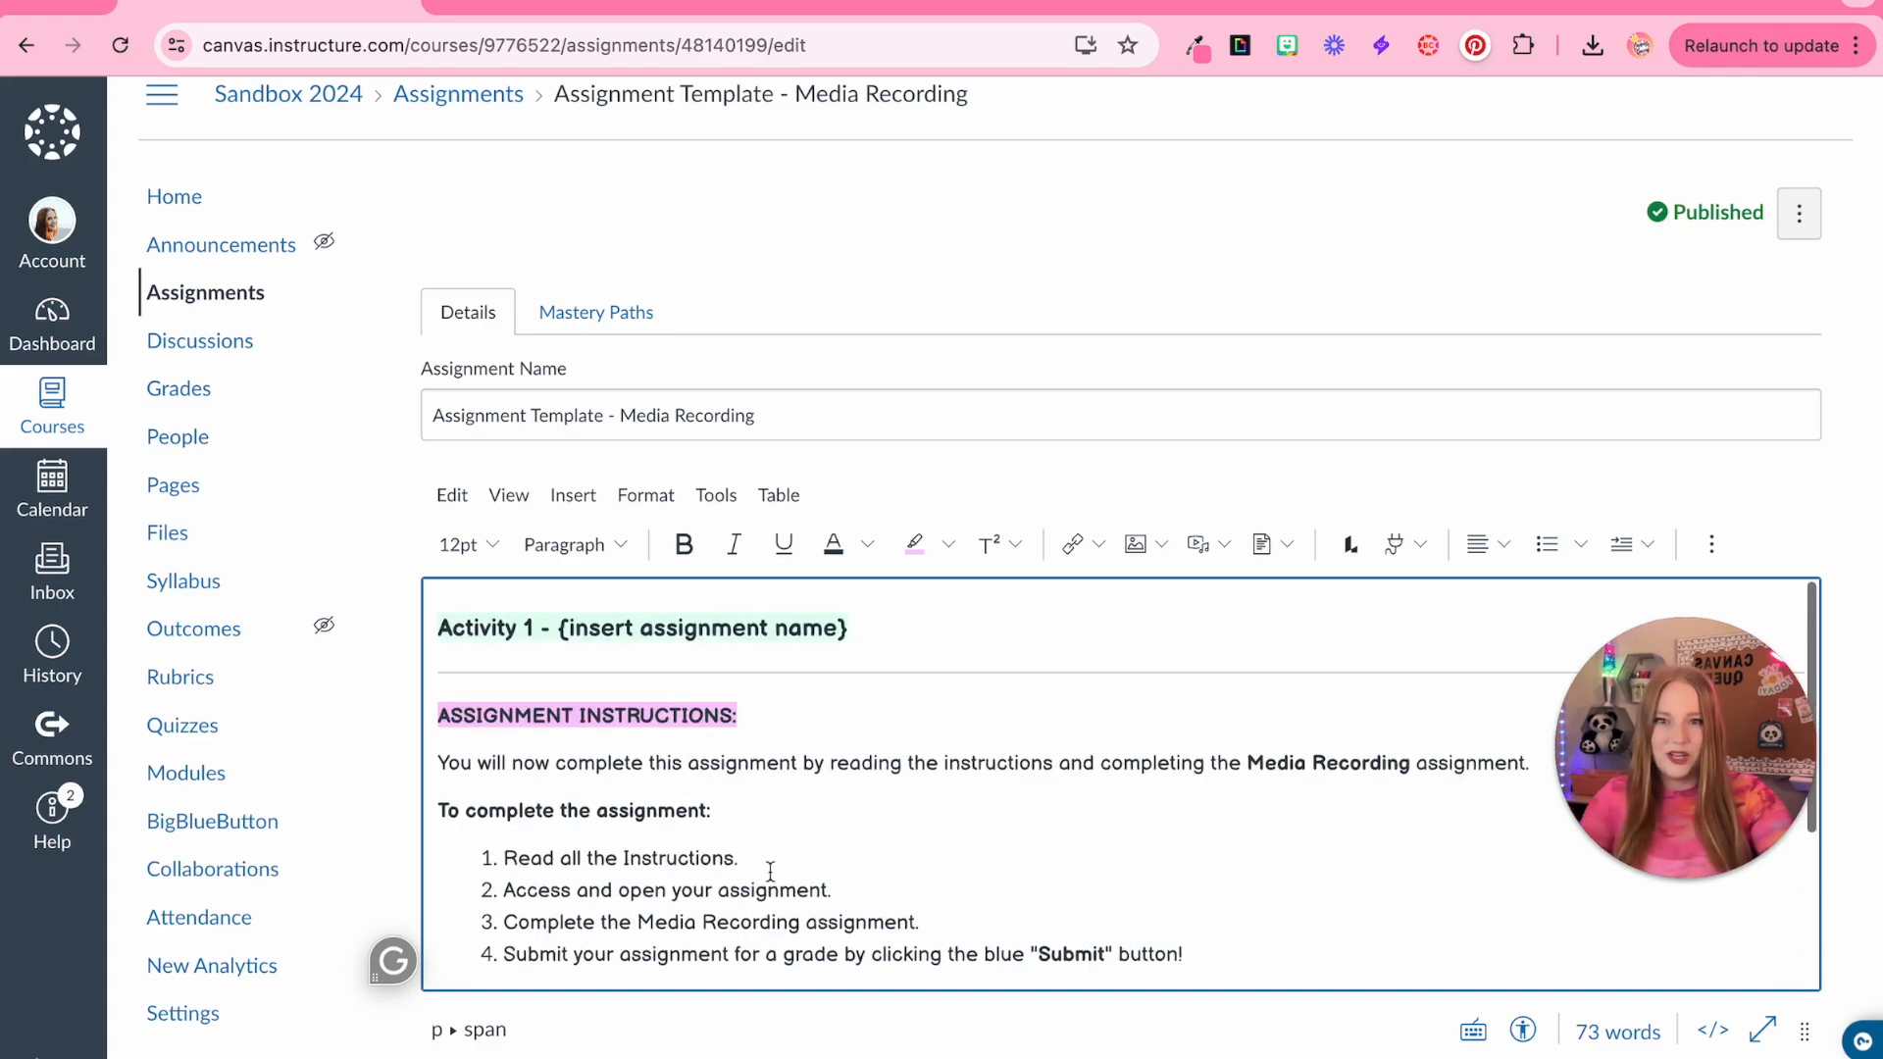
scroll(785, 863, "down", 4)
scroll(1021, 932, "down", 15)
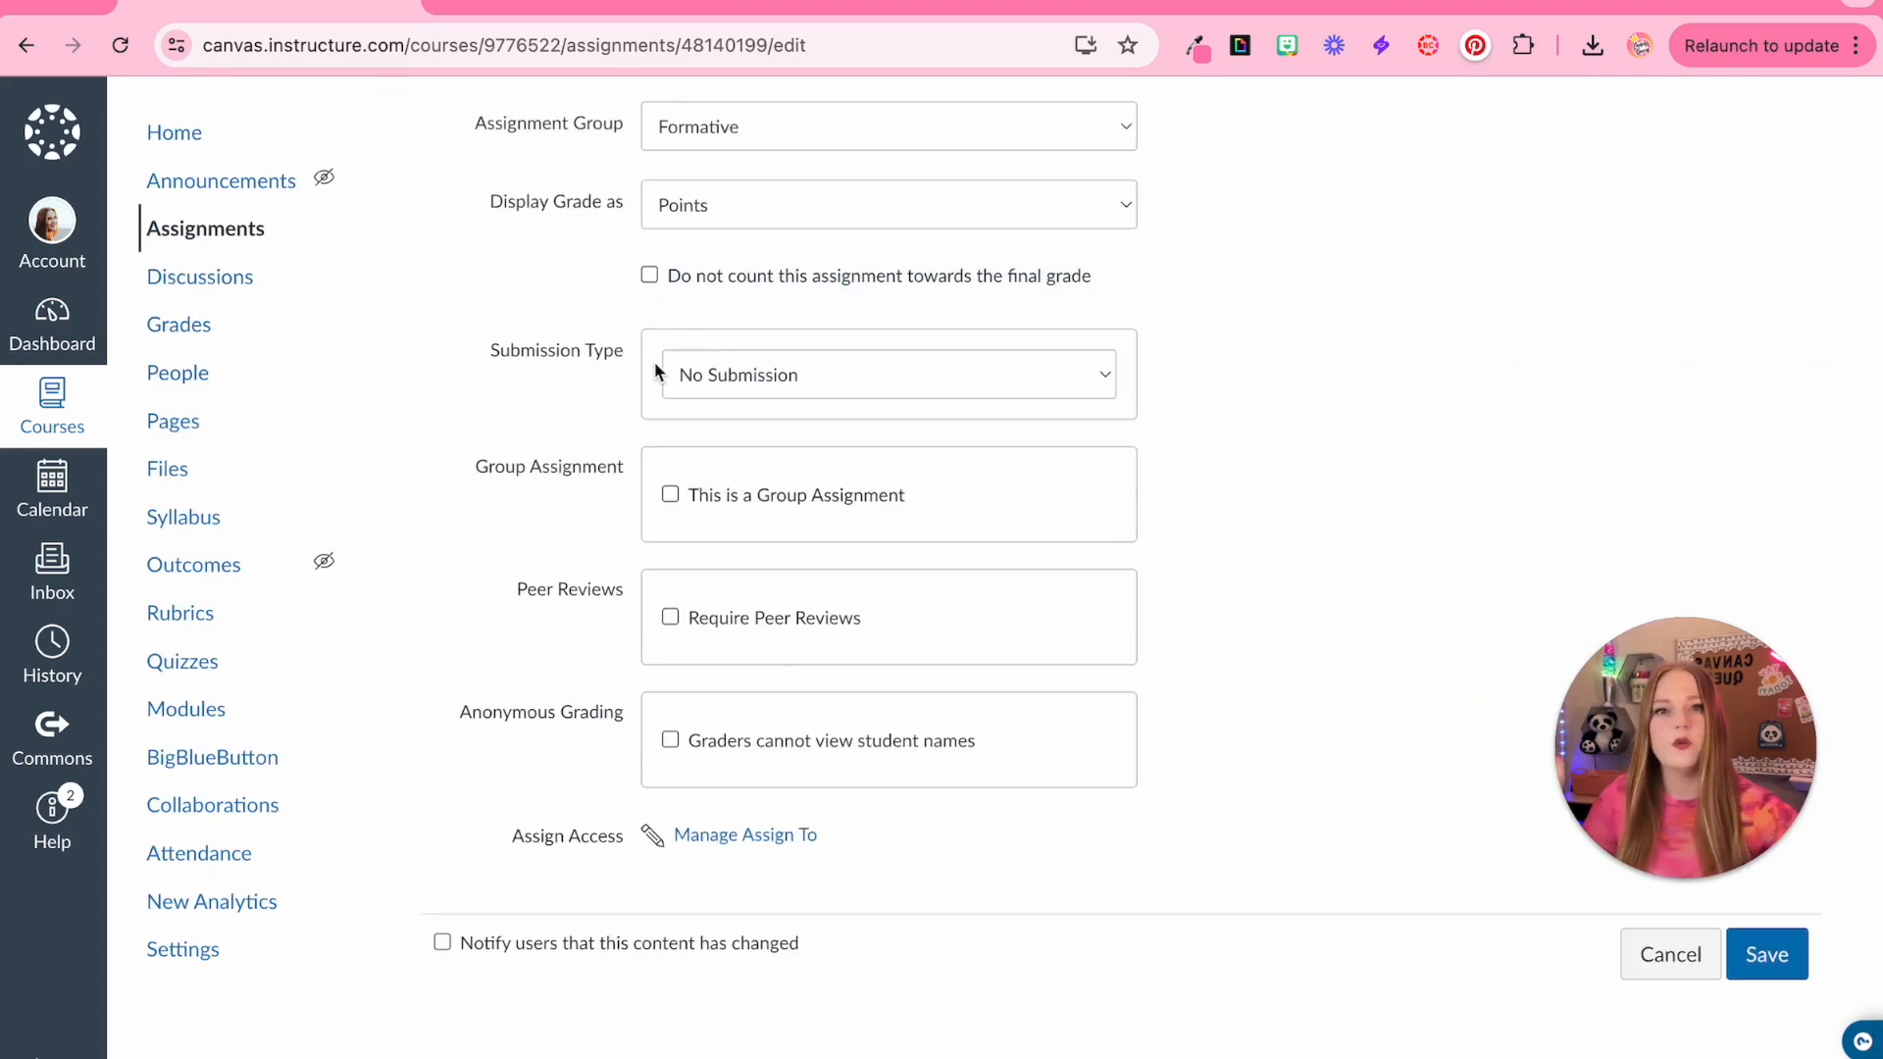
left_click(825, 432)
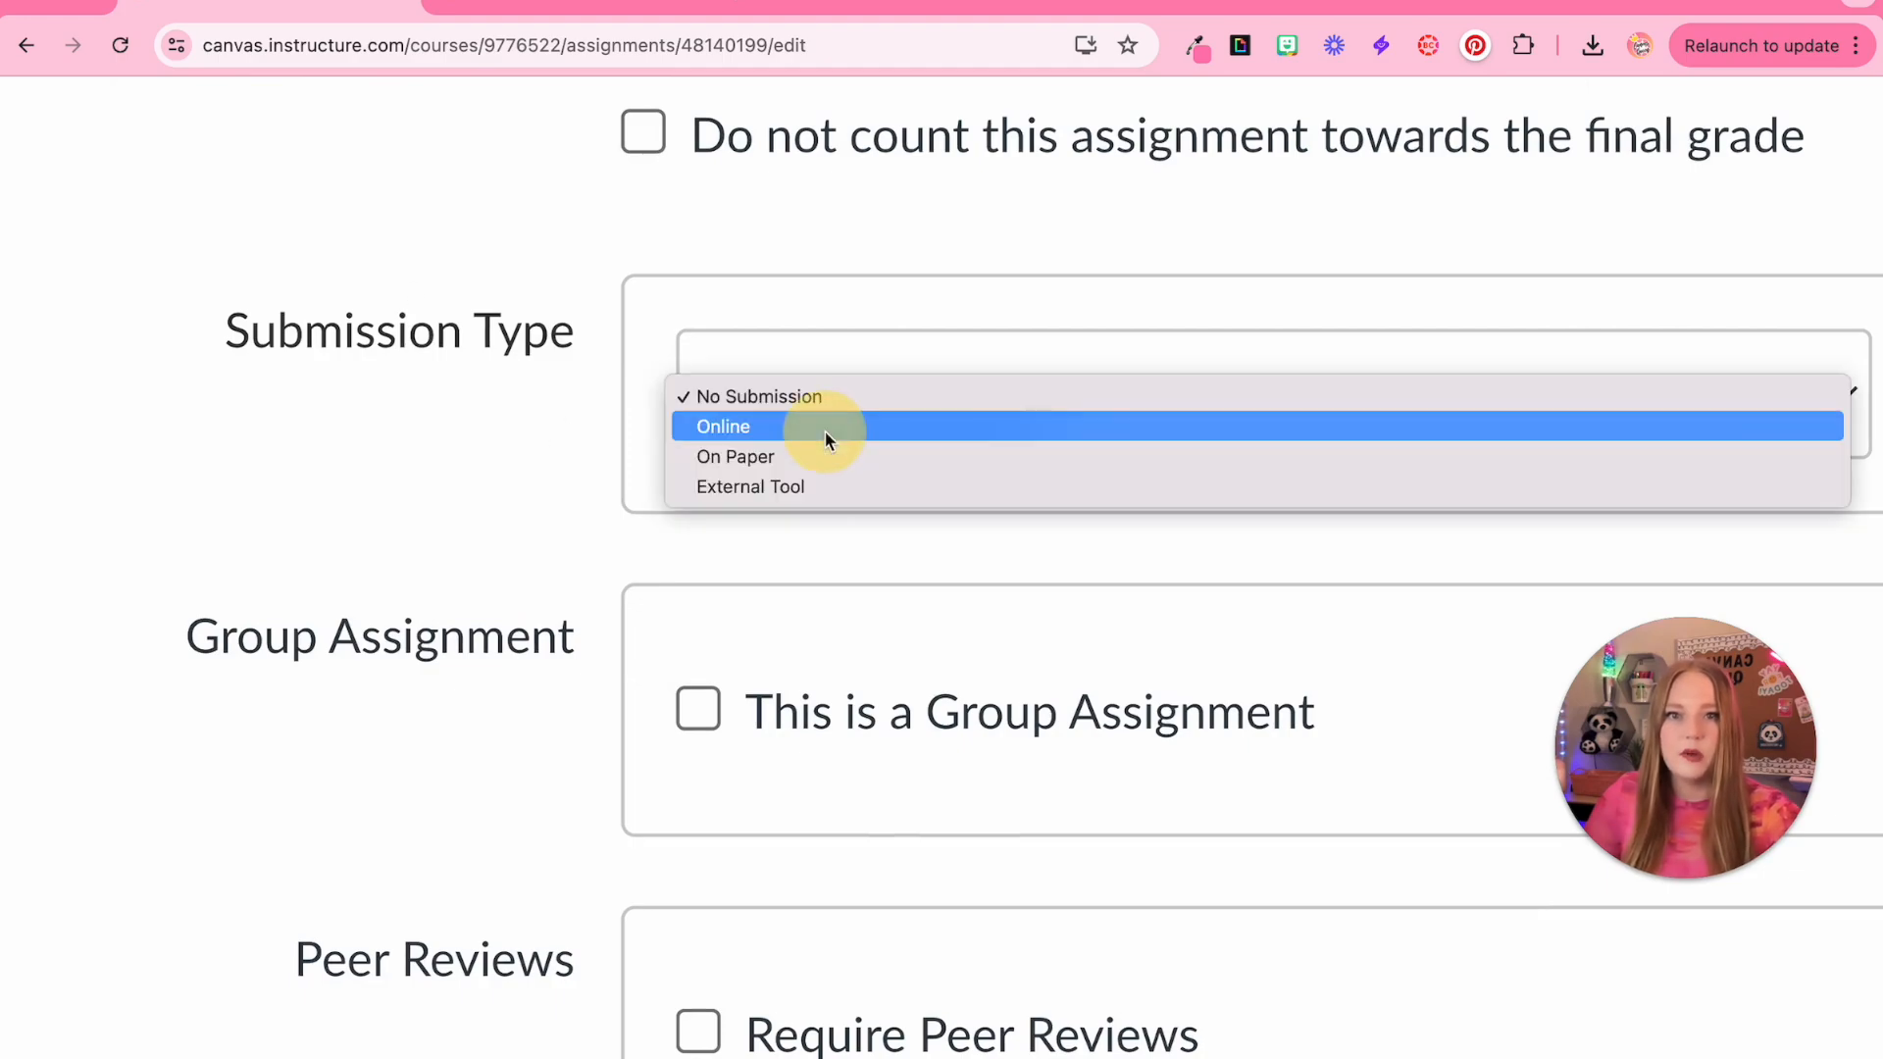
left_click(814, 427)
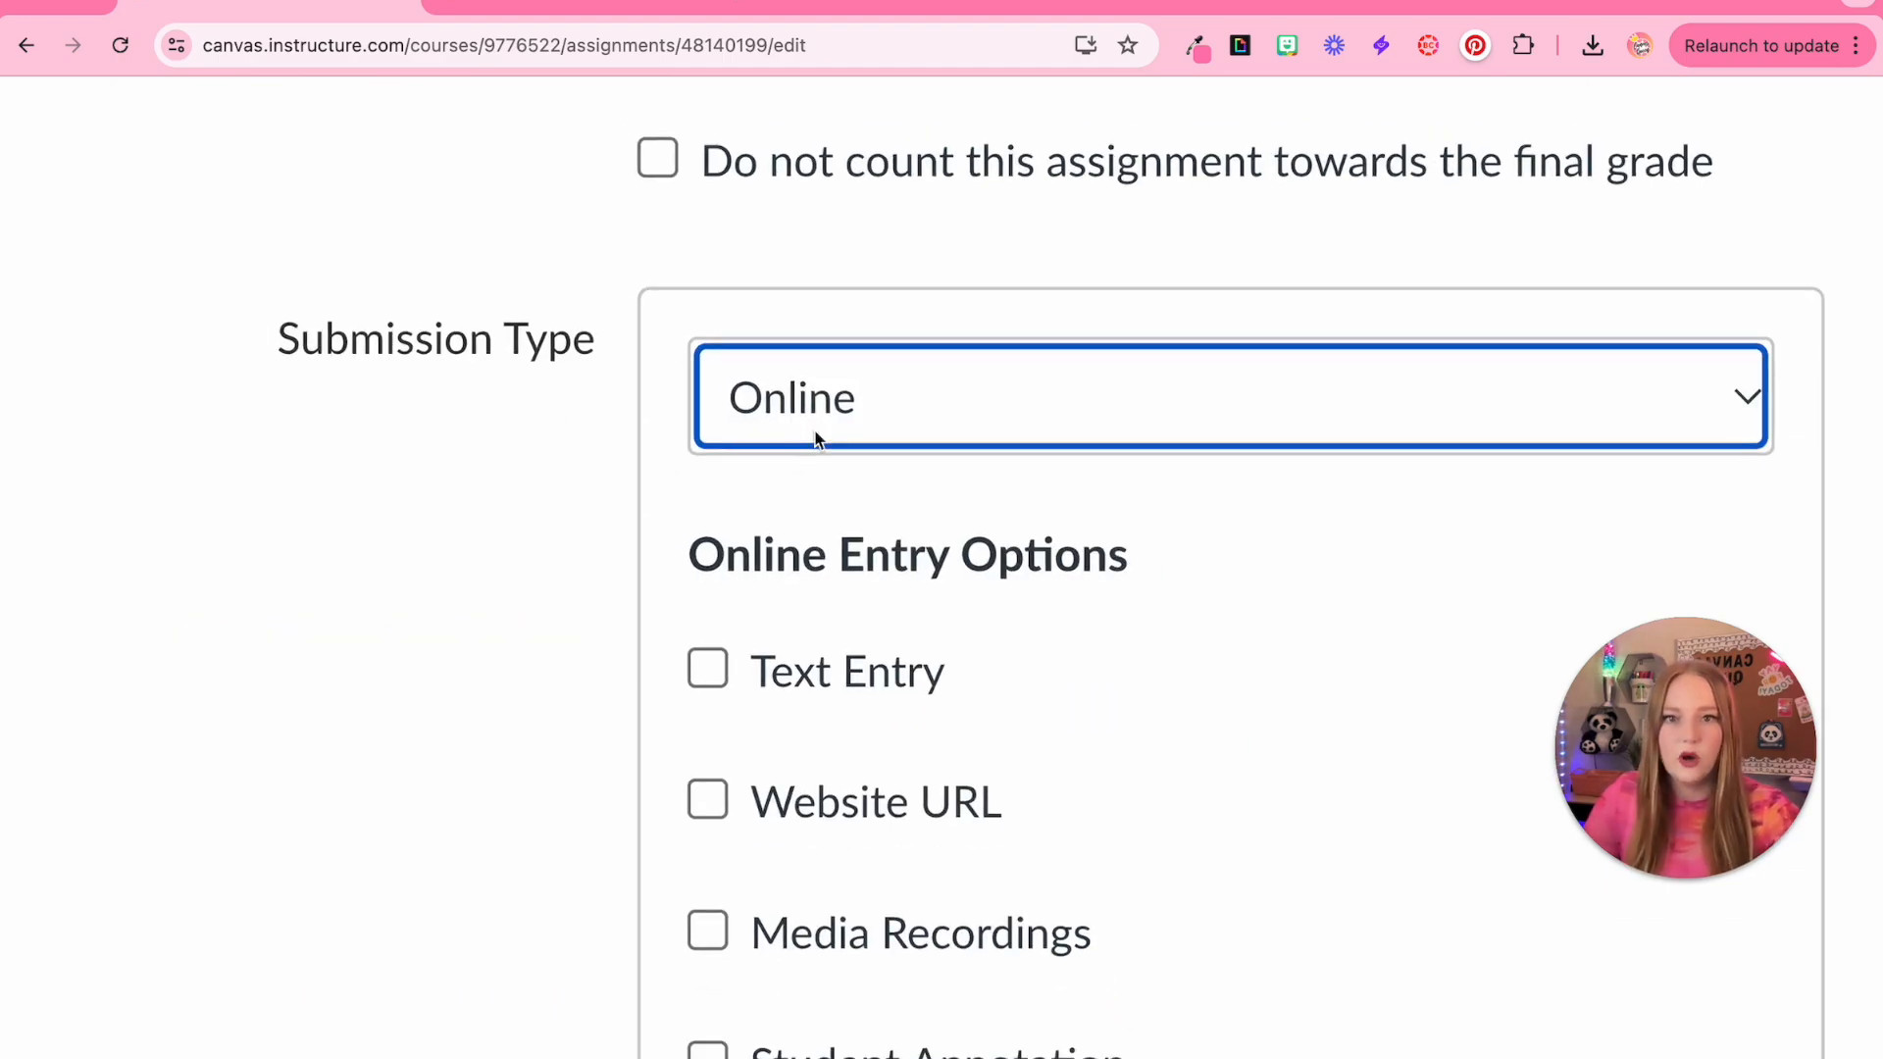
scroll(841, 840, "down", 3)
left_click(851, 744)
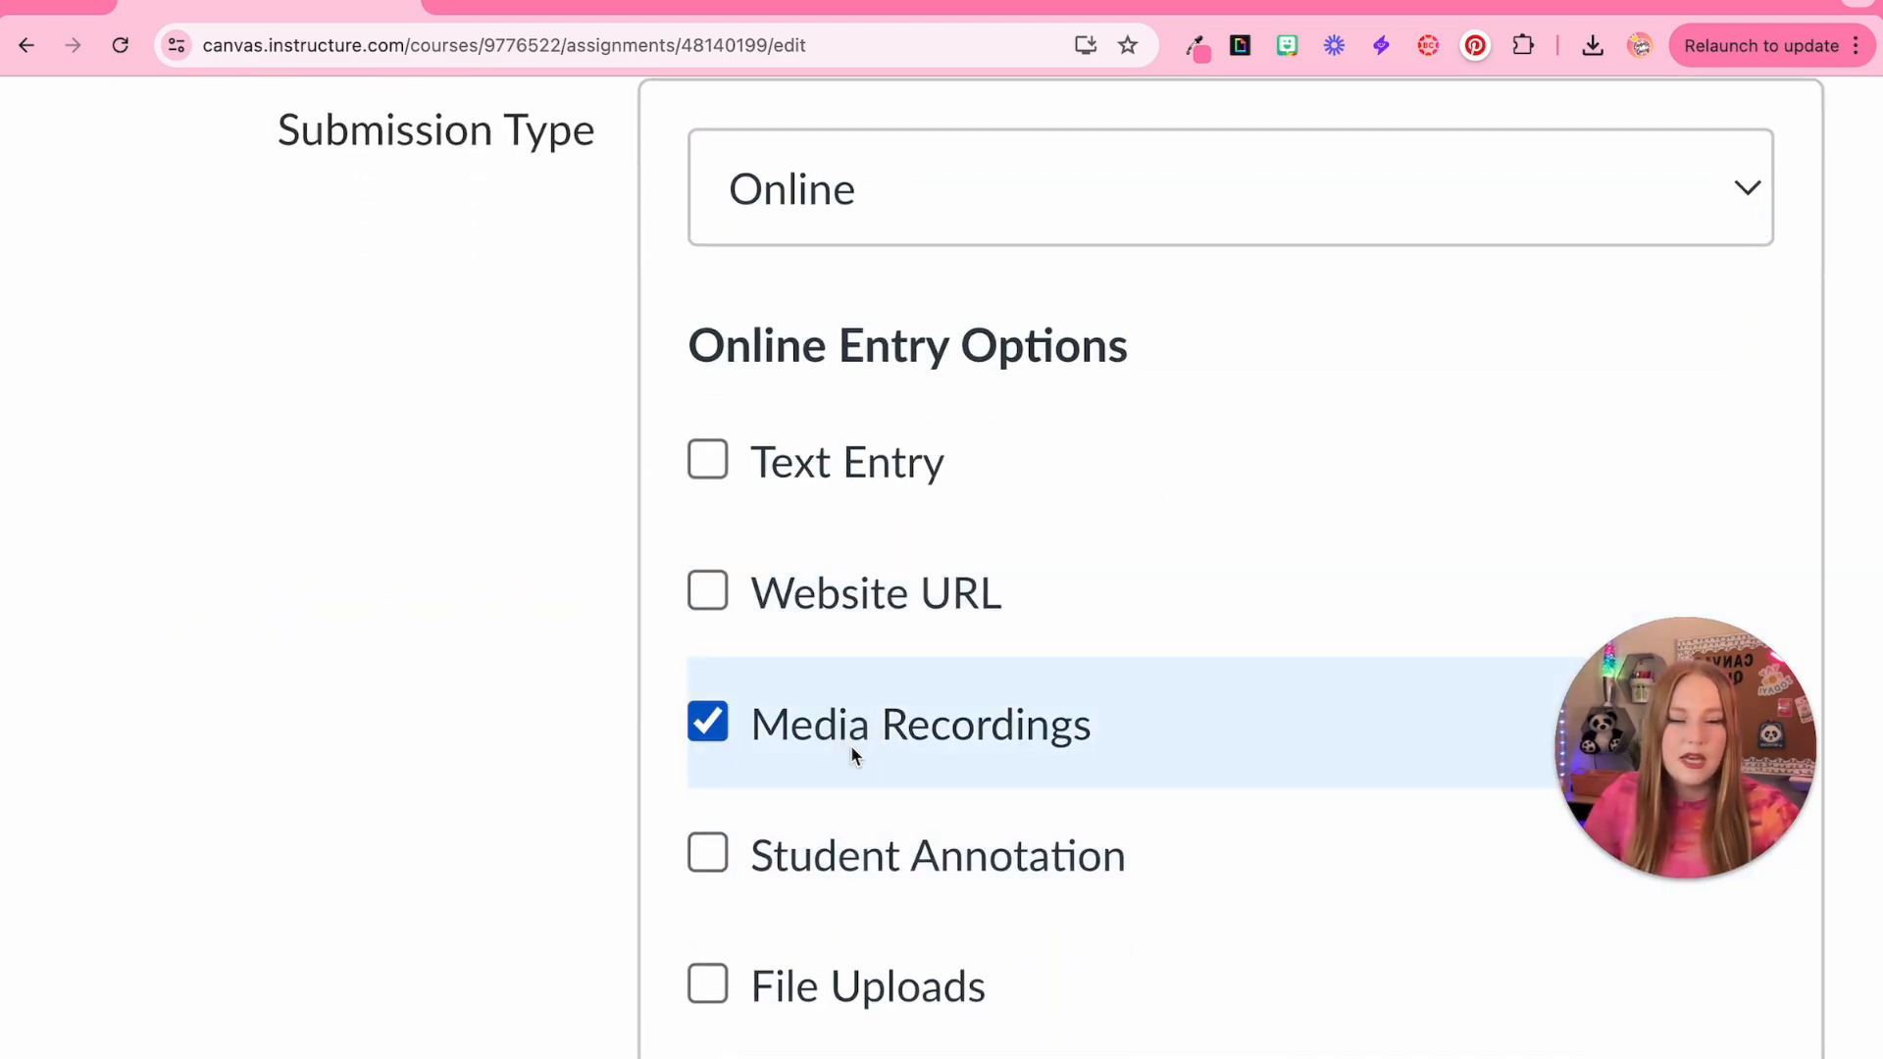
scroll(1349, 944, "down", 5)
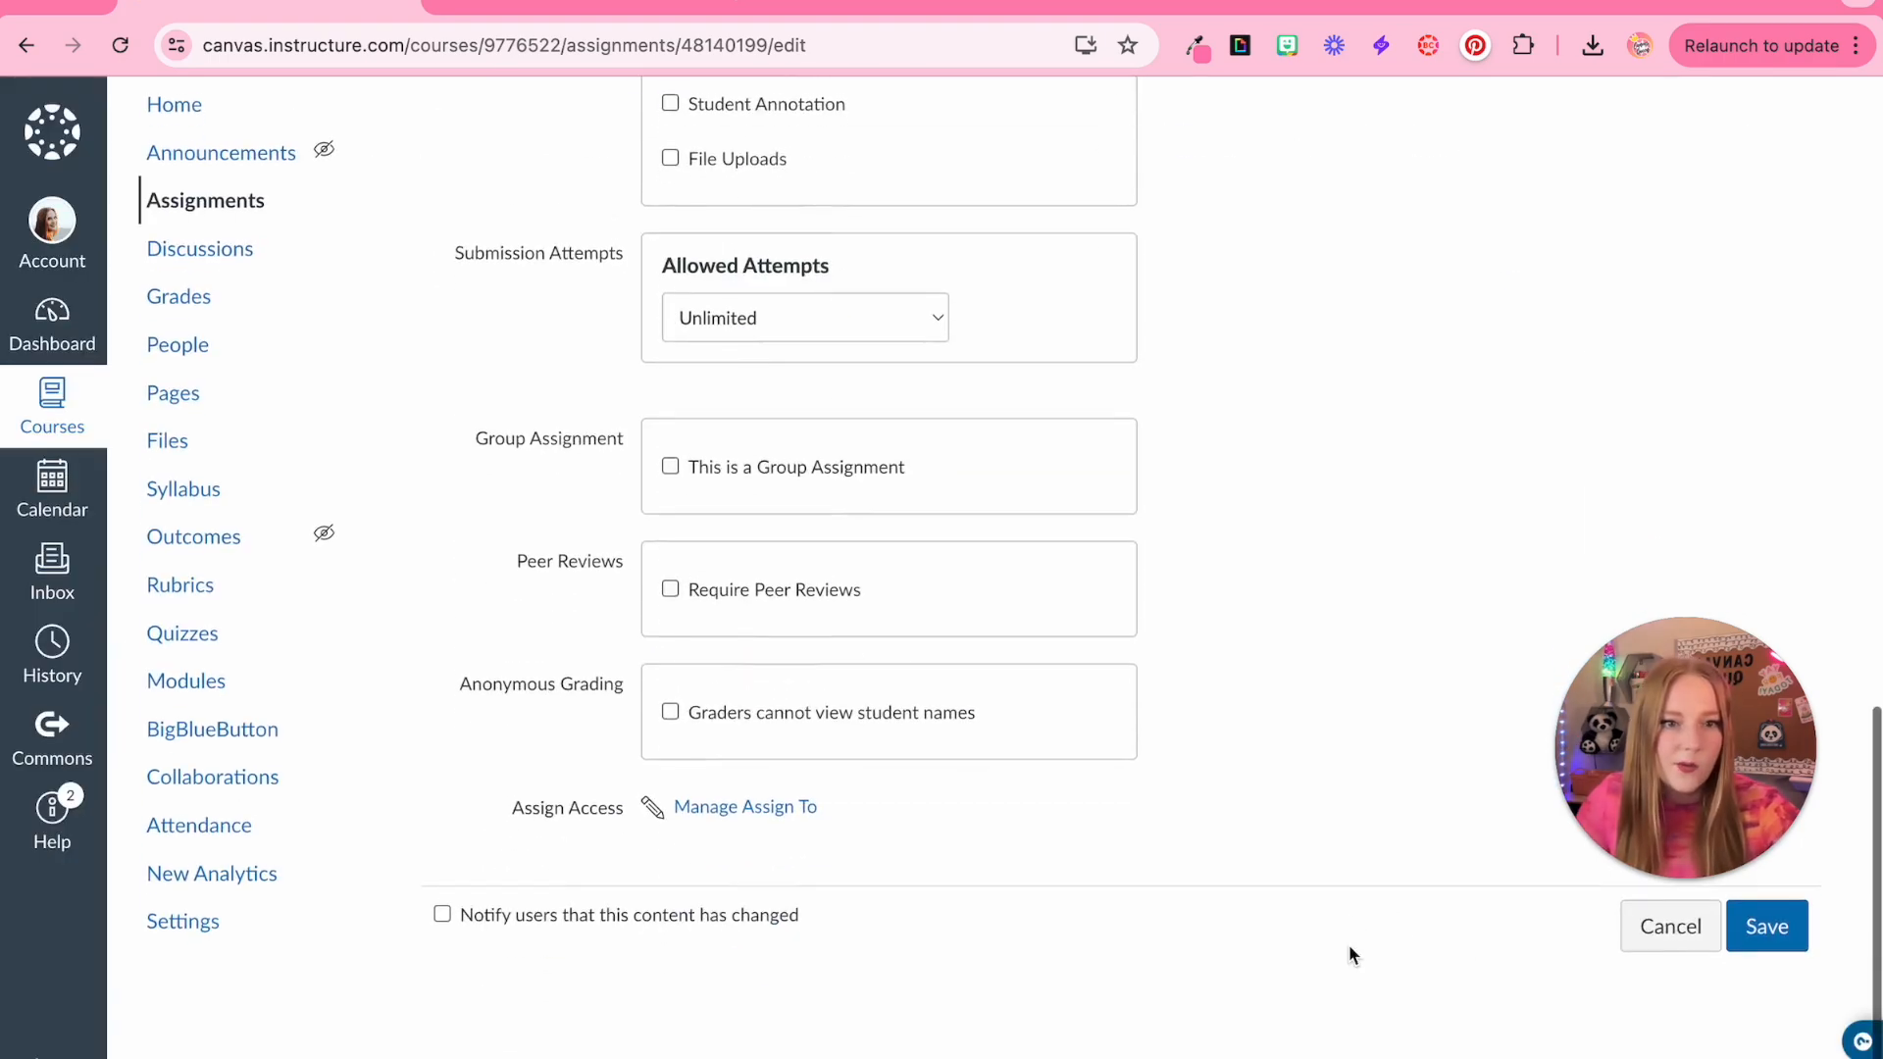
left_click(1795, 963)
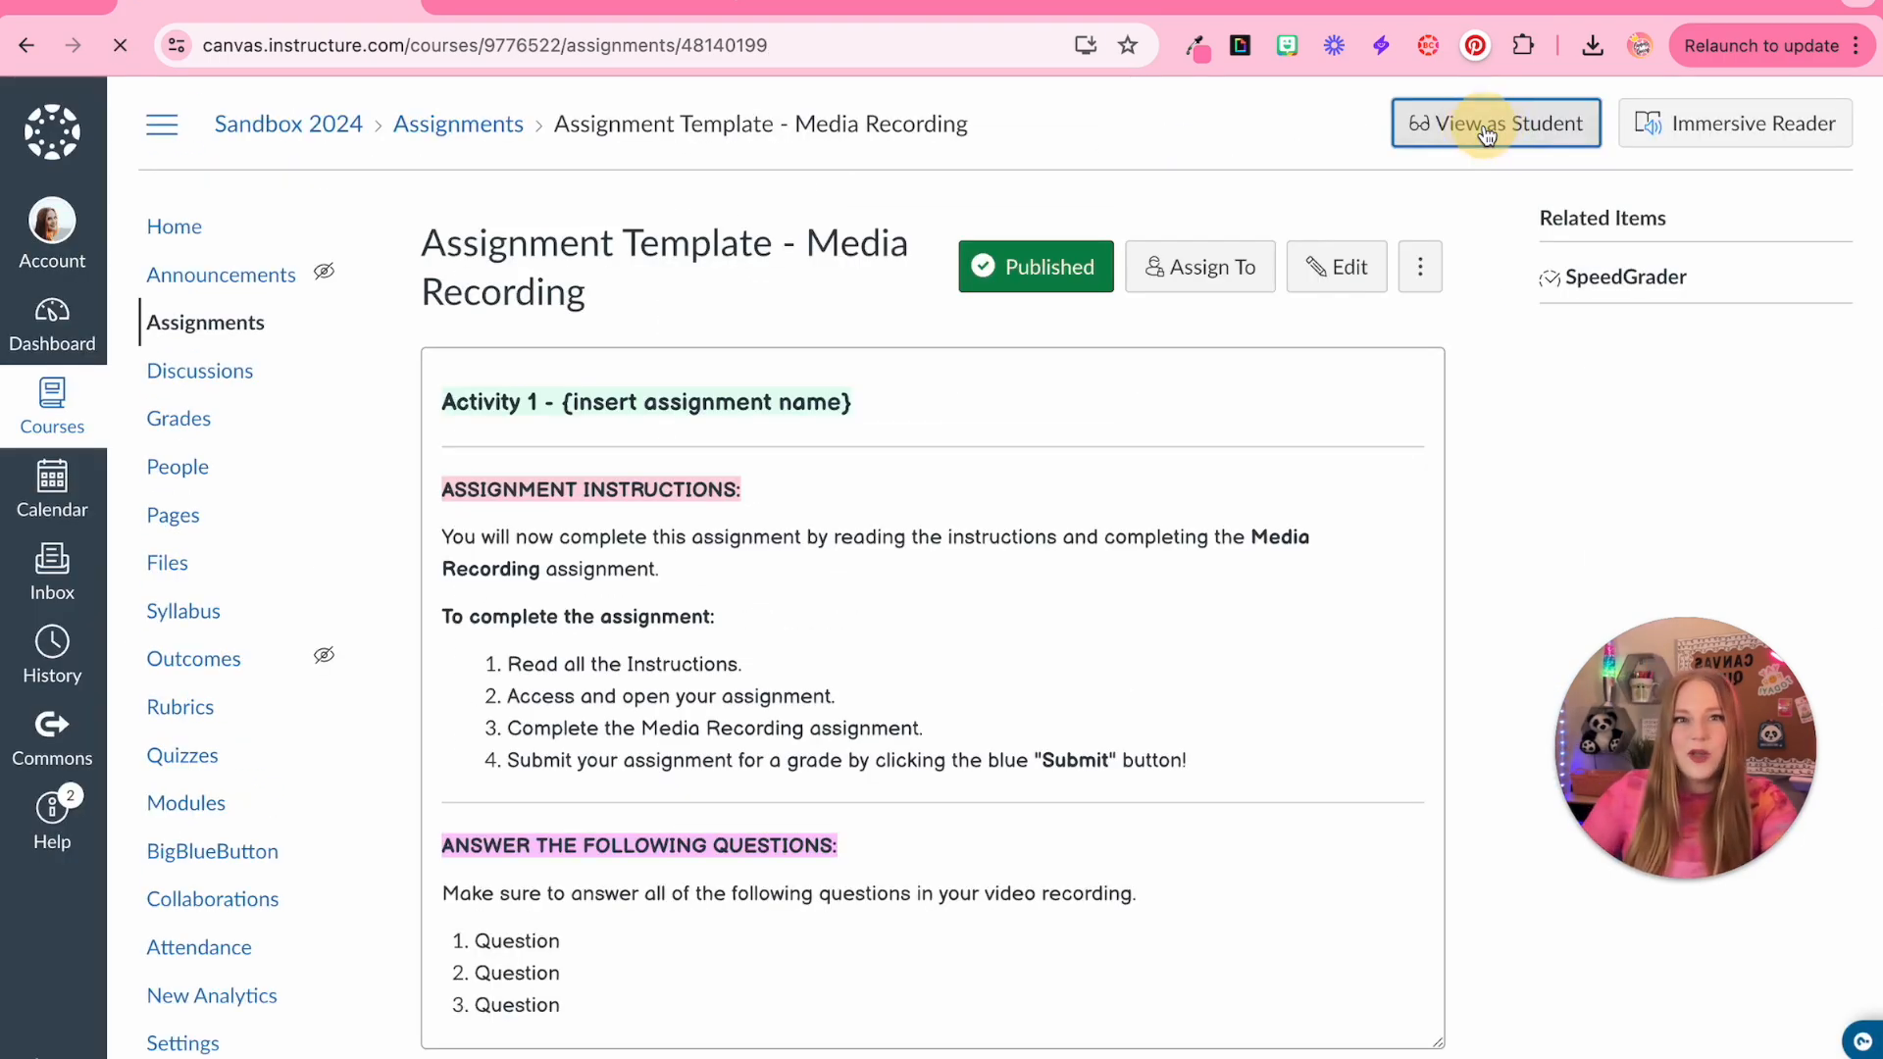
Enter Student View and start the Media Recording assignment
left_click(1486, 121)
scroll(1065, 550, "down", 2)
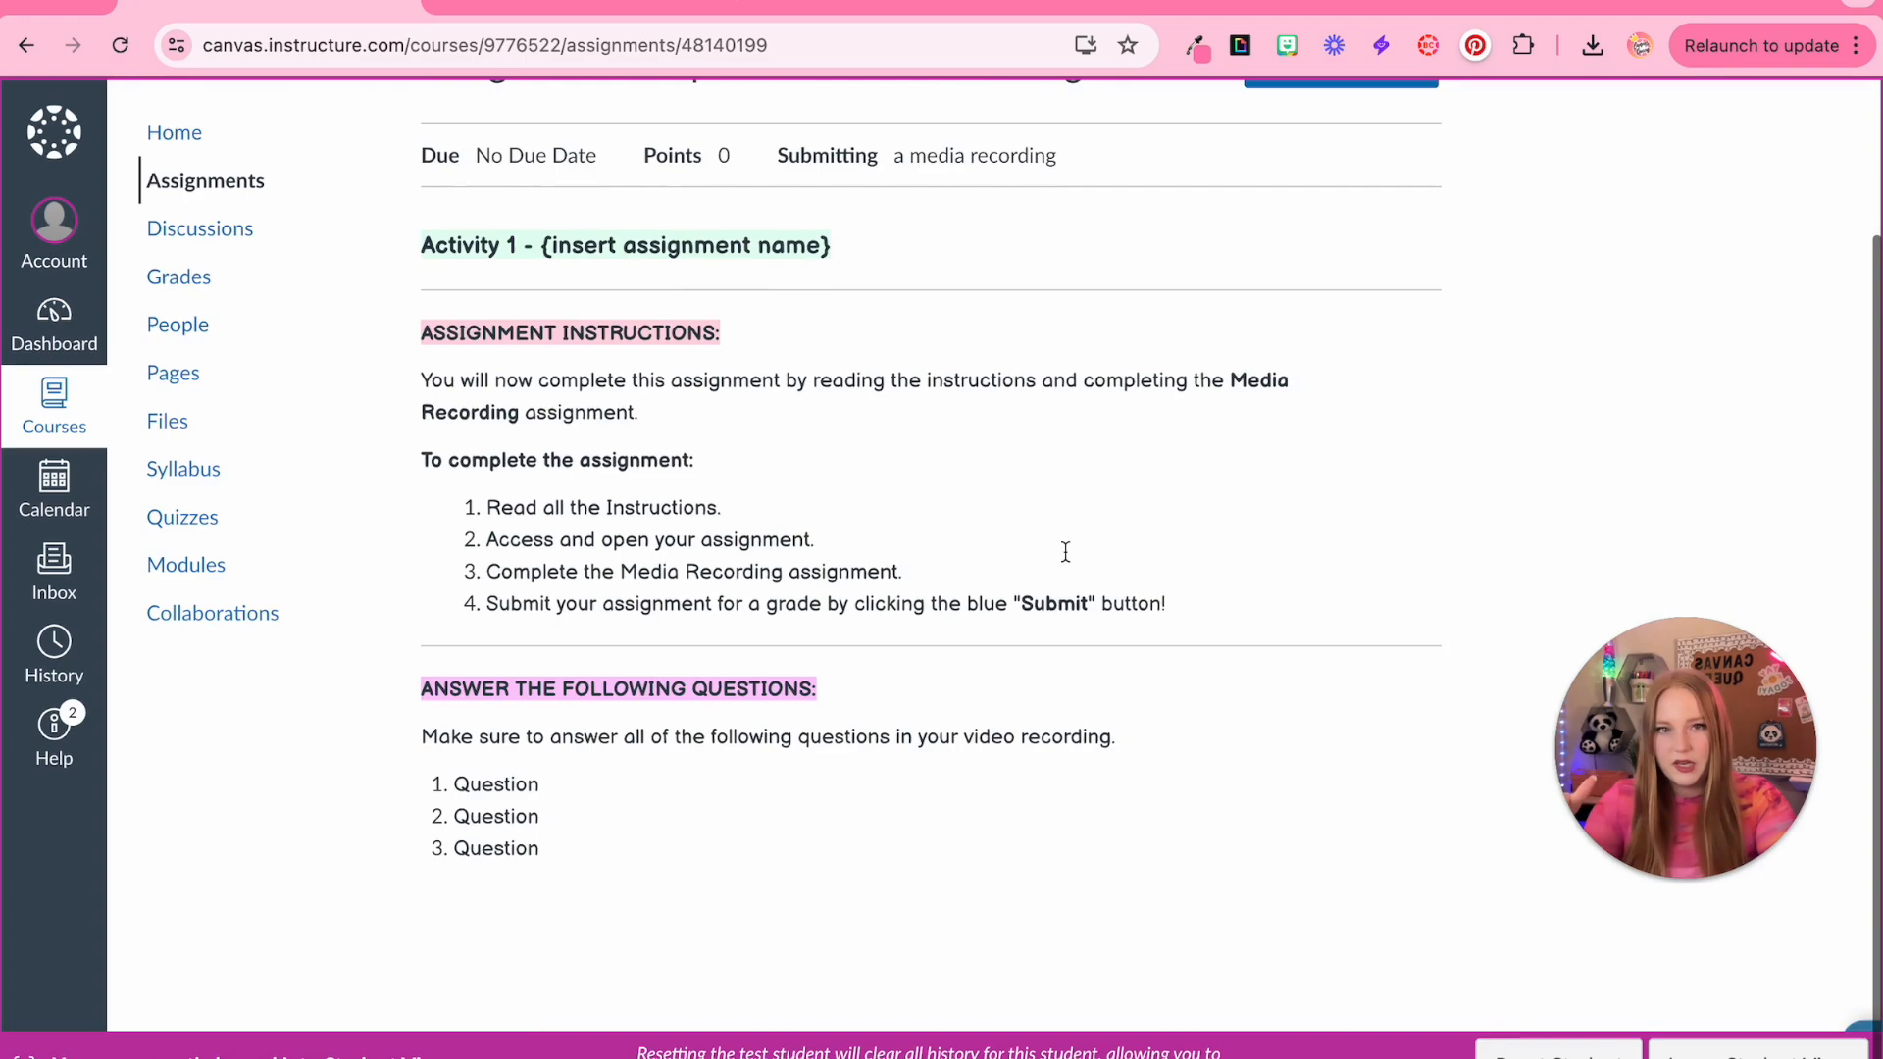
left_click(1370, 108)
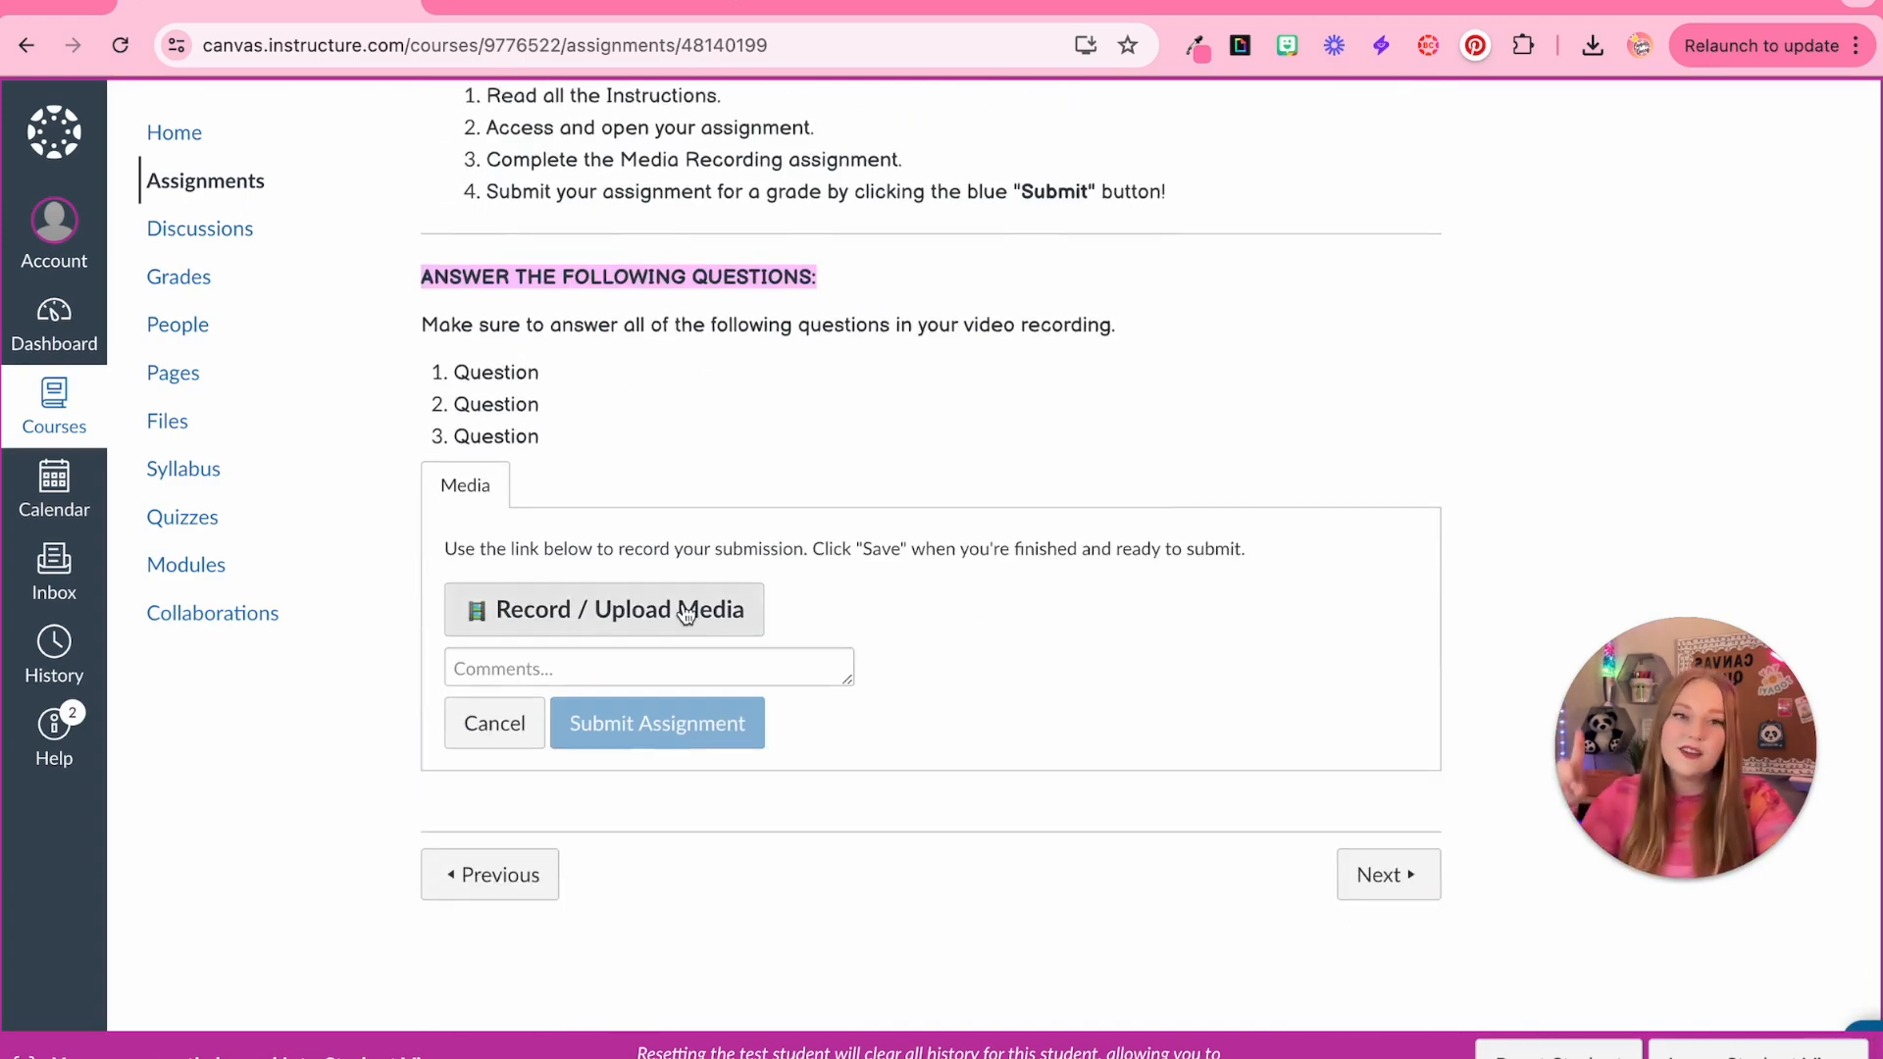
Record a test video in Studio Capture, starting over once before finishing the recording
left_click(685, 612)
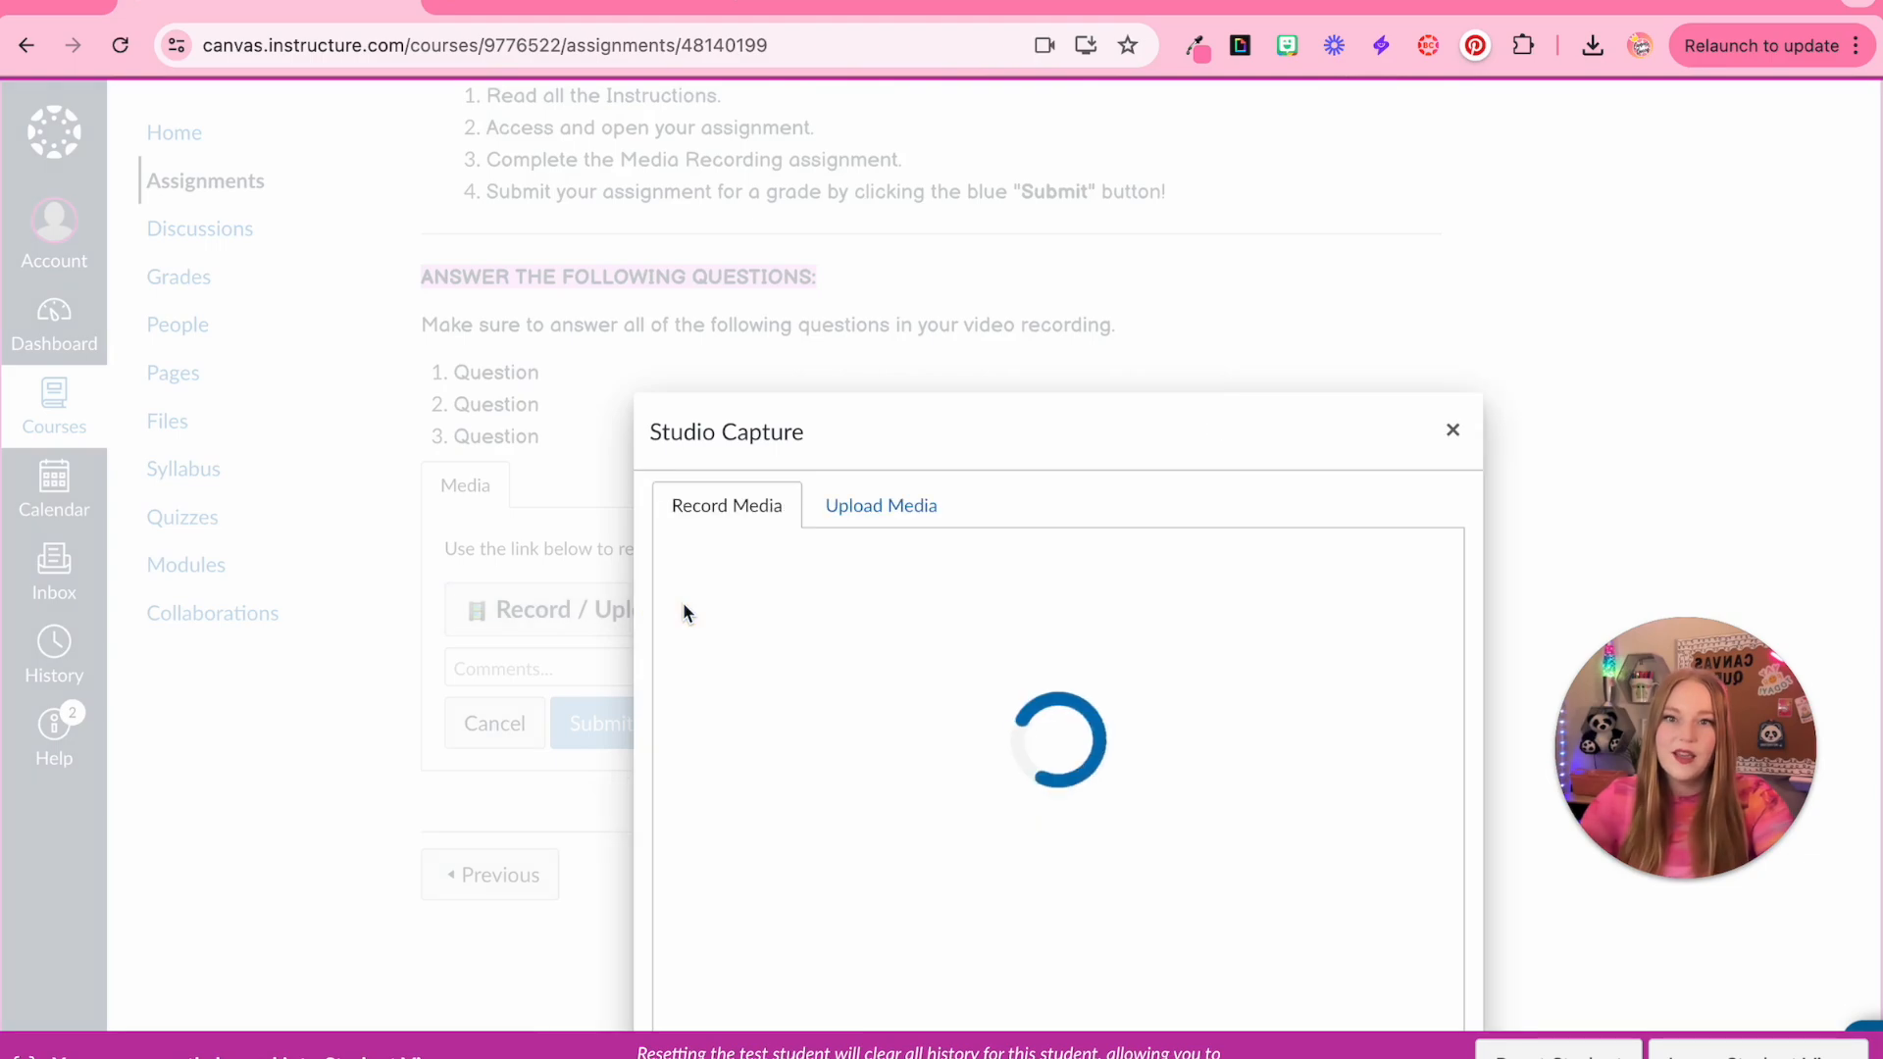
left_click_drag(799, 456, 798, 319)
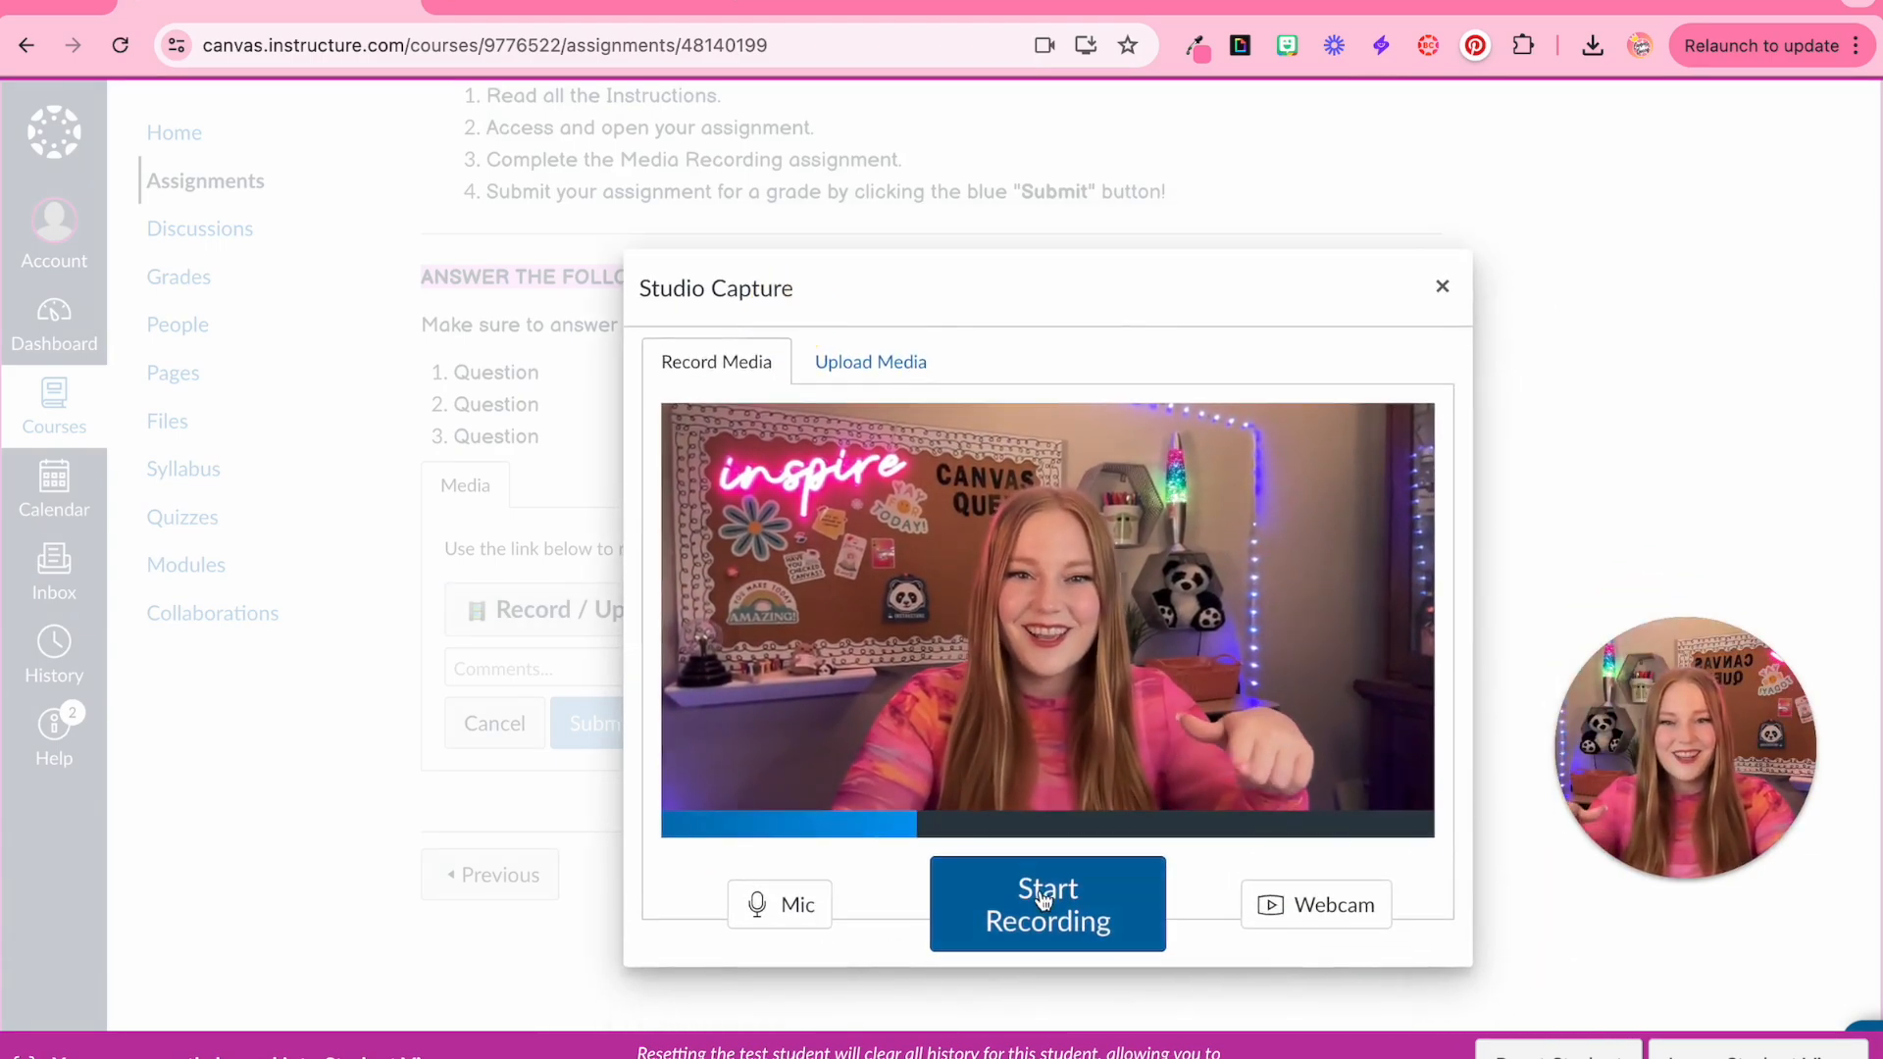
left_click(1094, 895)
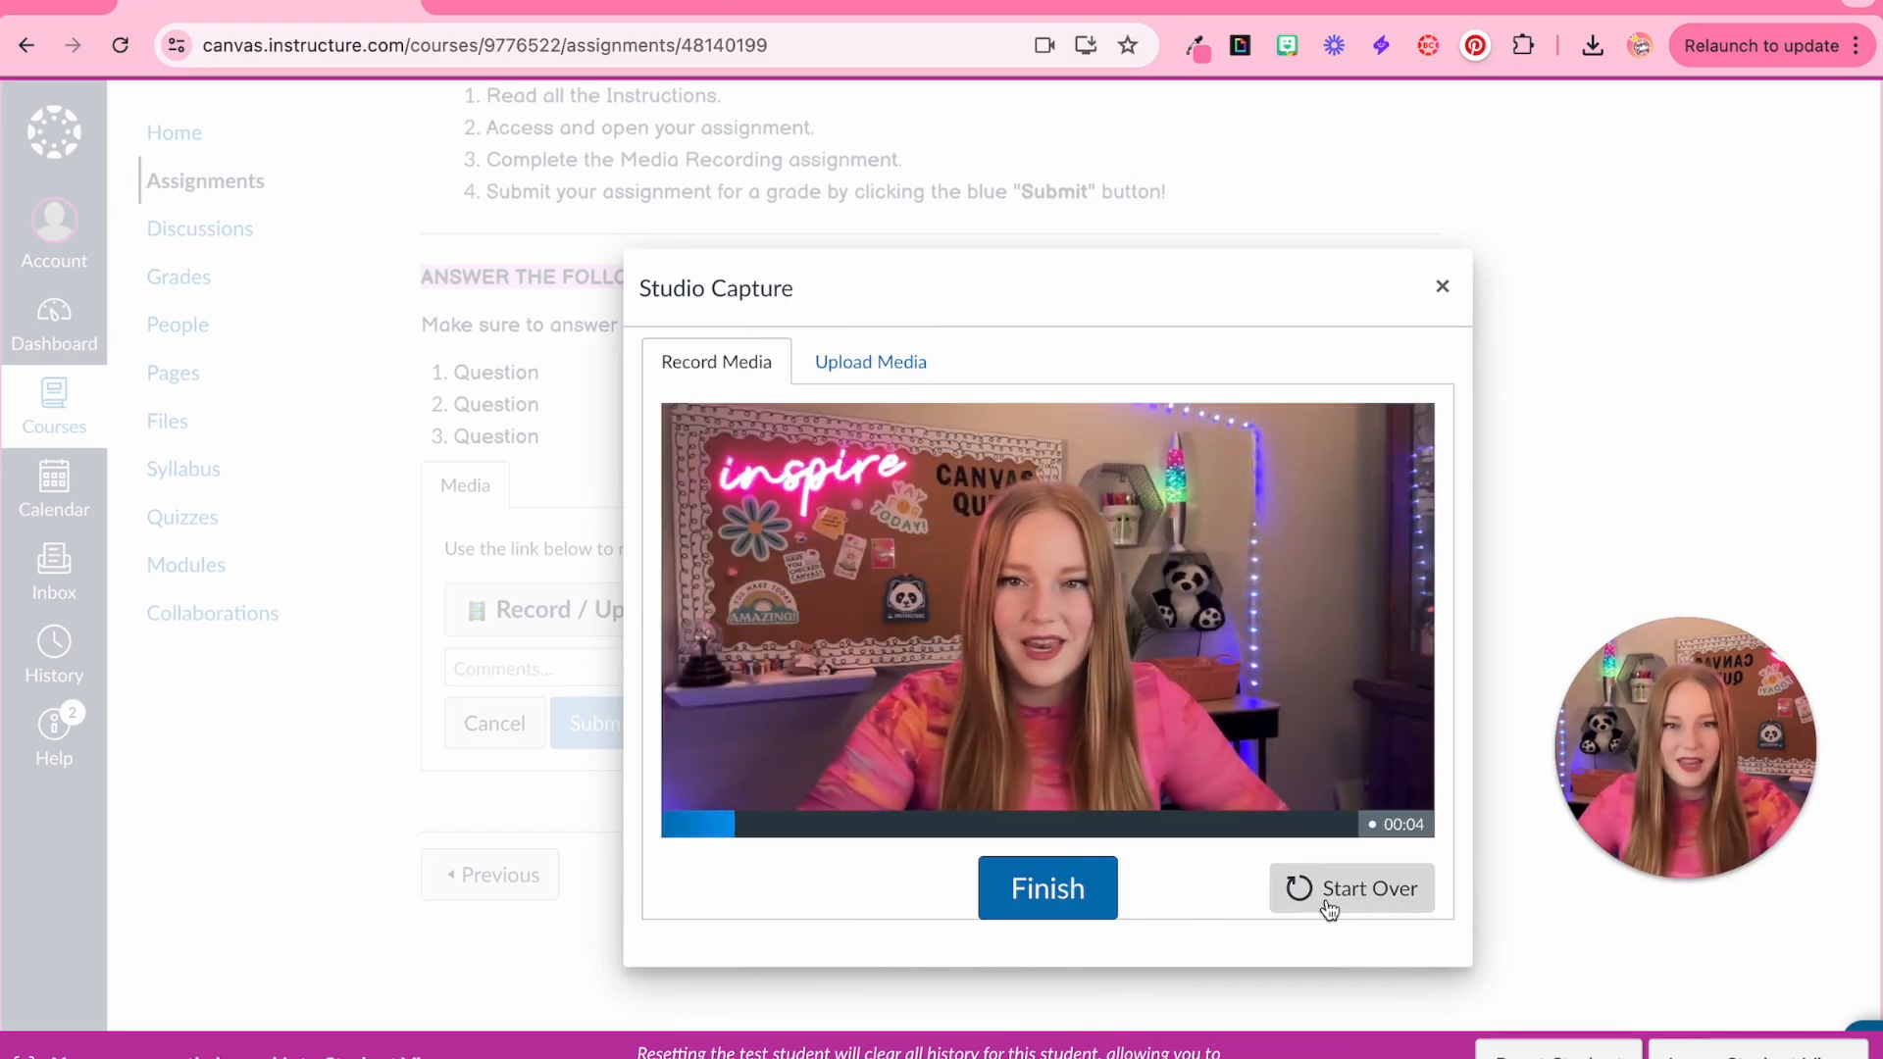
left_click(1329, 902)
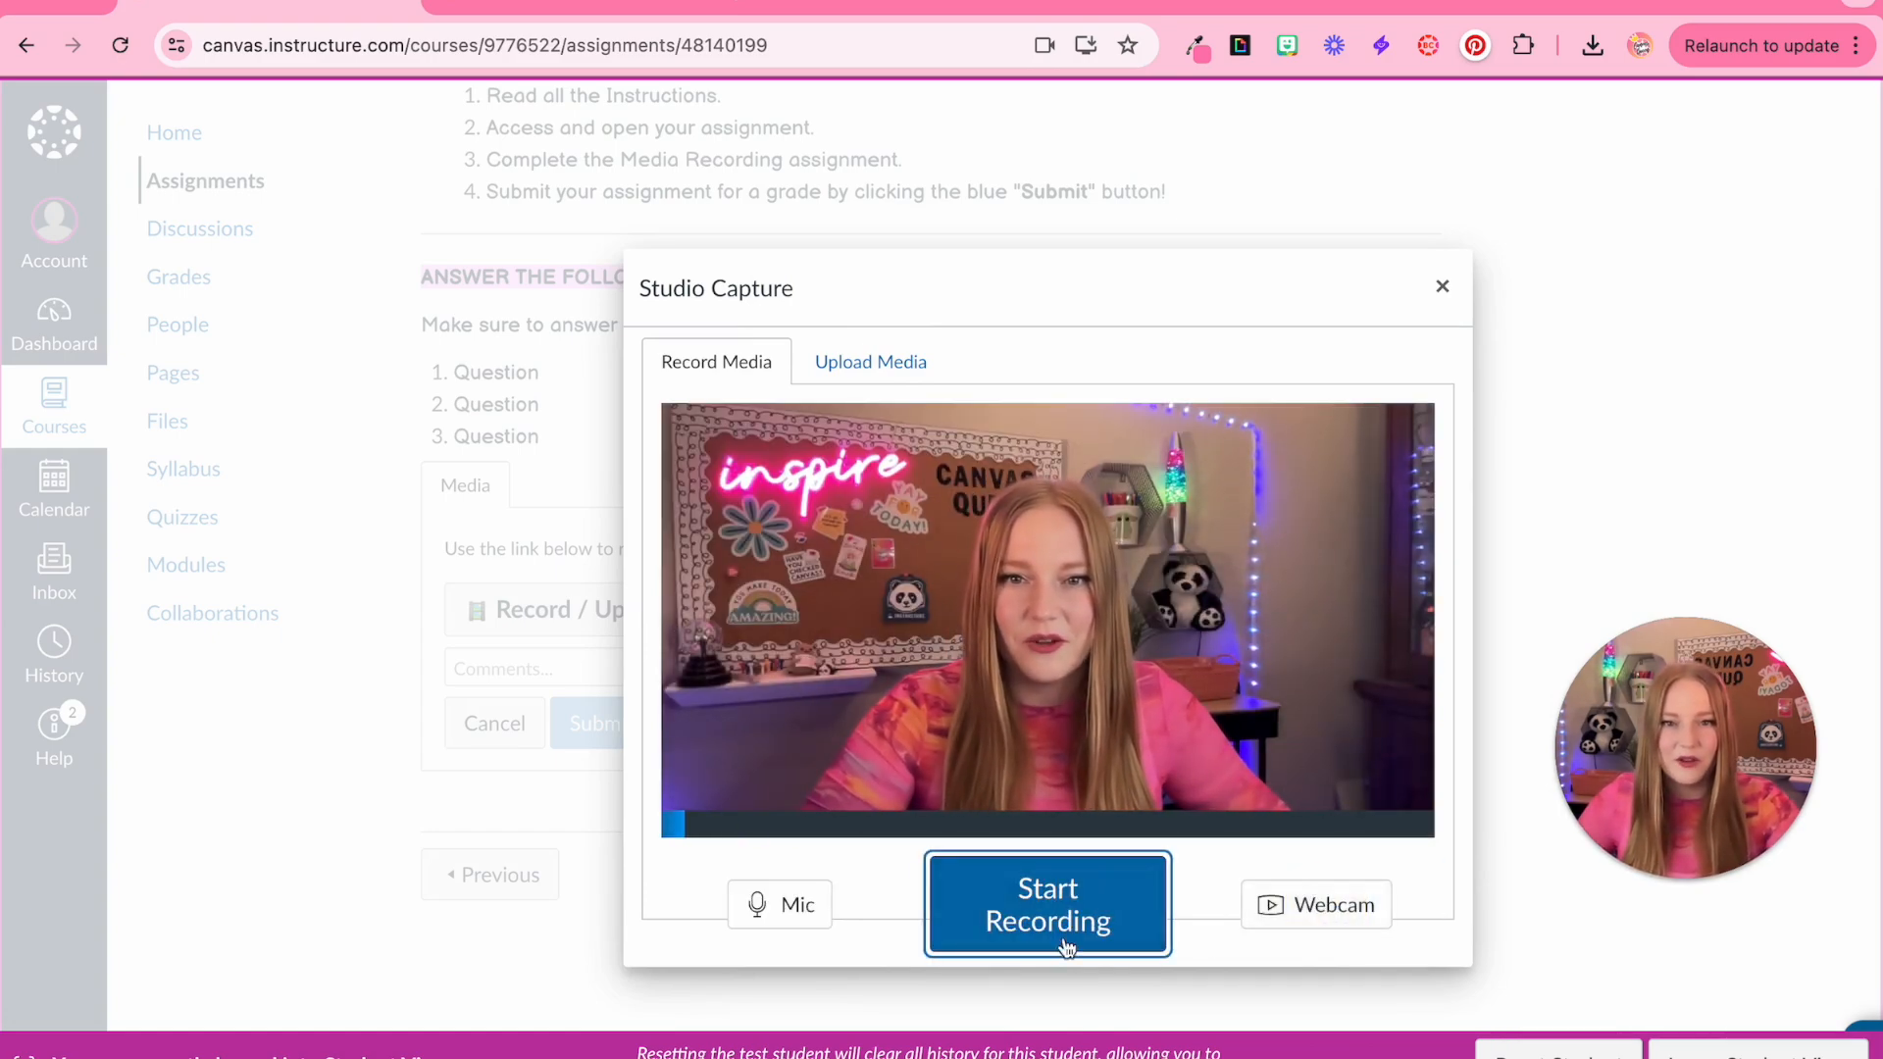
left_click(1062, 922)
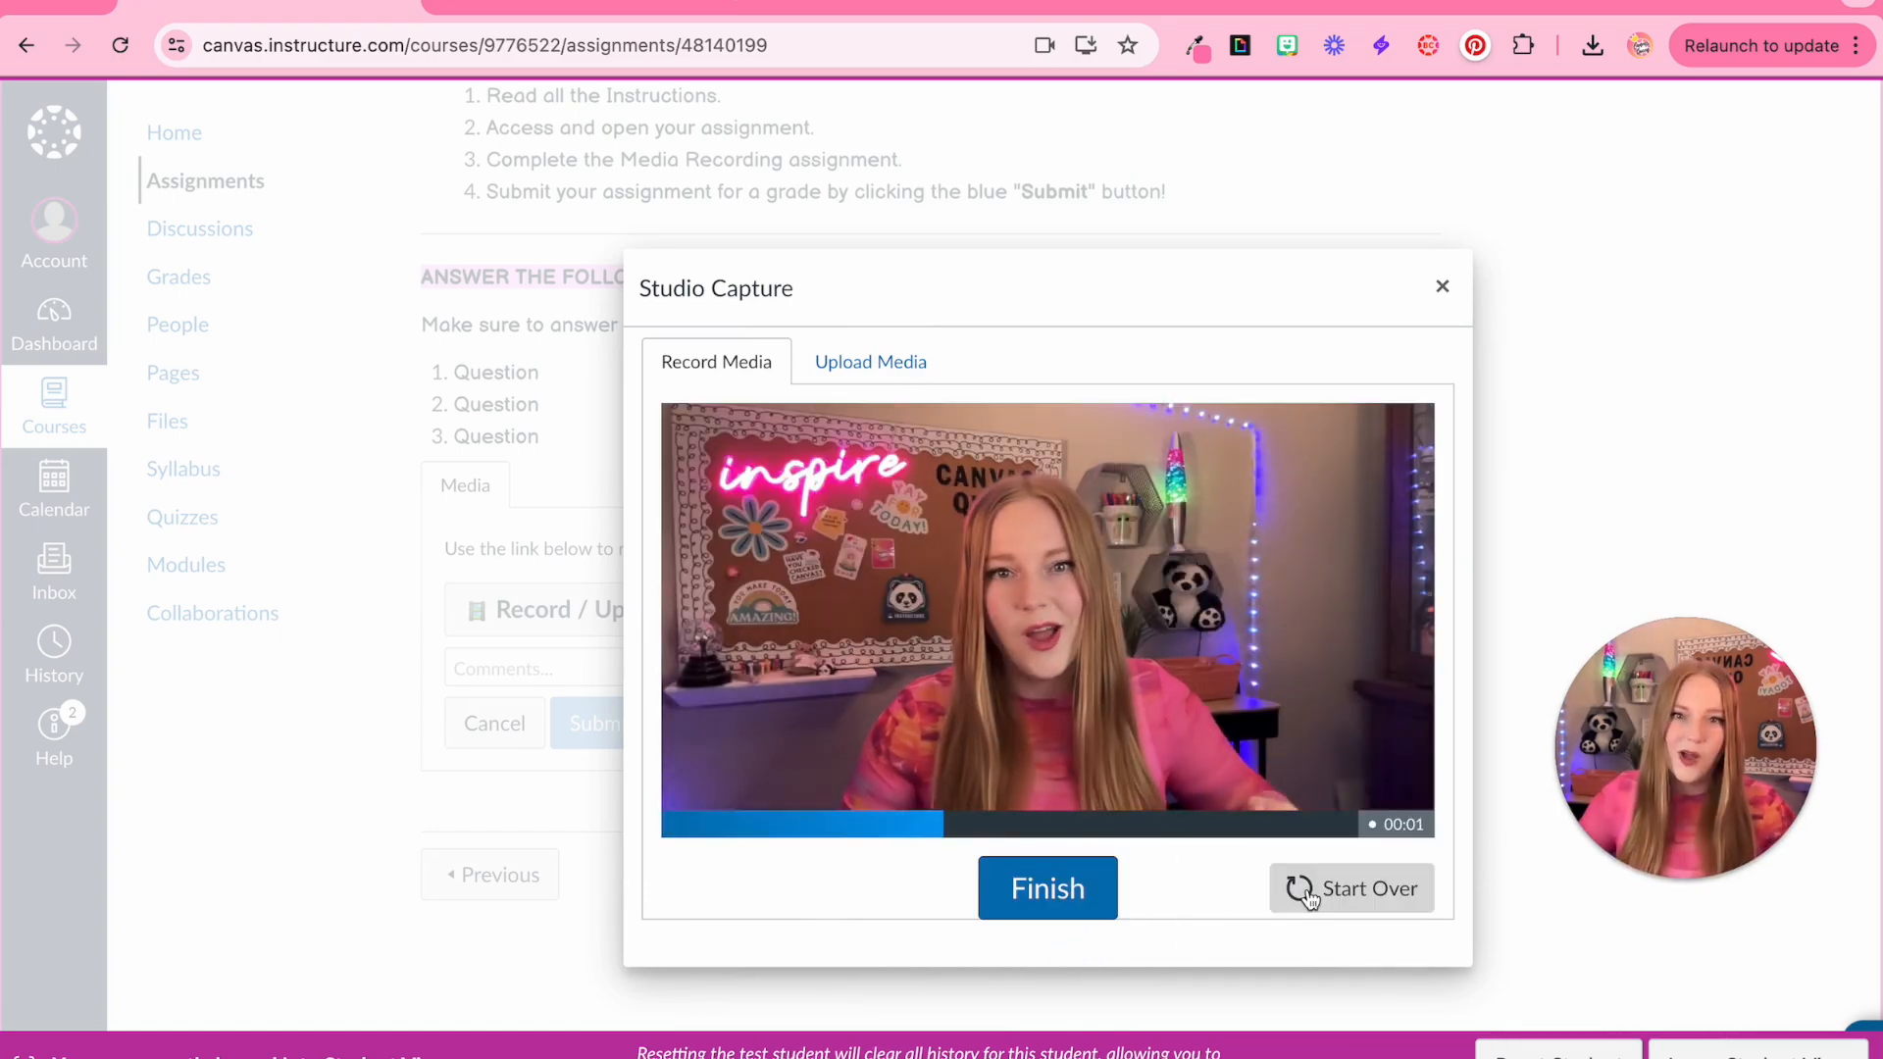
left_click(1036, 897)
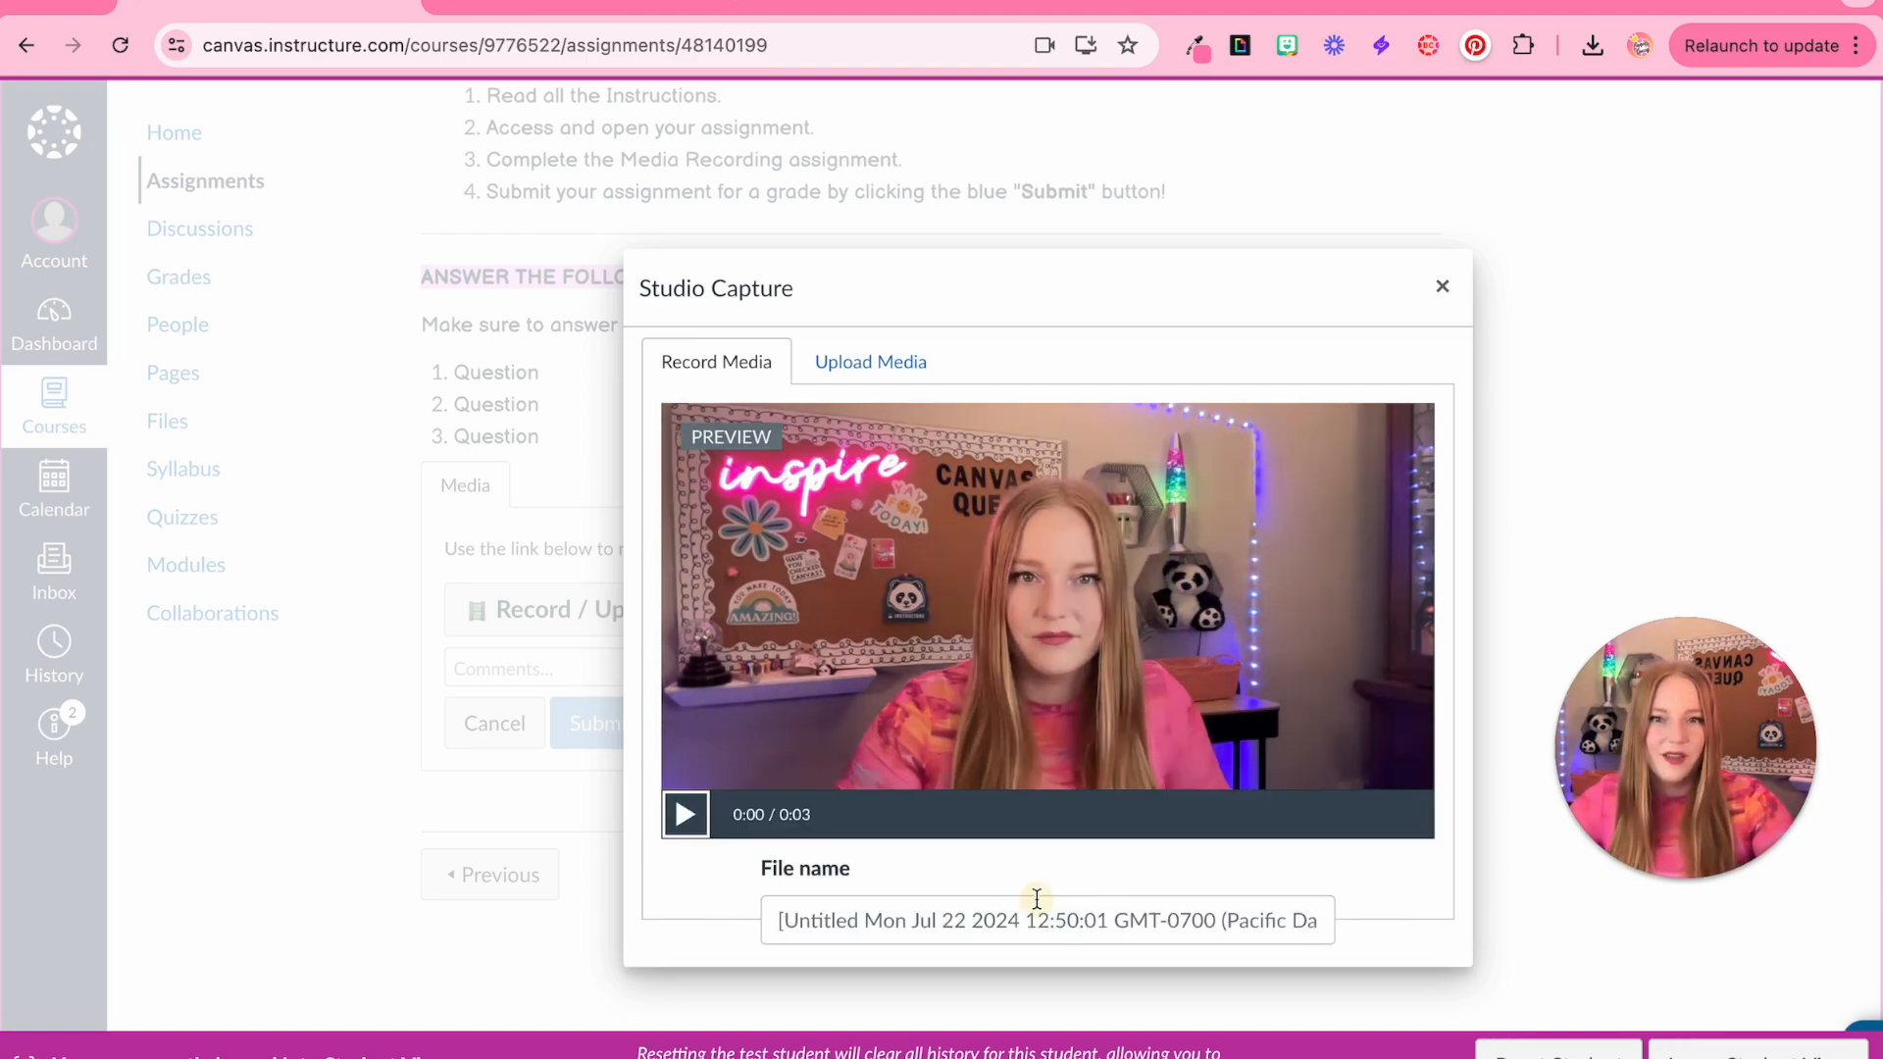
Preview the recording and name the file 'Answers to the questions'
left_click(686, 819)
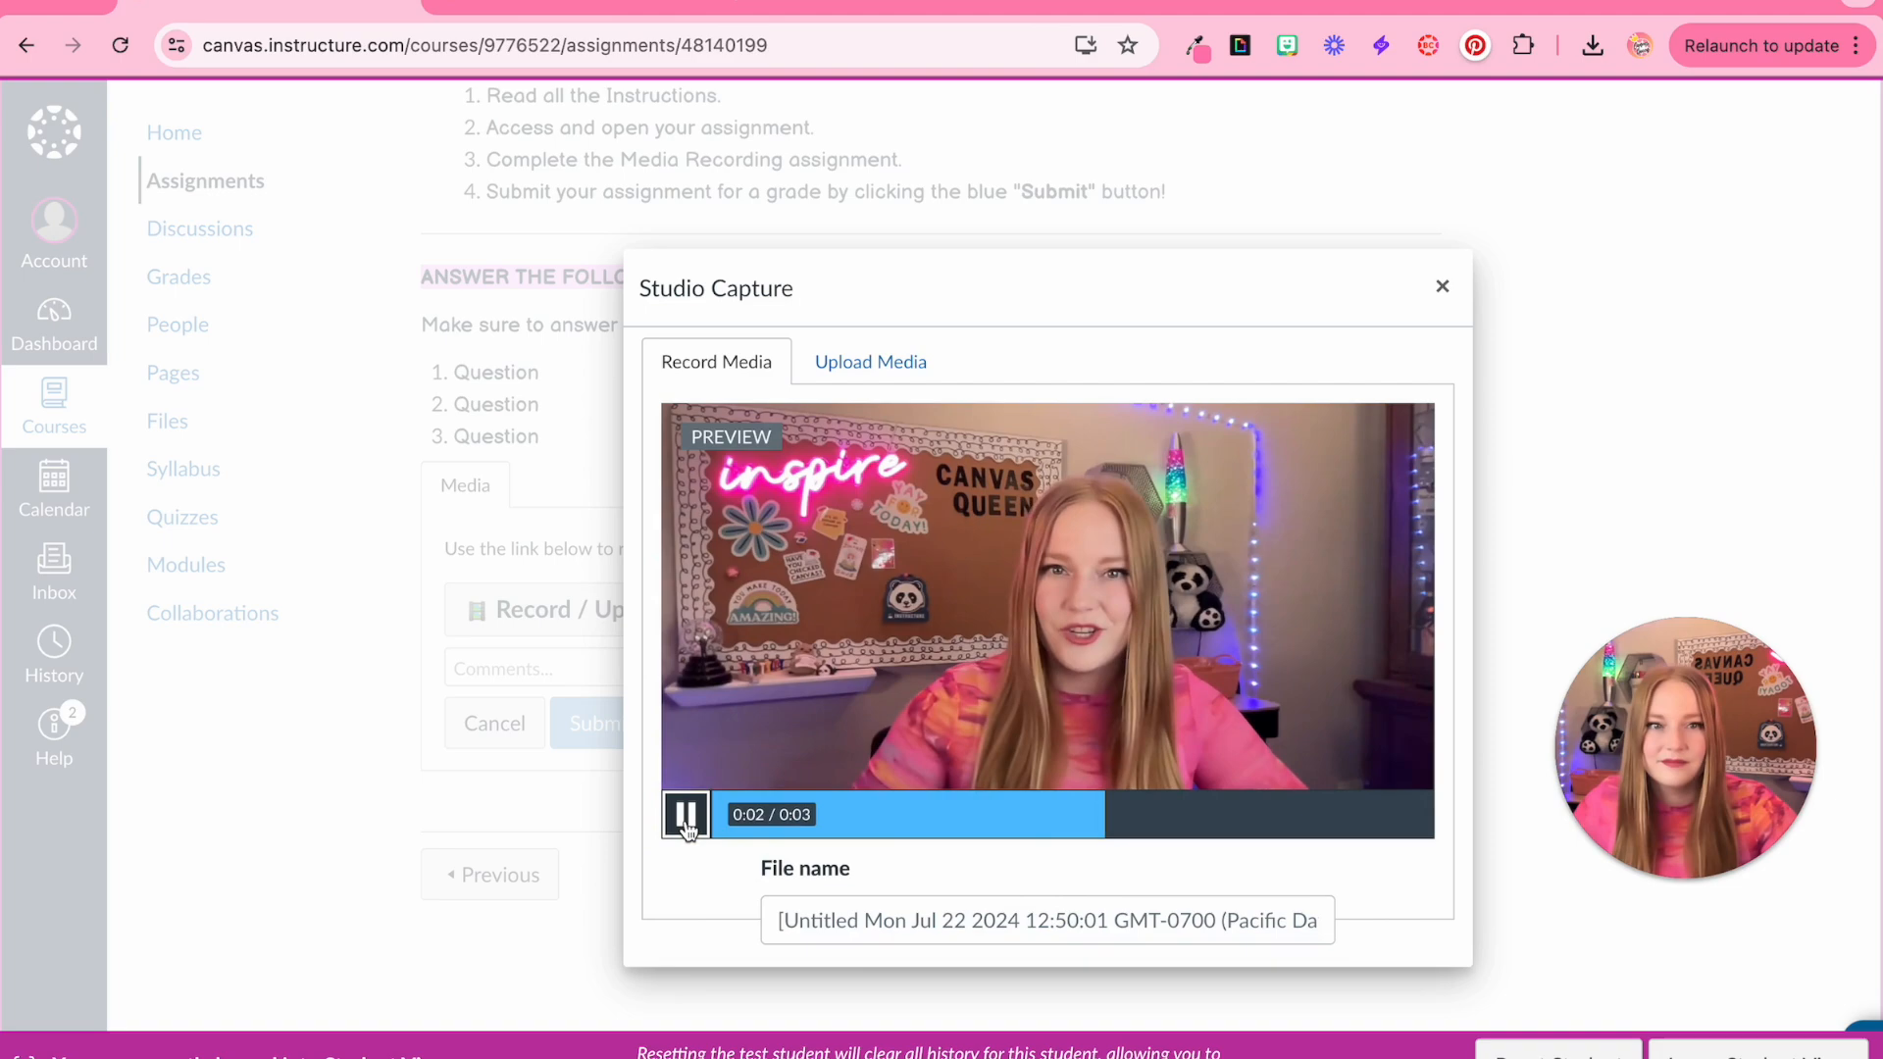
left_click(1079, 925)
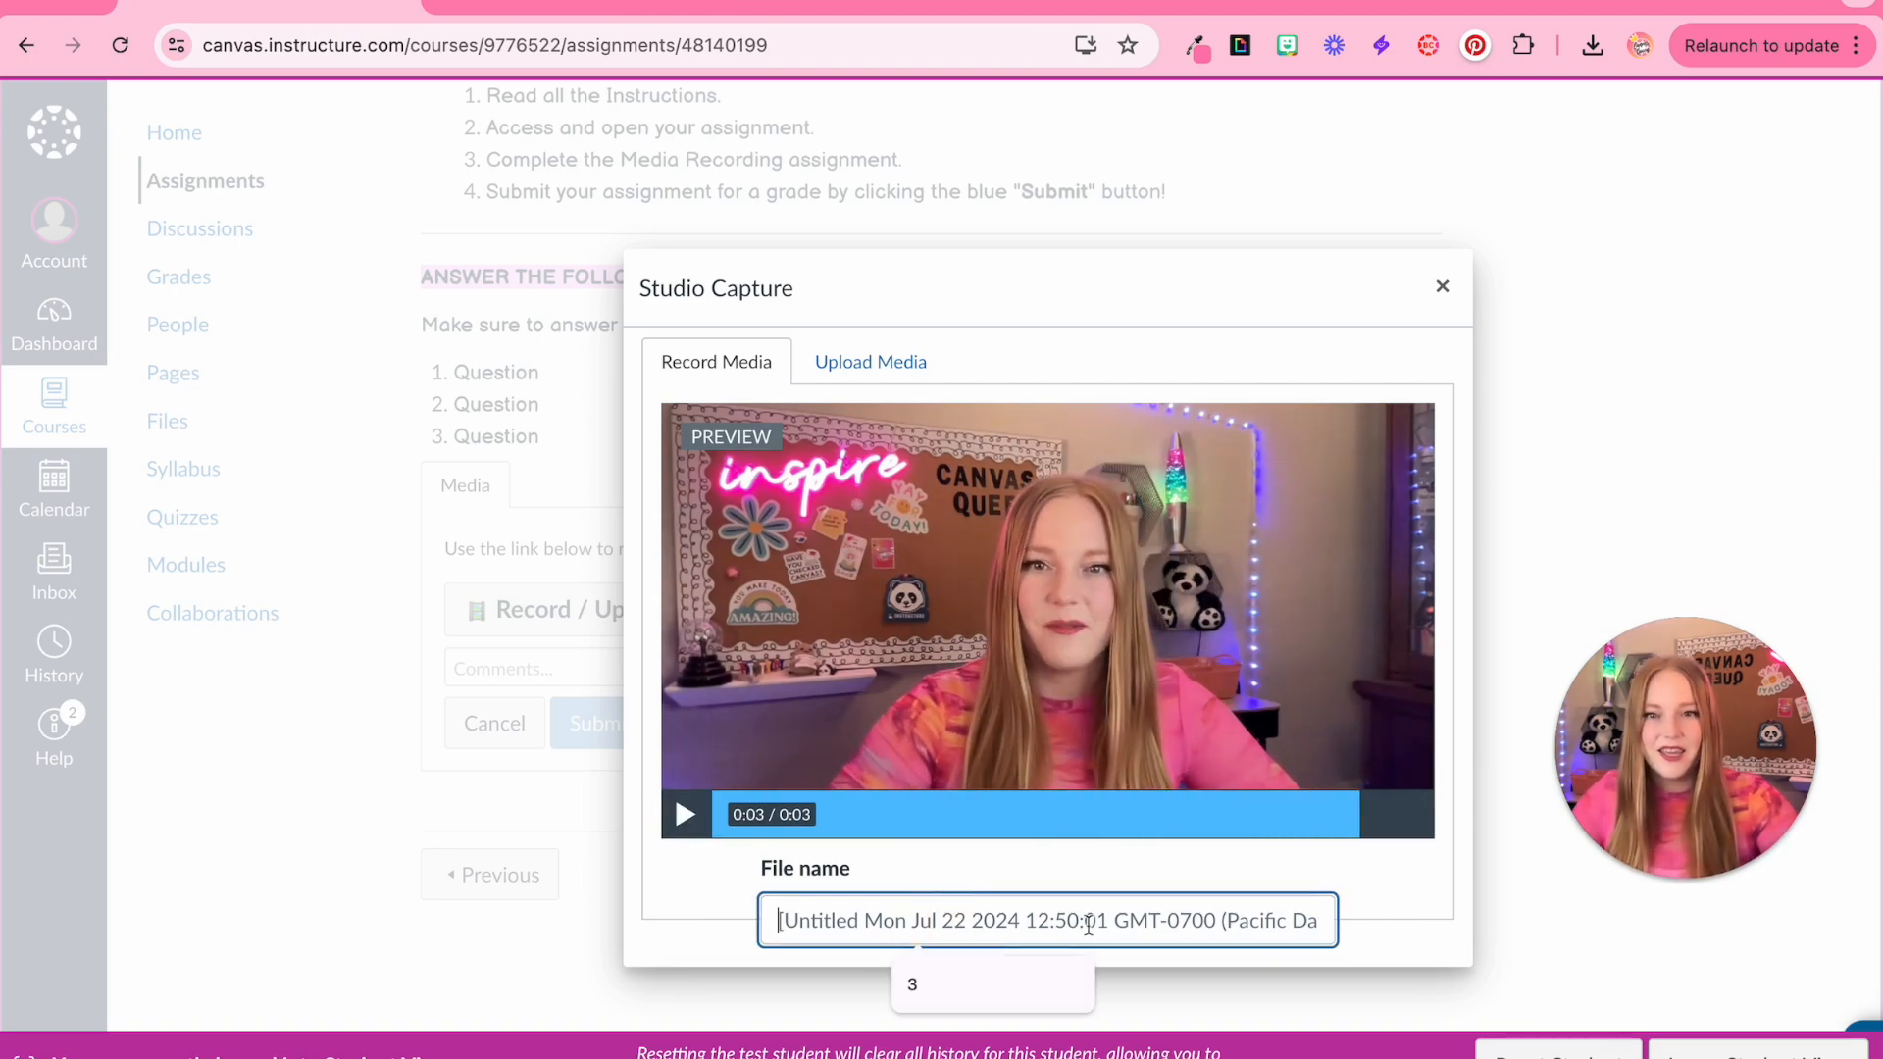
type("Answers to")
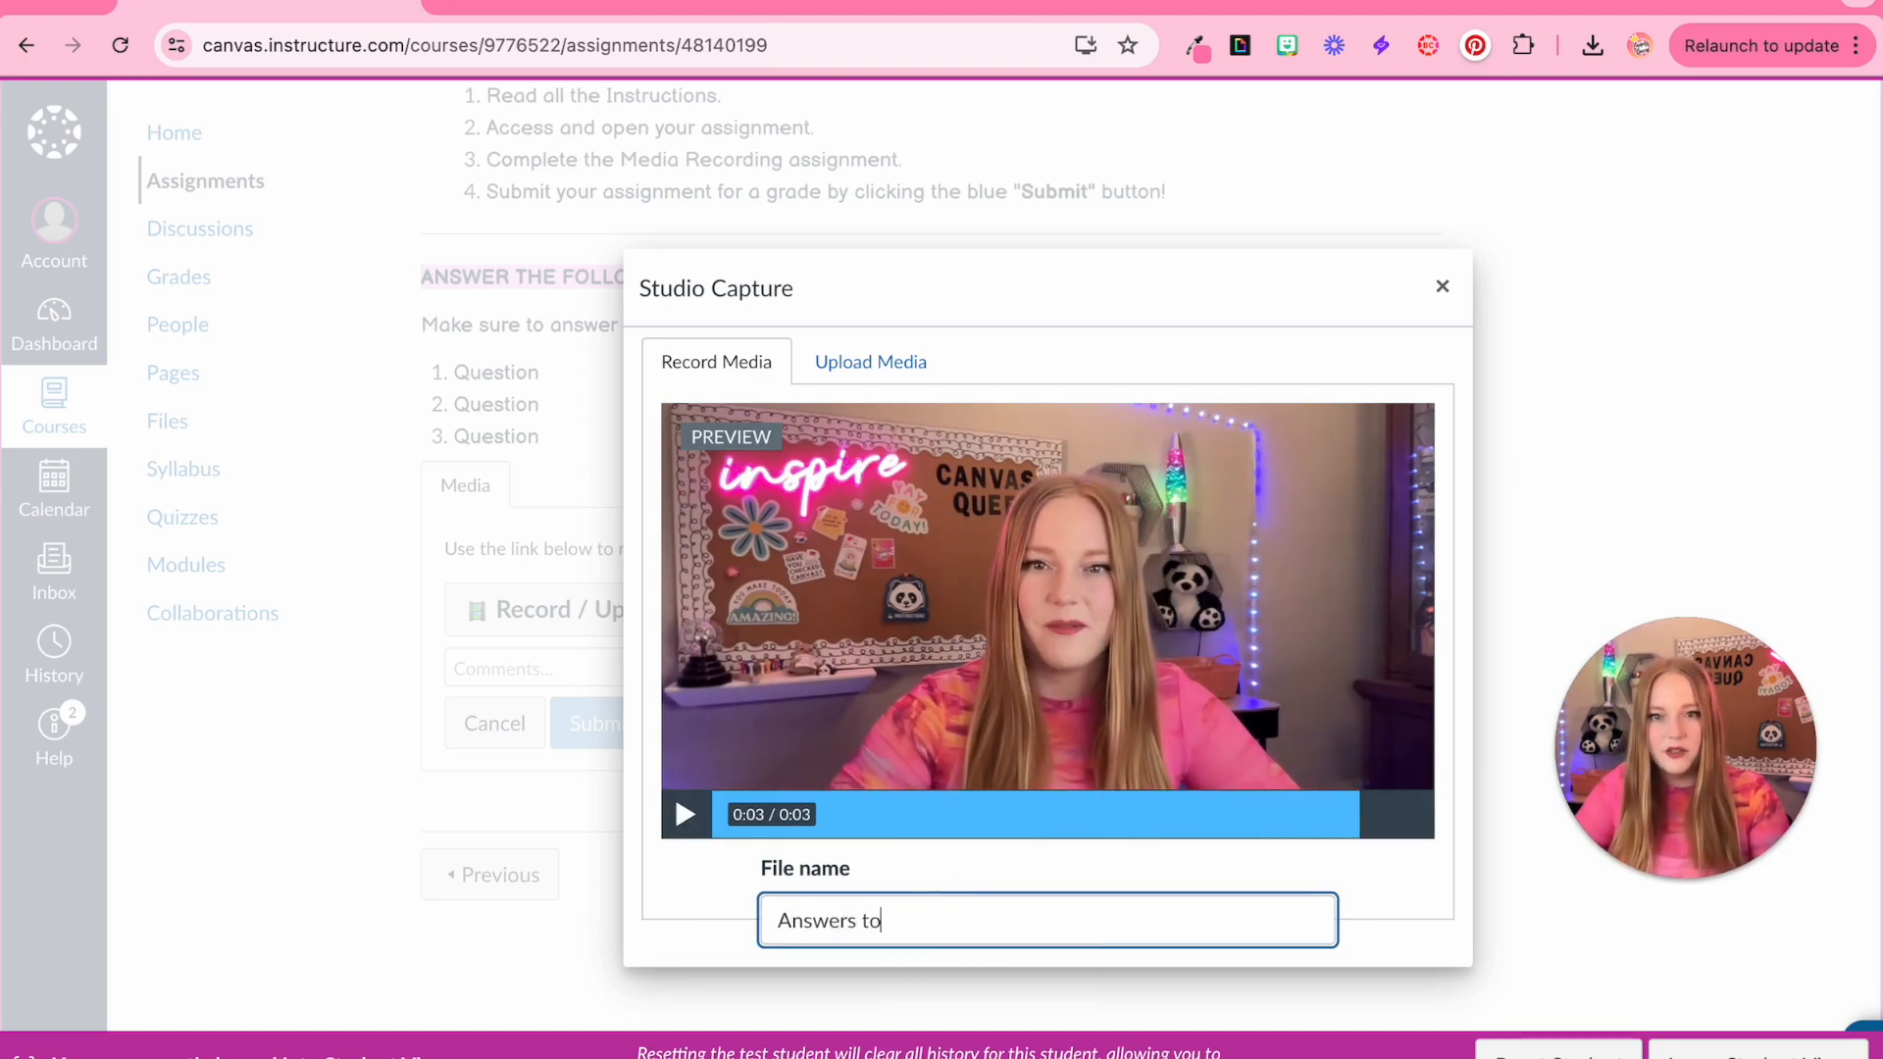
type(" the ques")
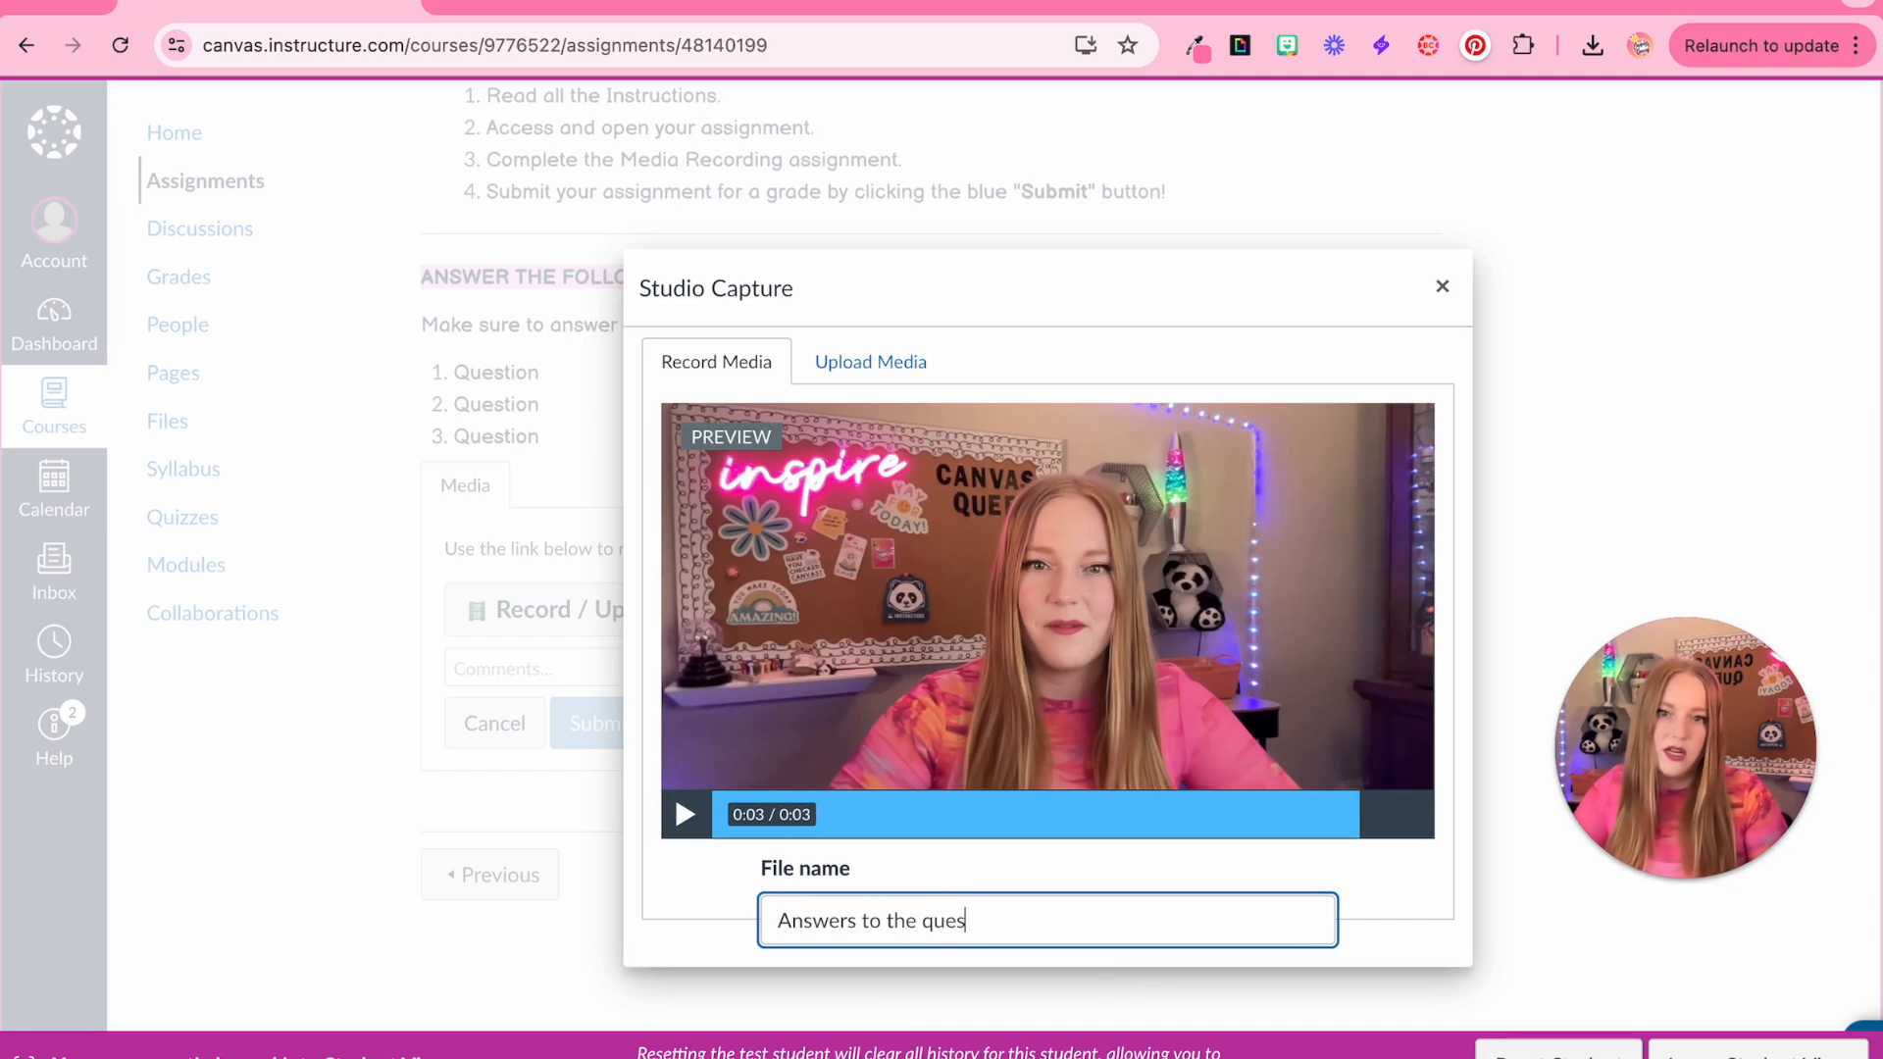
type("tions")
Save the media recording and submit the assignment
scroll(1275, 968, "down", 1)
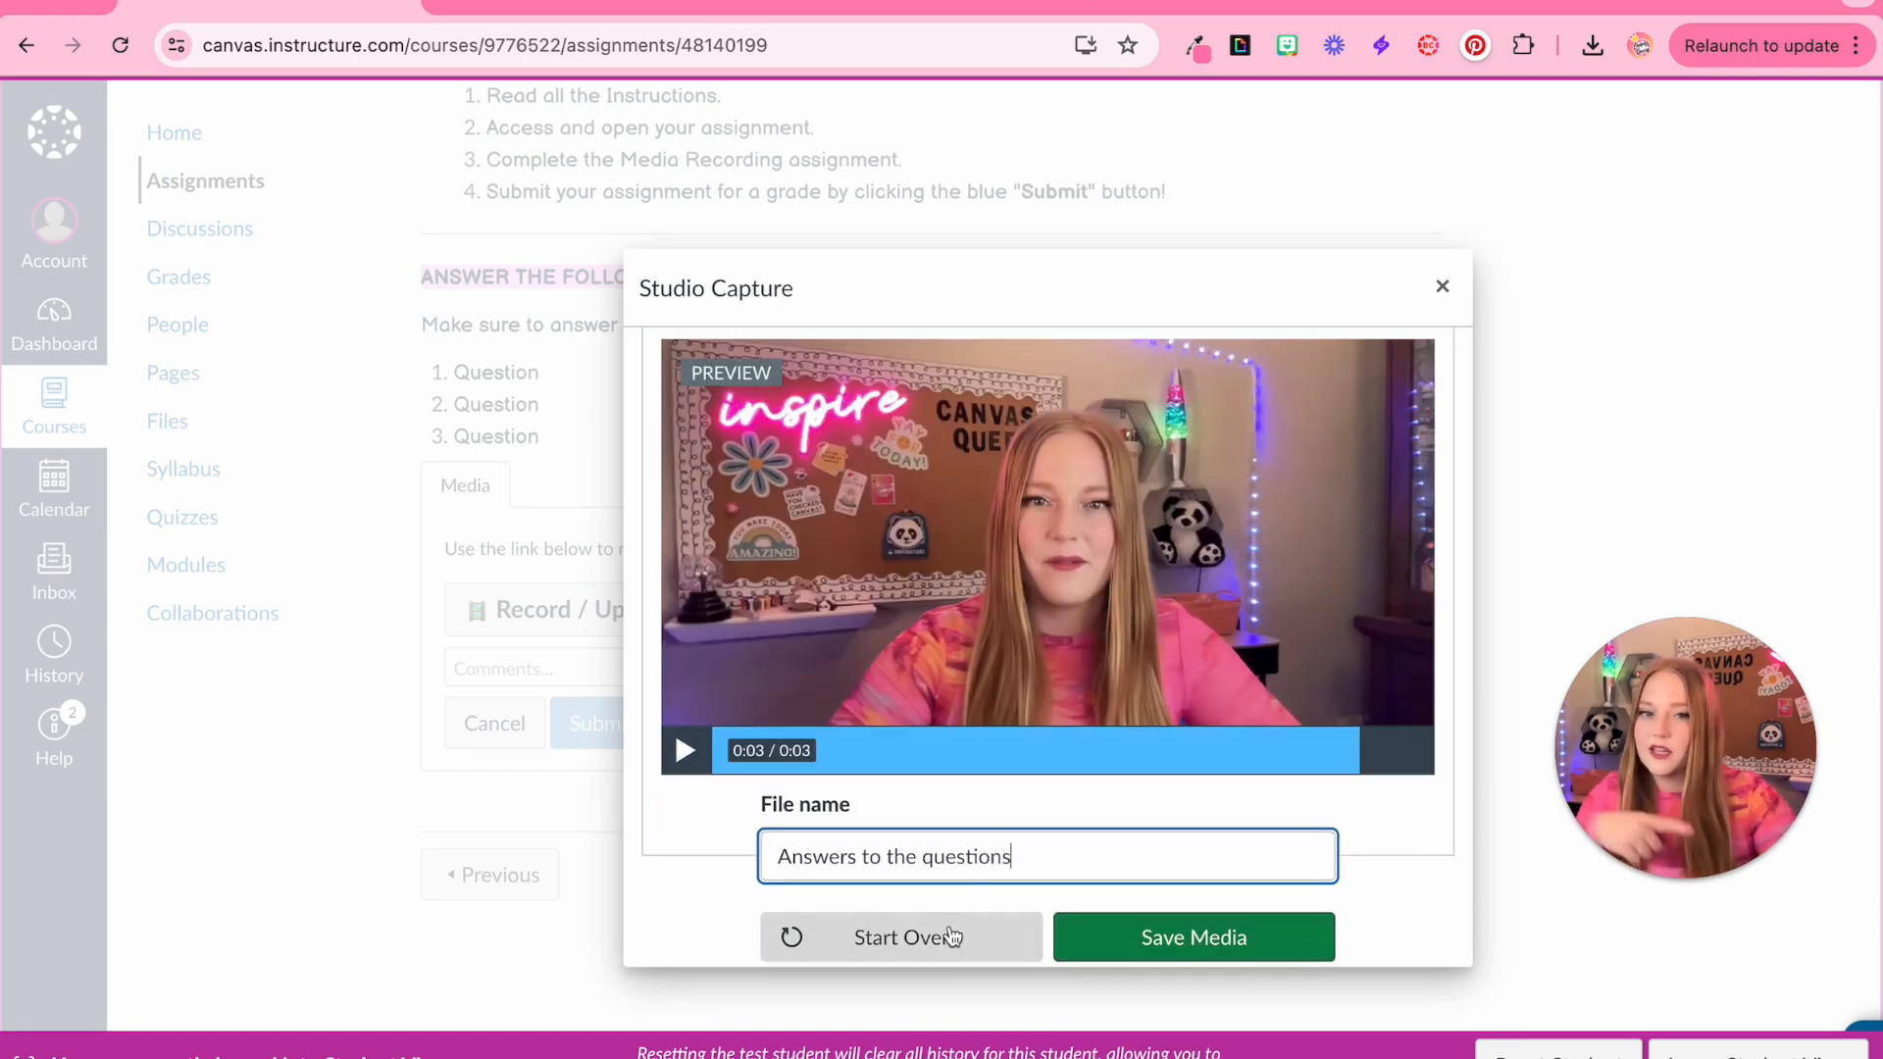
scroll(940, 577, "up", 5)
scroll(1111, 765, "down", 5)
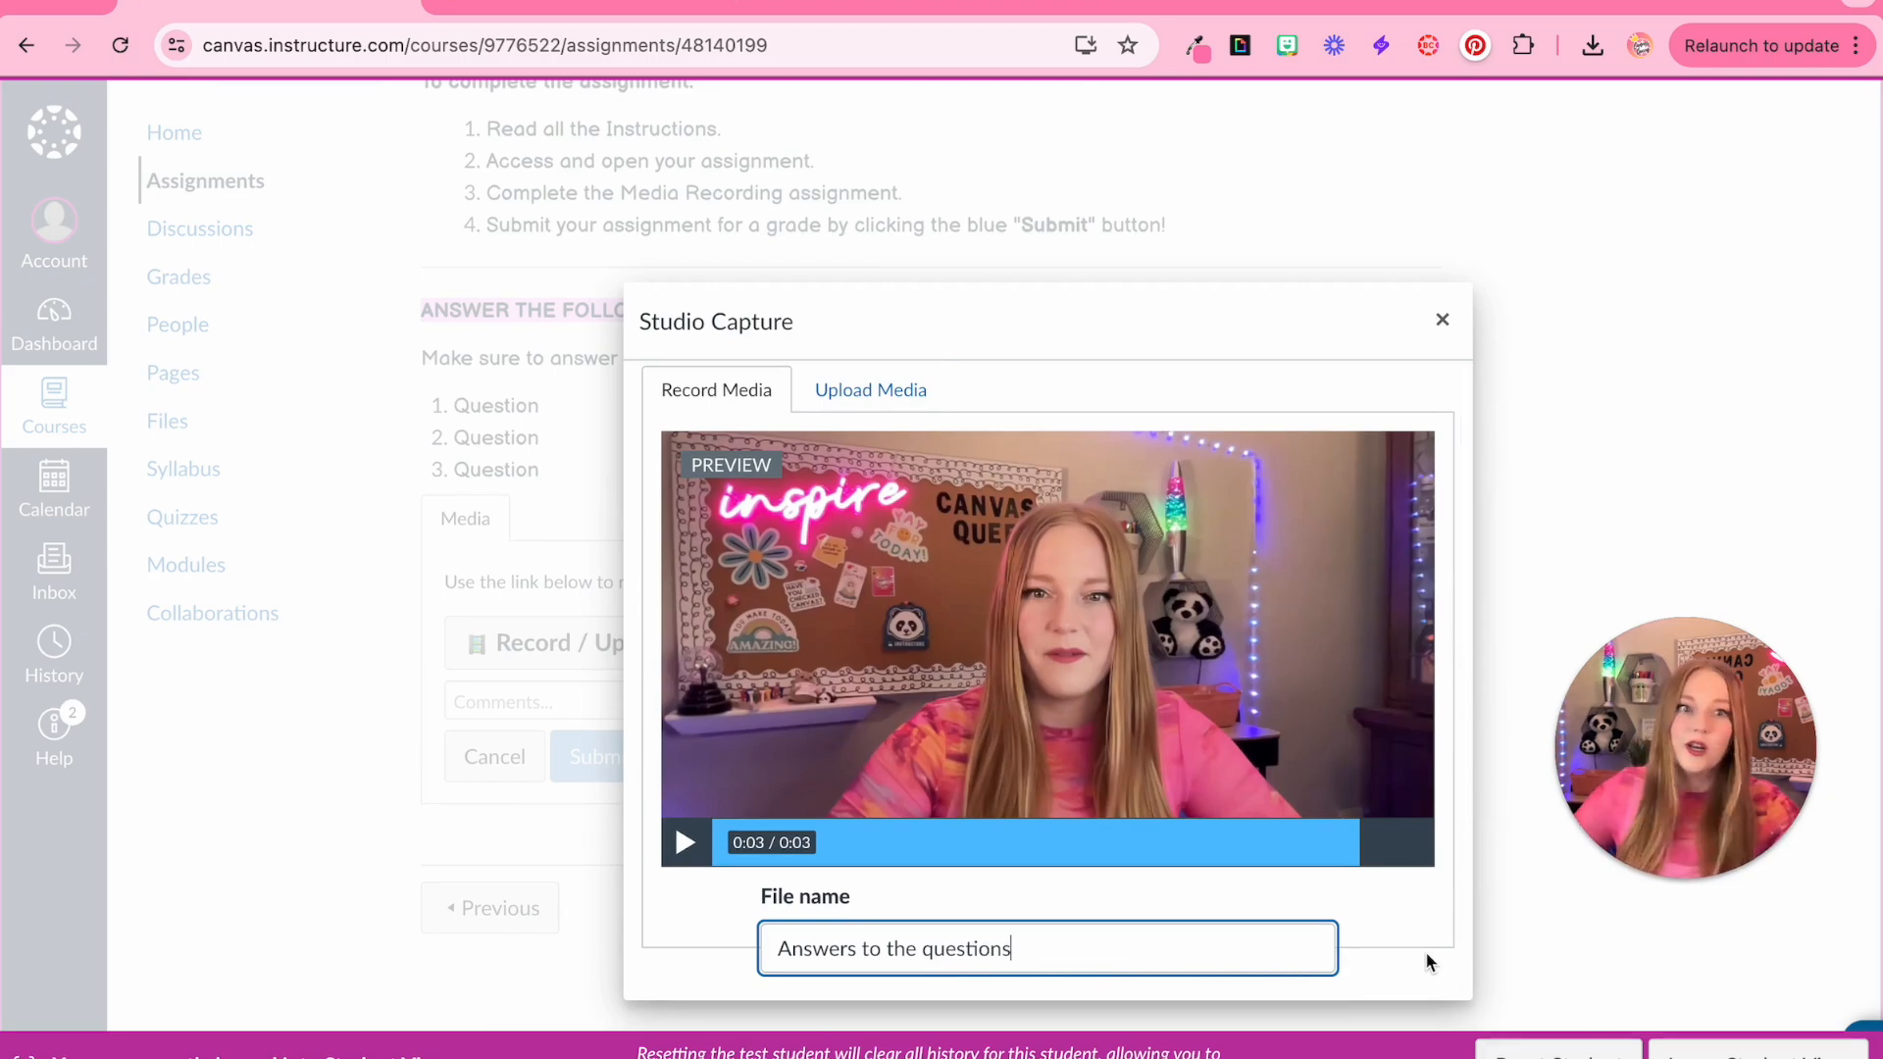
scroll(1429, 964, "down", 1)
left_click(1267, 985)
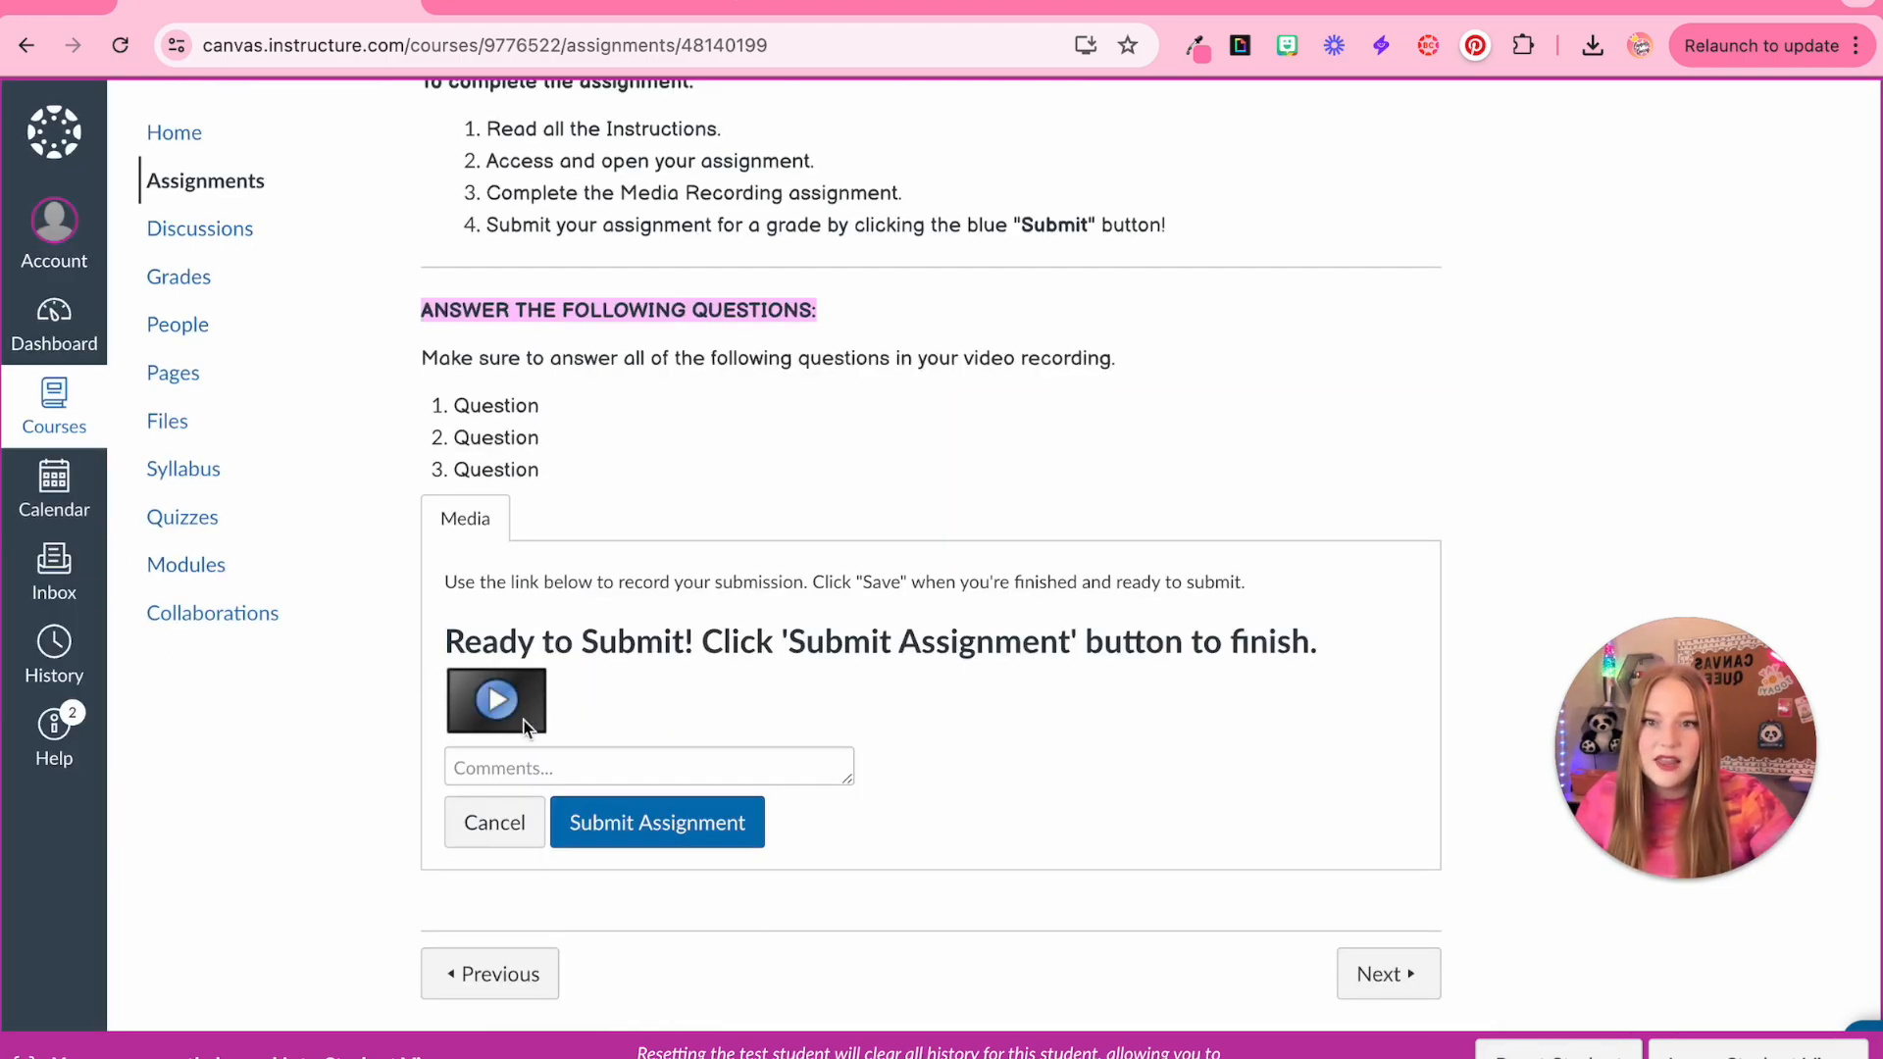
left_click(656, 847)
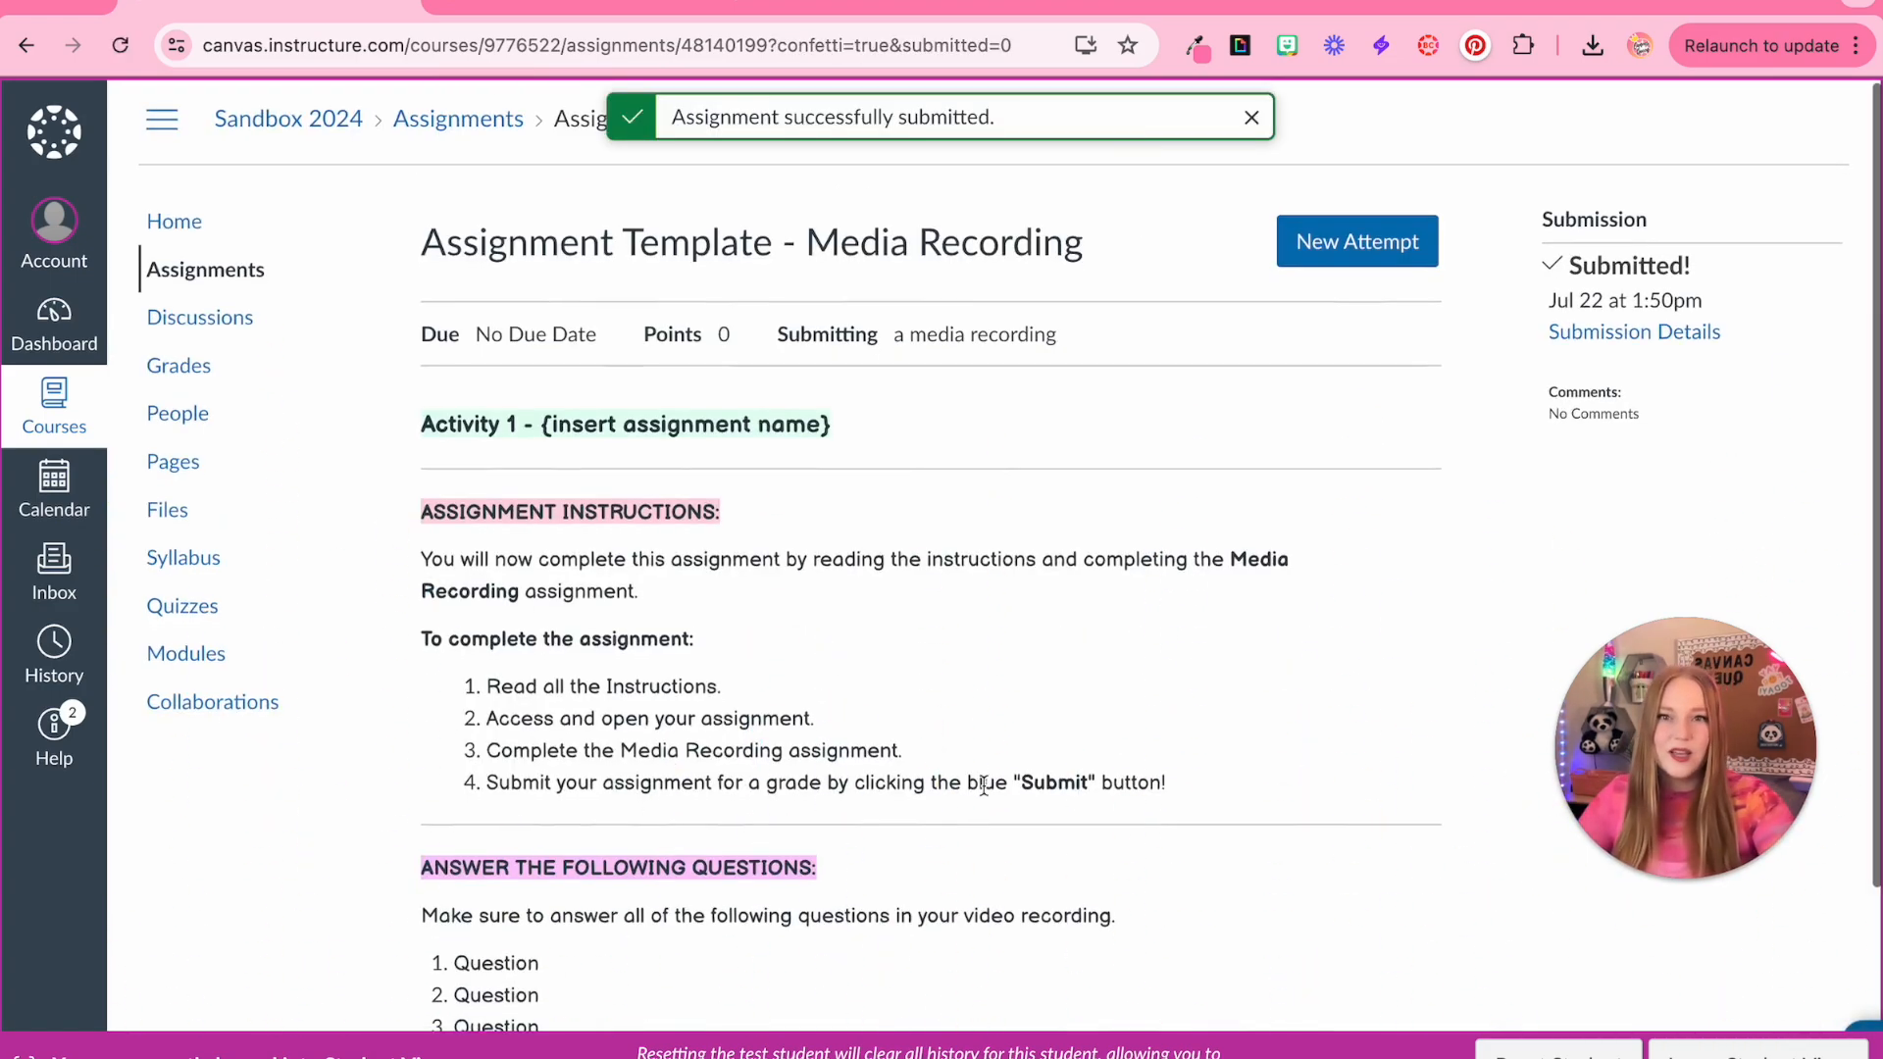
Leave Student View and return to the course modules
scroll(985, 780, "down", 3)
scroll(985, 783, "up", 3)
scroll(985, 783, "down", 3)
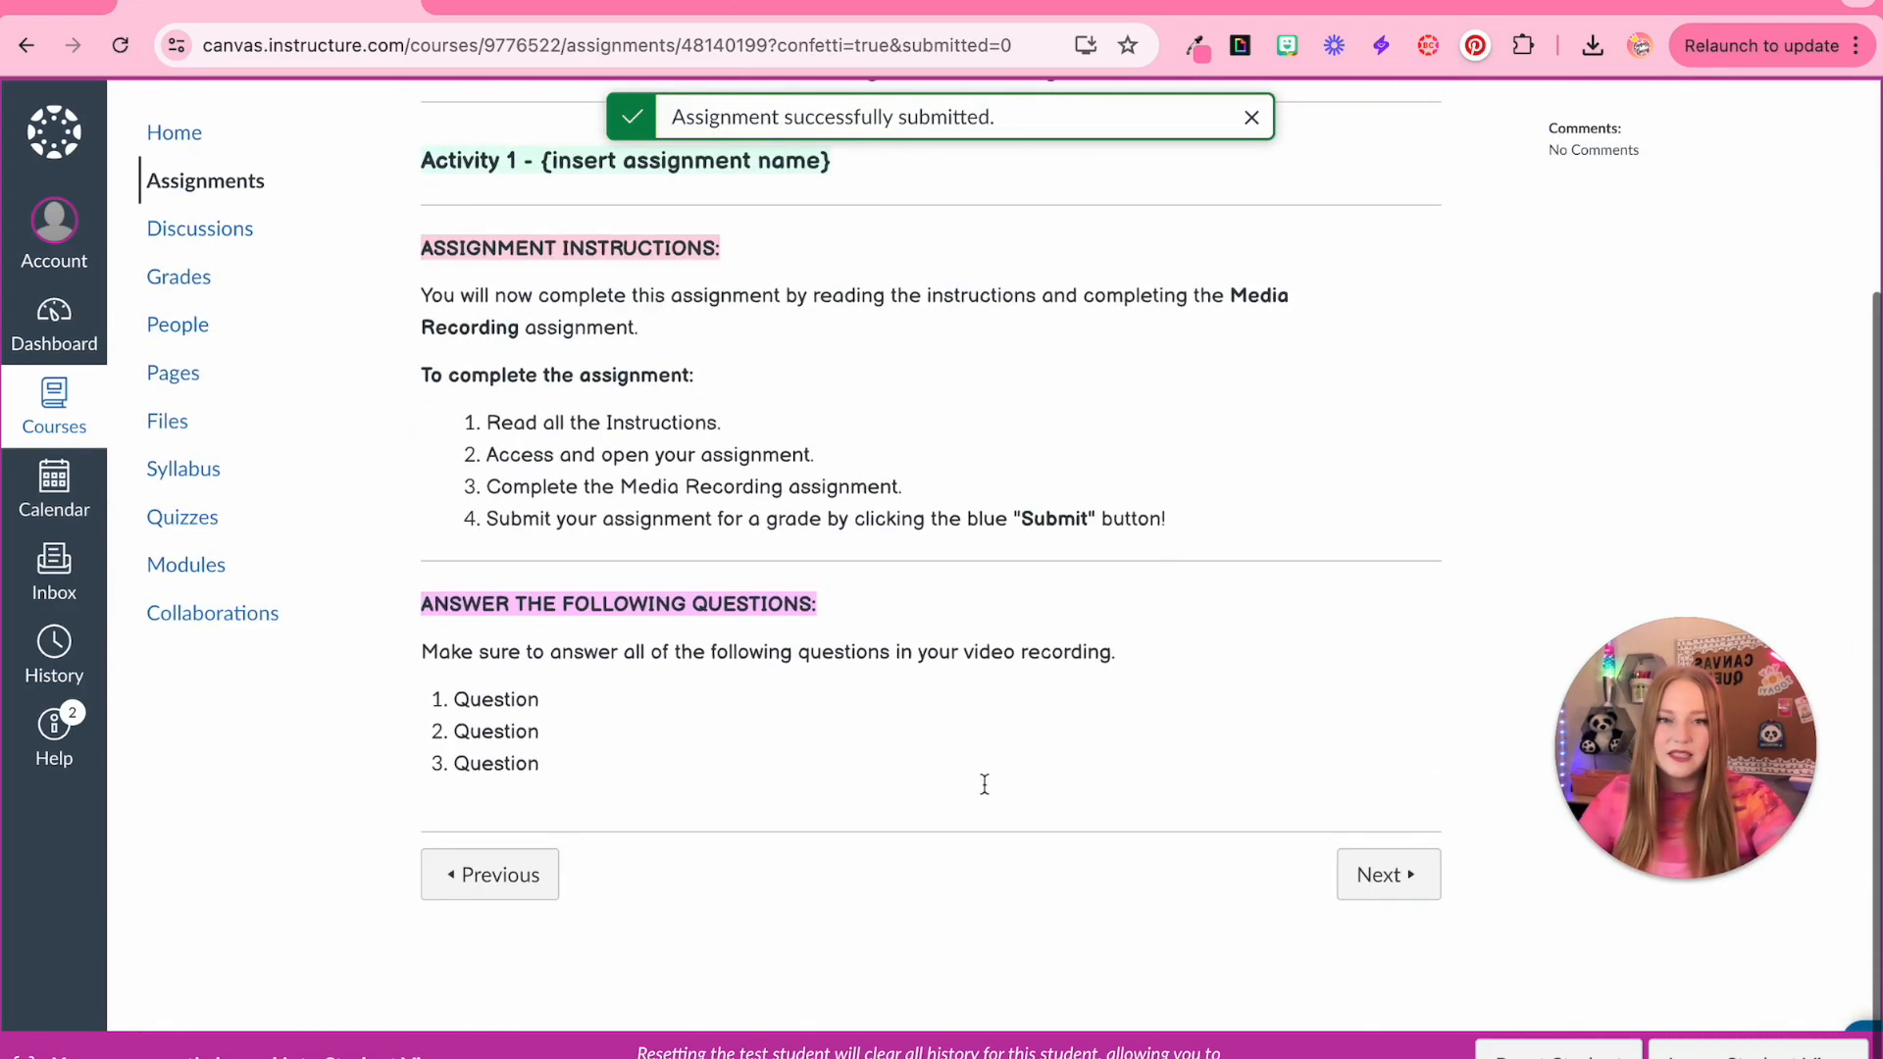
left_click(1718, 1049)
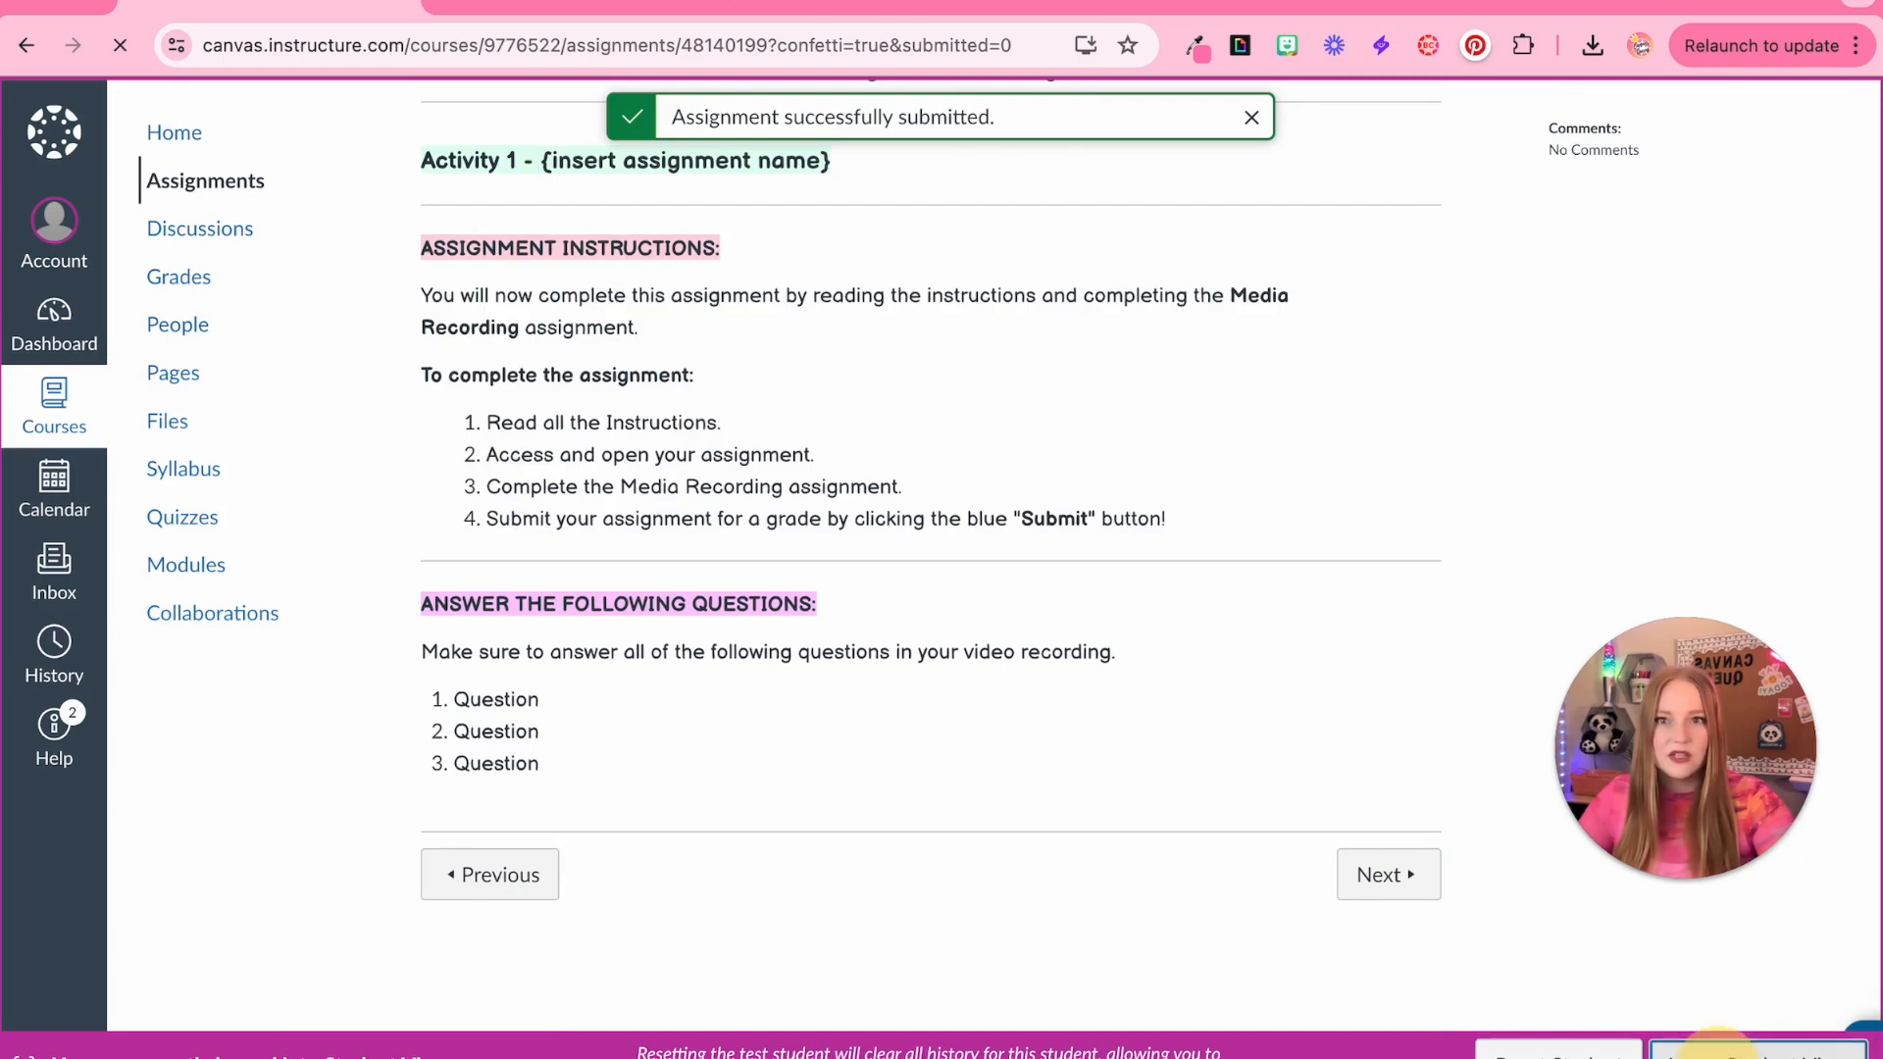
left_click(172, 224)
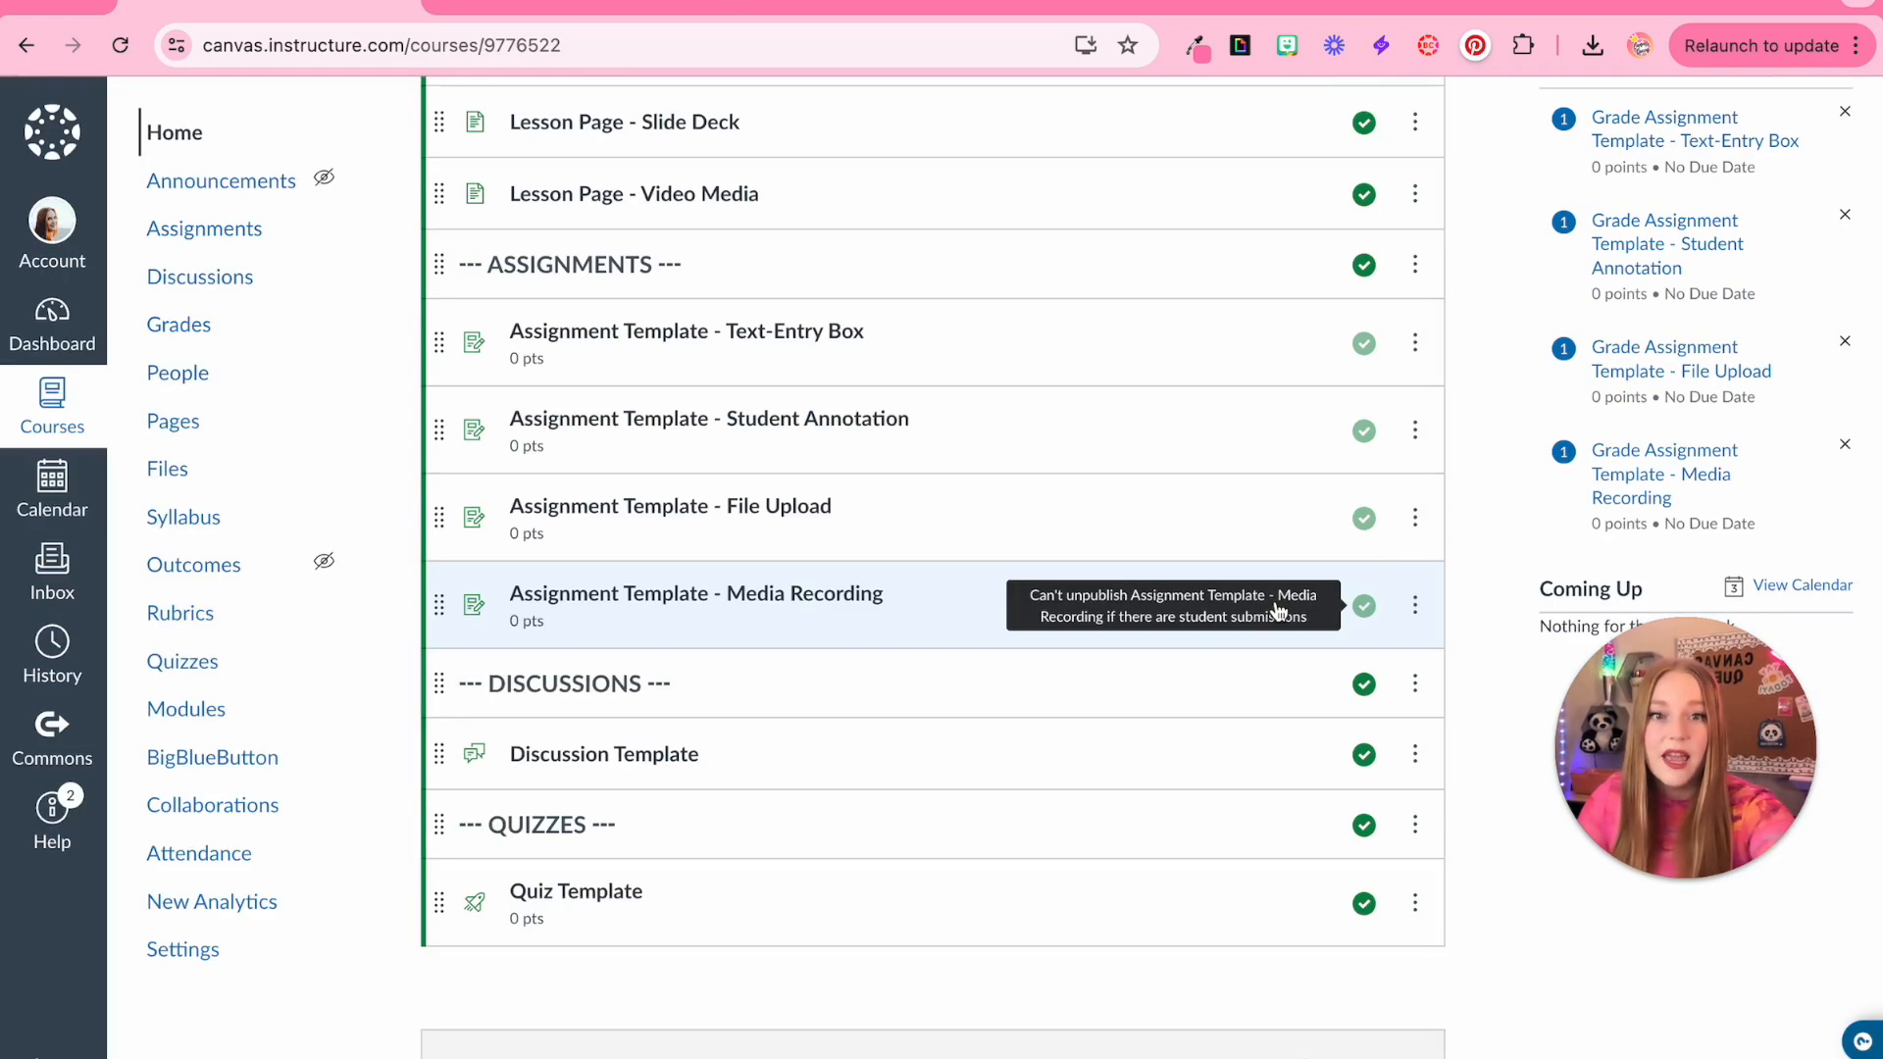
scroll(1456, 573, "up", 1)
scroll(1455, 573, "up", 7)
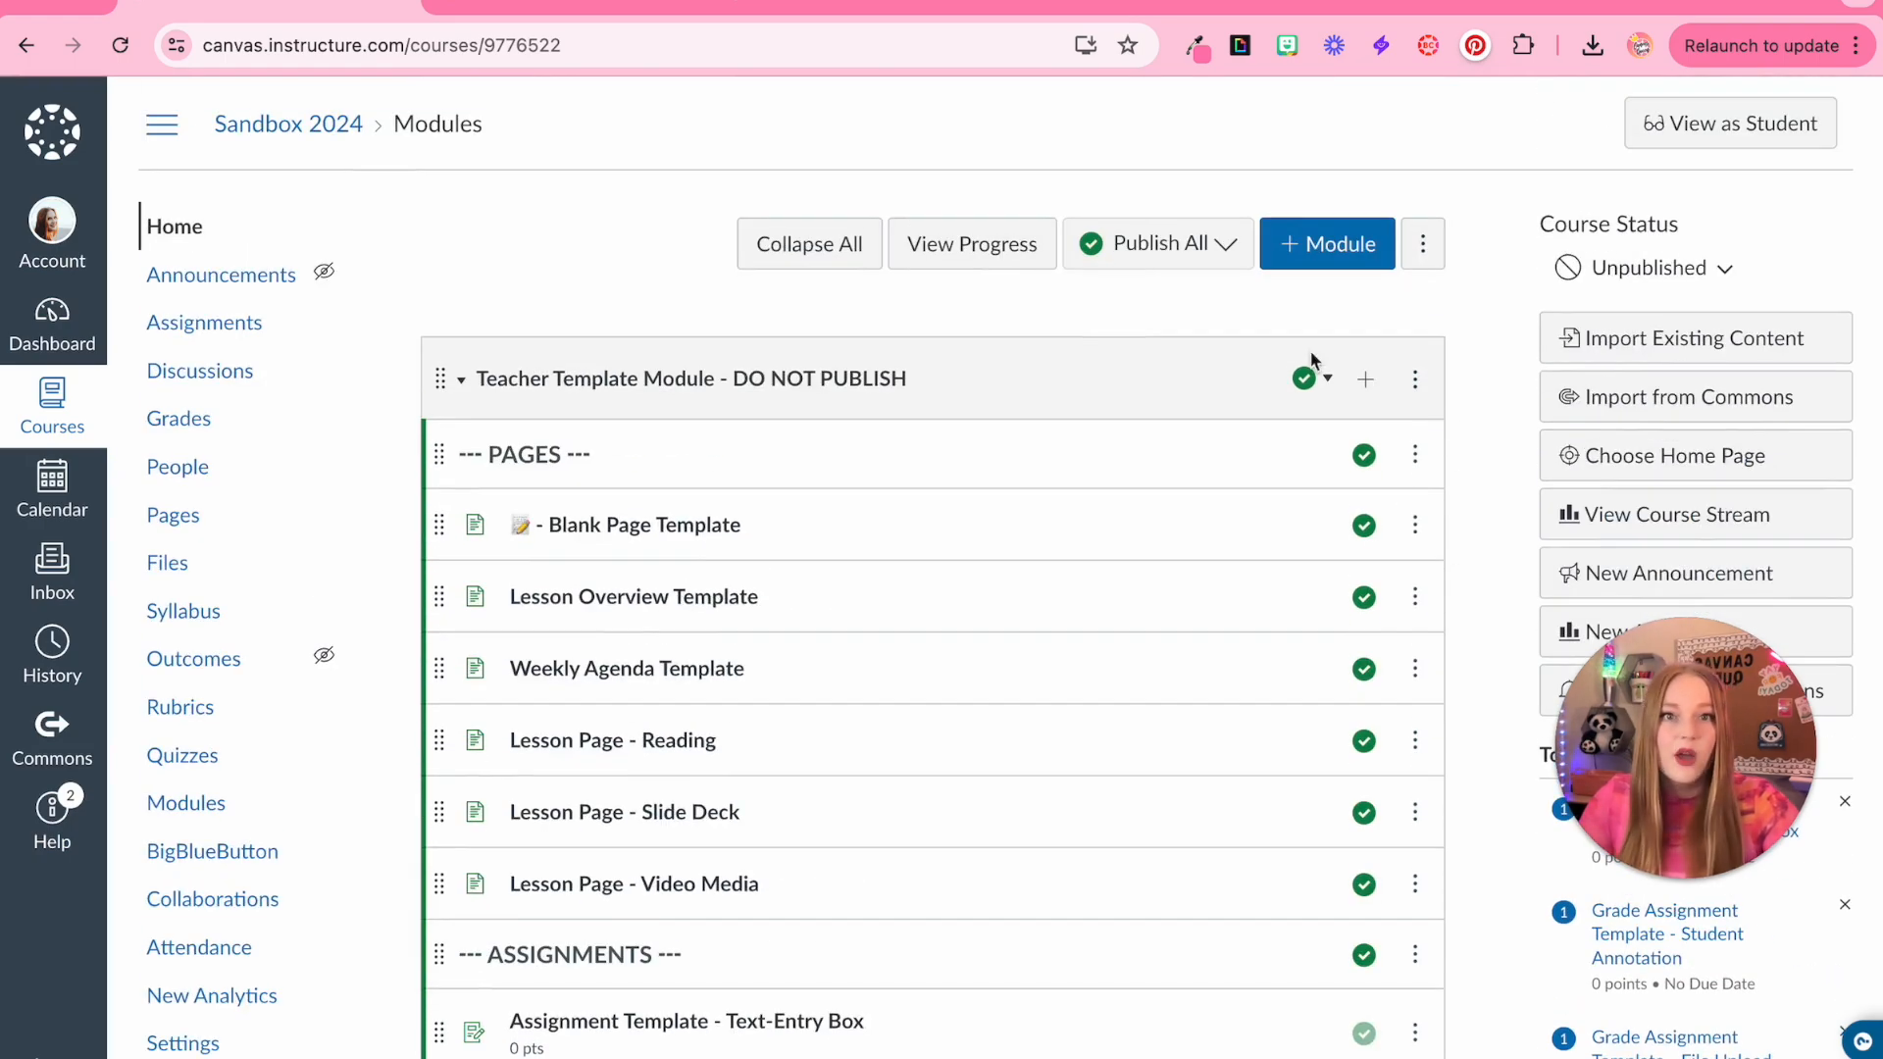
Re-enter Student View and reset the test student
left_click(1719, 147)
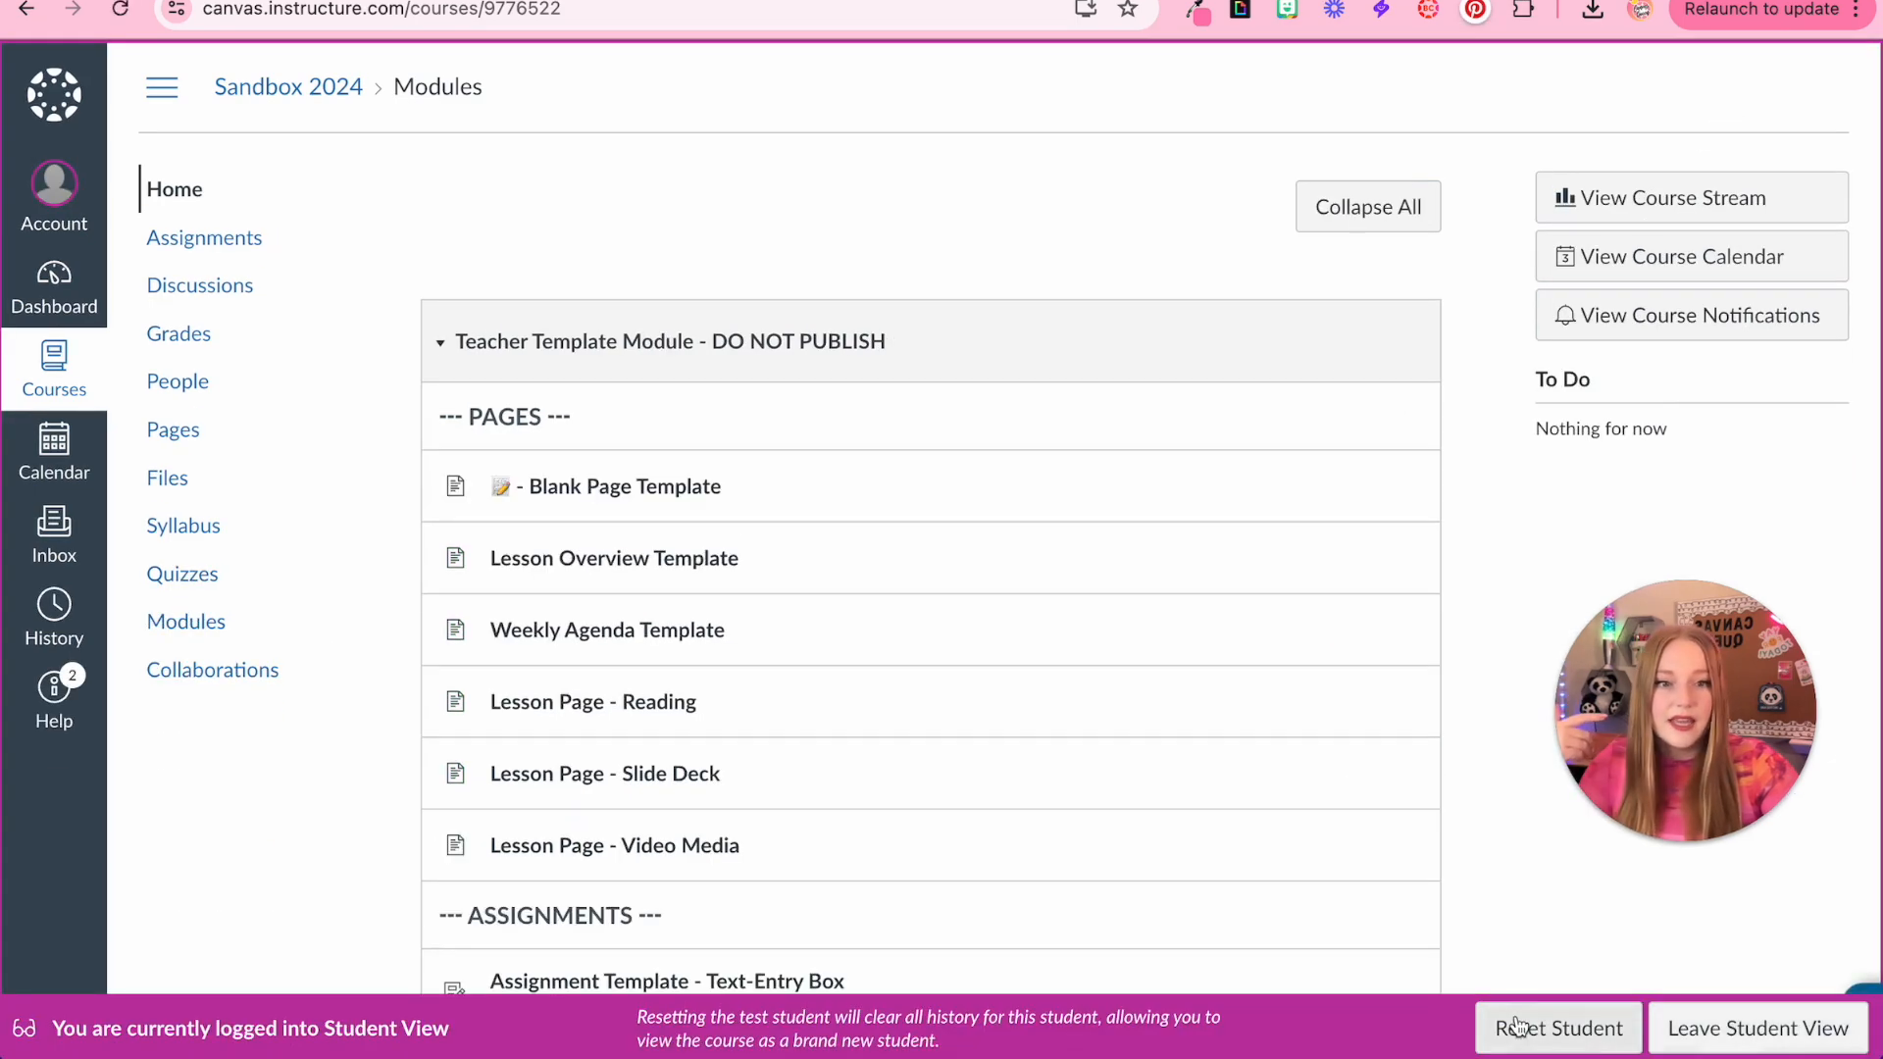
left_click(1518, 1026)
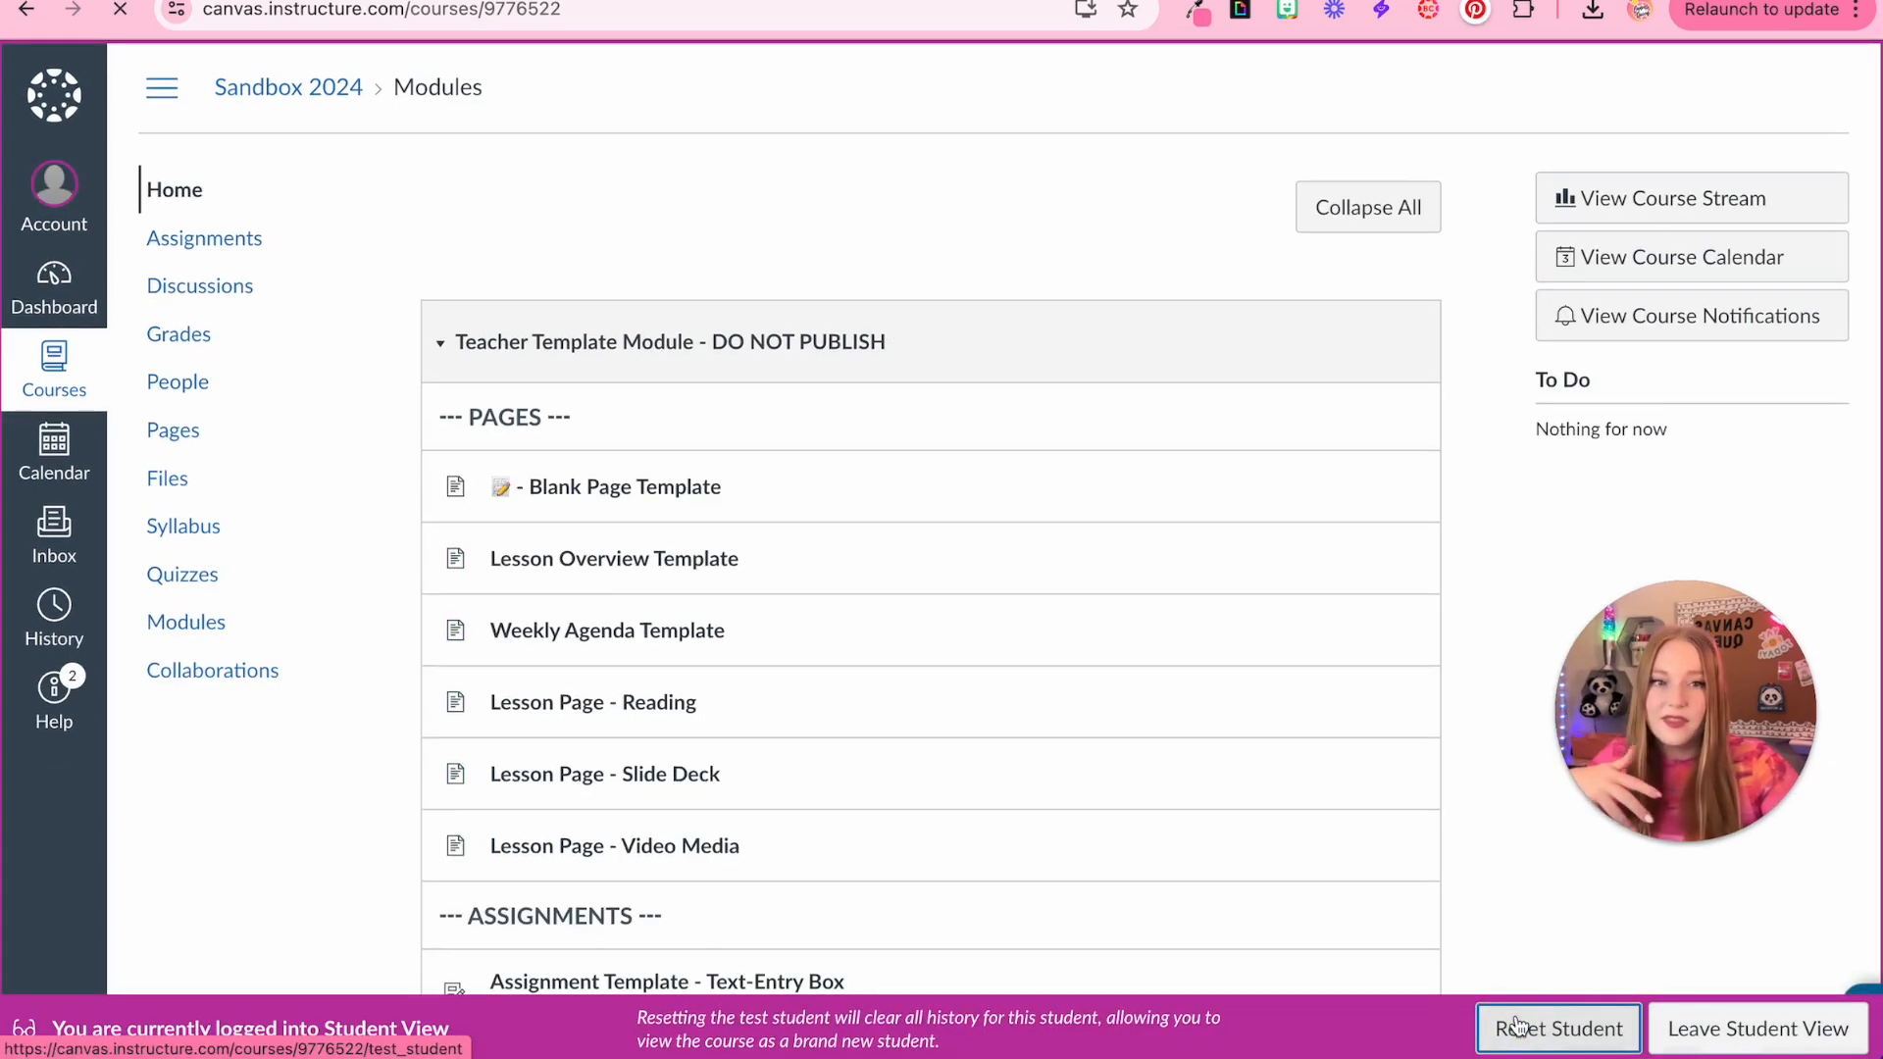
Leave Student View and unpublish the Teacher Template Module together with all its items
left_click(1728, 1032)
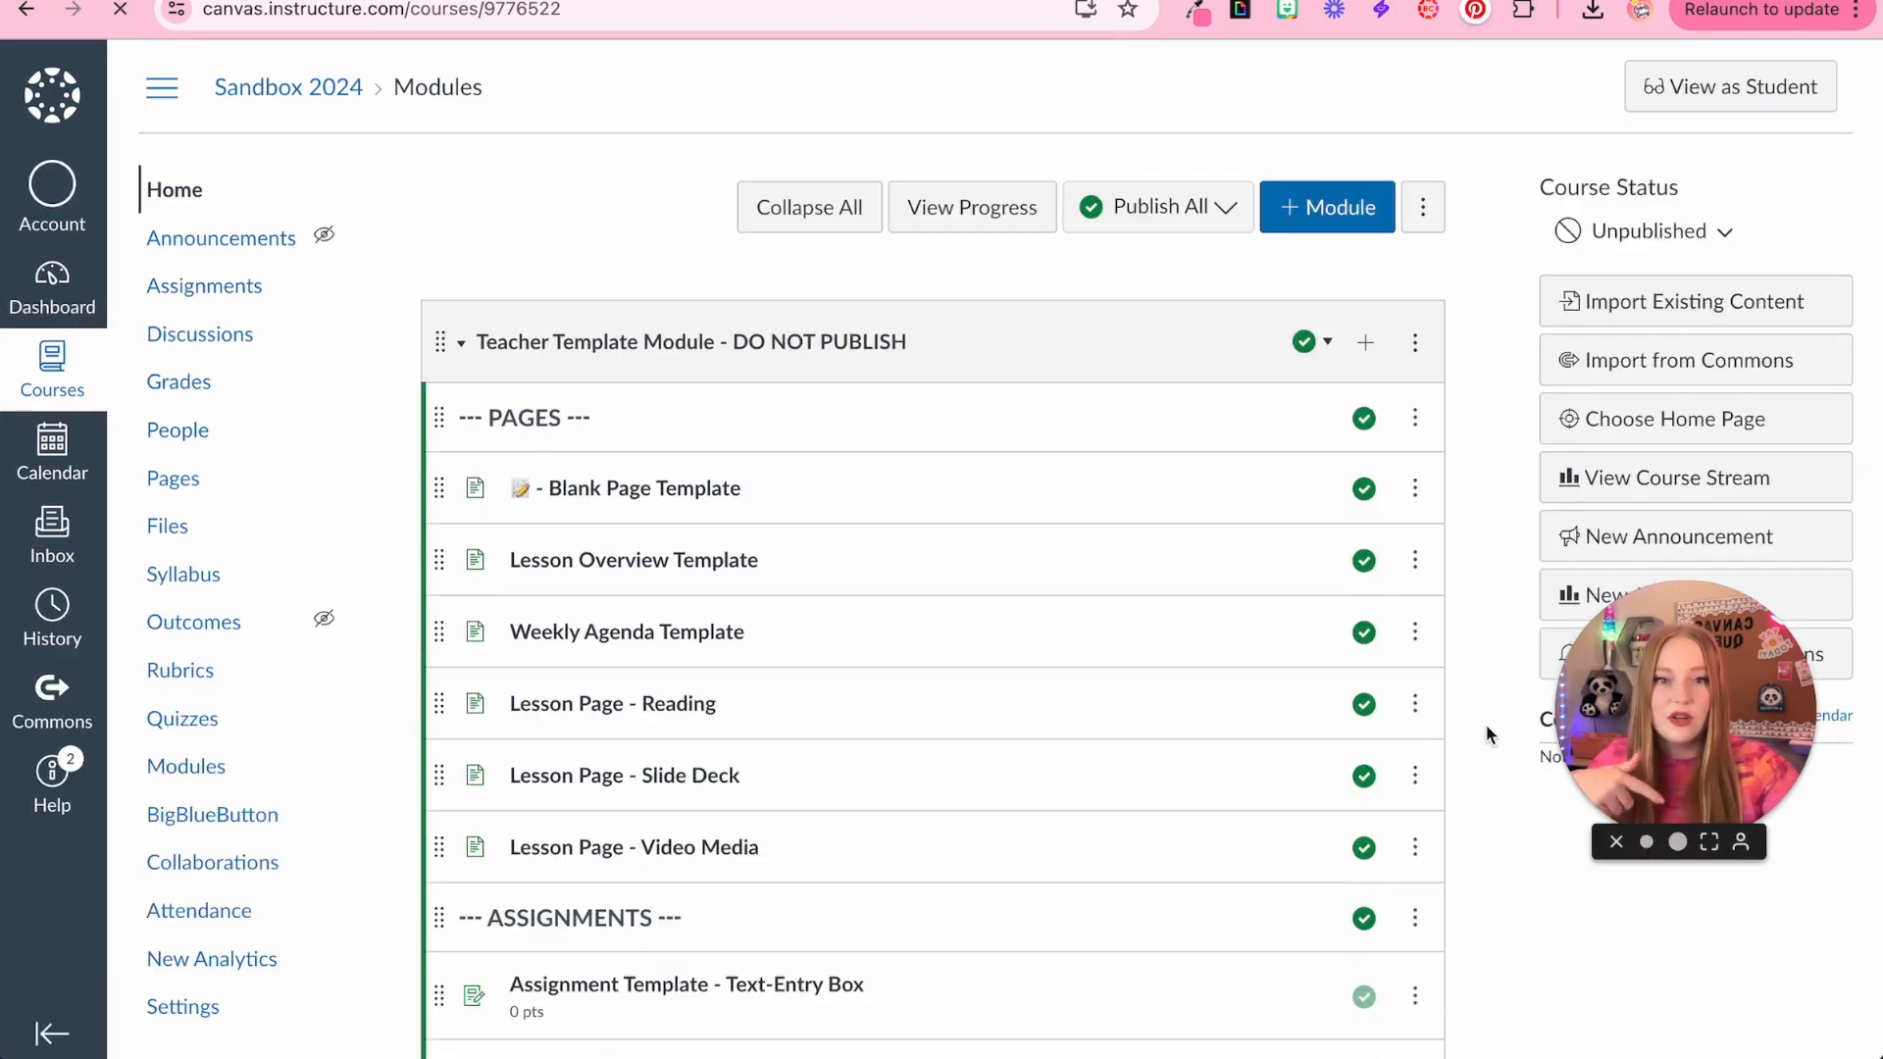
scroll(1486, 724, "down", 5)
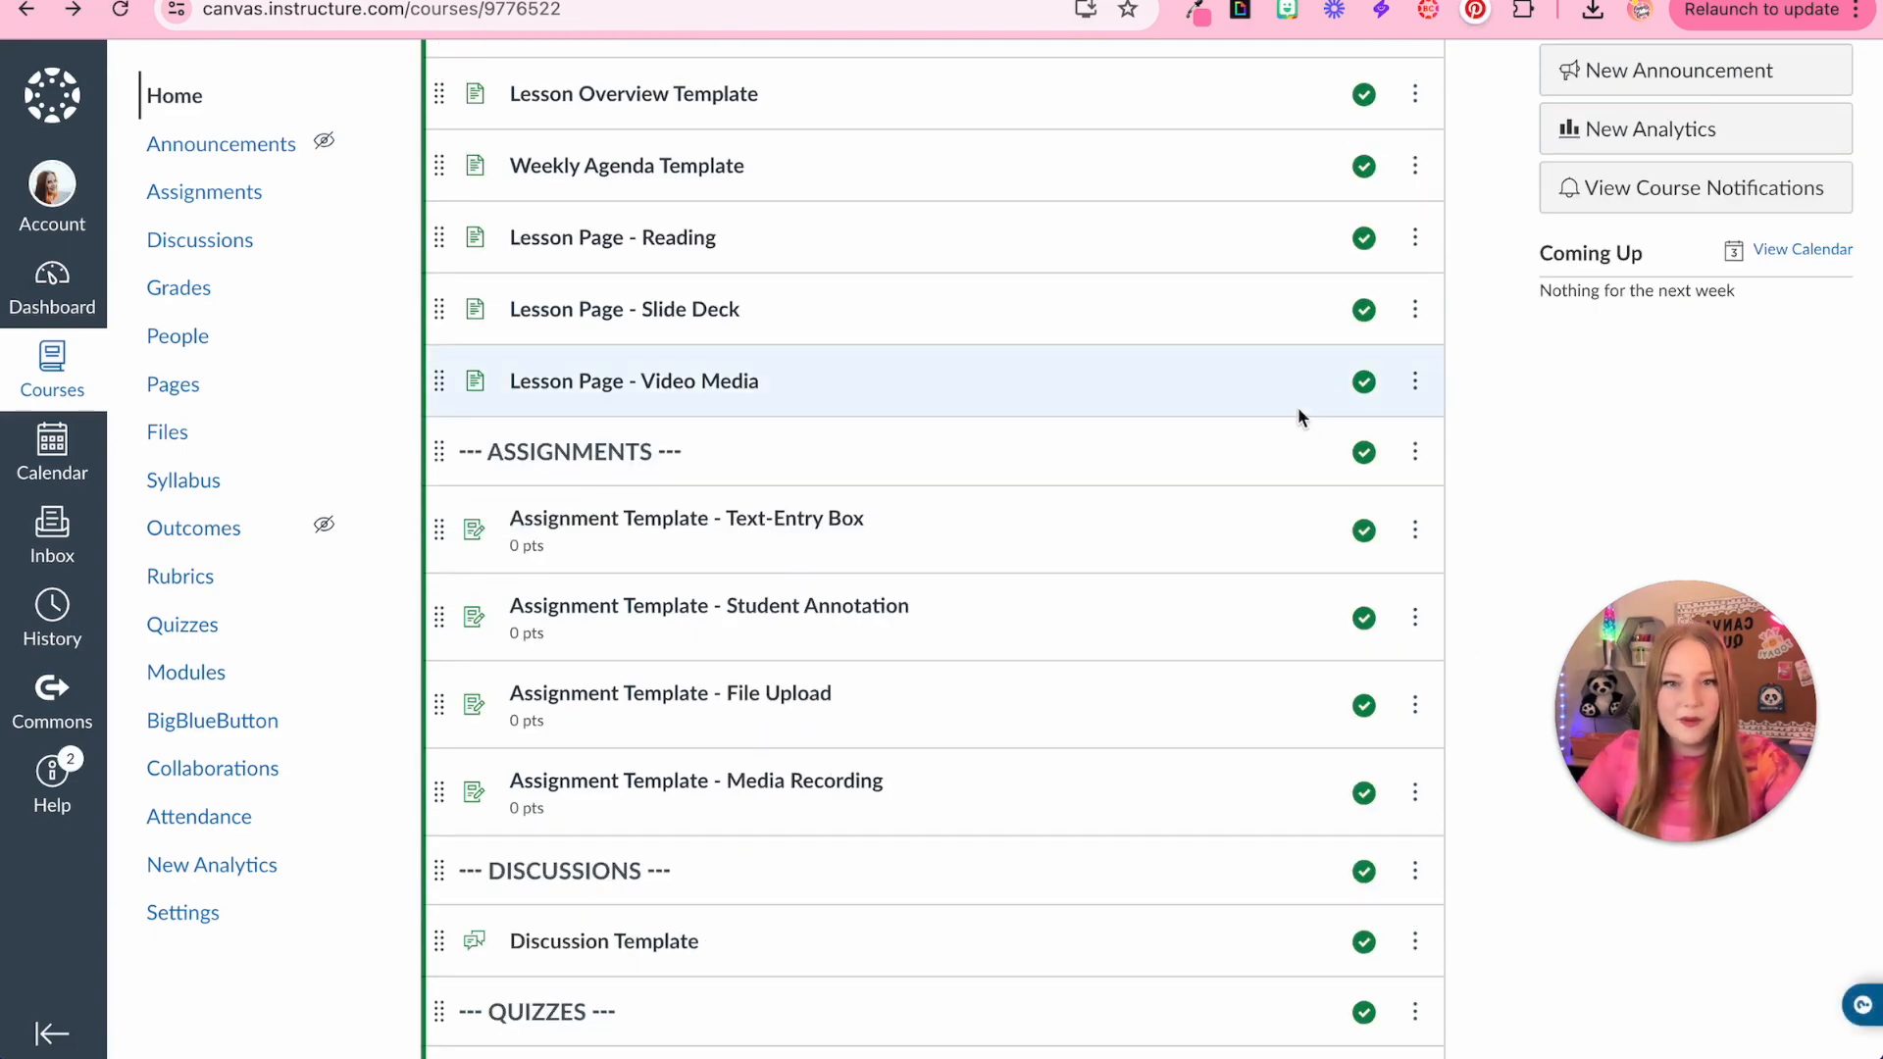
scroll(1542, 487, "up", 3)
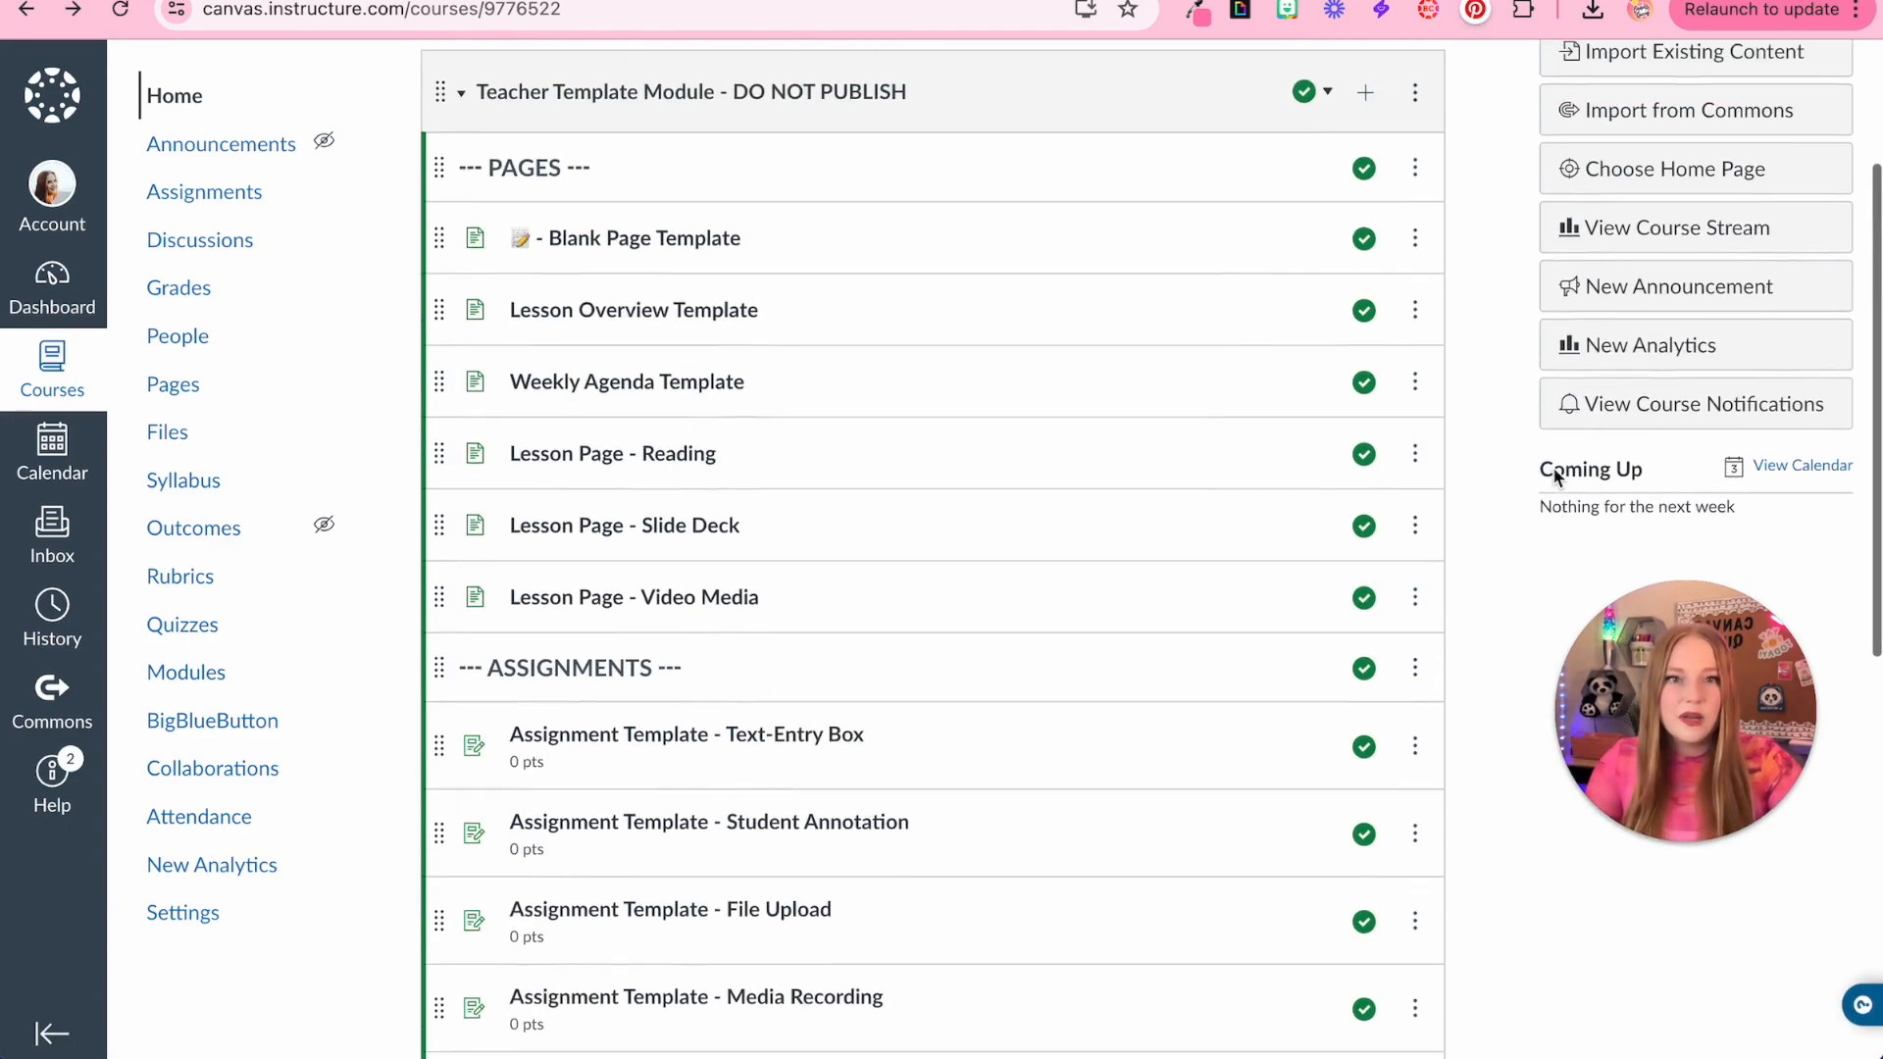
left_click(1324, 146)
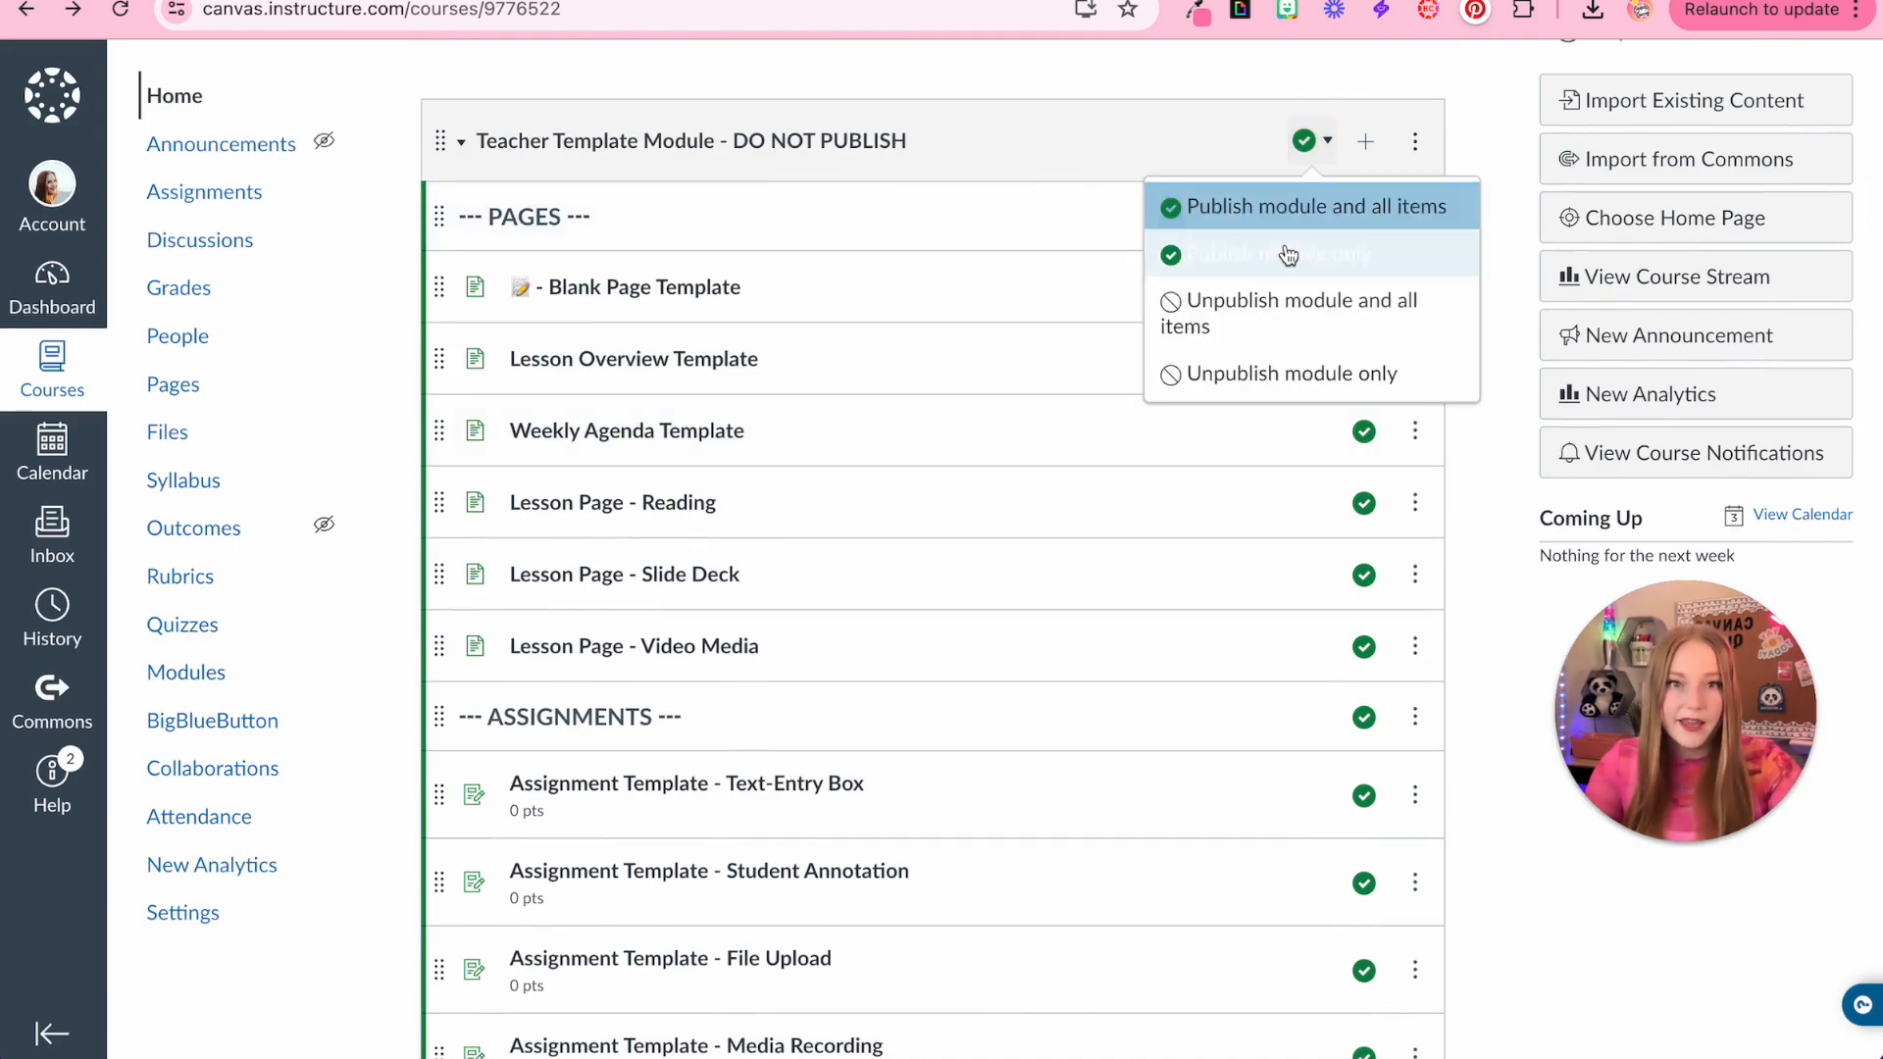
left_click(1275, 328)
scroll(728, 780, "down", 2)
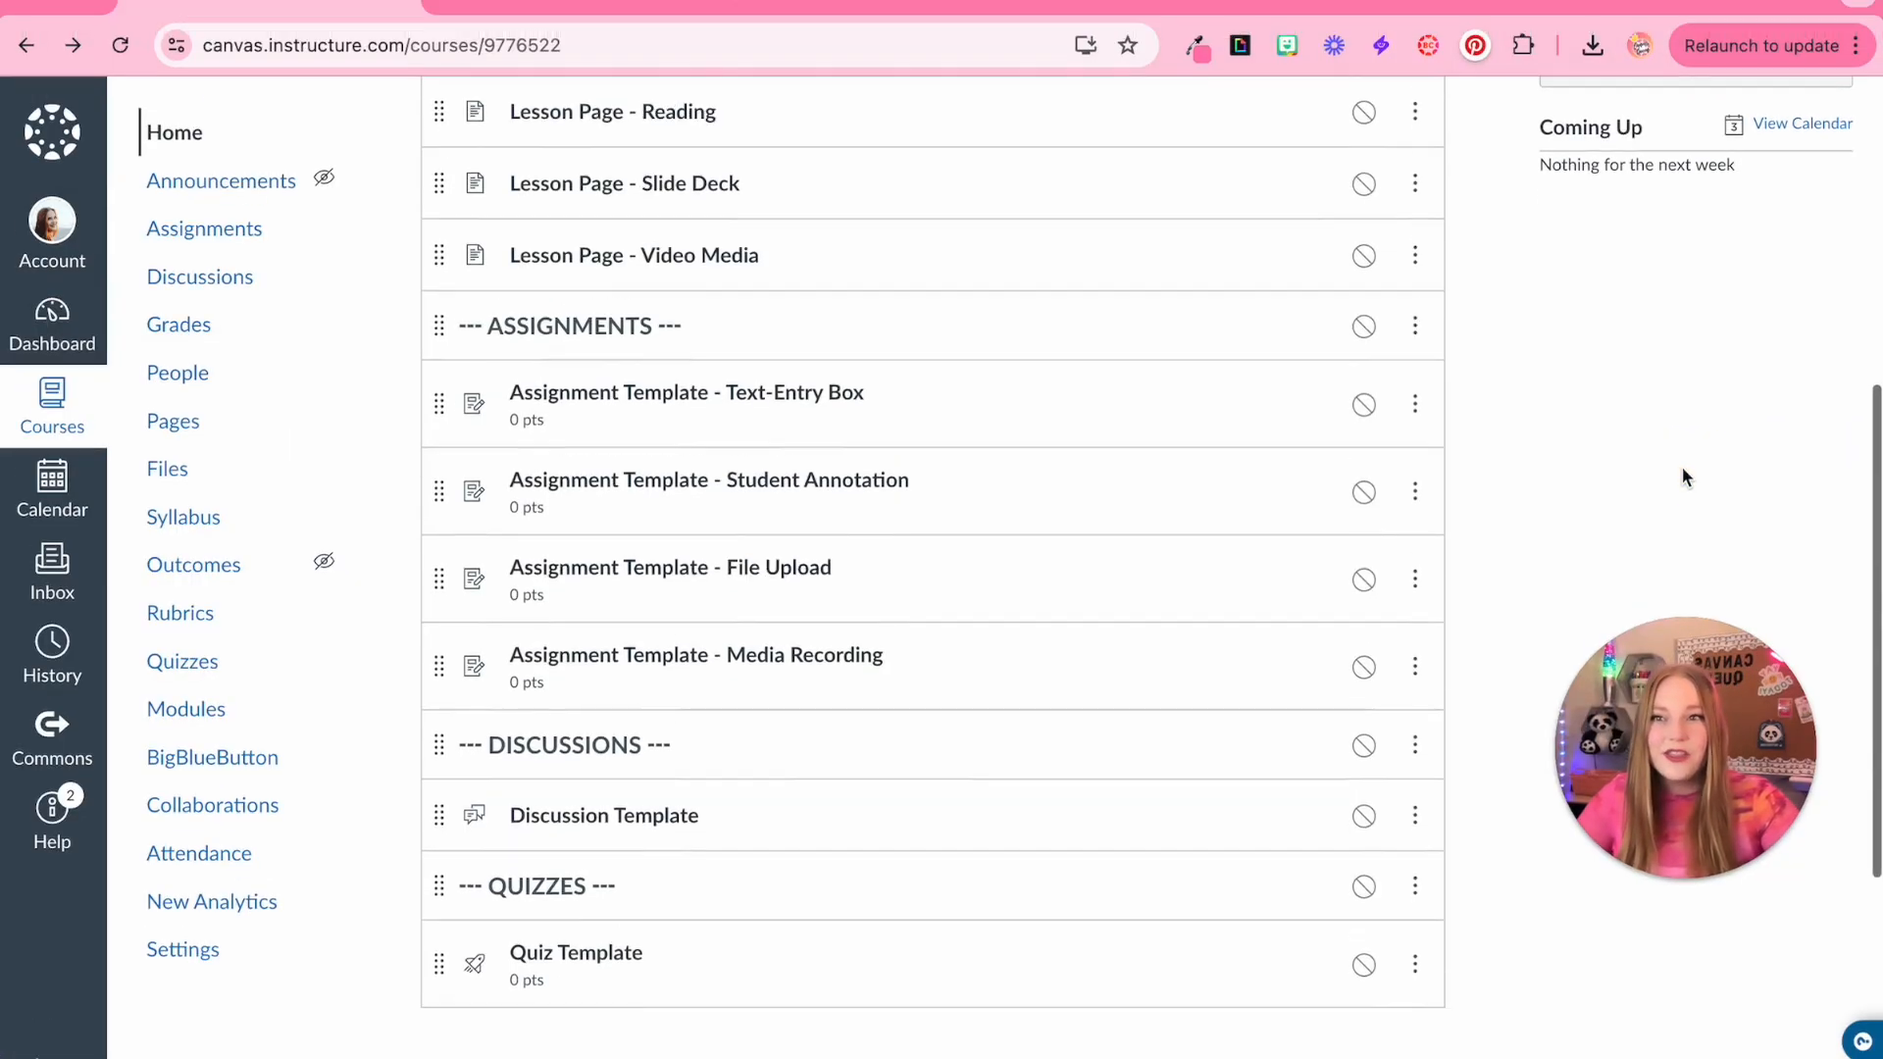
scroll(1682, 473, "down", 2)
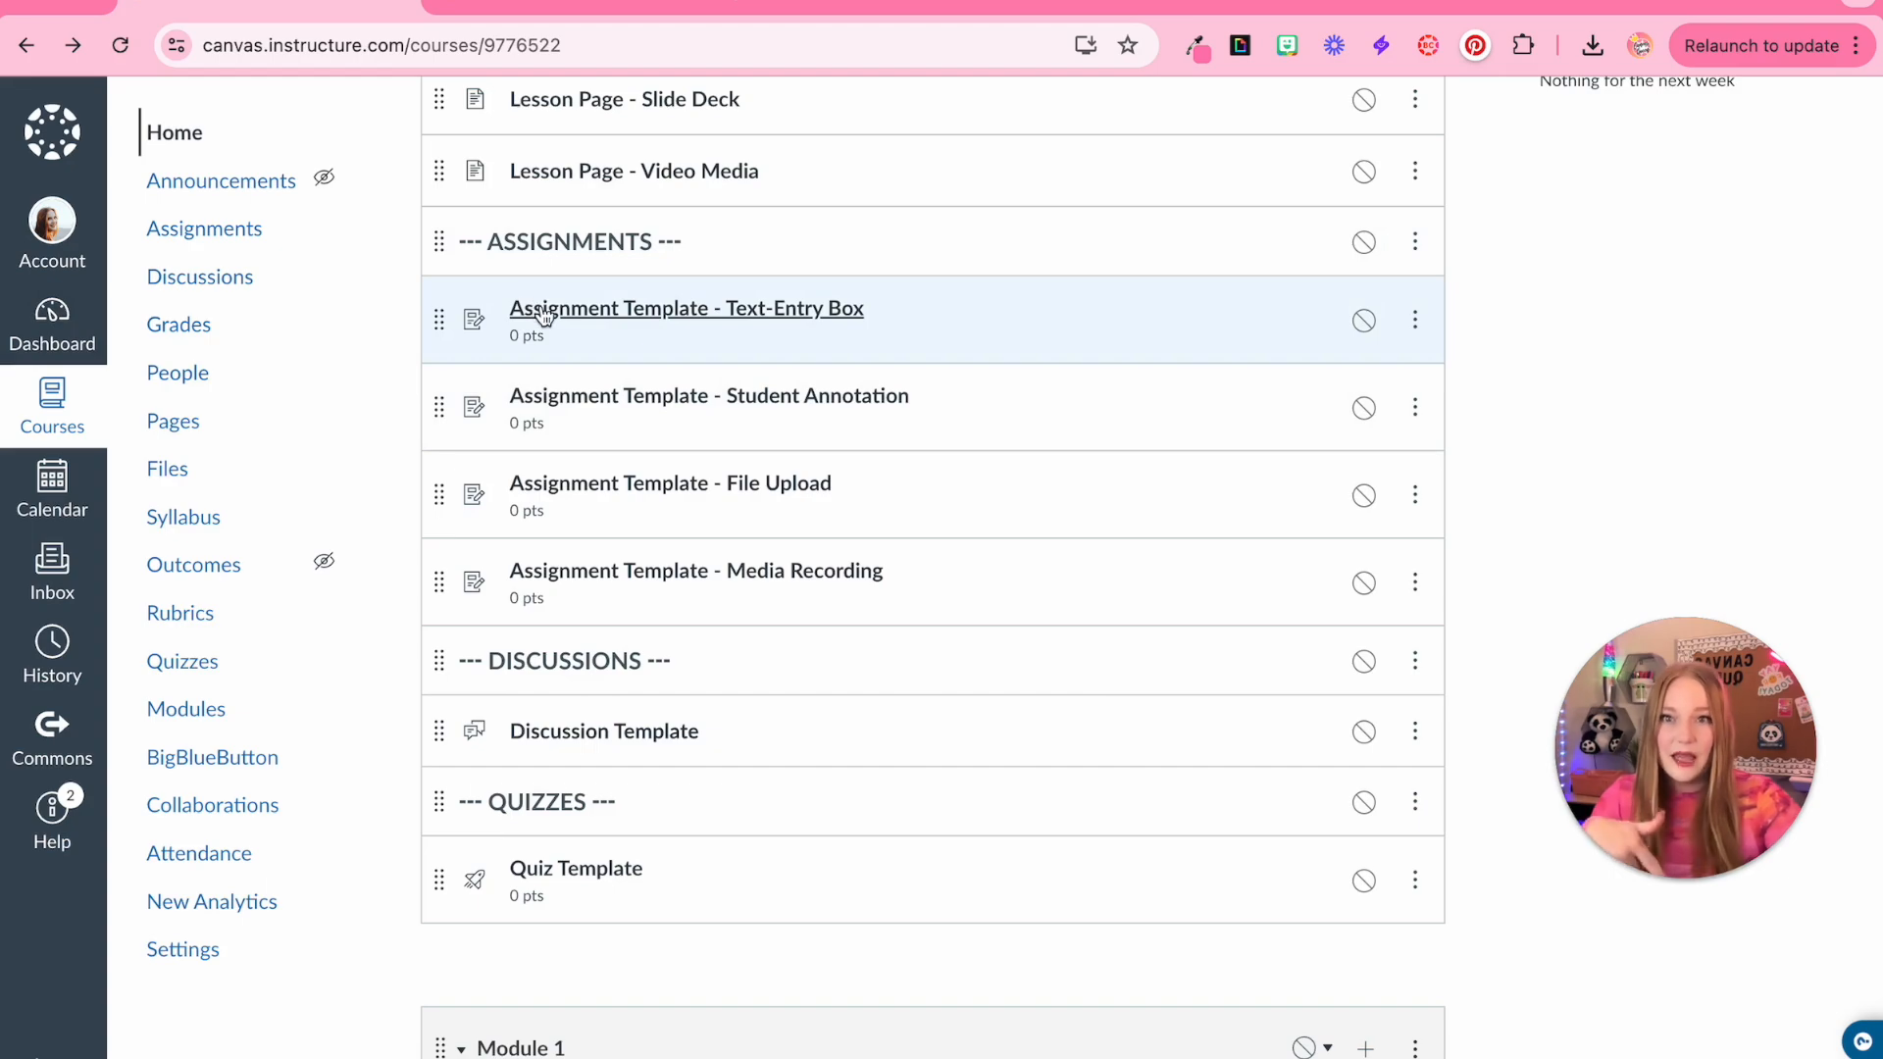
left_click(1411, 324)
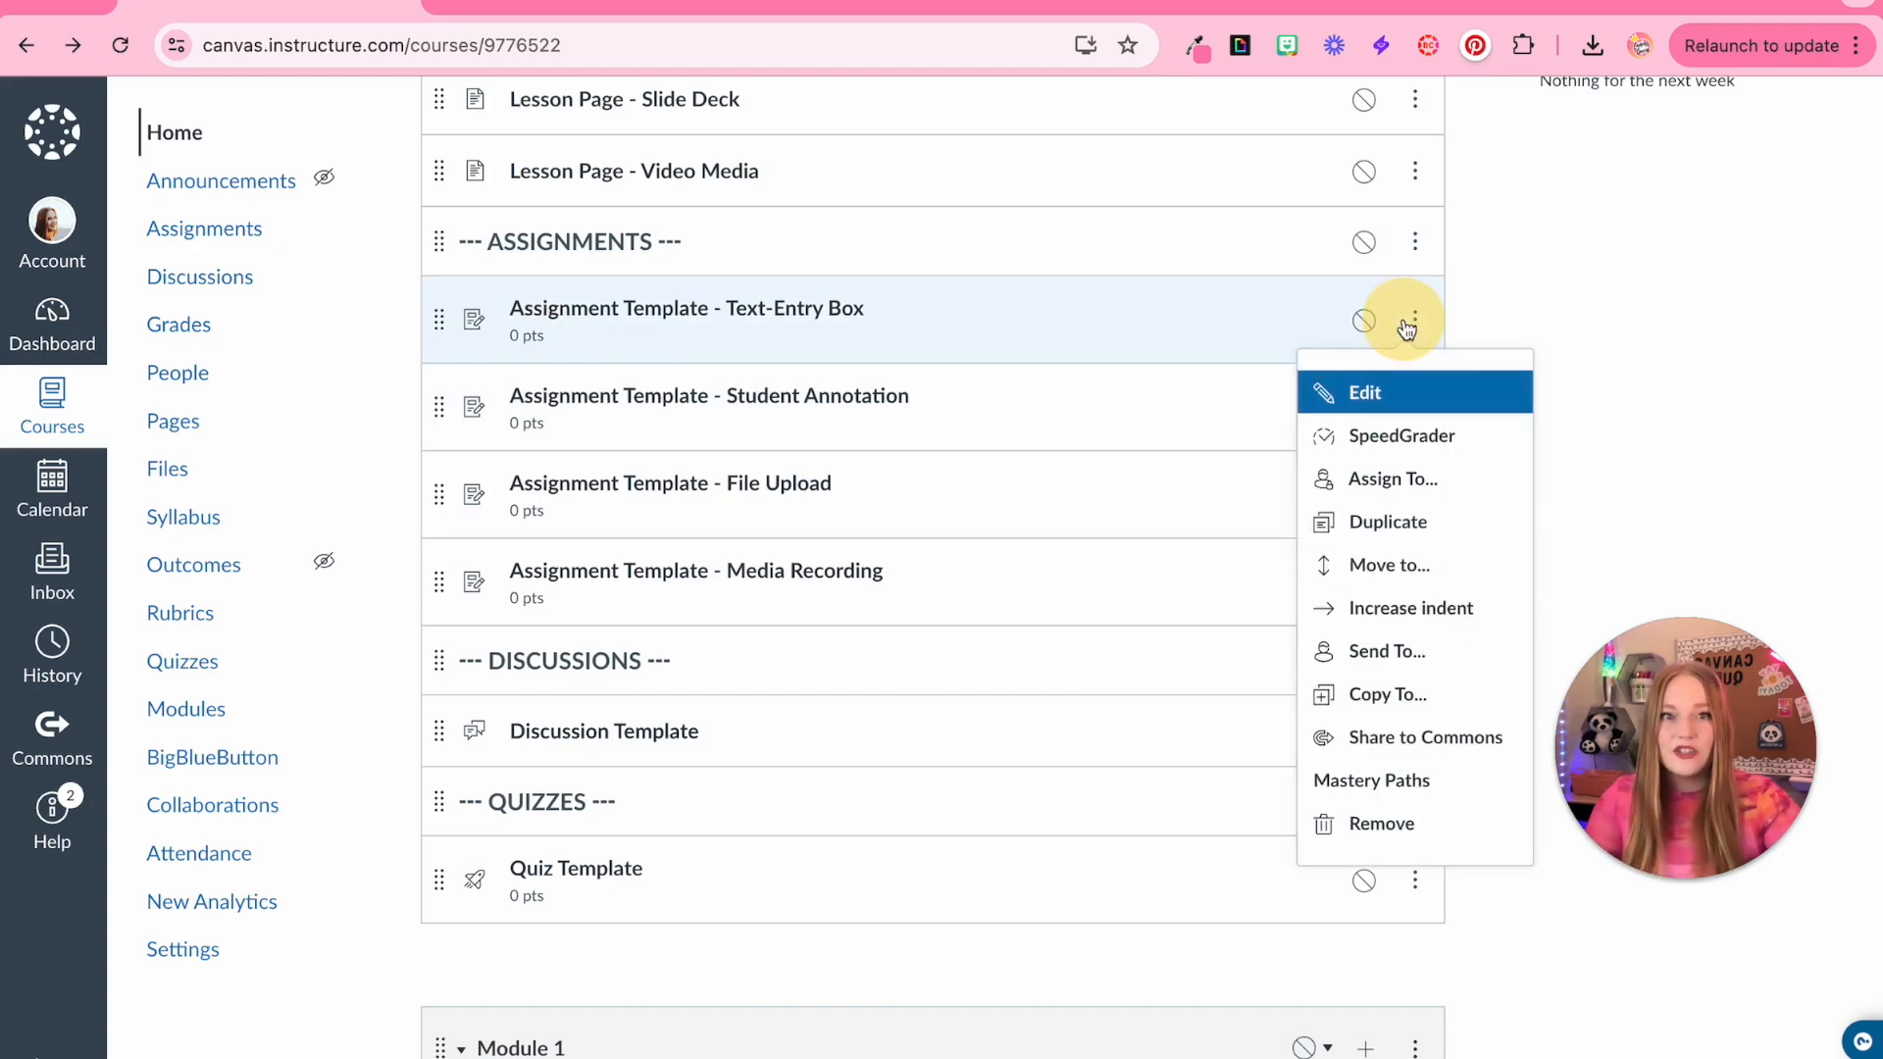
left_click(1413, 522)
left_click_drag(438, 404, 809, 757)
scroll(1115, 777, "up", 6)
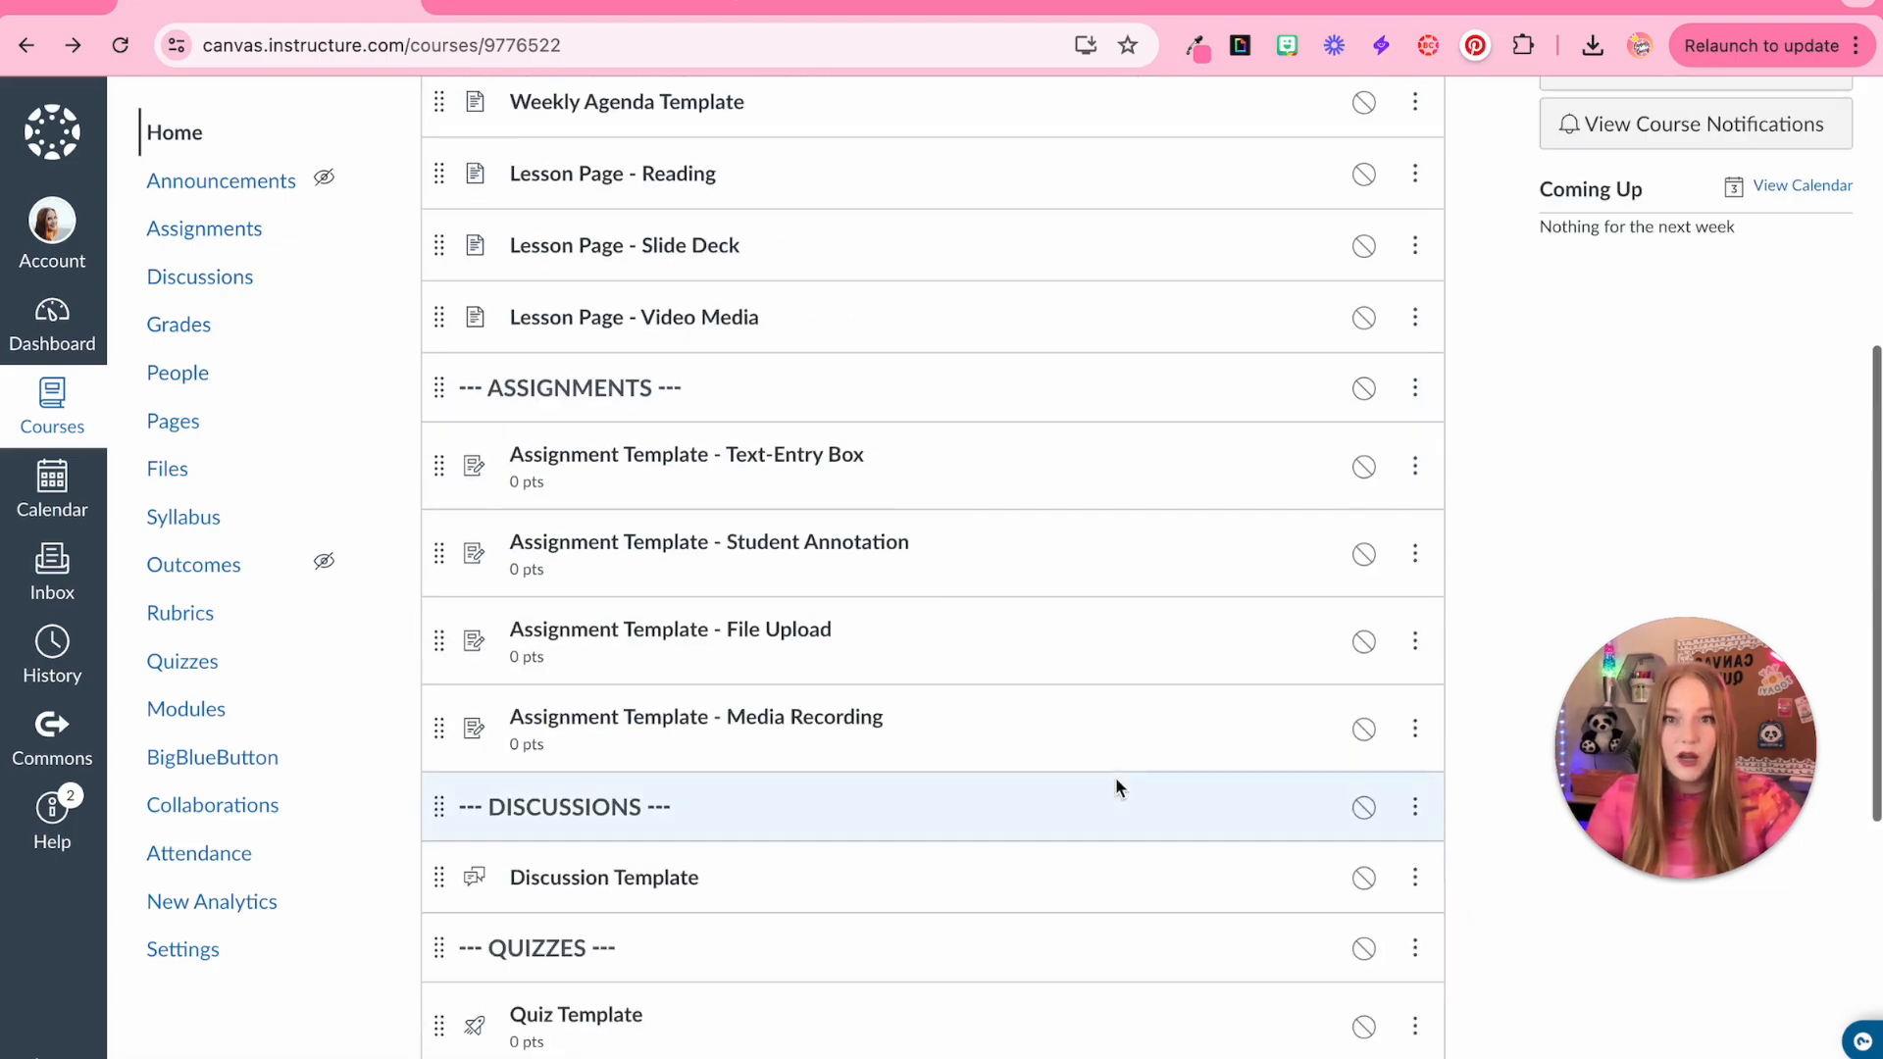
Duplicate the Student Annotation assignment template and try moving the copy to the bottom of Module 1
left_click(1416, 557)
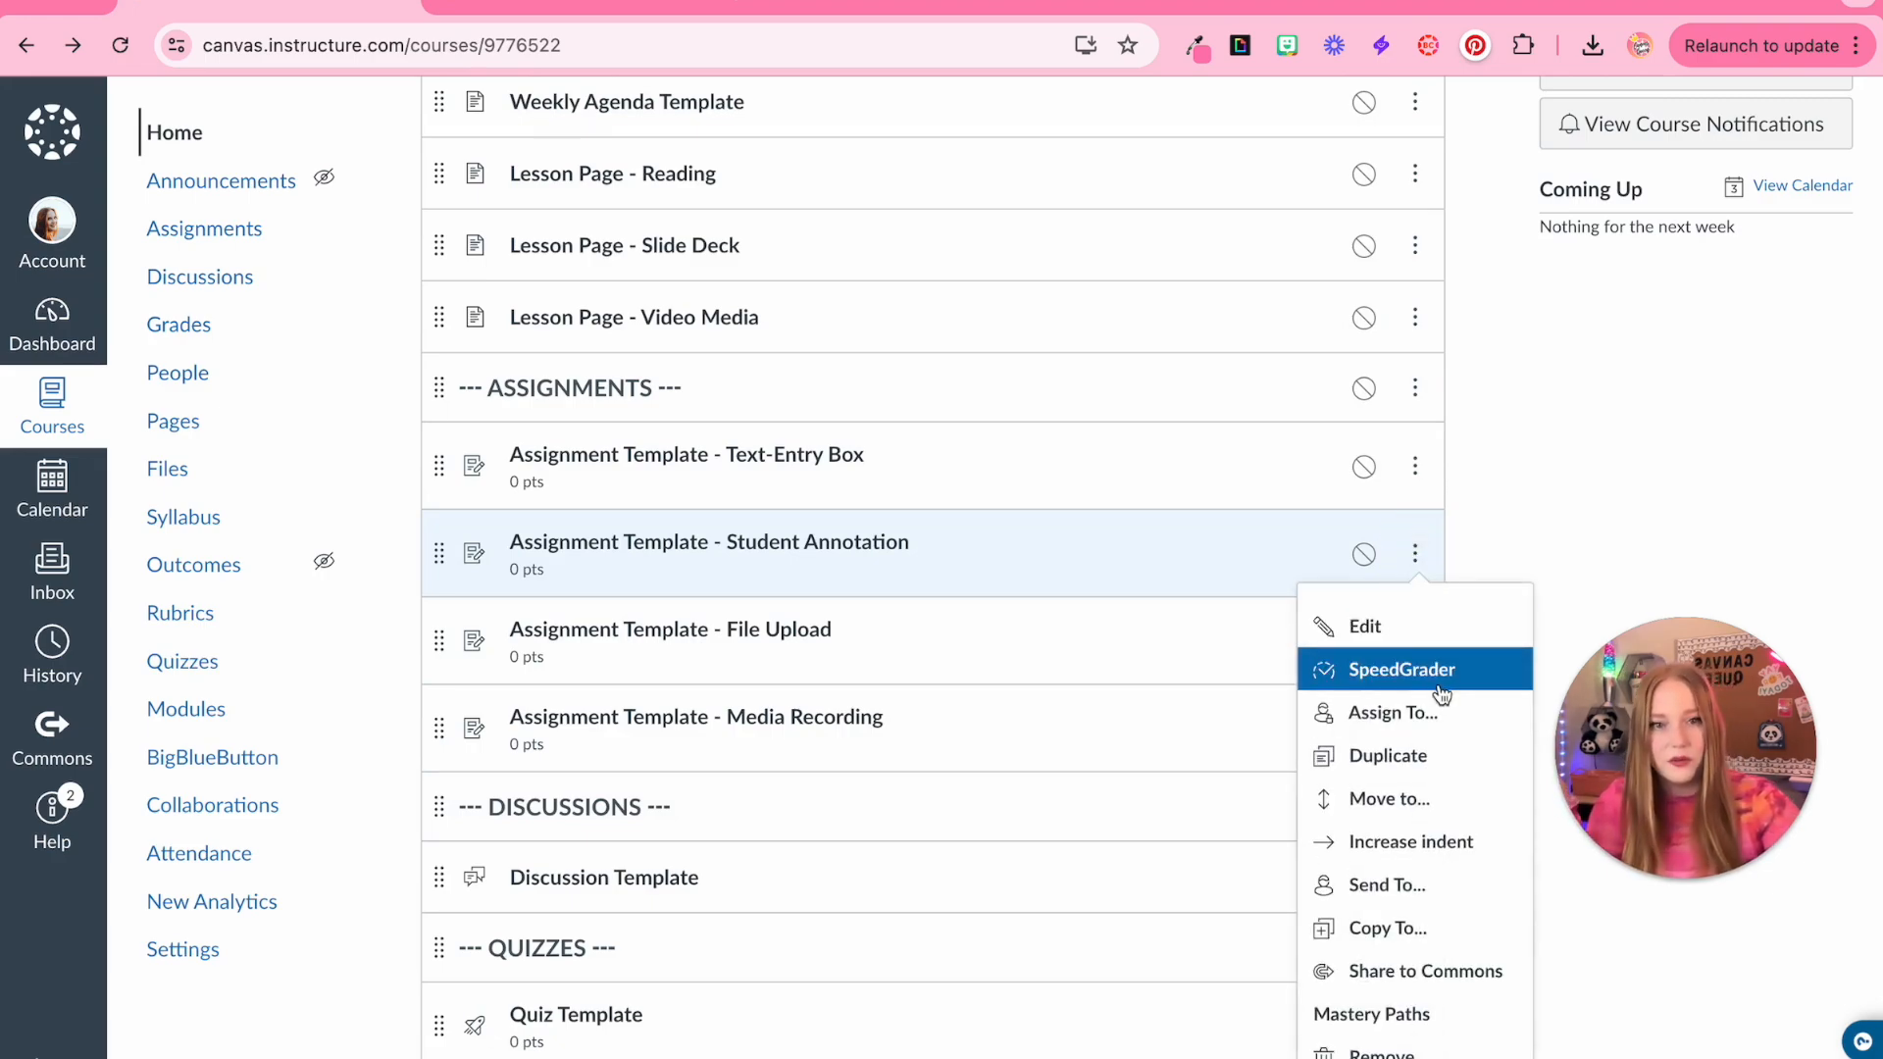
left_click(1432, 759)
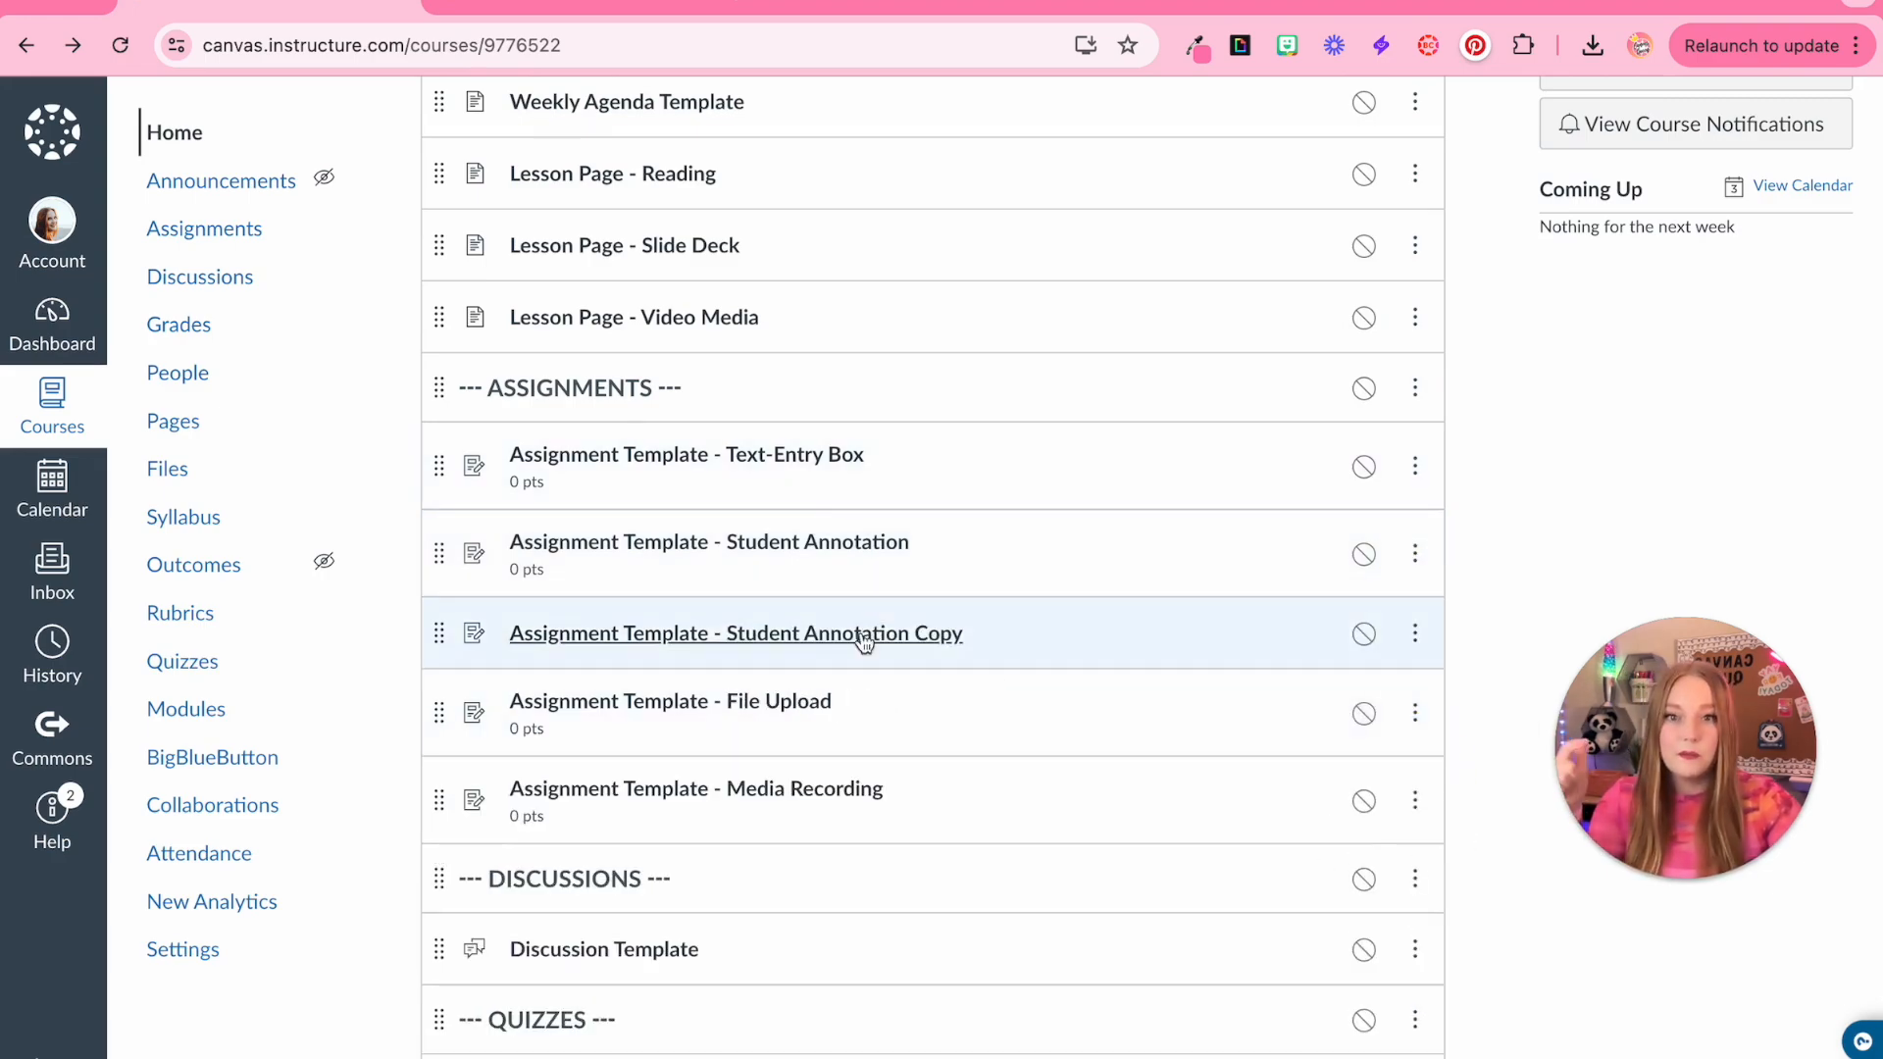
left_click(1415, 634)
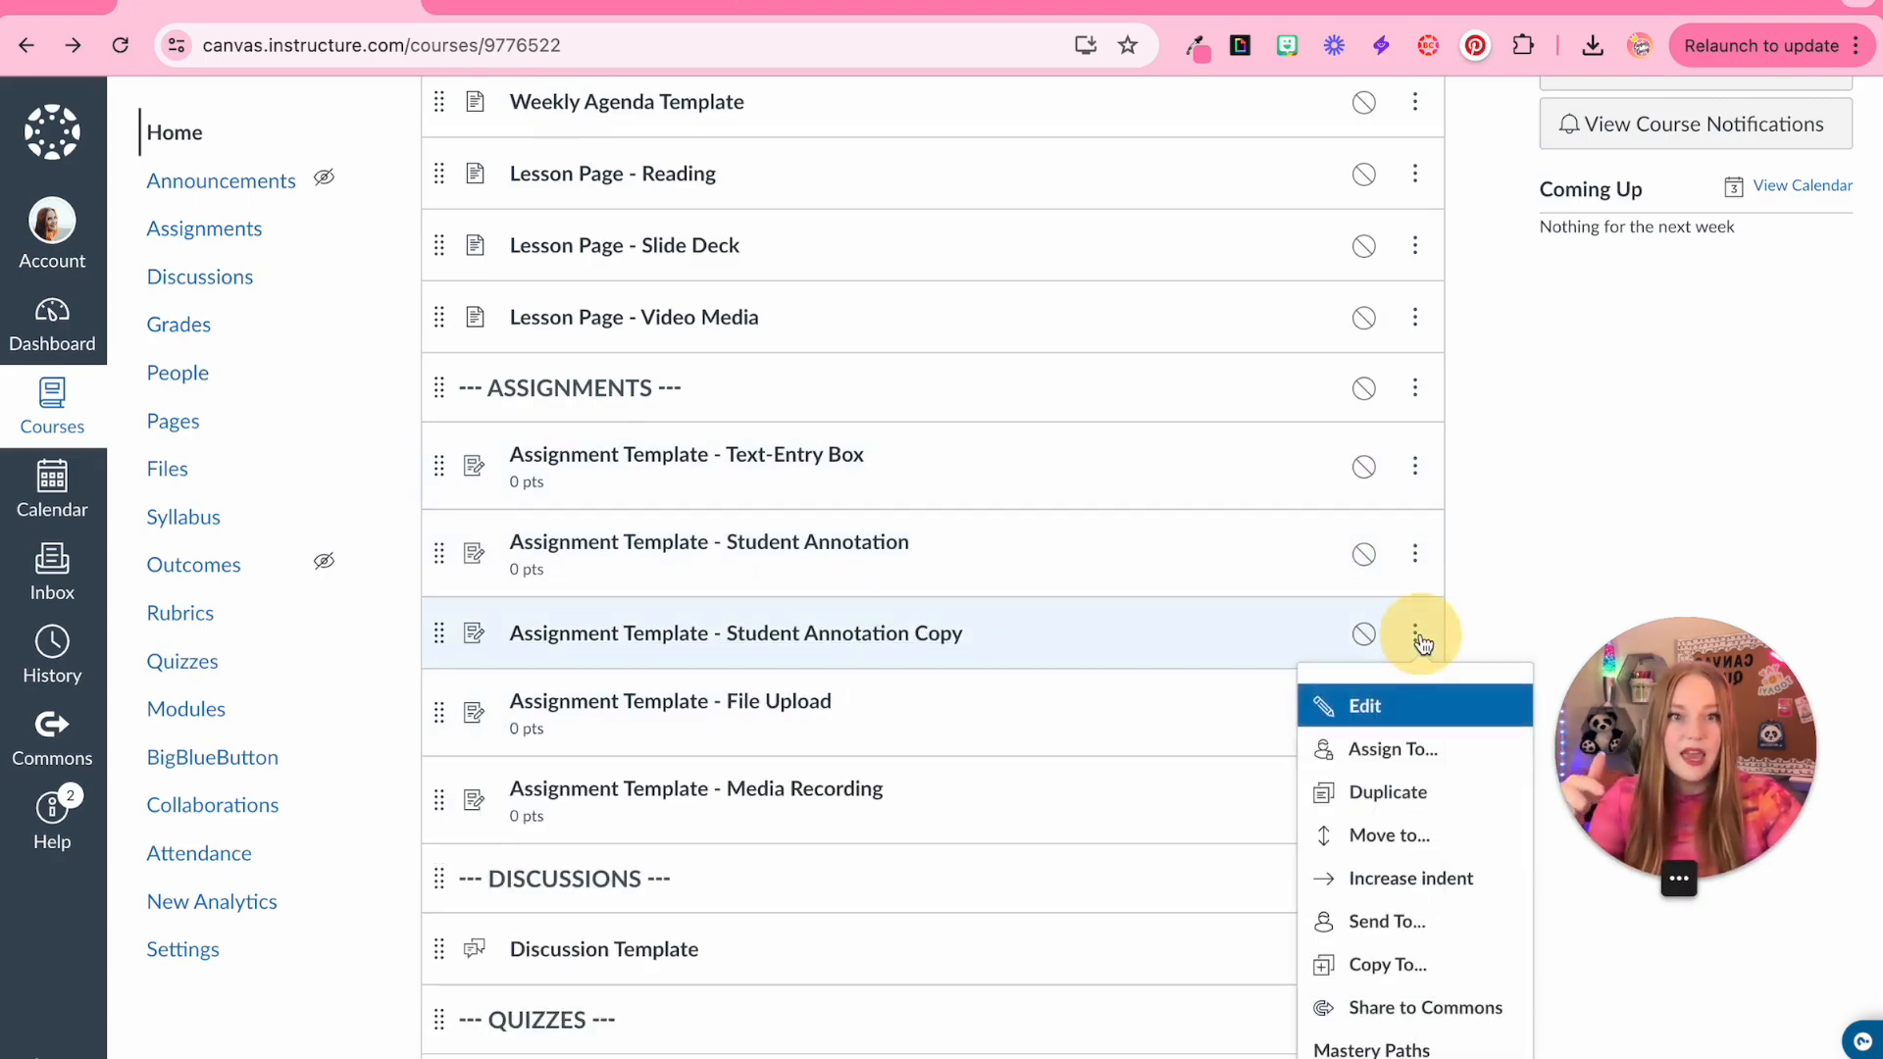
left_click(1421, 836)
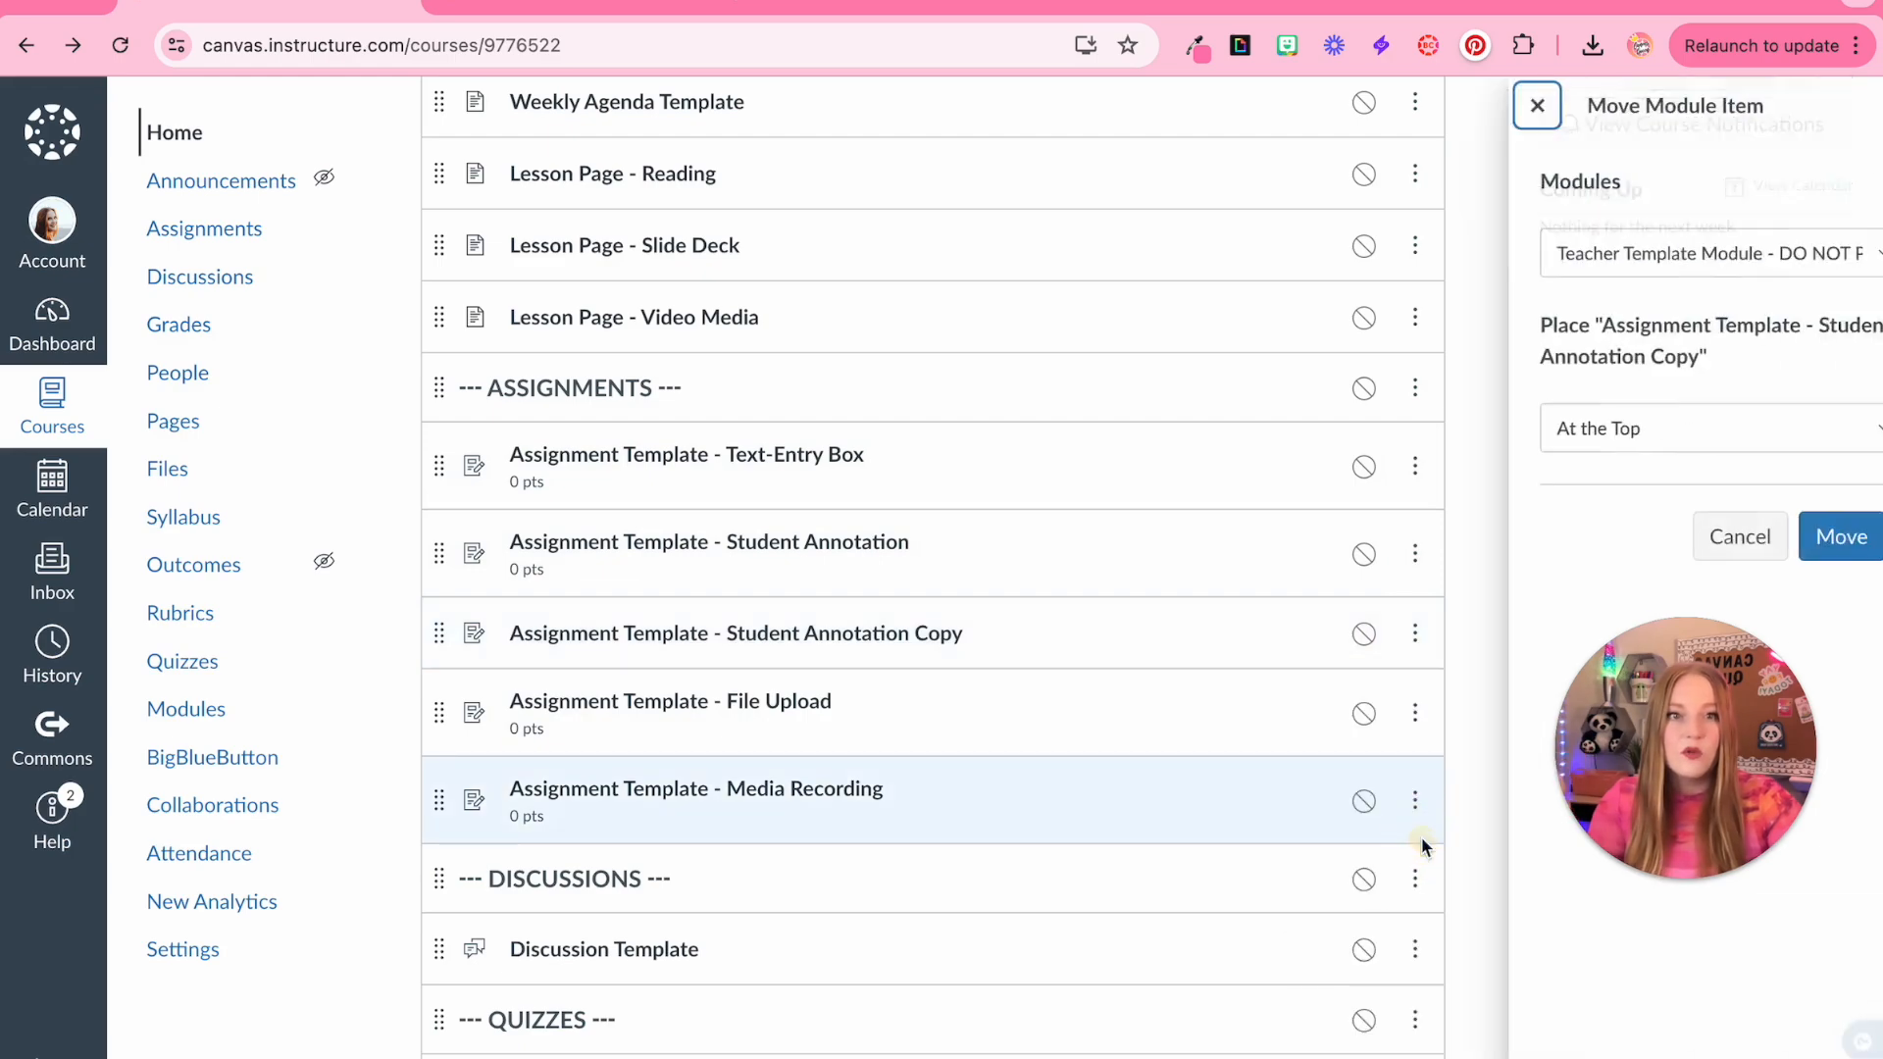
left_click(1663, 238)
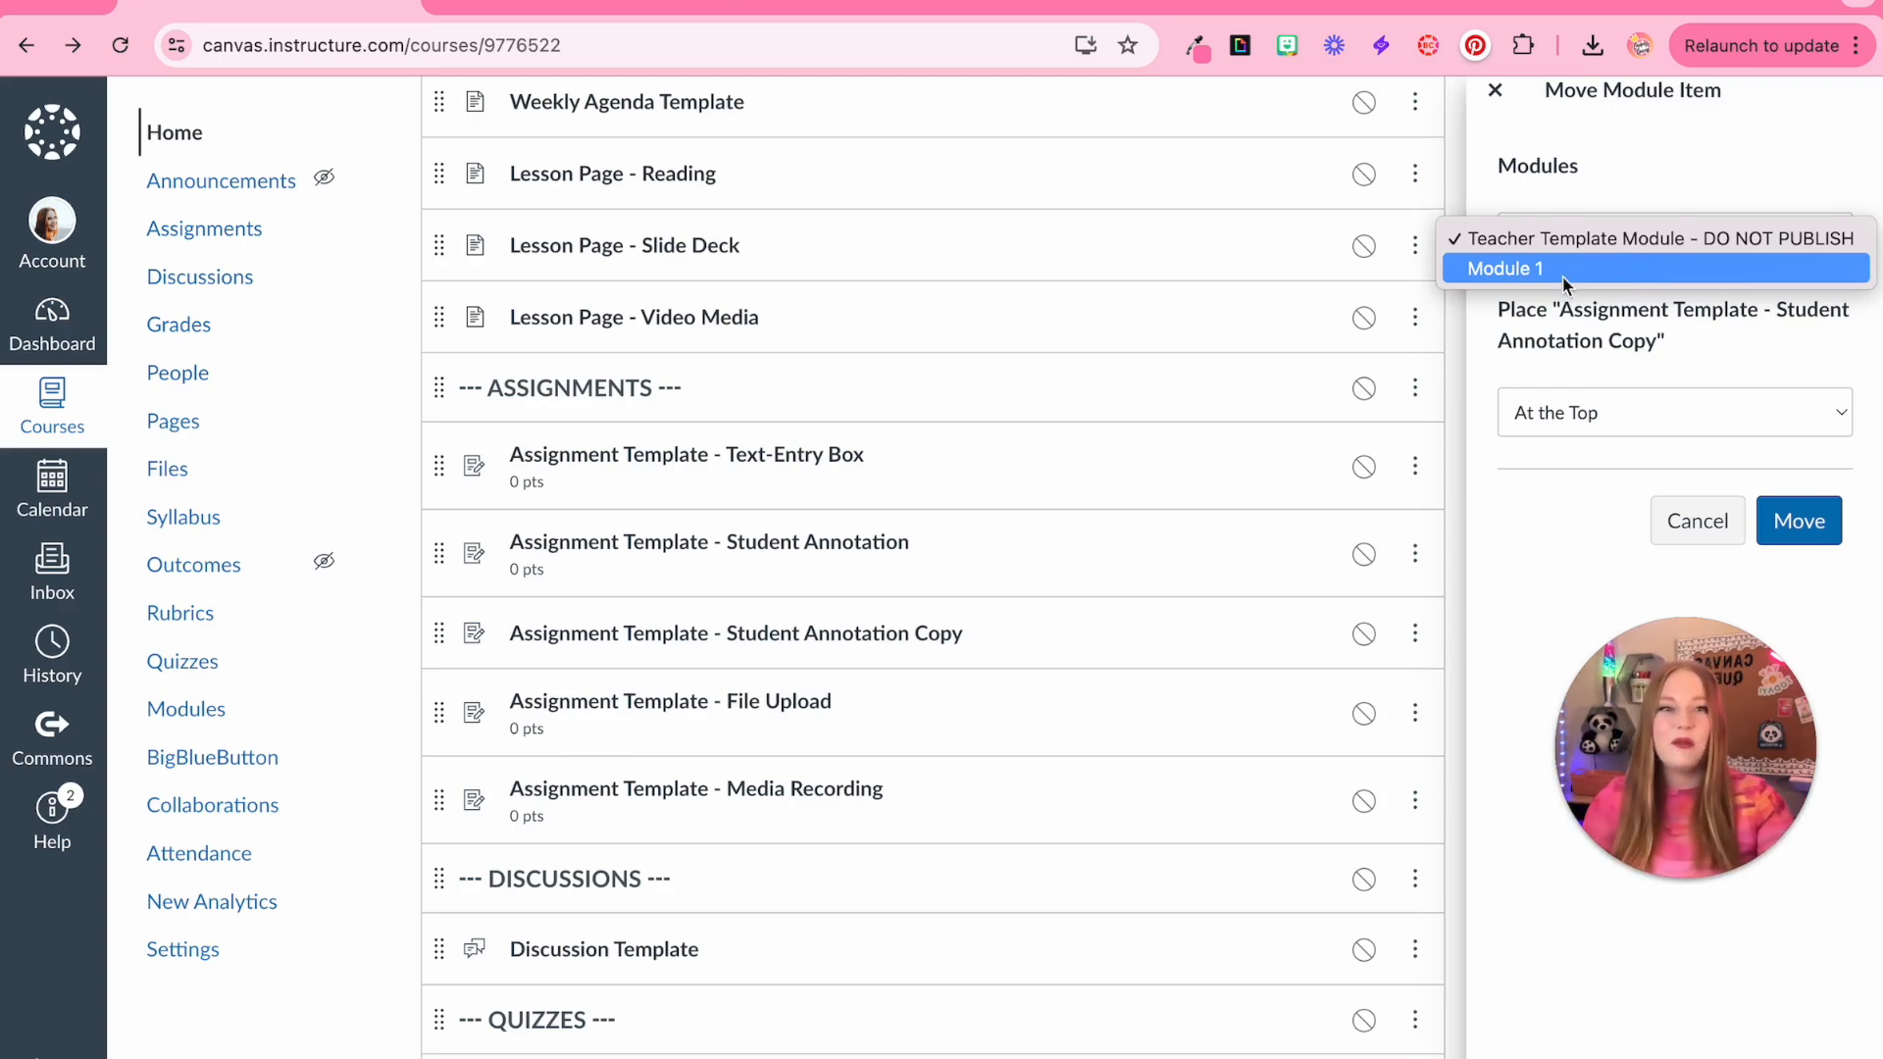
left_click(1554, 406)
left_click(1560, 412)
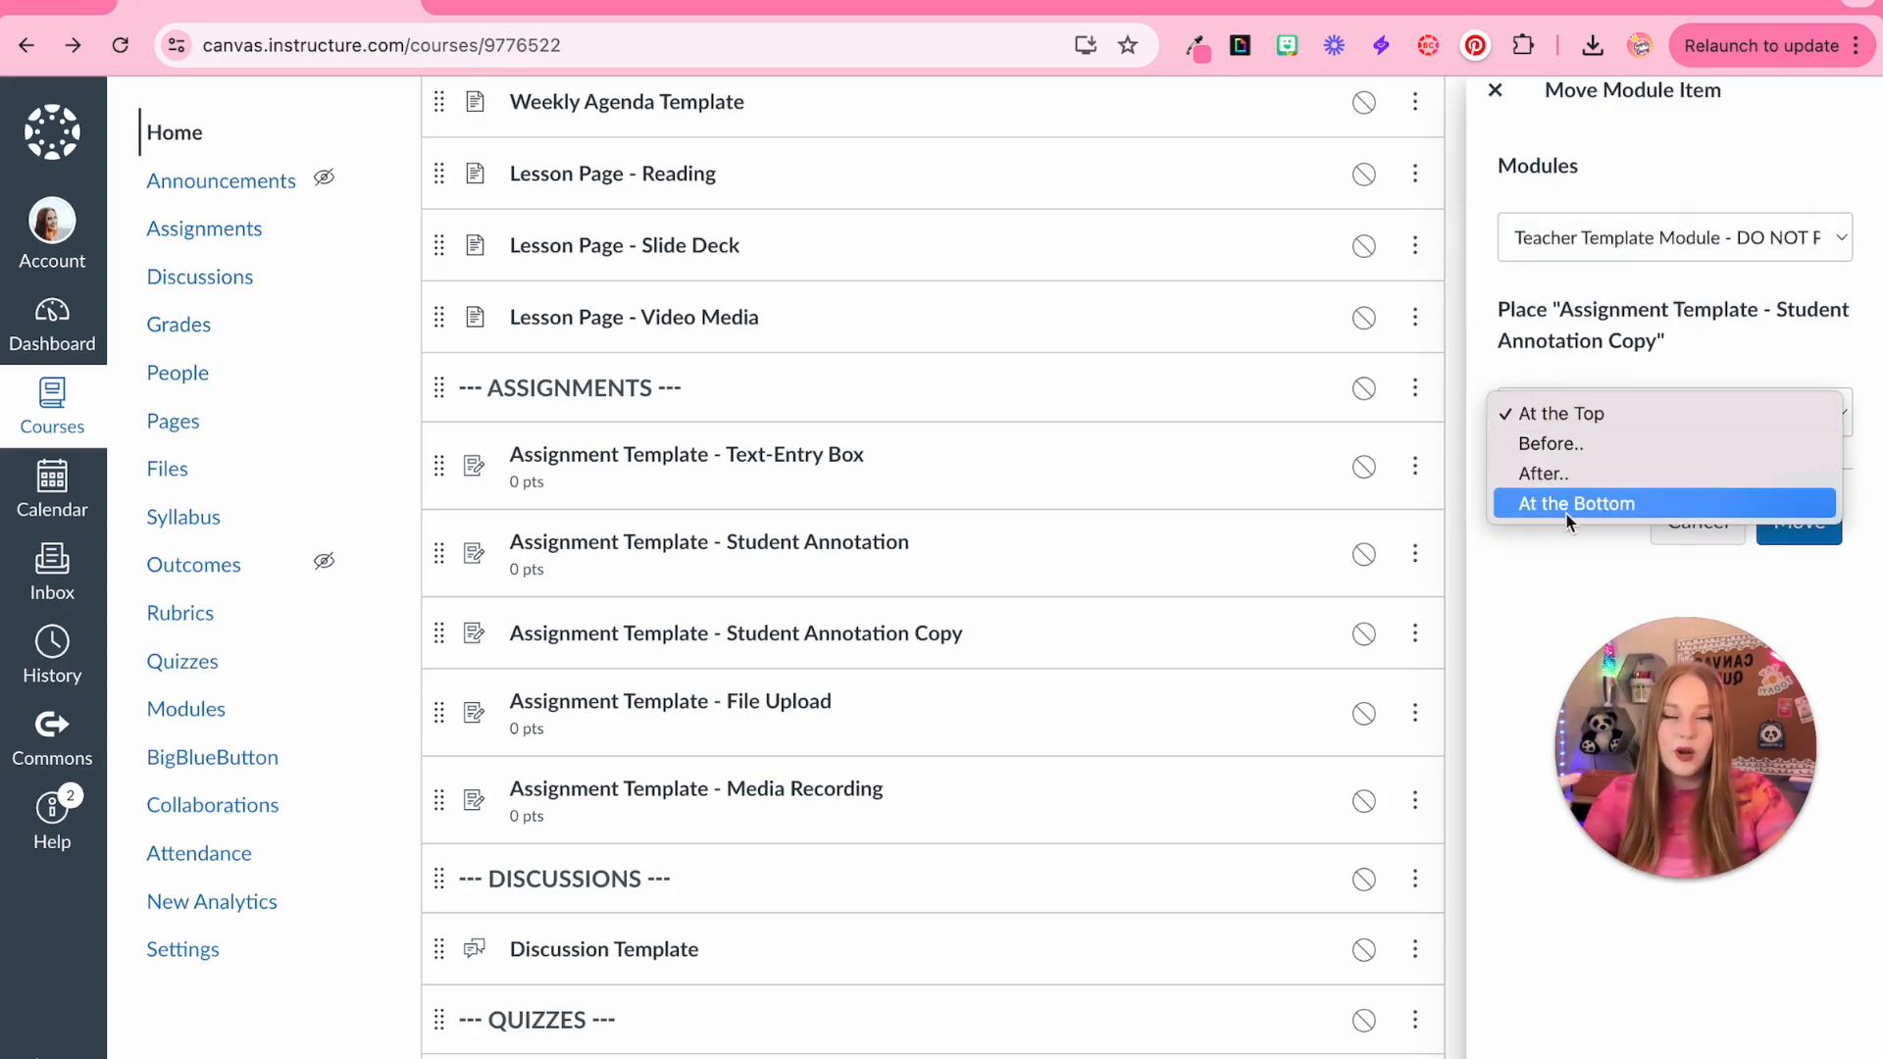
left_click(1540, 578)
left_click(1691, 535)
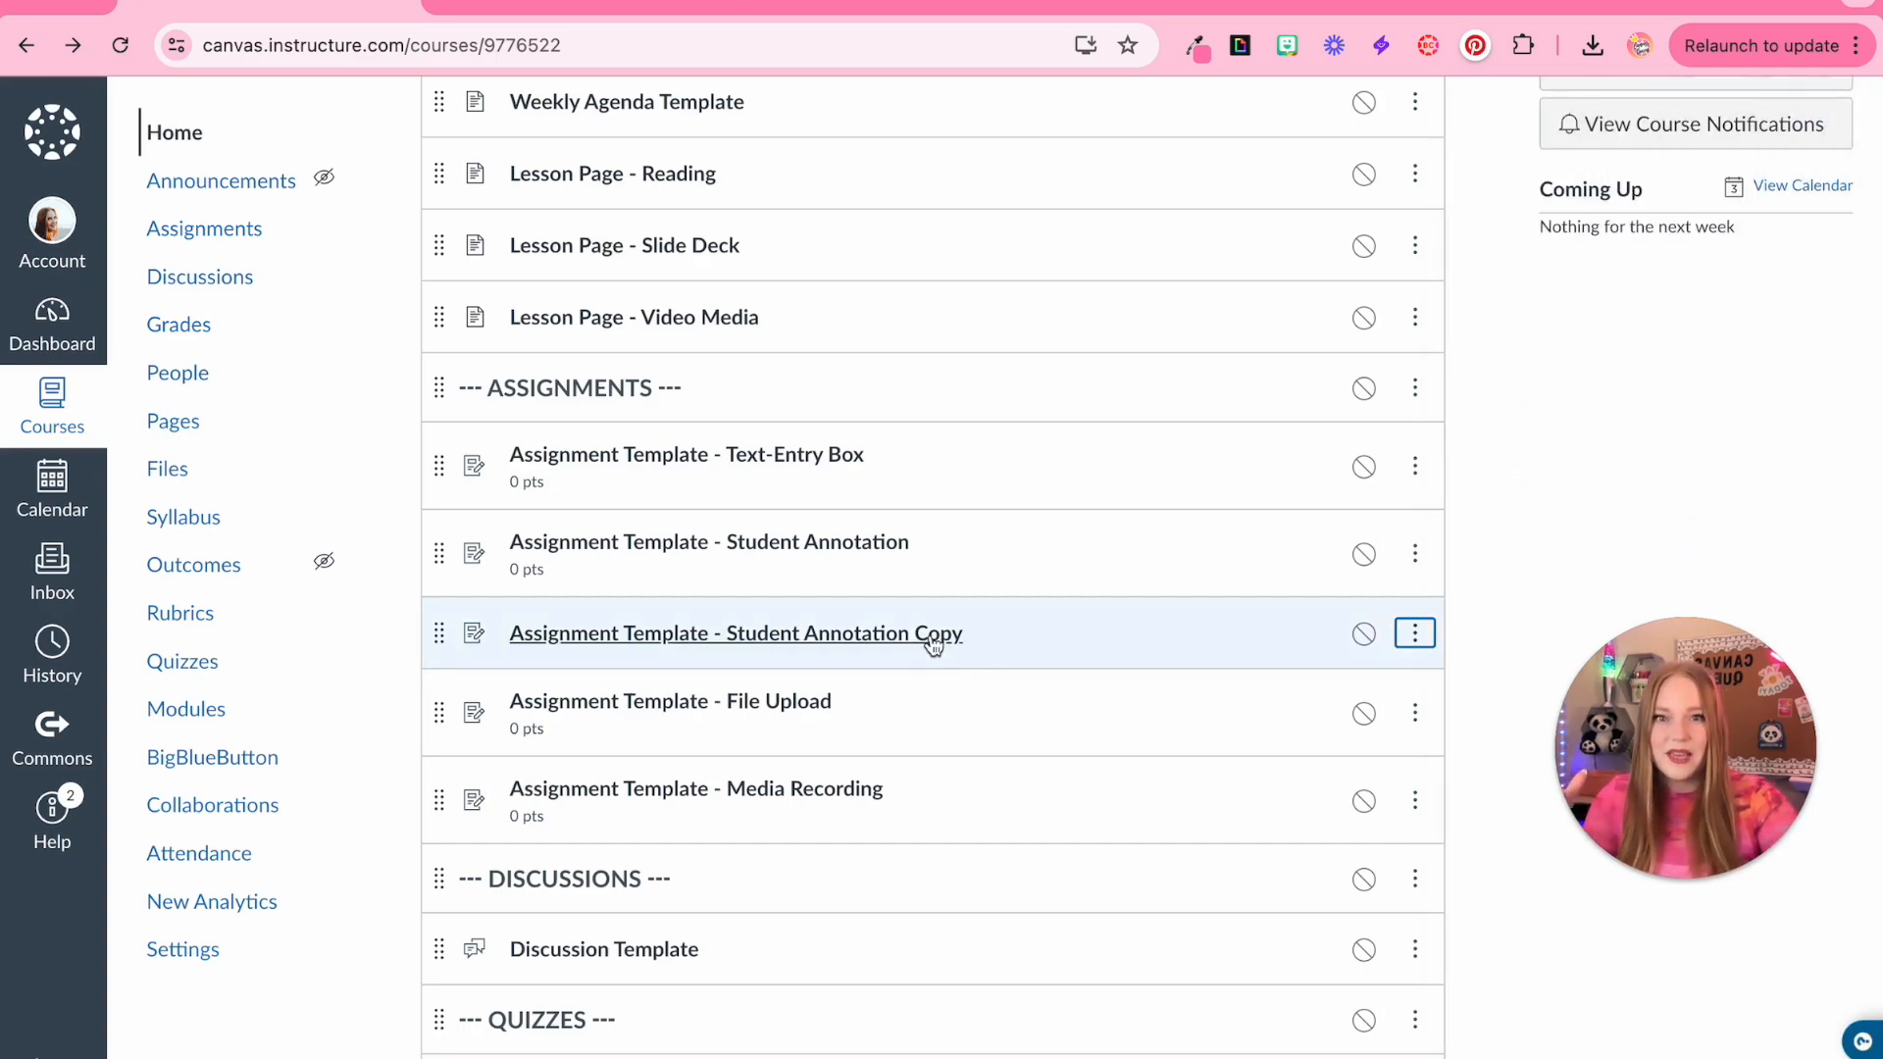
Remove the Student Annotation assignment copy from the template module
left_click(1424, 647)
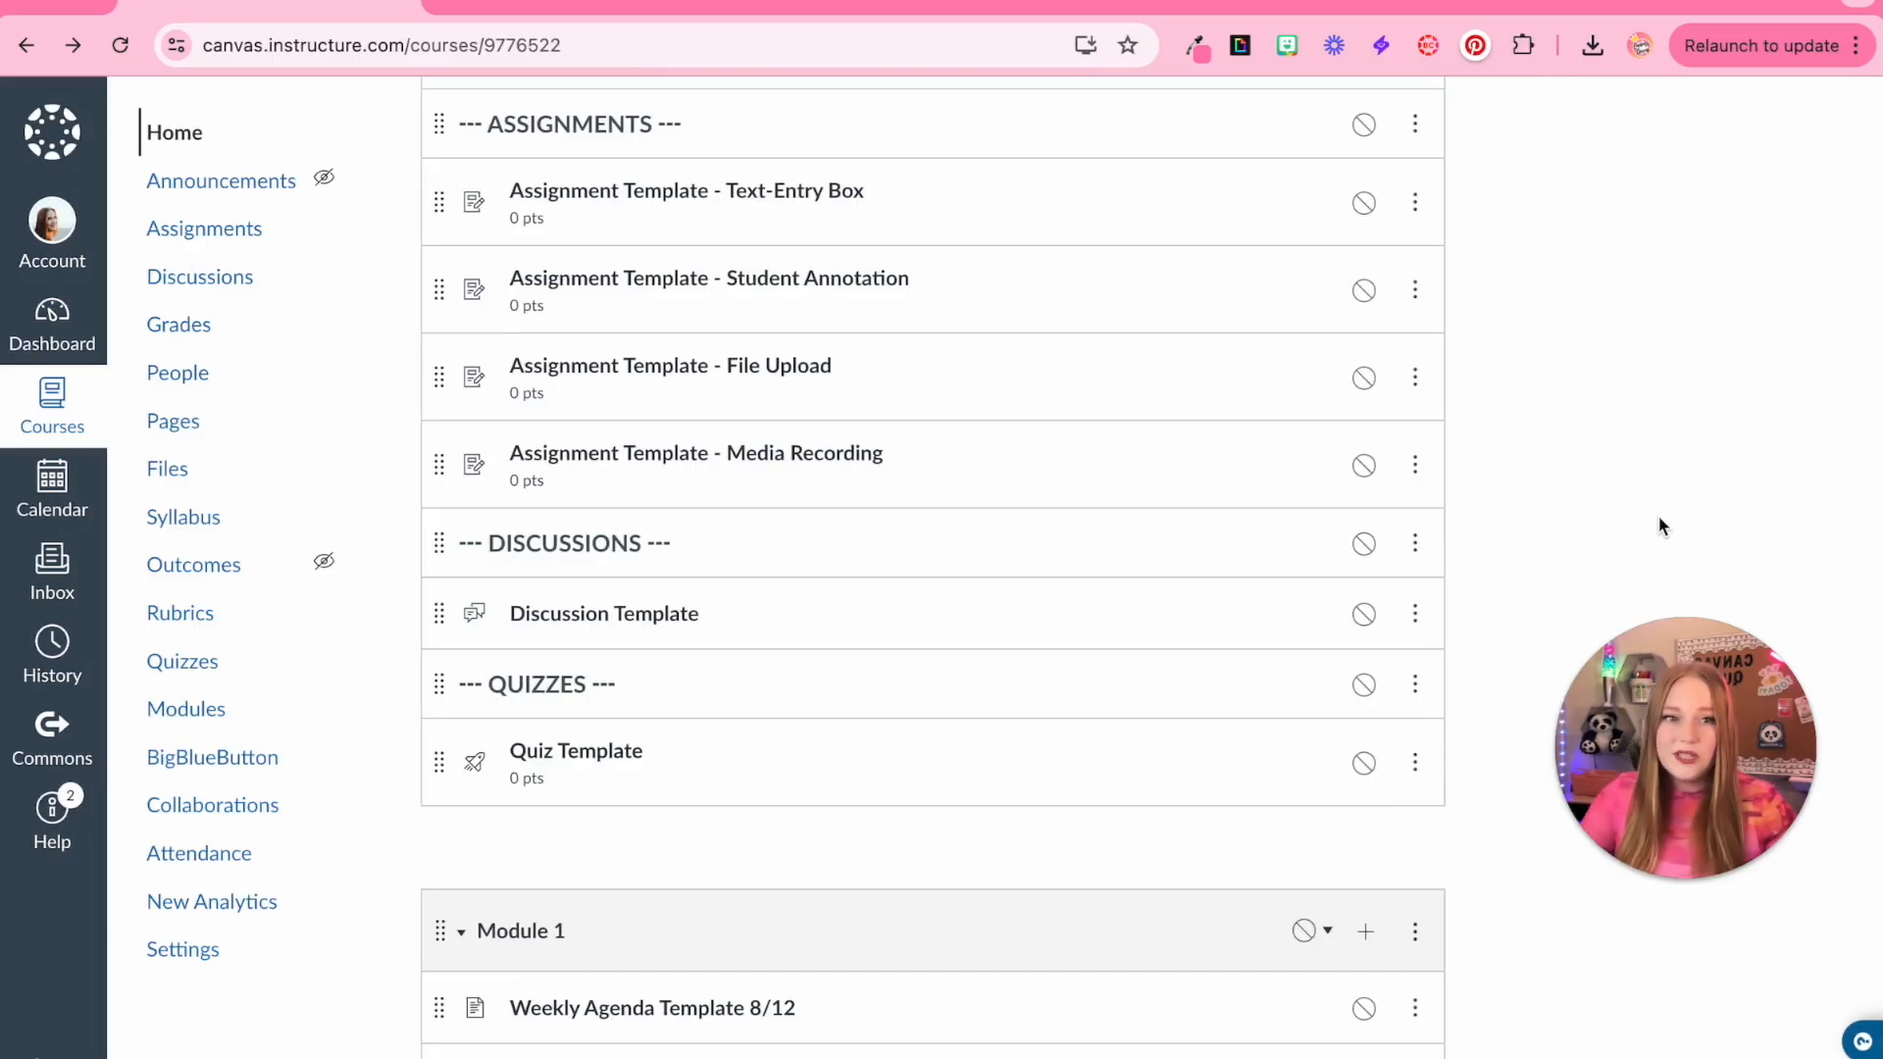